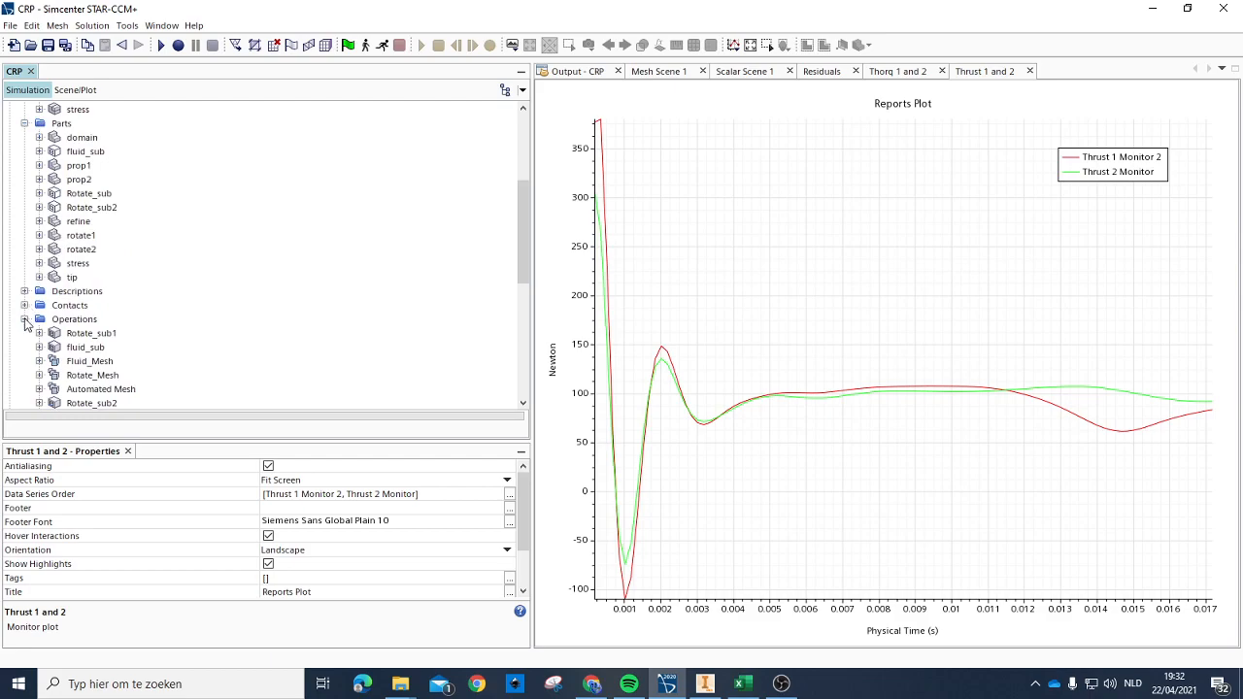
# Step: Collapse the Parts folder and the 3D-CAD Model 1 branch in the simulation tree
pyautogui.scroll(4, 31, 291)
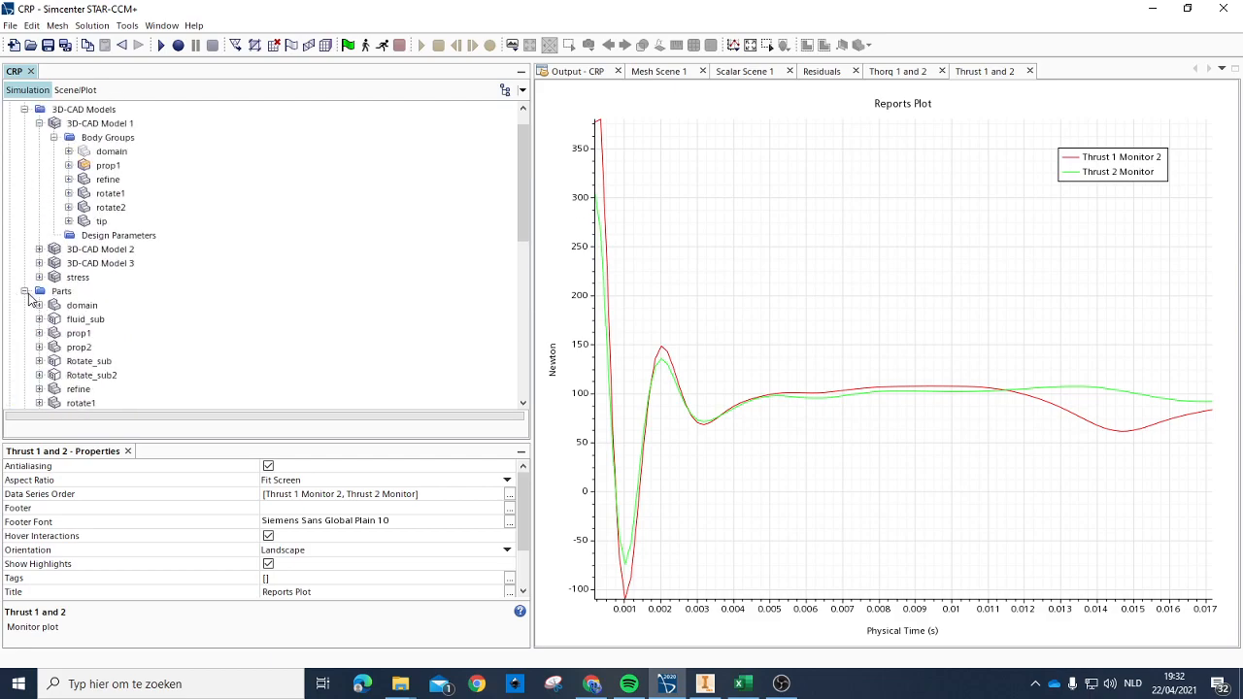
pyautogui.click(24, 292)
pyautogui.scroll(2, 83, 260)
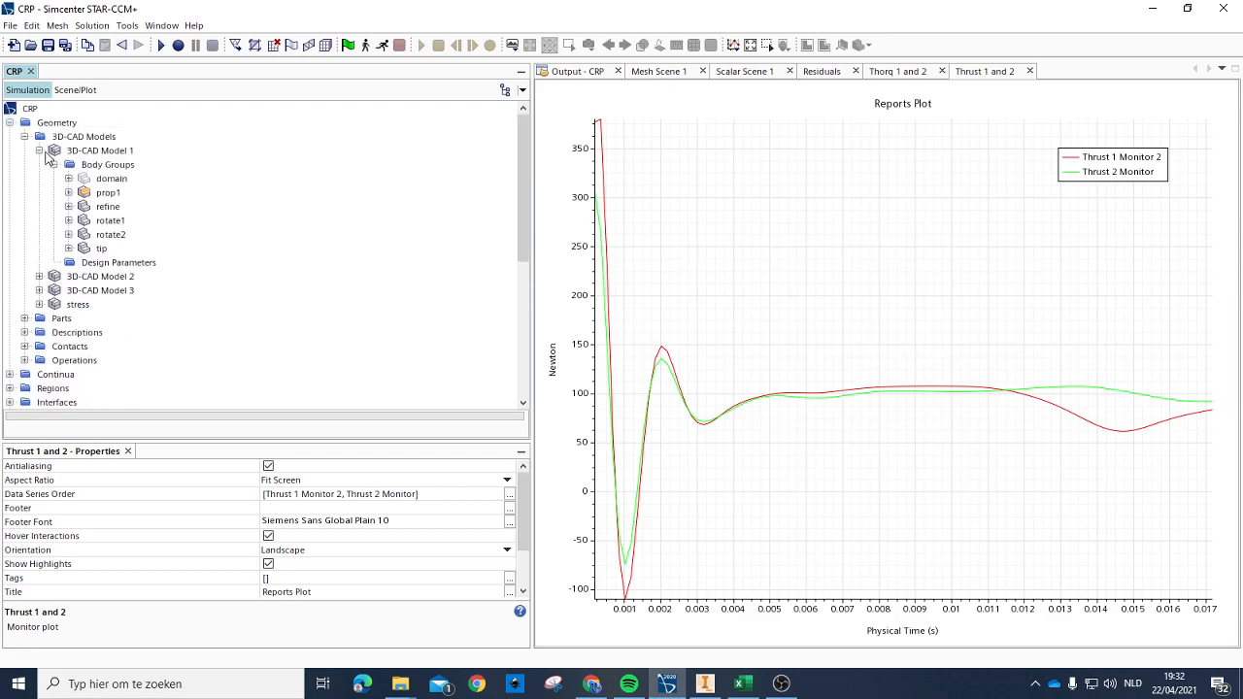
pyautogui.click(38, 151)
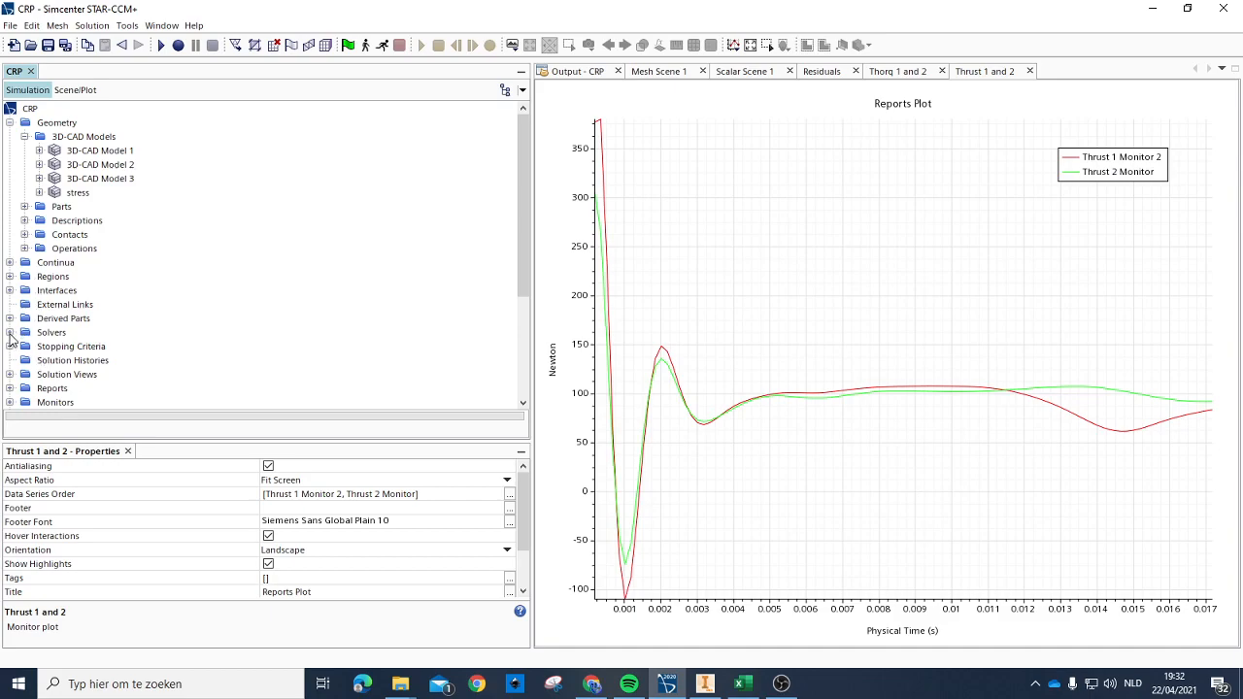
# Step: Check the properties of the Implicit Unsteady and Rigid Body Motion solvers, and close the Solvers branch again
pyautogui.click(10, 332)
pyautogui.click(93, 280)
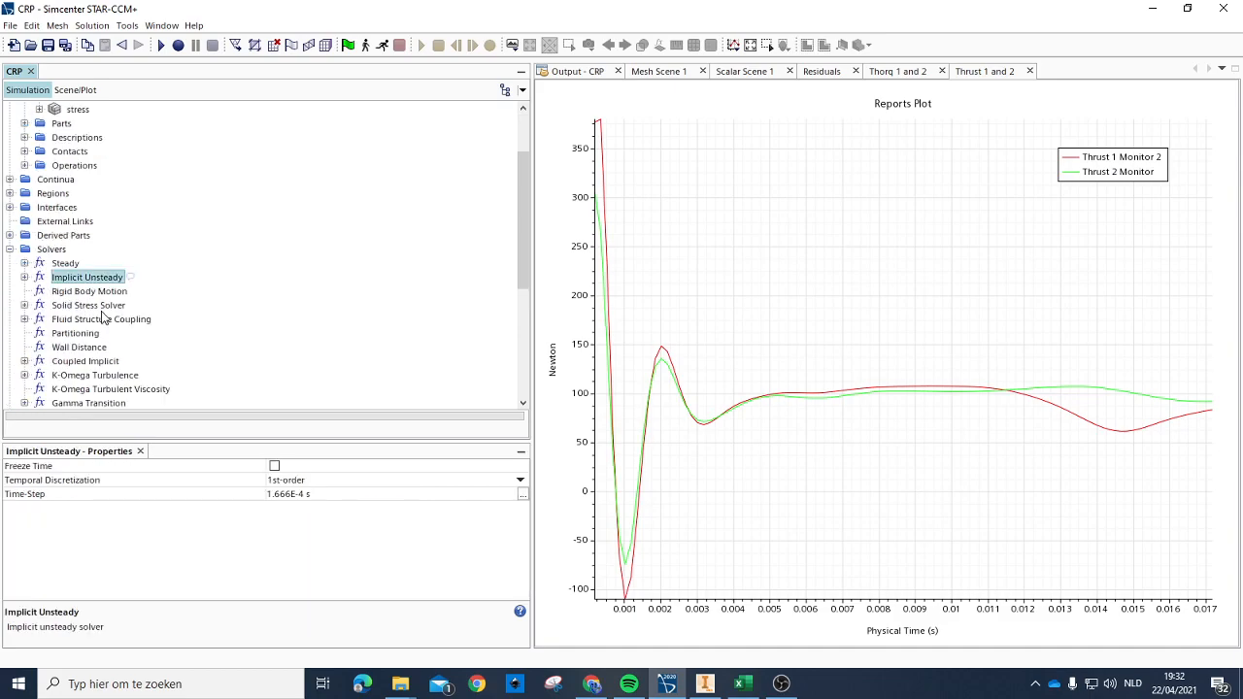
pyautogui.click(105, 292)
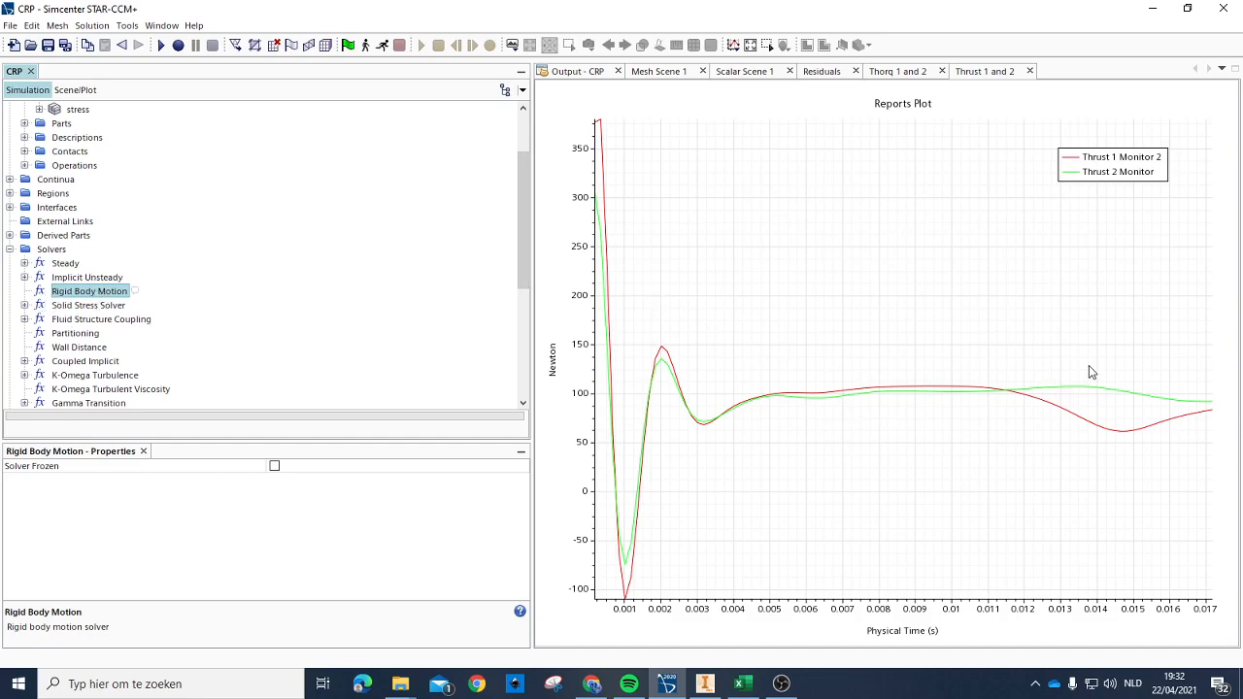
pyautogui.moveTo(1181, 424)
pyautogui.scroll(2, 73, 324)
pyautogui.click(10, 333)
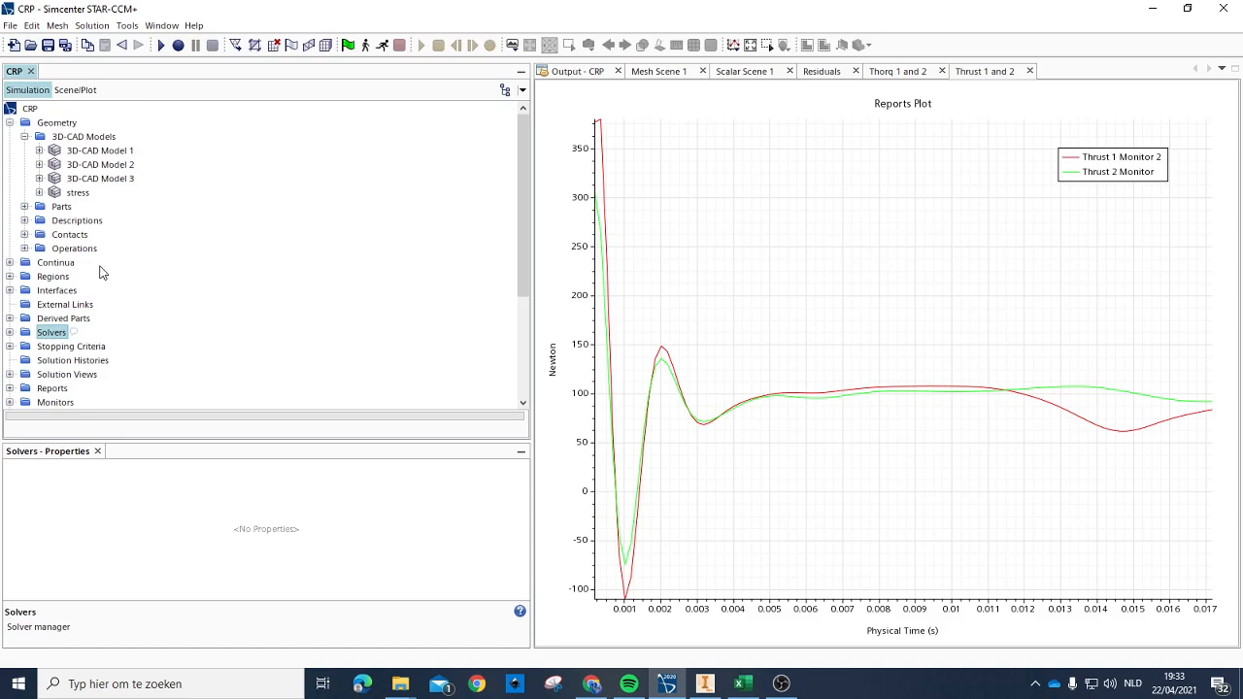
# Step: Collapse the Plots and Scenes branches in the simulation tree
pyautogui.scroll(-4, 97, 335)
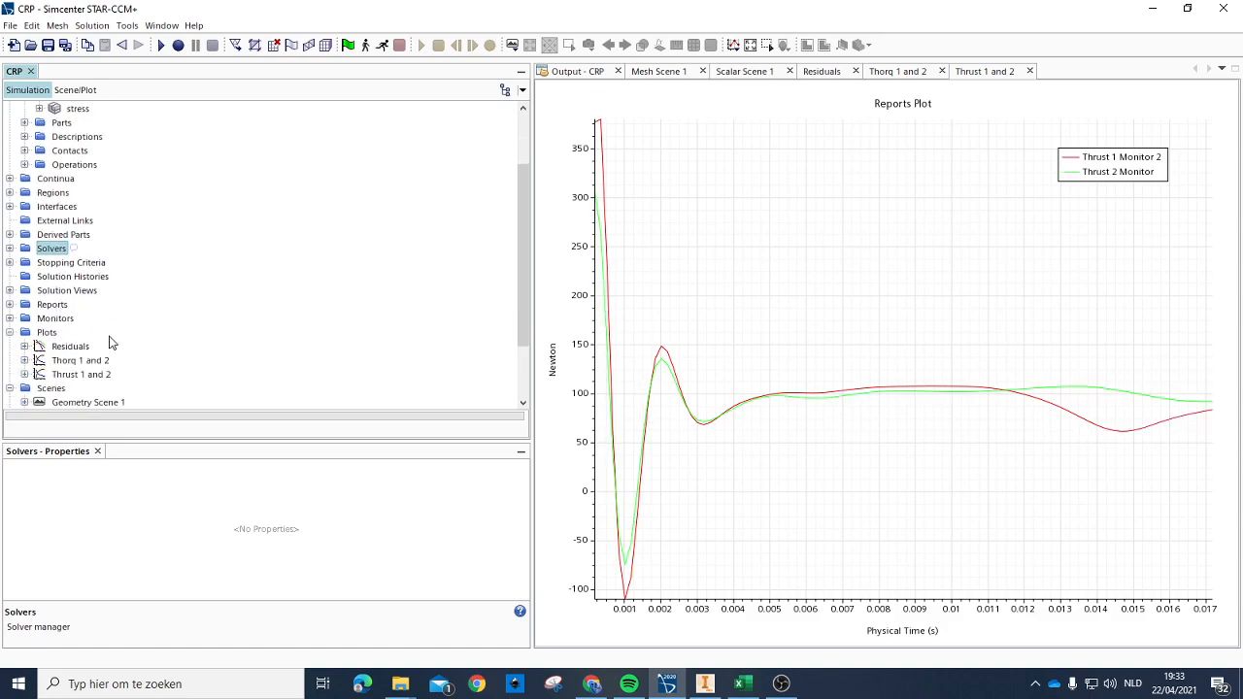
pyautogui.click(10, 249)
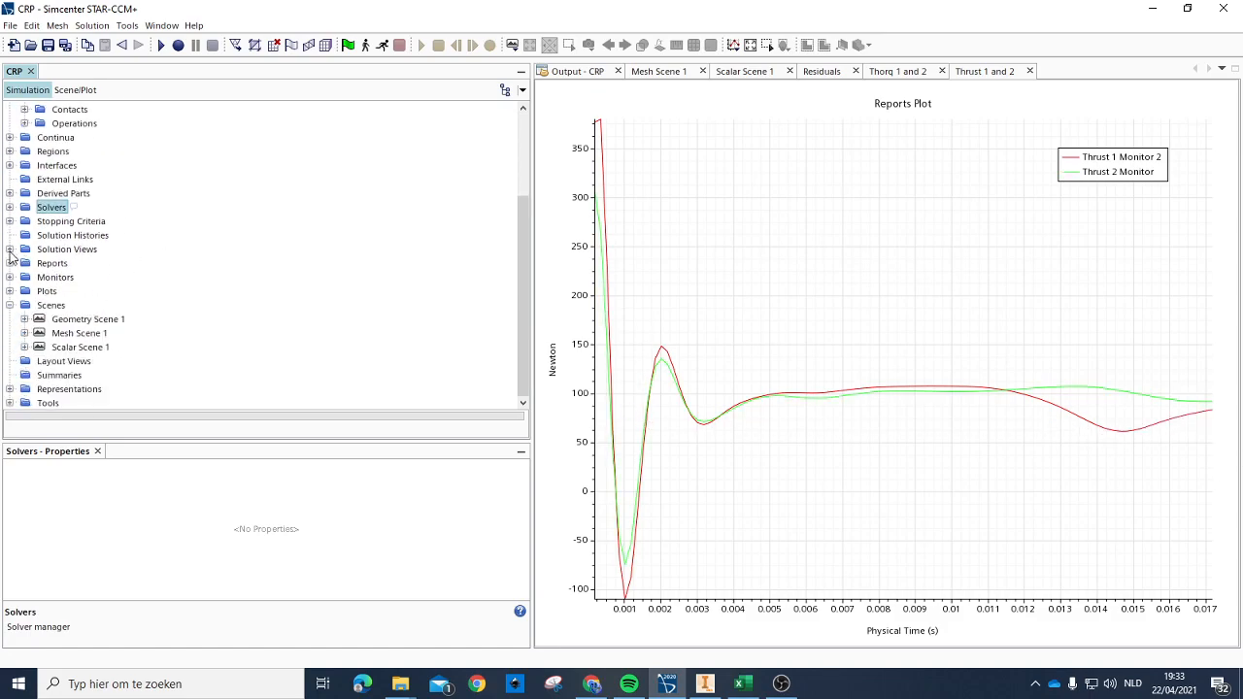
pyautogui.click(10, 305)
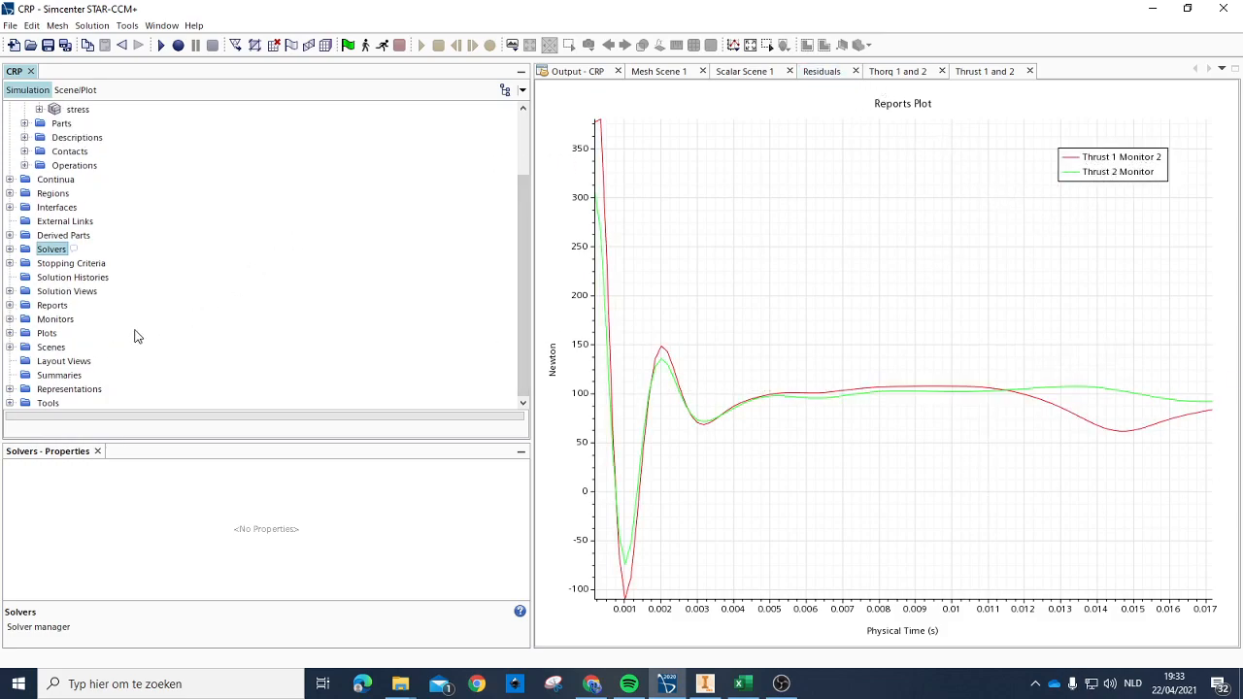
# Step: Create a new volume data mapper among the simulation's data mappers
pyautogui.click(10, 403)
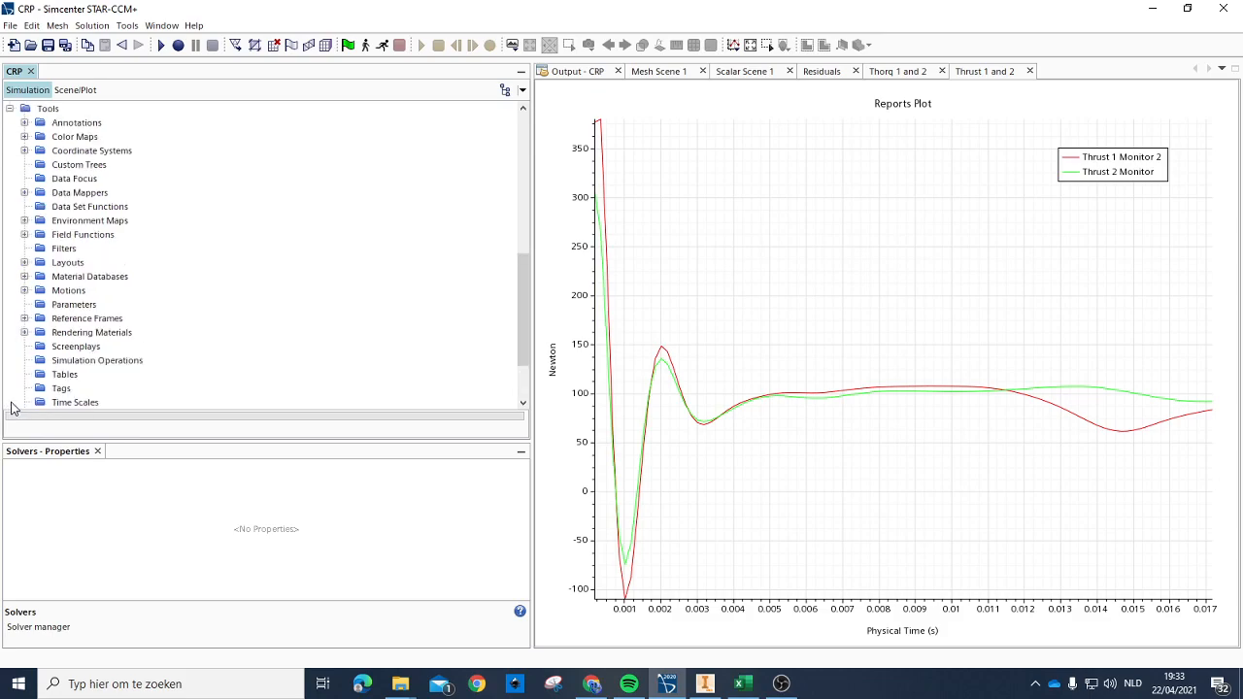
pyautogui.click(25, 290)
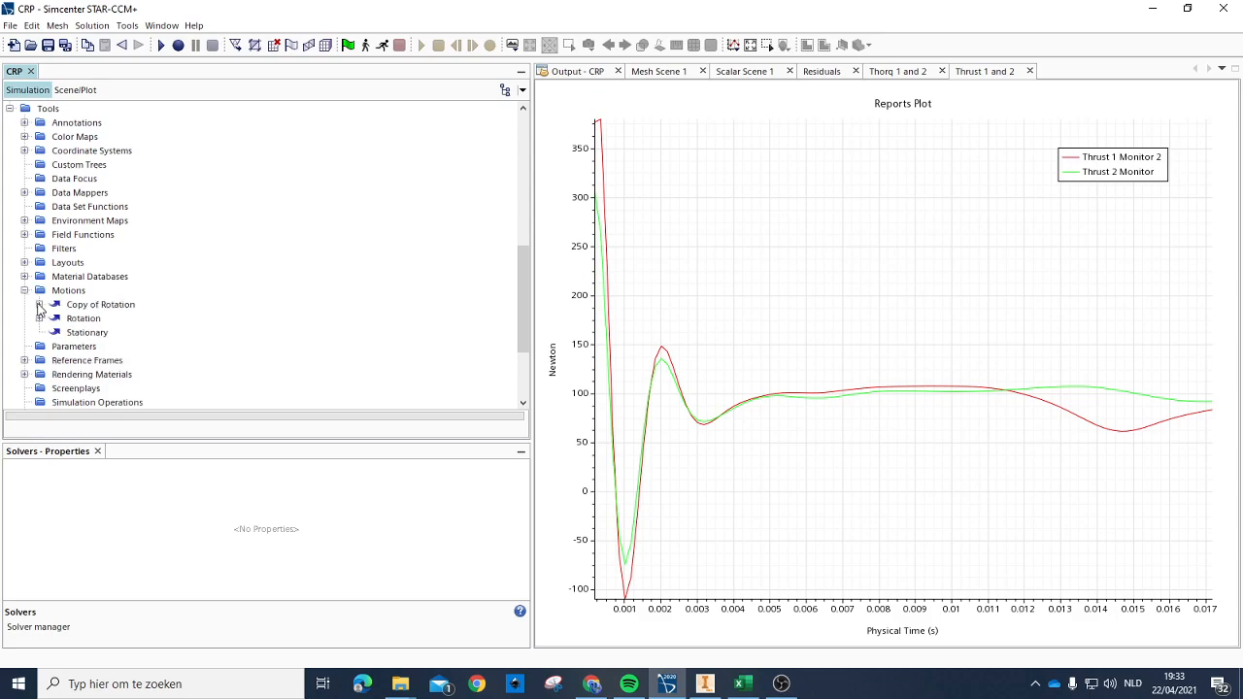
pyautogui.click(25, 291)
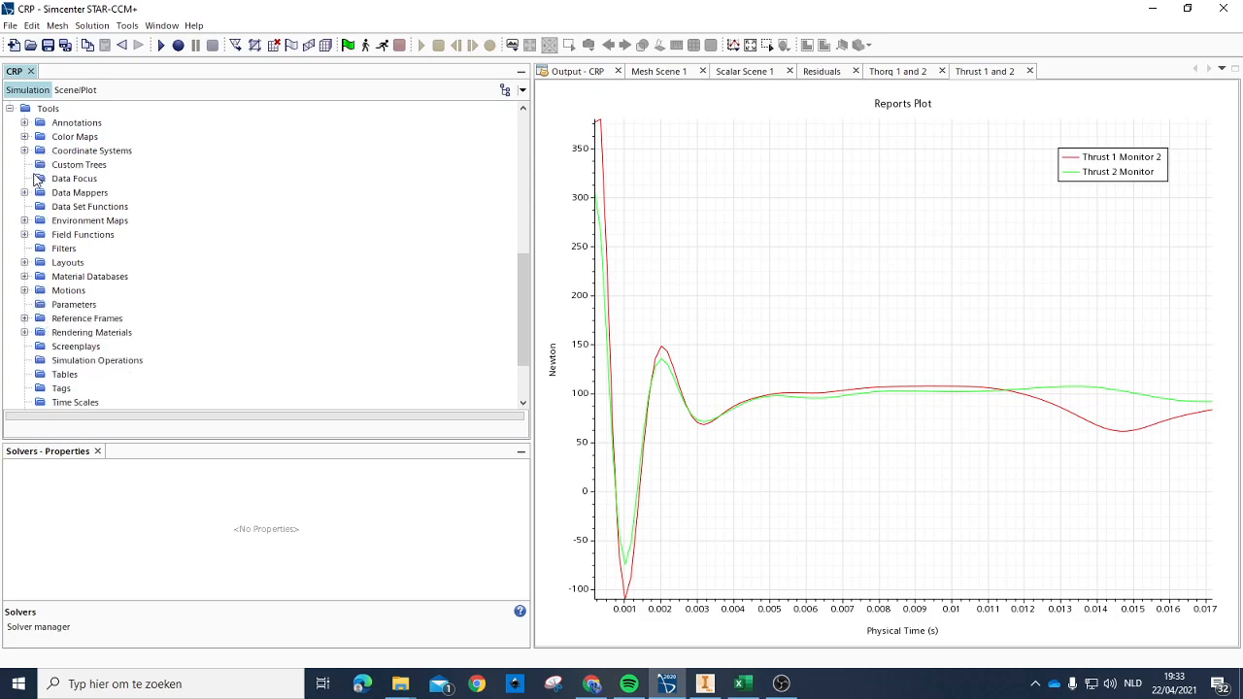
pyautogui.click(25, 192)
pyautogui.rightClick(77, 197)
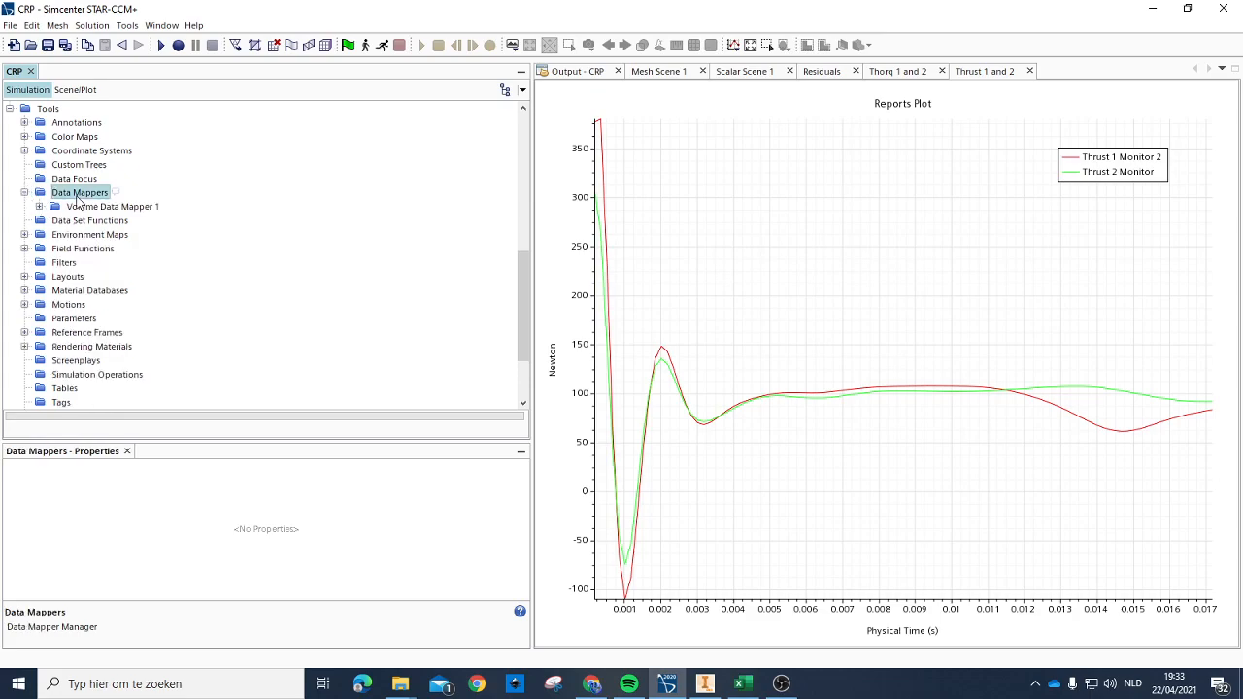
pyautogui.moveTo(175, 207)
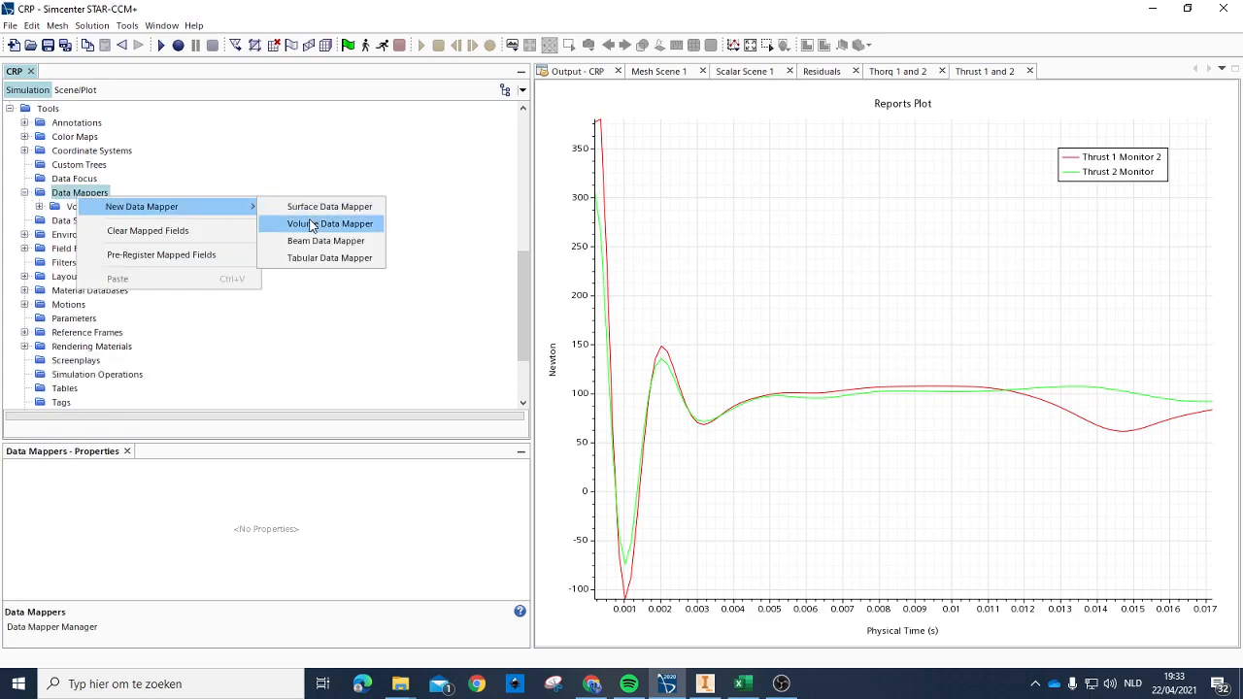
pyautogui.click(312, 224)
# Step: Review the source volume and mapped field settings of Volume Data Mapper 1 and the target entities of its Volume 1 specification
pyautogui.click(124, 207)
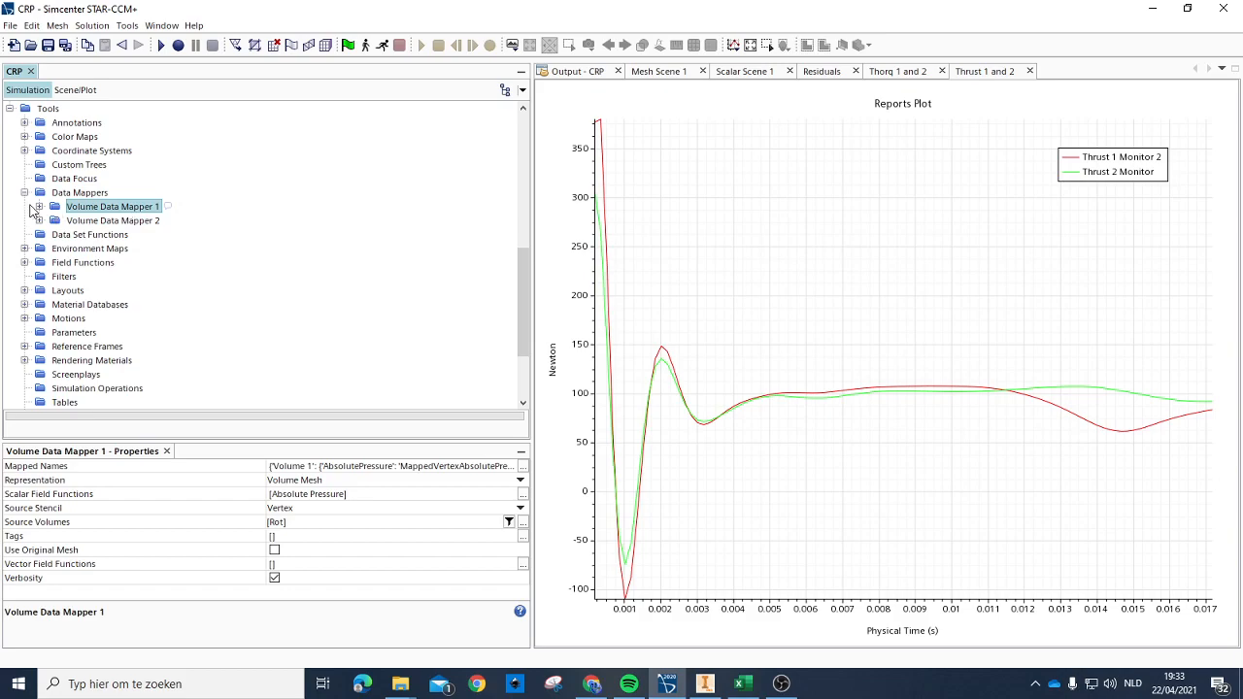
pyautogui.click(39, 207)
pyautogui.click(94, 234)
pyautogui.click(69, 222)
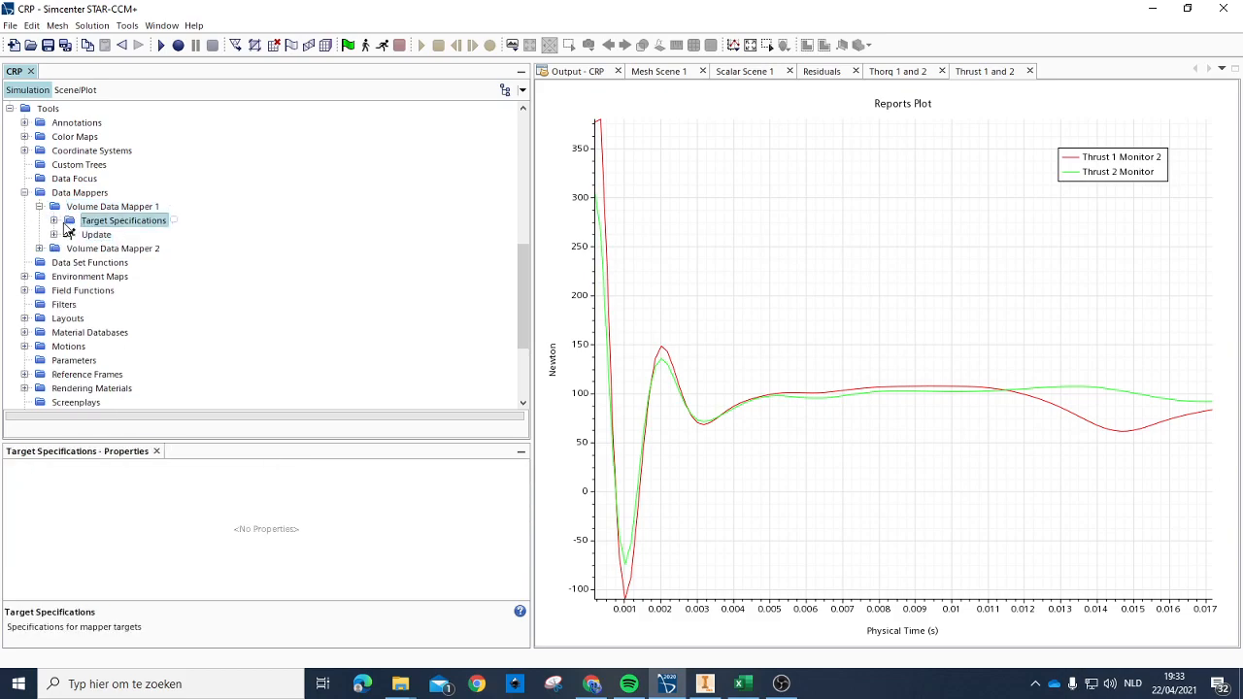
pyautogui.click(54, 220)
pyautogui.click(87, 236)
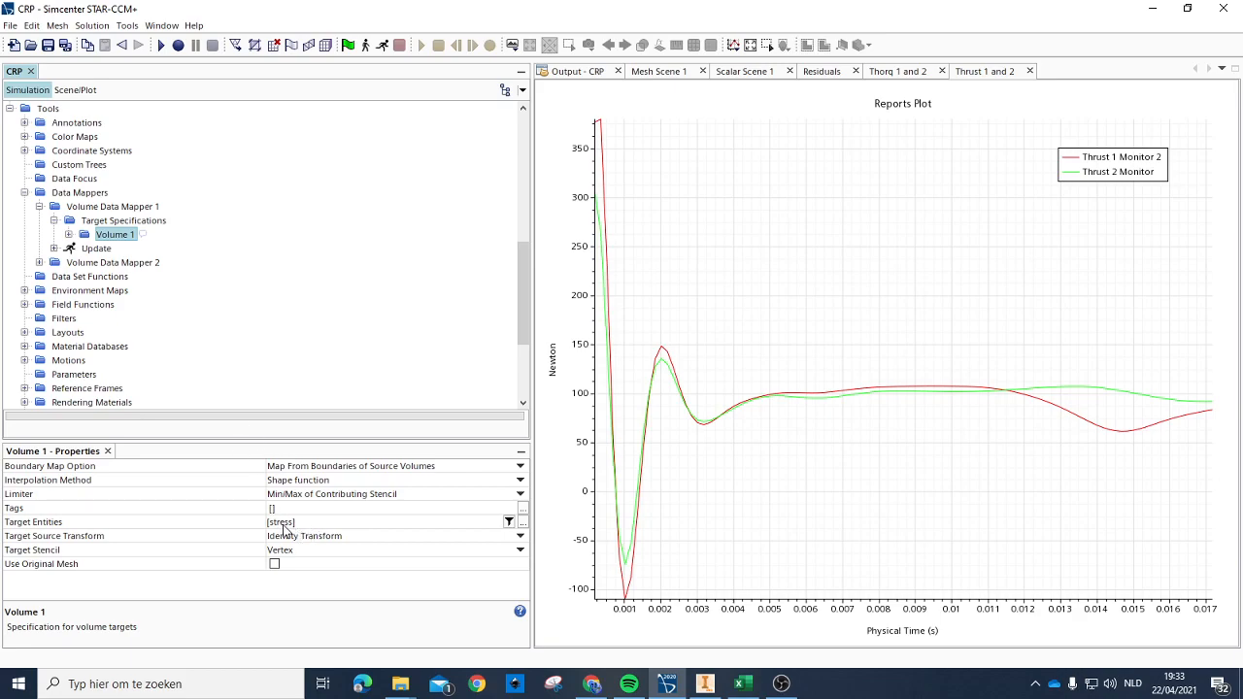
pyautogui.click(119, 208)
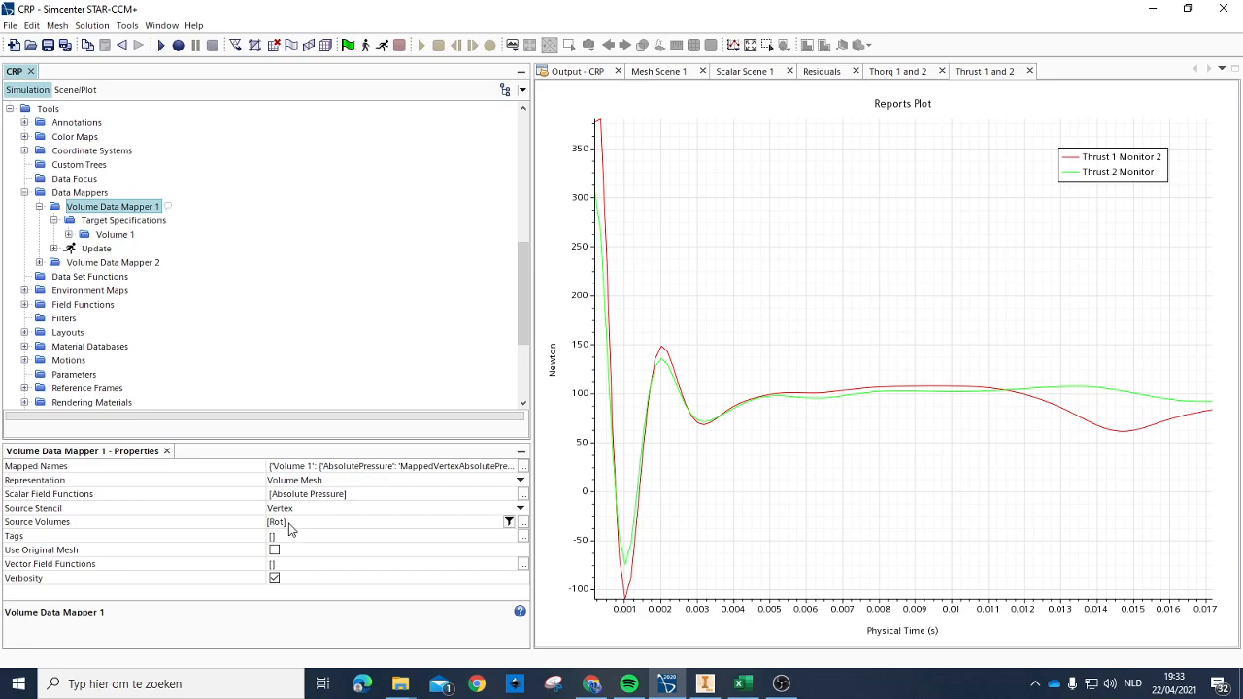
# Step: Set the source volume of Volume Data Mapper 2 to the Rot 2 region
pyautogui.click(78, 263)
pyautogui.click(38, 262)
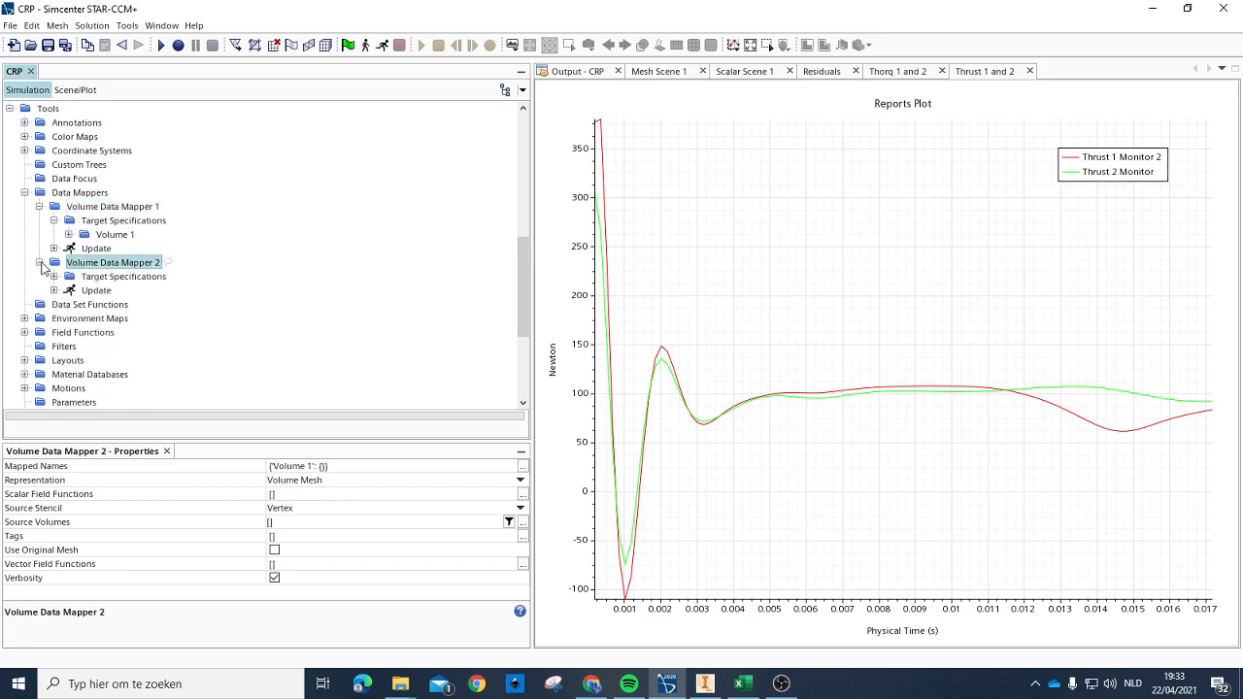
pyautogui.click(122, 277)
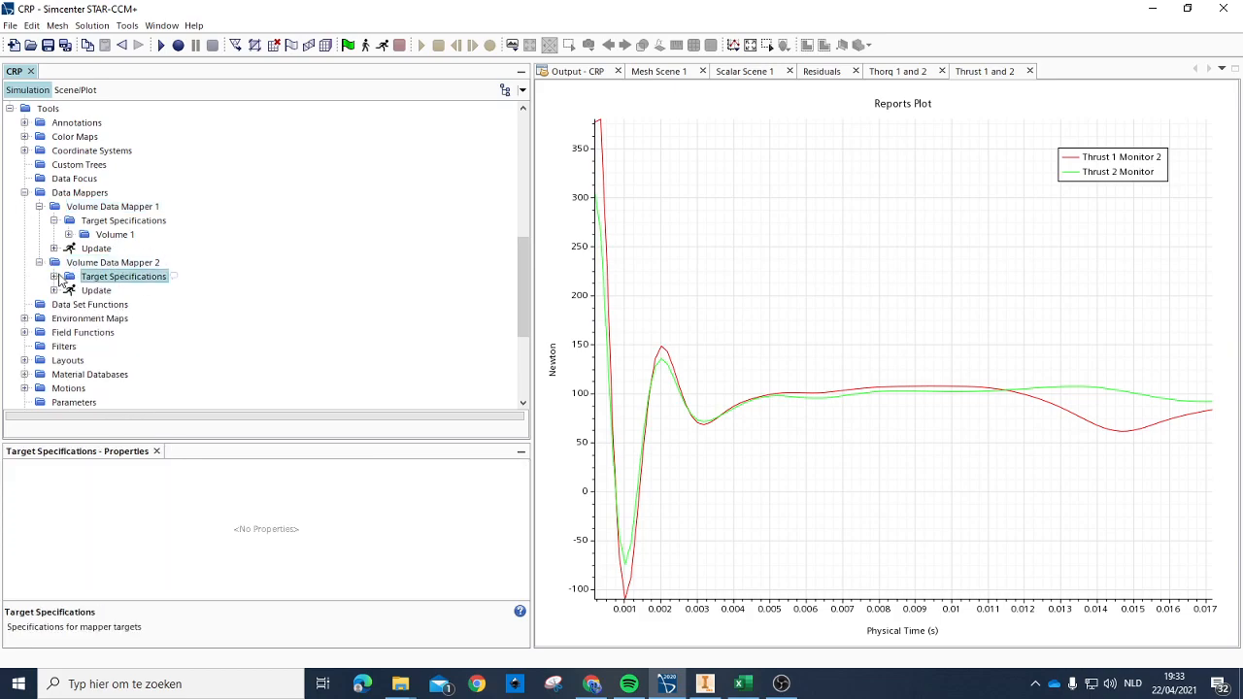
pyautogui.click(113, 264)
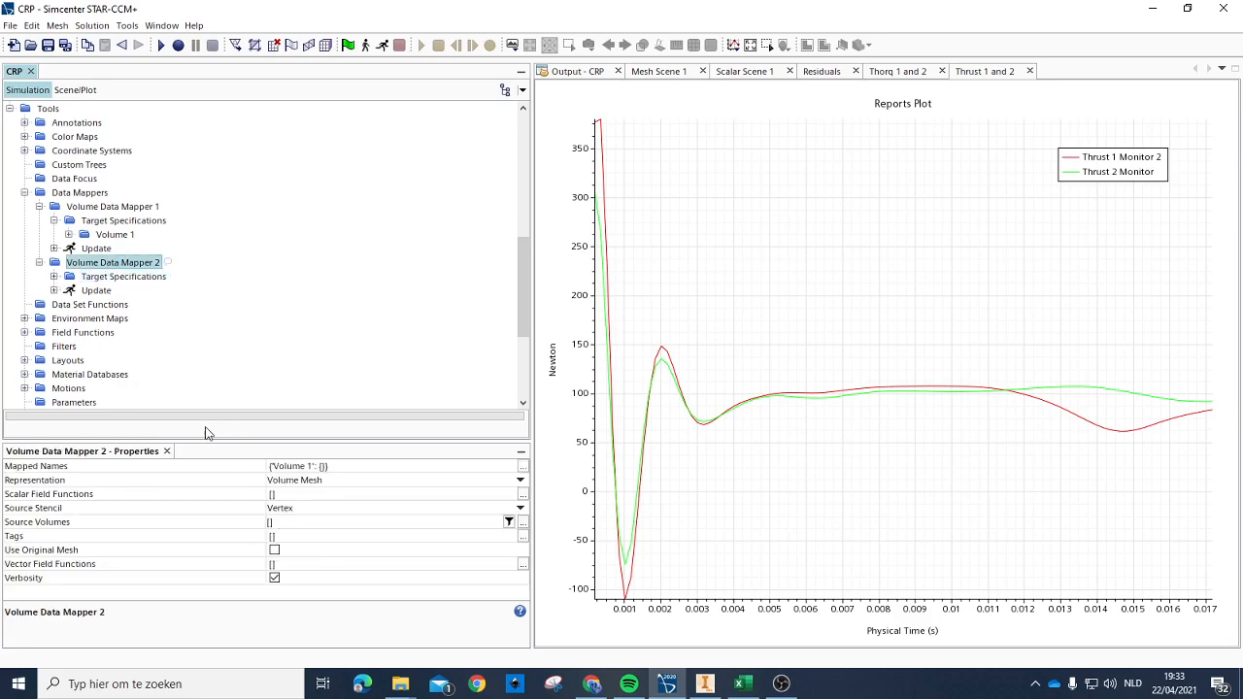
pyautogui.click(281, 524)
pyautogui.click(325, 626)
pyautogui.press('Return')
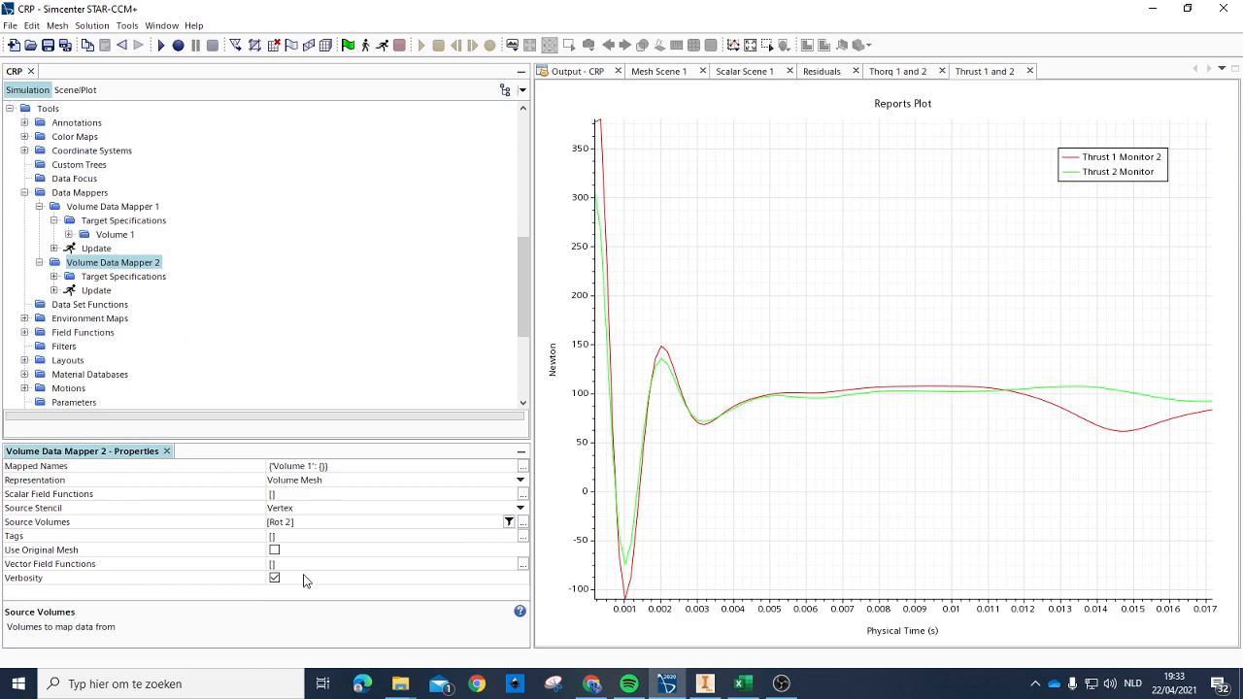
# Step: Choose Absolute Pressure as the scalar field function mapped by Volume Data Mapper 2
pyautogui.click(274, 496)
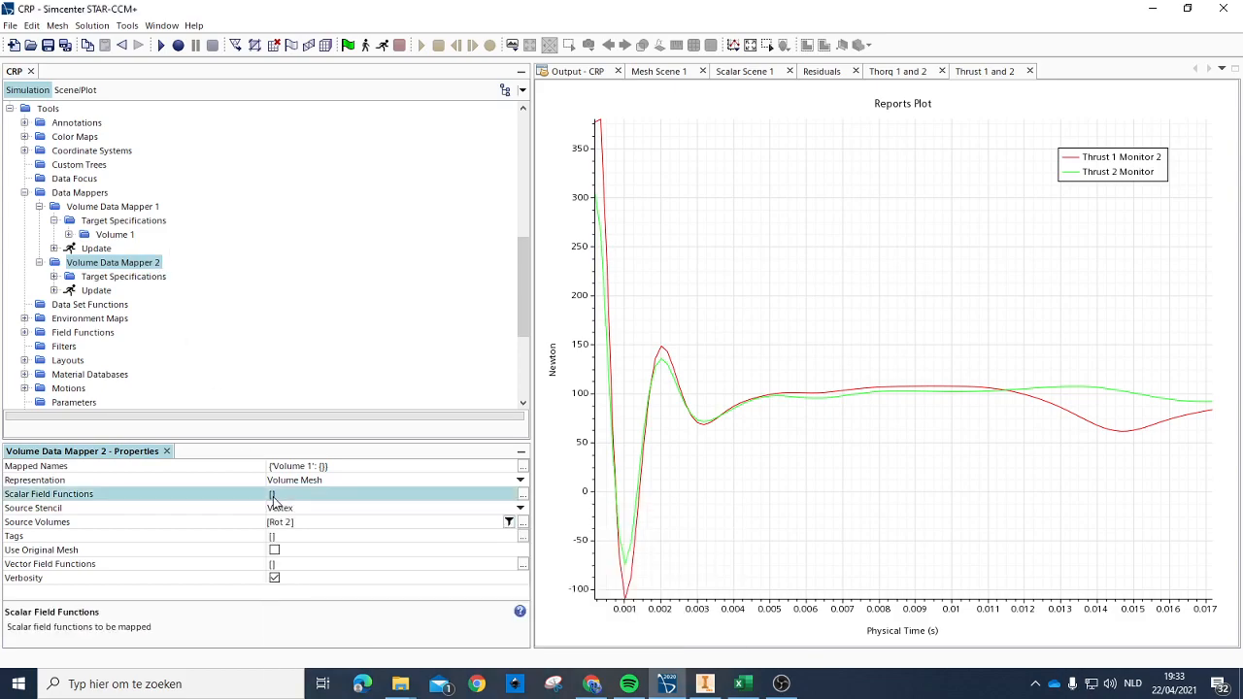
pyautogui.click(275, 496)
pyautogui.click(337, 541)
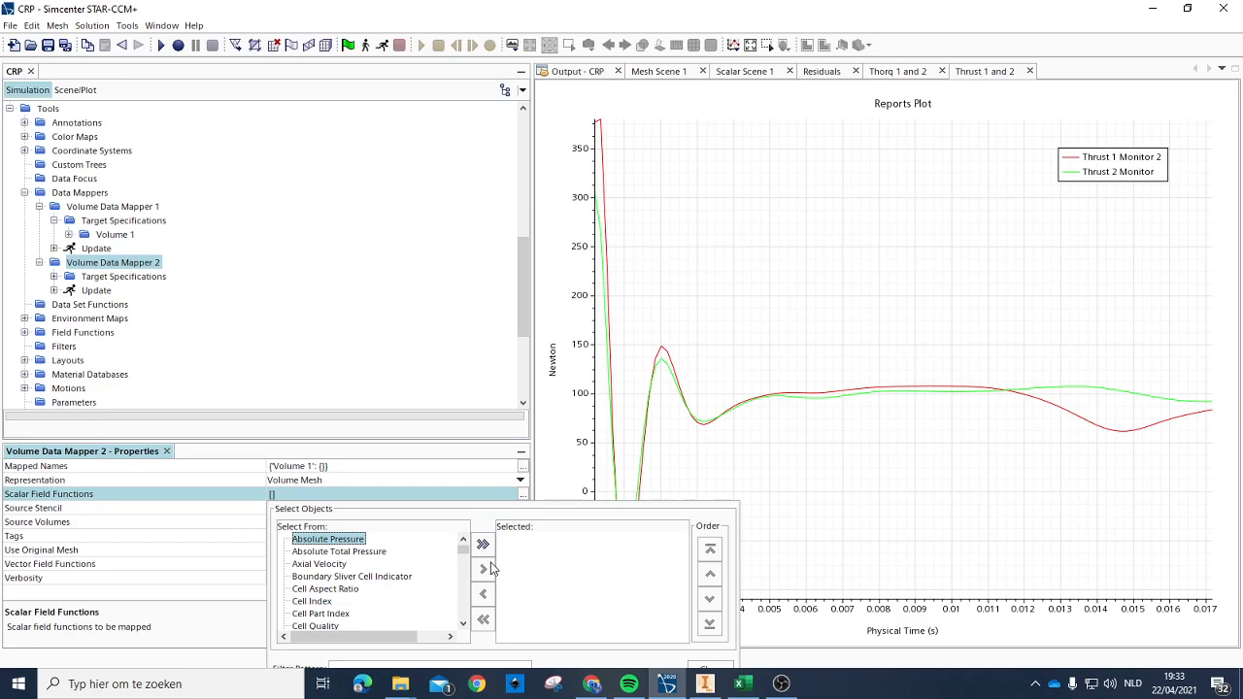
pyautogui.doubleClick(342, 540)
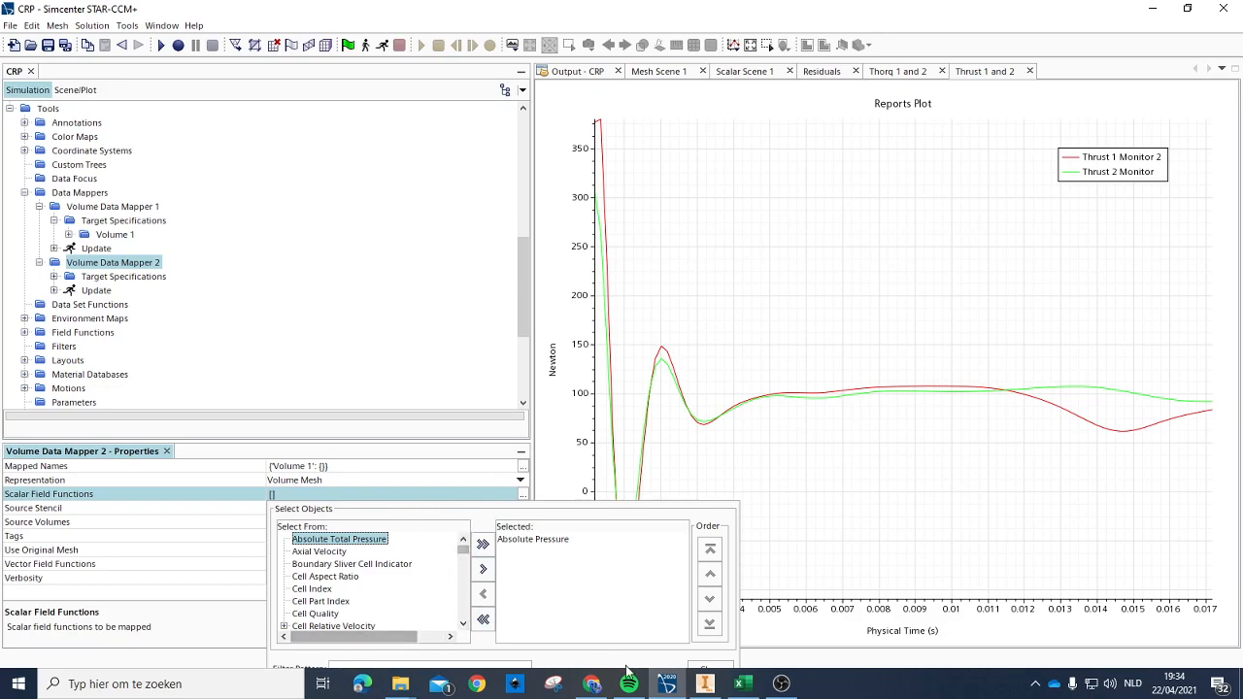
pyautogui.click(709, 669)
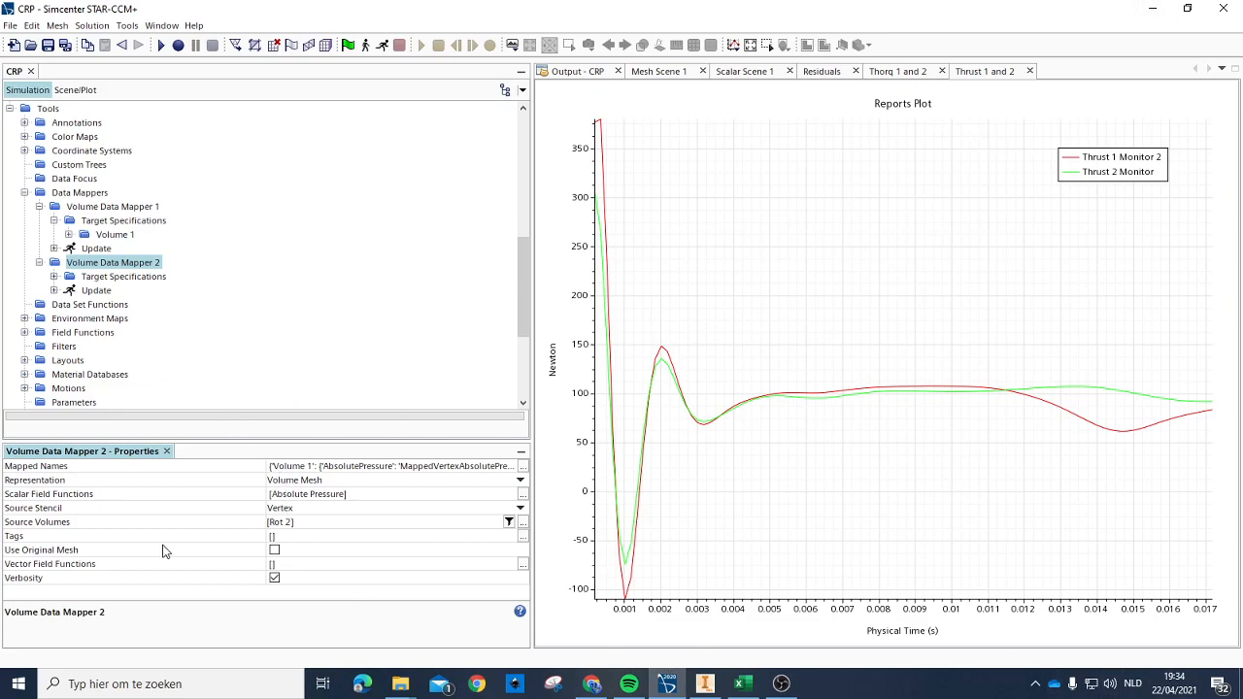
# Step: Set the stress region as the target entity in the Volume 1 specification of Volume Data Mapper 2
pyautogui.click(97, 279)
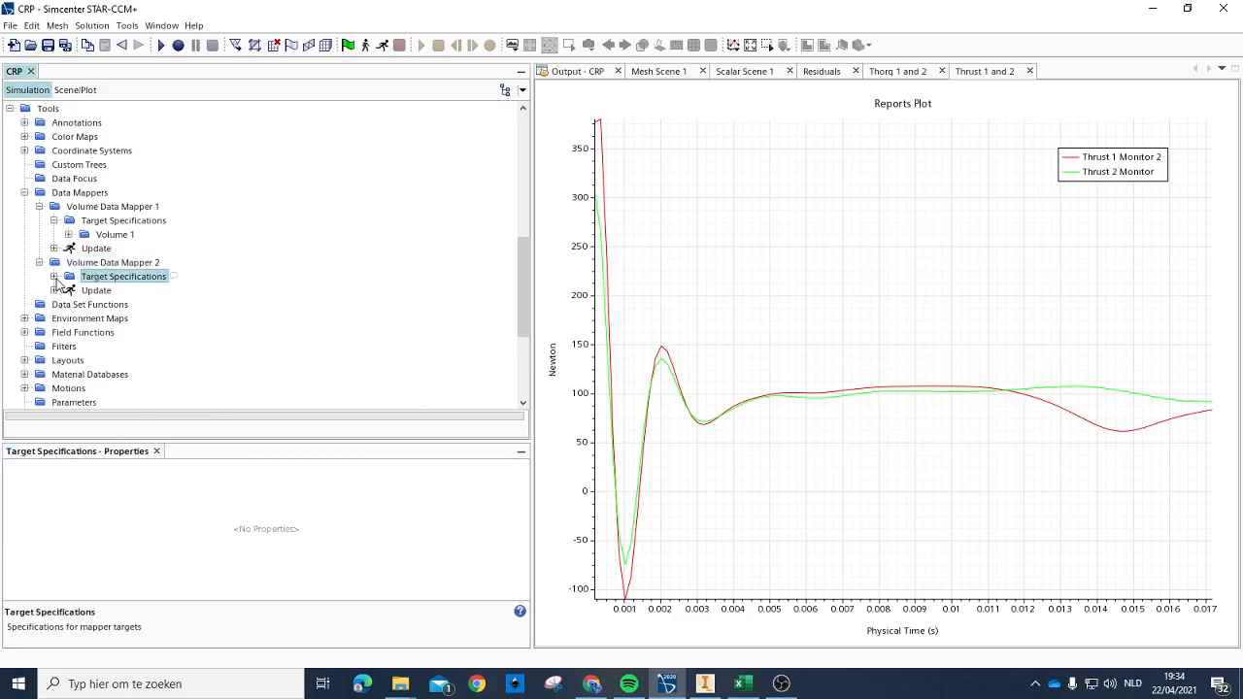
pyautogui.click(55, 277)
pyautogui.click(108, 292)
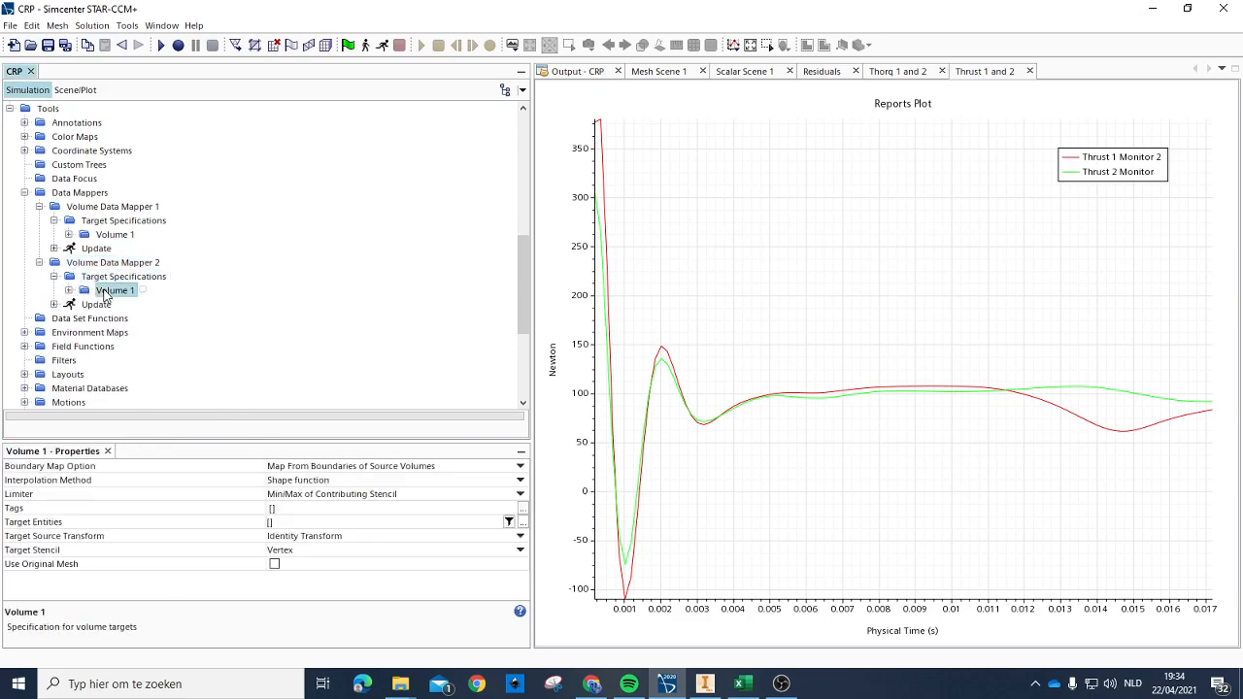
pyautogui.click(272, 525)
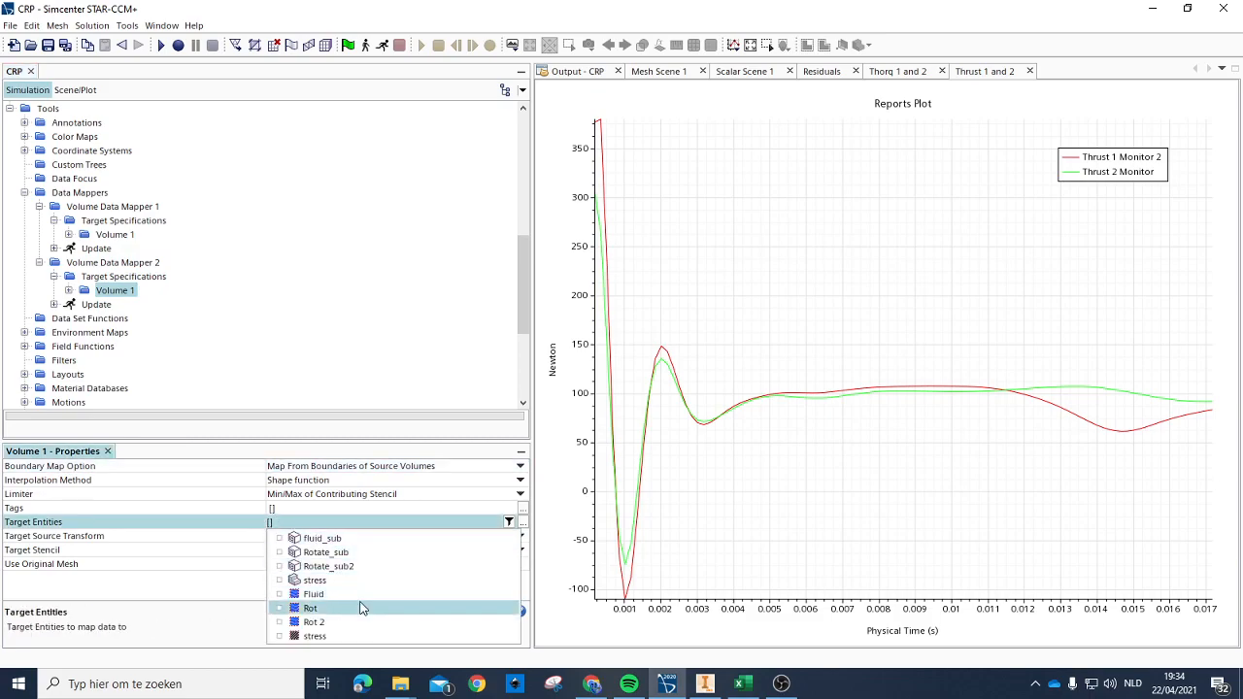
pyautogui.click(332, 640)
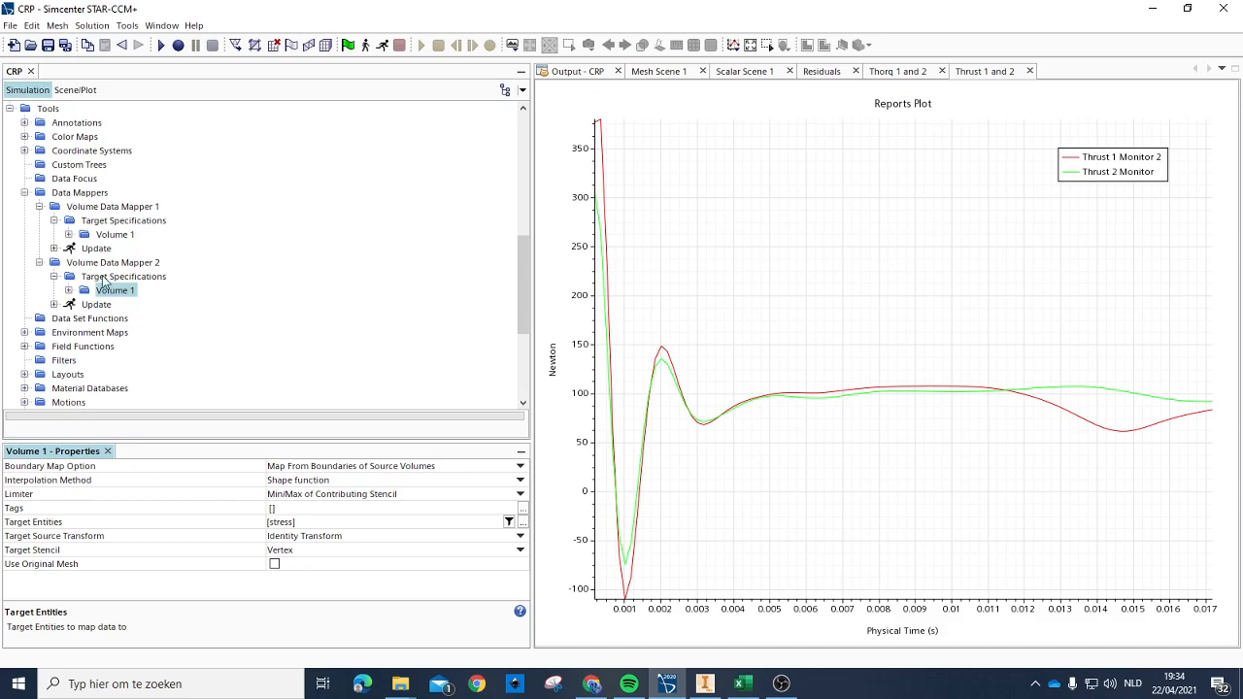
# Step: Compare the Volume 1 target specifications of both volume data mappers
pyautogui.click(115, 223)
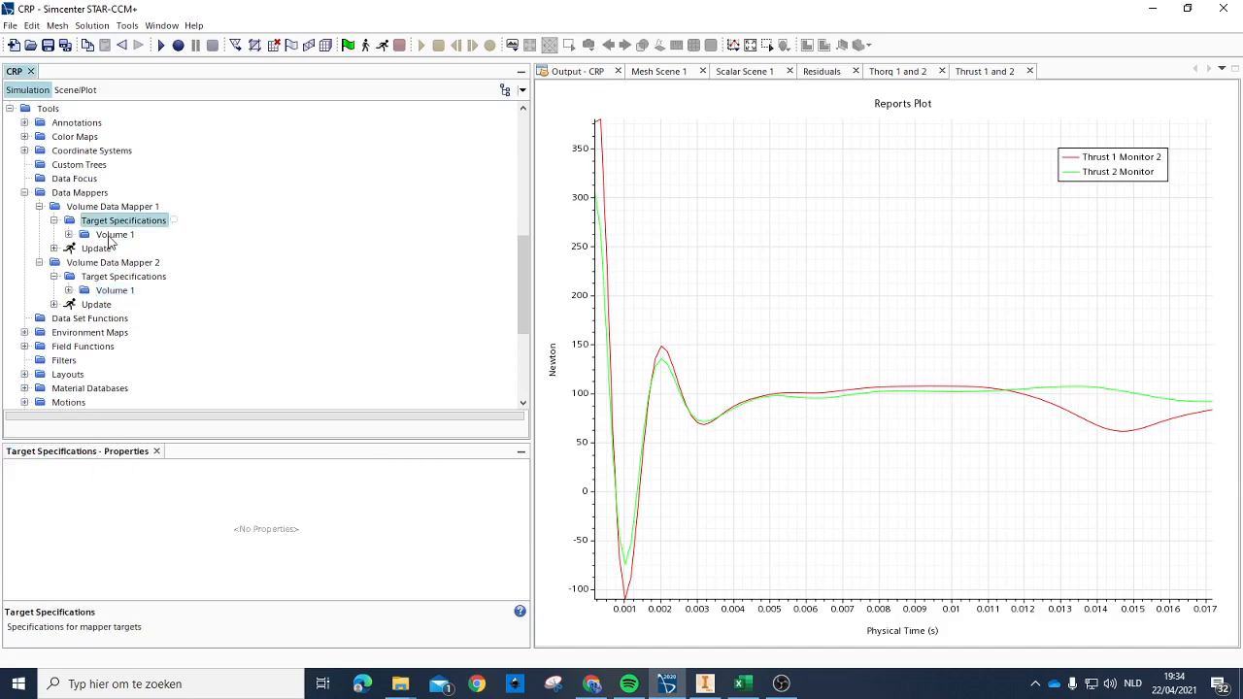
pyautogui.click(114, 208)
pyautogui.click(128, 224)
pyautogui.click(113, 236)
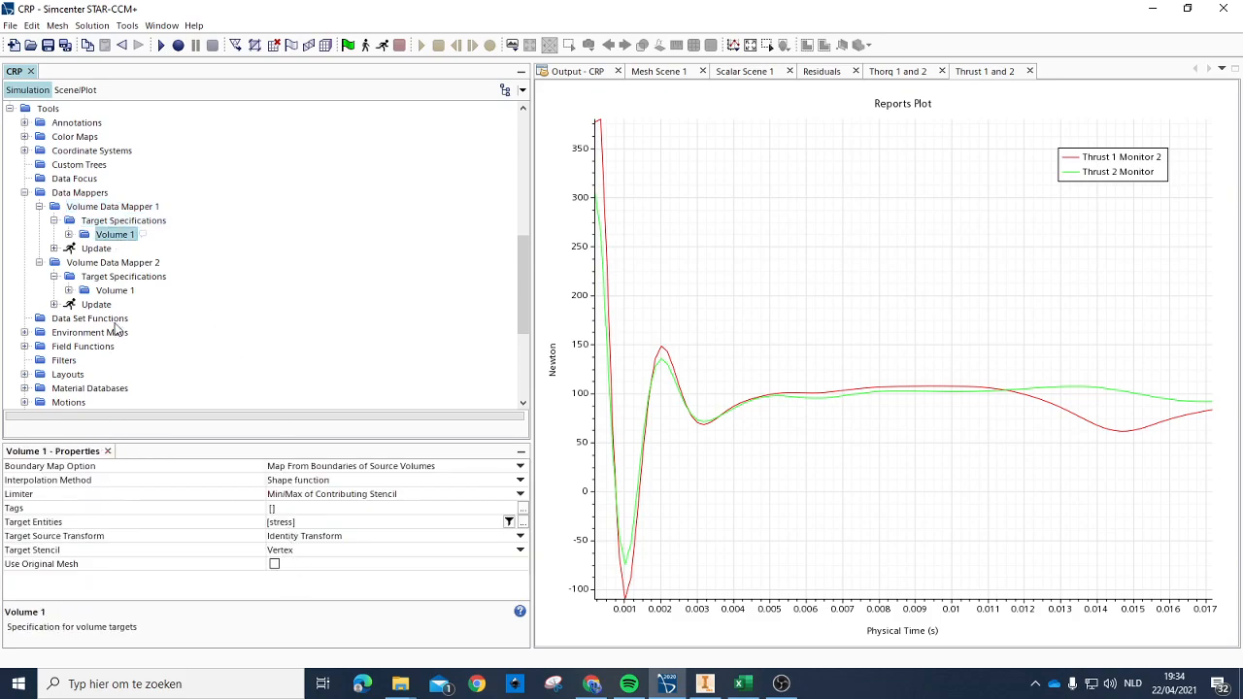
pyautogui.click(109, 291)
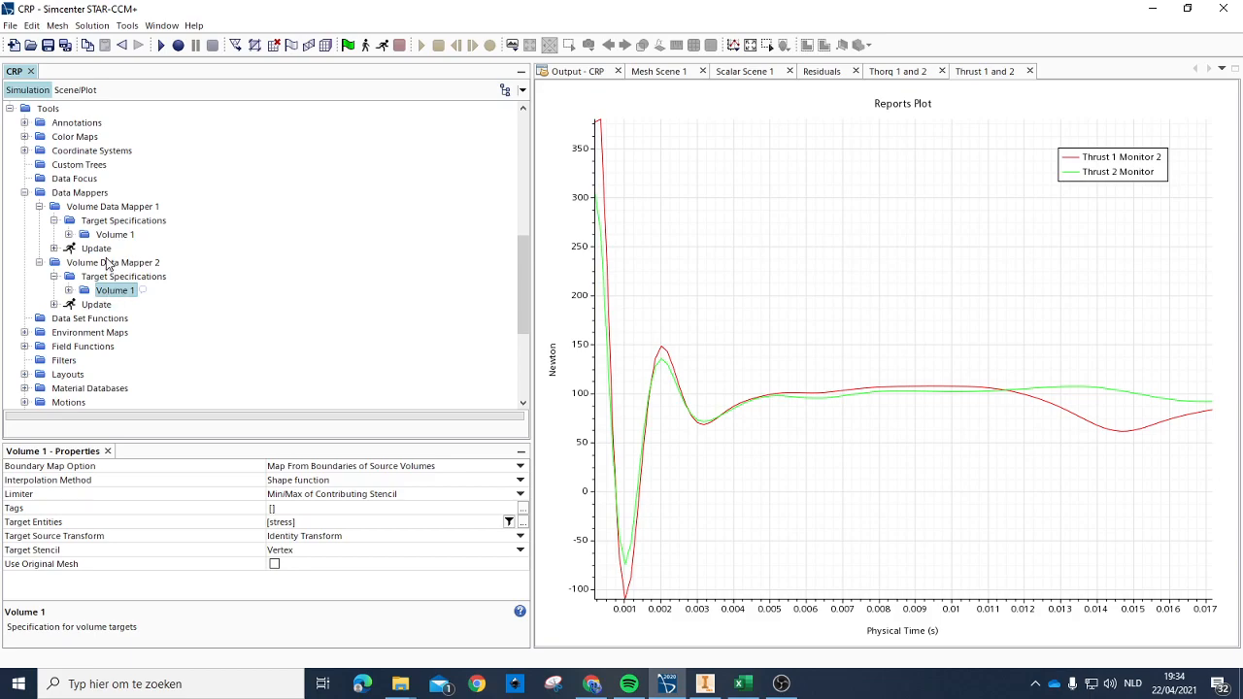
# Step: Map the data for Volume Data Mapper 2 and try to map the data for Volume Data Mapper 1
pyautogui.rightClick(109, 263)
pyautogui.click(153, 309)
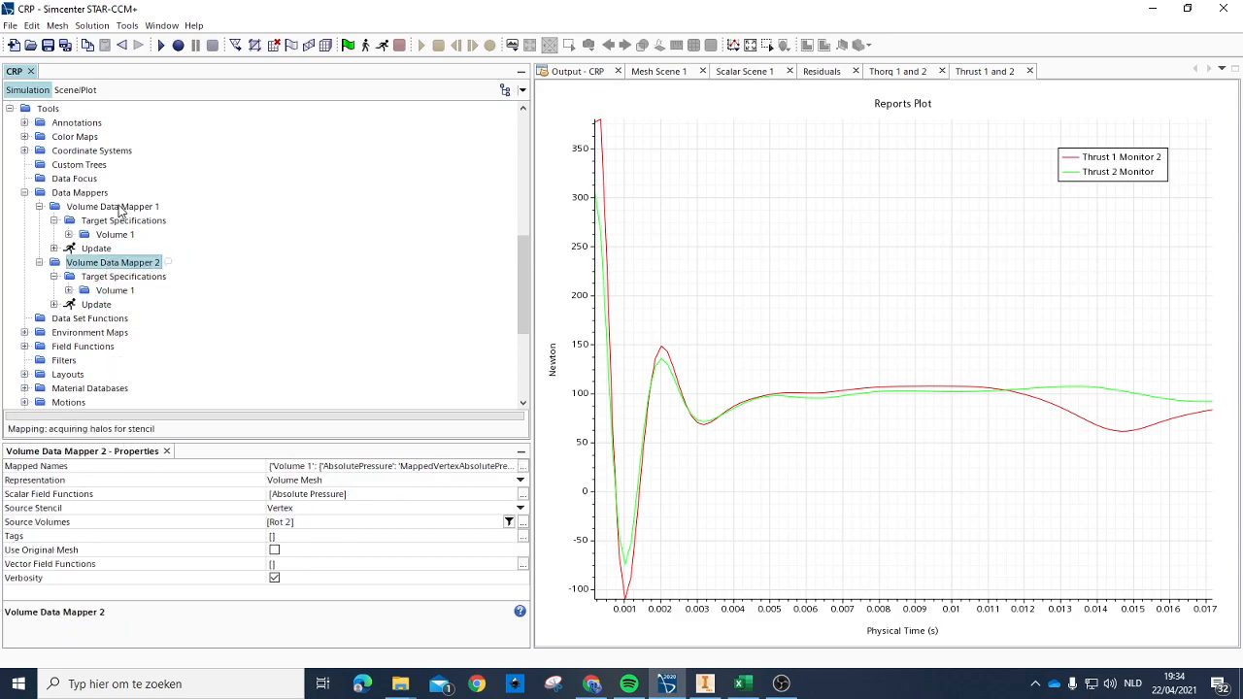
pyautogui.click(98, 207)
pyautogui.rightClick(97, 207)
pyautogui.click(149, 258)
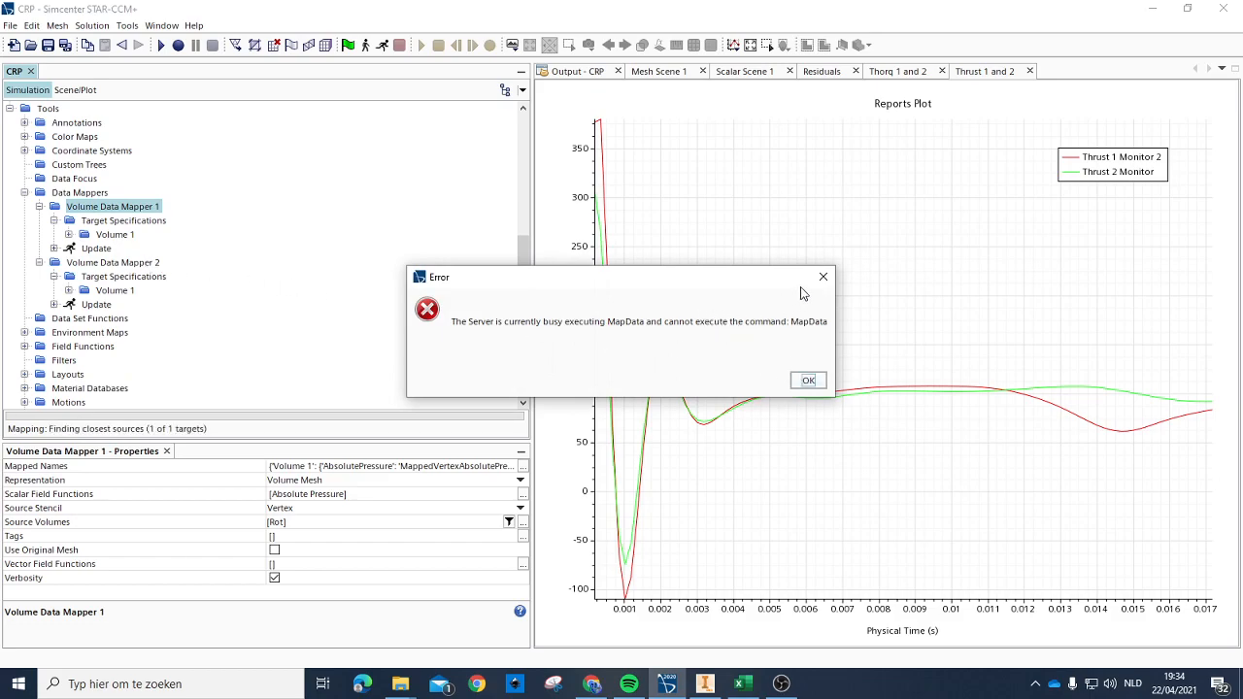
# Step: Dismiss the server error and map the data for Volume Data Mapper 1
pyautogui.click(823, 277)
pyautogui.rightClick(110, 209)
pyautogui.click(156, 260)
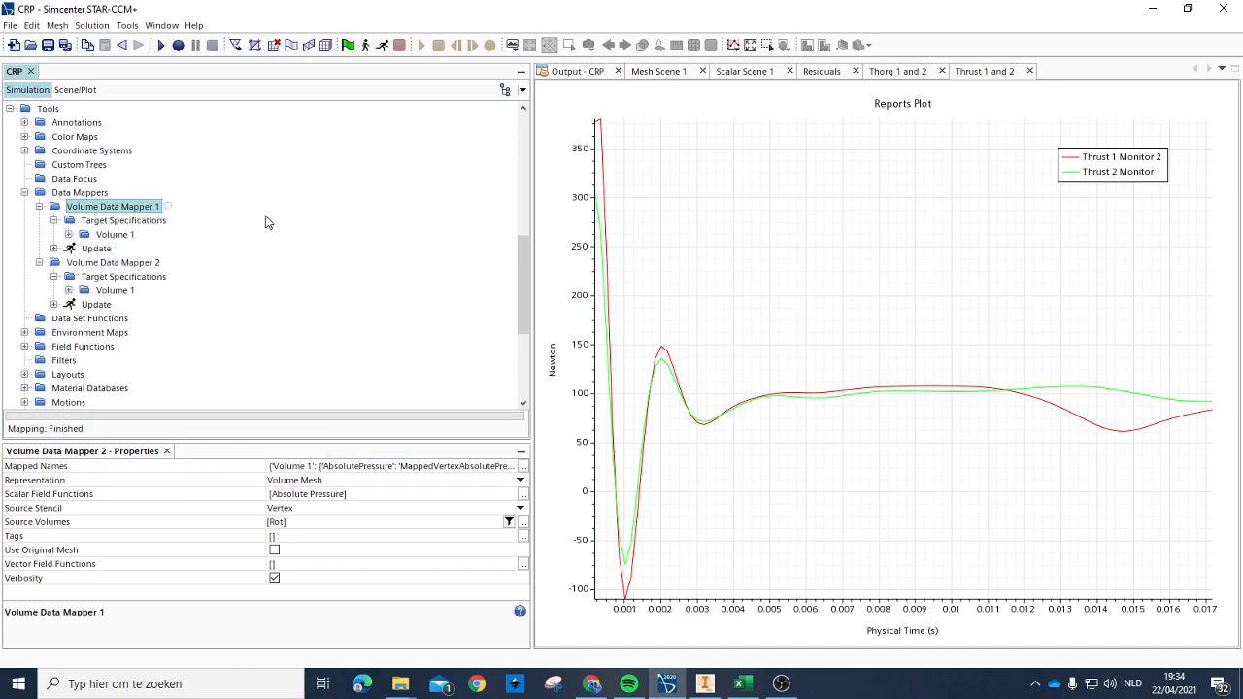
pyautogui.click(24, 192)
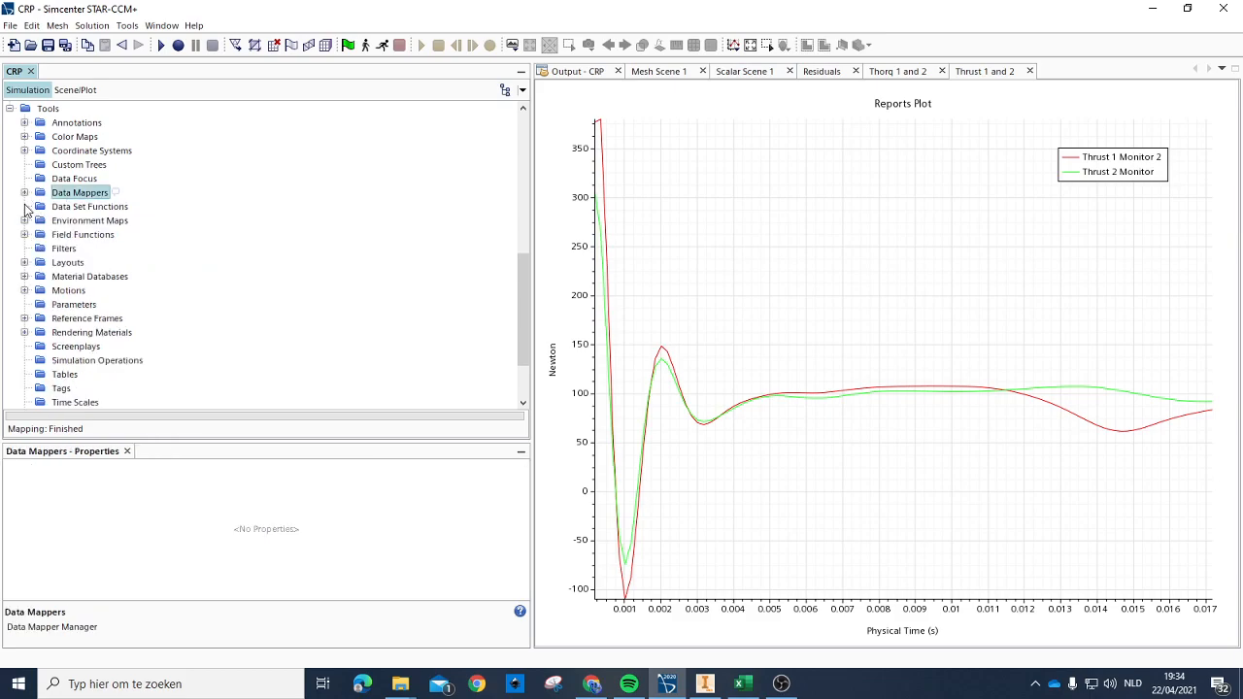
# Step: Open Scalar Scene 1 and inspect the absolute pressure on the propeller blades and hub
pyautogui.scroll(10, 44, 213)
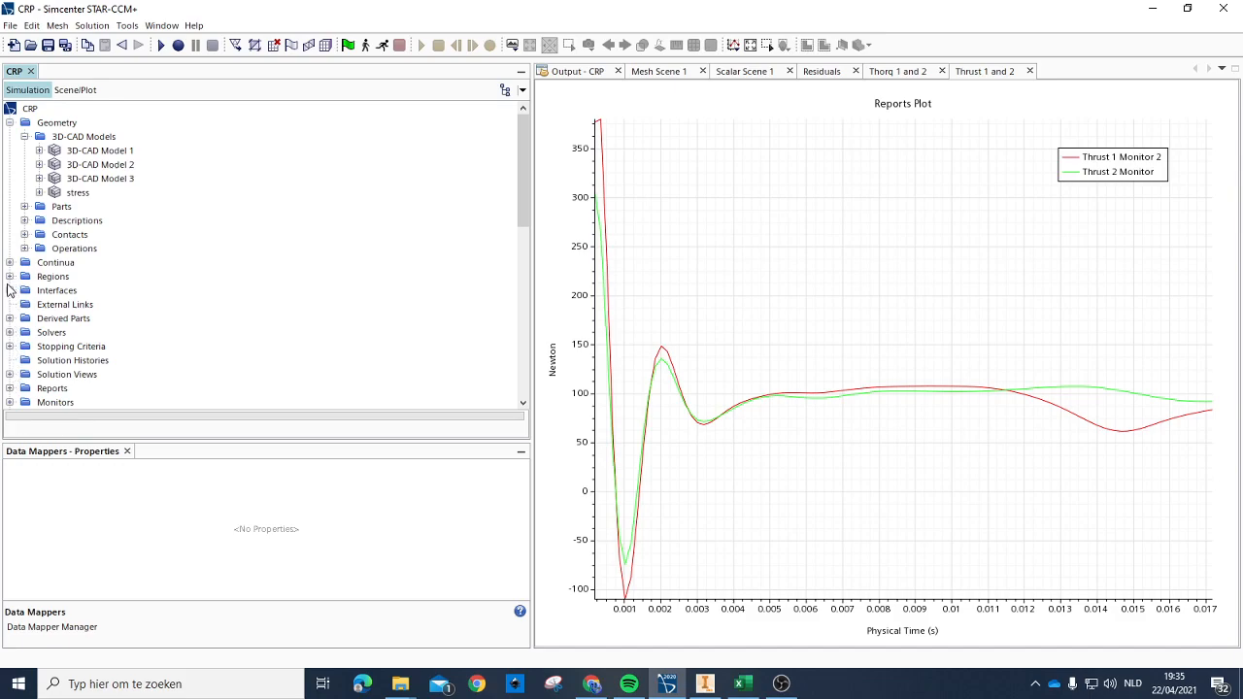
pyautogui.scroll(-1, 28, 282)
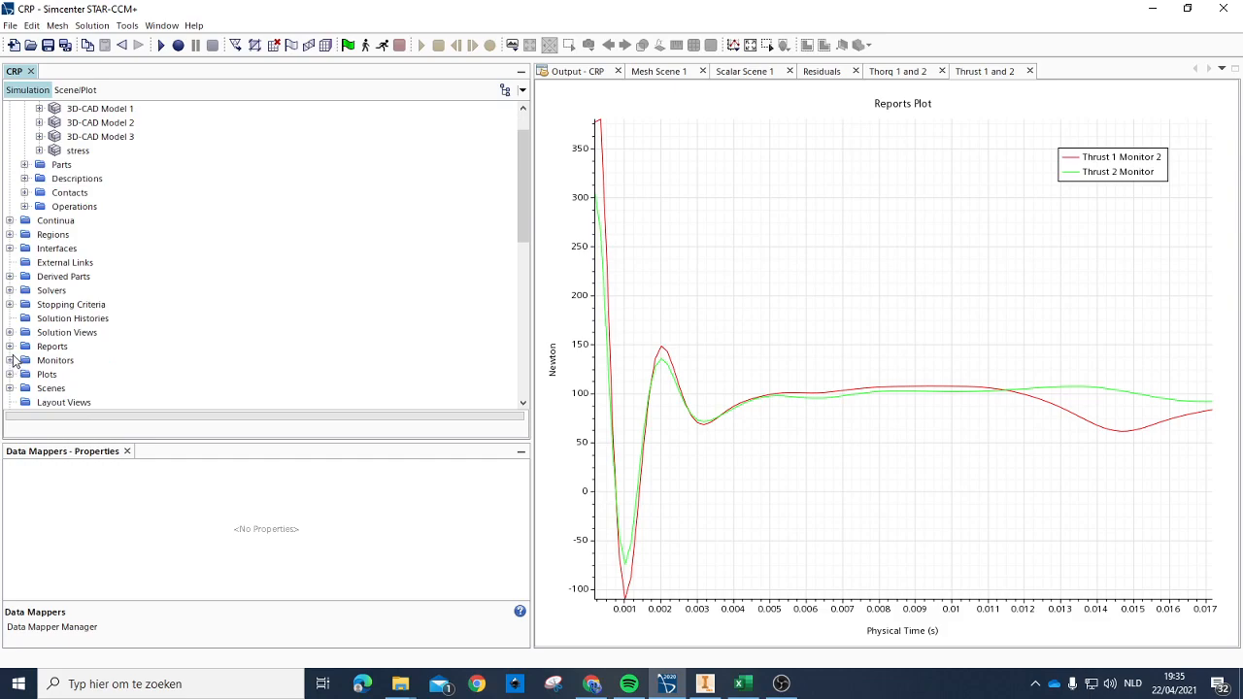
pyautogui.click(10, 388)
pyautogui.scroll(-2, 75, 393)
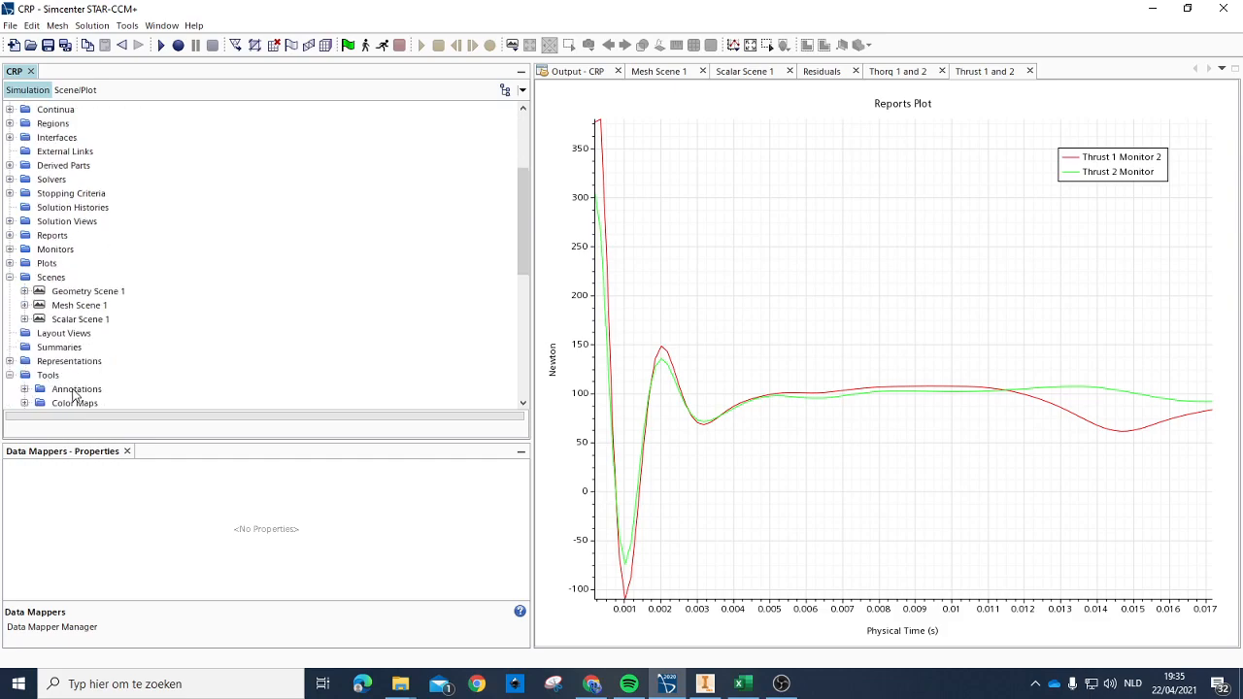
pyautogui.doubleClick(85, 321)
pyautogui.moveTo(1006, 450); pyautogui.dragTo(907, 418)
pyautogui.scroll(5, 950, 448)
pyautogui.moveTo(709, 273); pyautogui.dragTo(842, 294)
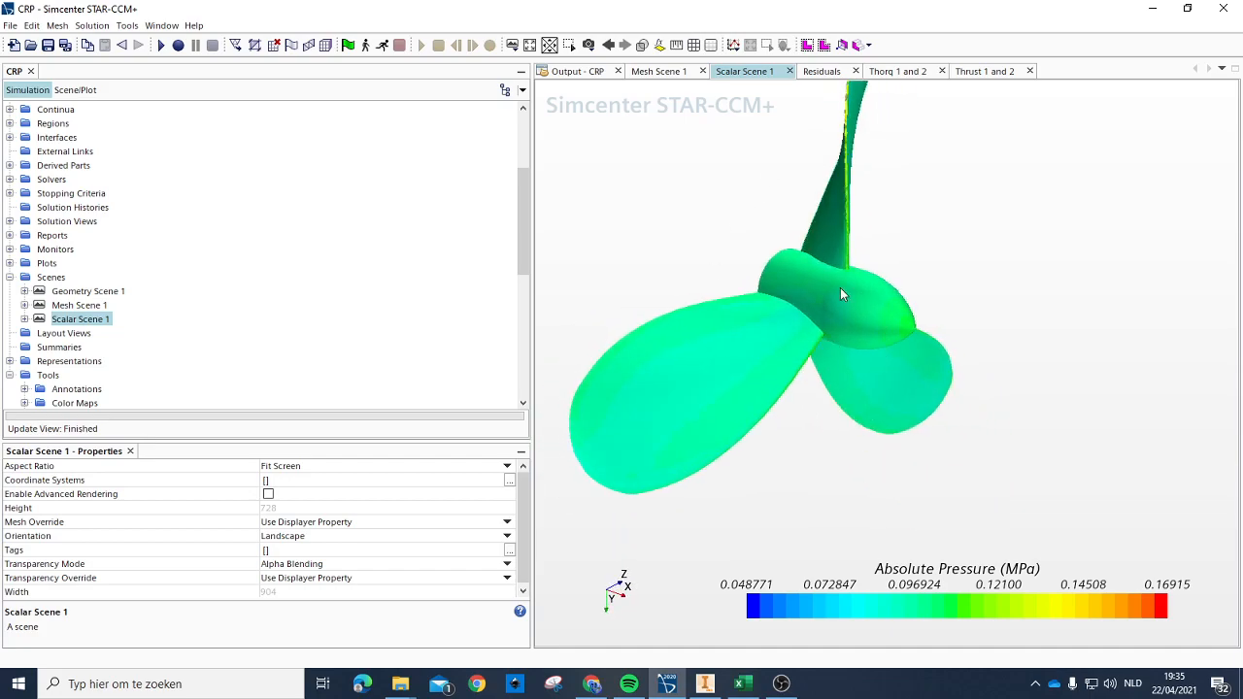
# Step: Open the part selection of the Scalar 1 displayer in Scalar Scene 1
pyautogui.click(75, 90)
pyautogui.click(53, 136)
pyautogui.scroll(-3, 312, 540)
pyautogui.scroll(3, 313, 540)
pyautogui.doubleClick(44, 136)
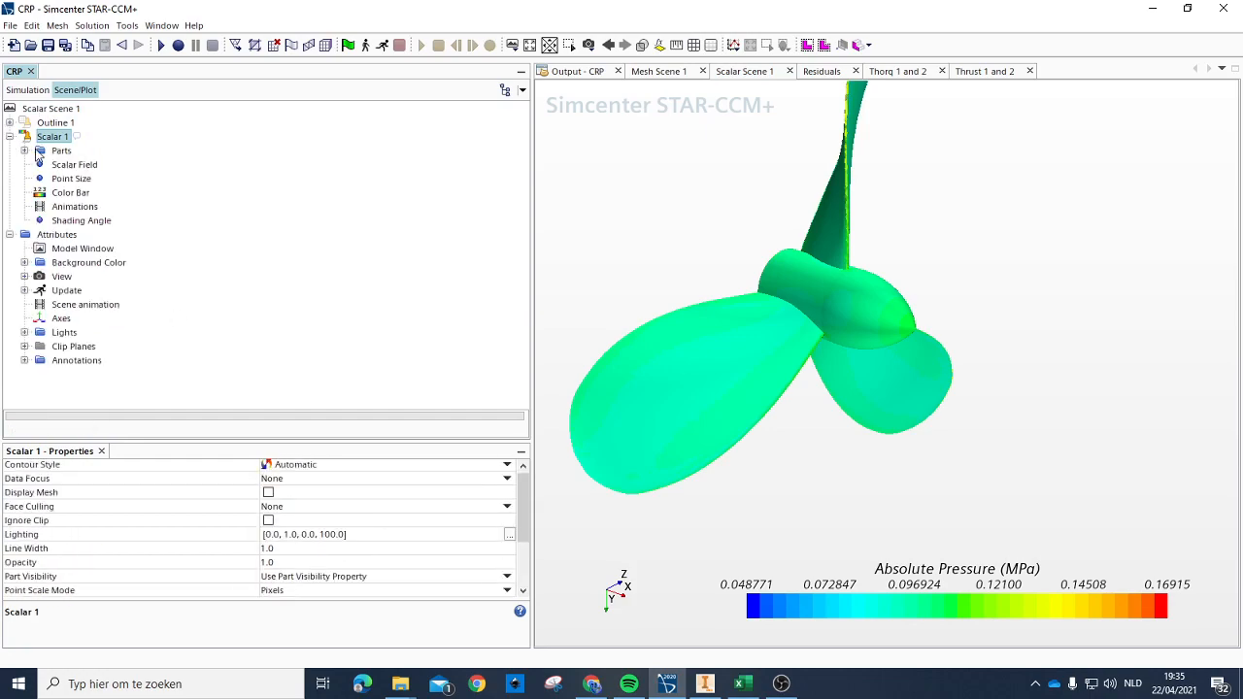
pyautogui.click(37, 153)
pyautogui.click(353, 477)
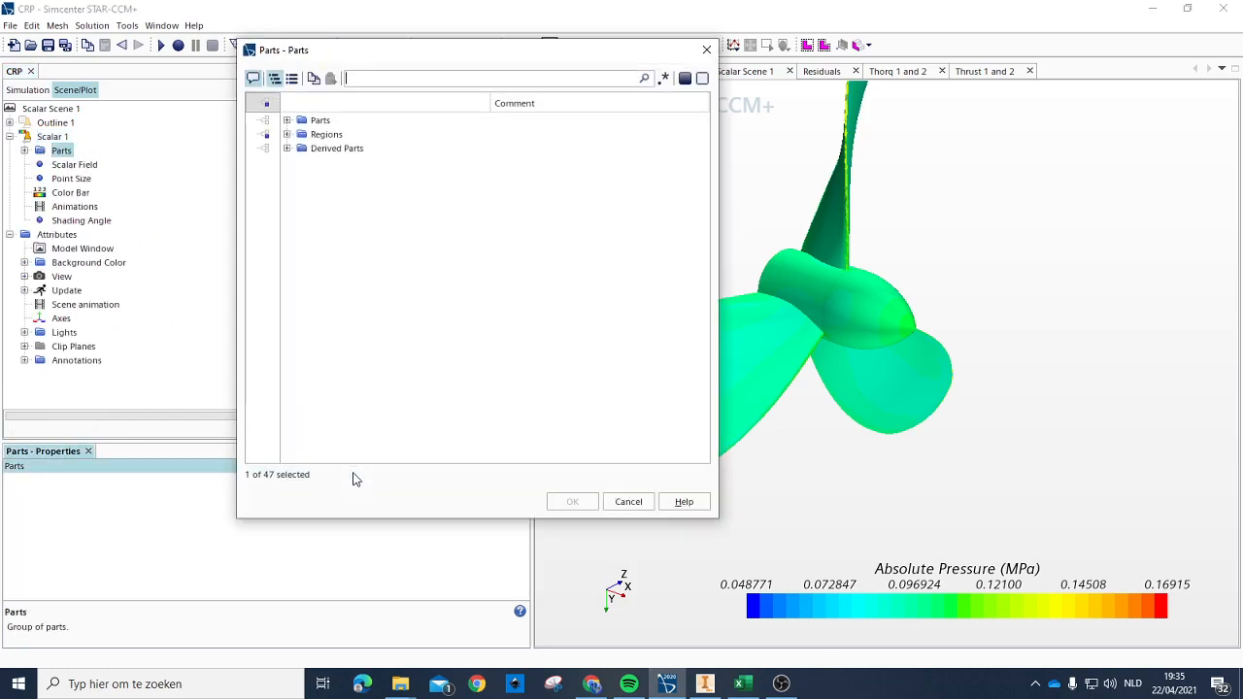
# Step: Replace the displayed parts of Scalar 1 with only the Default boundary of the stress region
pyautogui.doubleClick(292, 136)
pyautogui.click(302, 165)
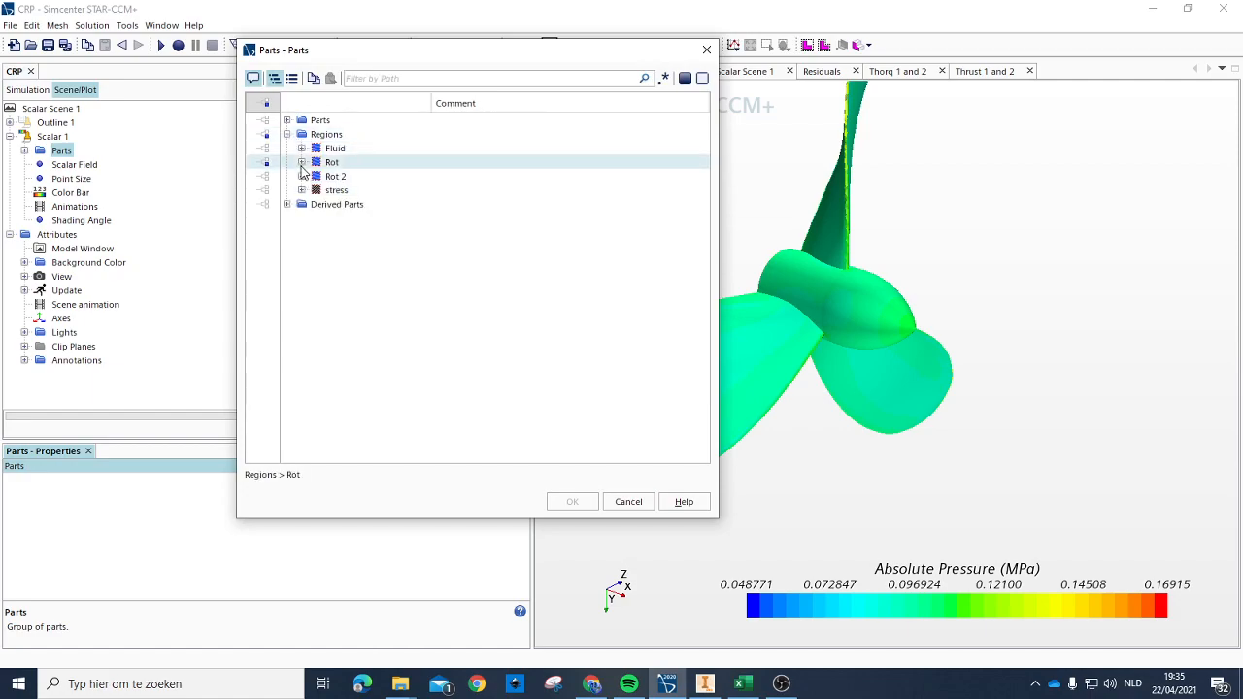
pyautogui.click(303, 191)
pyautogui.click(303, 191)
pyautogui.click(323, 233)
pyautogui.click(360, 218)
pyautogui.click(317, 218)
pyautogui.click(357, 233)
pyautogui.click(341, 206)
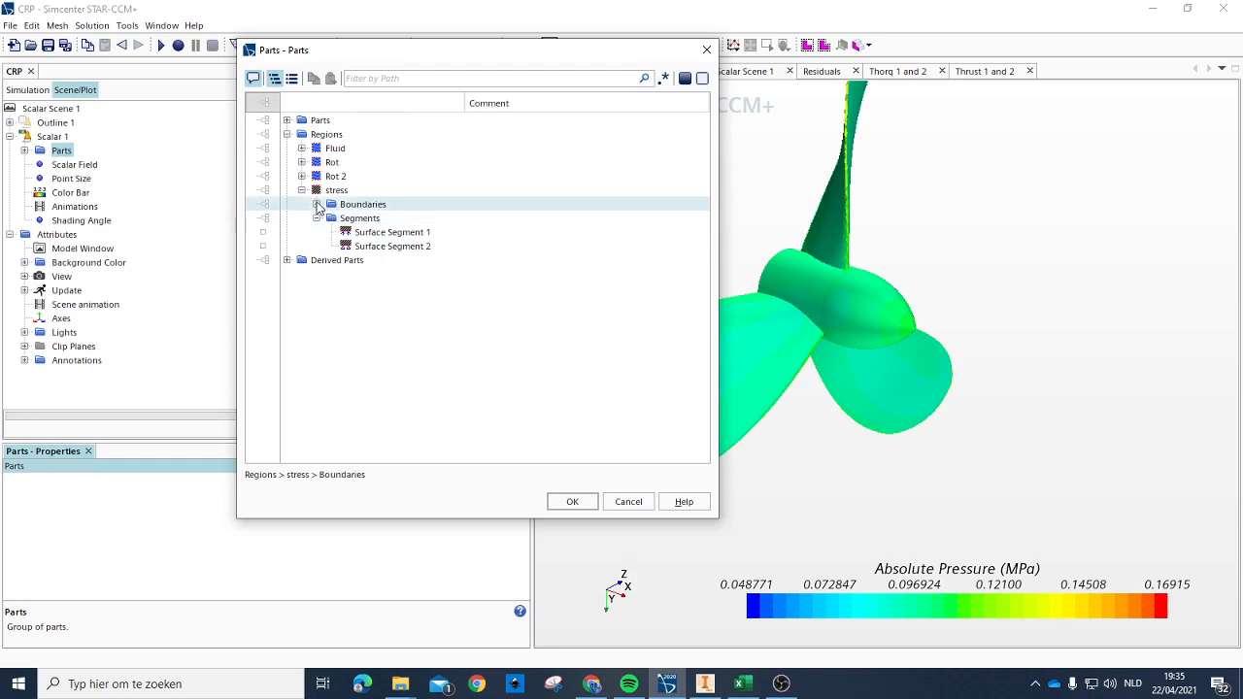
pyautogui.click(317, 205)
pyautogui.click(371, 218)
pyautogui.click(580, 503)
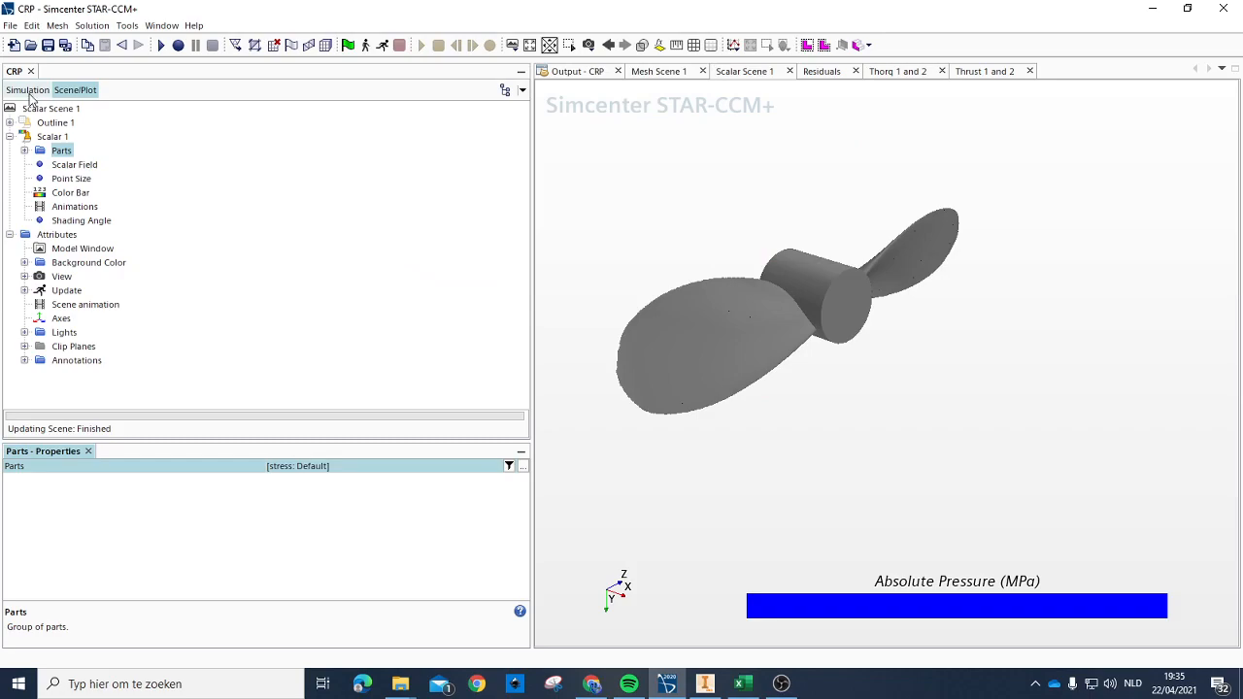
# Step: Return to the simulation tree, collapse the scenes and close Scalar Scene 1
pyautogui.click(52, 137)
pyautogui.click(27, 89)
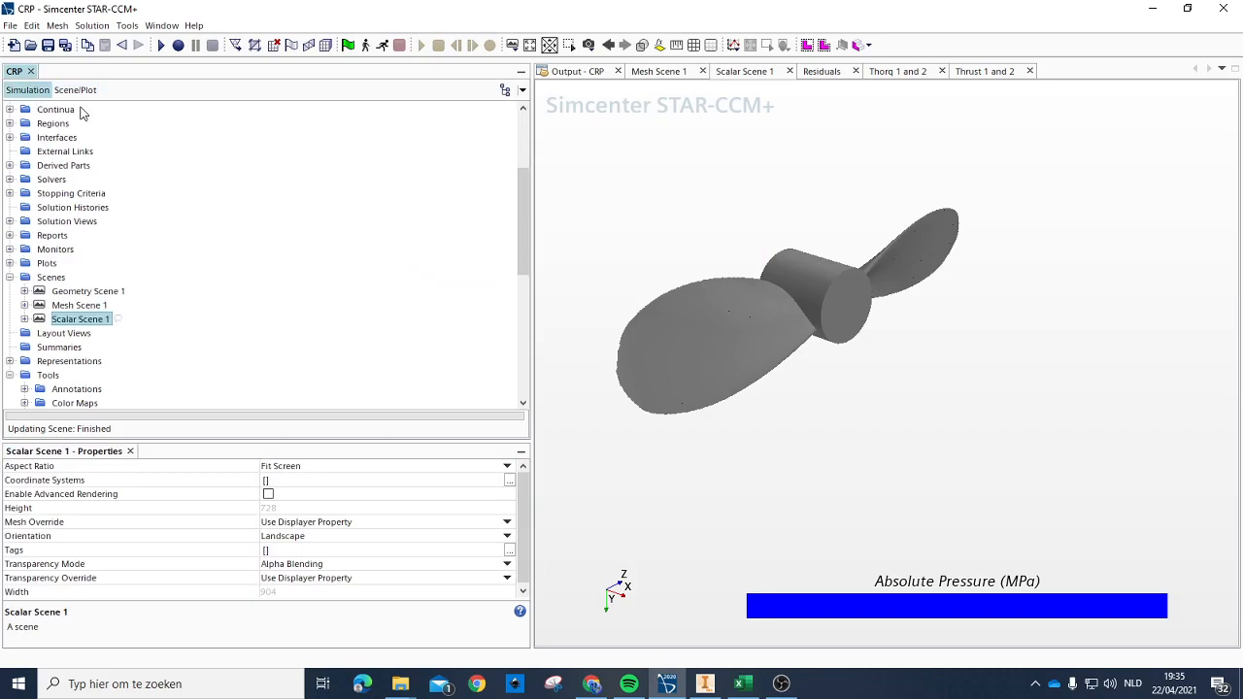
pyautogui.scroll(1, 62, 277)
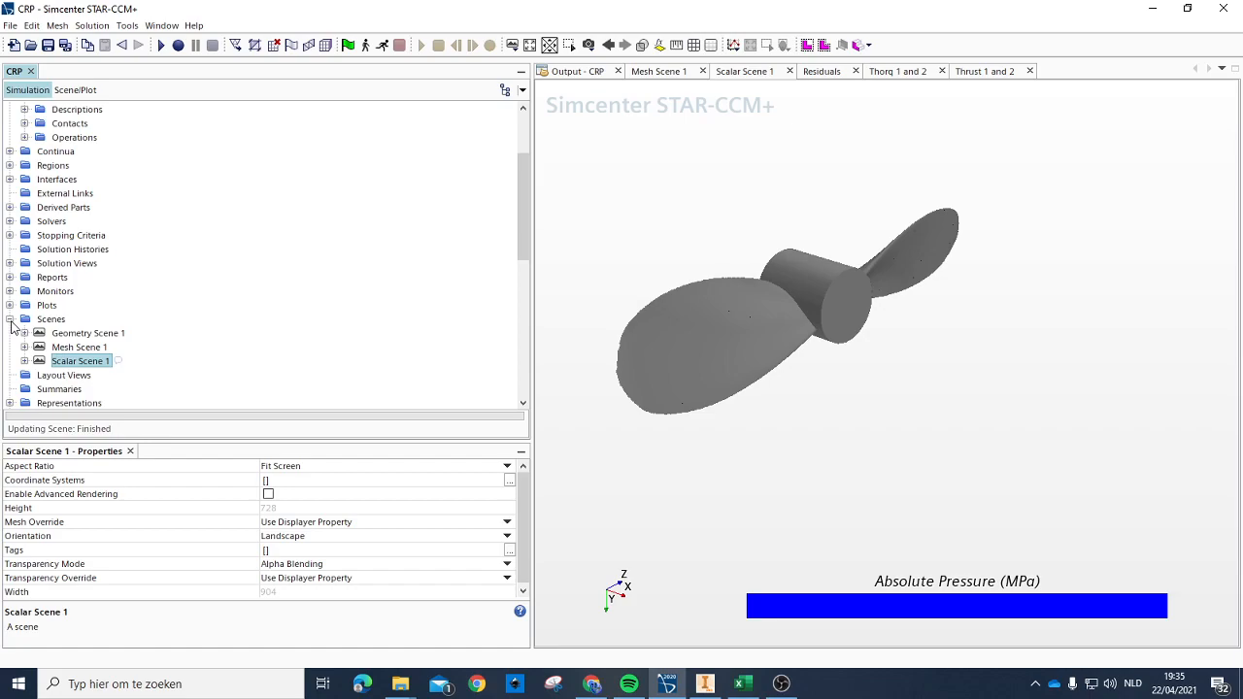
pyautogui.click(11, 320)
pyautogui.scroll(3, 78, 297)
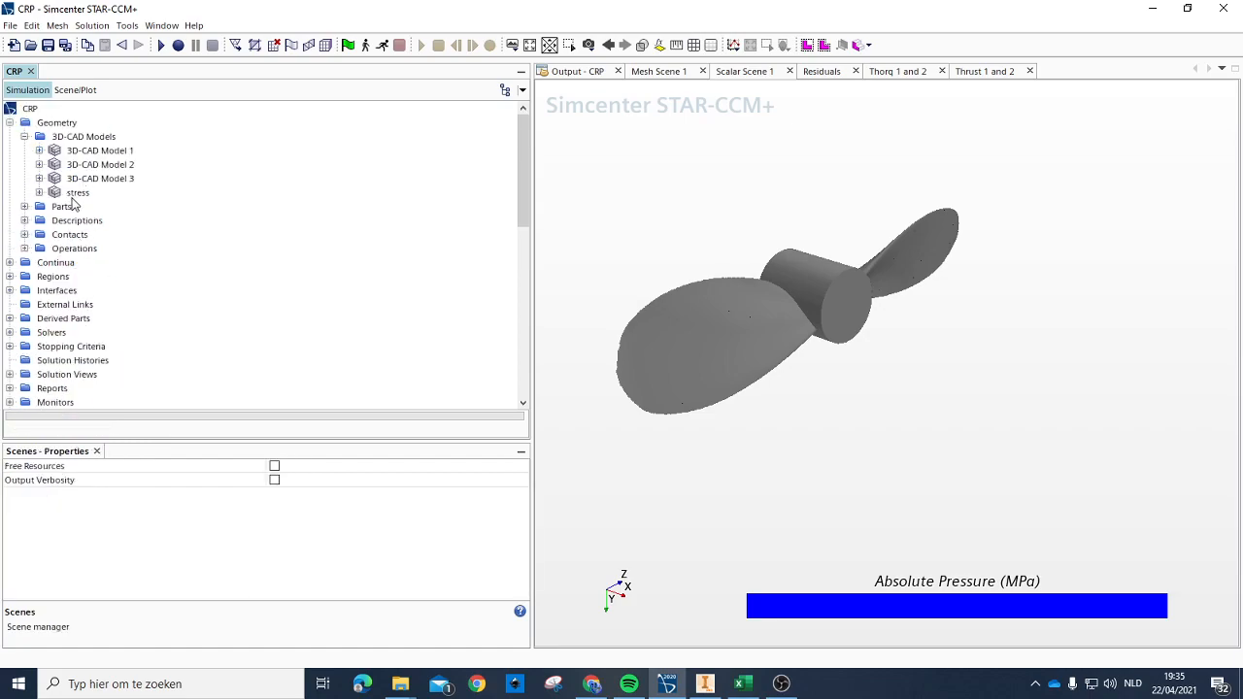
pyautogui.click(78, 193)
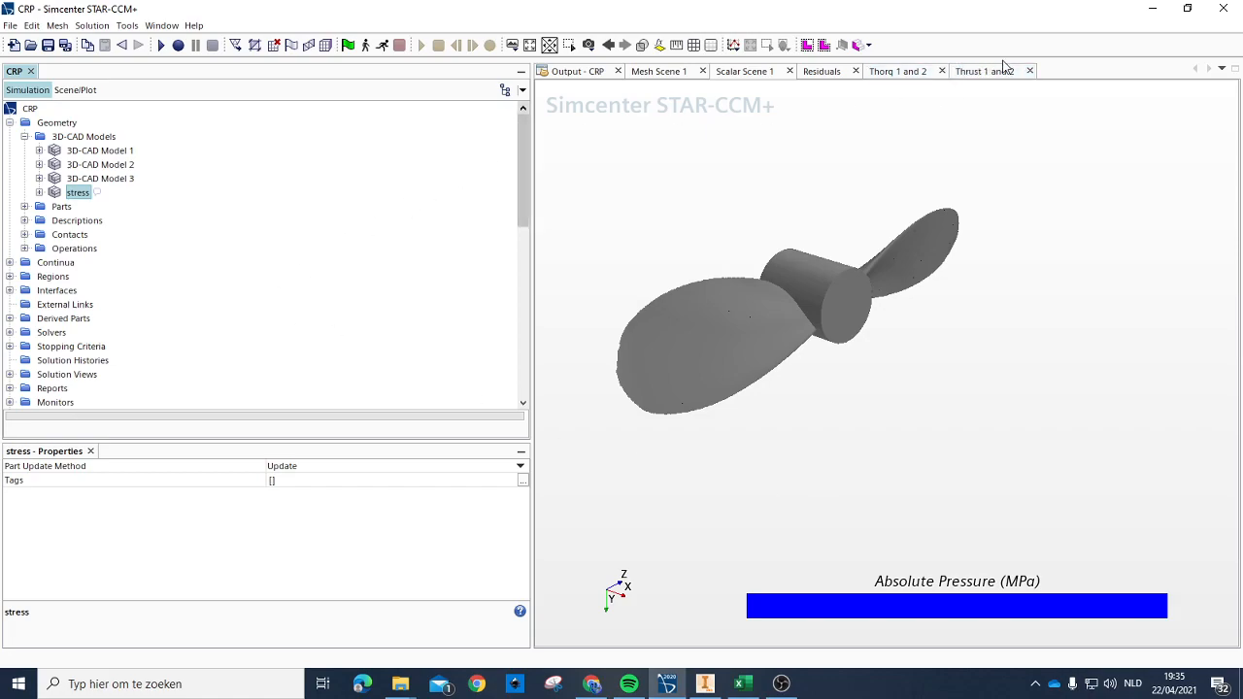
pyautogui.click(789, 72)
# Step: Open 3D-CAD Model 2 for editing and view its three-bladed propeller
pyautogui.click(88, 179)
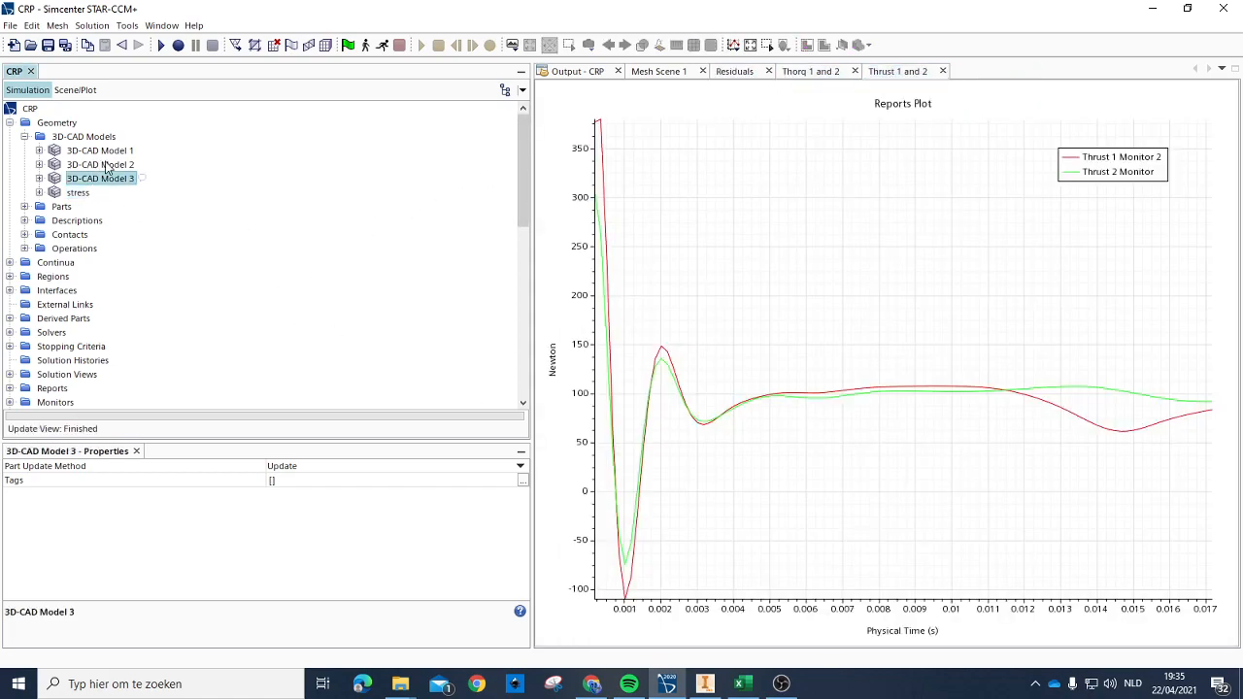
pyautogui.click(105, 165)
pyautogui.click(39, 164)
pyautogui.click(102, 178)
pyautogui.click(102, 166)
pyautogui.rightClick(112, 167)
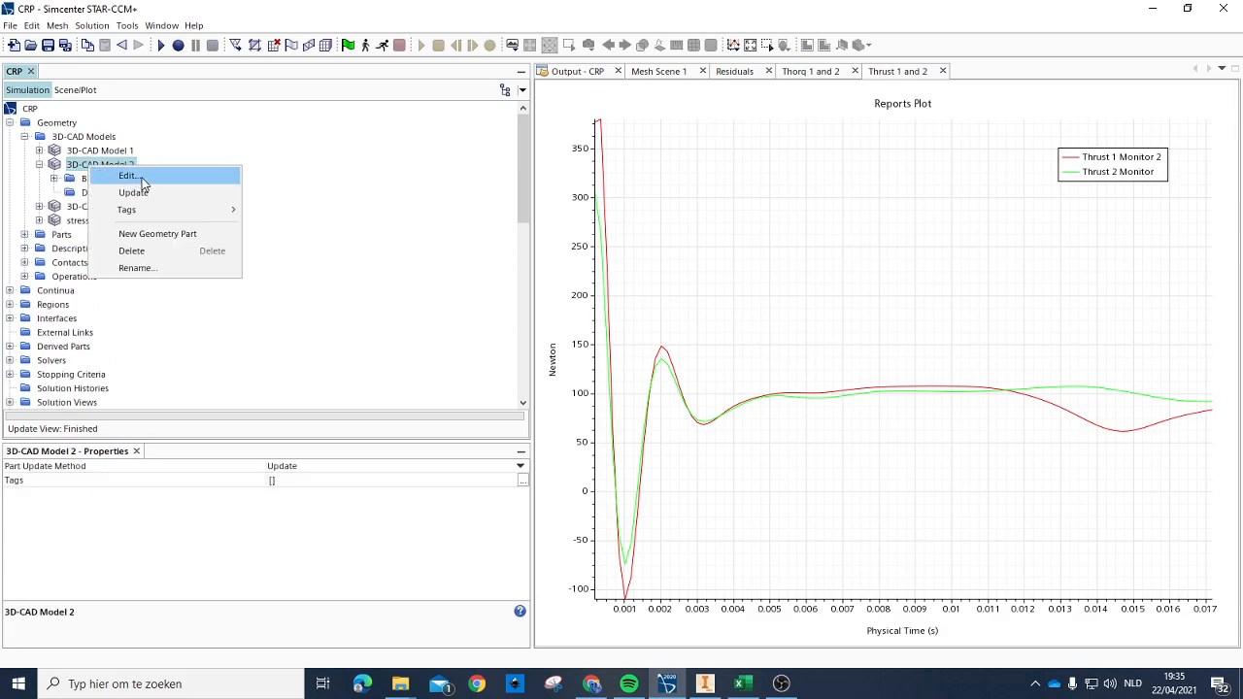
pyautogui.click(129, 175)
pyautogui.moveTo(926, 408); pyautogui.dragTo(1019, 399)
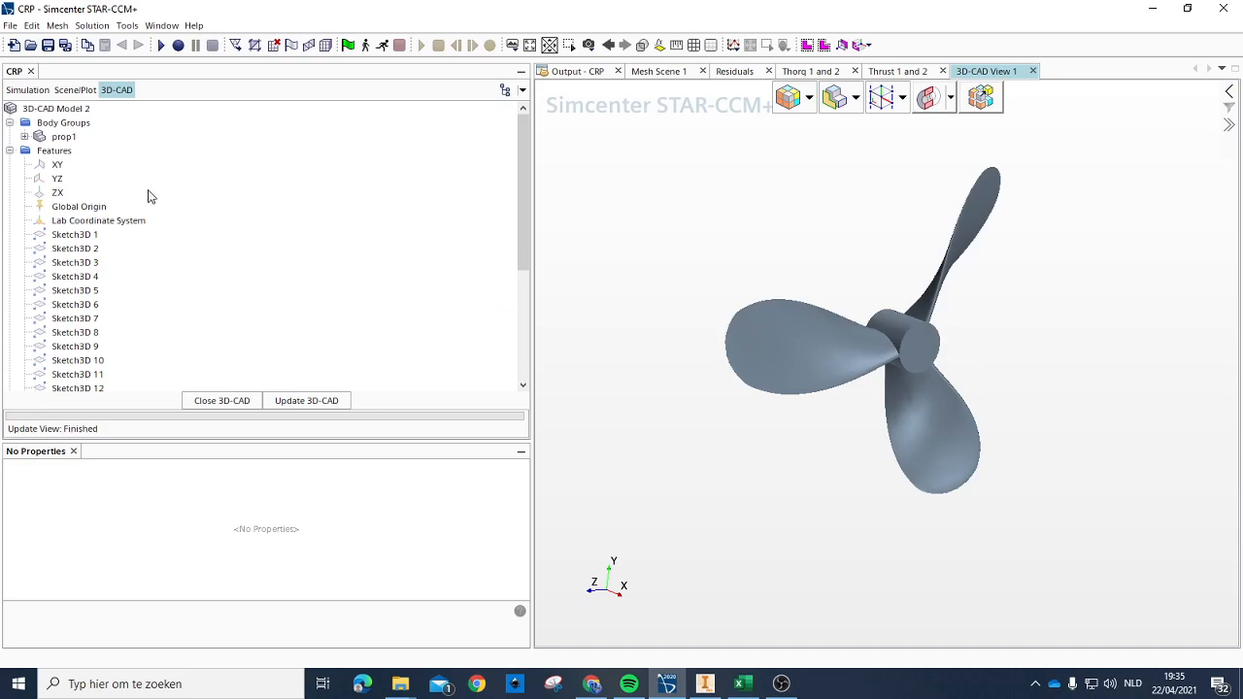
# Step: Export the prop1 body as a STEP file named Front into the Front folder on the desktop
pyautogui.rightClick(58, 137)
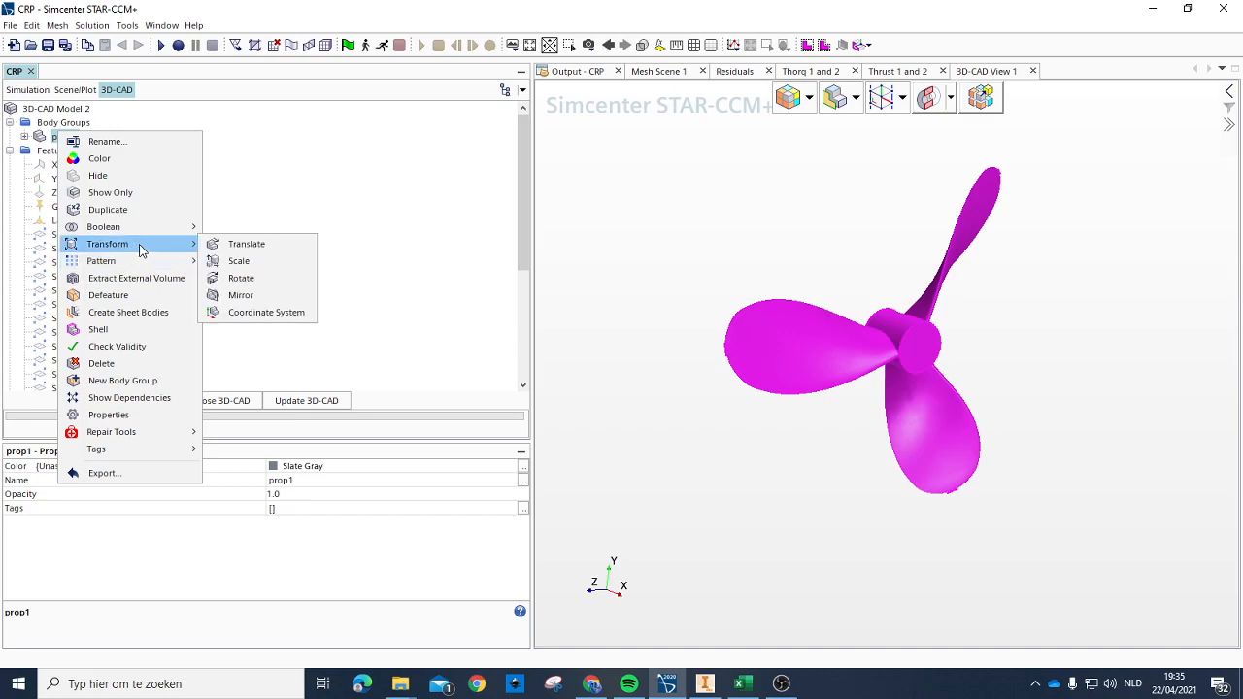
pyautogui.moveTo(162, 249)
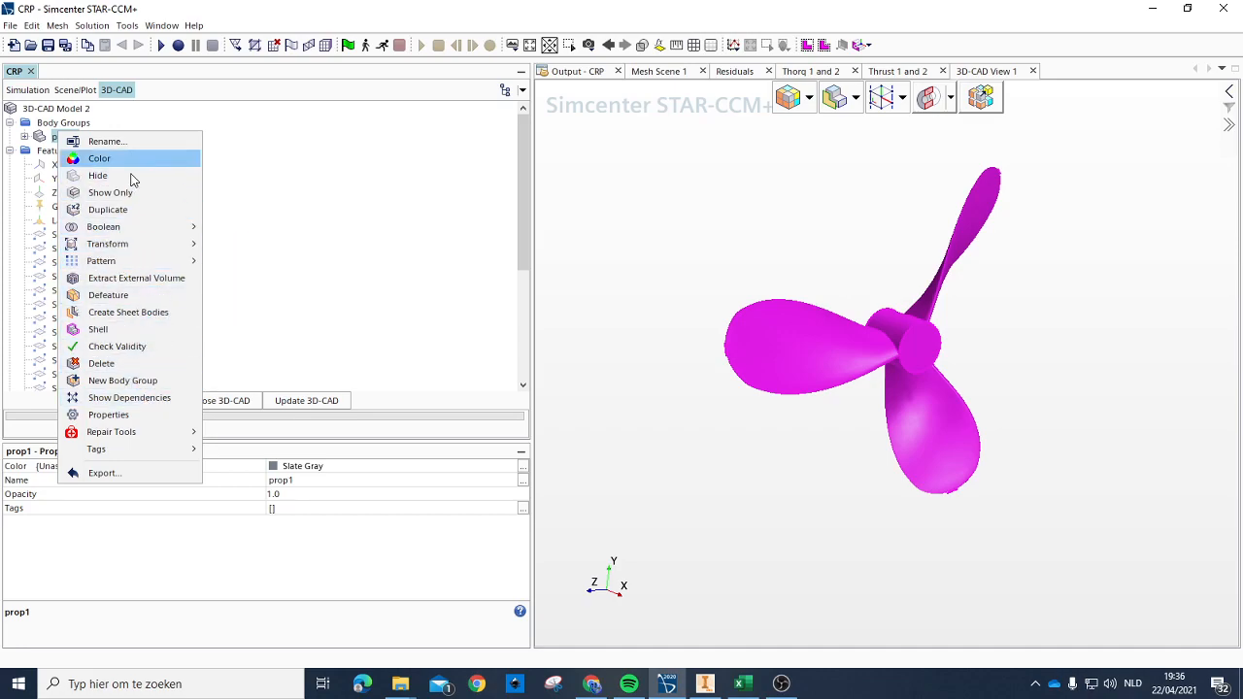
pyautogui.click(104, 473)
pyautogui.click(541, 479)
pyautogui.click(516, 540)
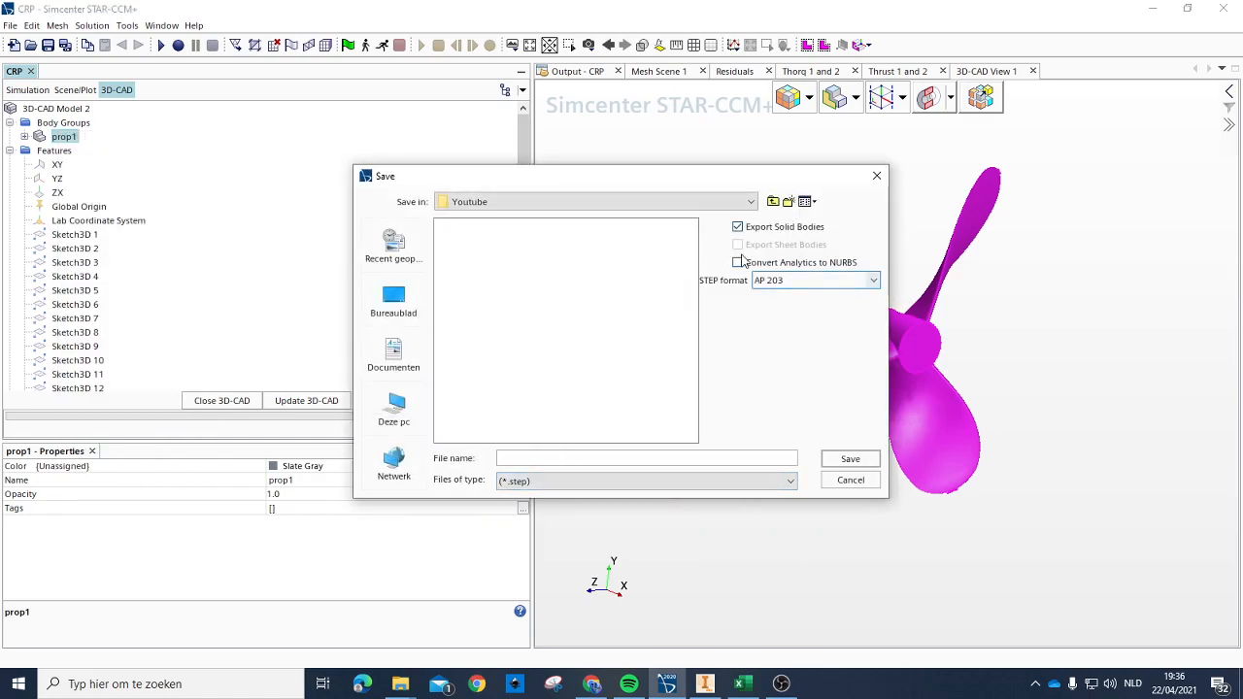
pyautogui.click(393, 301)
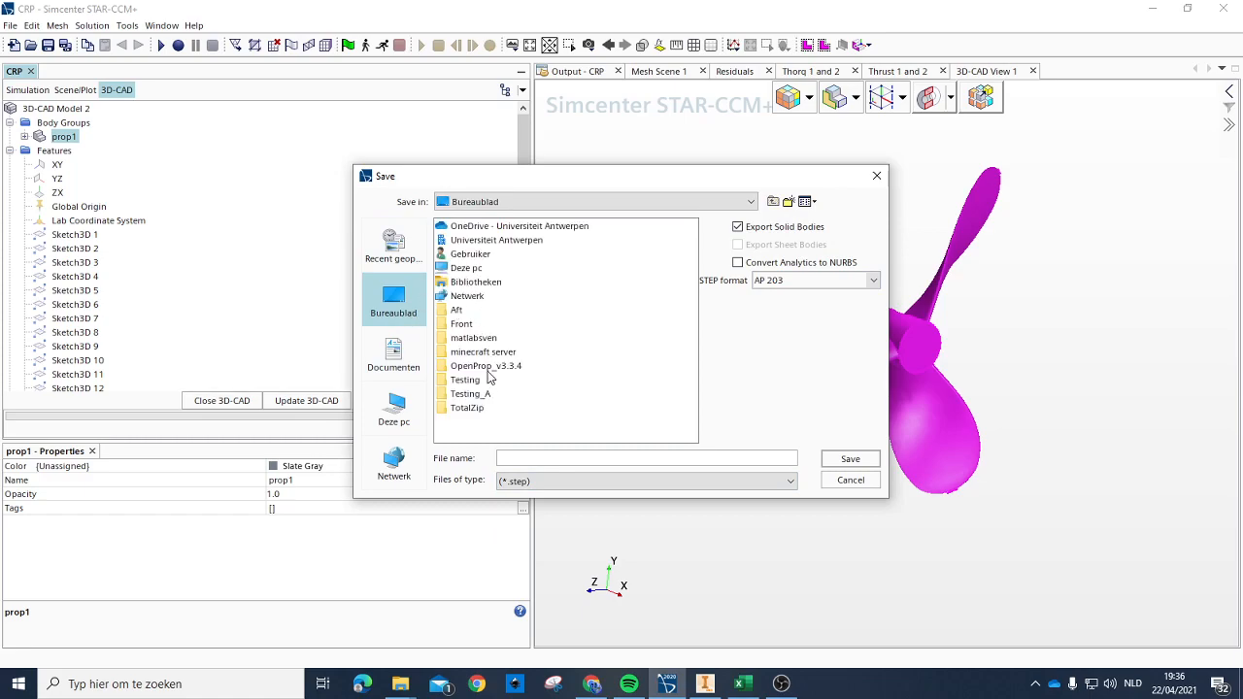
pyautogui.doubleClick(470, 328)
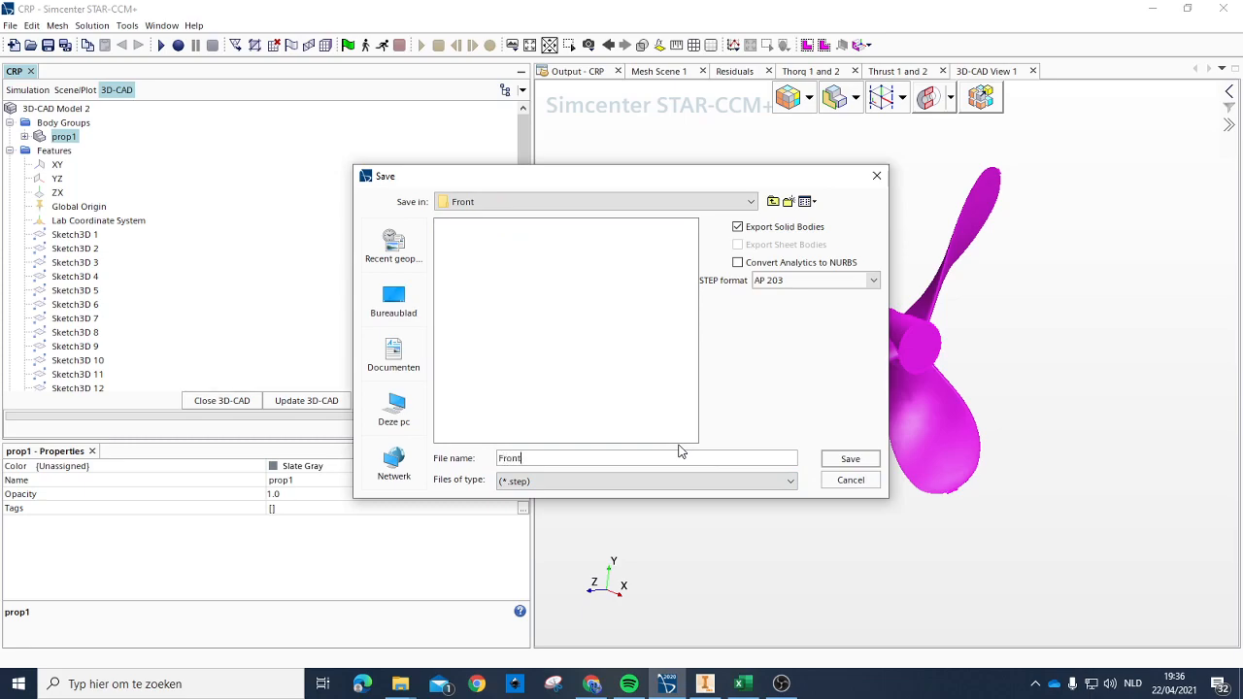
pyautogui.press('Return')
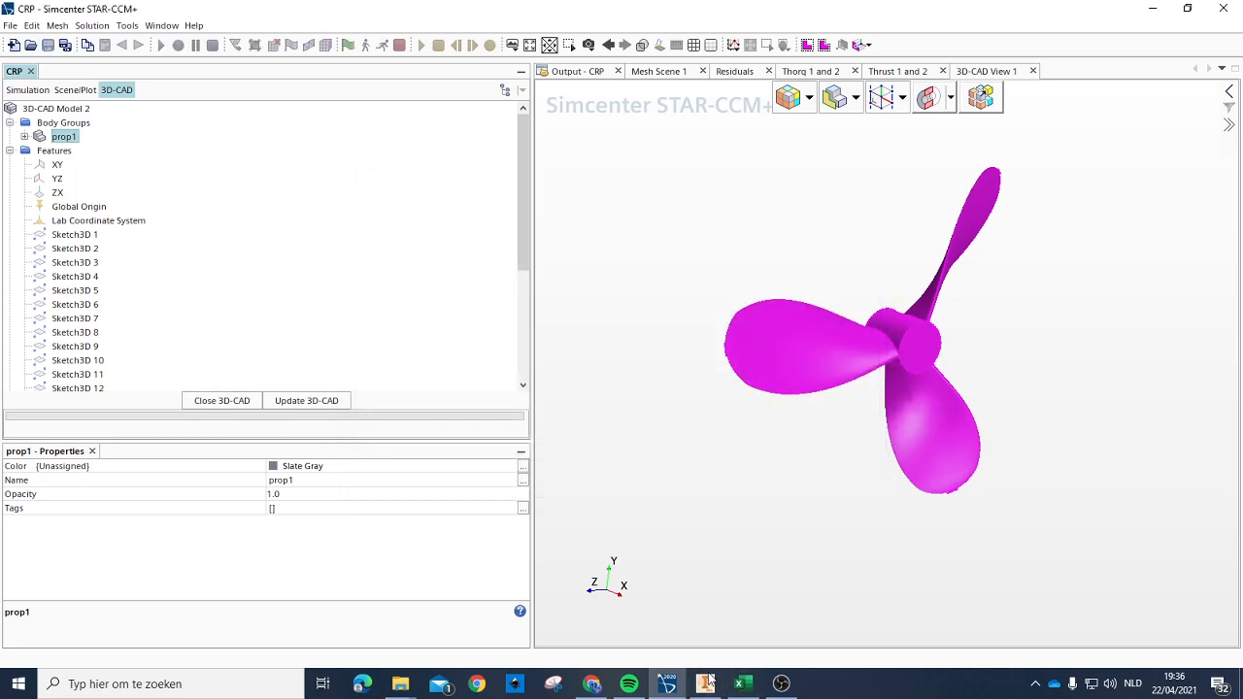
# Step: Switch to Autodesk Inventor and import Front.step from the desktop's Front folder as a converted model
pyautogui.click(705, 684)
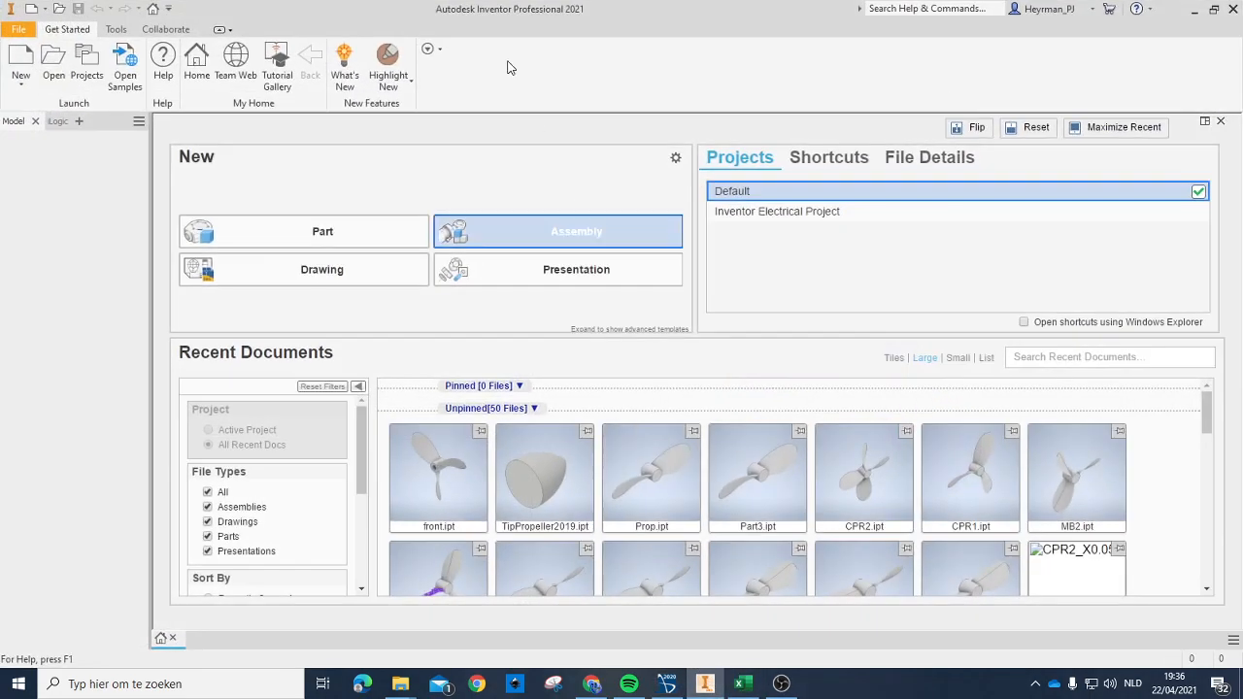
pyautogui.click(66, 62)
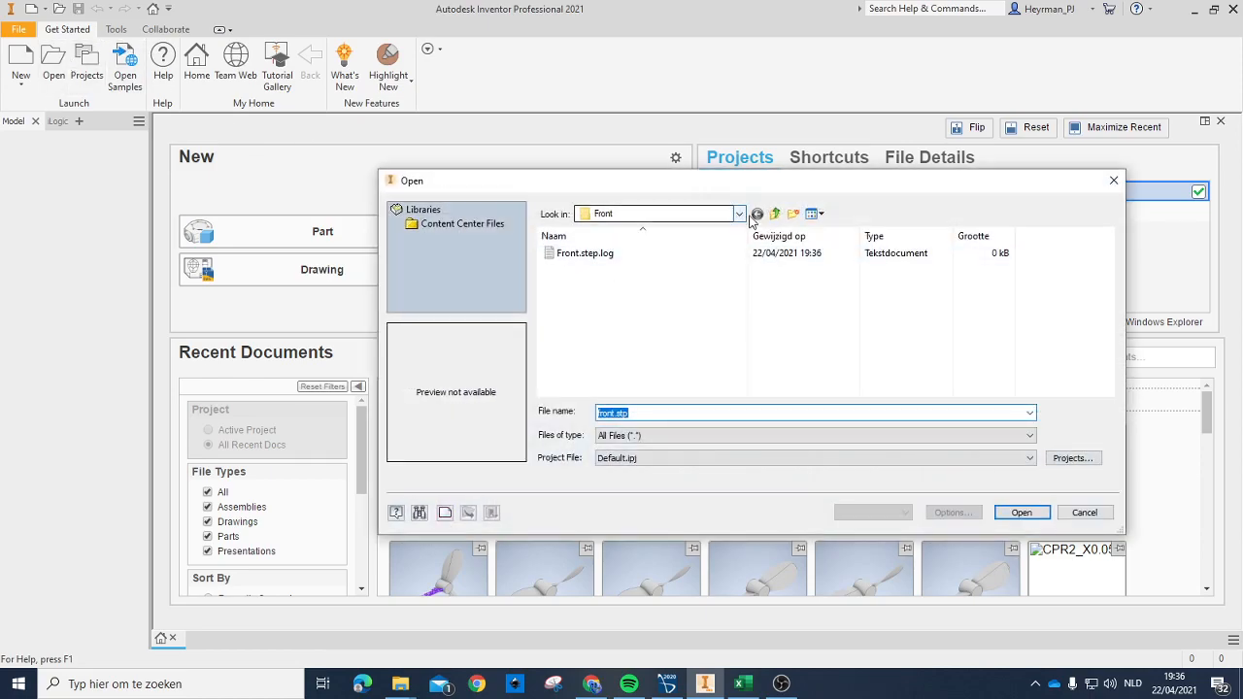
pyautogui.click(791, 214)
pyautogui.click(774, 214)
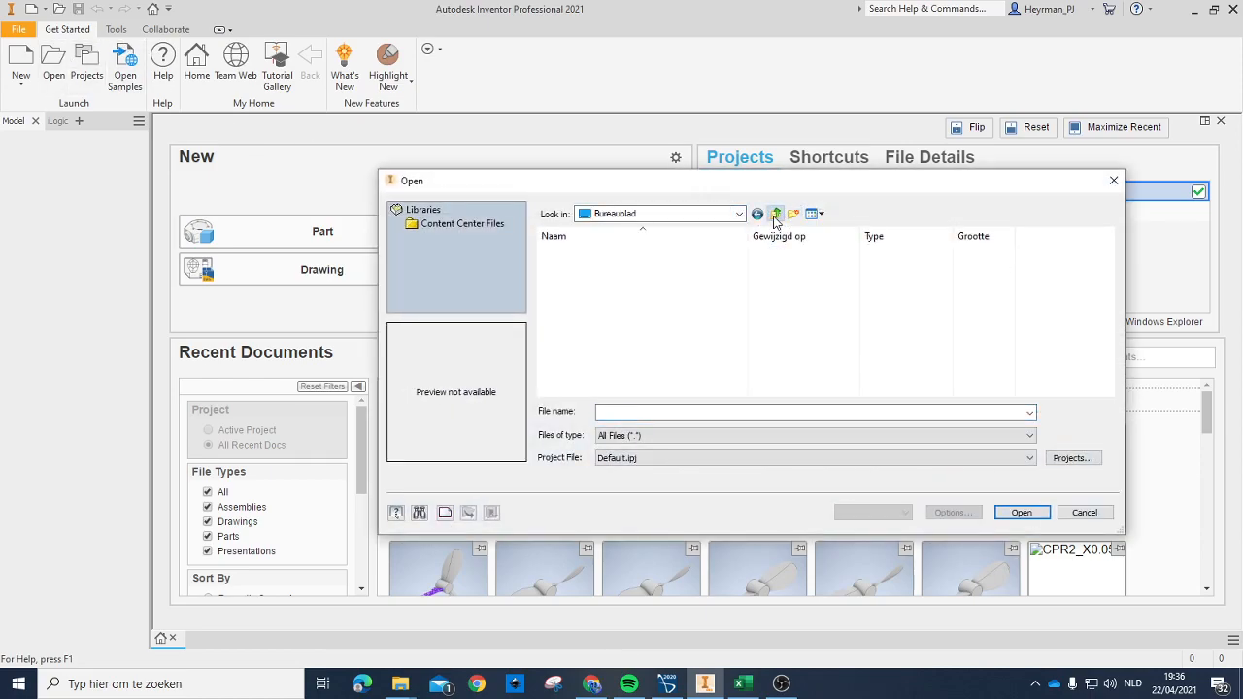
pyautogui.doubleClick(608, 270)
pyautogui.click(583, 268)
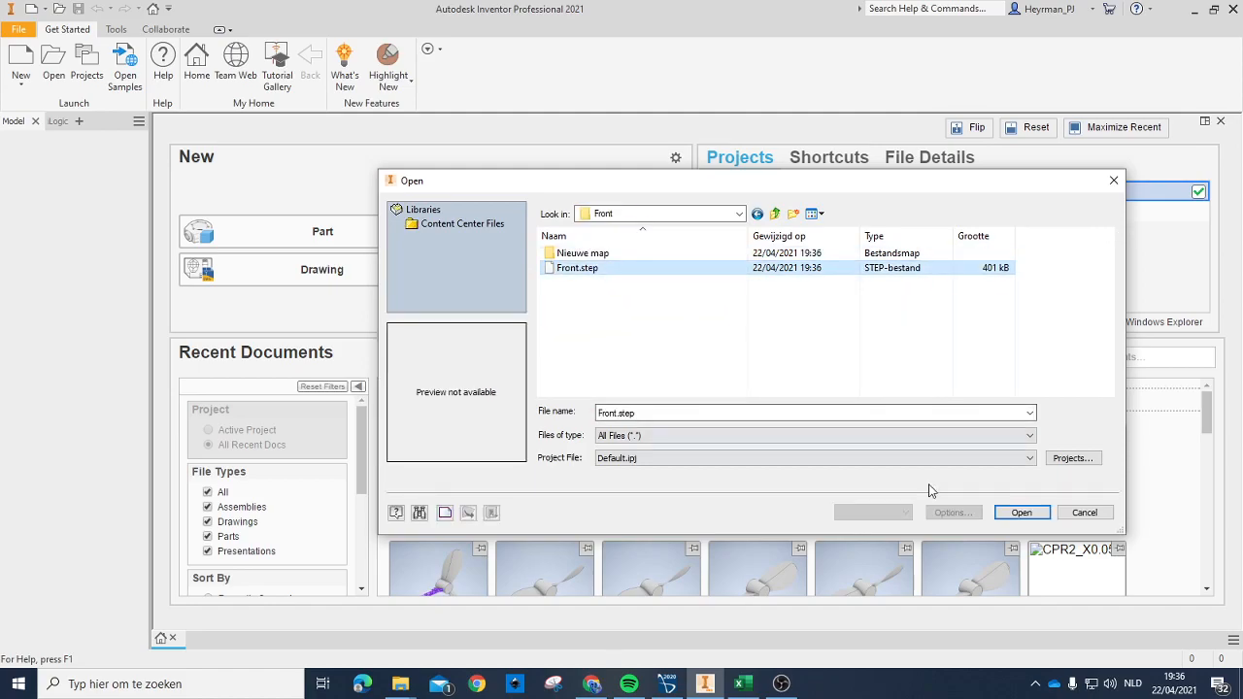
pyautogui.click(1021, 513)
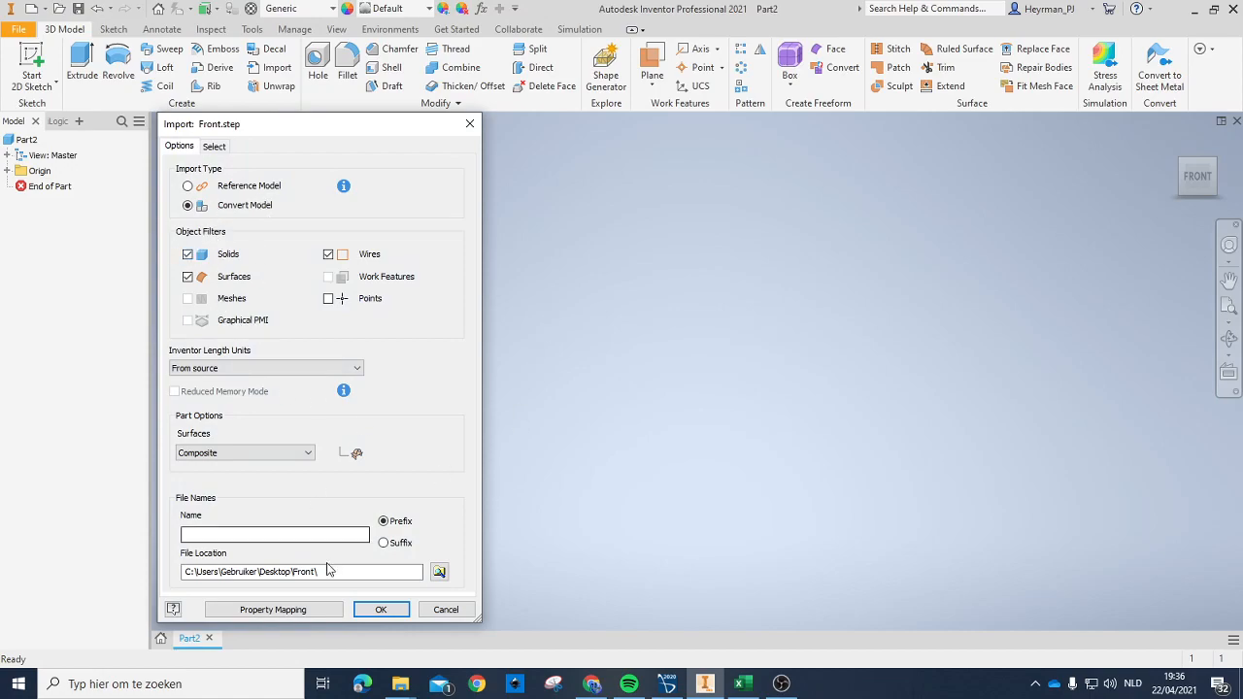
pyautogui.click(380, 610)
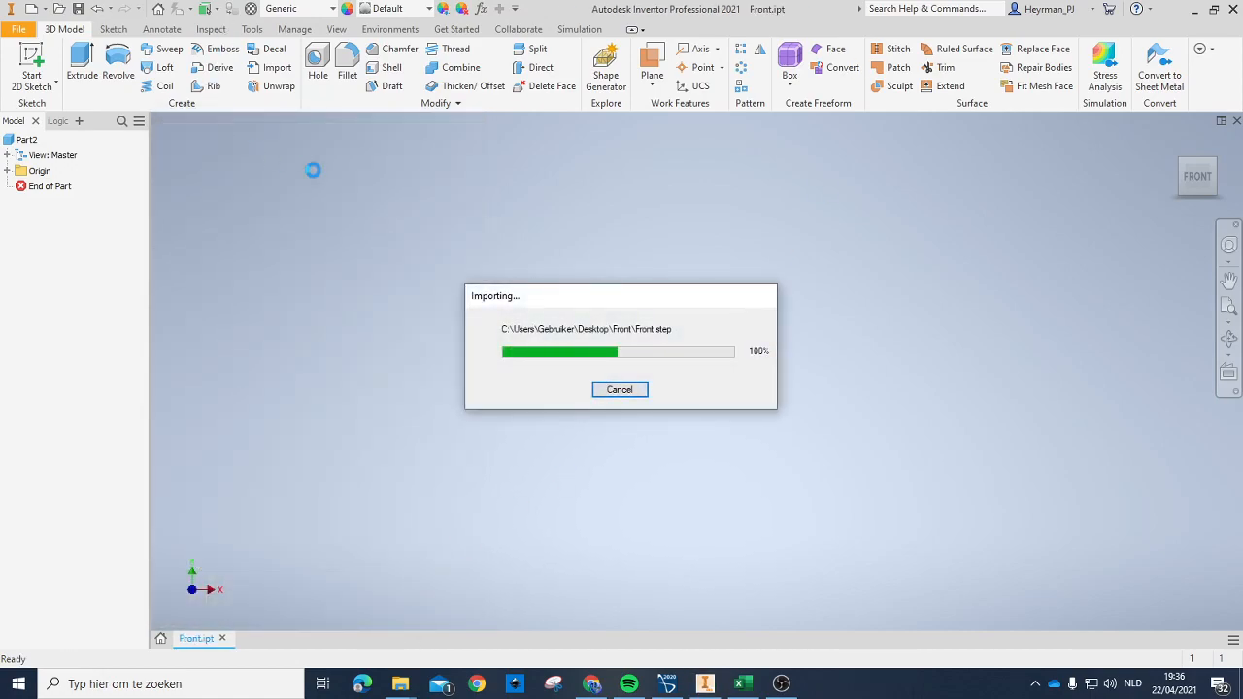
pyautogui.scroll(-5, 816, 372)
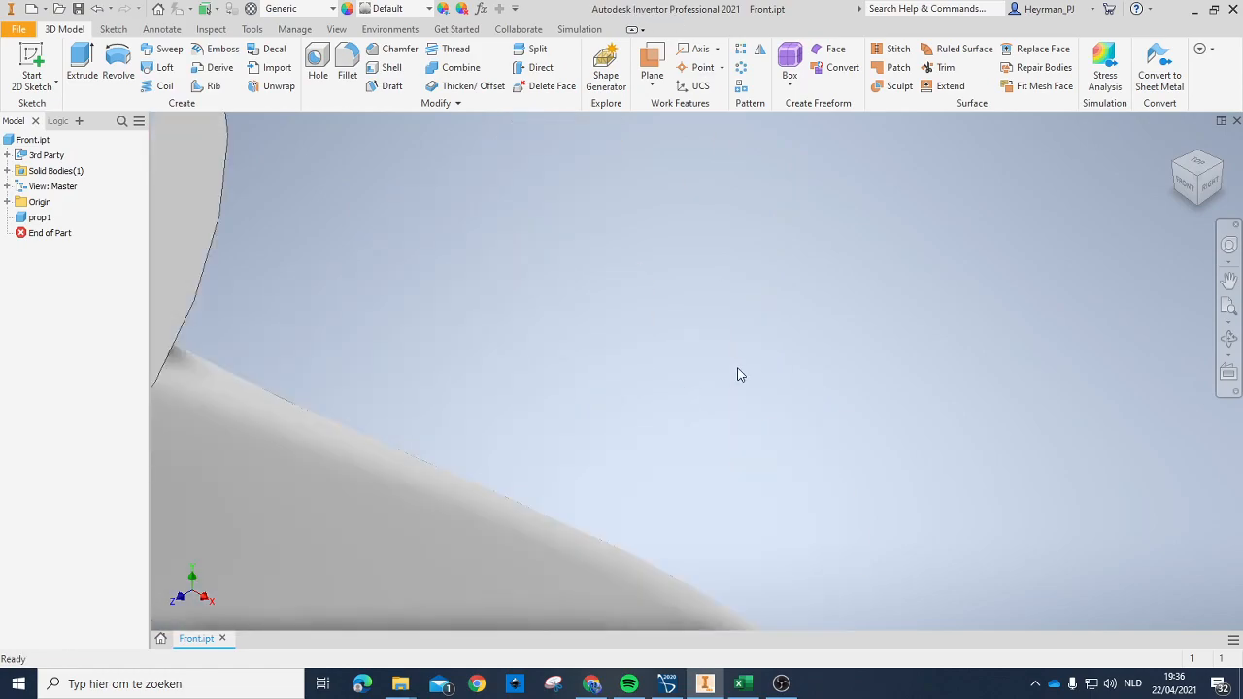
pyautogui.scroll(5, 735, 376)
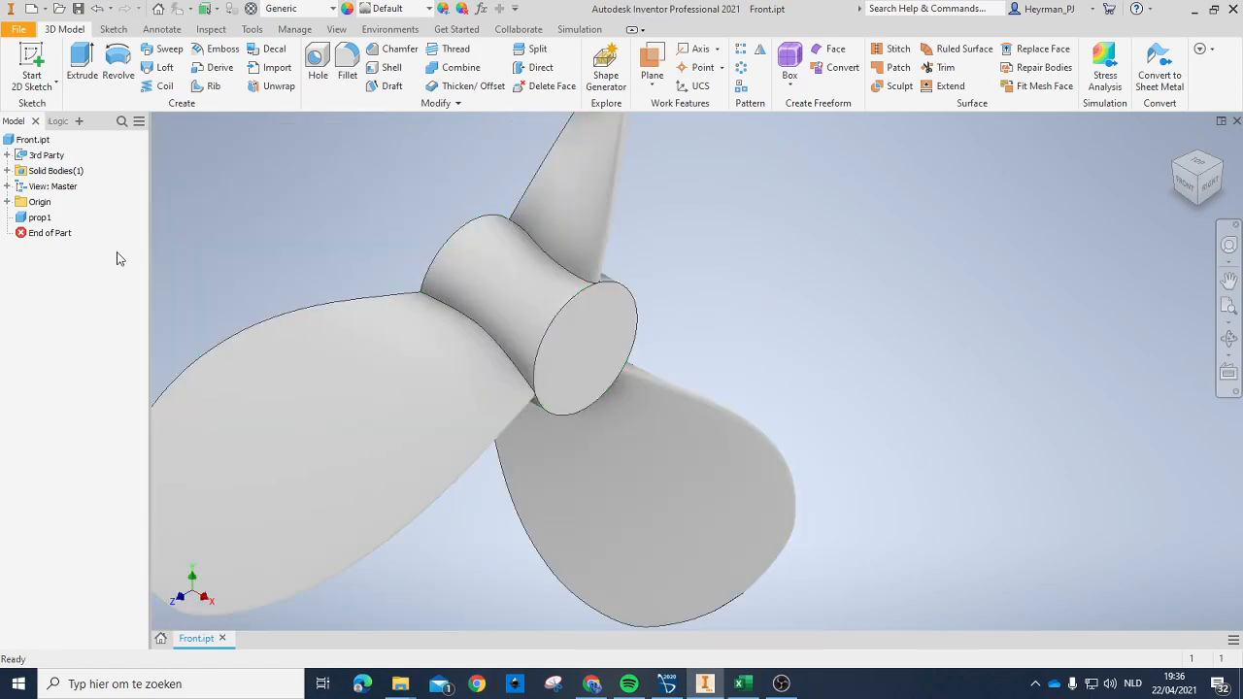
# Step: Sketch a circle about 18 mm in diameter on the hub's flat end face, centred on the hub axis
pyautogui.click(42, 95)
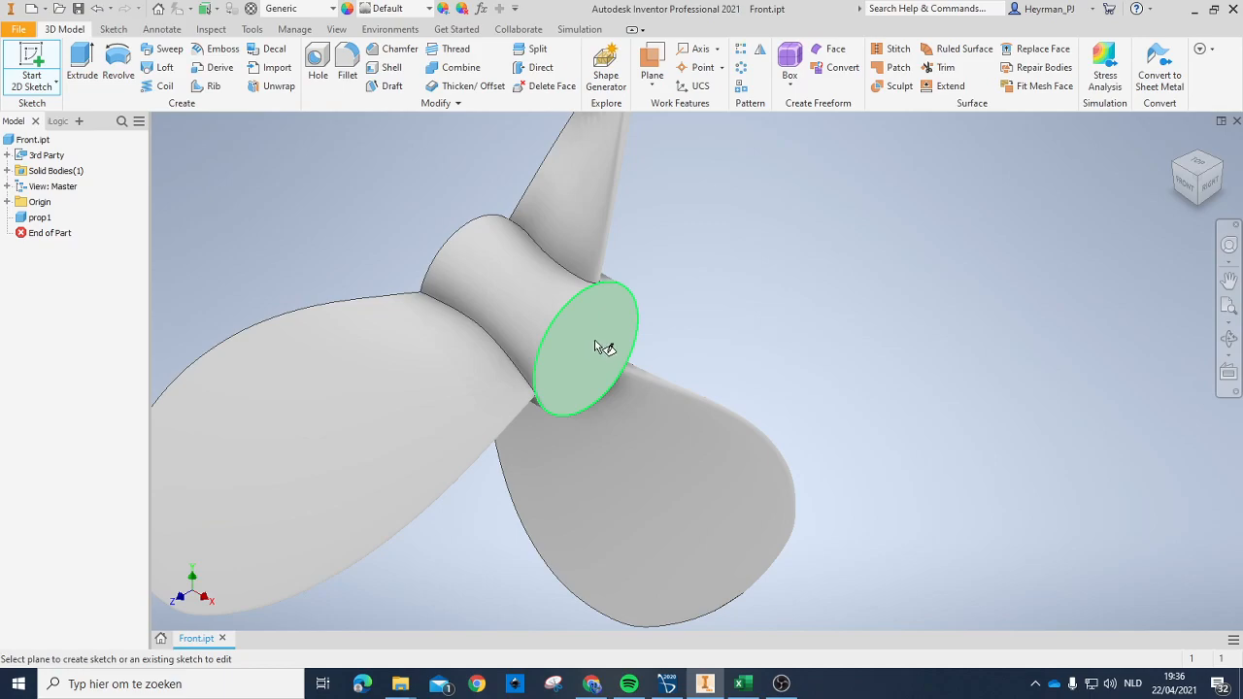
pyautogui.click(596, 343)
pyautogui.click(119, 60)
pyautogui.click(696, 371)
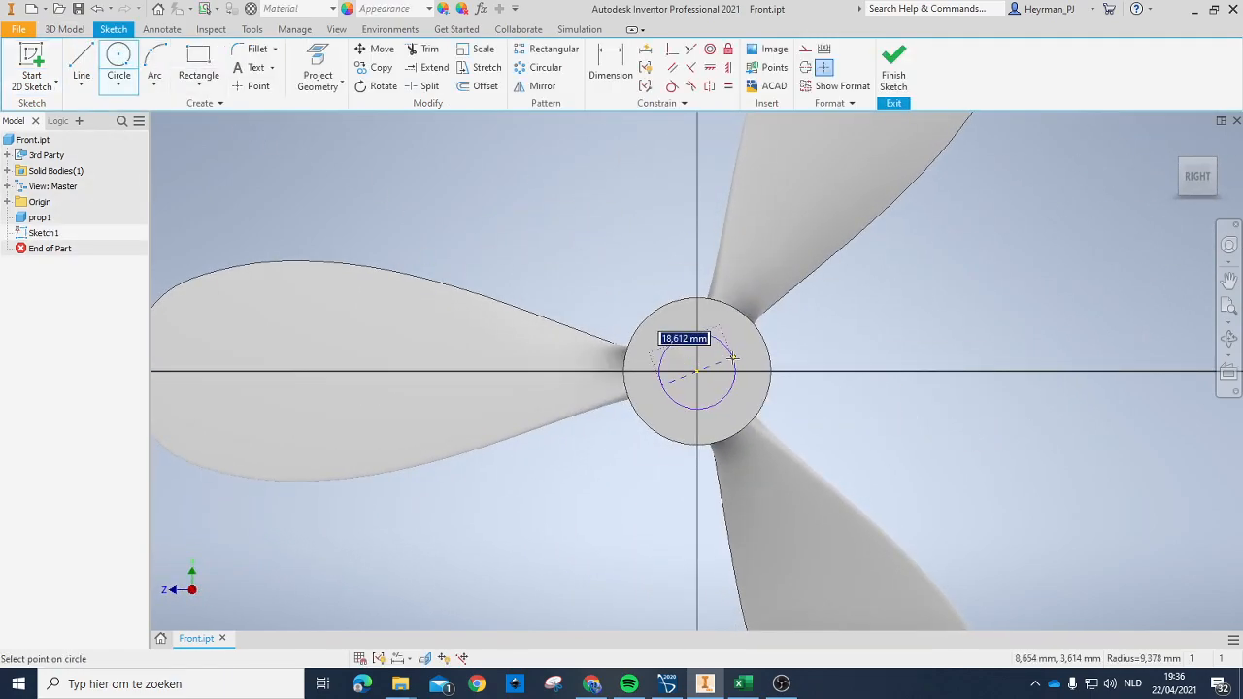
pyautogui.click(733, 360)
pyautogui.press('Escape')
pyautogui.click(725, 360)
# Step: Dimension the circle on the hub's end face to a diameter of 16 mm
pyautogui.press('d')
pyautogui.click(734, 368)
pyautogui.click(712, 377)
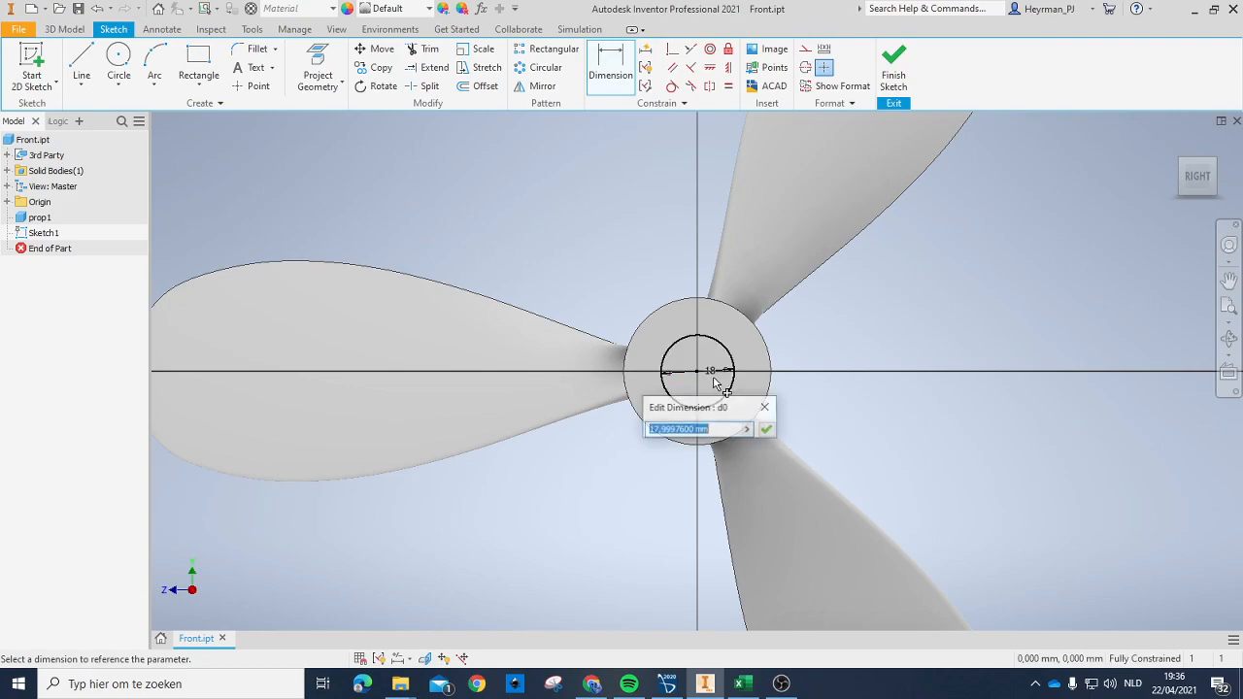
pyautogui.press('Return')
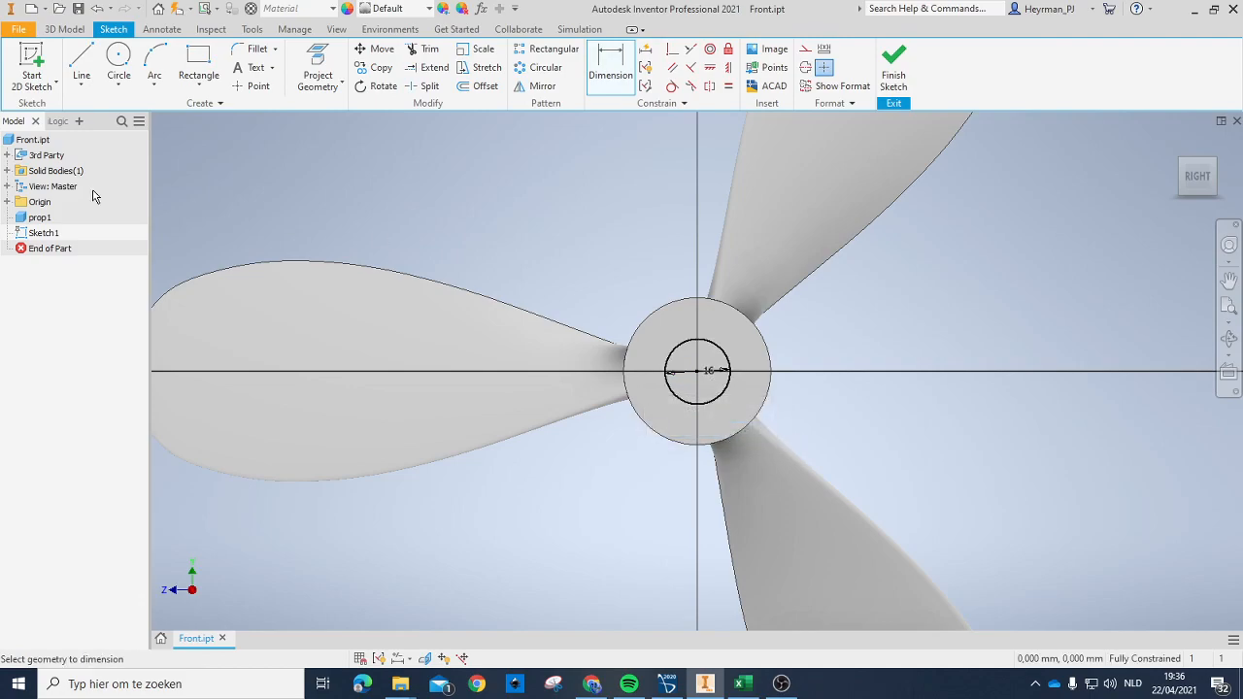
# Step: Extrude the 16 mm circle as a cut through all of the hub in the flipped direction
pyautogui.press('e')
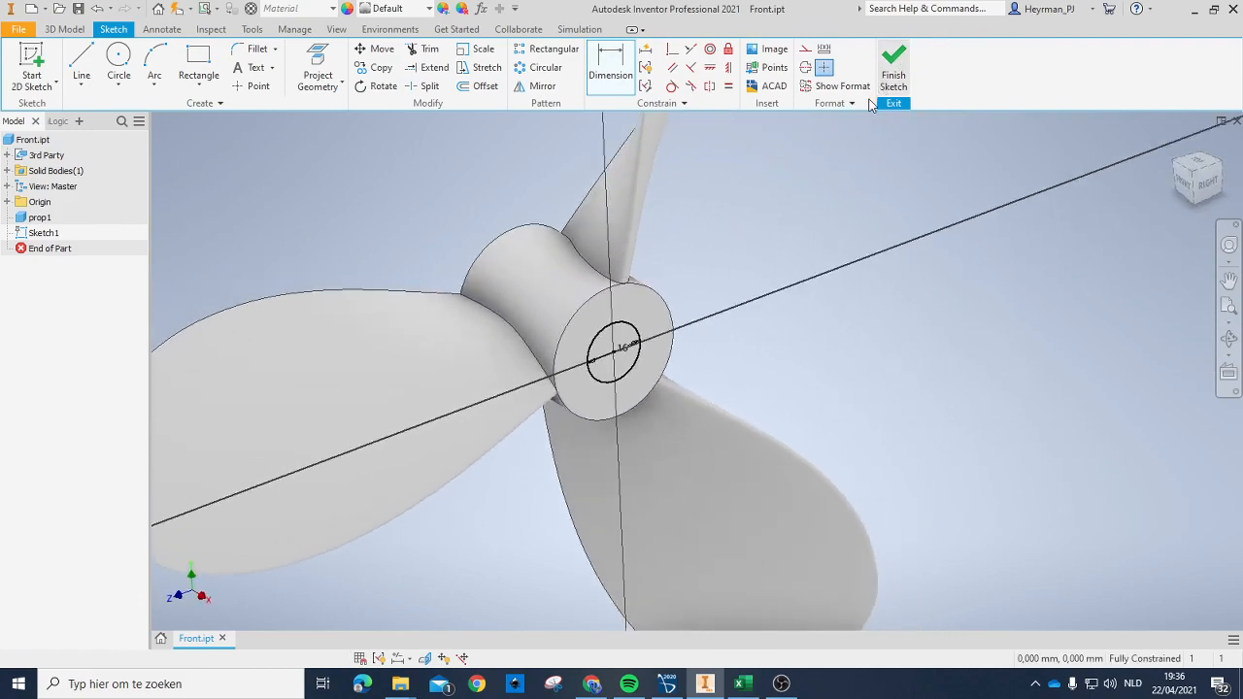
pyautogui.click(988, 421)
pyautogui.click(1055, 441)
pyautogui.click(904, 586)
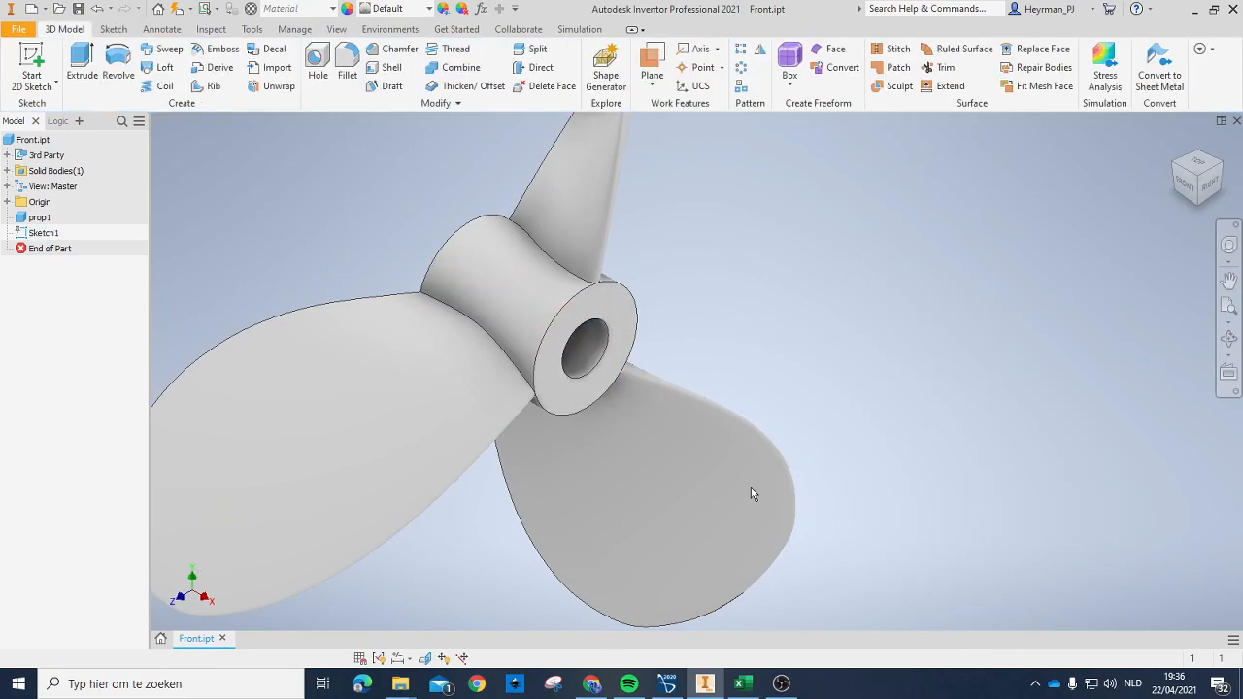
# Step: On the hub's flat end face, sketch a rectangle about 3.8 mm wide and 10 mm high upward from the bore centre
pyautogui.click(33, 60)
pyautogui.click(574, 333)
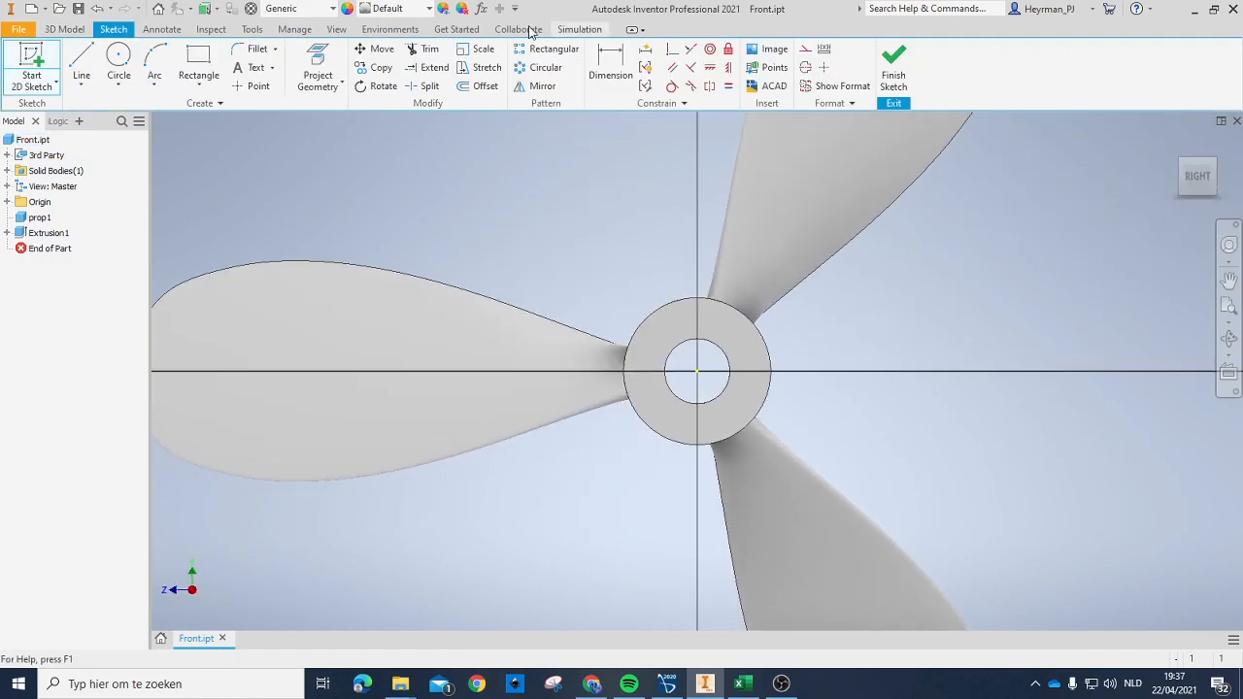
pyautogui.scroll(5, 716, 373)
pyautogui.click(197, 59)
pyautogui.click(650, 365)
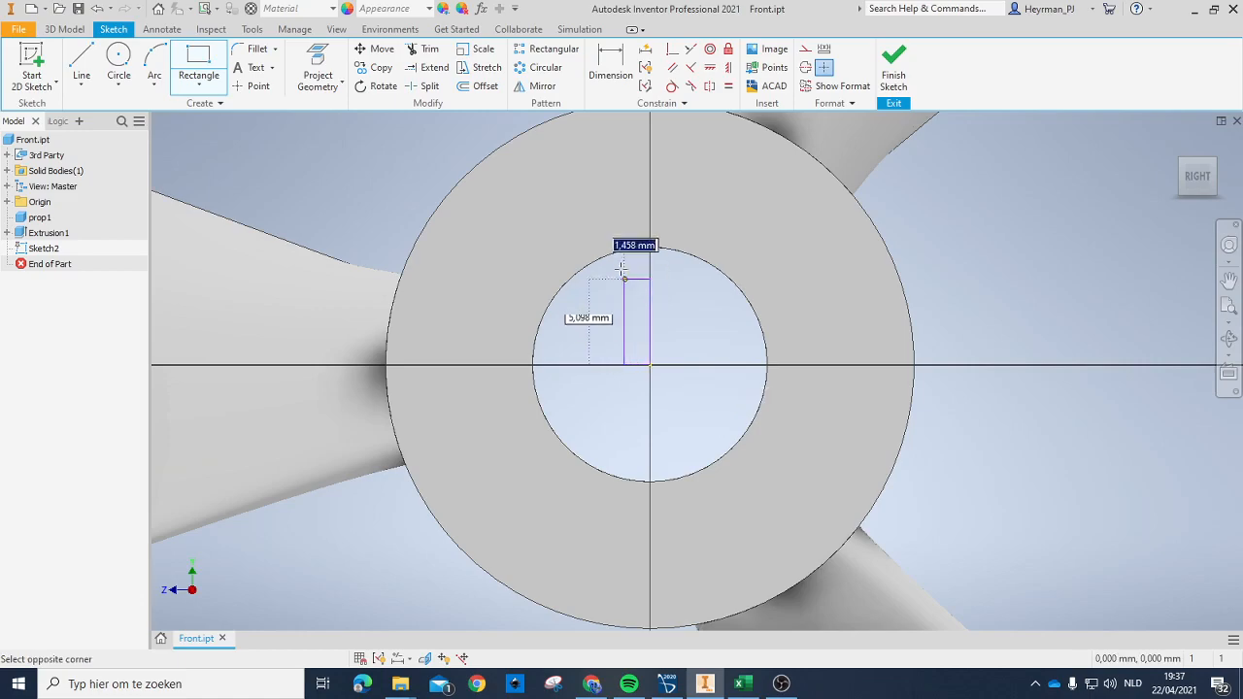
pyautogui.click(595, 216)
pyautogui.press('Escape')
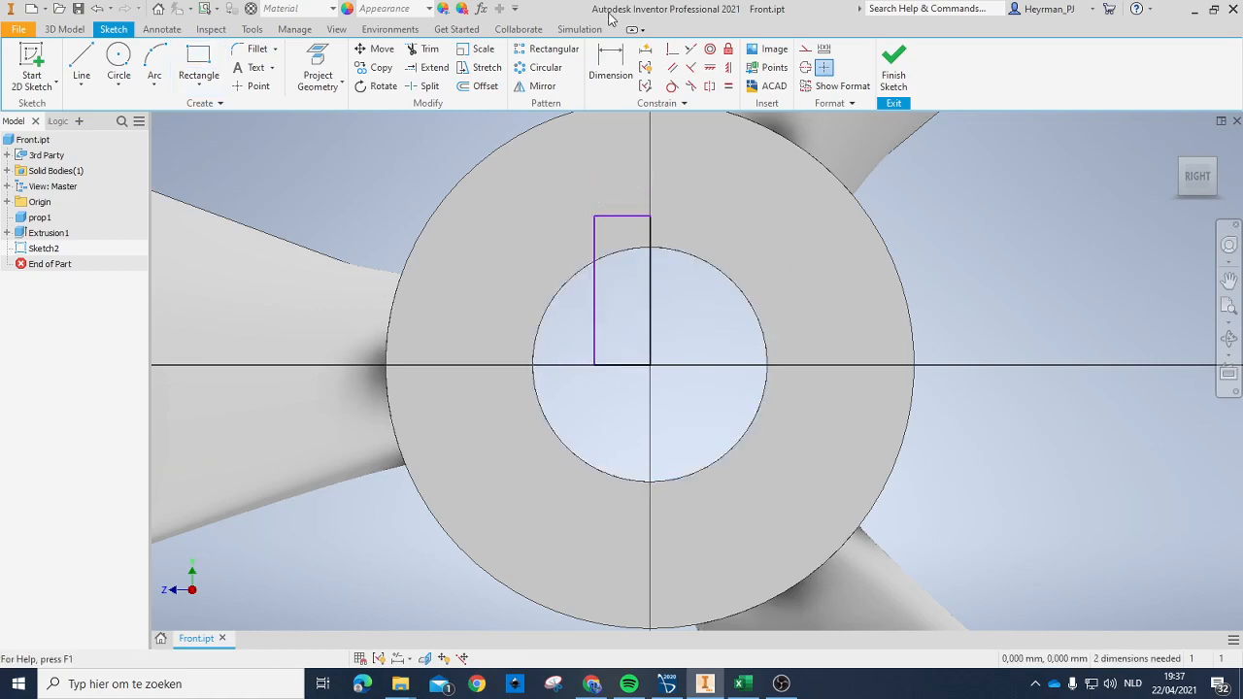
# Step: Dimension the keyway rectangle to 3 mm wide and 9 mm high
pyautogui.click(611, 64)
pyautogui.click(641, 216)
pyautogui.click(627, 204)
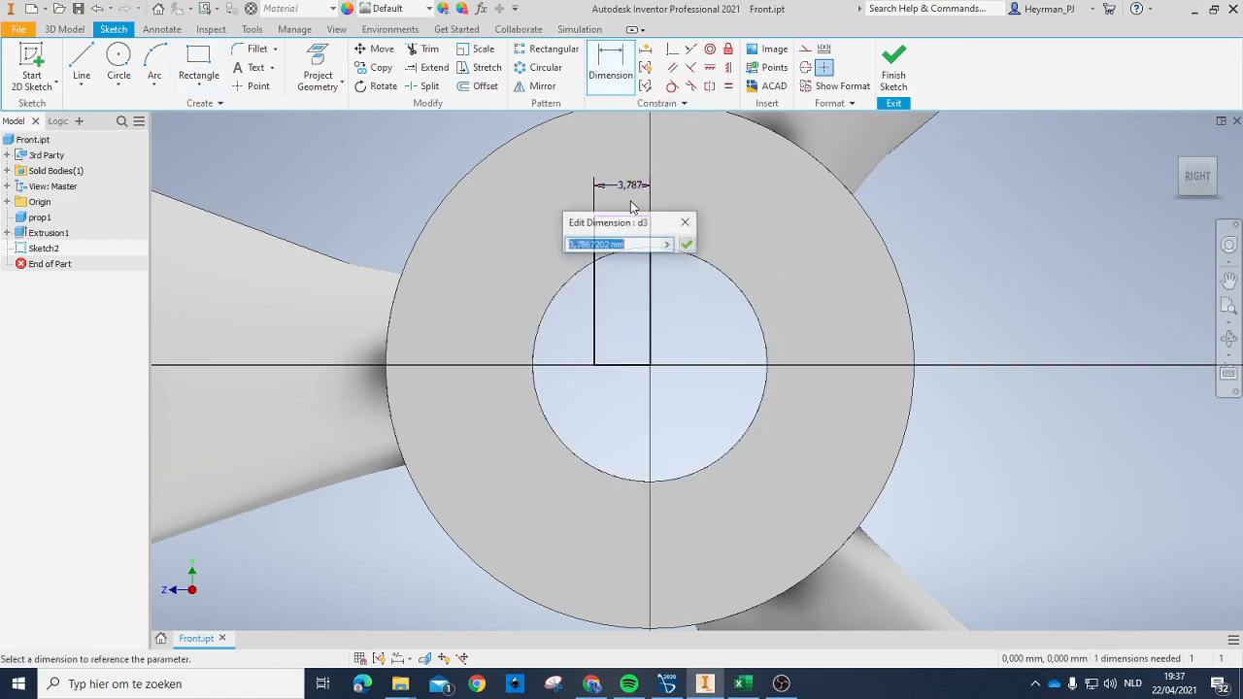
pyautogui.write('3')
pyautogui.press('Return')
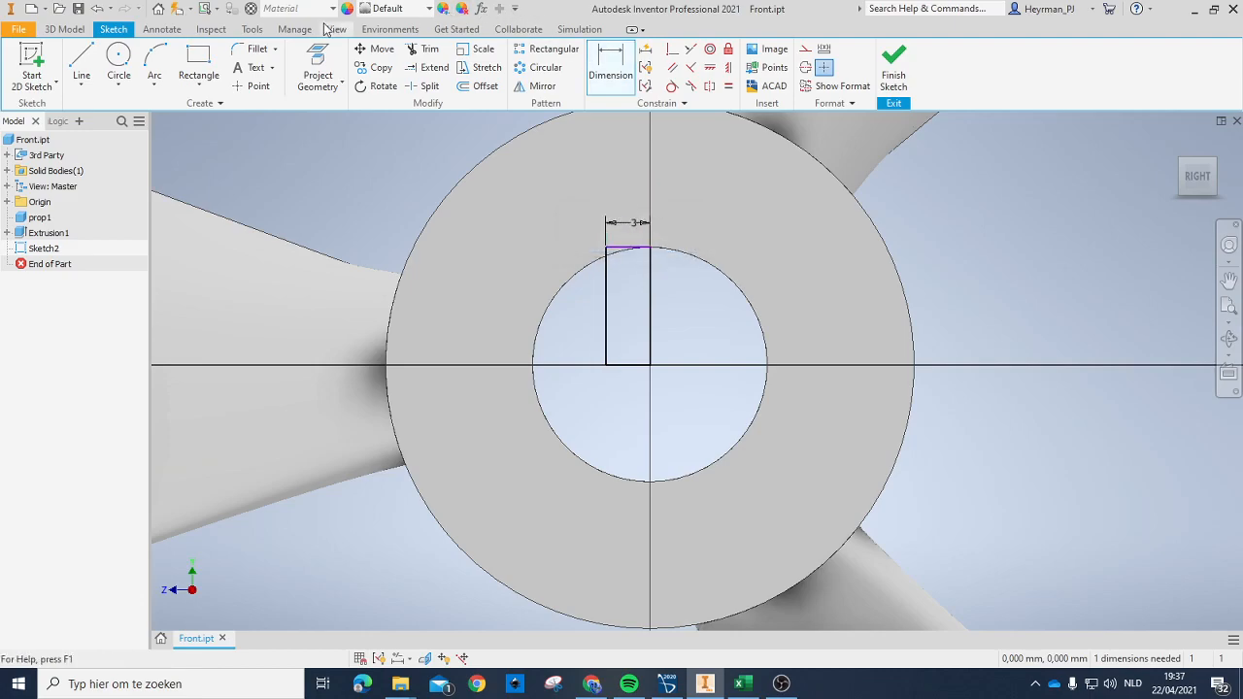
pyautogui.click(611, 64)
pyautogui.click(606, 303)
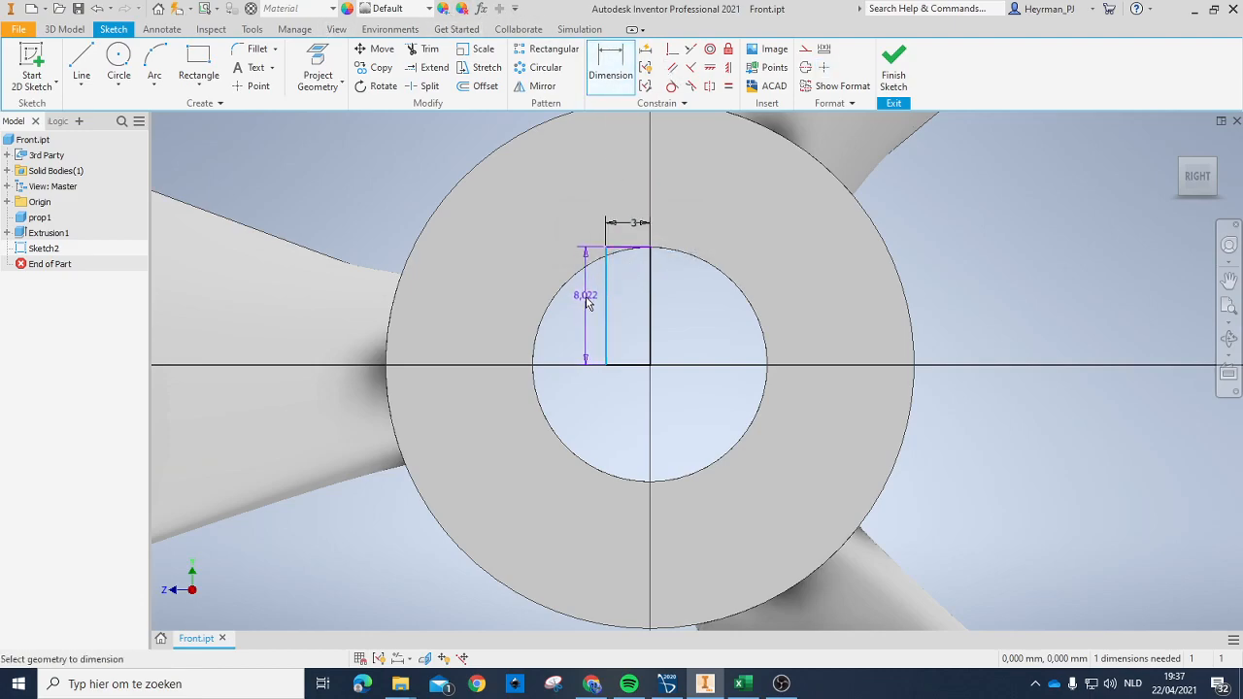
pyautogui.click(509, 296)
pyautogui.write('9')
pyautogui.press('Return')
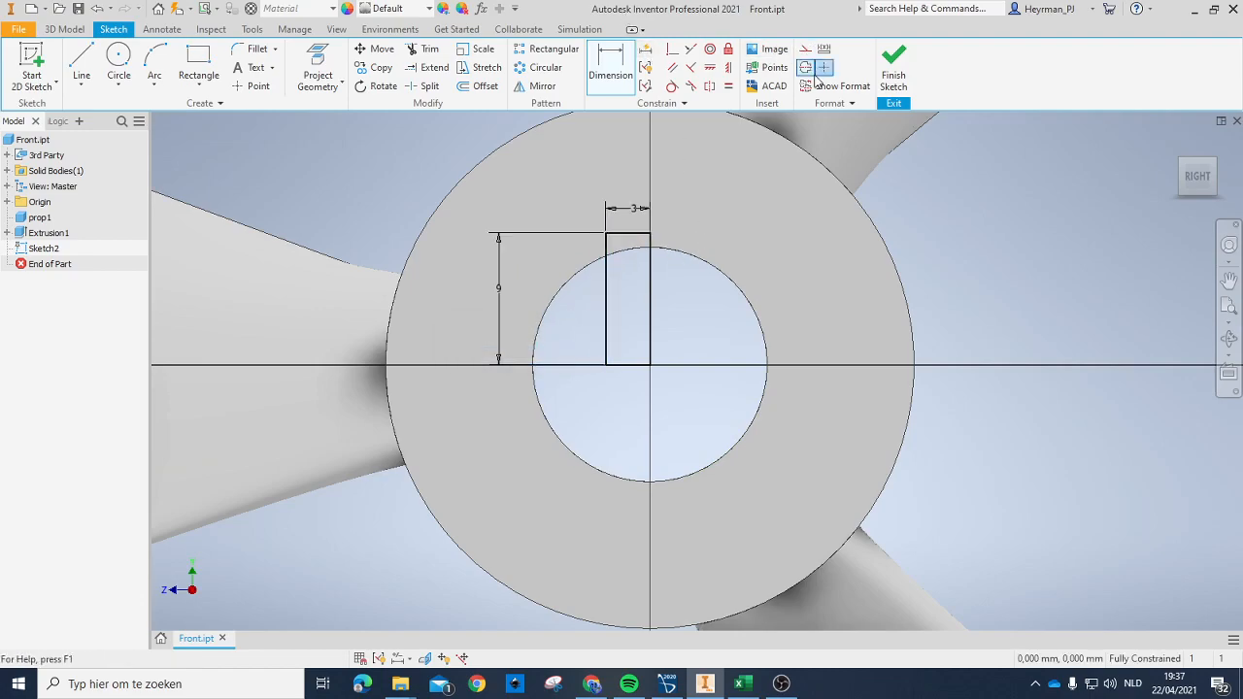
# Step: Mirror the rectangle's outer edges across its vertical edge through the bore centre and finish the sketch
pyautogui.click(542, 95)
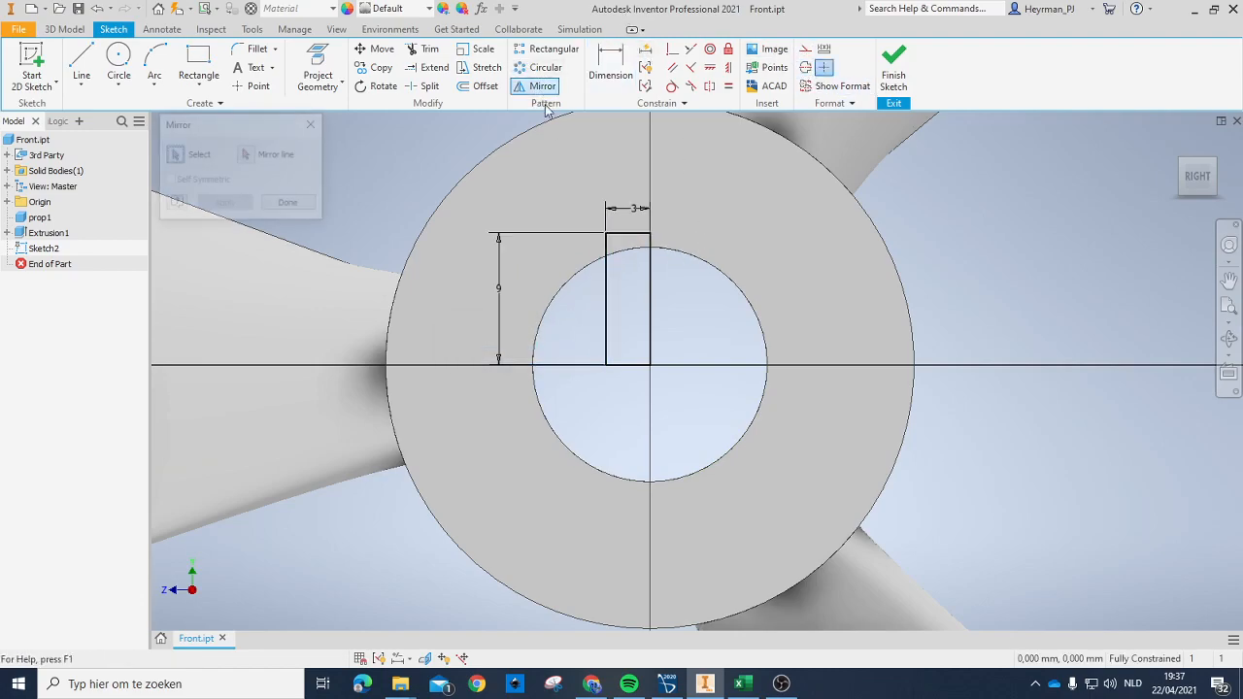
pyautogui.click(607, 283)
pyautogui.click(642, 368)
pyautogui.click(247, 155)
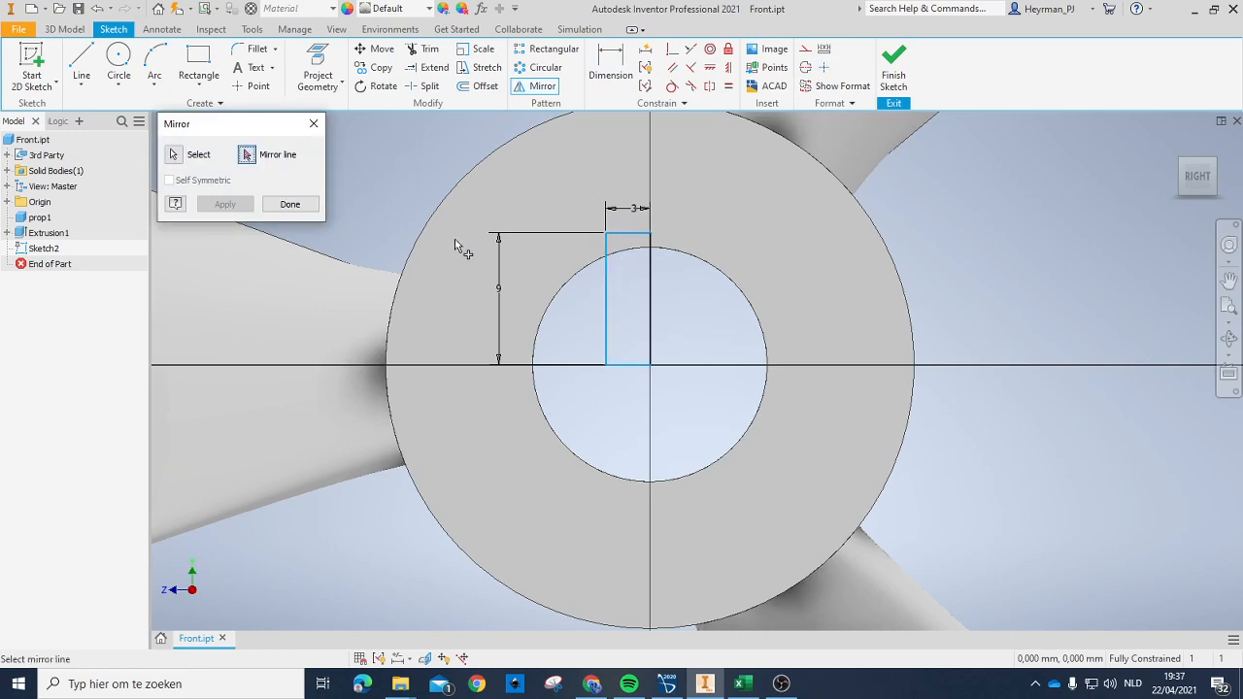
pyautogui.click(651, 303)
pyautogui.click(225, 204)
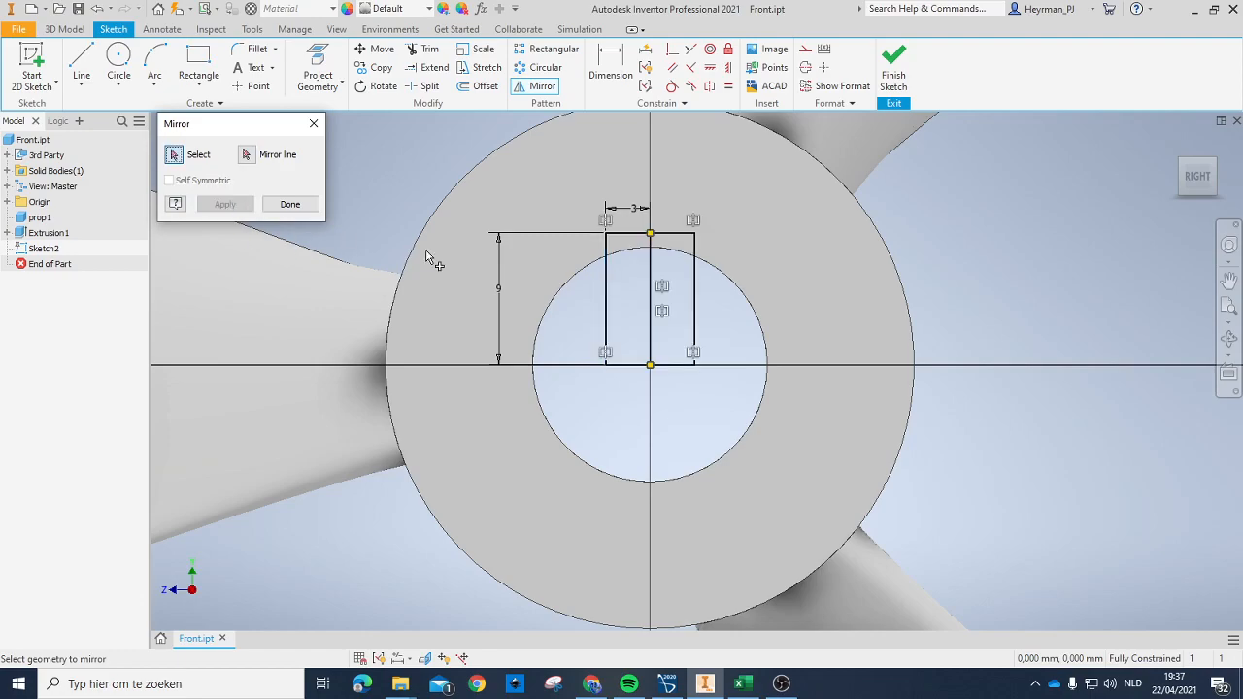
pyautogui.click(895, 83)
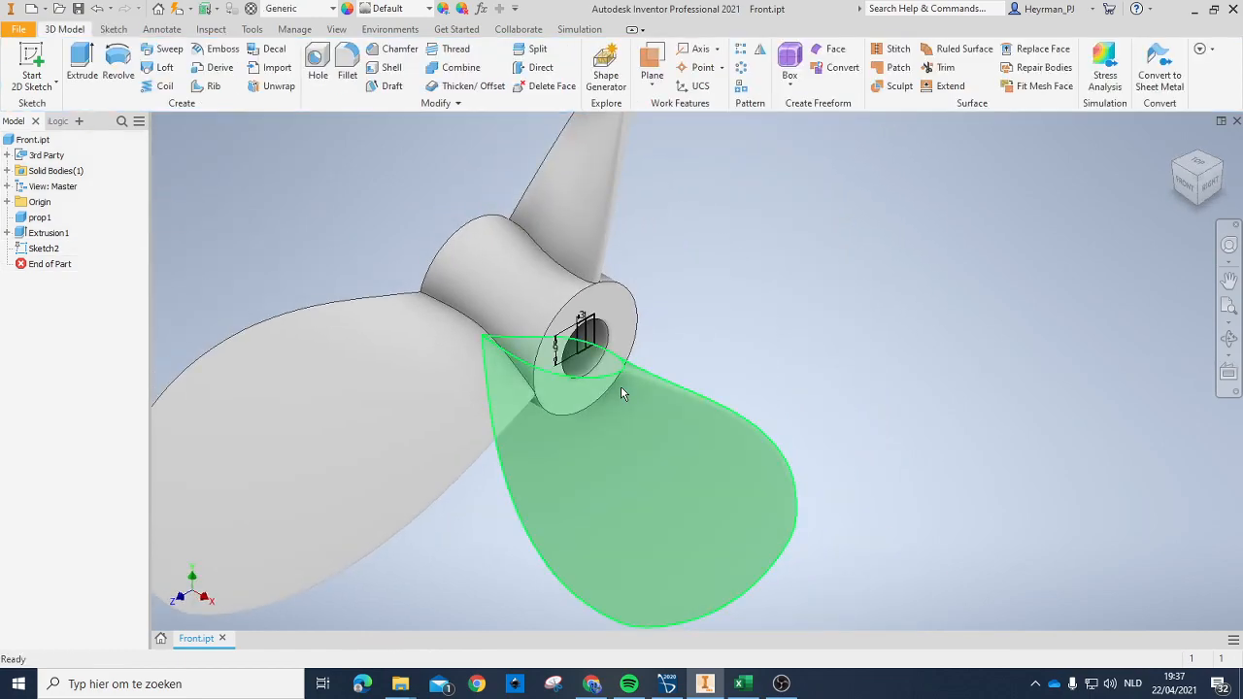
# Step: Extrude both keyway rectangles as a cut through all of the hub in the flipped direction
pyautogui.press('e')
pyautogui.scroll(-5, 751, 371)
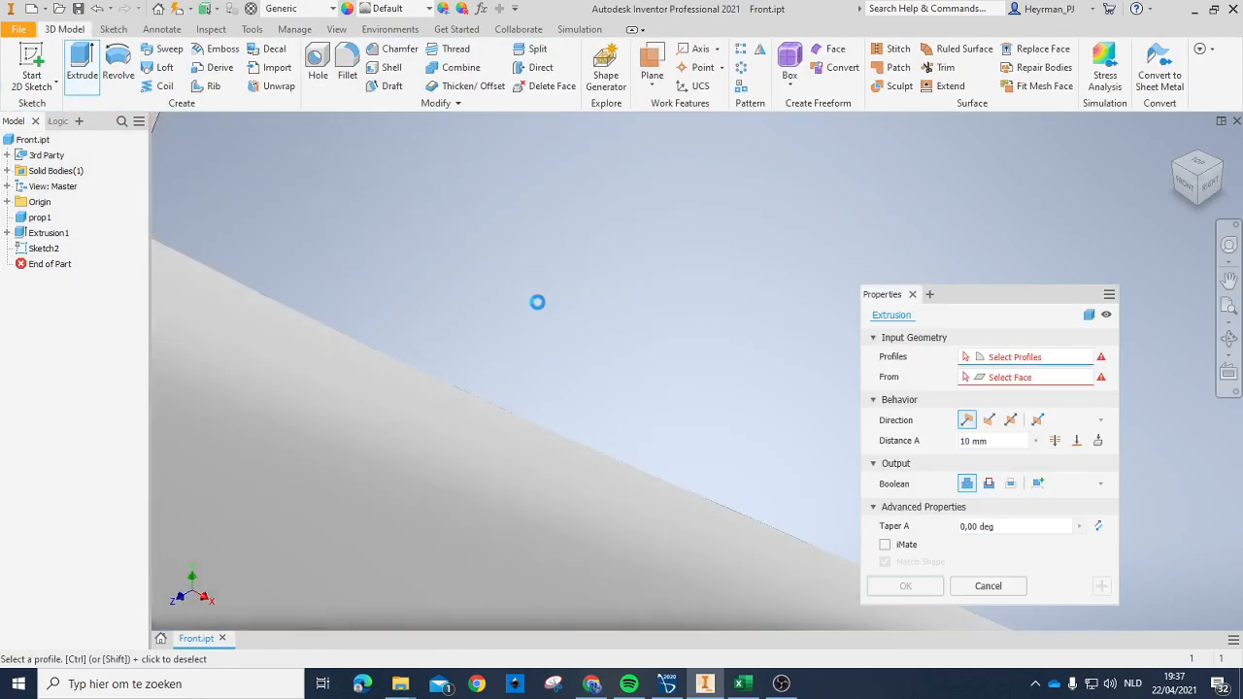
pyautogui.scroll(5, 522, 291)
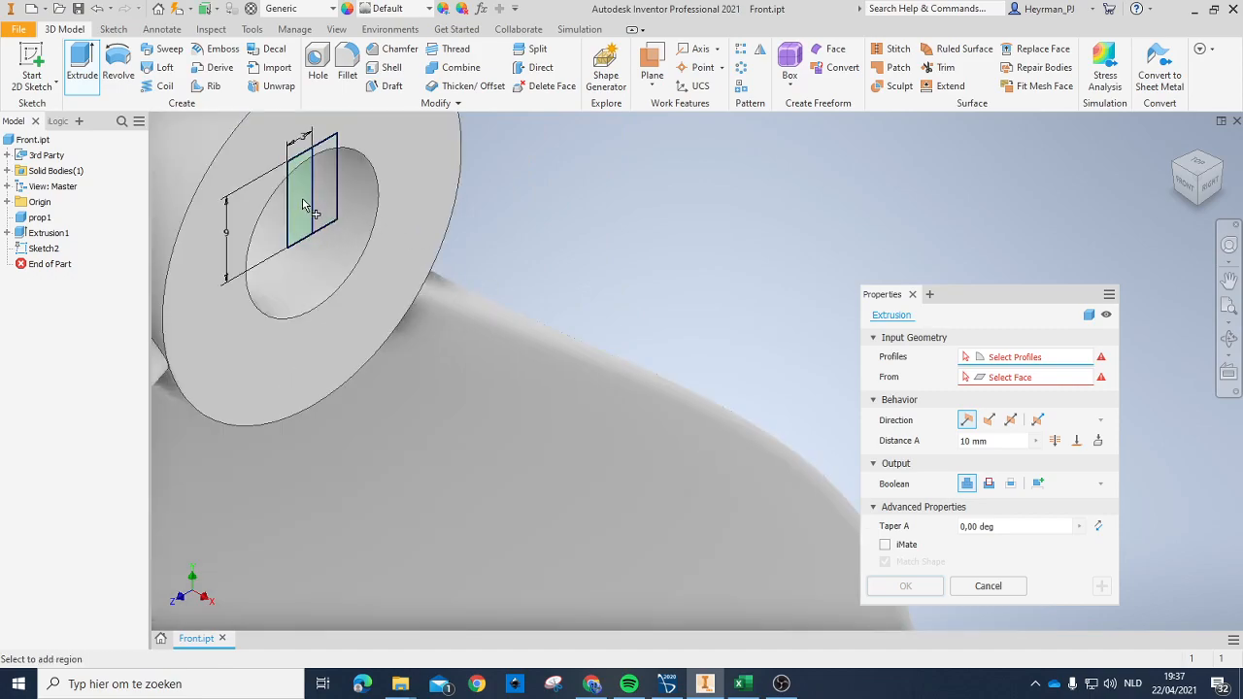
pyautogui.click(329, 200)
pyautogui.click(333, 158)
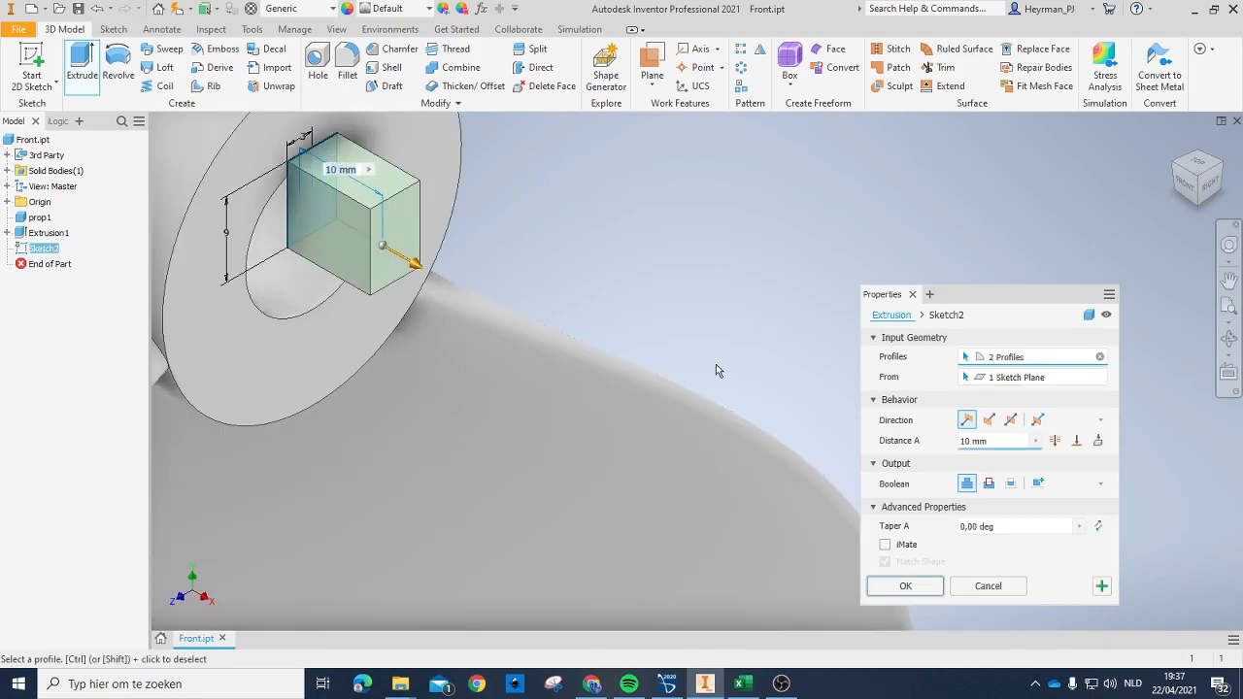
pyautogui.click(990, 419)
pyautogui.click(1054, 441)
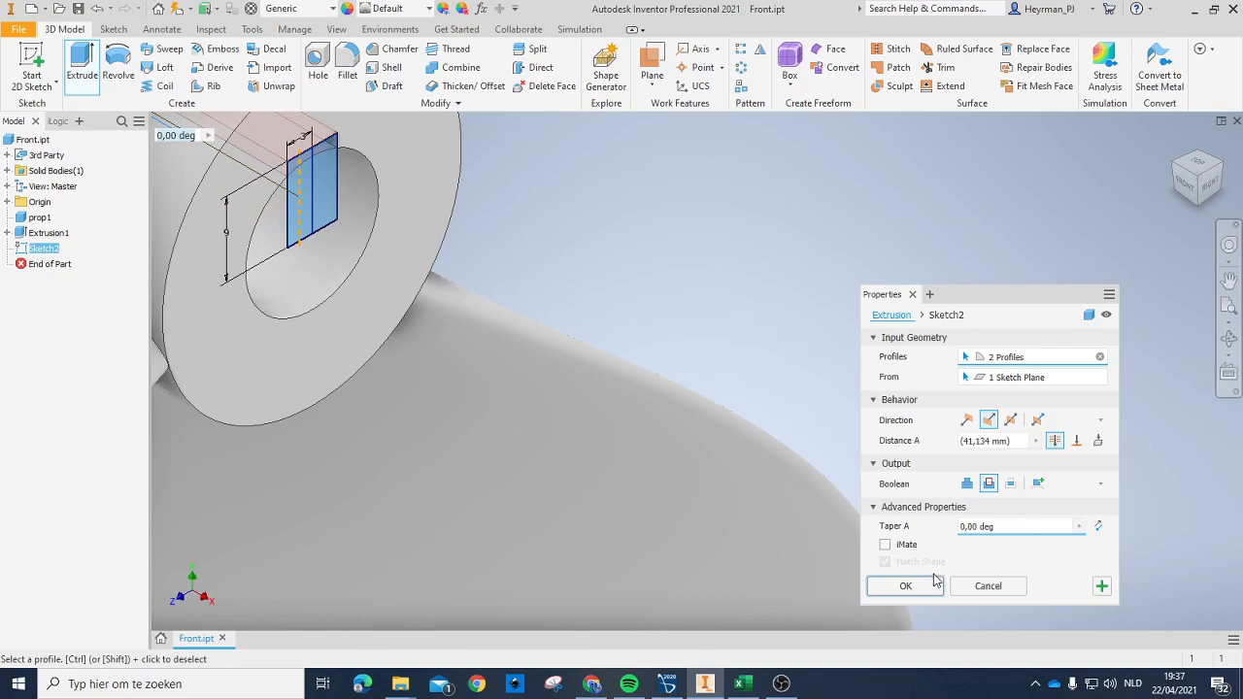
pyautogui.click(905, 587)
# Step: Examine the keyway and bore in the hub from the right side and at a slight angle
pyautogui.scroll(5, 673, 354)
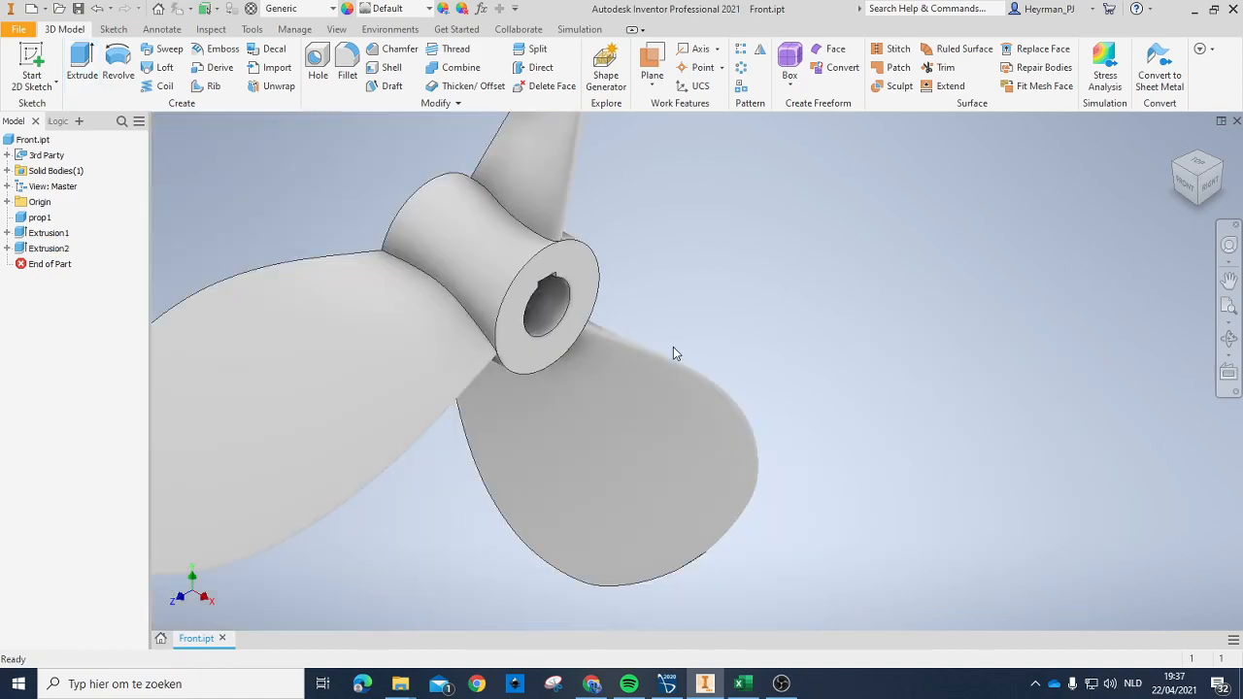
pyautogui.click(1210, 182)
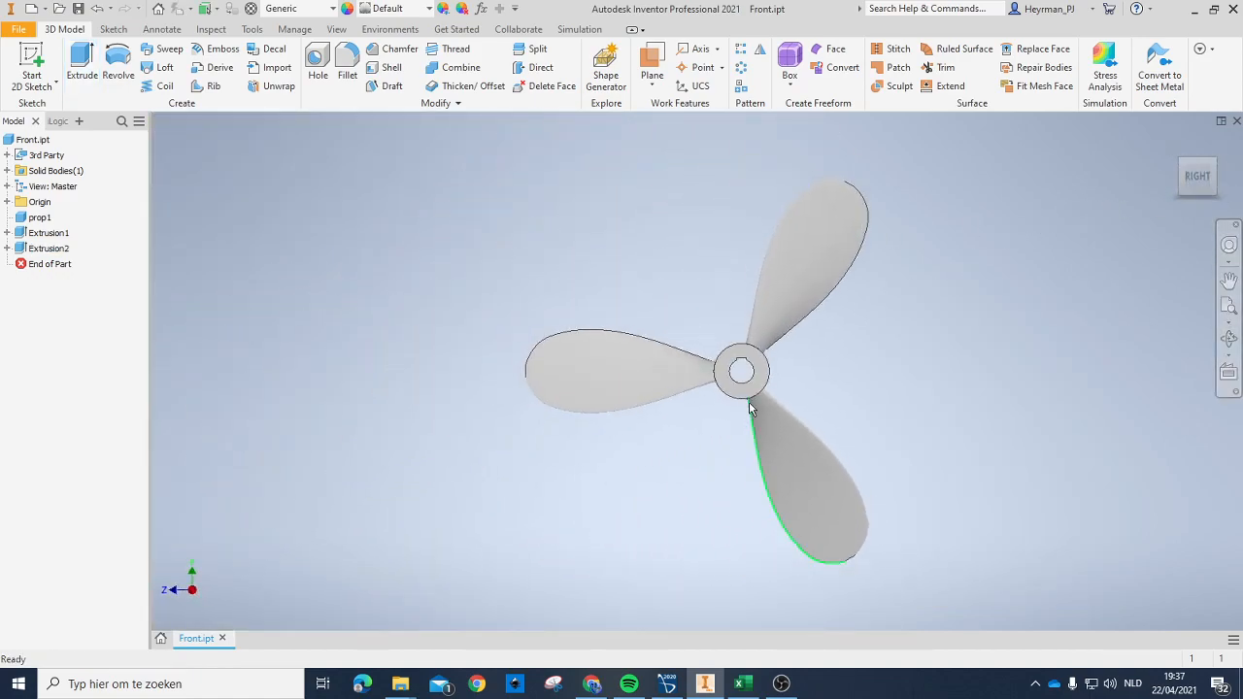
pyautogui.scroll(-6, 744, 343)
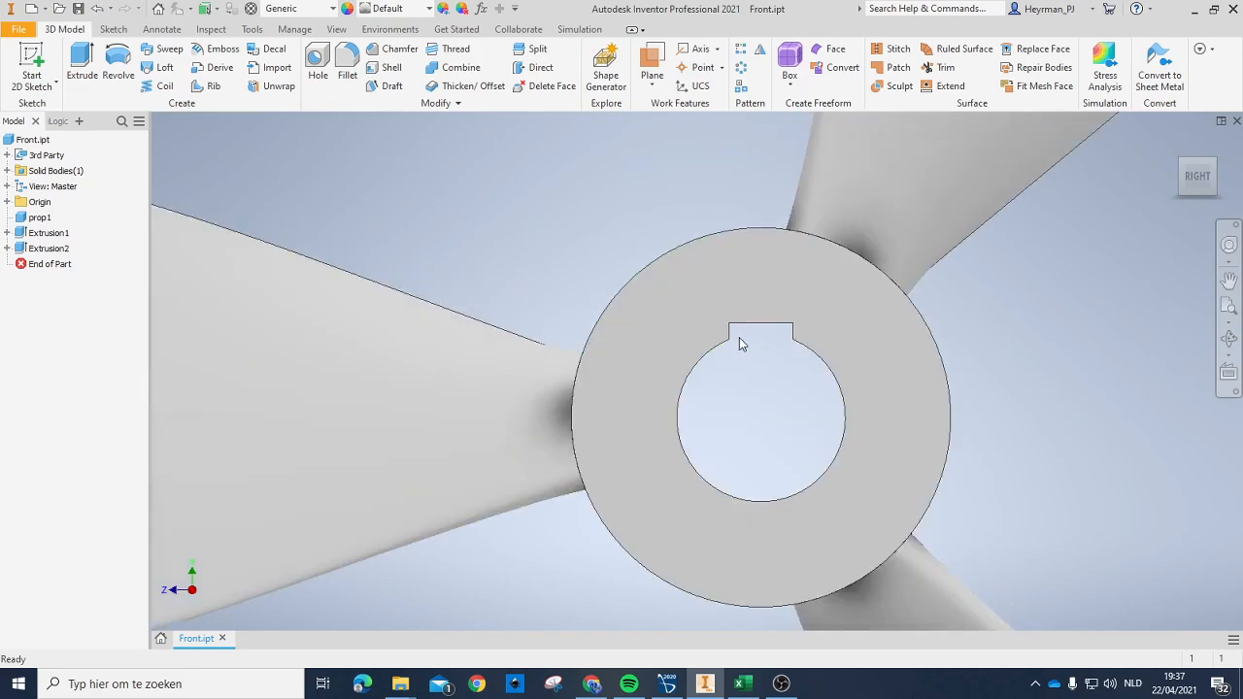
pyautogui.moveTo(1202, 178); pyautogui.dragTo(1185, 178)
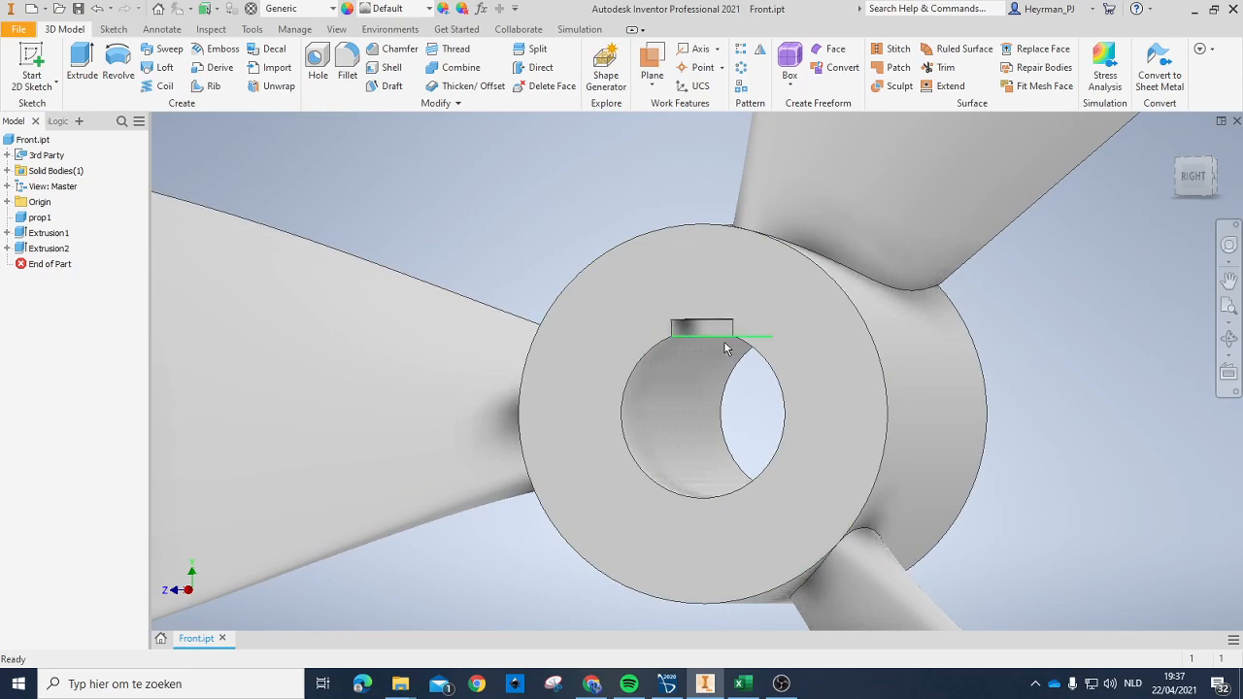
pyautogui.scroll(3, 820, 406)
pyautogui.scroll(2, 820, 406)
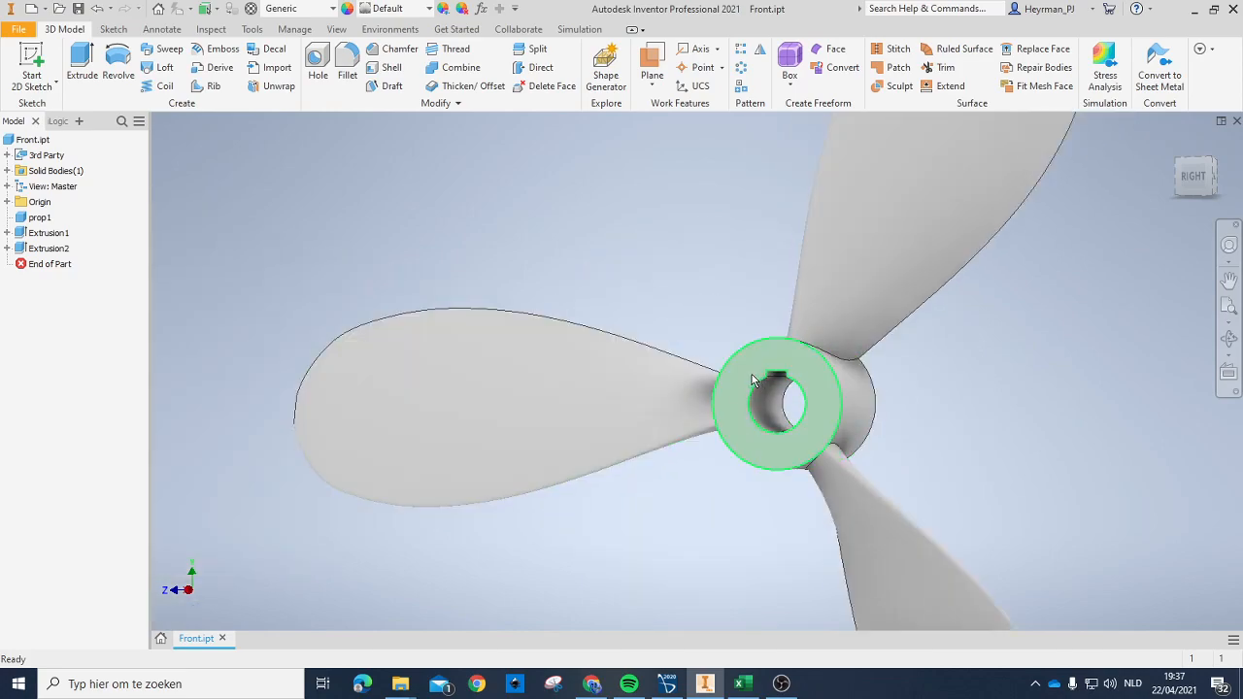
pyautogui.scroll(-5, 782, 349)
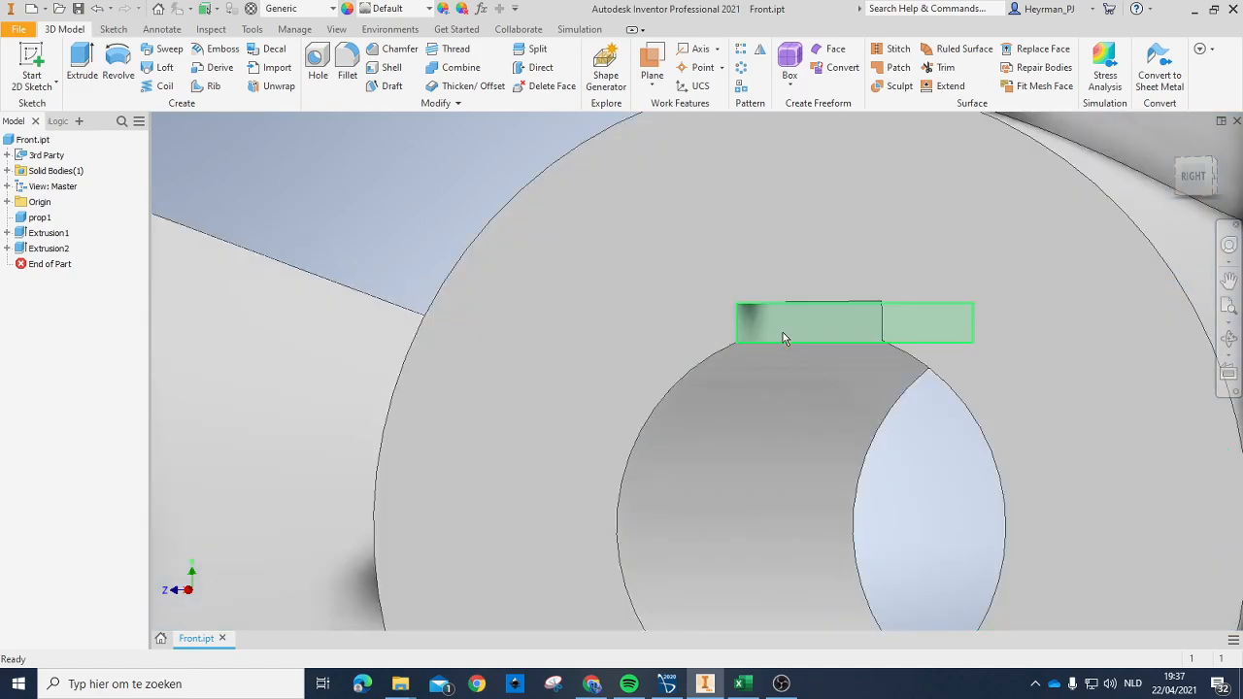
pyautogui.scroll(5, 813, 302)
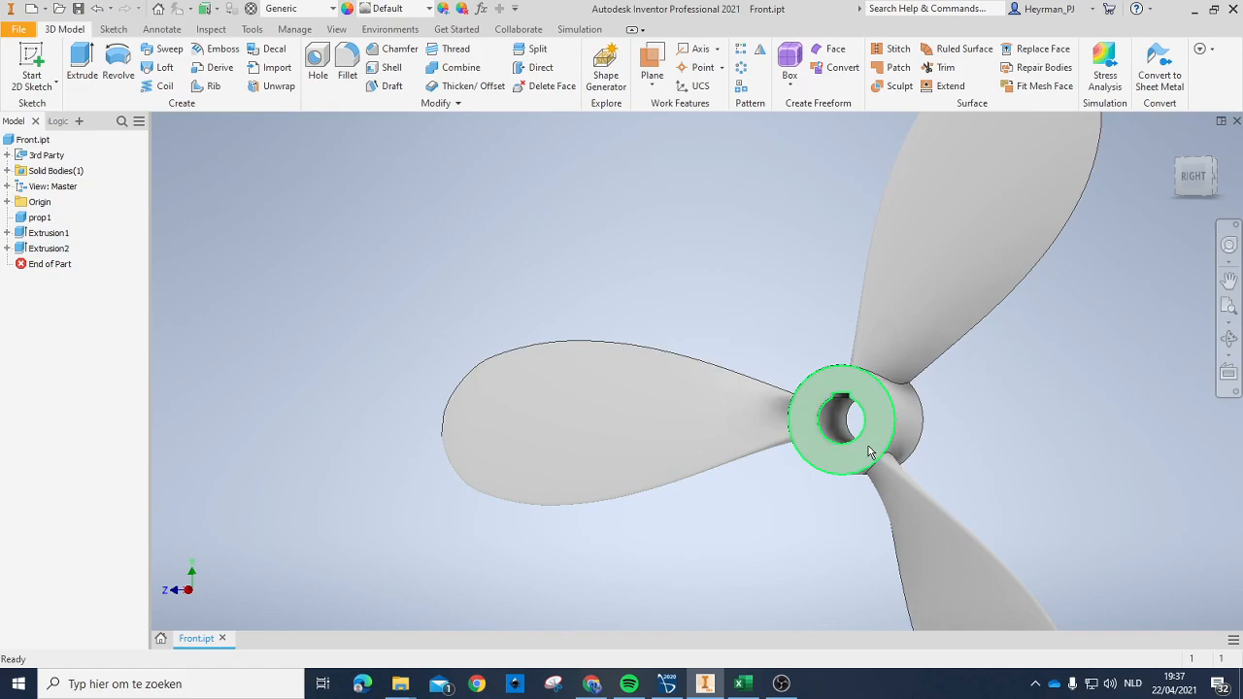
pyautogui.scroll(-3, 874, 445)
pyautogui.scroll(3, 922, 446)
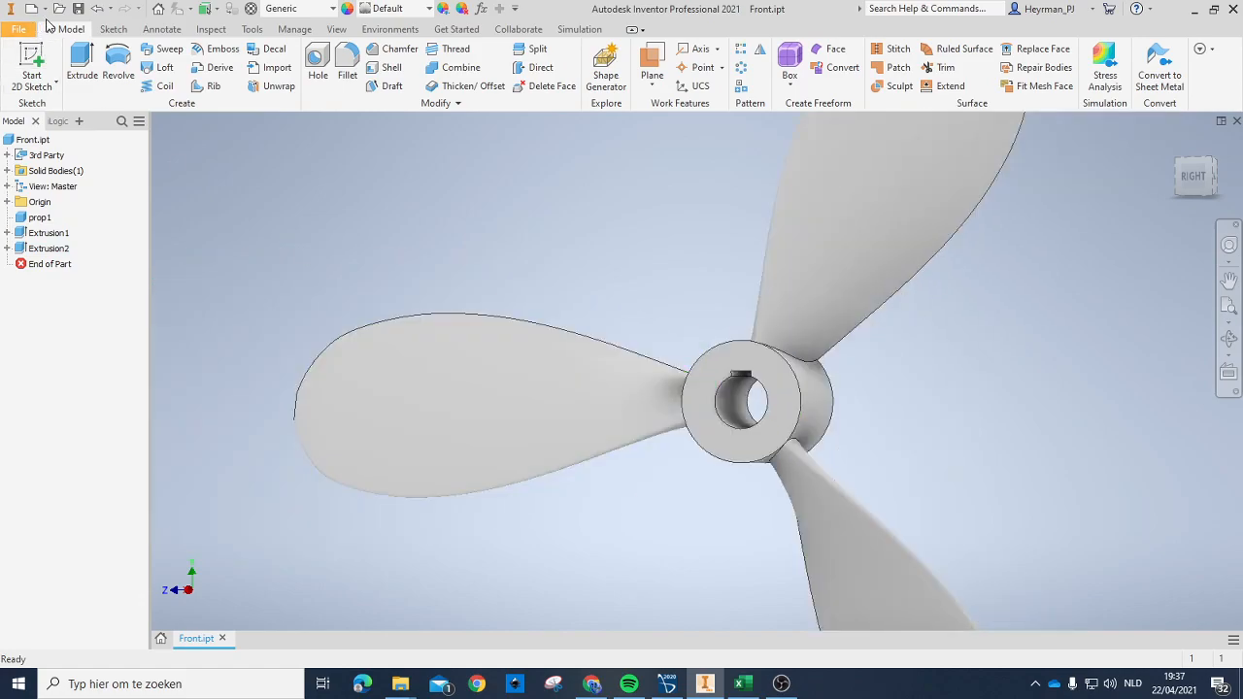
# Step: Export the modified propeller in CAD format as the STEP file Front.stp into the Front folder
pyautogui.click(17, 31)
pyautogui.moveTo(58, 233)
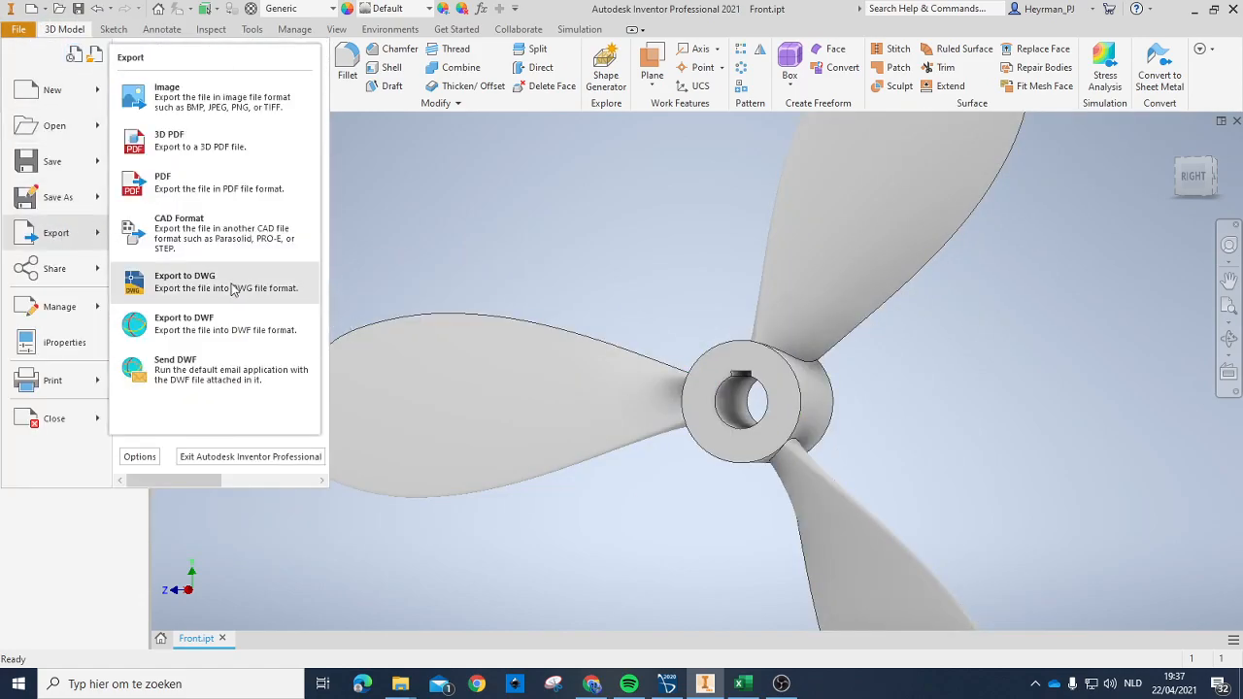
pyautogui.click(173, 241)
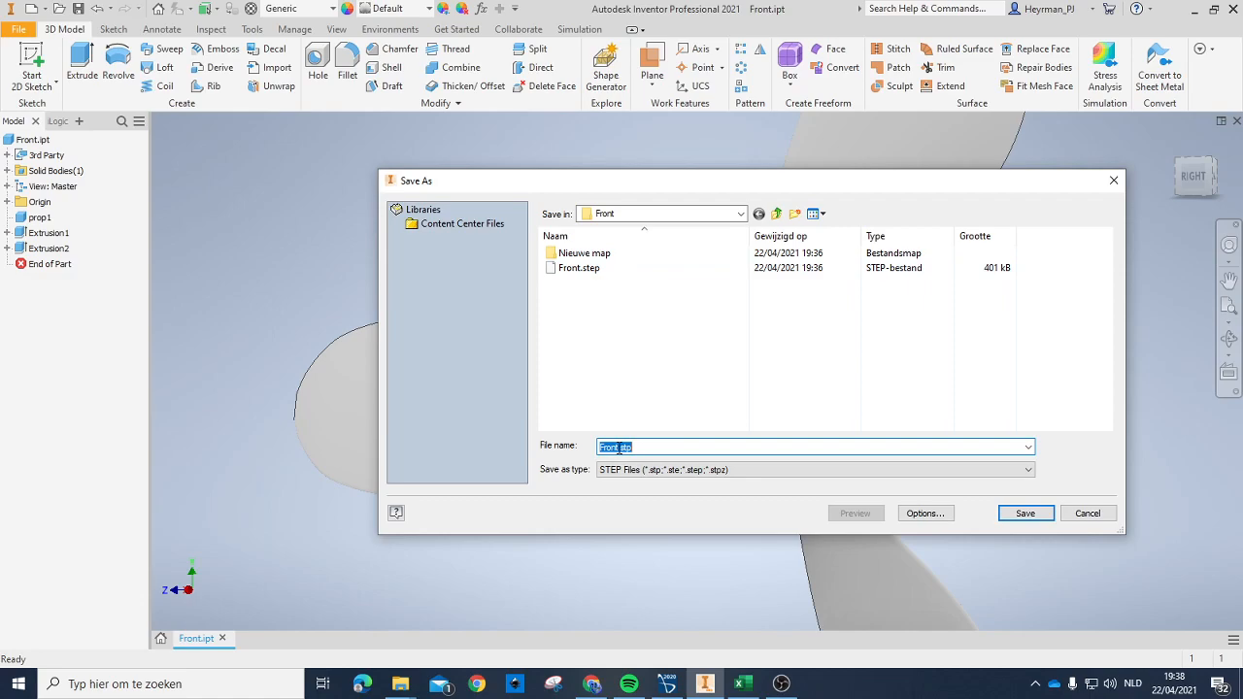
pyautogui.click(1020, 515)
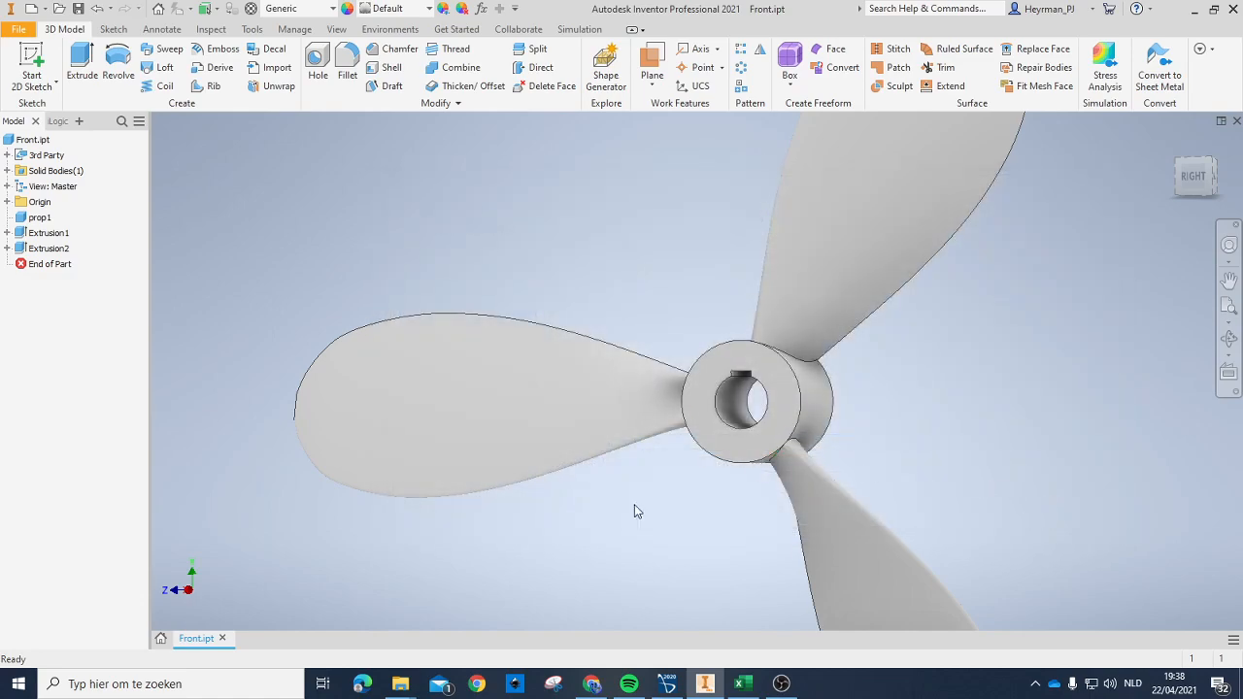
# Step: Switch to Simcenter STAR-CCM+ and import Front.stp from the desktop's Front folder into 3D-CAD Model 2 with Check Body Validity and Repair Invalid Bodies enabled
pyautogui.click(666, 685)
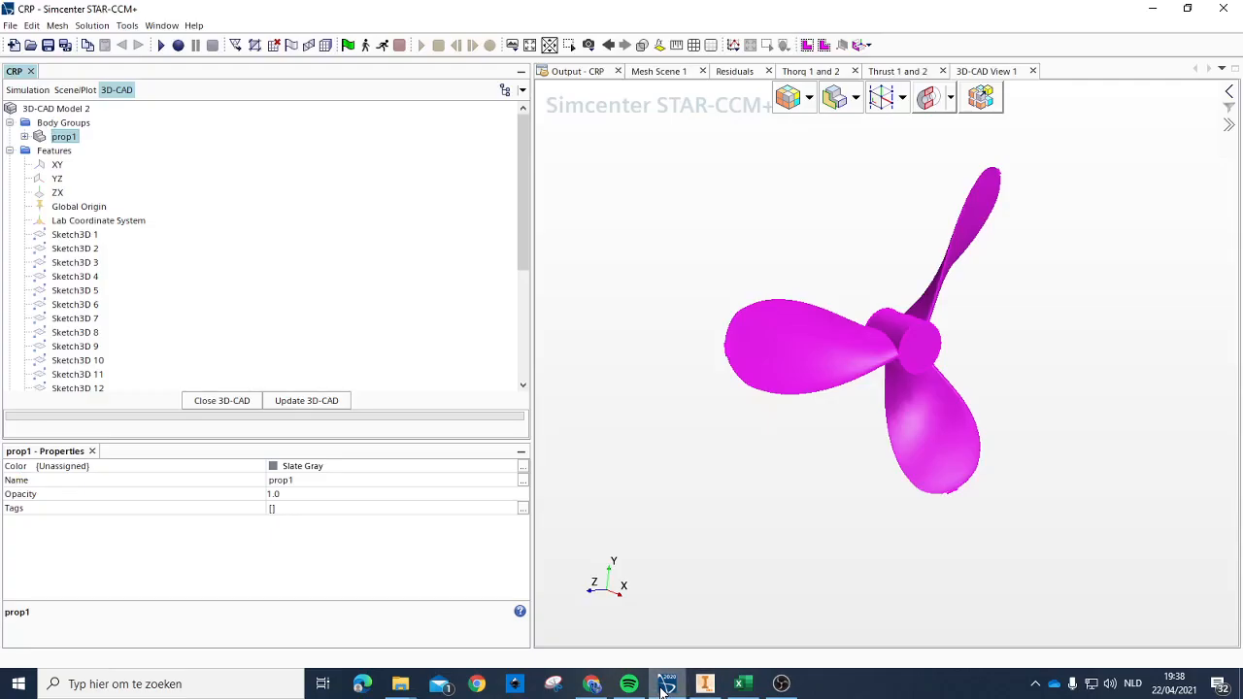
pyautogui.click(738, 294)
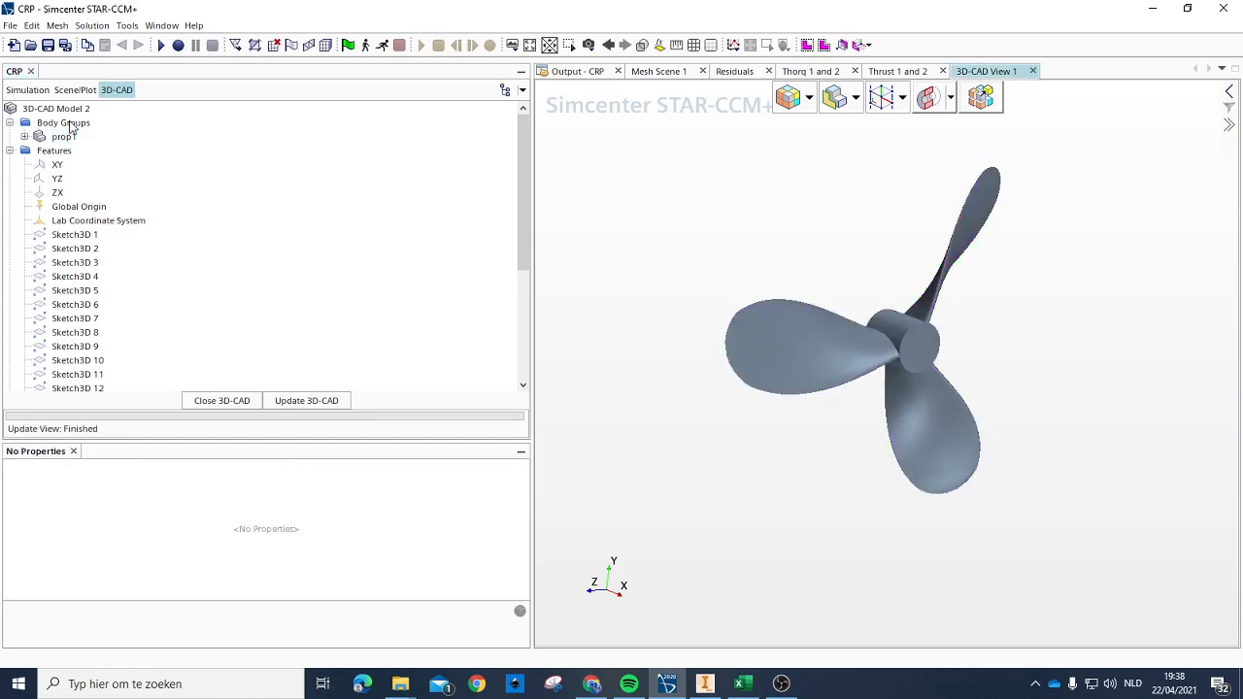
pyautogui.rightClick(68, 126)
pyautogui.rightClick(60, 109)
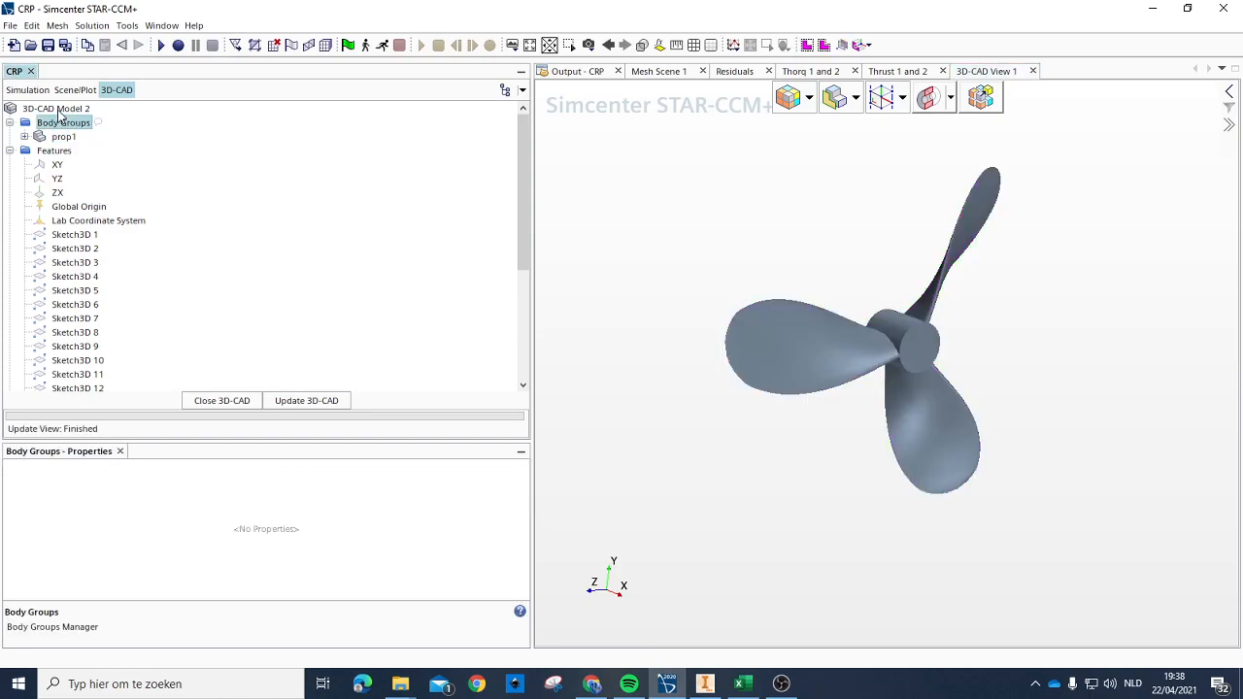
pyautogui.rightClick(60, 109)
pyautogui.moveTo(155, 179)
pyautogui.click(265, 182)
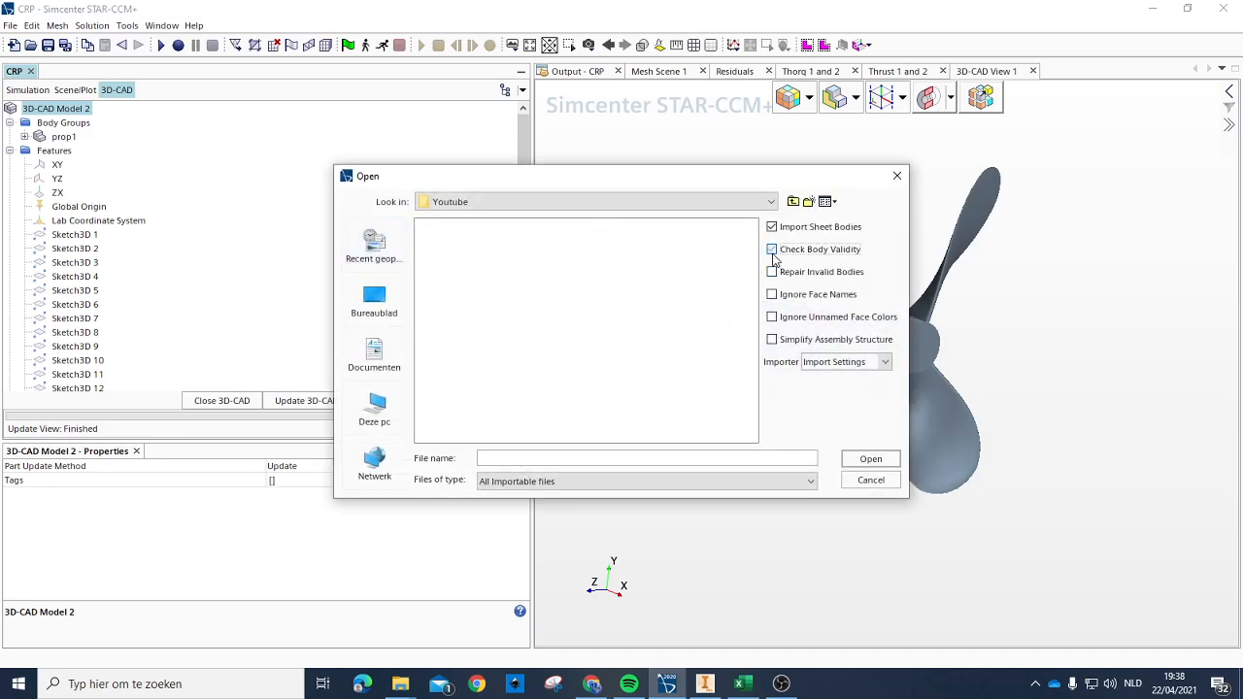
pyautogui.click(374, 301)
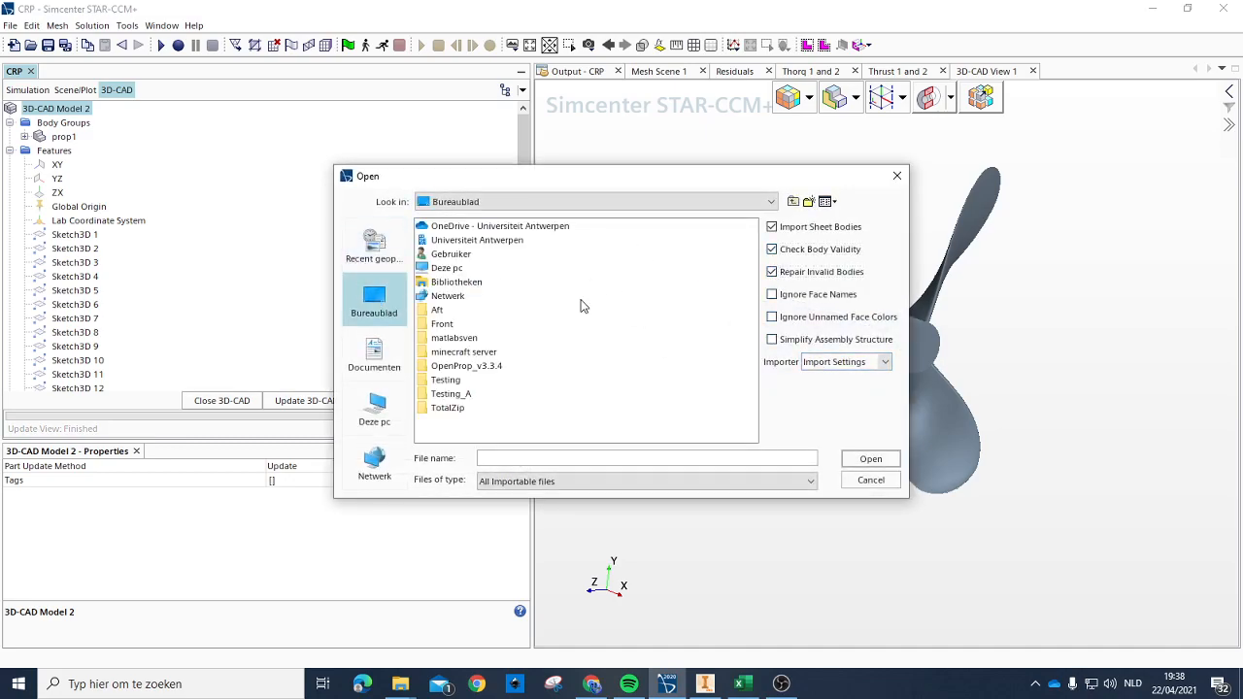
pyautogui.doubleClick(442, 324)
pyautogui.click(453, 254)
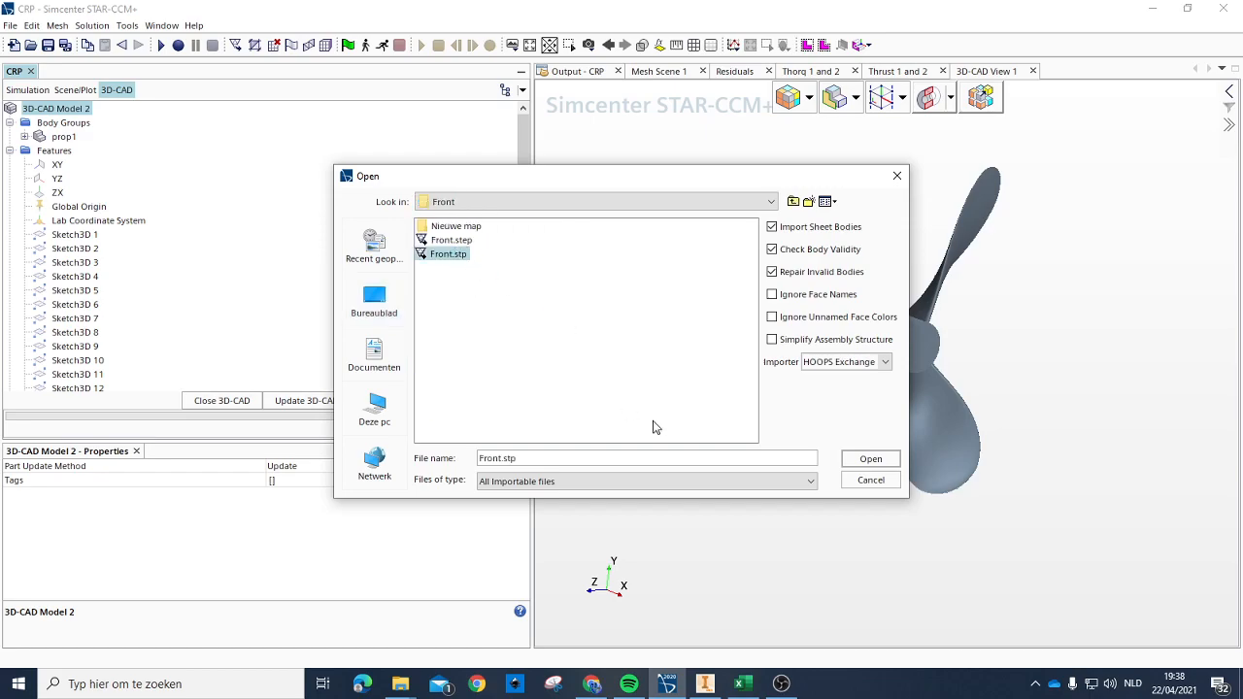
pyautogui.click(870, 460)
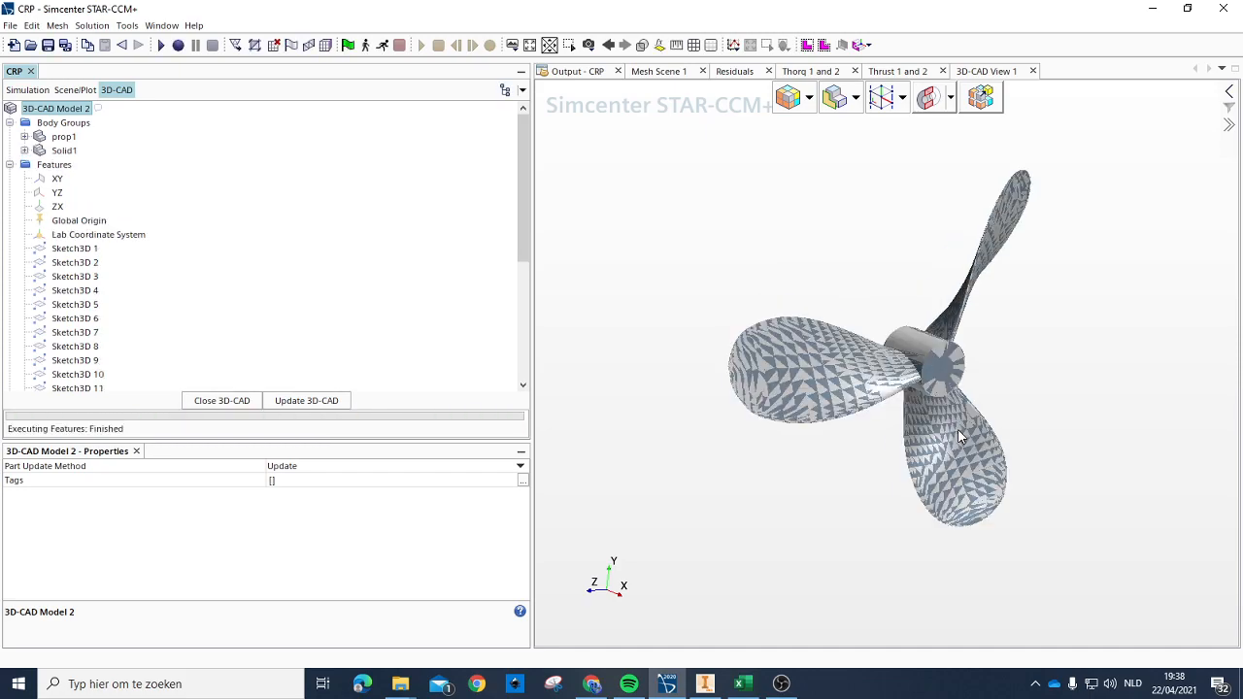
# Step: Rename the imported propeller body Solid1 in the body groups as stress
pyautogui.scroll(3, 961, 382)
pyautogui.scroll(-2, 967, 373)
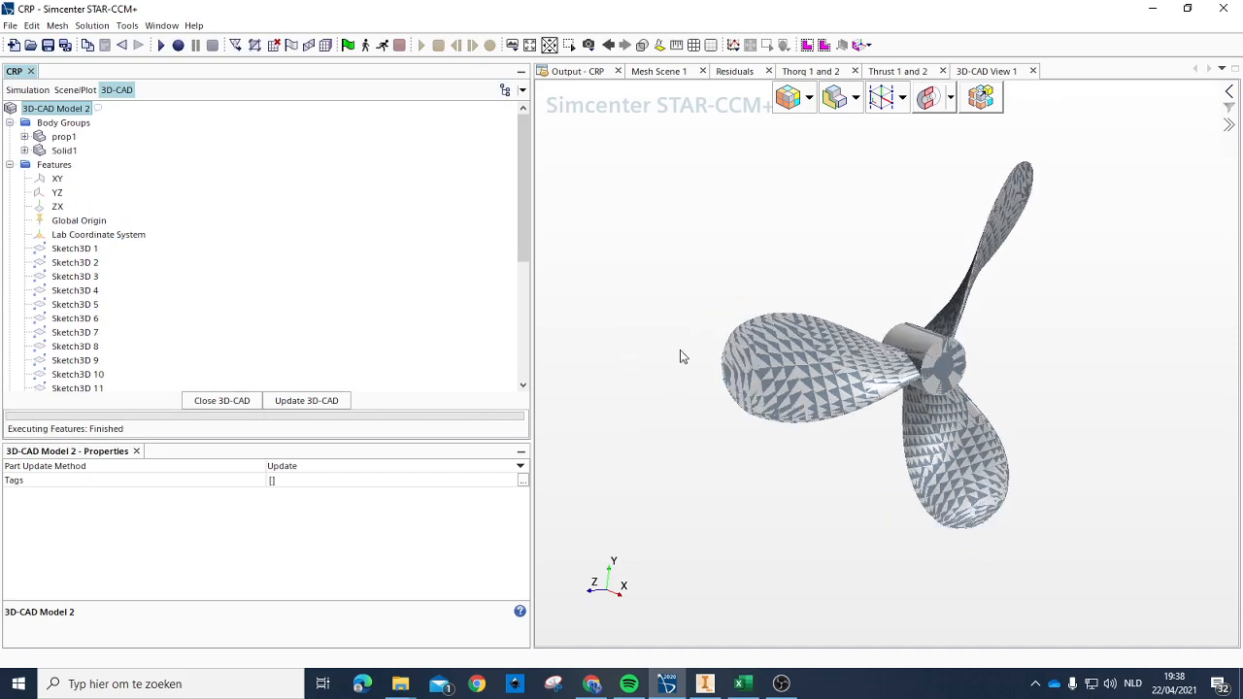
pyautogui.click(63, 150)
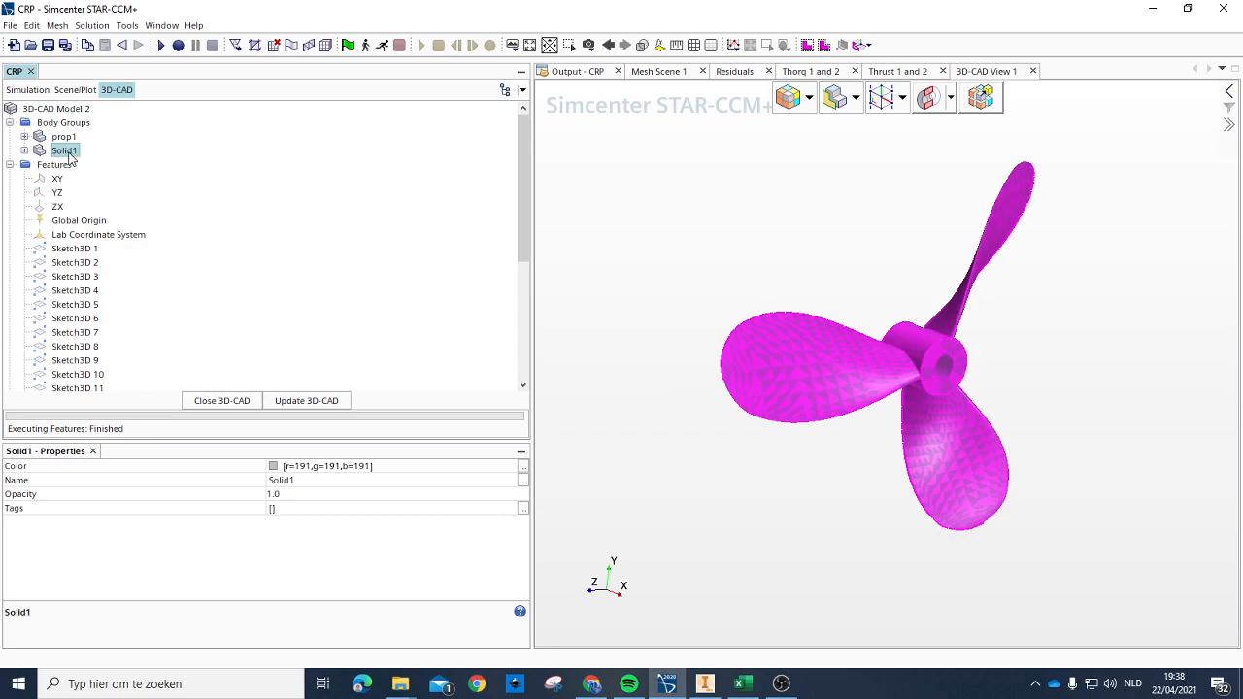
pyautogui.click(69, 152)
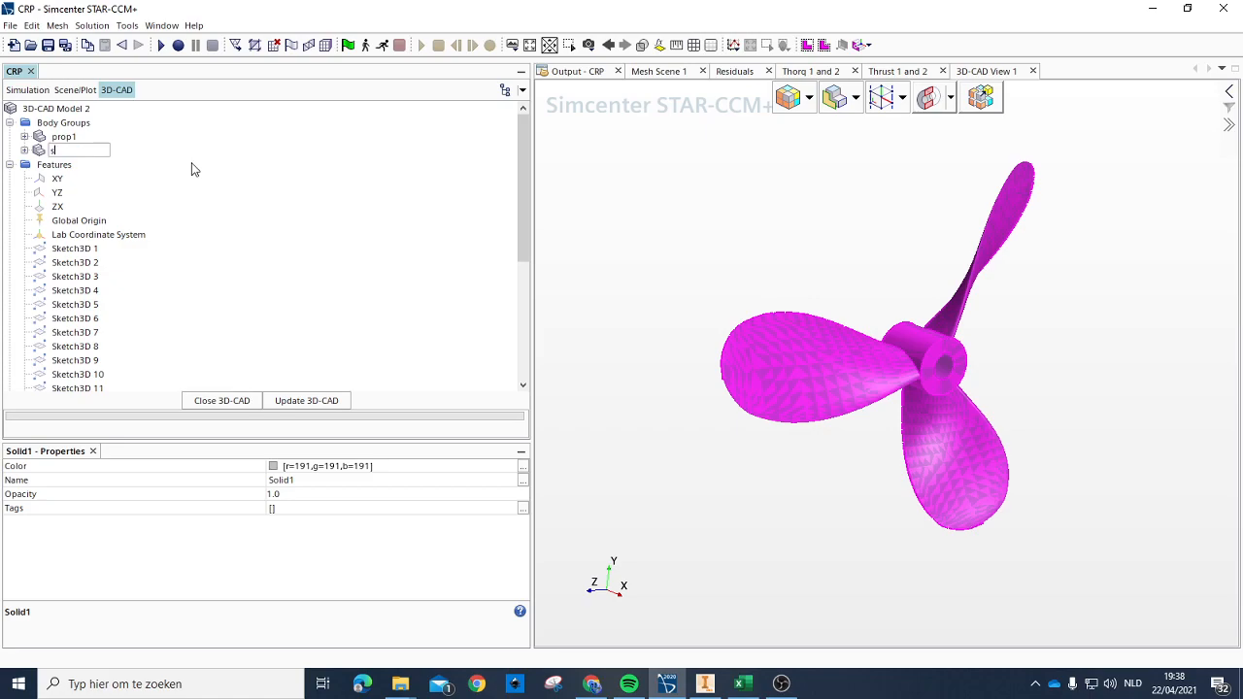
pyautogui.press('Return')
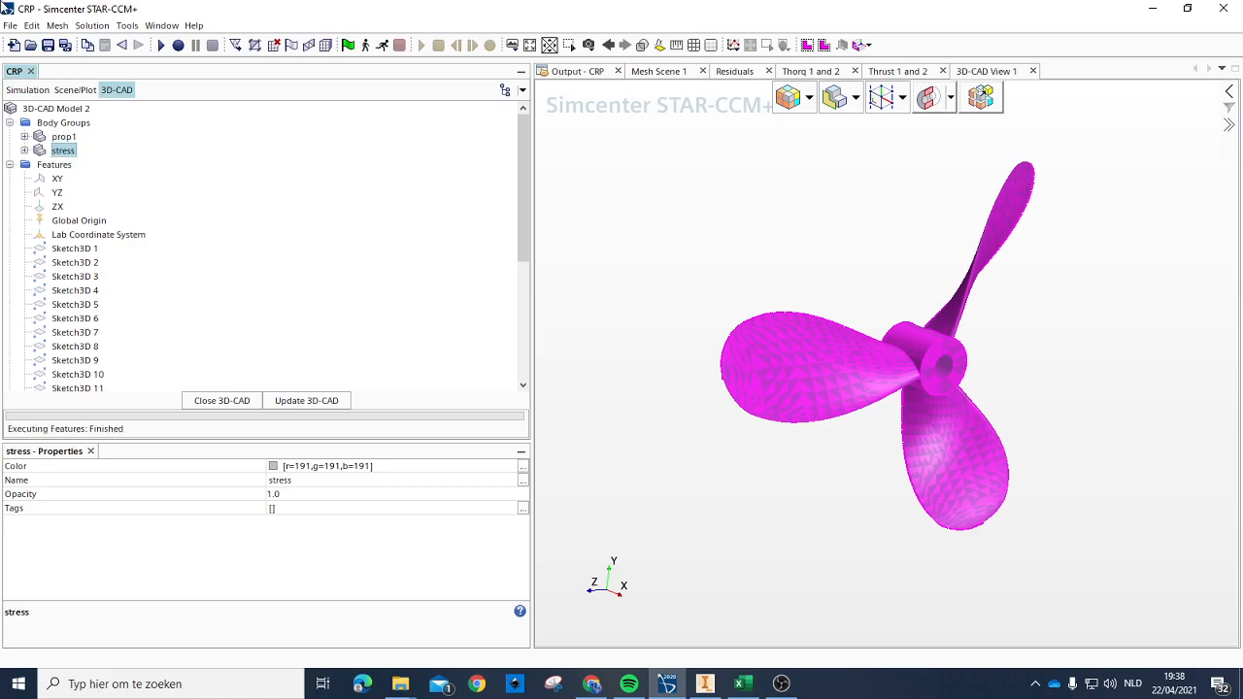
# Step: Update and close 3D-CAD Model 2, and expand its body groups in the simulation tree
pyautogui.click(85, 137)
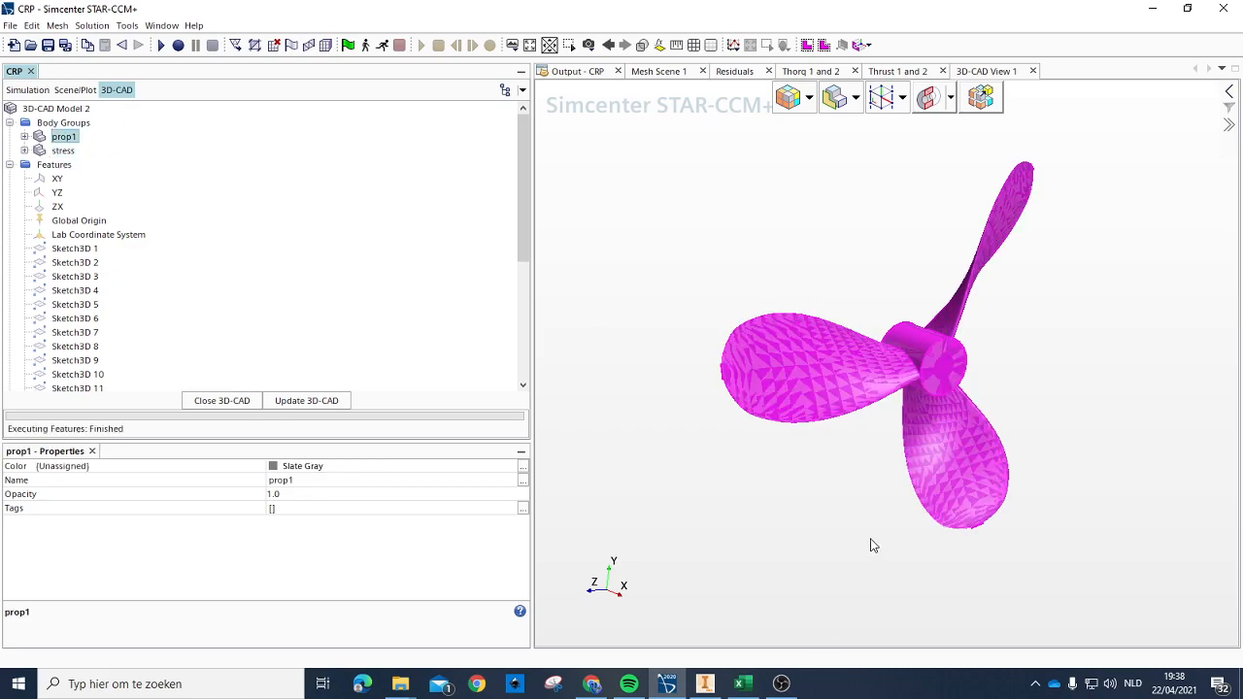
pyautogui.moveTo(863, 559); pyautogui.dragTo(872, 527)
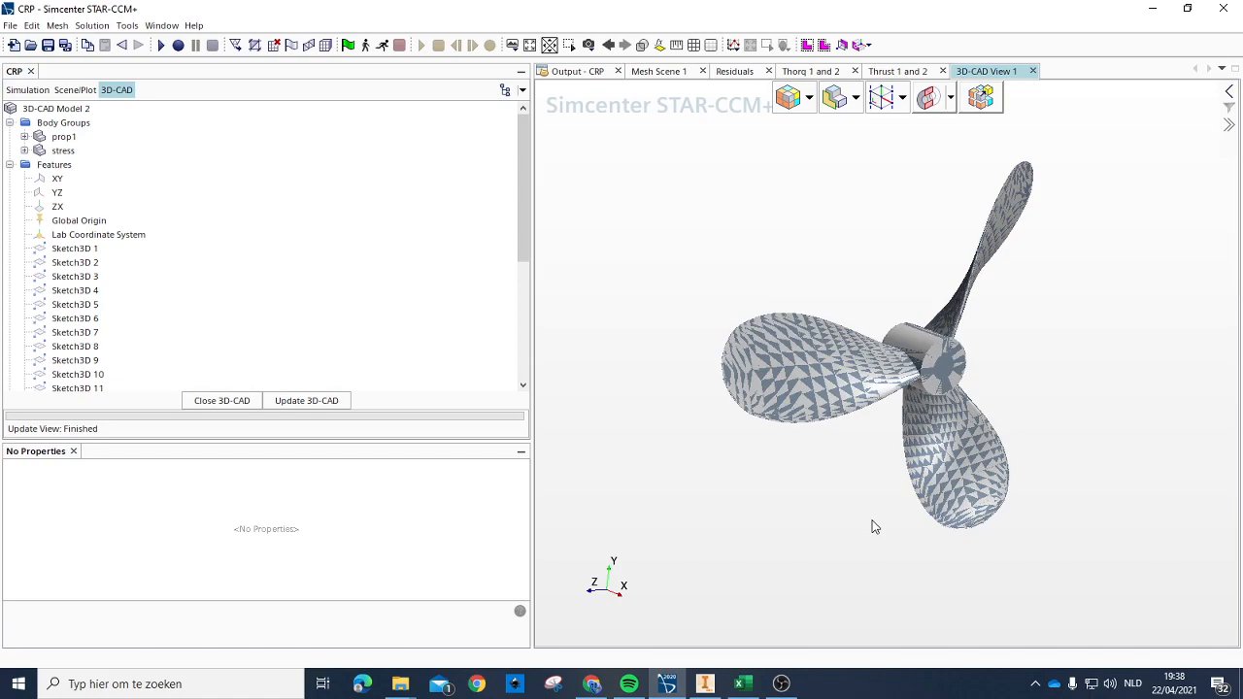
pyautogui.click(307, 400)
pyautogui.click(221, 400)
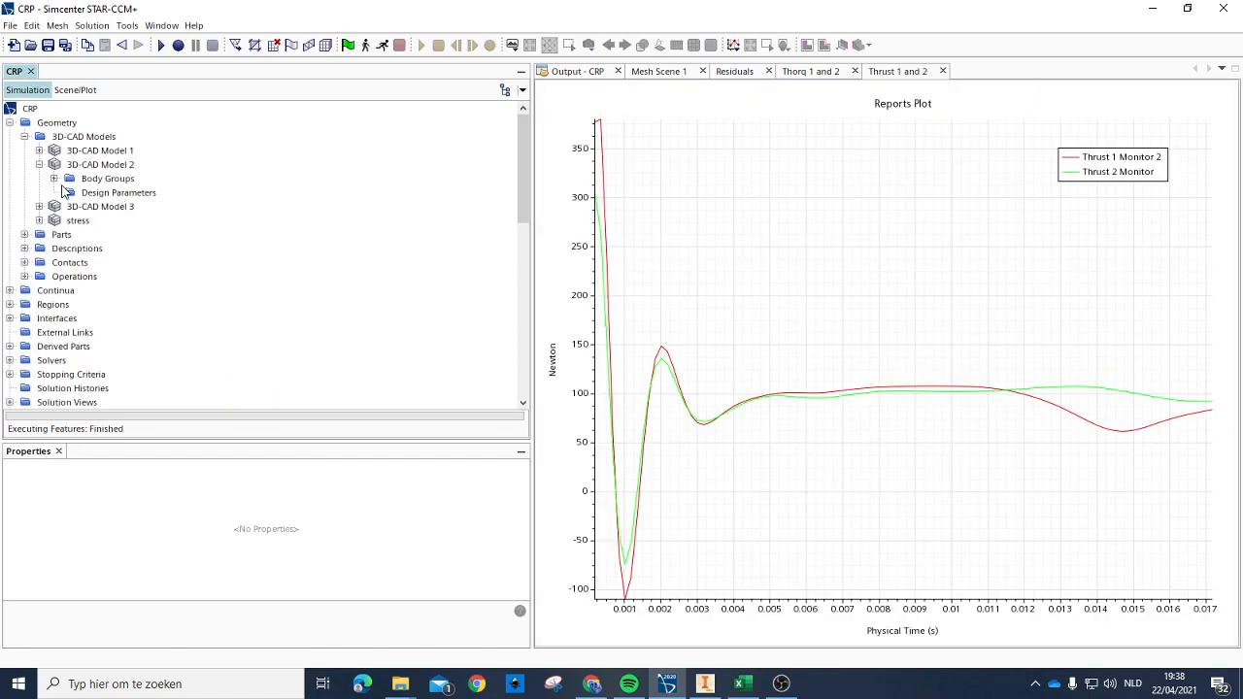
pyautogui.click(54, 178)
pyautogui.rightClick(102, 208)
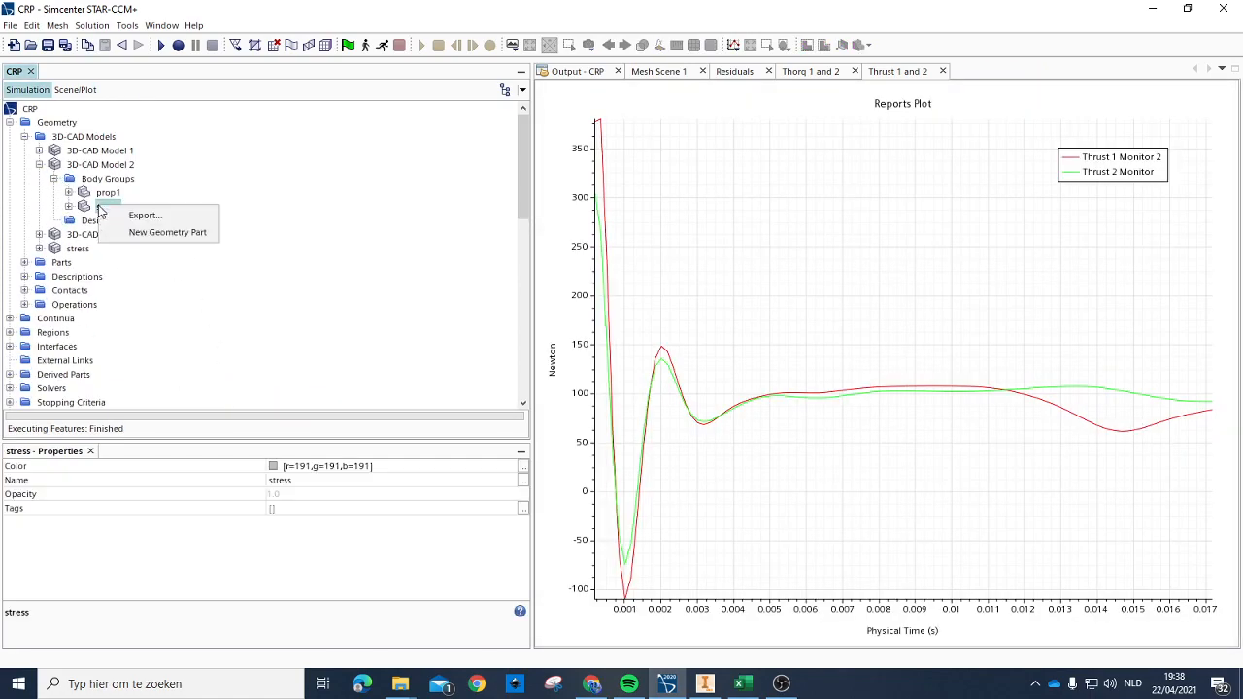
pyautogui.click(168, 233)
pyautogui.click(621, 371)
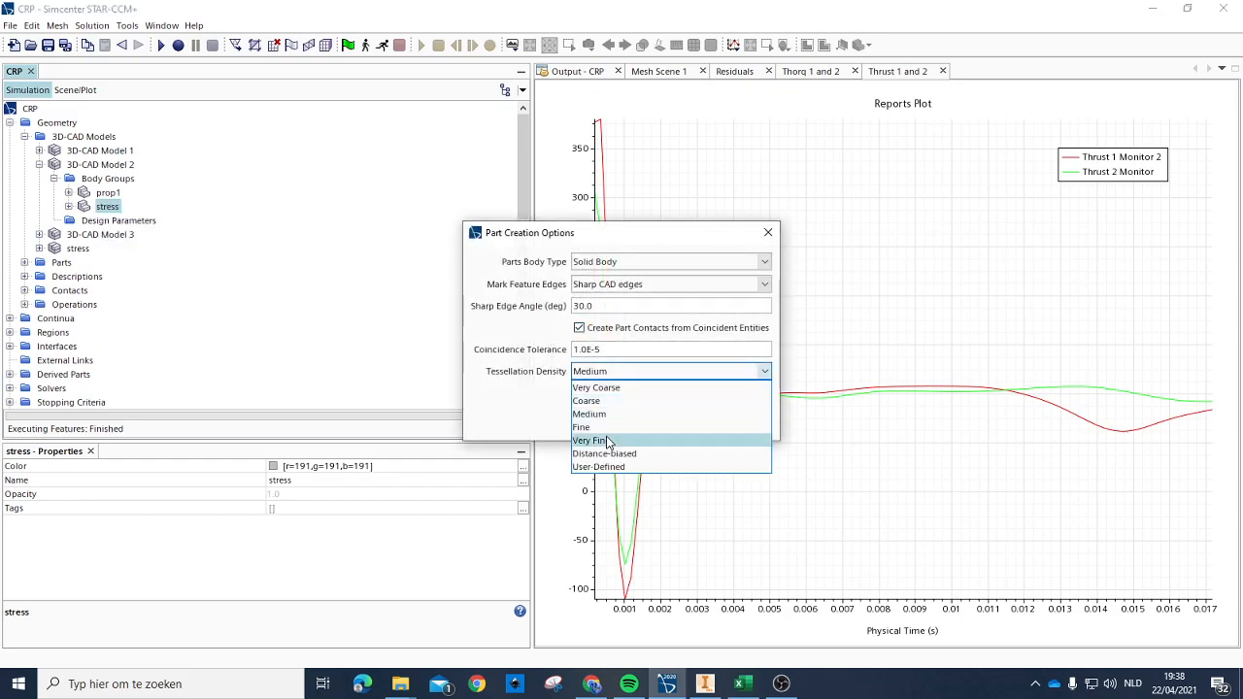
pyautogui.click(606, 441)
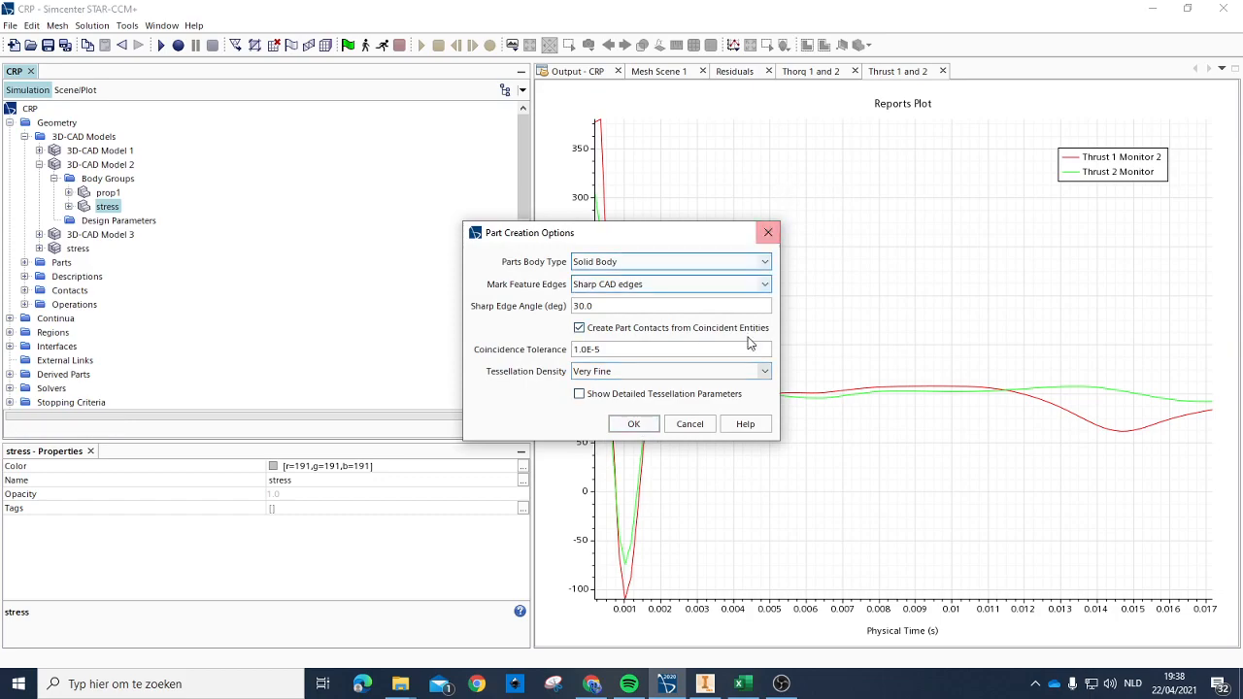
pyautogui.click(692, 424)
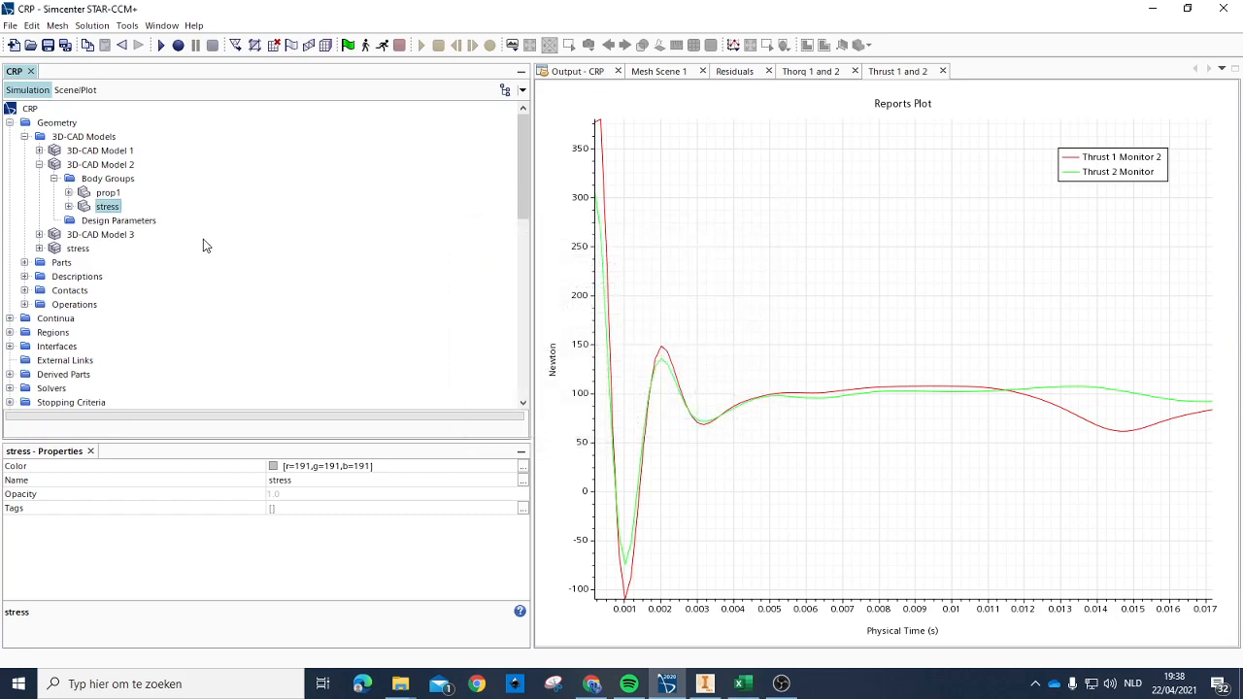
# Step: Rename the stress body in 3D-CAD Model 2 as stress1
pyautogui.click(107, 207)
pyautogui.write('1')
pyautogui.press('Return')
# Step: Create a new geometry part from the stress1 body with Very Fine tessellation density
pyautogui.rightClick(102, 212)
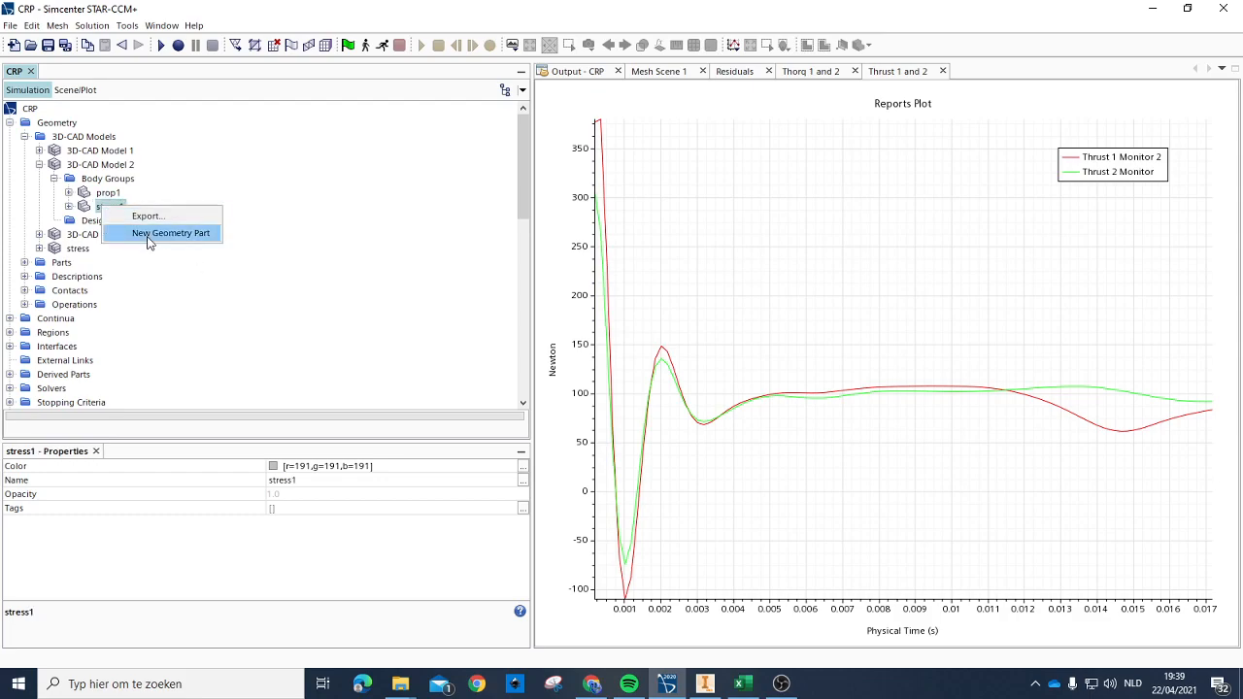
pyautogui.click(153, 235)
pyautogui.click(602, 374)
pyautogui.click(602, 440)
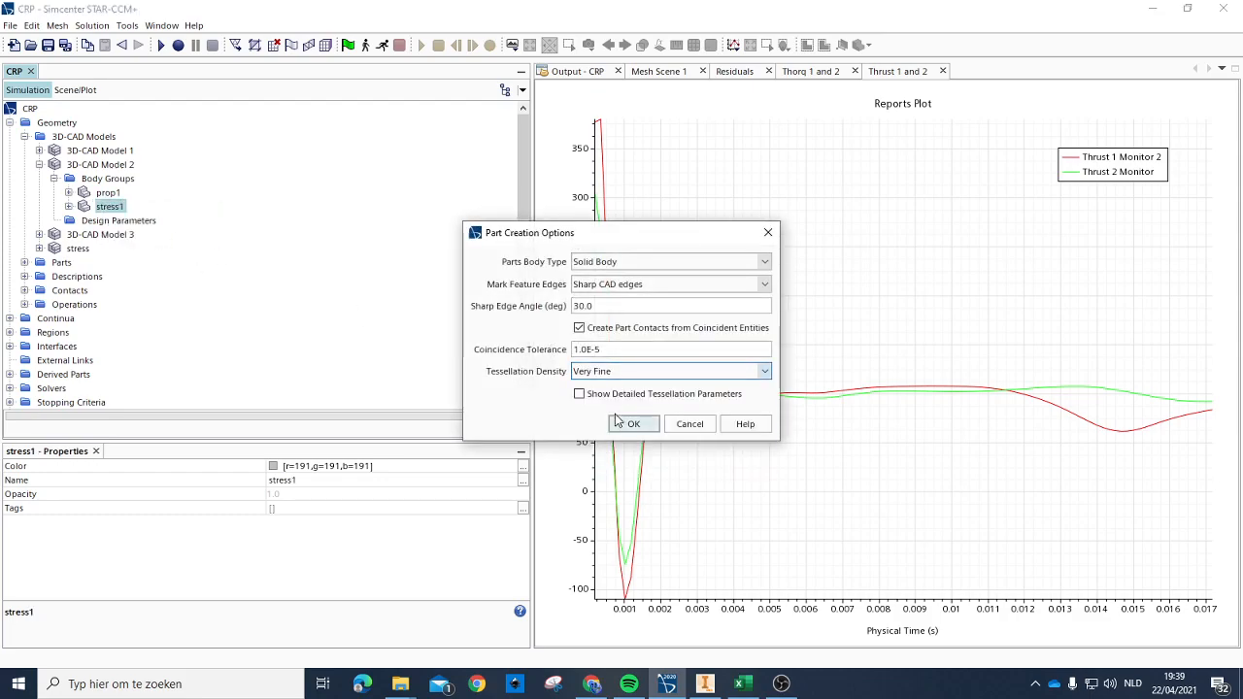
pyautogui.click(633, 422)
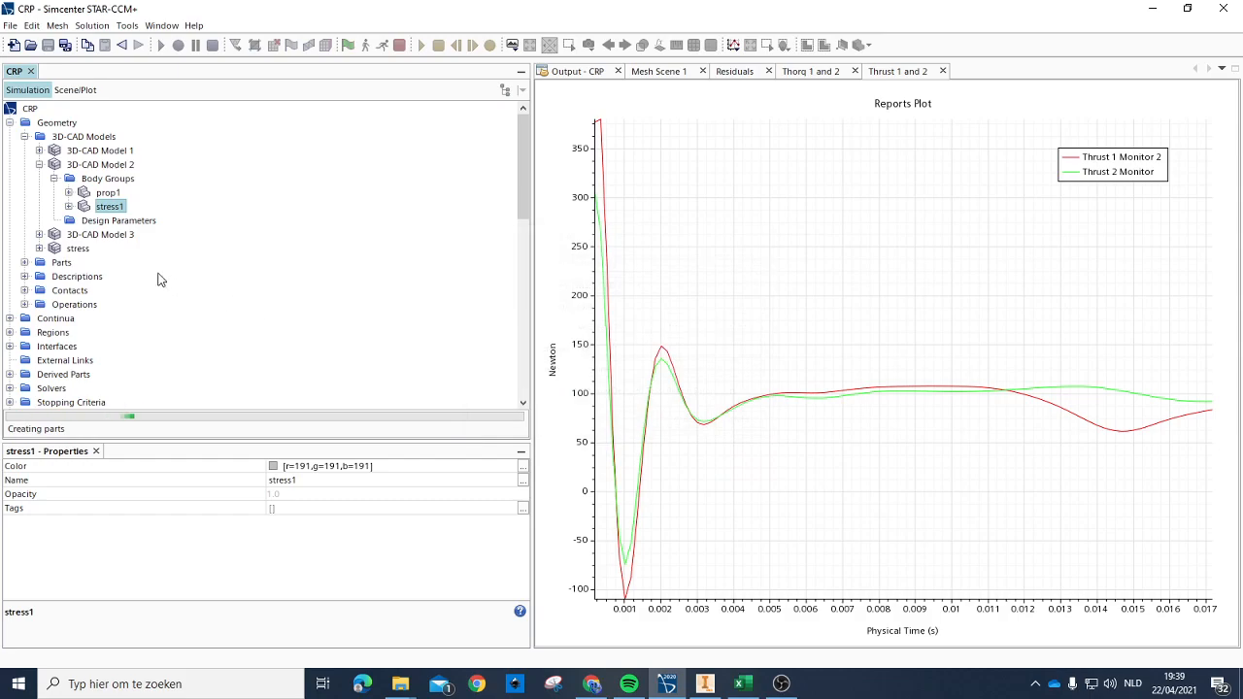
# Step: Delete the separate 3D-CAD model named stress from the simulation
pyautogui.click(87, 235)
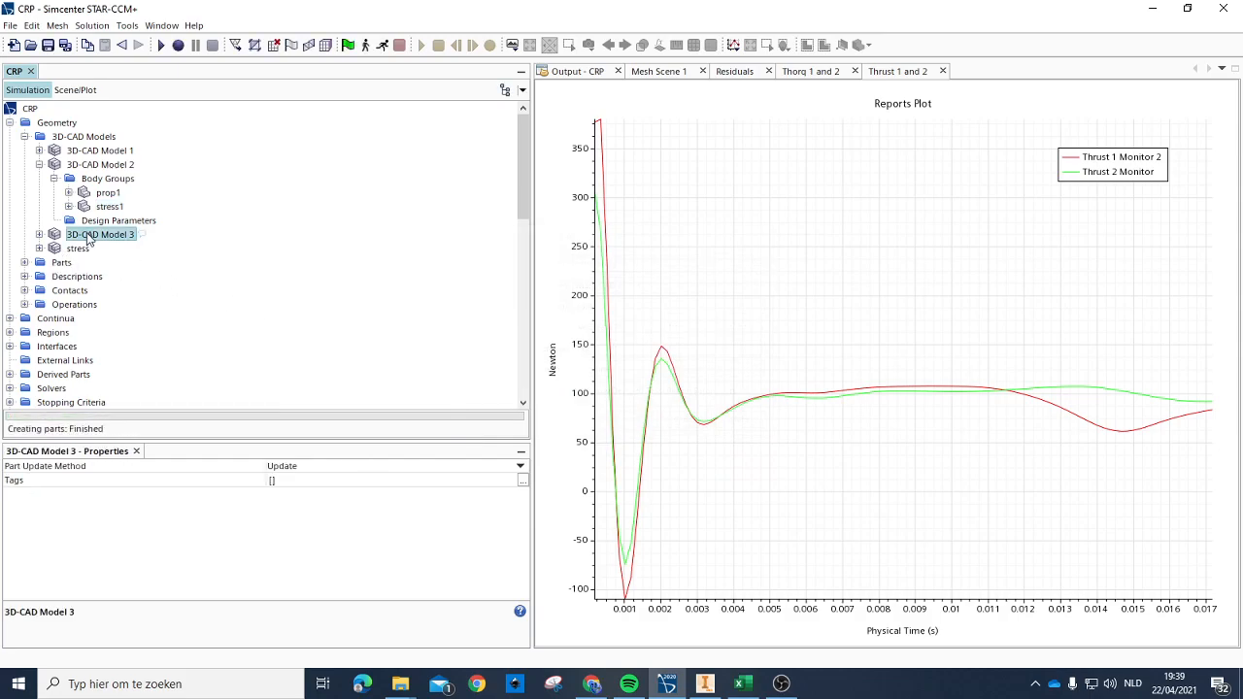
pyautogui.click(76, 249)
pyautogui.press('Delete')
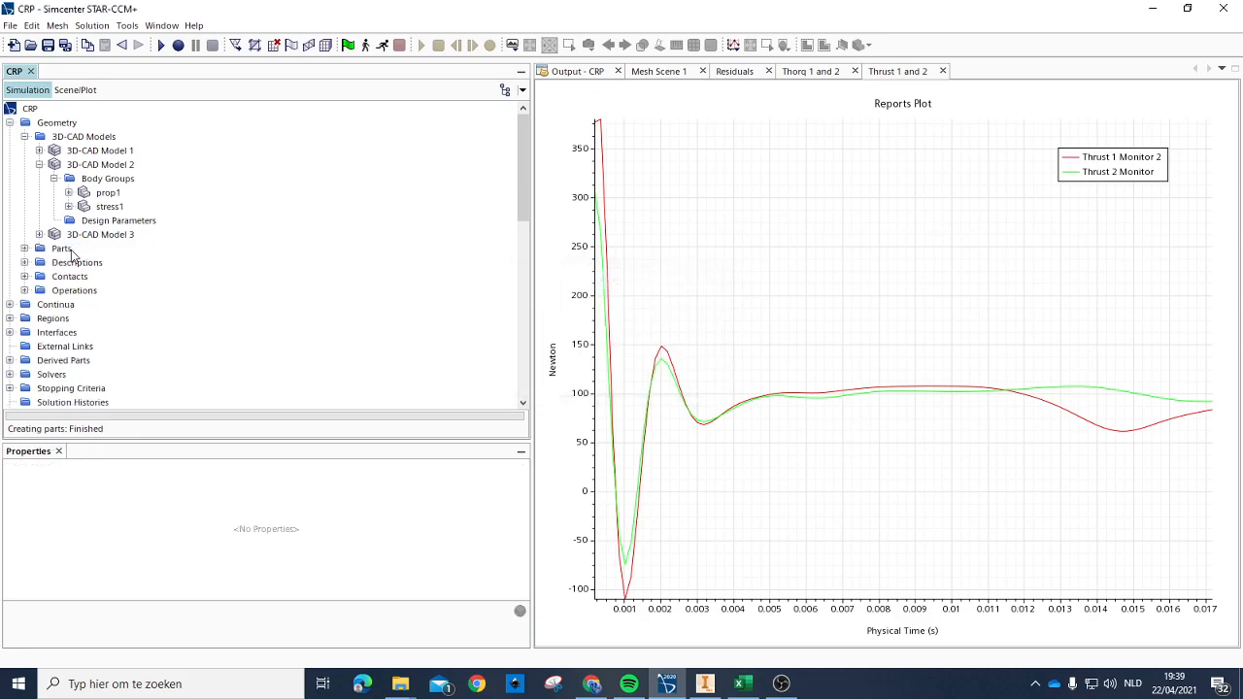
pyautogui.rightClick(82, 237)
pyautogui.click(136, 243)
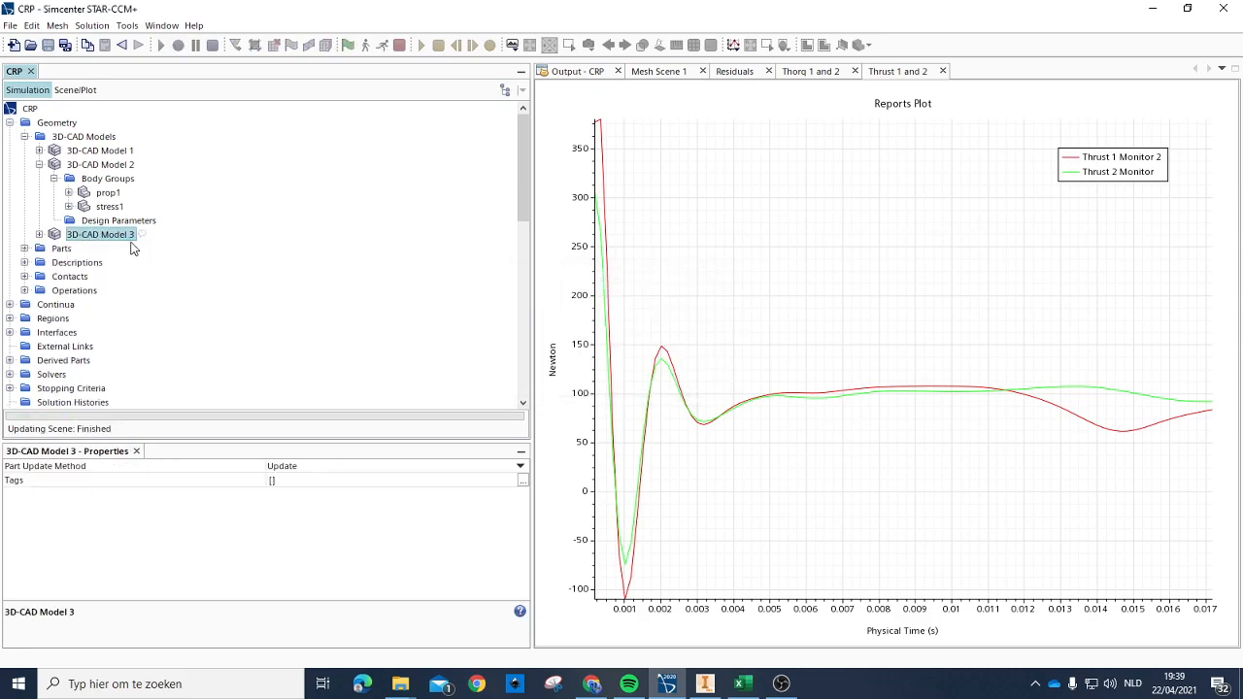
pyautogui.scroll(1, 70, 131)
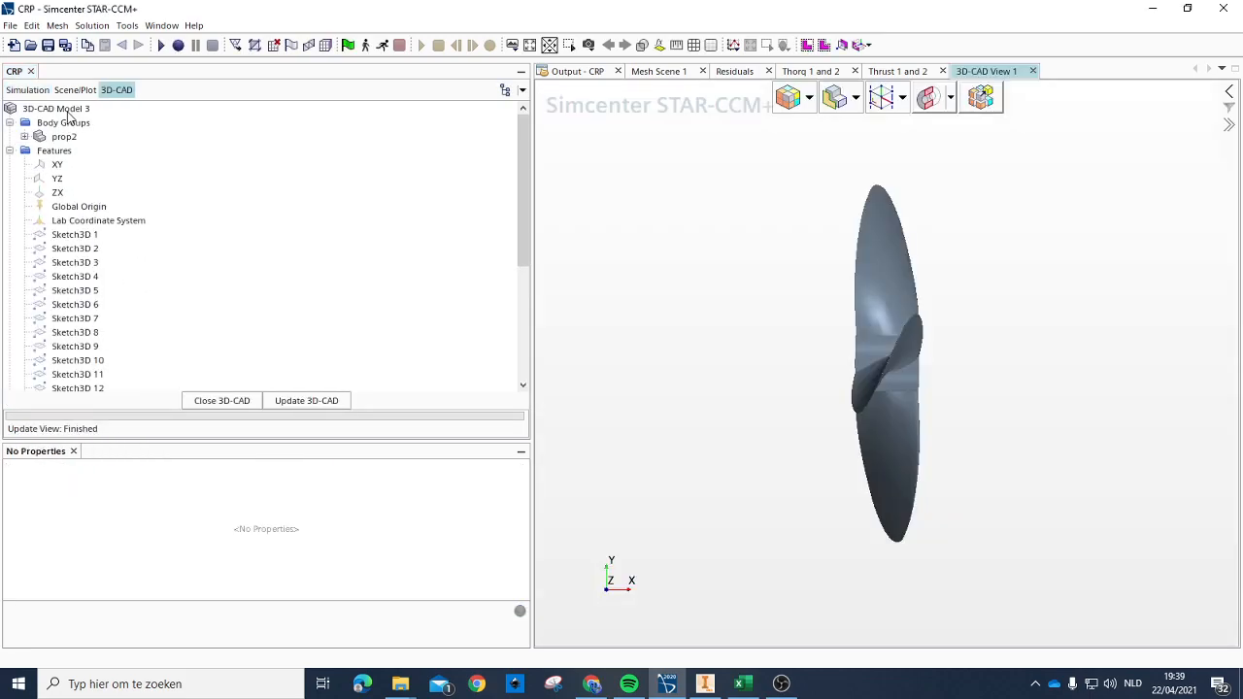
pyautogui.rightClick(68, 109)
pyautogui.moveTo(156, 180)
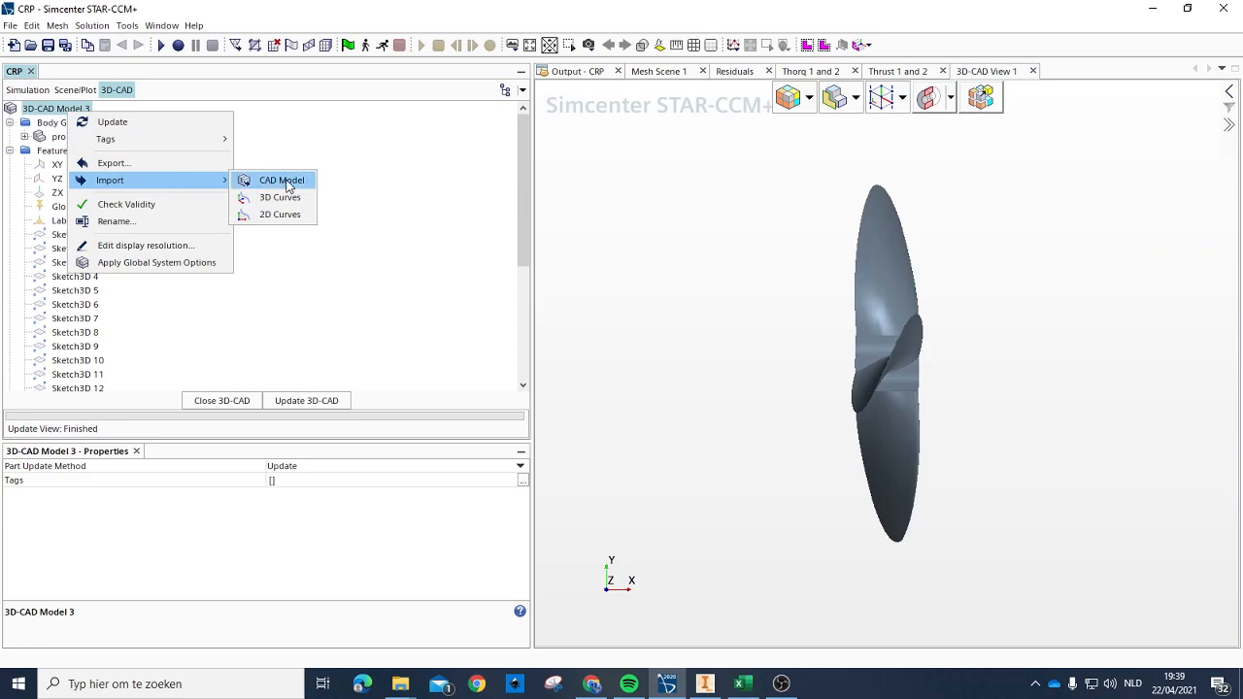
pyautogui.click(239, 399)
pyautogui.click(239, 398)
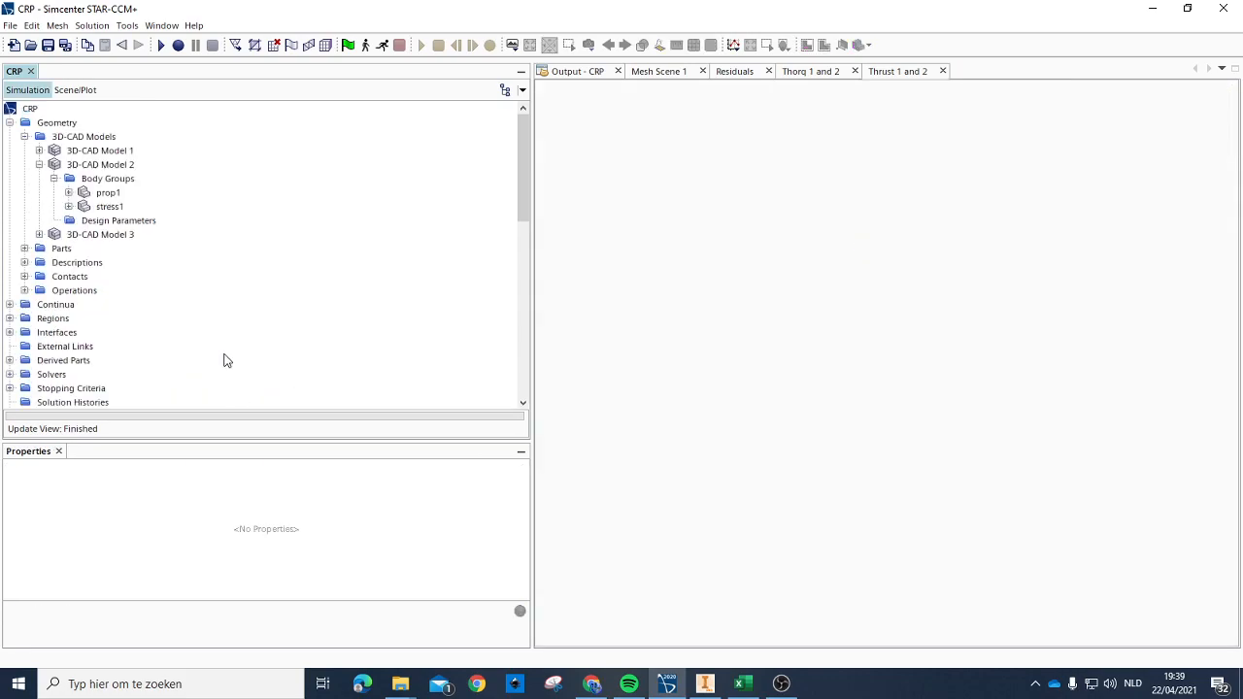
# Step: Examine the stress1 body inside 3D-CAD Model 2 and close the model again
pyautogui.click(108, 208)
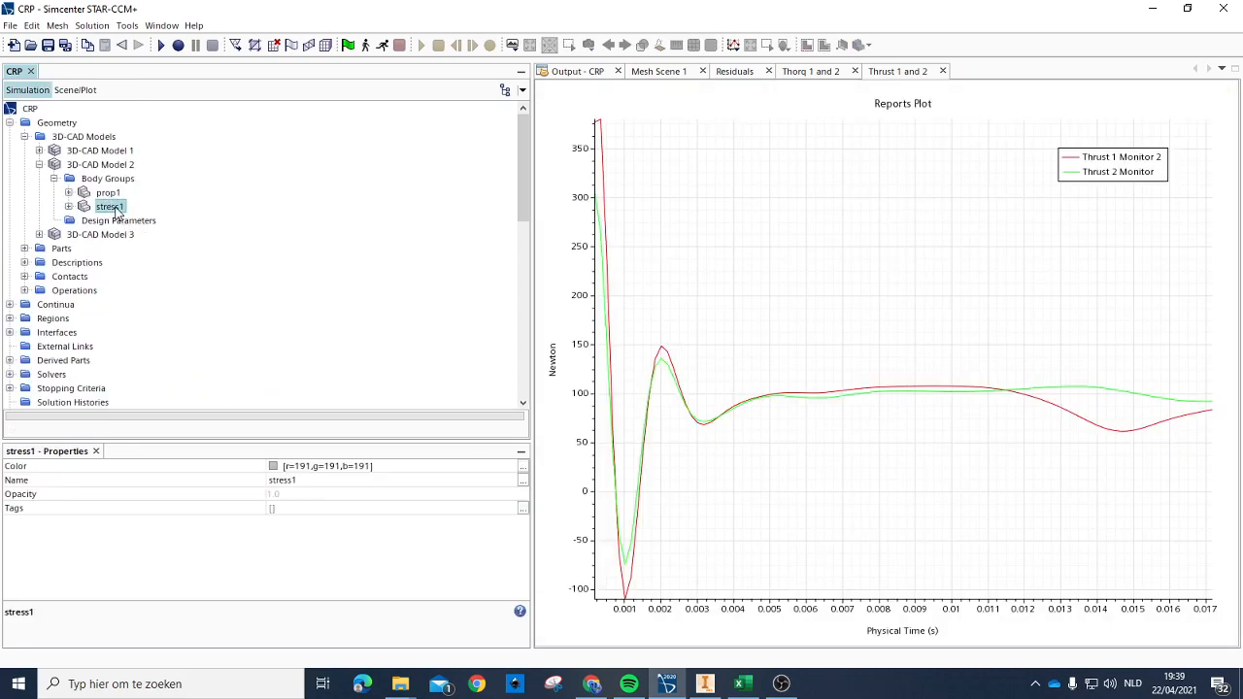
pyautogui.rightClick(114, 206)
pyautogui.click(93, 206)
pyautogui.click(103, 167)
pyautogui.rightClick(124, 168)
pyautogui.click(157, 177)
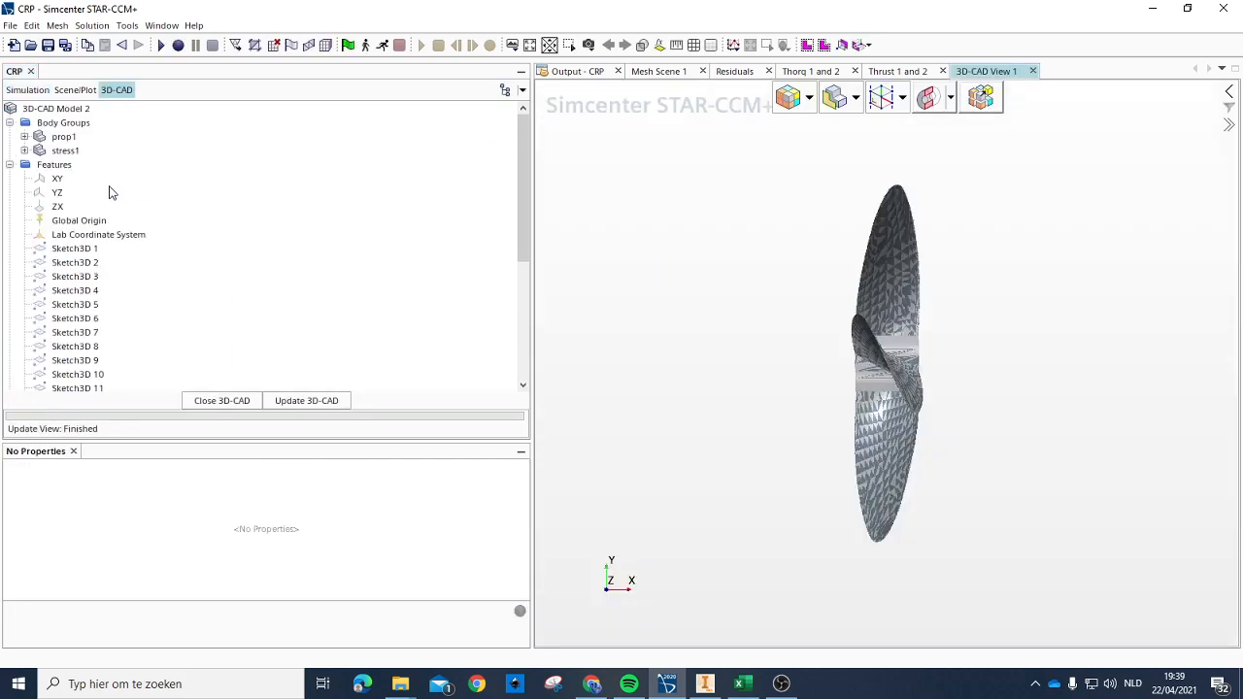
pyautogui.click(65, 151)
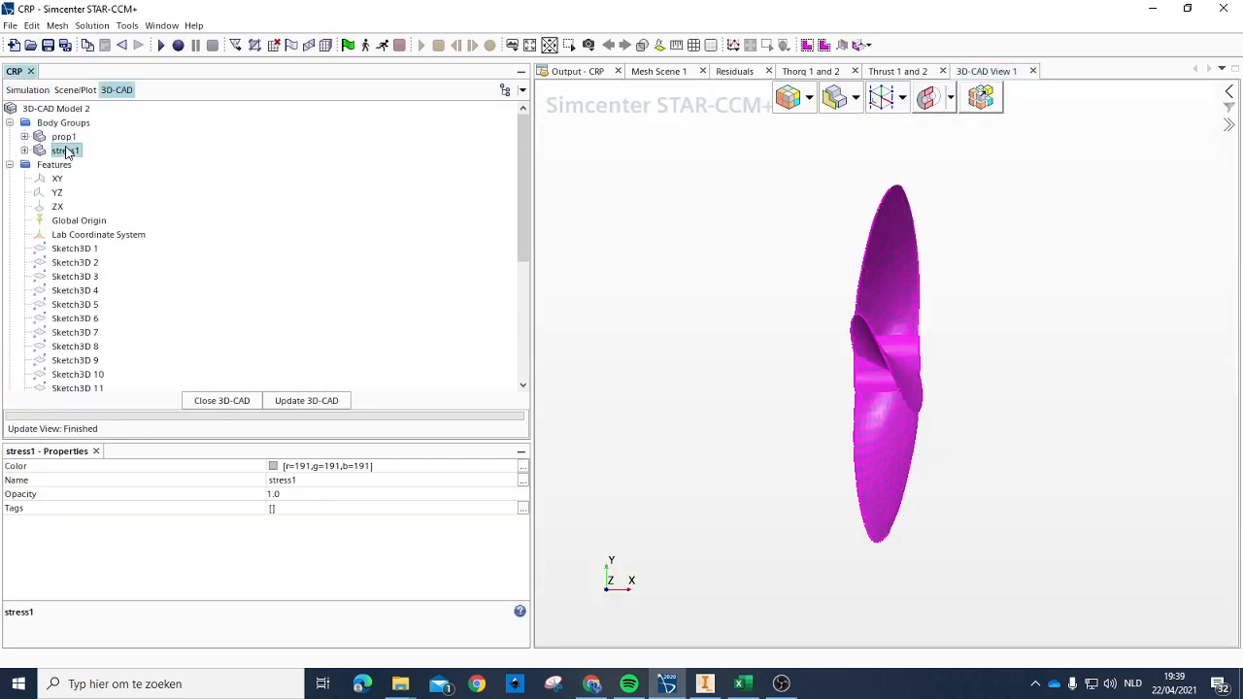
pyautogui.click(221, 401)
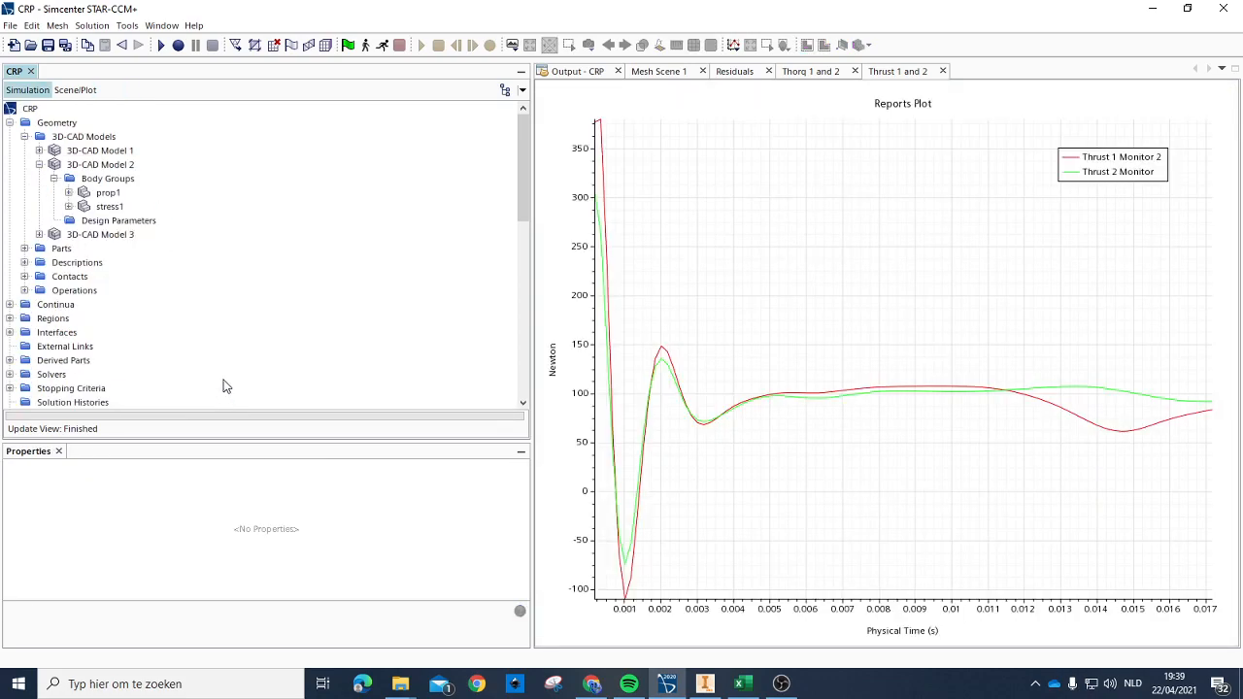
# Step: Open 3D-CAD Model 3, which holds the prop2 body, for editing
pyautogui.click(97, 234)
pyautogui.rightClick(129, 235)
pyautogui.click(146, 244)
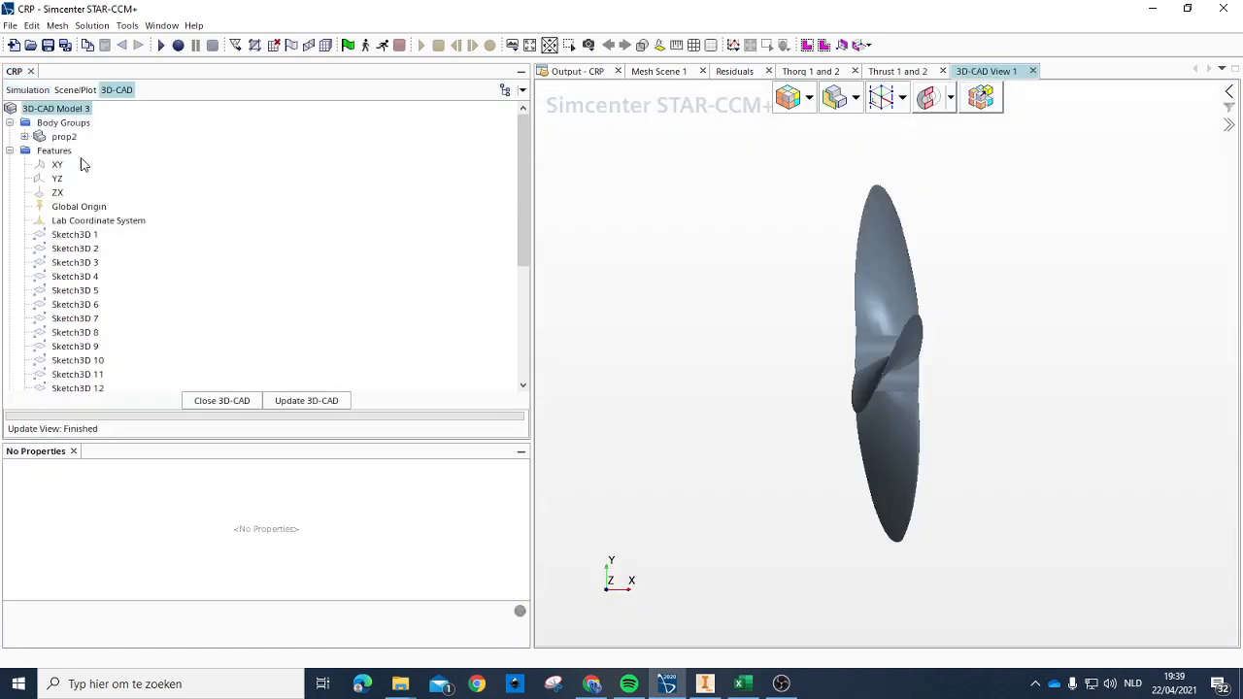
pyautogui.rightClick(60, 113)
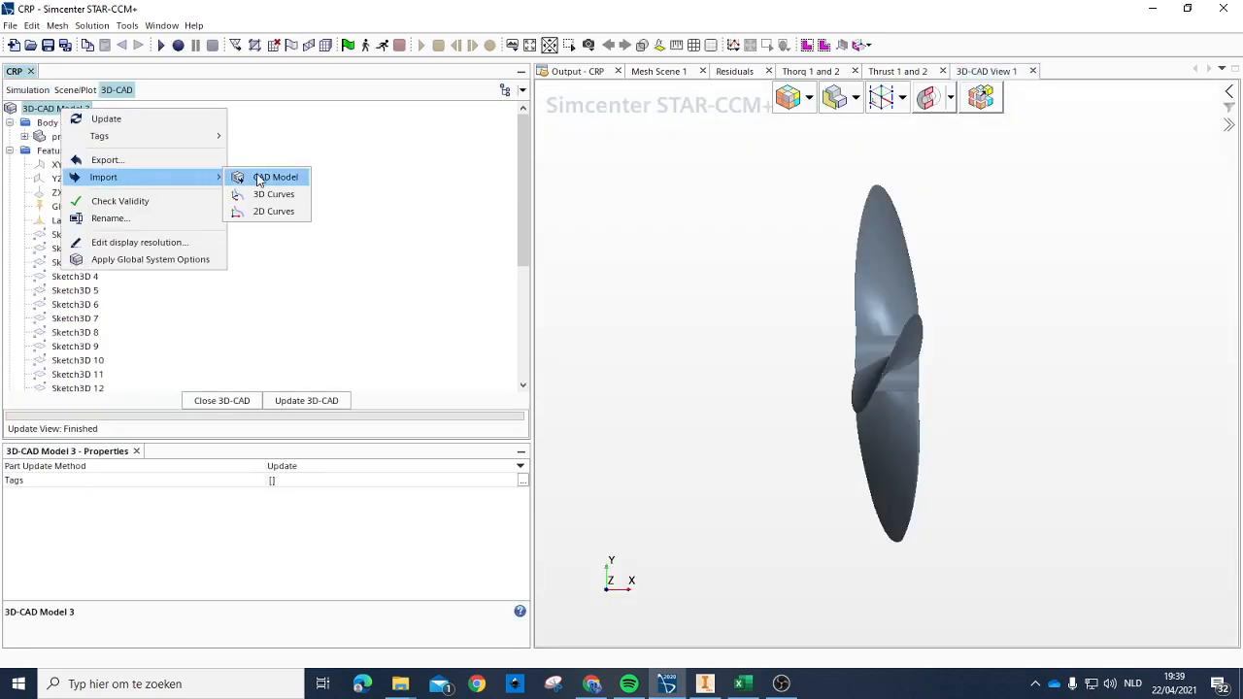
pyautogui.click(270, 181)
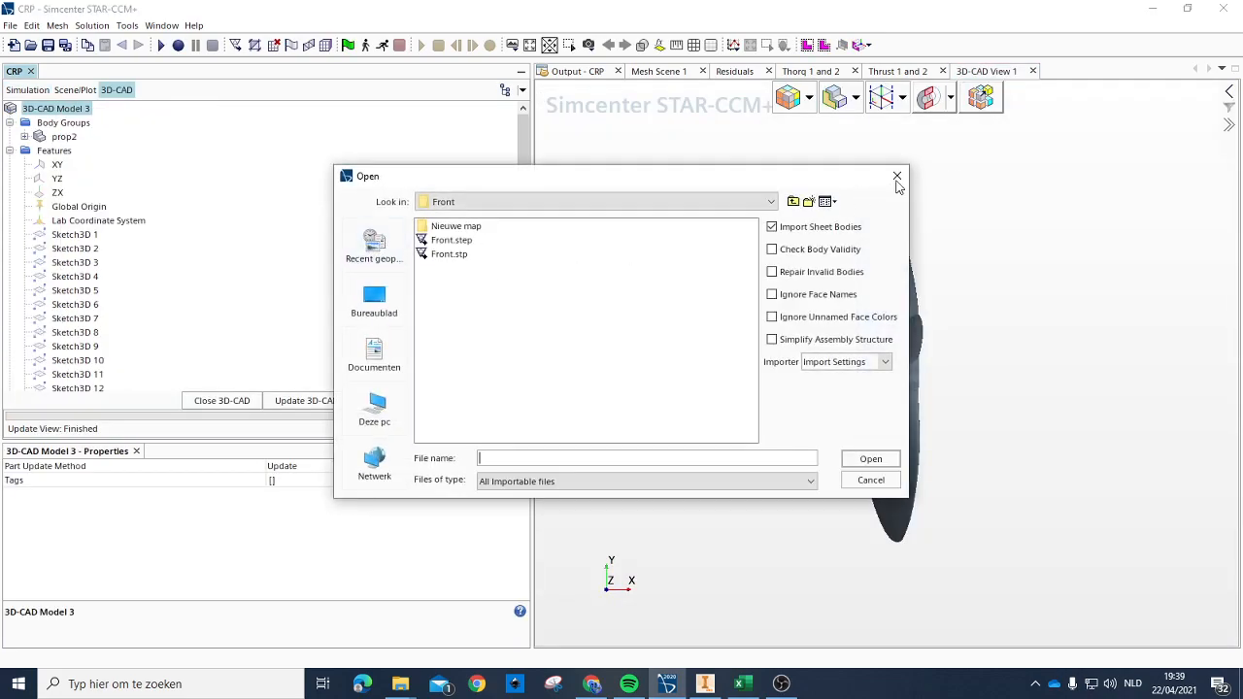
pyautogui.click(896, 176)
# Step: Export the prop2 body as a STEP file named aft into the desktop's Aft folder, then switch to Autodesk Inventor
pyautogui.rightClick(56, 114)
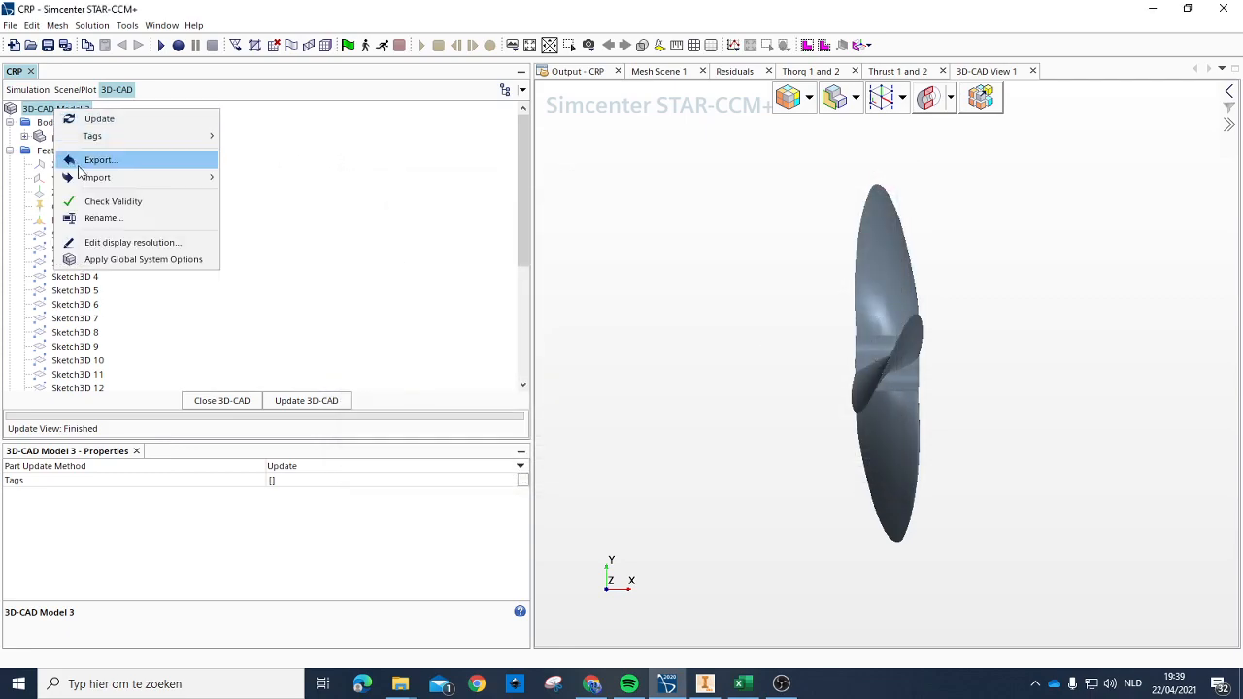
pyautogui.click(45, 141)
pyautogui.rightClick(45, 139)
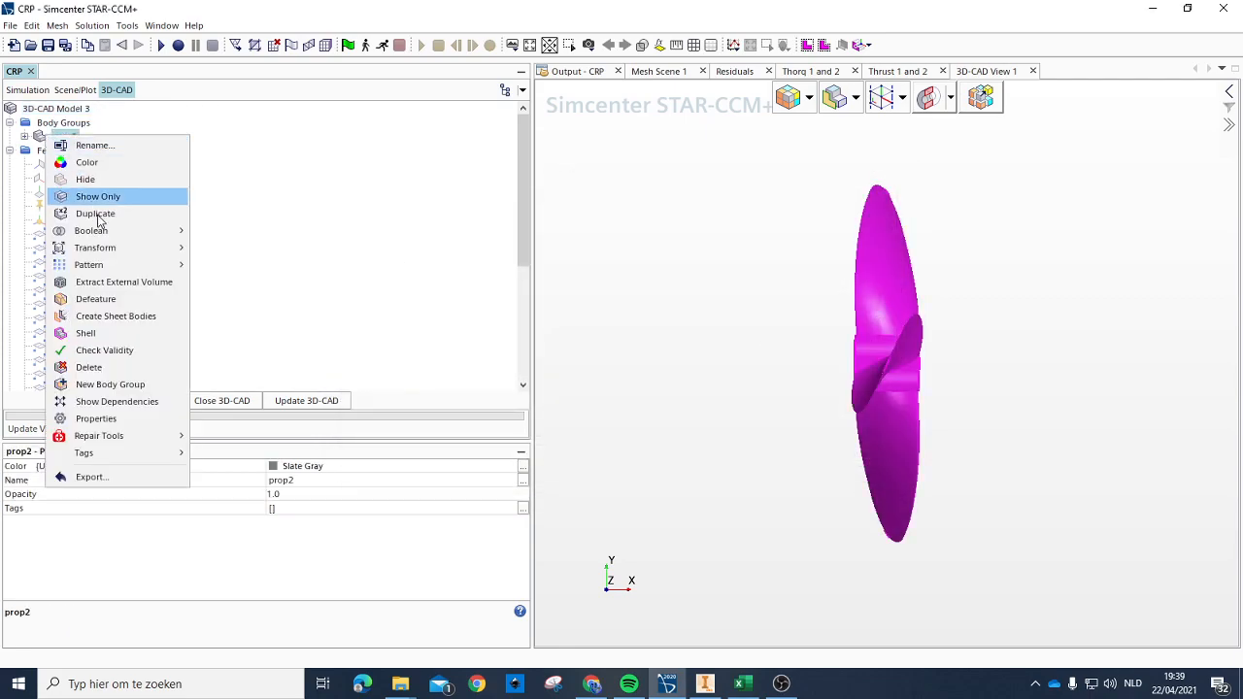
pyautogui.click(111, 478)
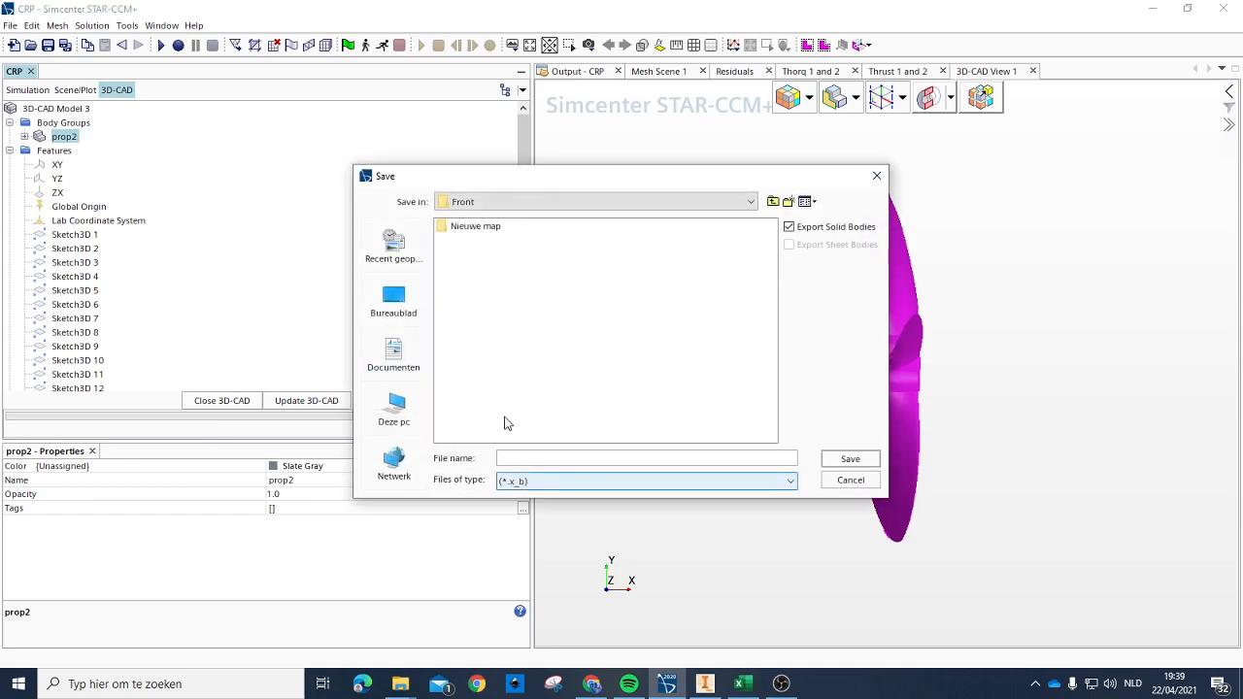
pyautogui.click(393, 299)
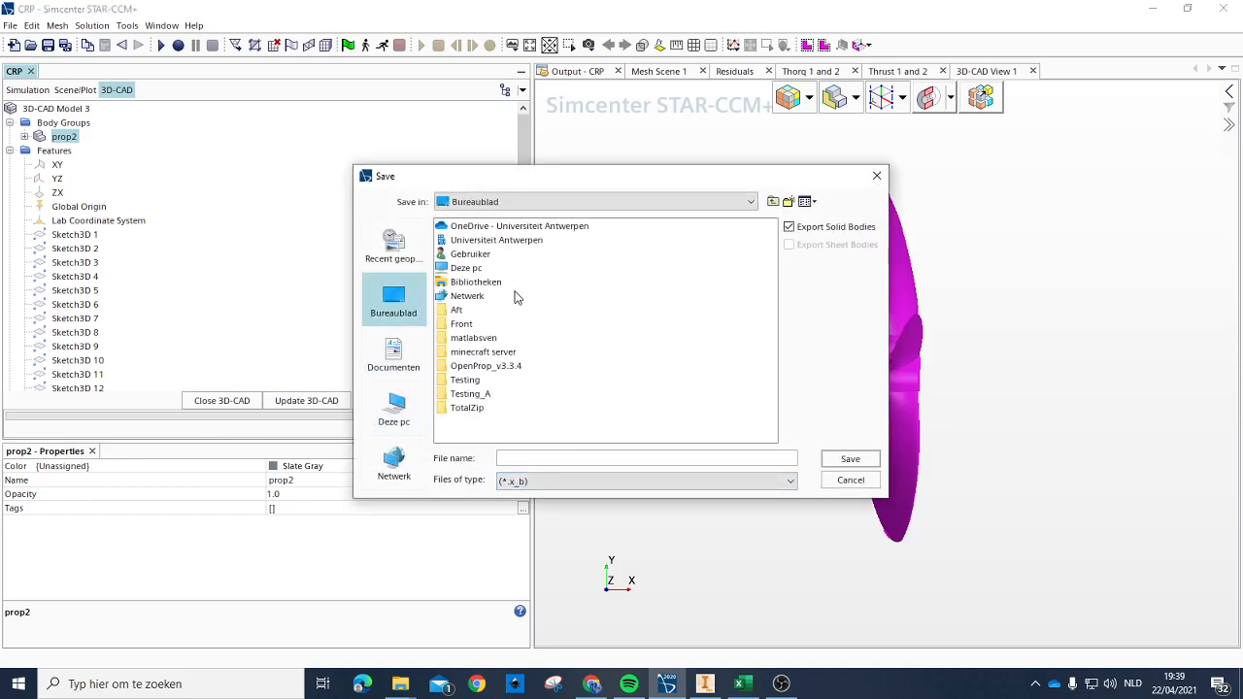
pyautogui.doubleClick(458, 312)
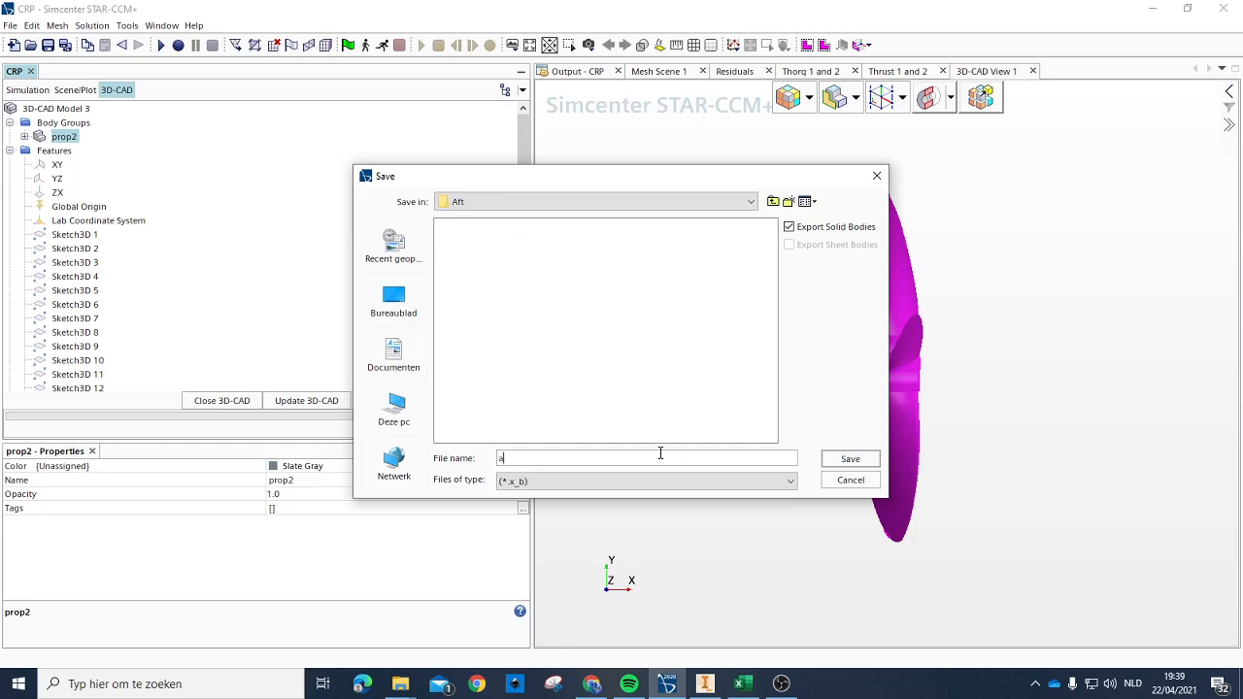
pyautogui.click(554, 482)
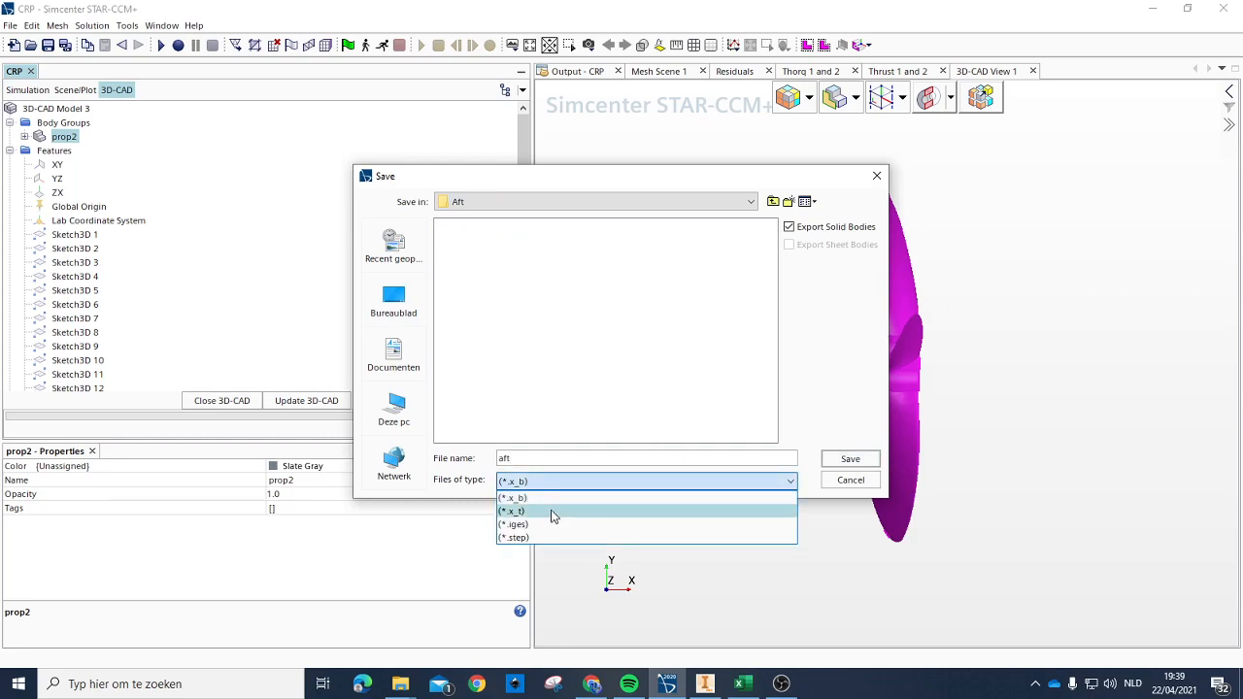
pyautogui.click(548, 539)
pyautogui.click(848, 461)
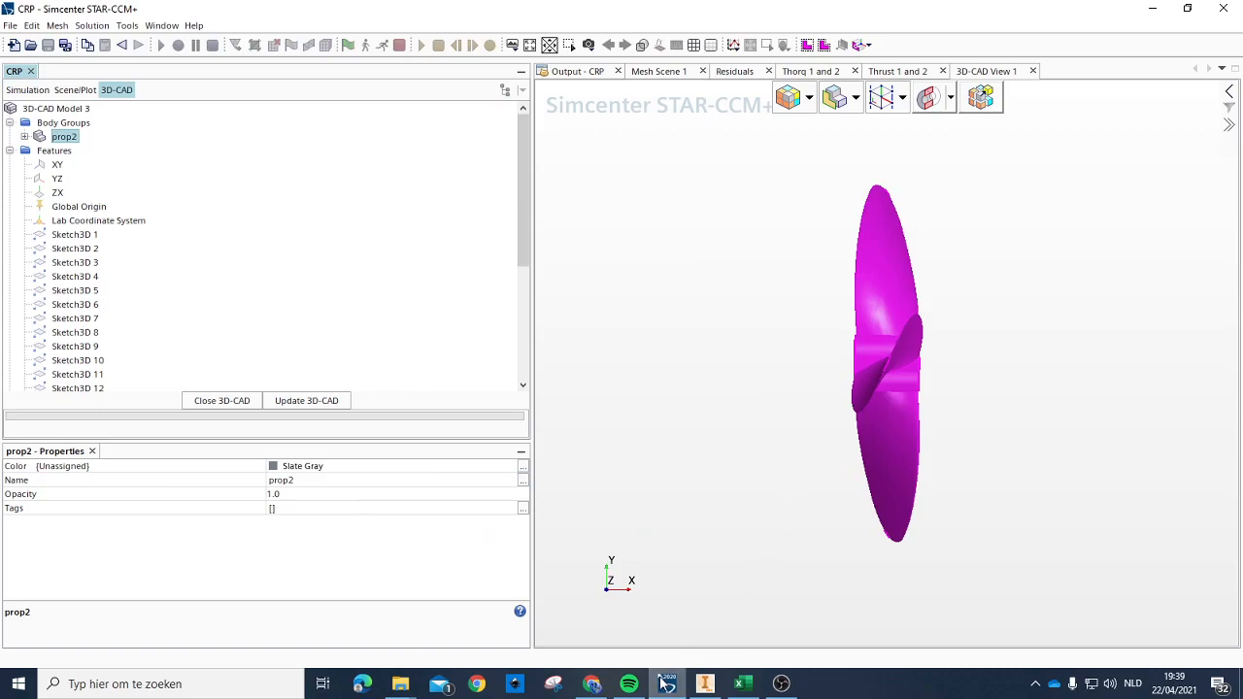
pyautogui.click(705, 684)
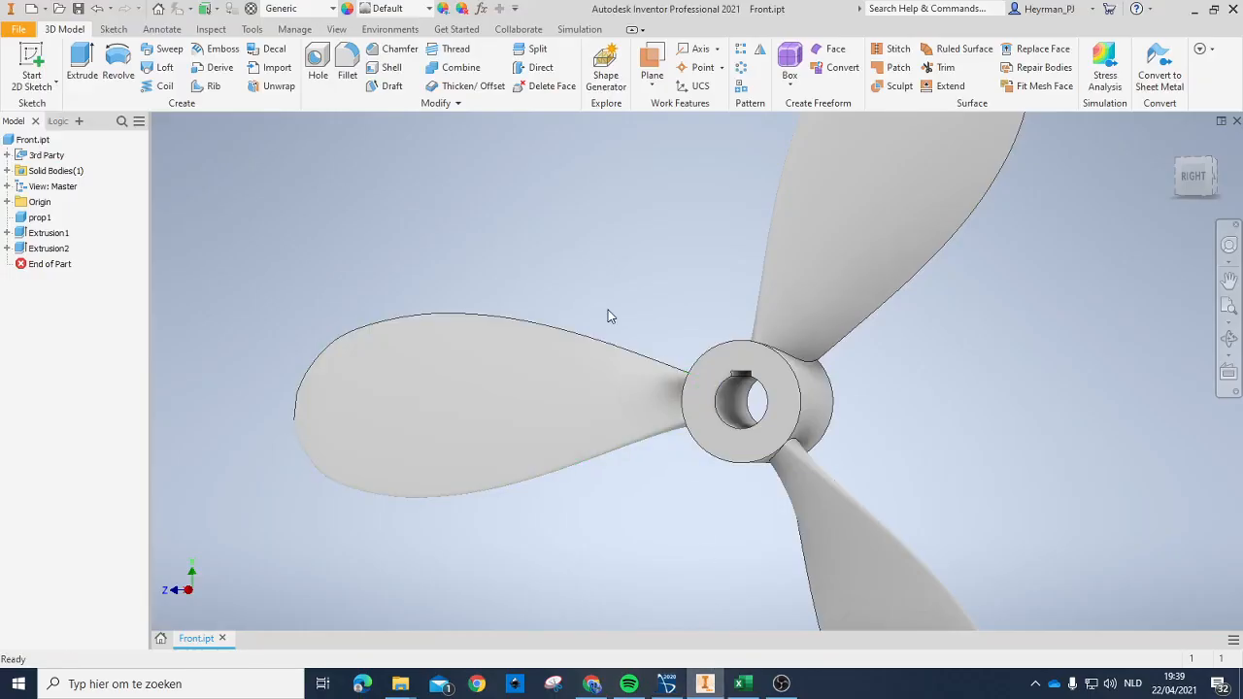
pyautogui.click(19, 29)
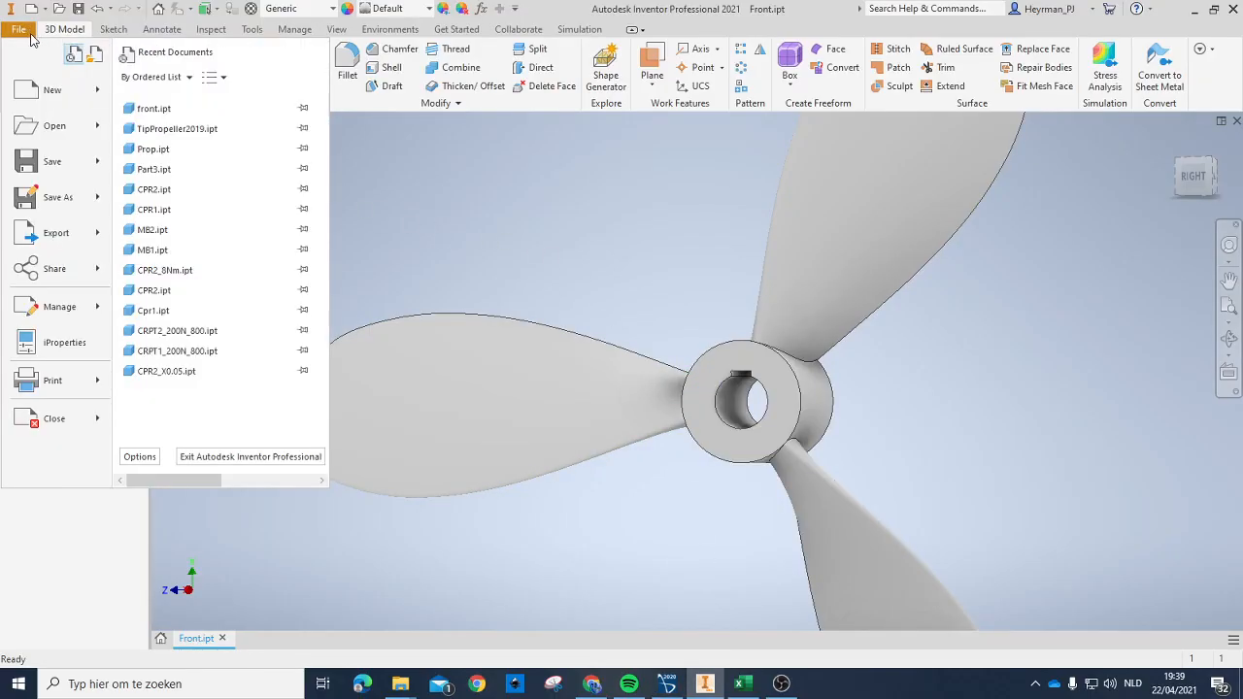
pyautogui.click(64, 91)
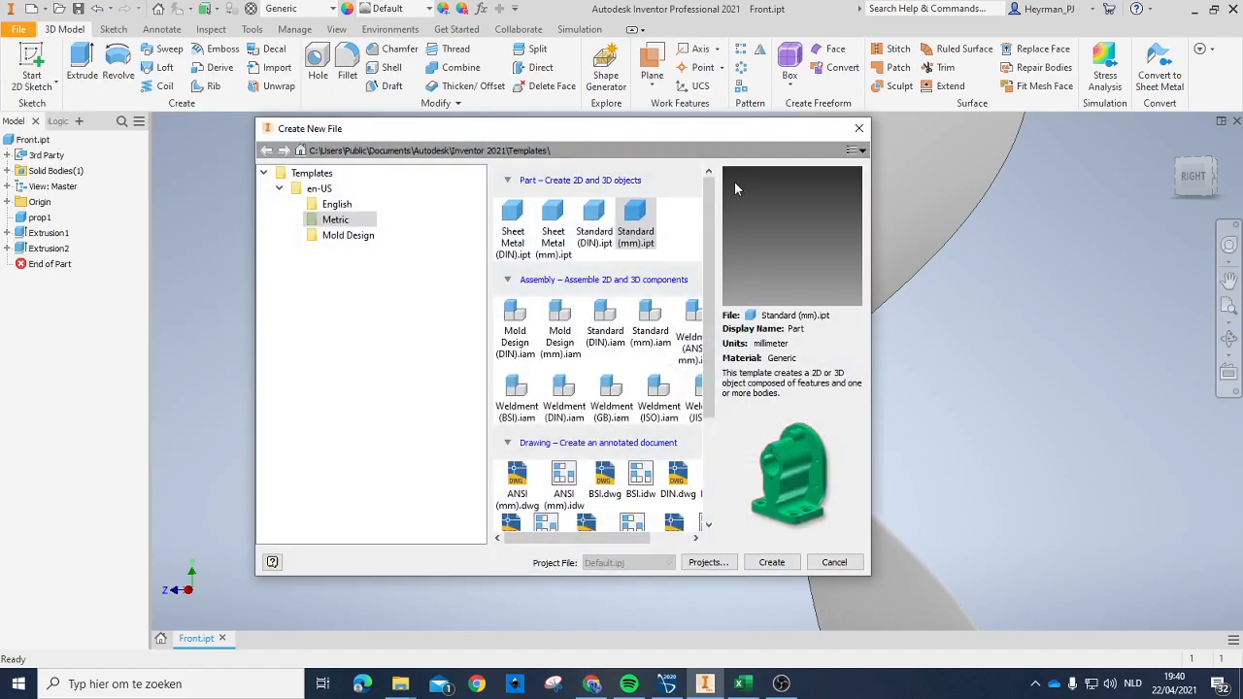
pyautogui.press('Escape')
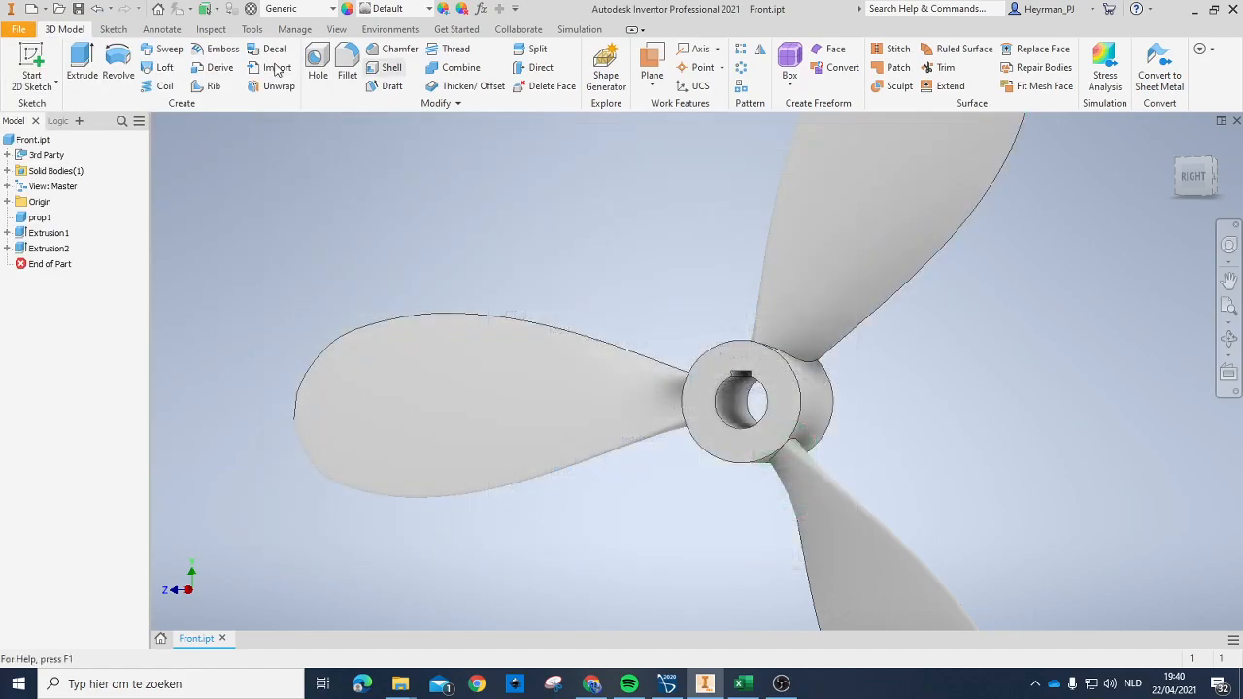
# Step: Open aft.step from the desktop's Aft folder and import it with the Convert Model option
pyautogui.click(18, 29)
pyautogui.click(43, 126)
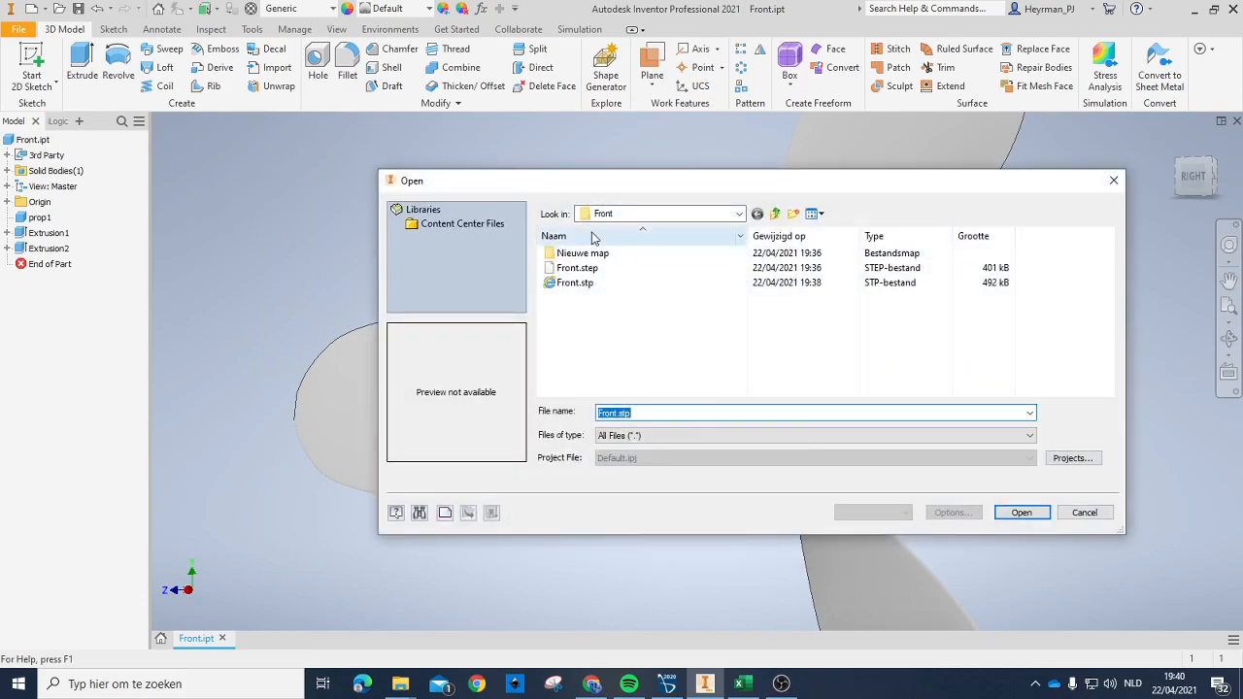
pyautogui.click(774, 214)
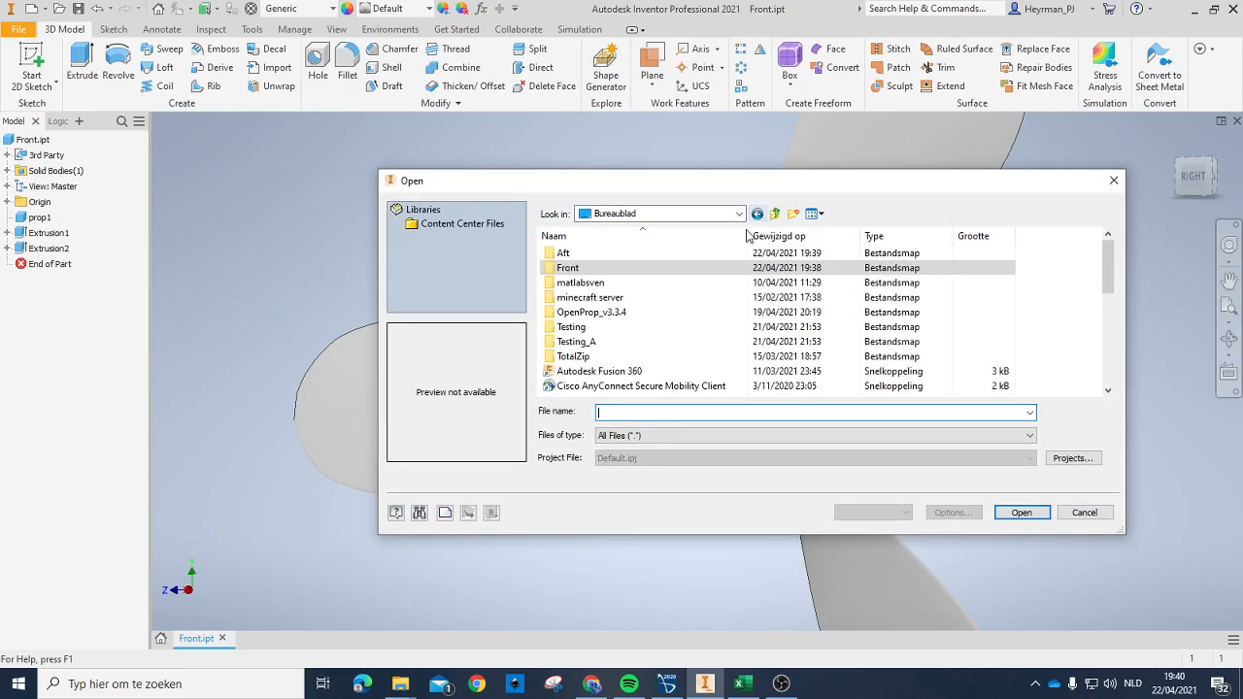
pyautogui.doubleClick(565, 252)
pyautogui.click(571, 253)
pyautogui.click(1027, 516)
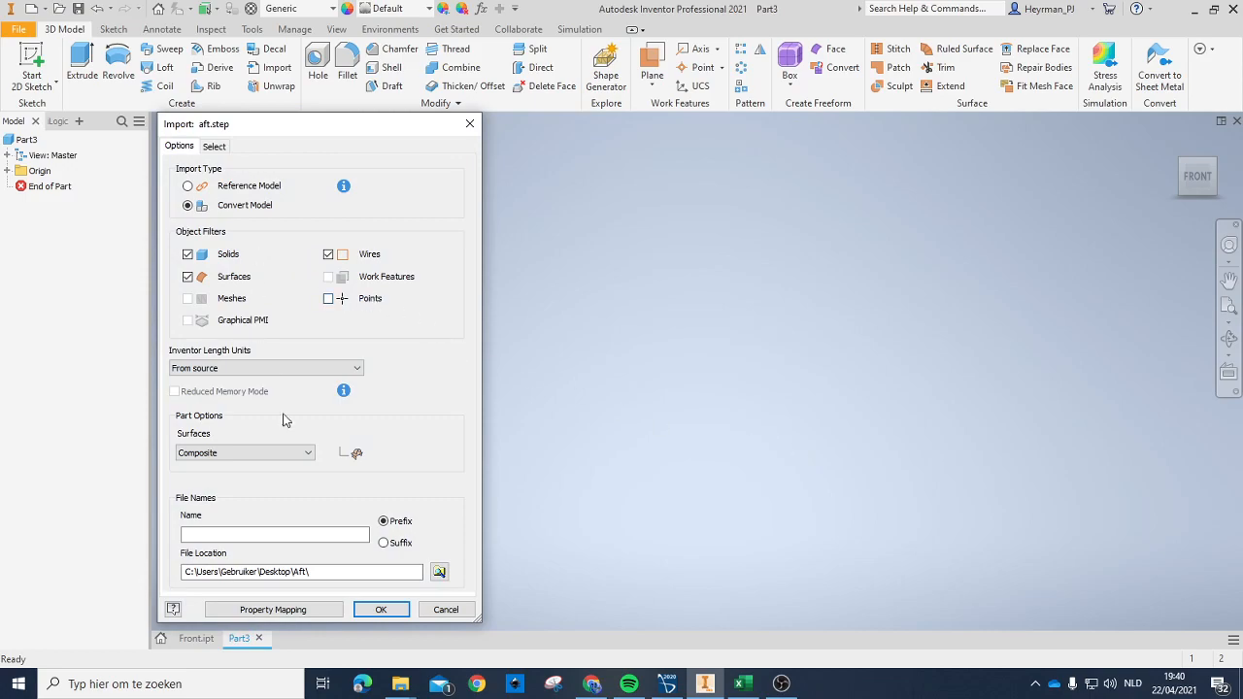
pyautogui.click(382, 610)
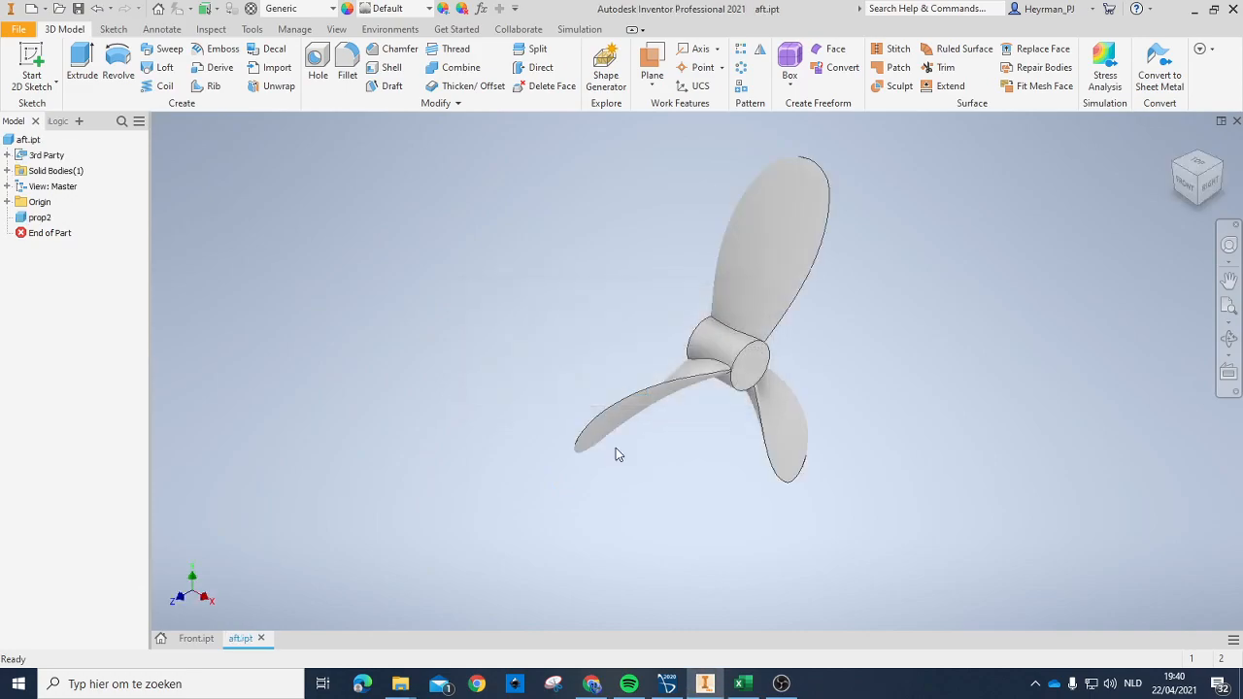
# Step: Start a 2D sketch on the hub's flat end face and draw a 16 mm diameter circle centred on the origin
pyautogui.click(32, 63)
pyautogui.click(747, 365)
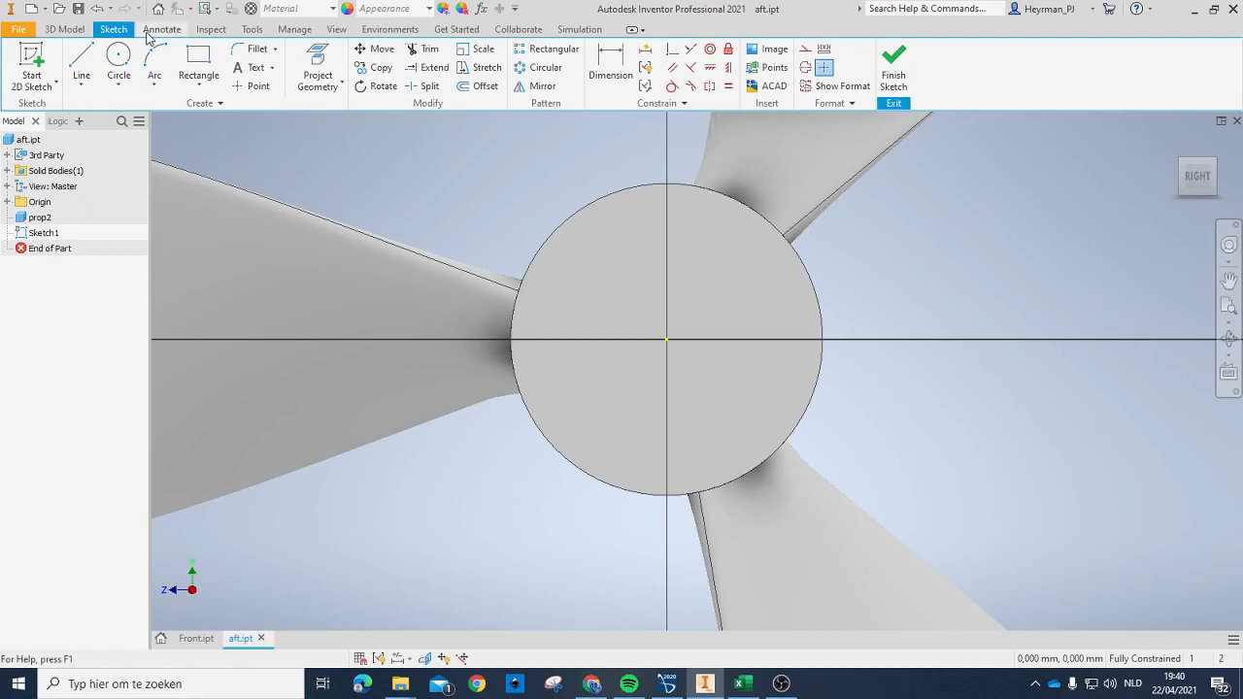
pyautogui.click(119, 58)
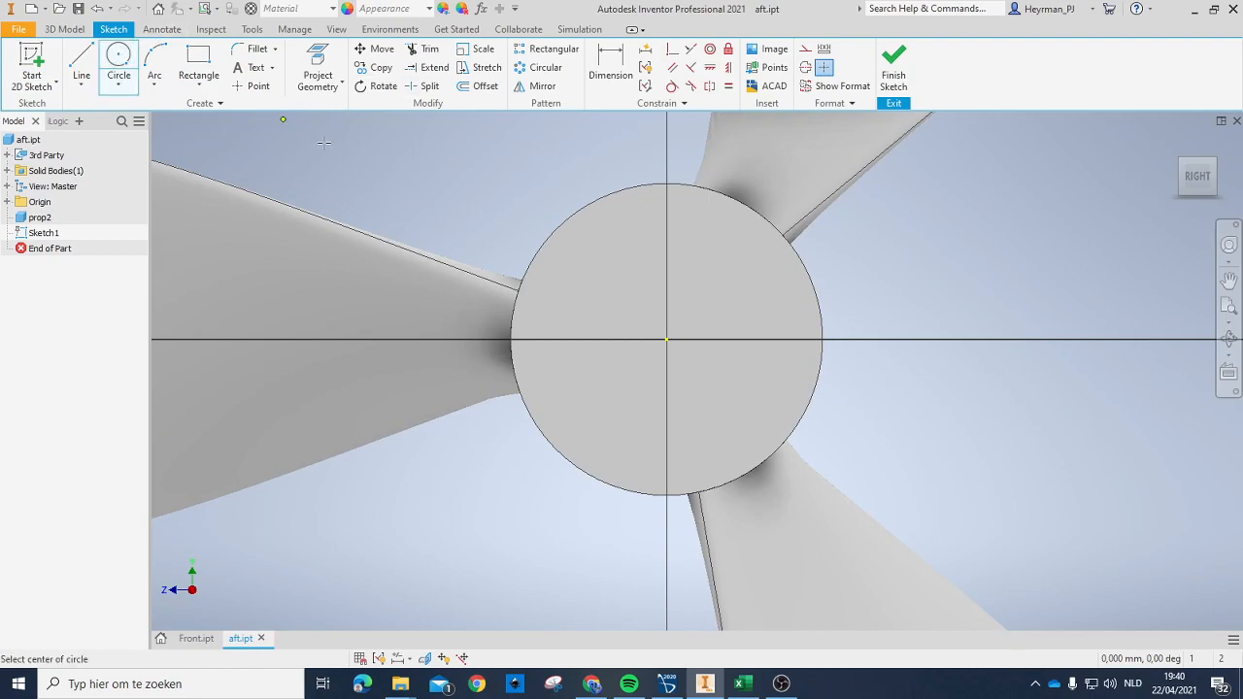
pyautogui.click(666, 340)
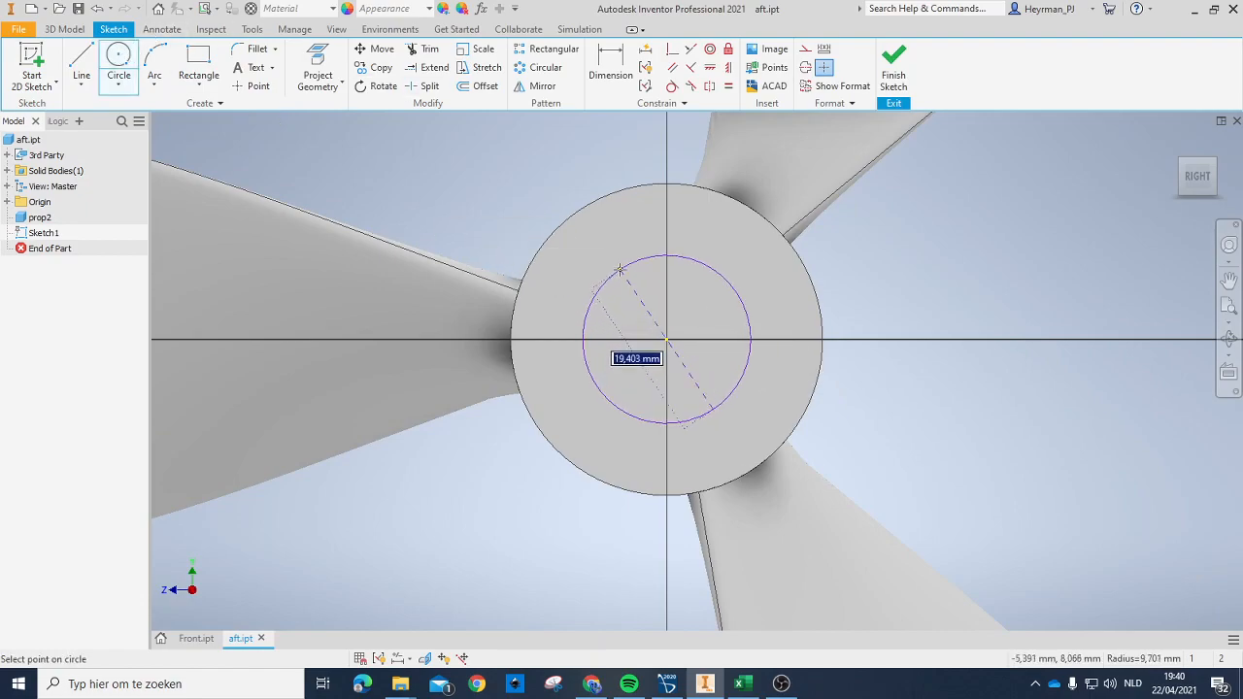
pyautogui.write('16')
pyautogui.press('Return')
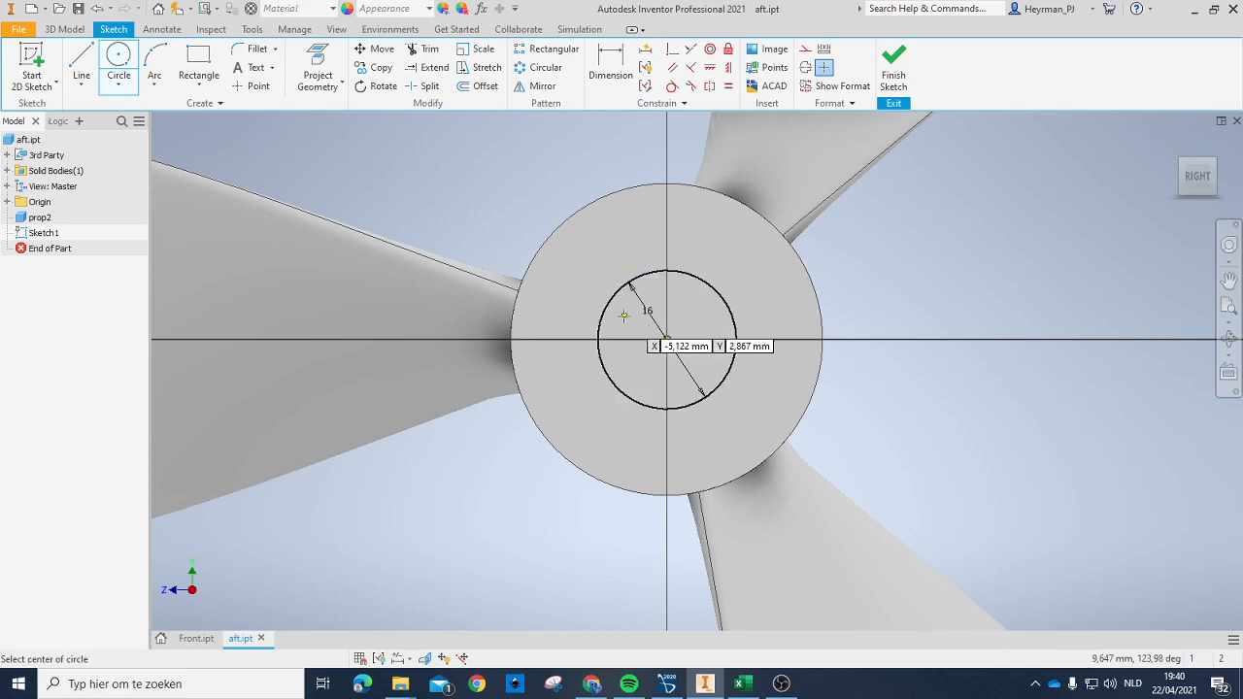
# Step: Draw a rectangle from the circle's centre up past its upper edge, dimensioned 3 mm wide and 9 mm high
pyautogui.click(198, 64)
pyautogui.click(667, 340)
pyautogui.click(631, 246)
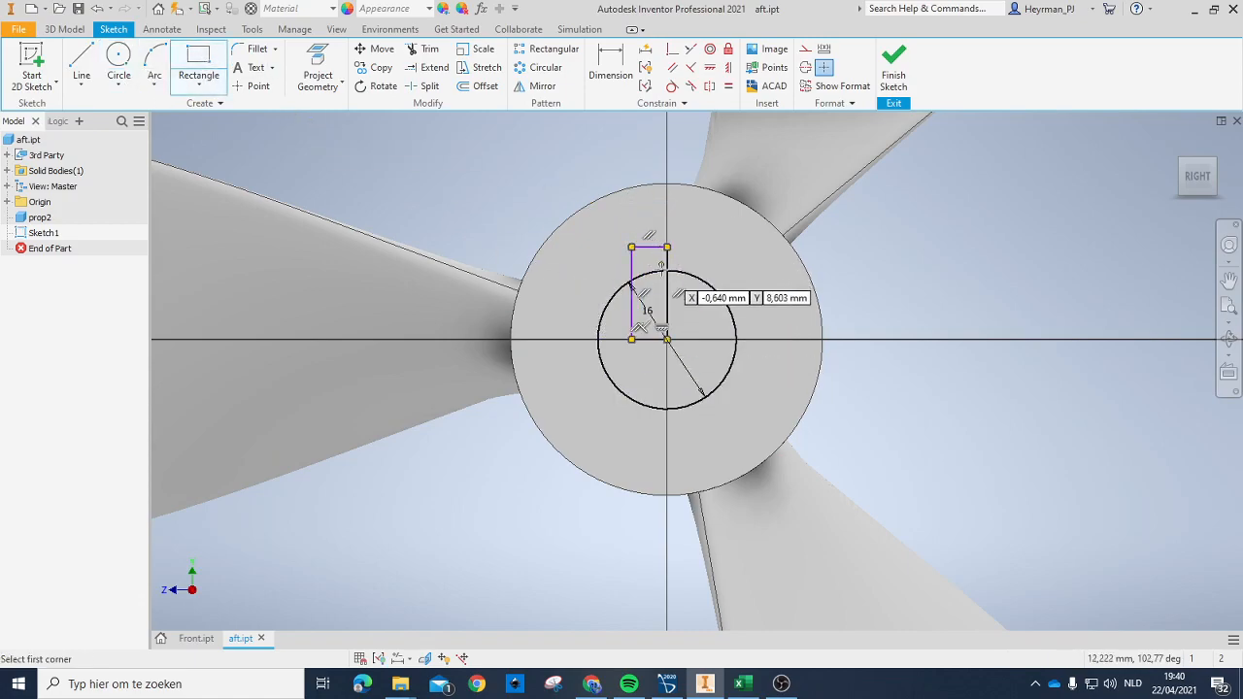
pyautogui.click(611, 64)
pyautogui.click(651, 251)
pyautogui.click(653, 237)
pyautogui.write('3')
pyautogui.press('Return')
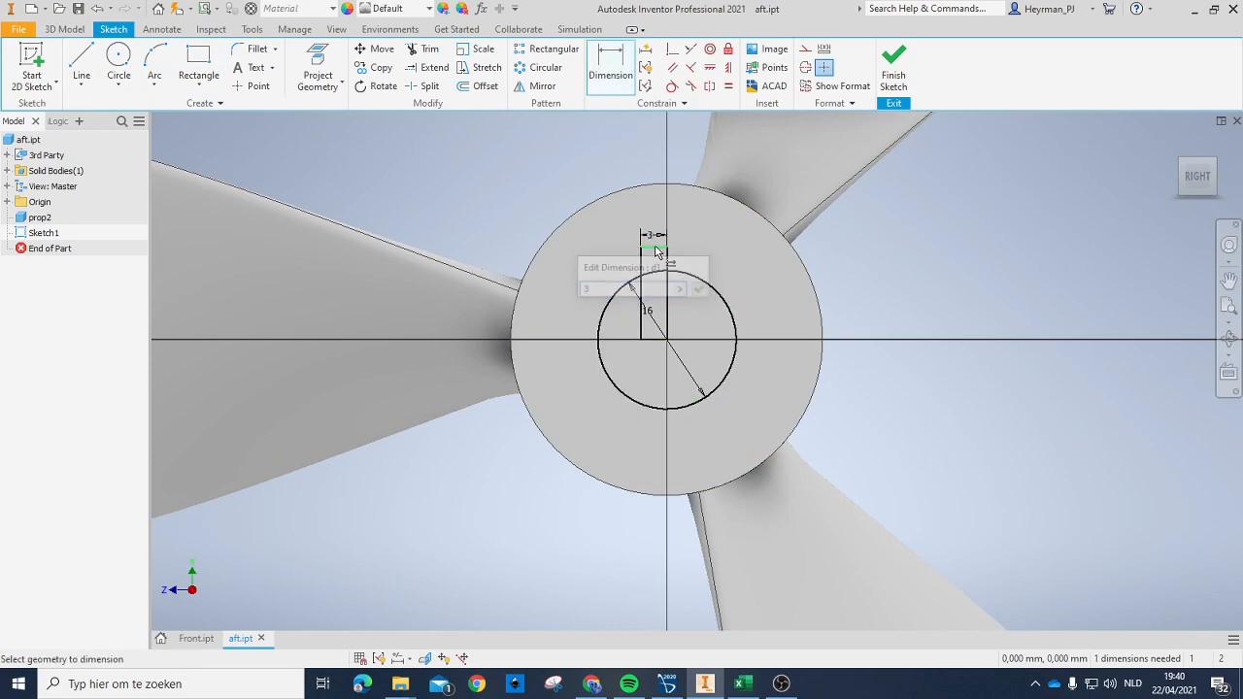
pyautogui.click(641, 285)
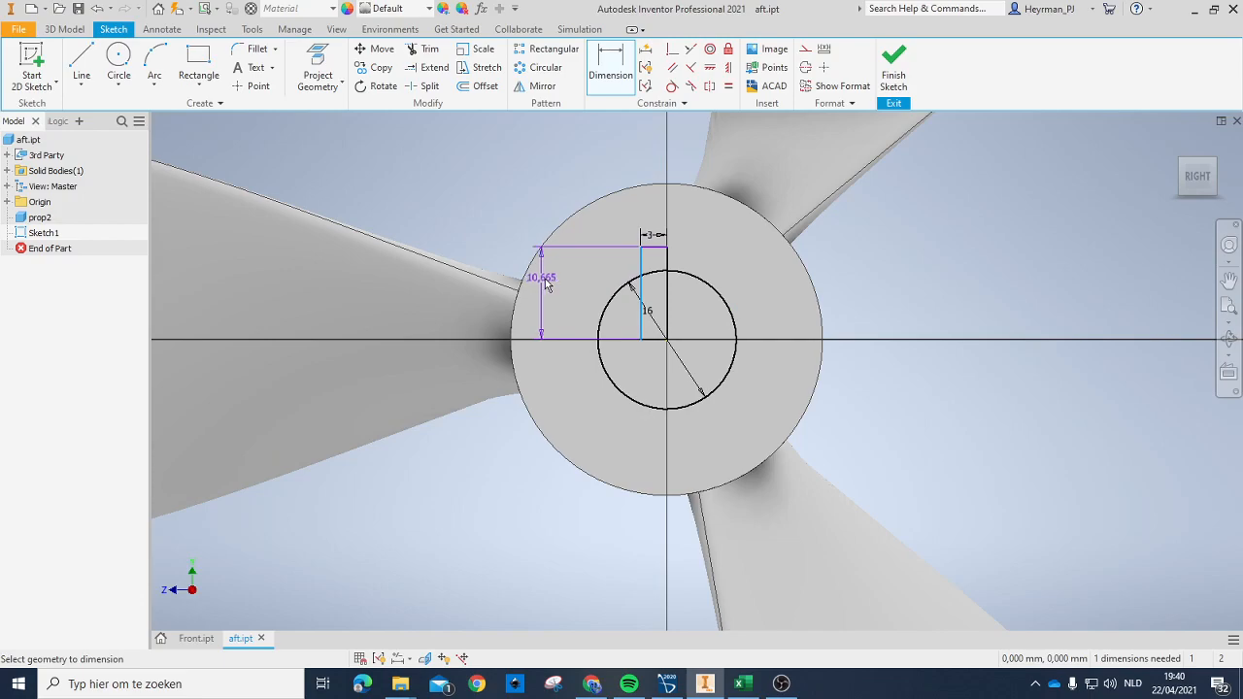
pyautogui.click(567, 283)
pyautogui.write('9')
pyautogui.press('Return')
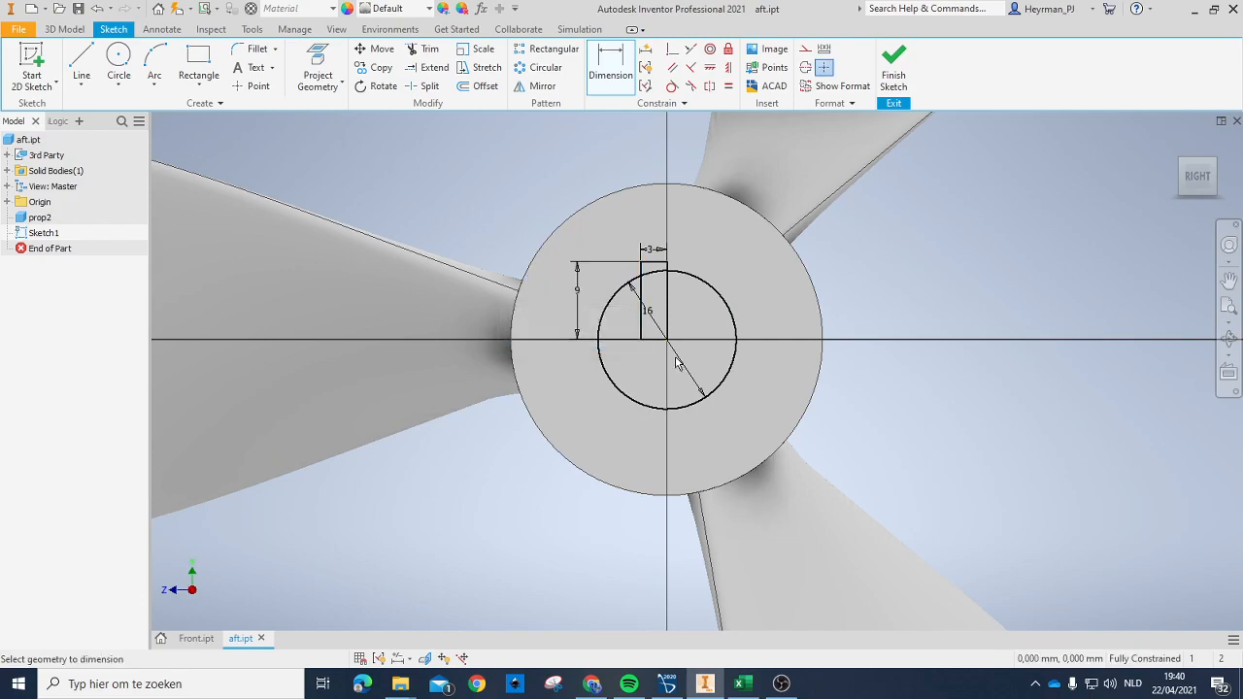
# Step: Mirror the keyway rectangle about its vertical side through the circle's centre and finish the sketch
pyautogui.scroll(5, 672, 280)
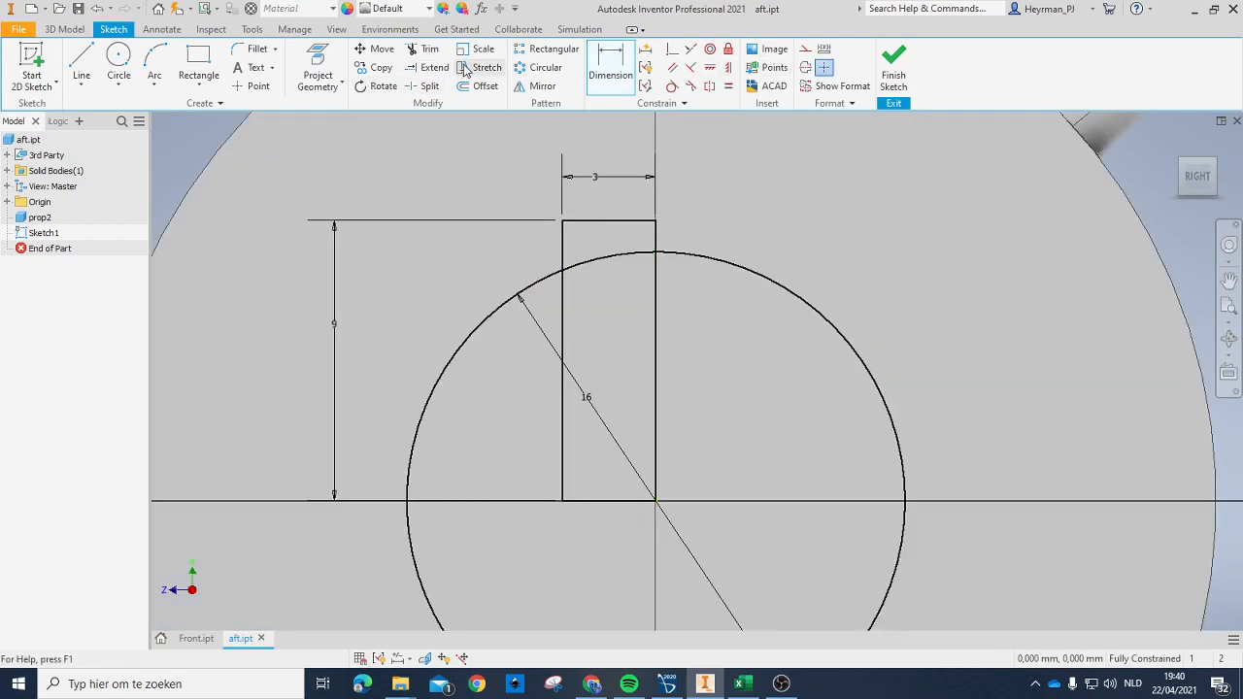
pyautogui.click(540, 85)
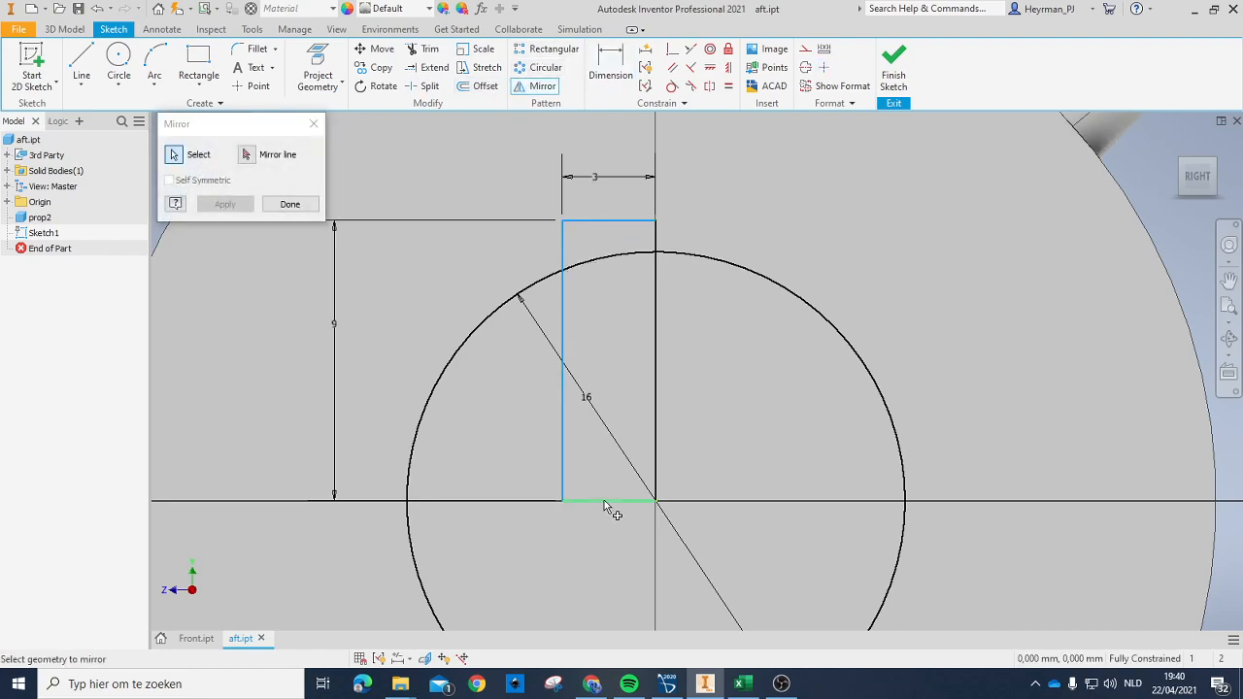
pyautogui.click(656, 348)
pyautogui.click(255, 157)
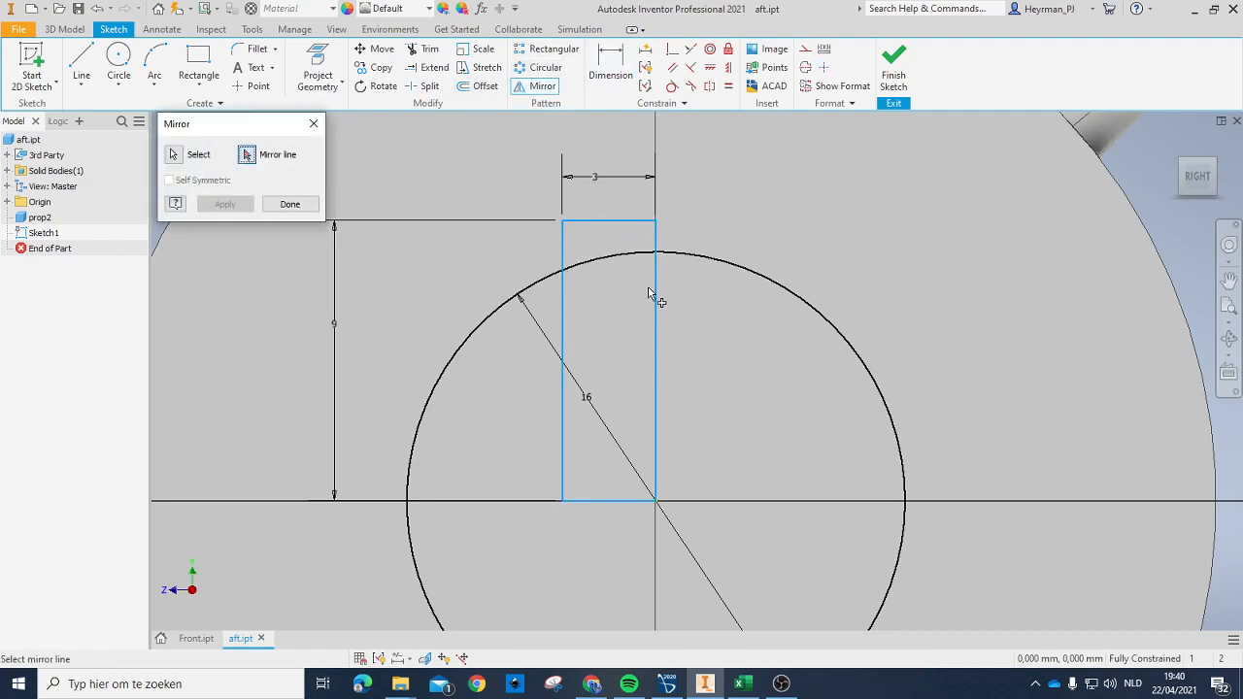
pyautogui.click(656, 301)
pyautogui.click(224, 204)
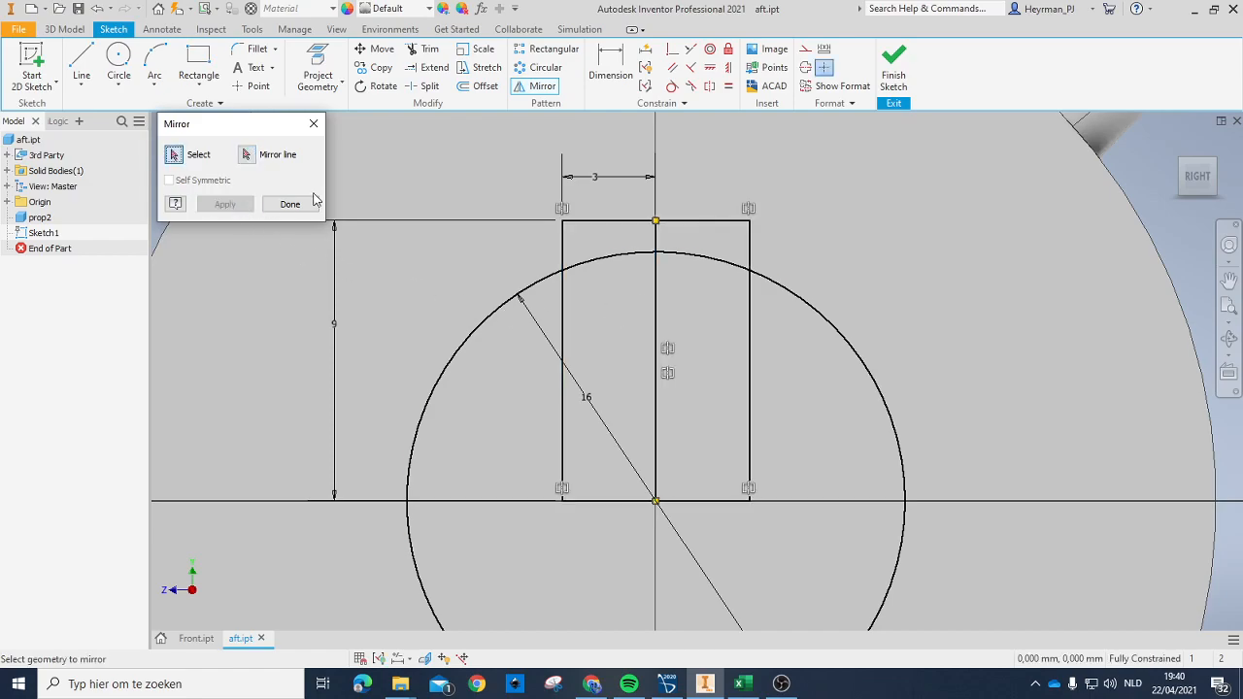
pyautogui.click(900, 75)
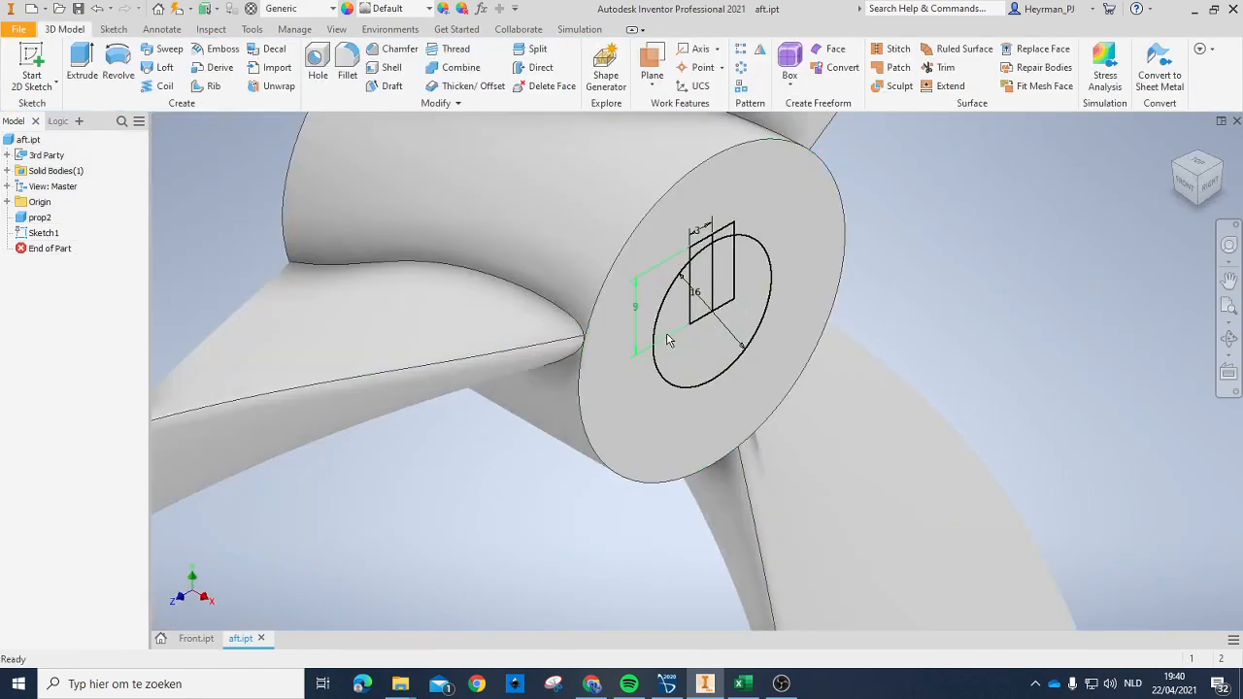
# Step: Extrude the circle and keyway profiles as a cut through the whole hub, with the direction flipped into the body
pyautogui.press('e')
pyautogui.click(730, 324)
pyautogui.click(707, 269)
pyautogui.click(722, 275)
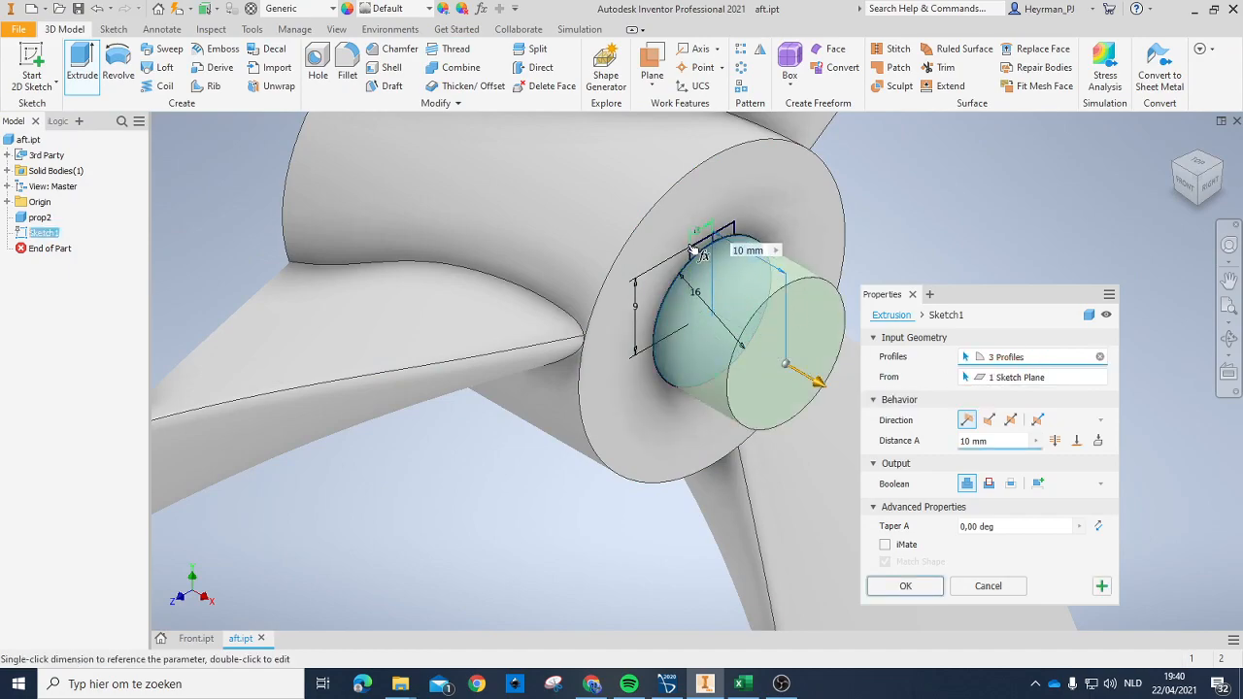
pyautogui.scroll(-3, 706, 248)
pyautogui.scroll(-2, 708, 248)
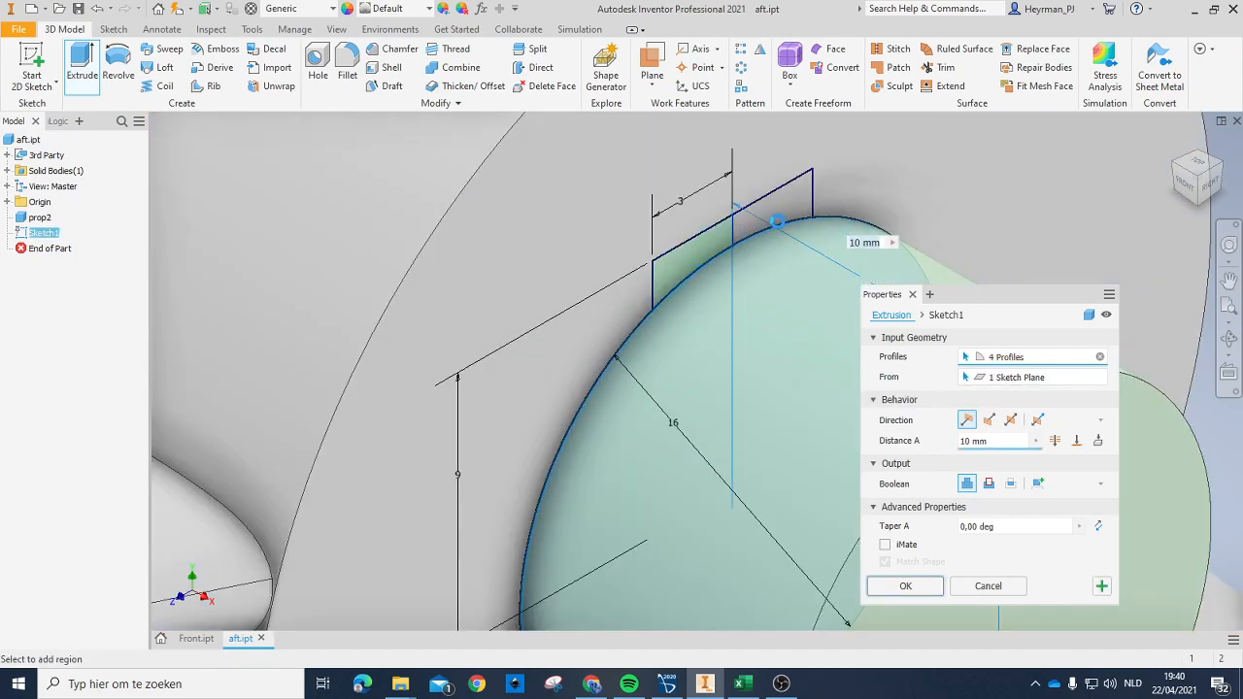
pyautogui.click(788, 220)
pyautogui.click(787, 208)
pyautogui.click(988, 419)
pyautogui.click(1056, 441)
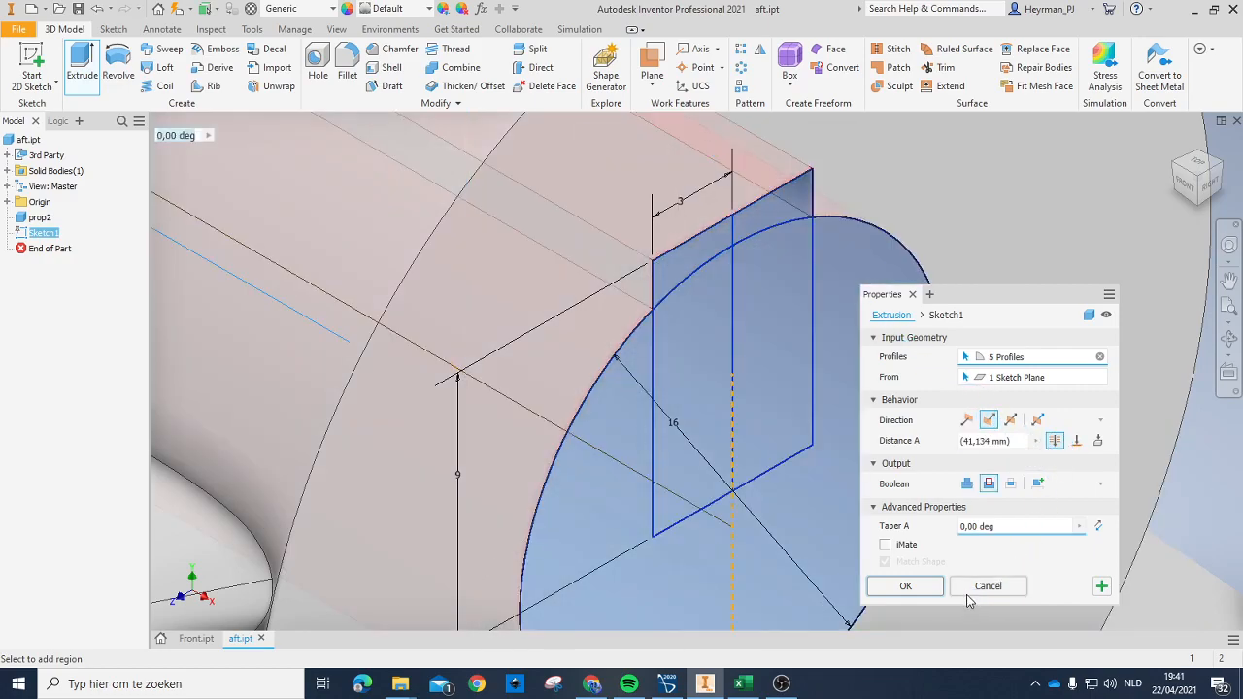
pyautogui.click(905, 585)
pyautogui.scroll(10, 649, 410)
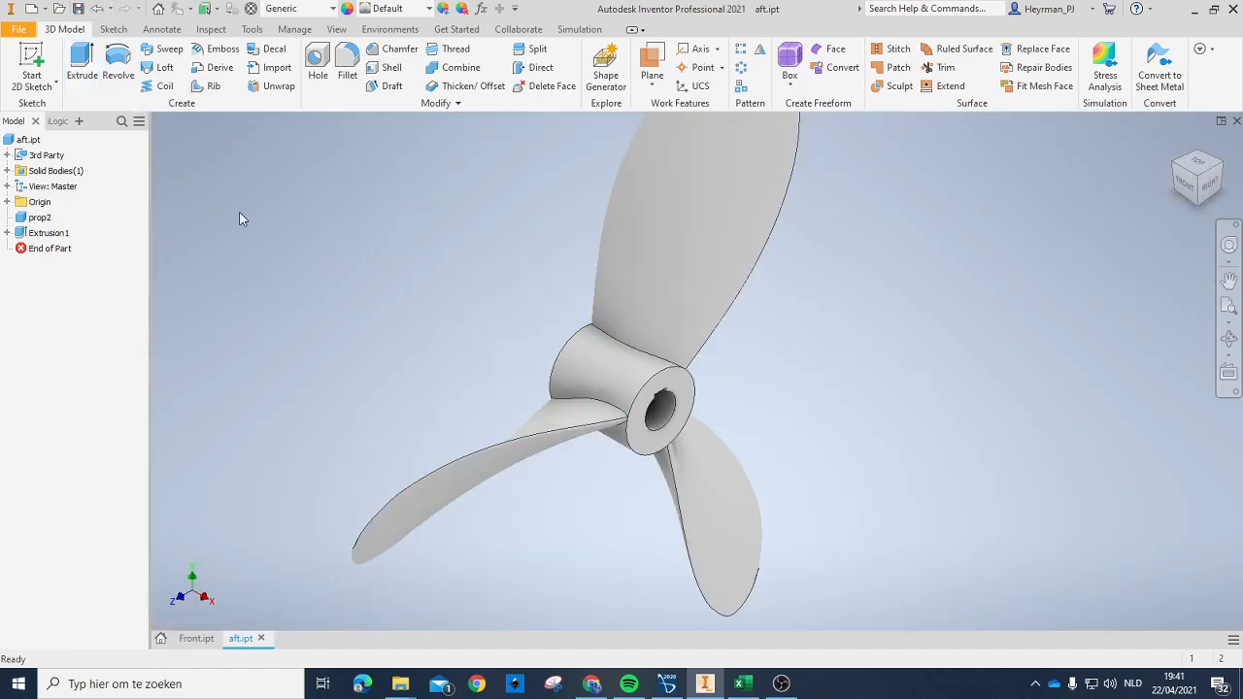
# Step: Export the bored aft propeller as the STEP file aft.stp in the Aft folder
pyautogui.click(18, 29)
pyautogui.moveTo(73, 233)
pyautogui.click(199, 248)
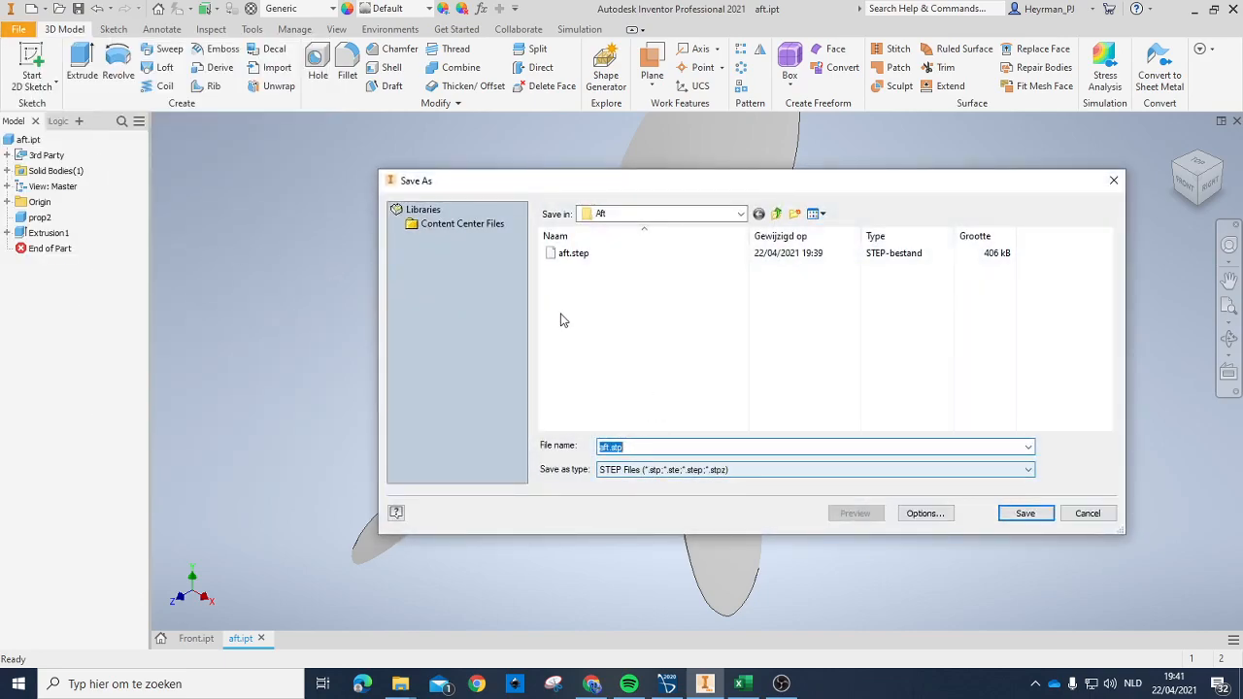
pyautogui.click(1015, 513)
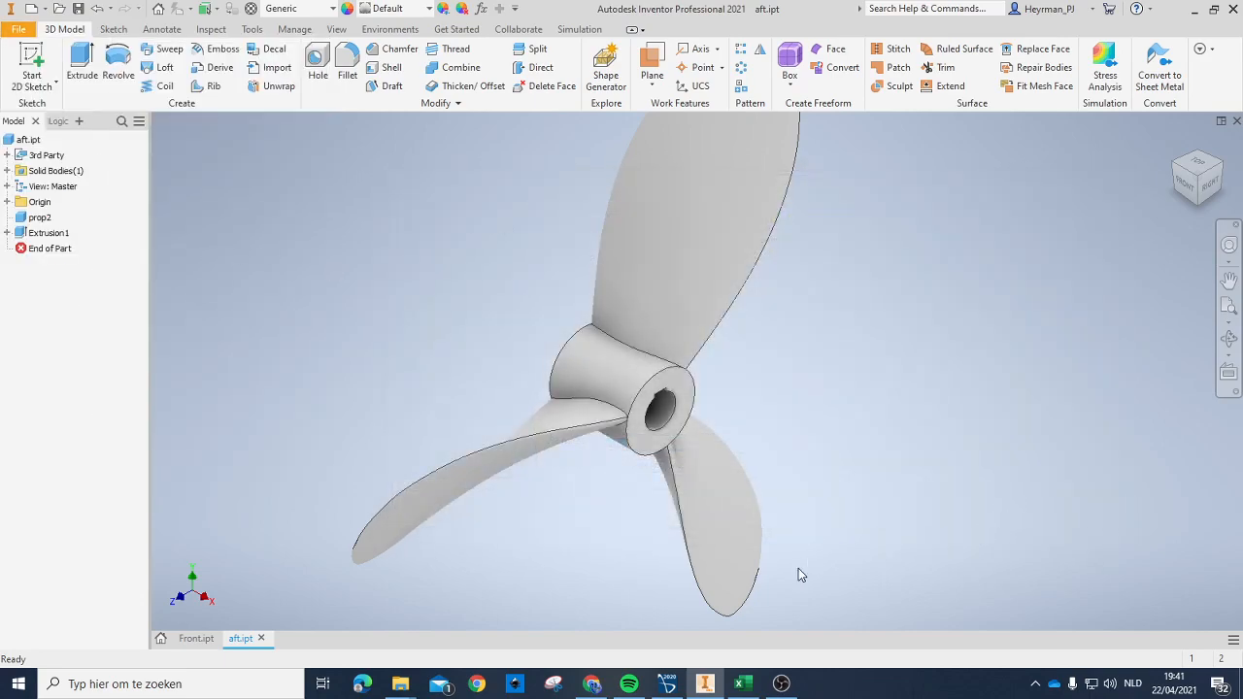
# Step: Switch to STAR-CCM+ and import aft.stp from the Aft folder into 3D-CAD Model 3 with body validity checking and invalid-body repair enabled, closing 3D-CAD
pyautogui.click(667, 684)
pyautogui.click(41, 108)
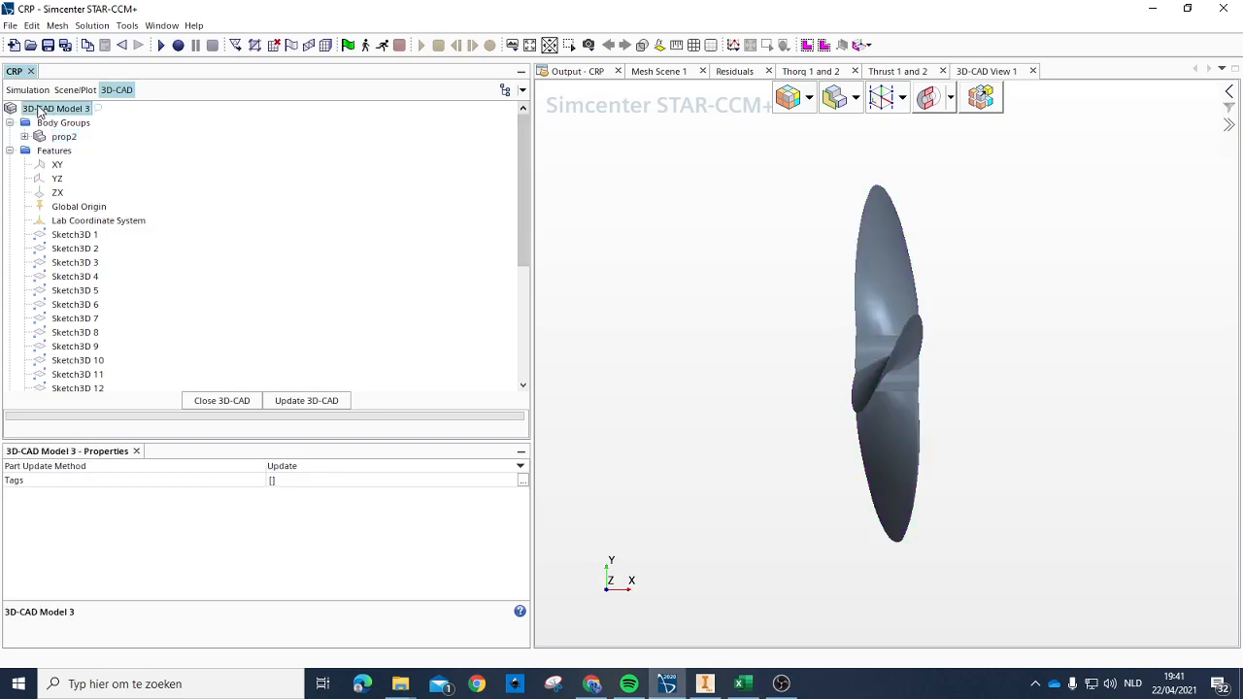
pyautogui.rightClick(41, 108)
pyautogui.click(255, 174)
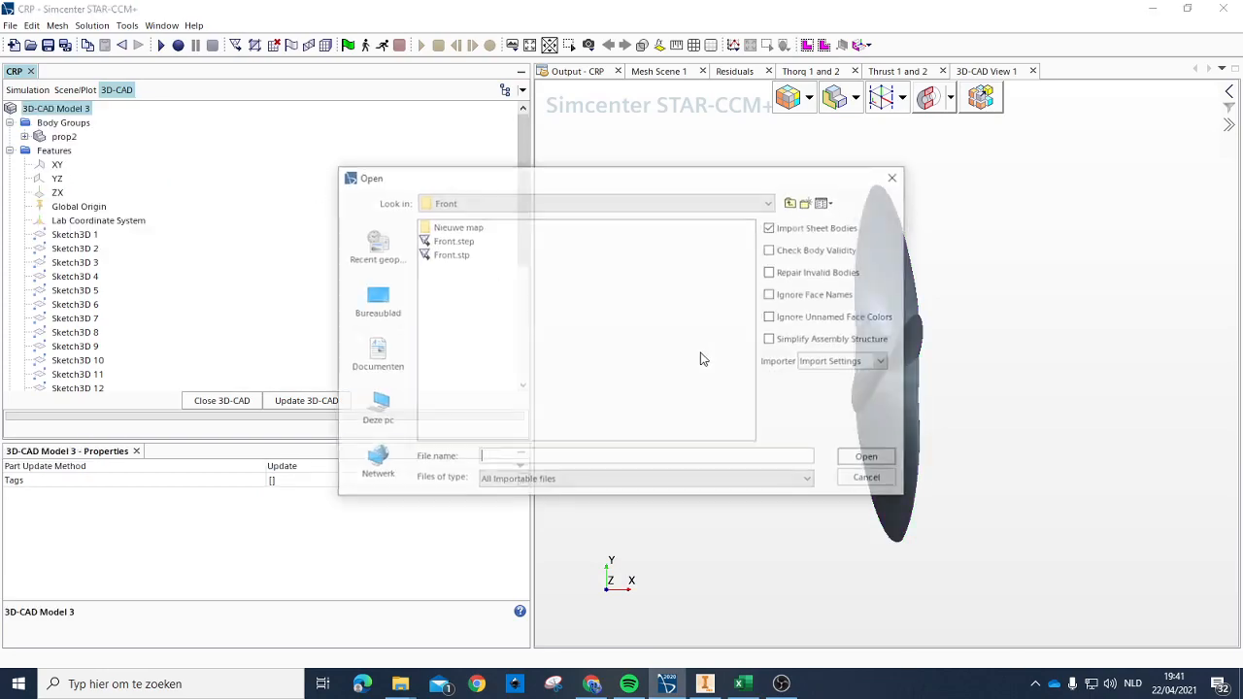
pyautogui.click(793, 201)
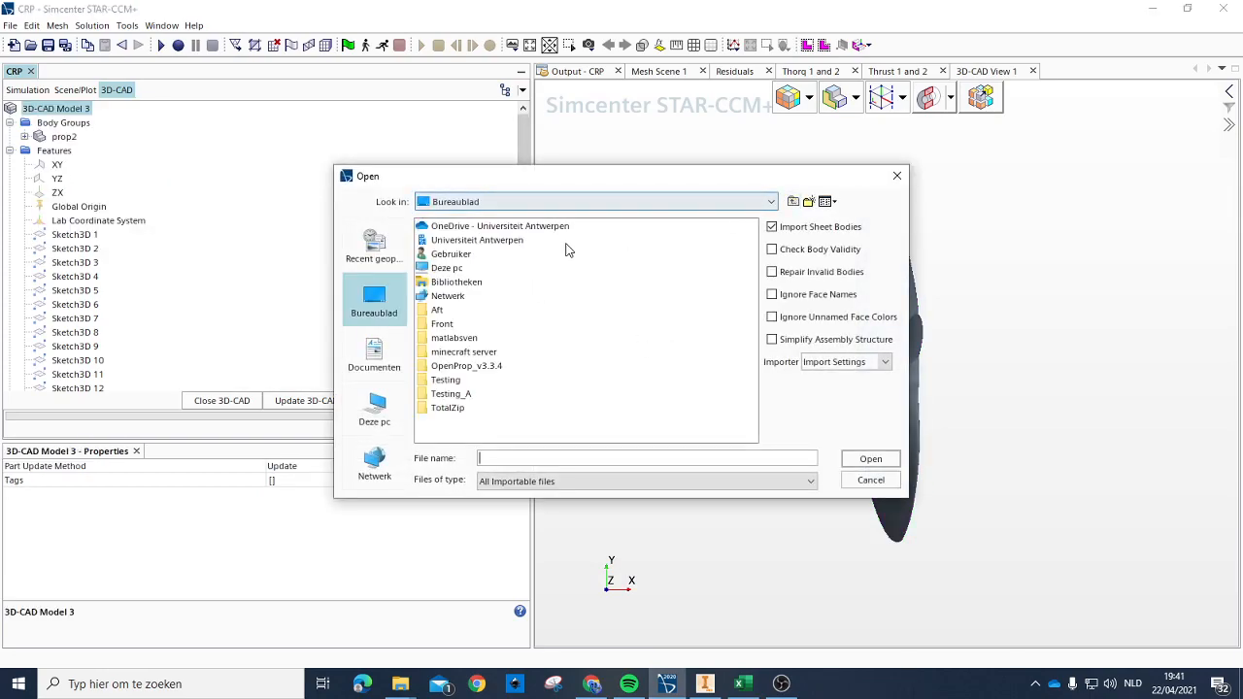
pyautogui.doubleClick(437, 311)
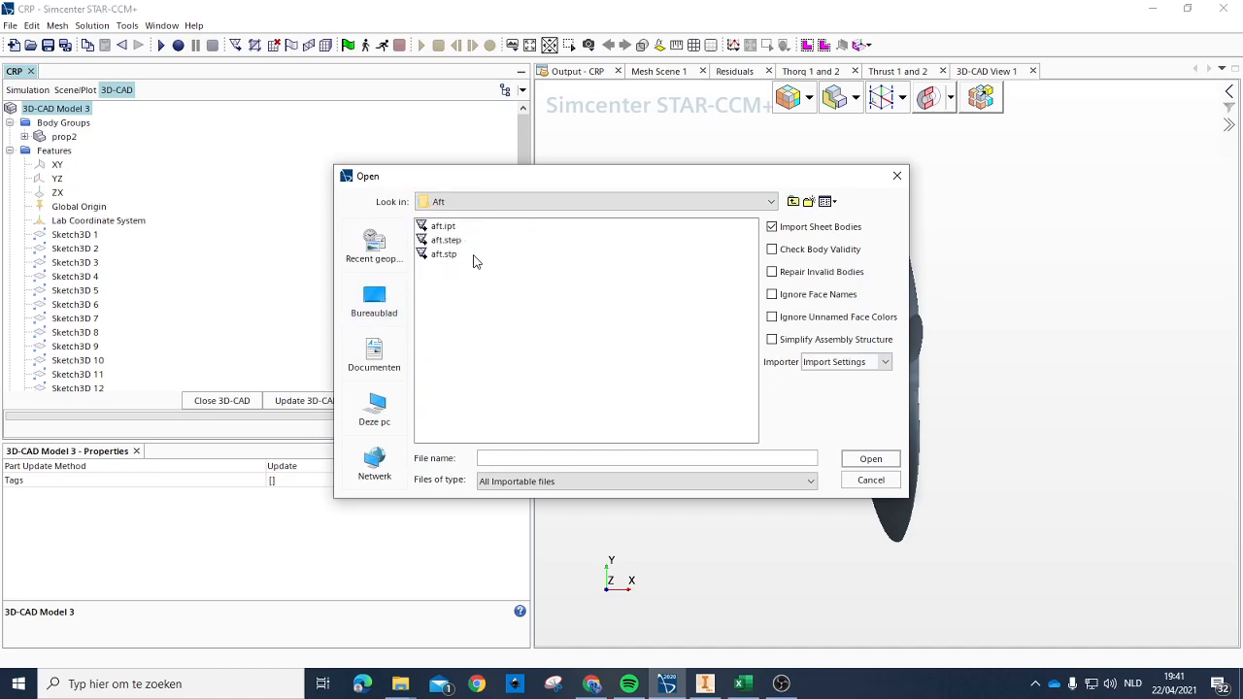
pyautogui.click(444, 257)
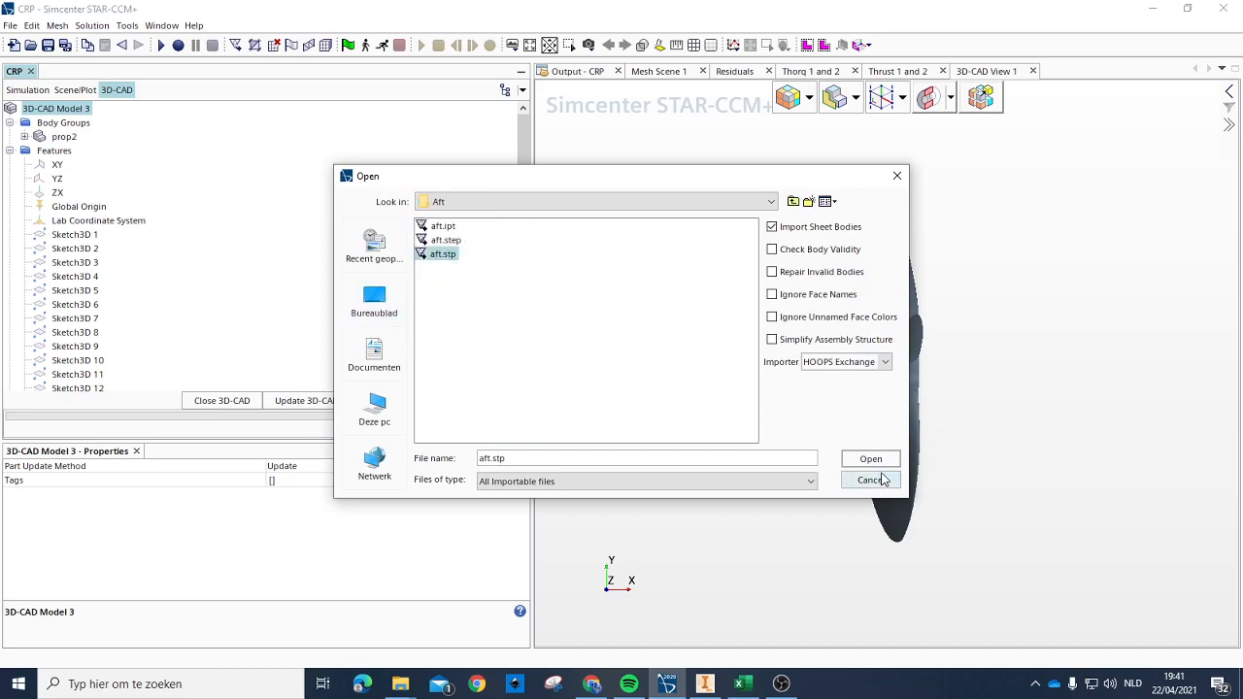
pyautogui.click(783, 252)
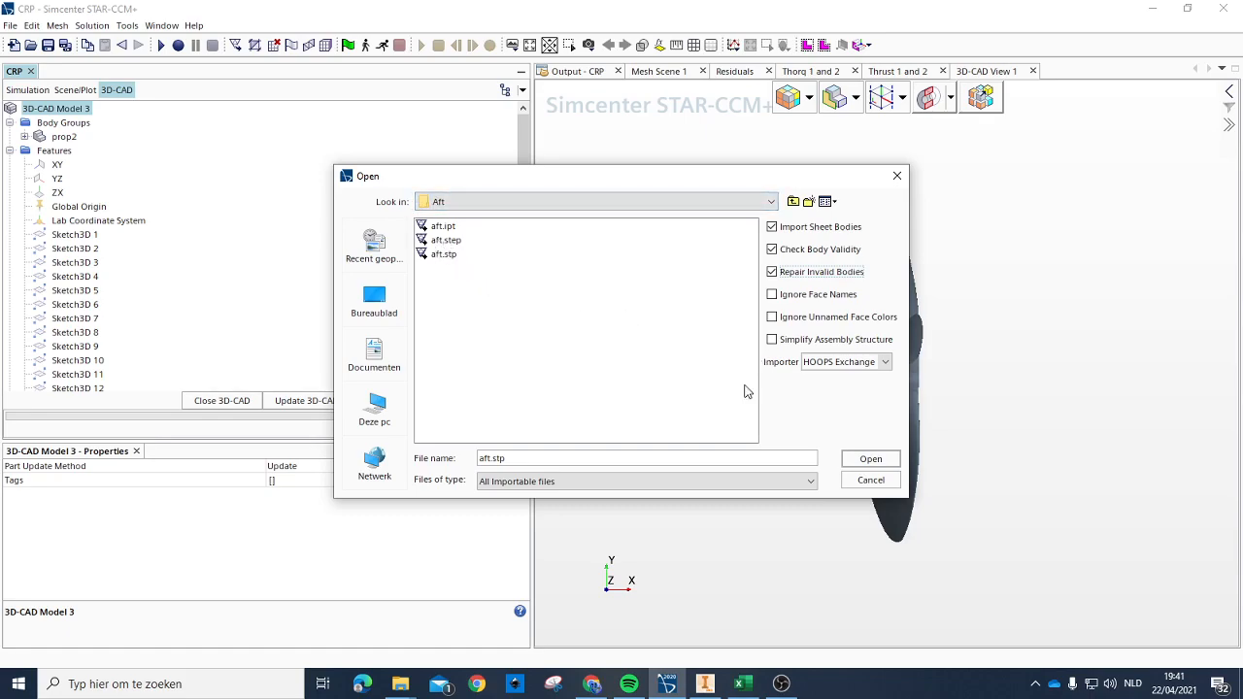
pyautogui.click(871, 459)
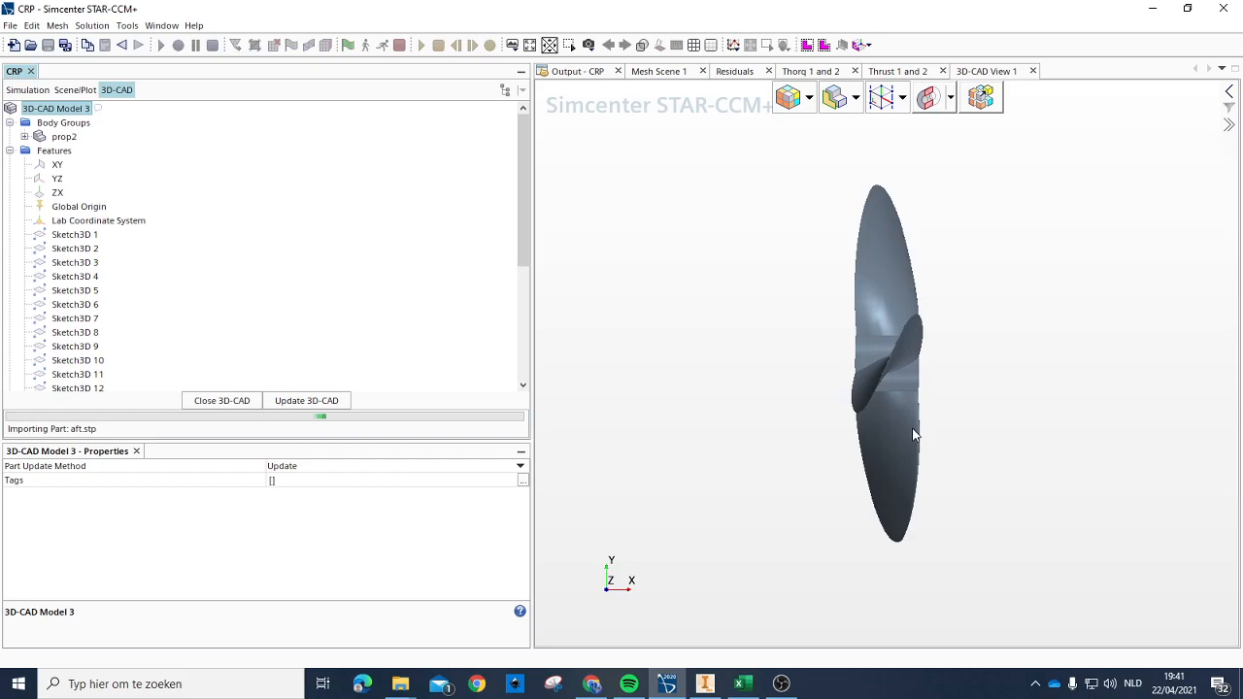
pyautogui.moveTo(974, 377); pyautogui.dragTo(885, 373)
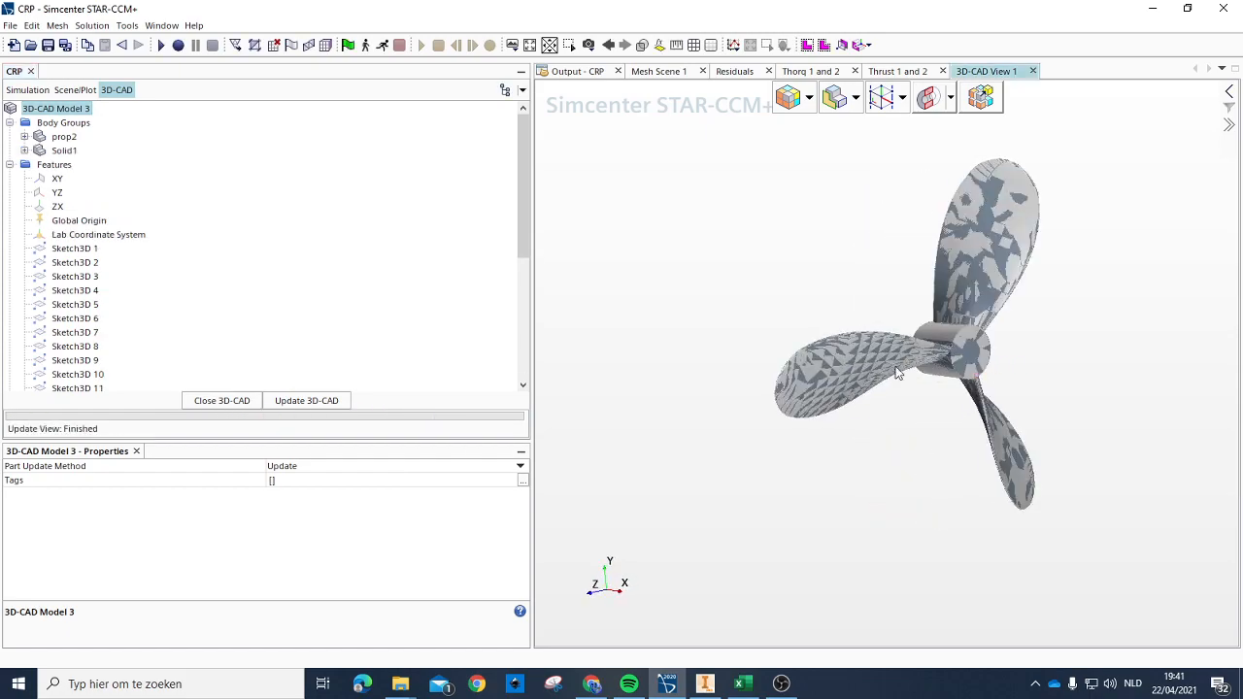
pyautogui.scroll(3, 1027, 335)
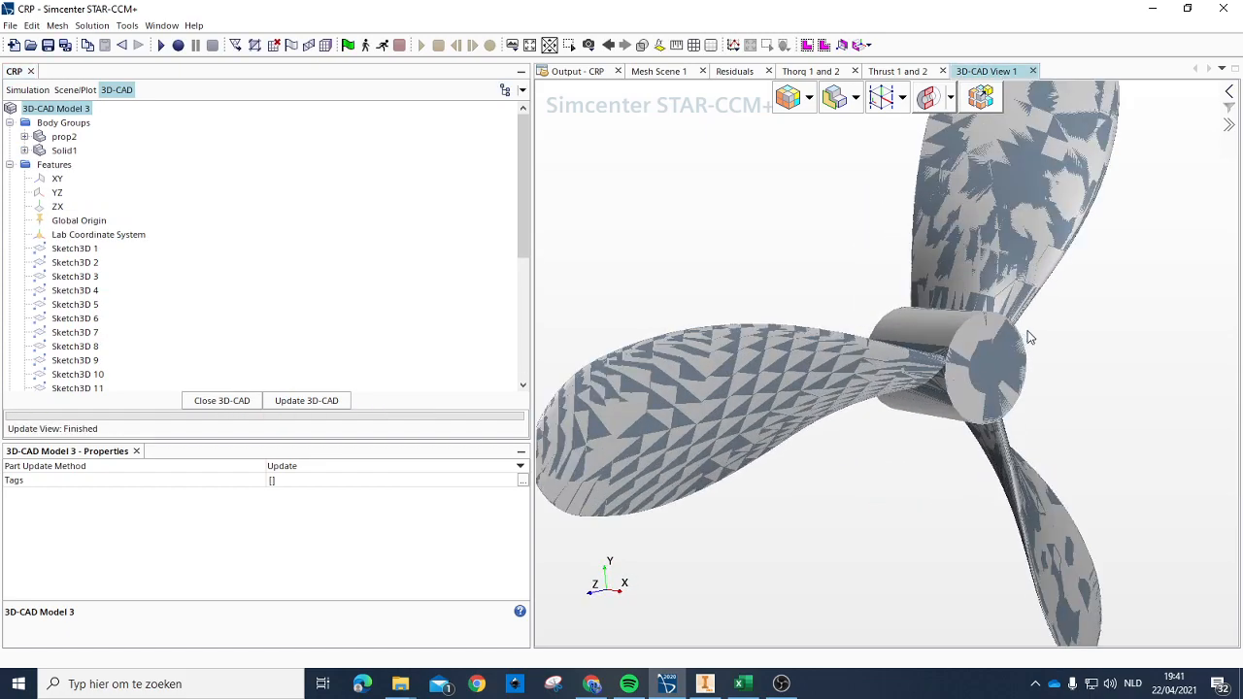
pyautogui.click(227, 401)
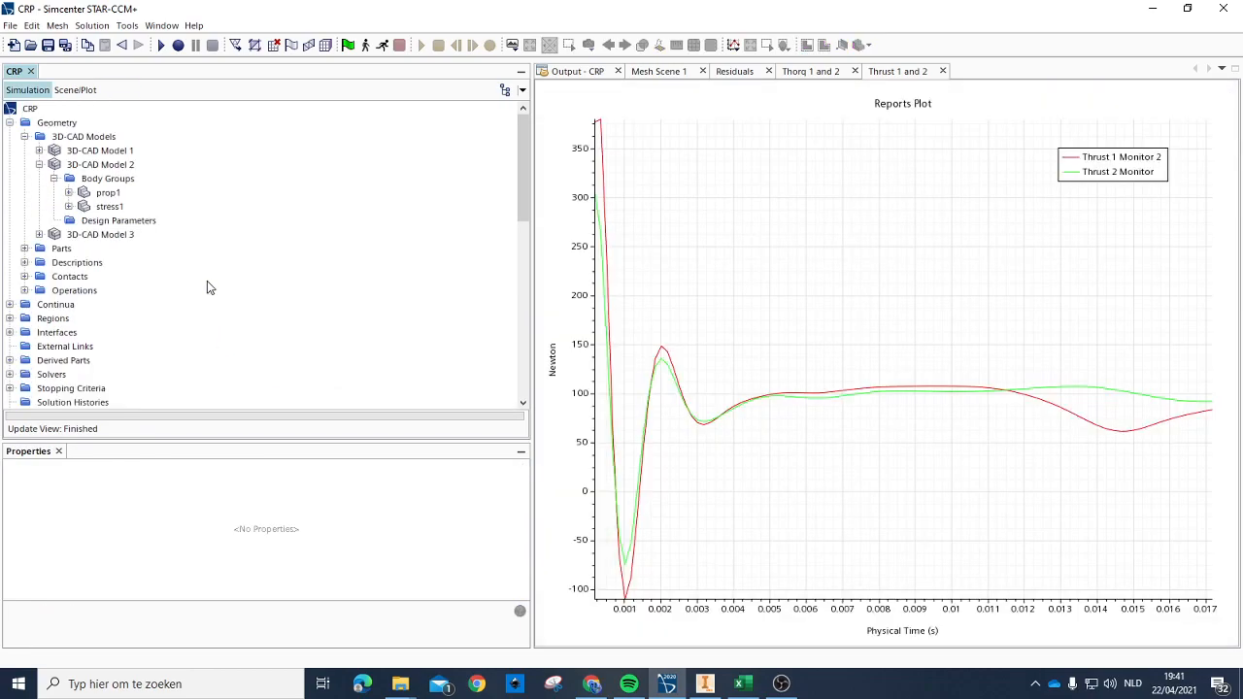
# Step: Rename the imported Solid1 body in 3D-CAD Model 3 as stress2
pyautogui.click(39, 235)
pyautogui.click(53, 249)
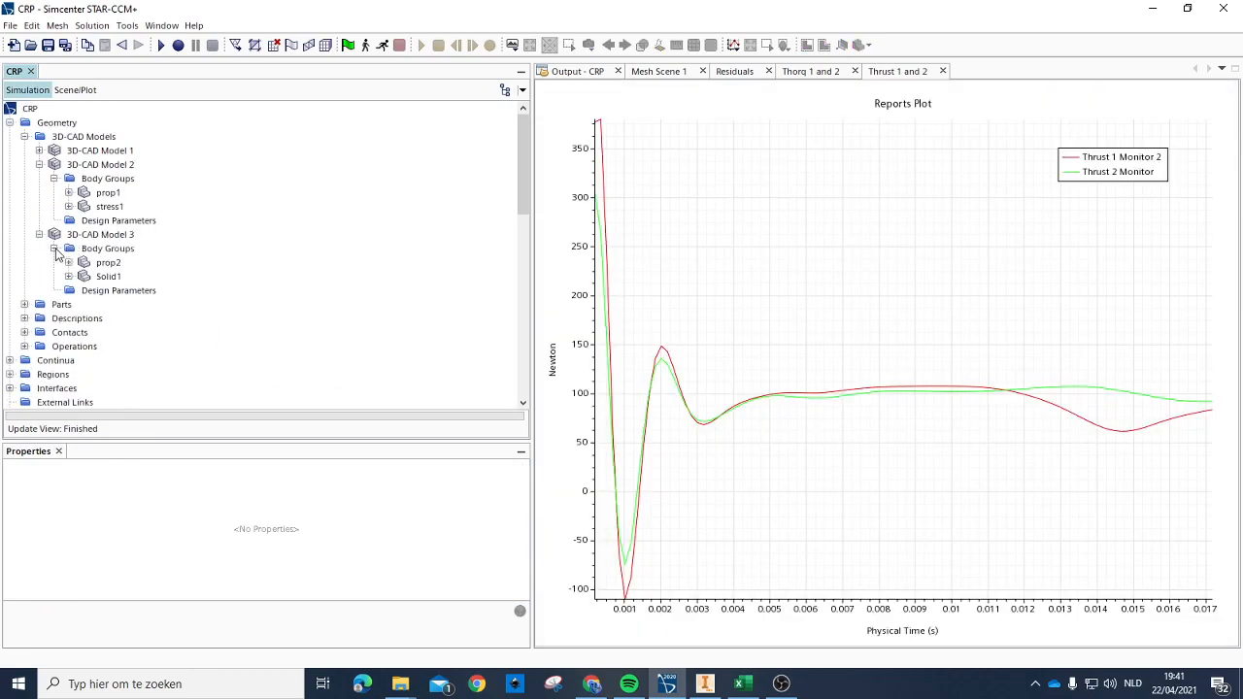
pyautogui.click(108, 277)
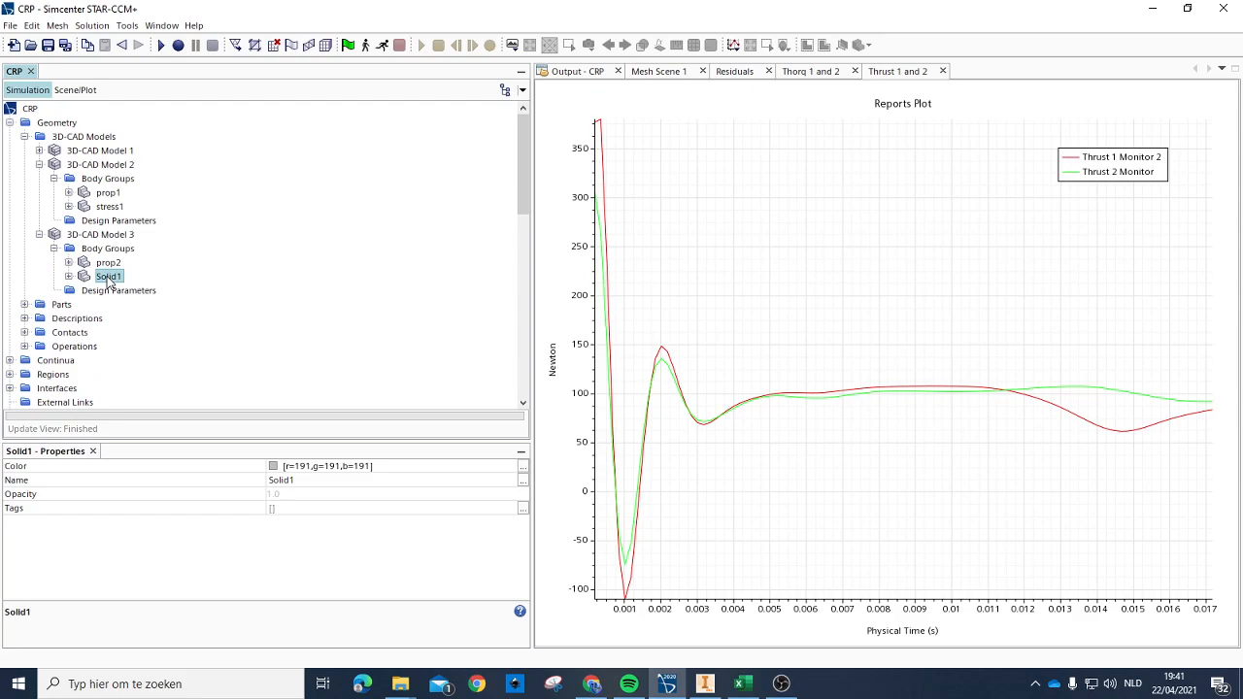
pyautogui.click(108, 277)
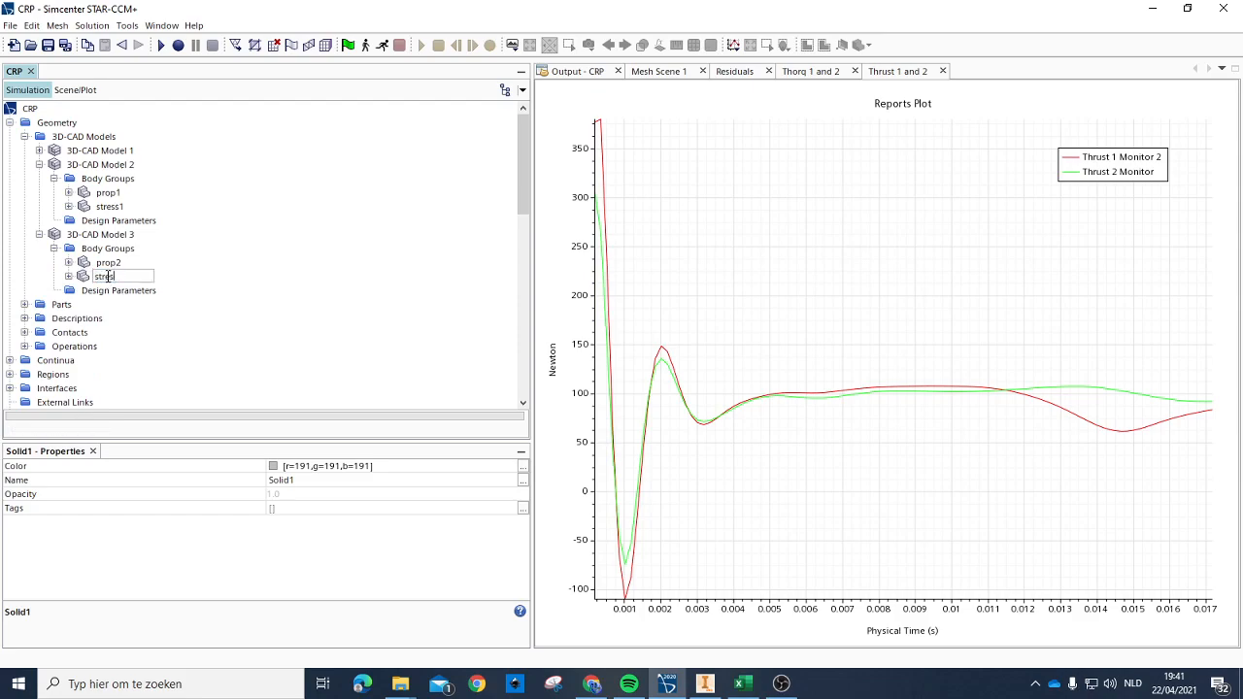
pyautogui.press('Return')
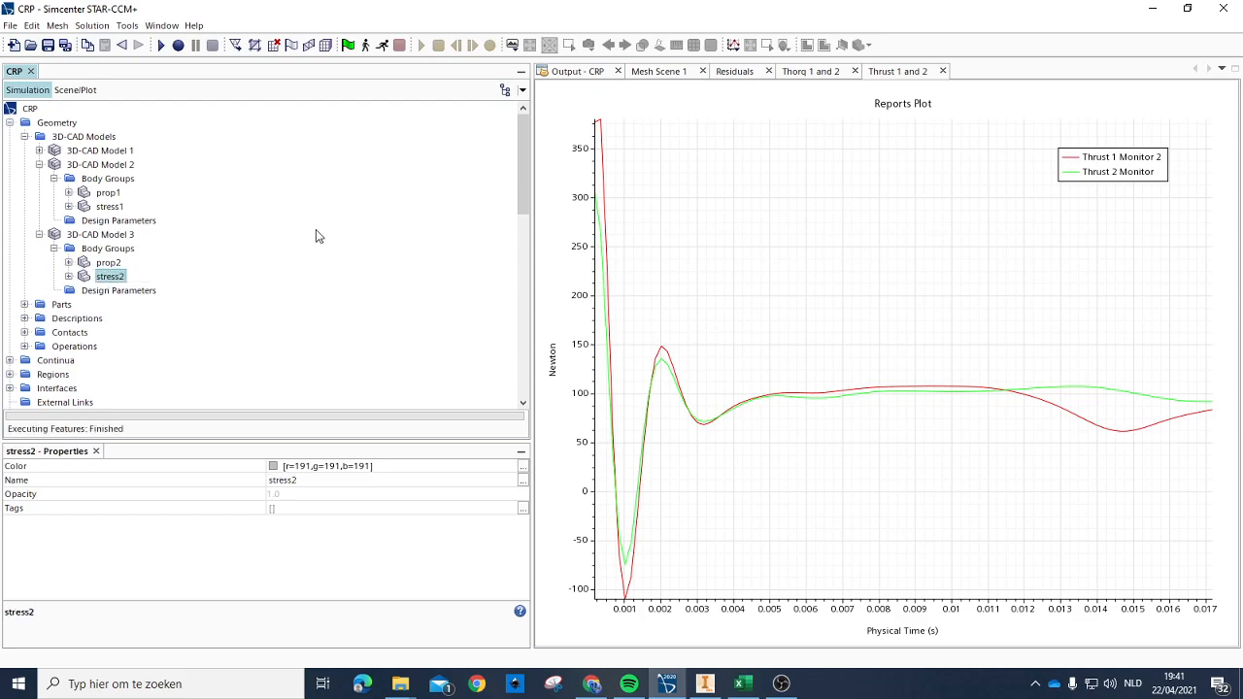
# Step: Create a geometry part from the stress2 body with Very Fine tessellation density
pyautogui.rightClick(107, 279)
pyautogui.click(145, 302)
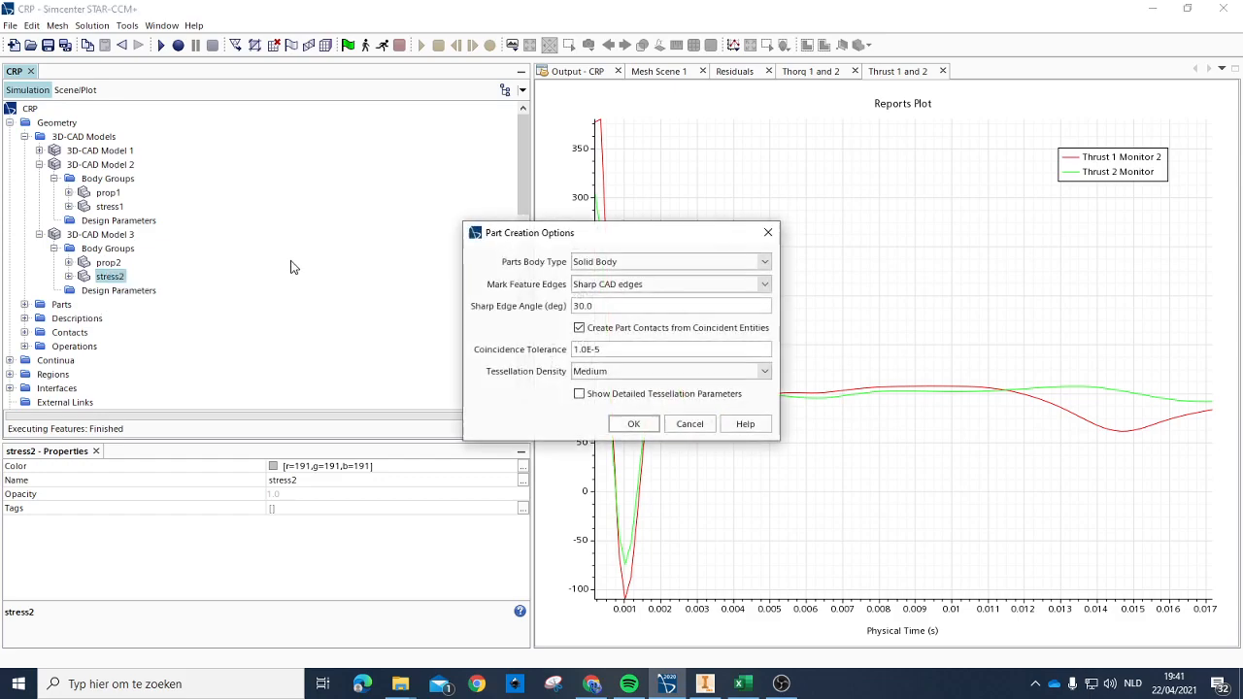
pyautogui.click(619, 371)
pyautogui.click(608, 440)
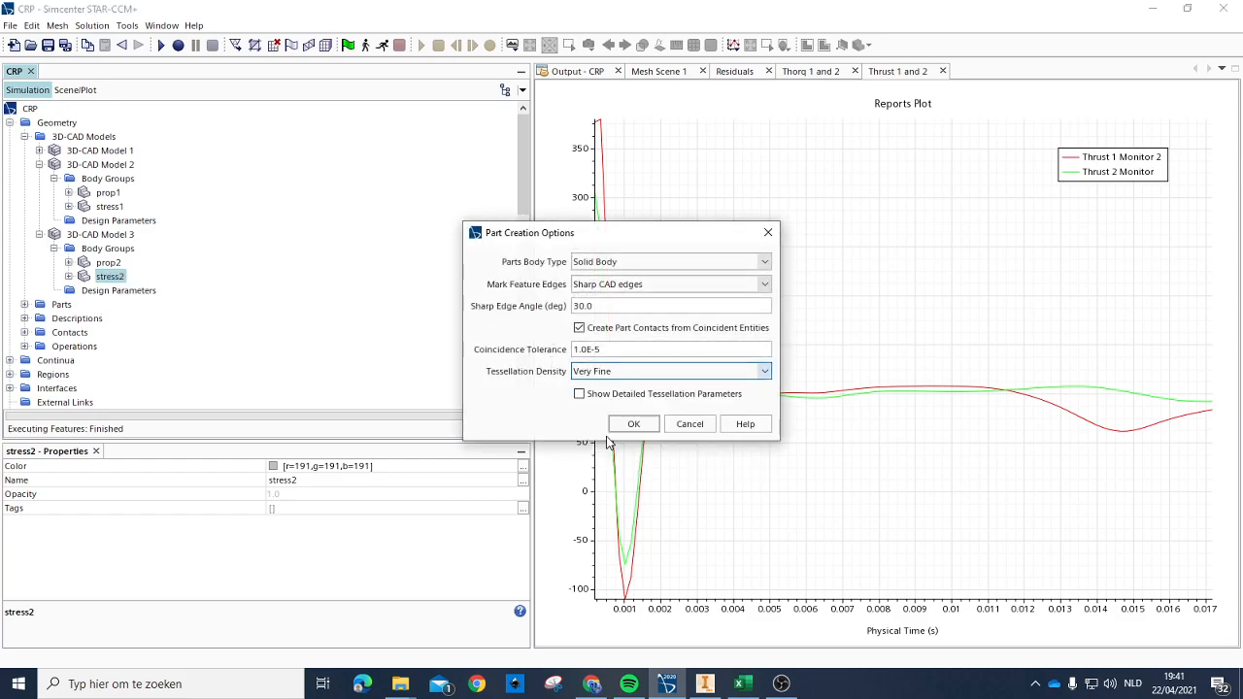
pyautogui.click(634, 424)
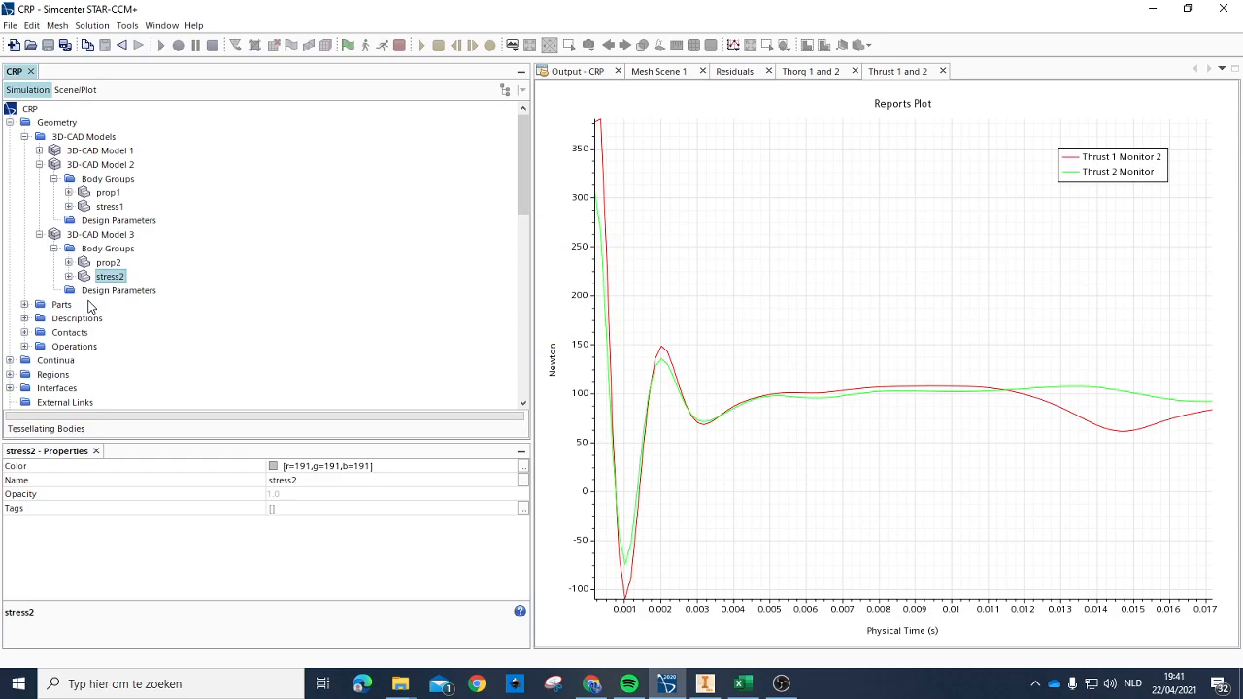
# Step: Delete the old stress part from the geometry parts
pyautogui.scroll(-2, 86, 296)
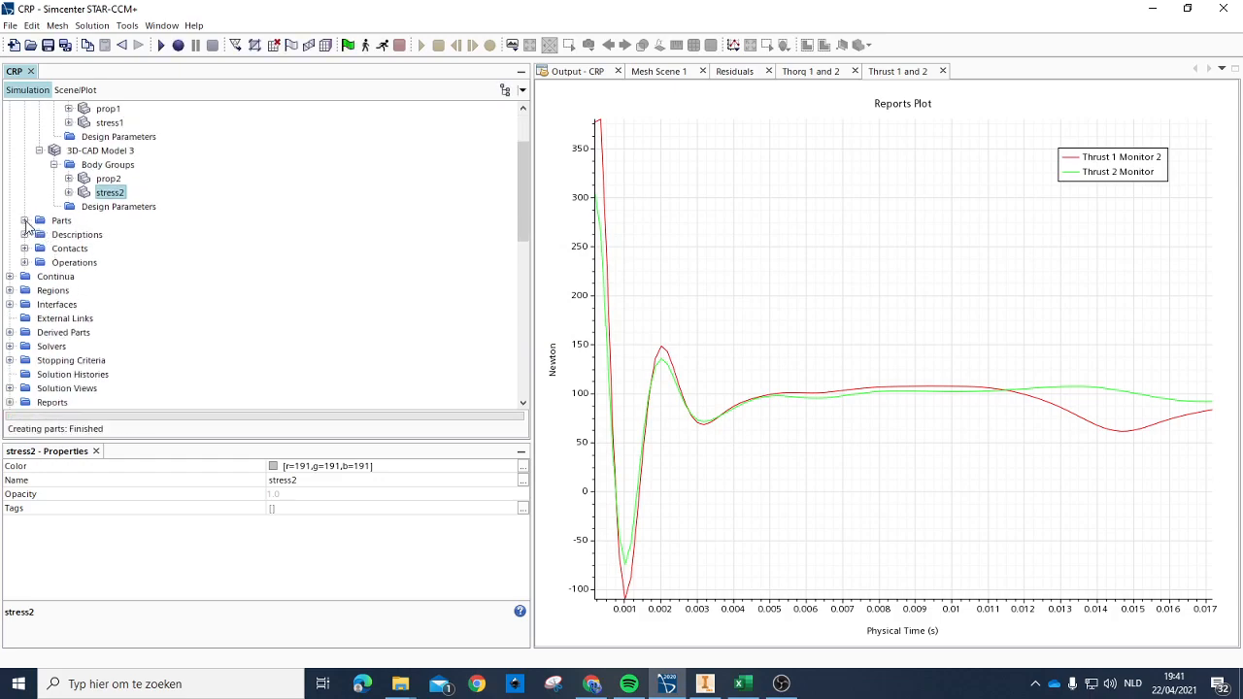
pyautogui.click(24, 221)
pyautogui.scroll(-1, 115, 290)
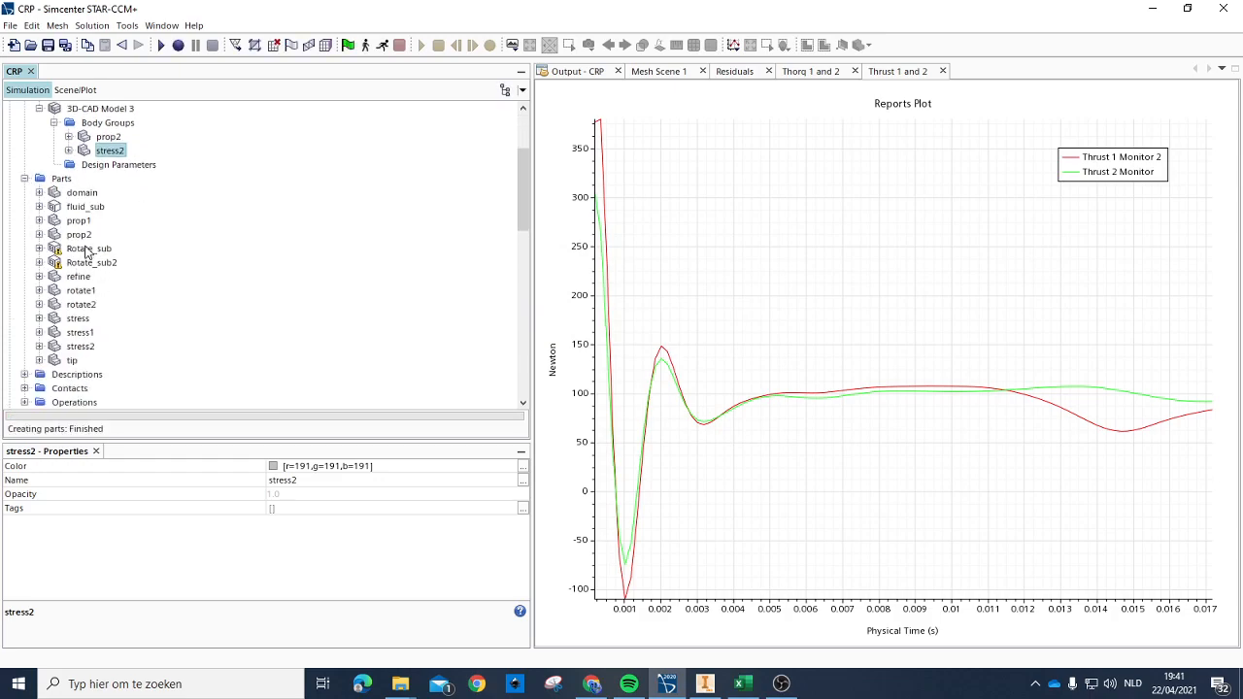
pyautogui.click(77, 320)
pyautogui.press('Delete')
pyautogui.press('Return')
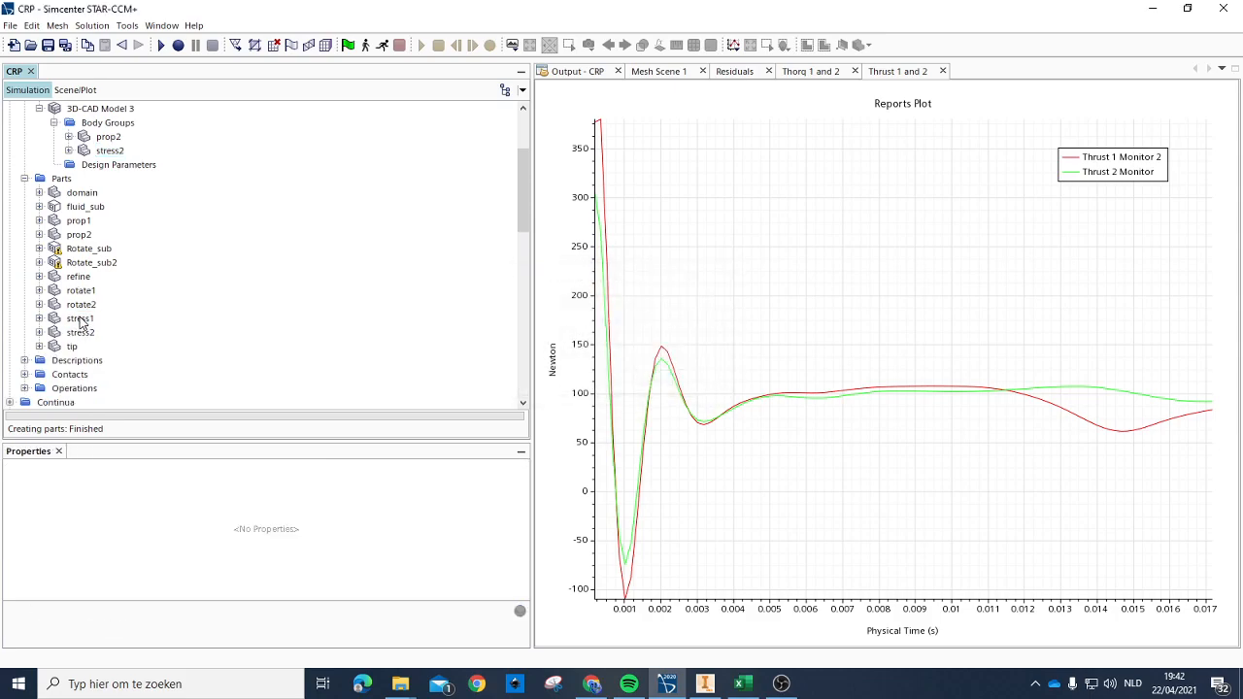
# Step: Check the stress and Rotate_sub parts and execute the Rotate_sub1 subtract operation
pyautogui.click(84, 321)
pyautogui.click(81, 332)
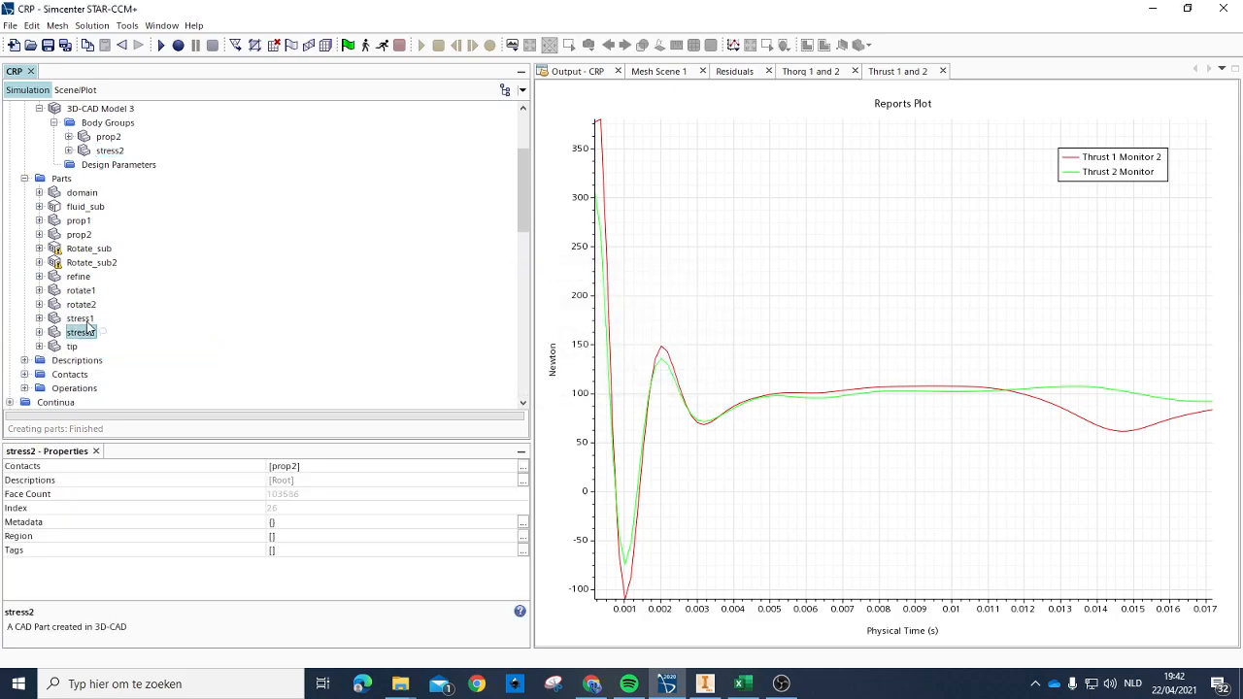
pyautogui.click(89, 249)
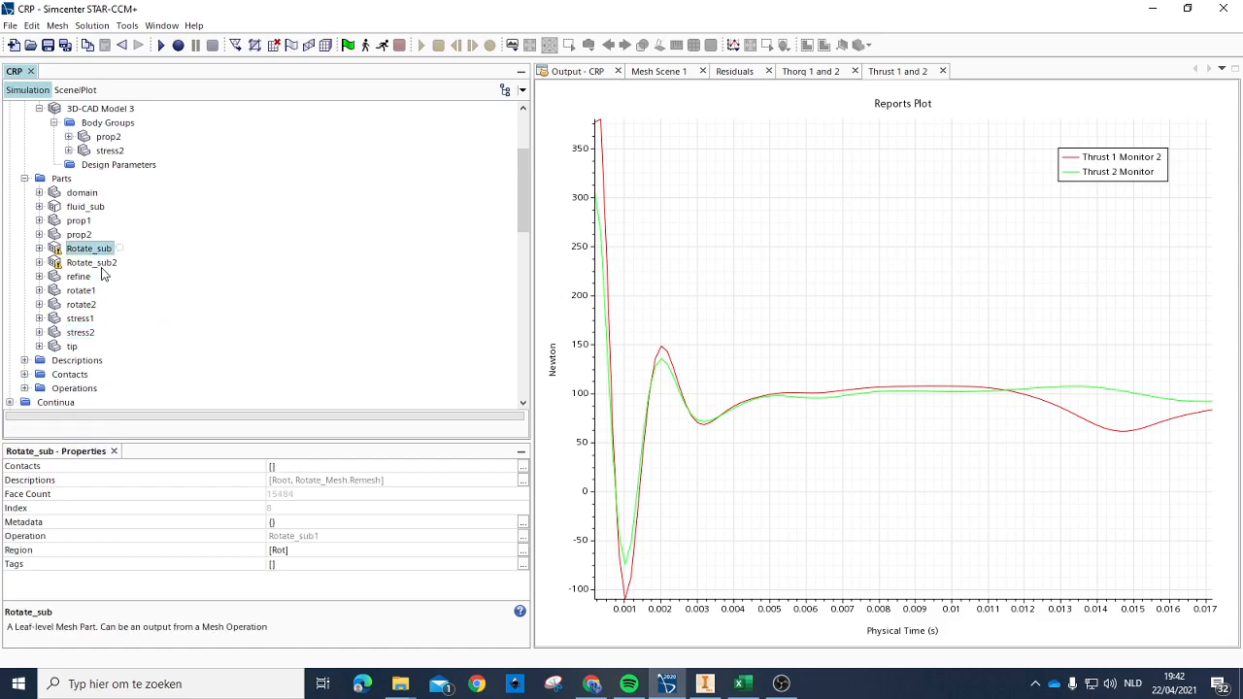
pyautogui.click(103, 264)
pyautogui.click(99, 251)
pyautogui.click(95, 263)
pyautogui.click(86, 250)
pyautogui.click(24, 388)
pyautogui.click(90, 318)
pyautogui.rightClick(87, 321)
pyautogui.click(153, 332)
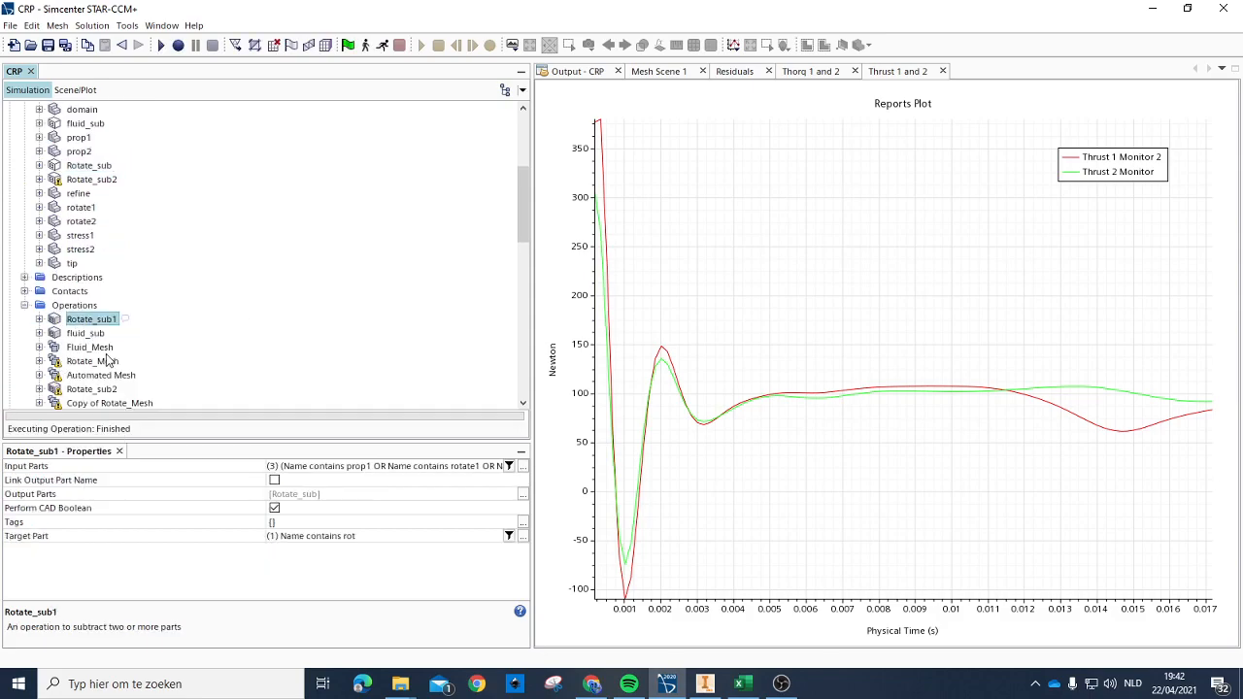
pyautogui.rightClick(97, 363)
pyautogui.click(136, 371)
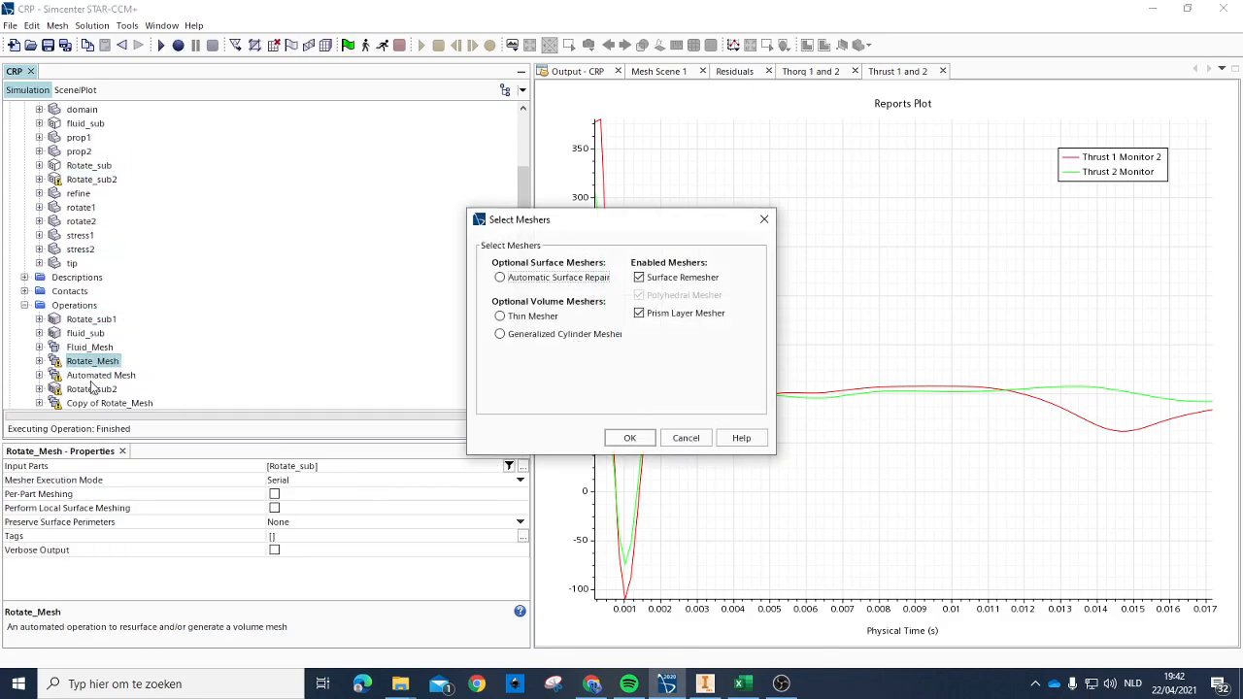
pyautogui.click(764, 219)
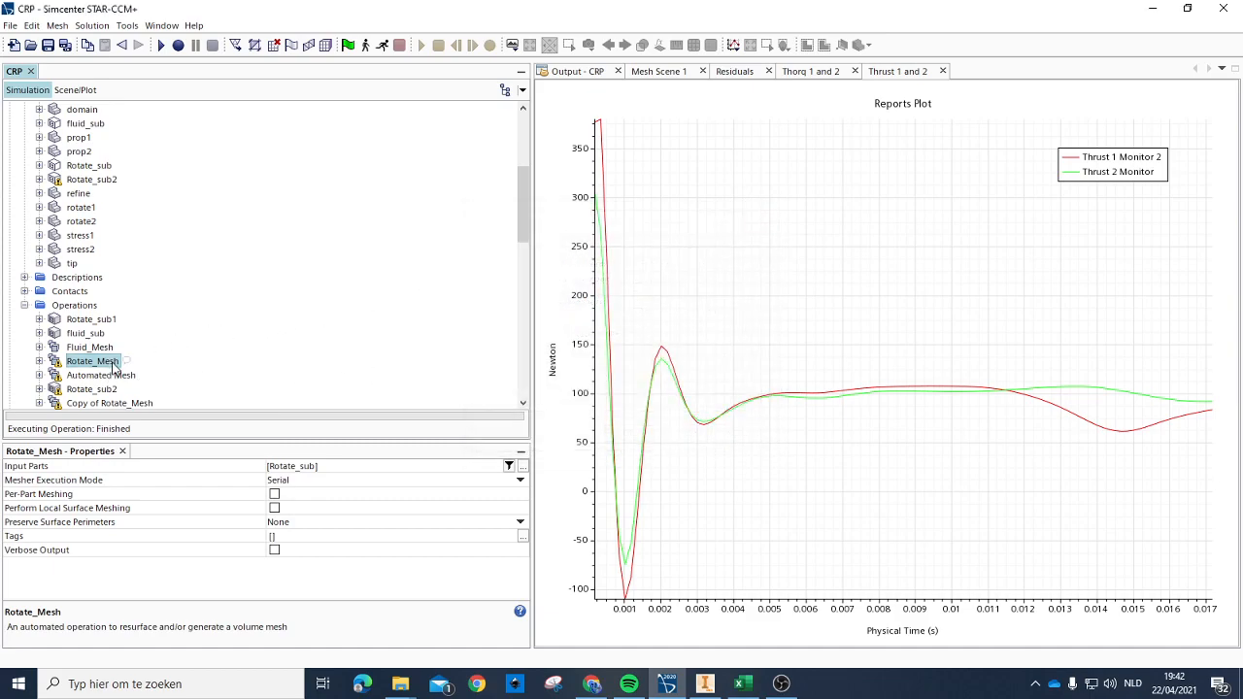
# Step: Execute the Rotate_sub2 subtract operation
pyautogui.rightClick(95, 391)
pyautogui.click(141, 397)
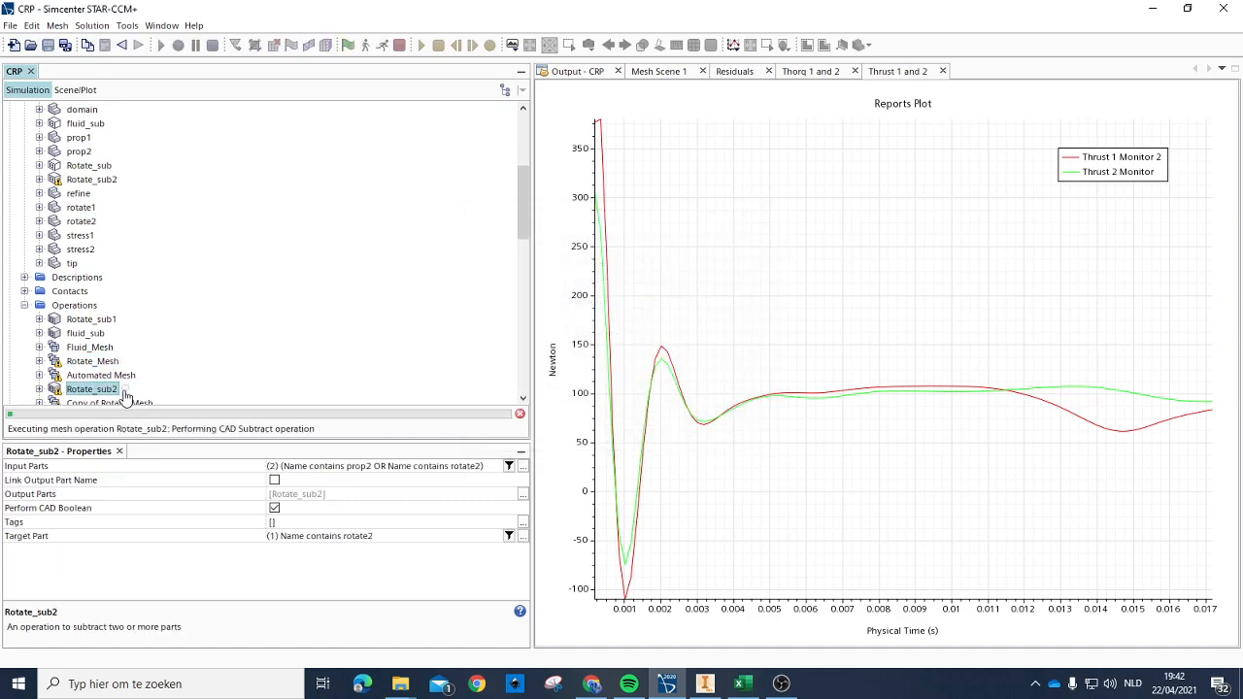
# Step: Assign the stress1 and stress2 parts together to the existing stress region
pyautogui.scroll(-2, 122, 313)
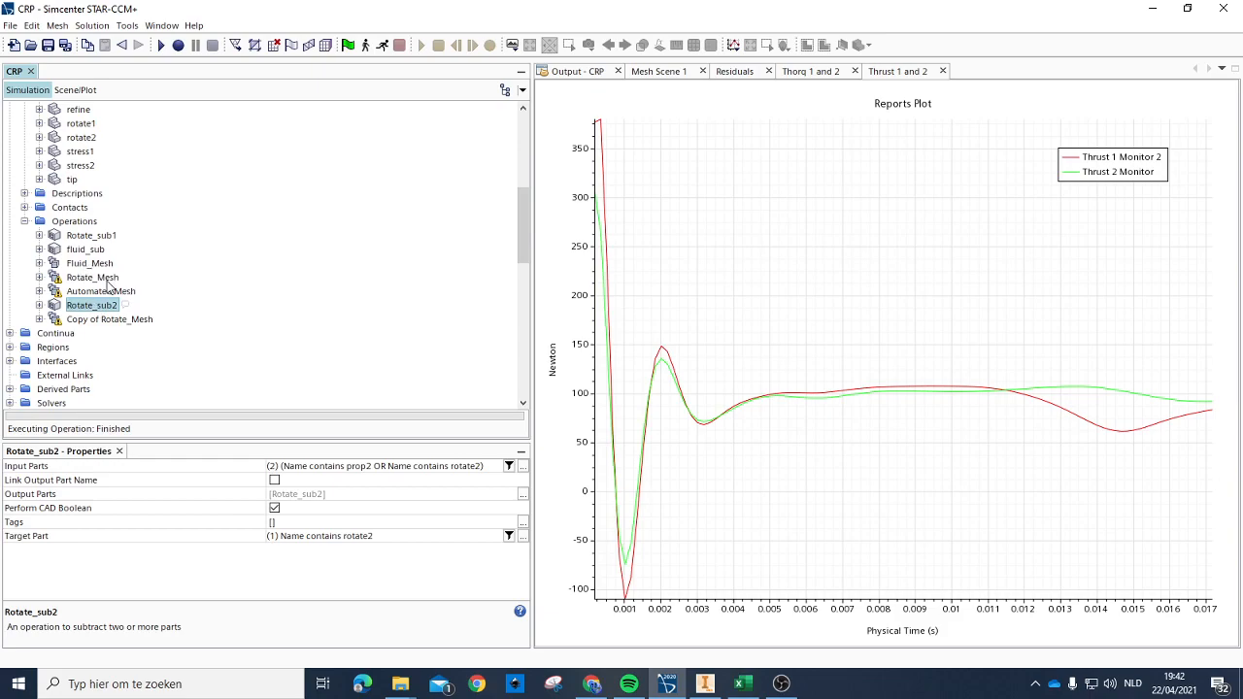
pyautogui.click(101, 291)
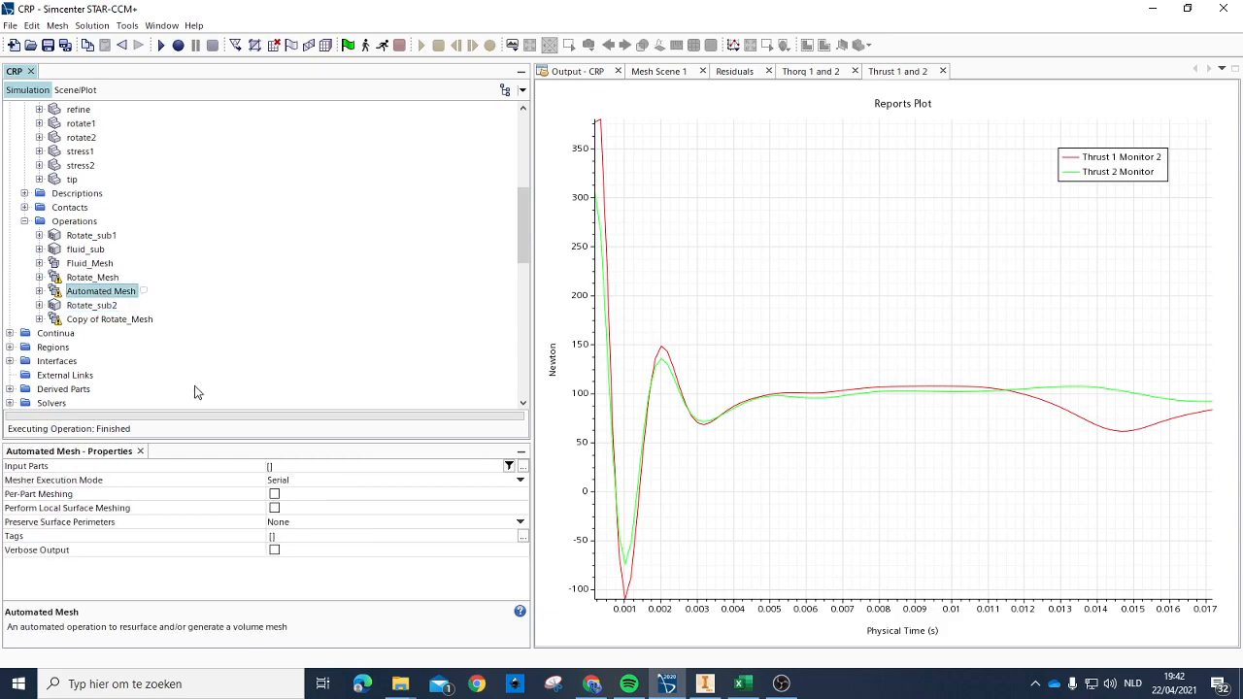
pyautogui.scroll(2, 127, 192)
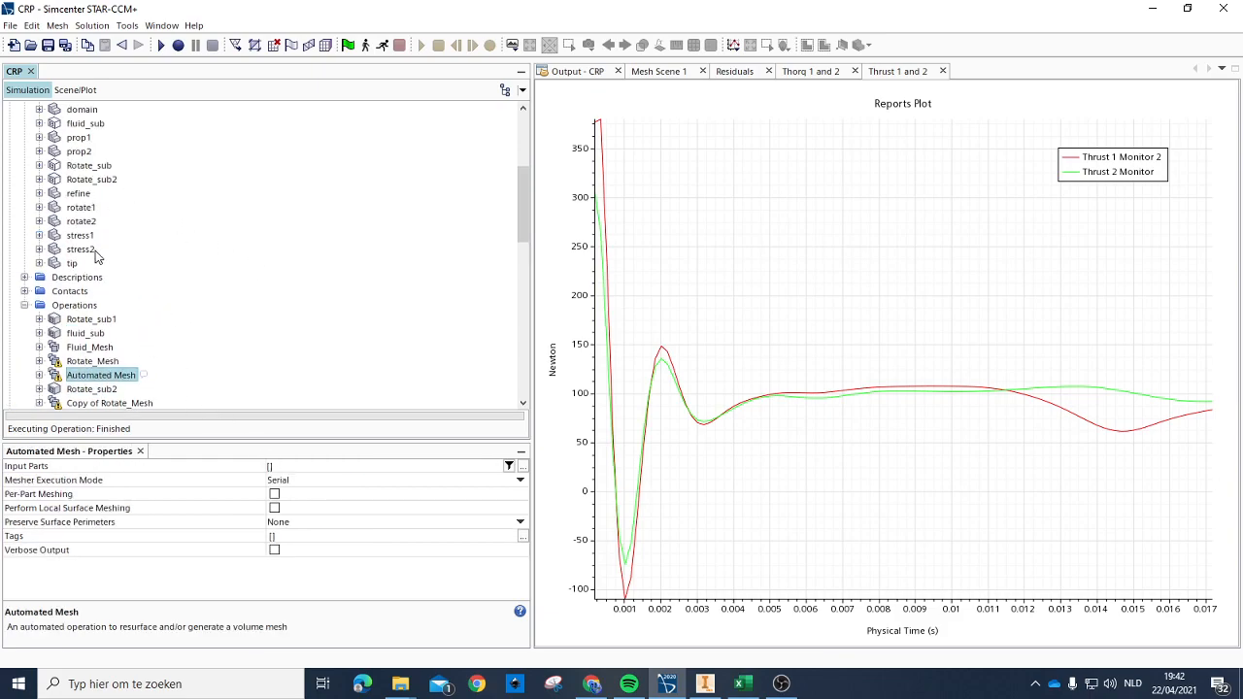
pyautogui.click(86, 237)
pyautogui.keyDown('ctrl'); pyautogui.click(82, 250); pyautogui.keyUp('ctrl')
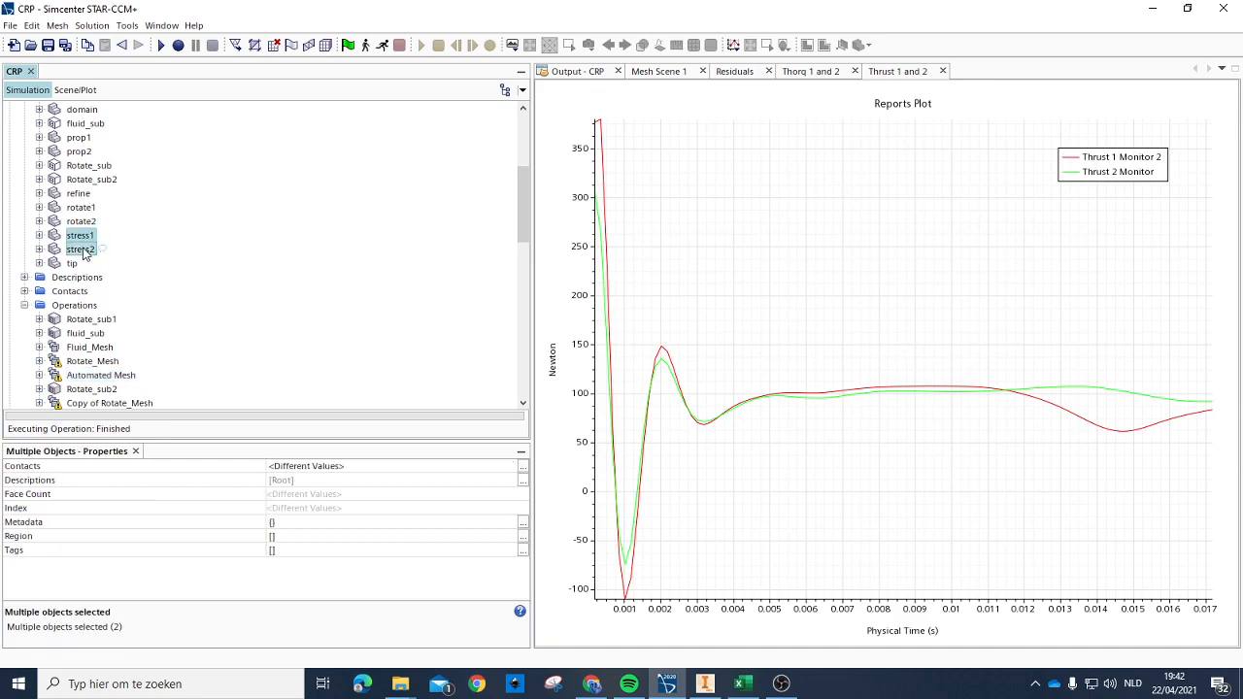
pyautogui.rightClick(84, 249)
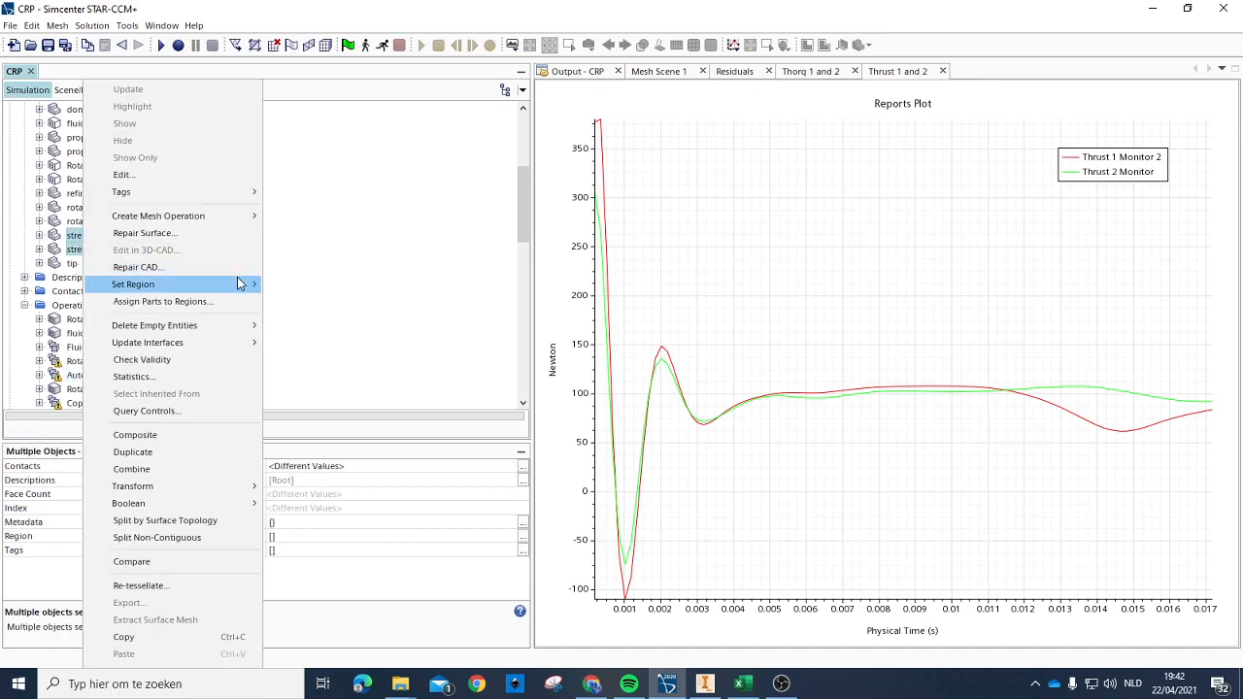
pyautogui.moveTo(243, 283)
pyautogui.click(304, 329)
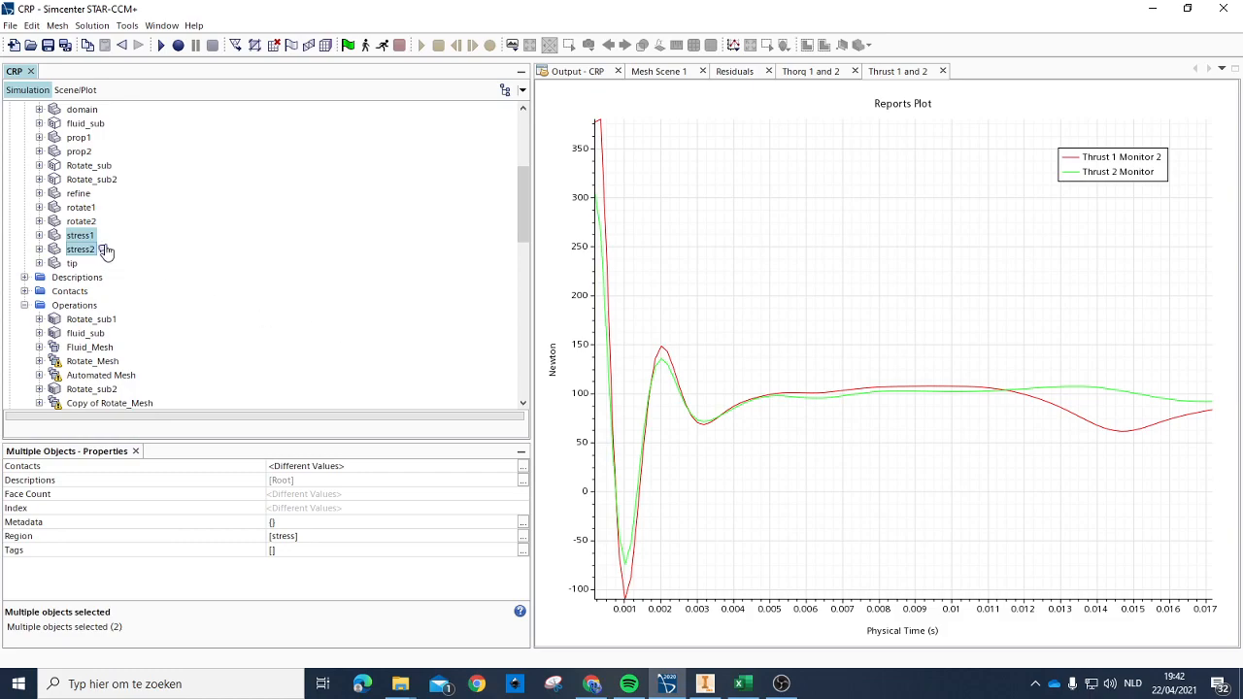
# Step: Inspect the contents of the stress region in the simulation tree
pyautogui.click(94, 210)
pyautogui.scroll(-1, 136, 226)
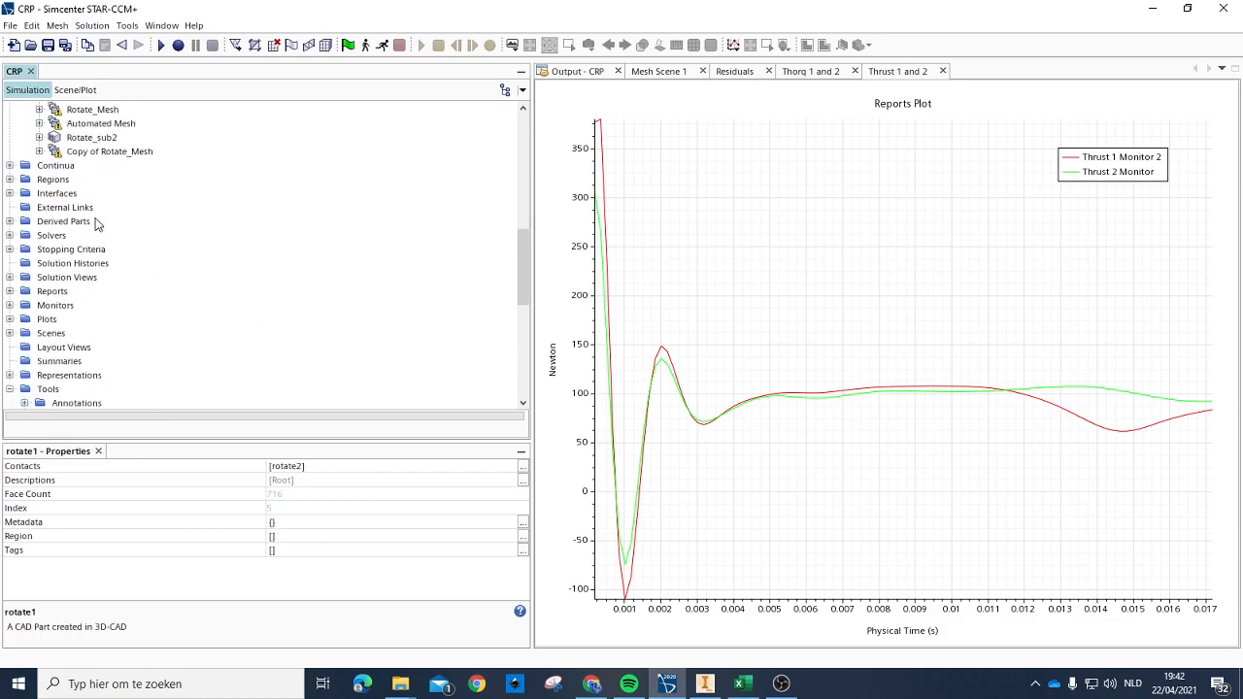
pyautogui.click(9, 180)
pyautogui.click(25, 235)
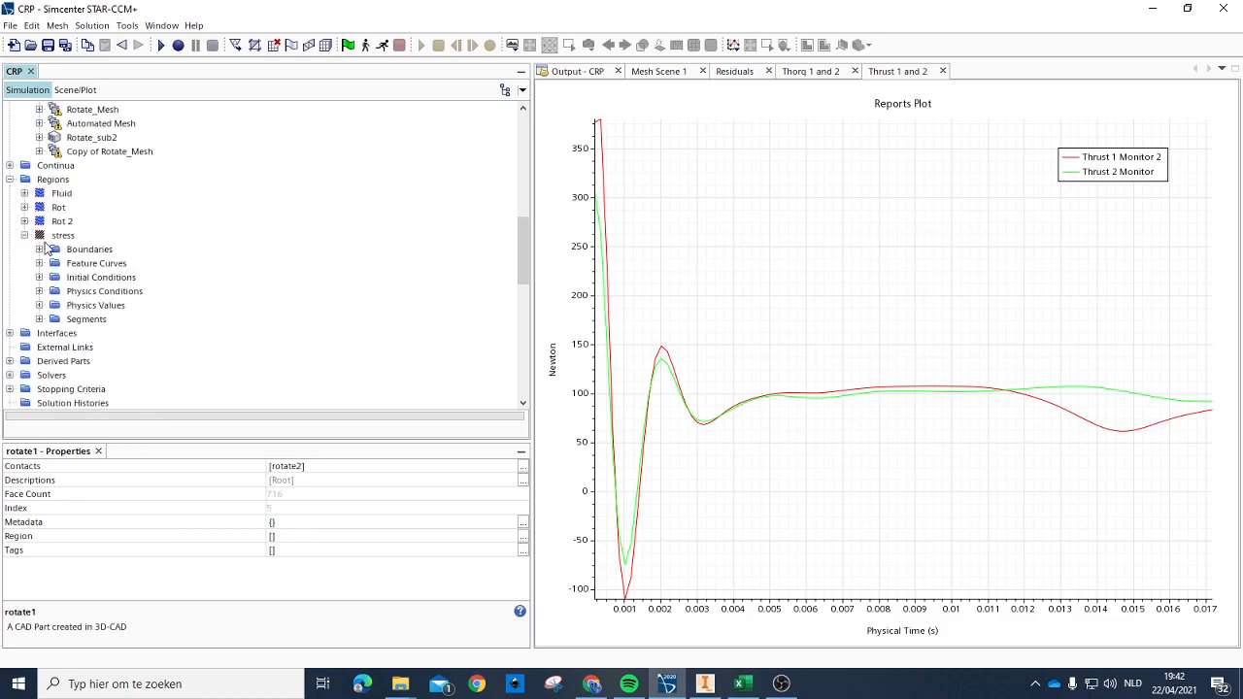
pyautogui.scroll(5, 107, 231)
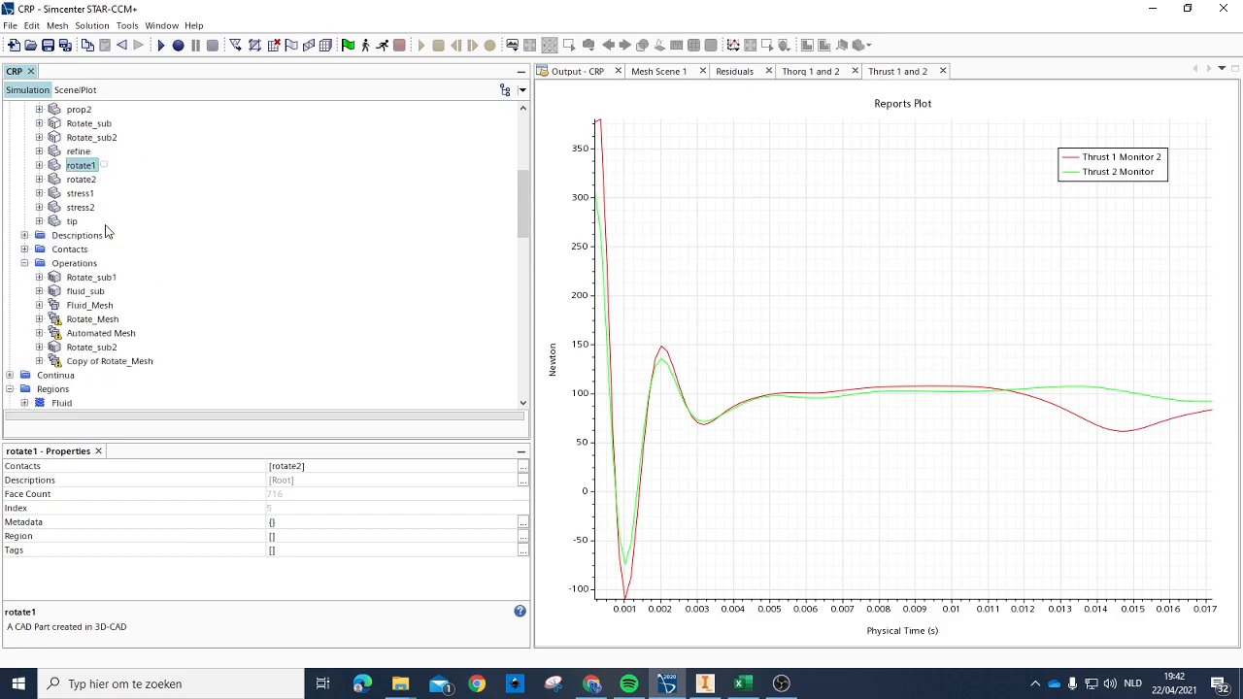
# Step: Check the stress2 part and open 3D-CAD Model 3 for editing to view its bodies
pyautogui.click(85, 208)
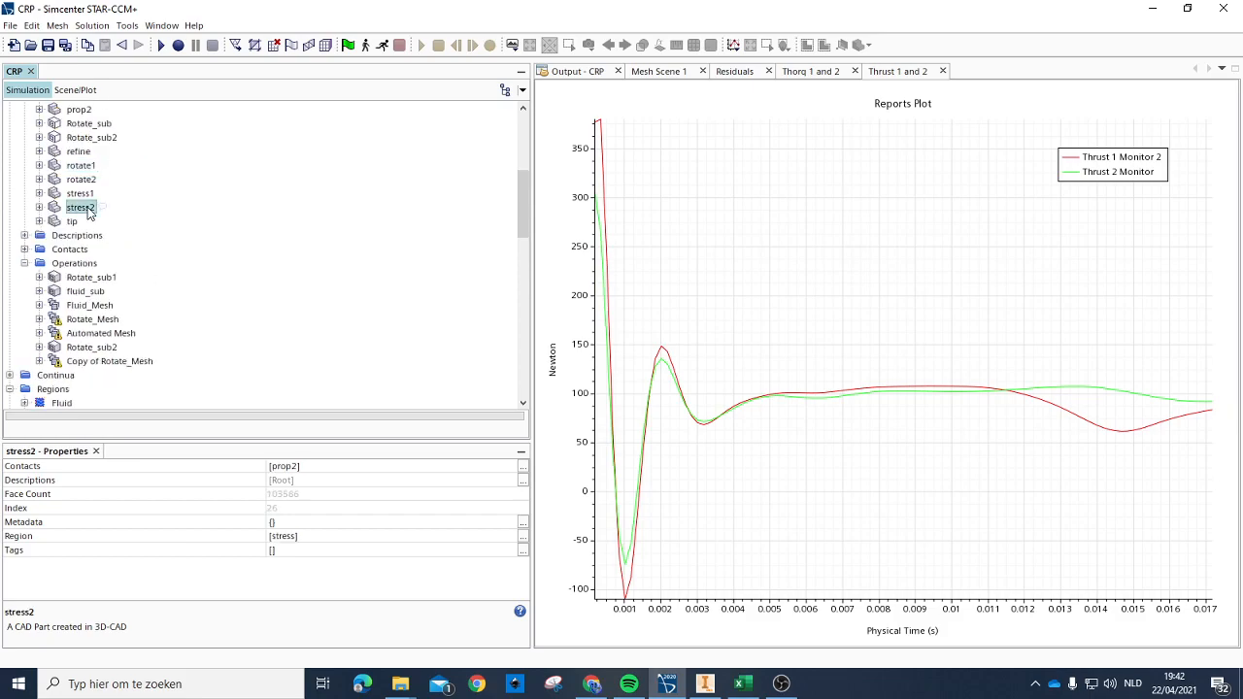
pyautogui.scroll(5, 88, 214)
pyautogui.click(101, 194)
pyautogui.click(108, 222)
pyautogui.rightClick(109, 194)
pyautogui.click(143, 204)
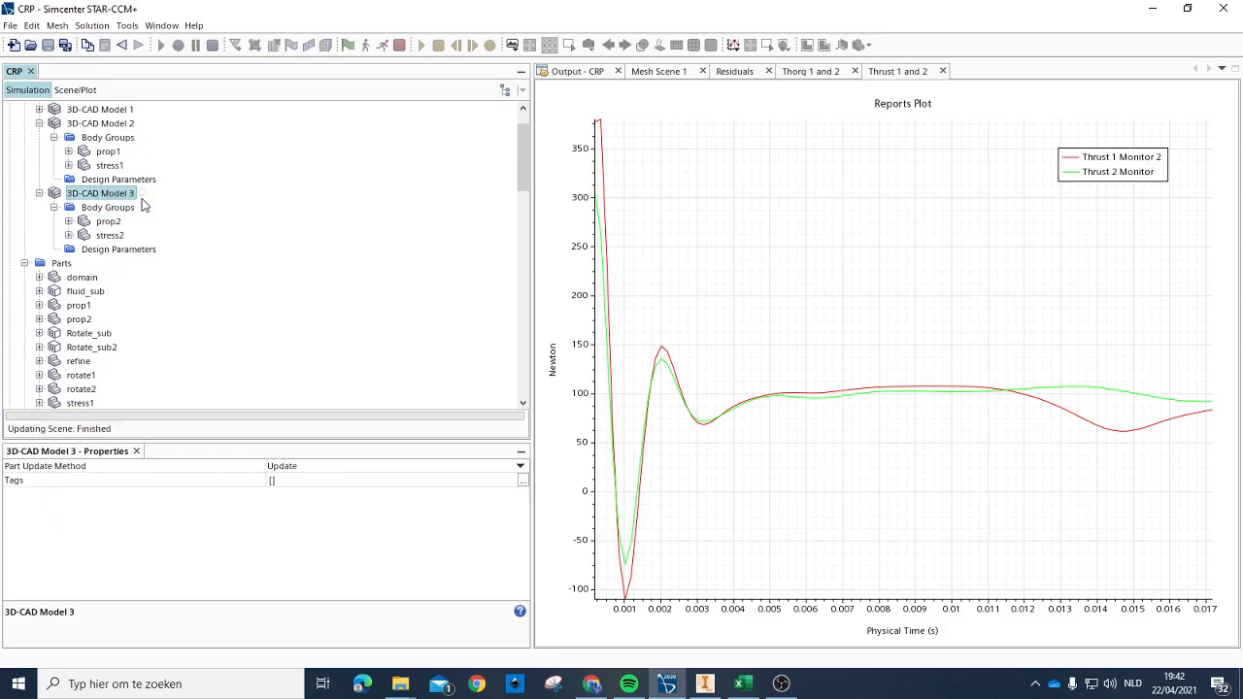
pyautogui.moveTo(933, 365); pyautogui.dragTo(896, 398)
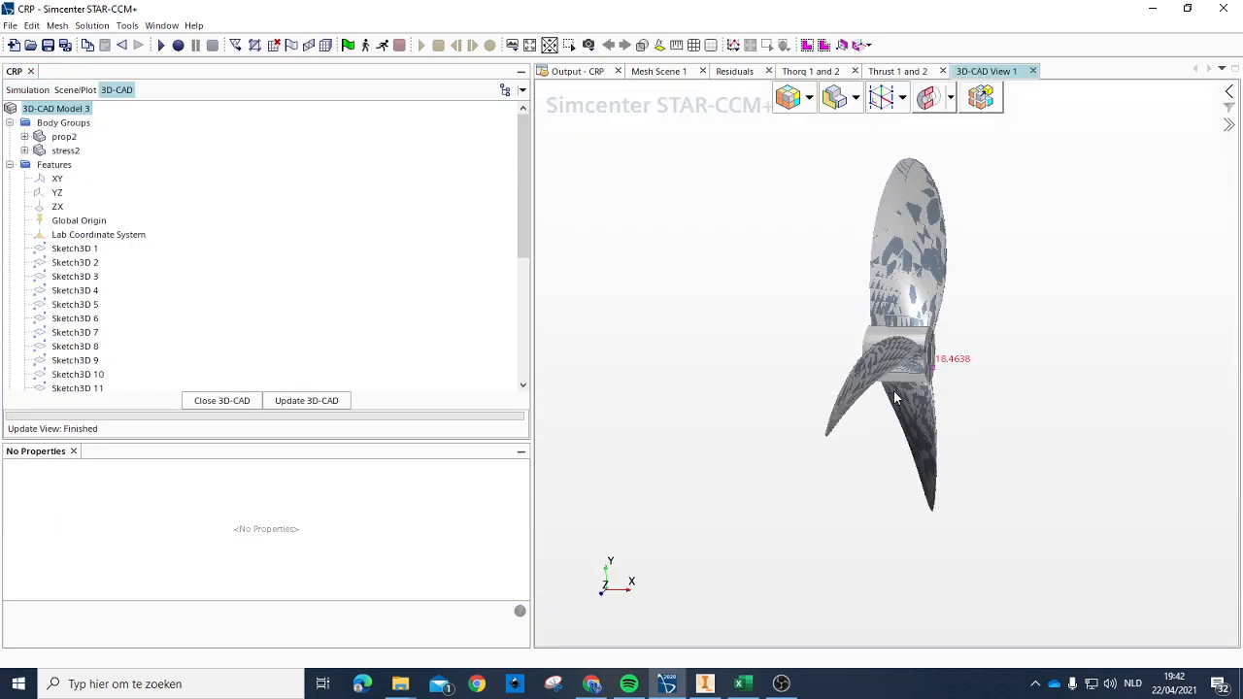
# Step: Compare the MoveBody 1 and ImportCad 1 features of 3D-CAD Model 3, and close the 3D-CAD editor
pyautogui.scroll(-6, 279, 297)
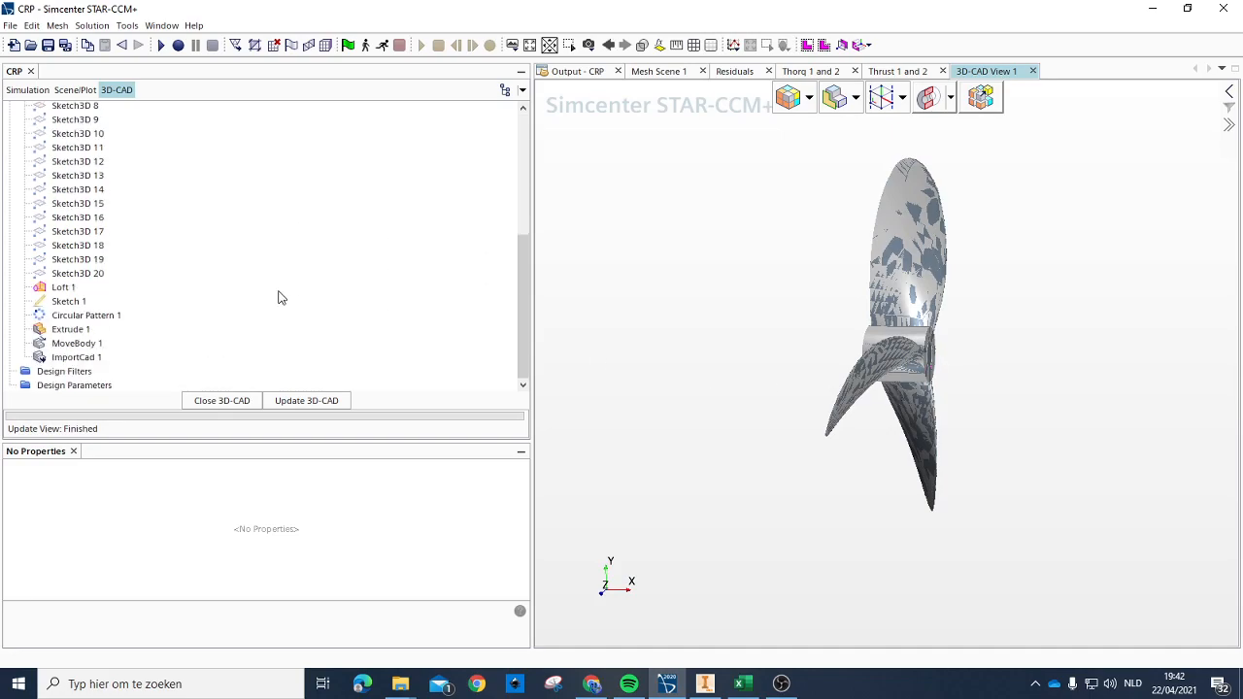
pyautogui.click(64, 358)
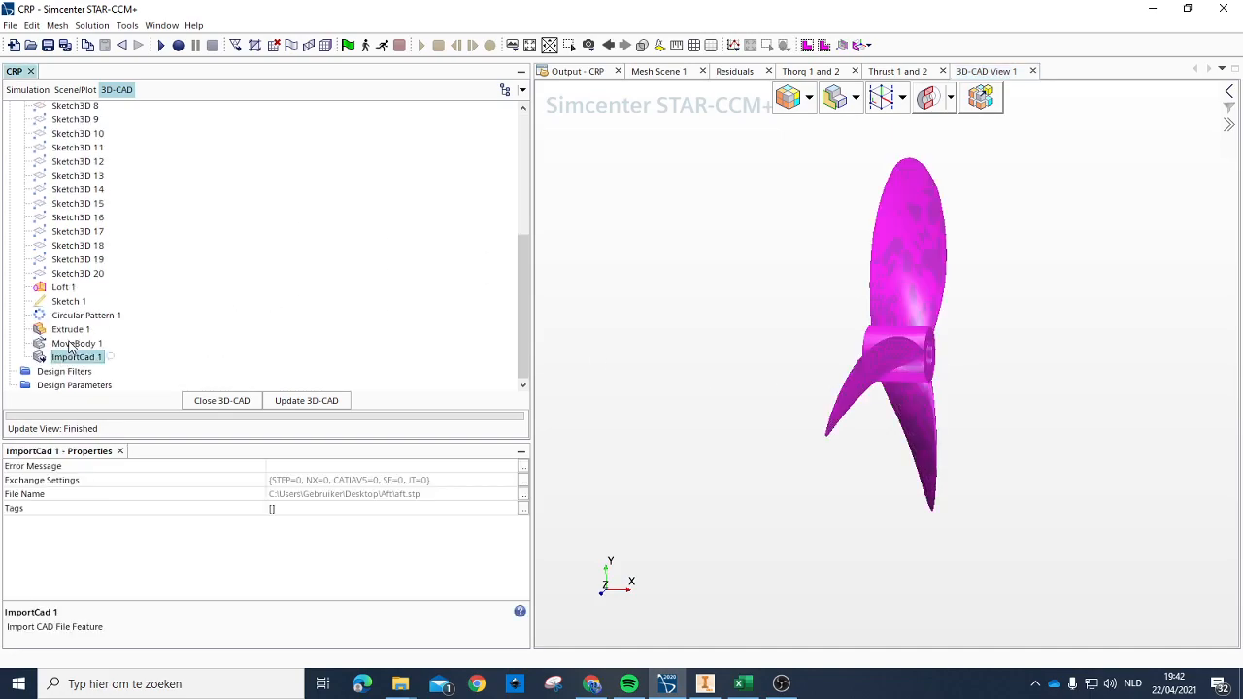
pyautogui.click(70, 344)
pyautogui.click(82, 358)
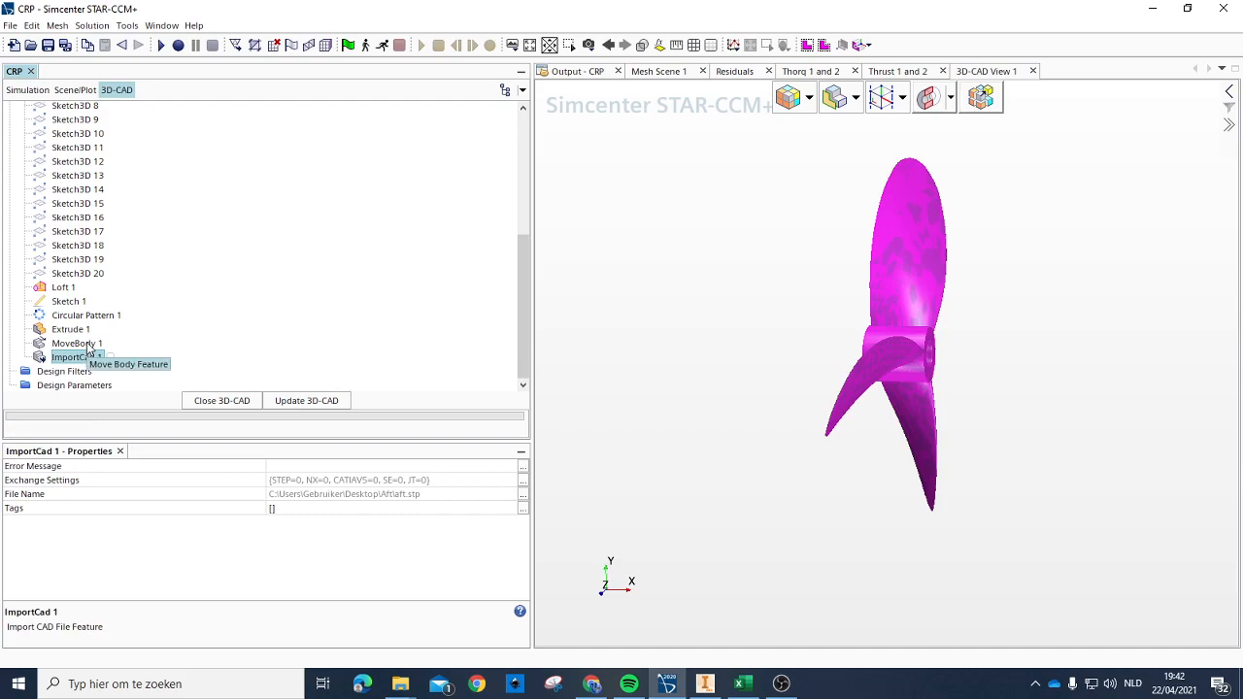
pyautogui.click(89, 345)
pyautogui.click(88, 357)
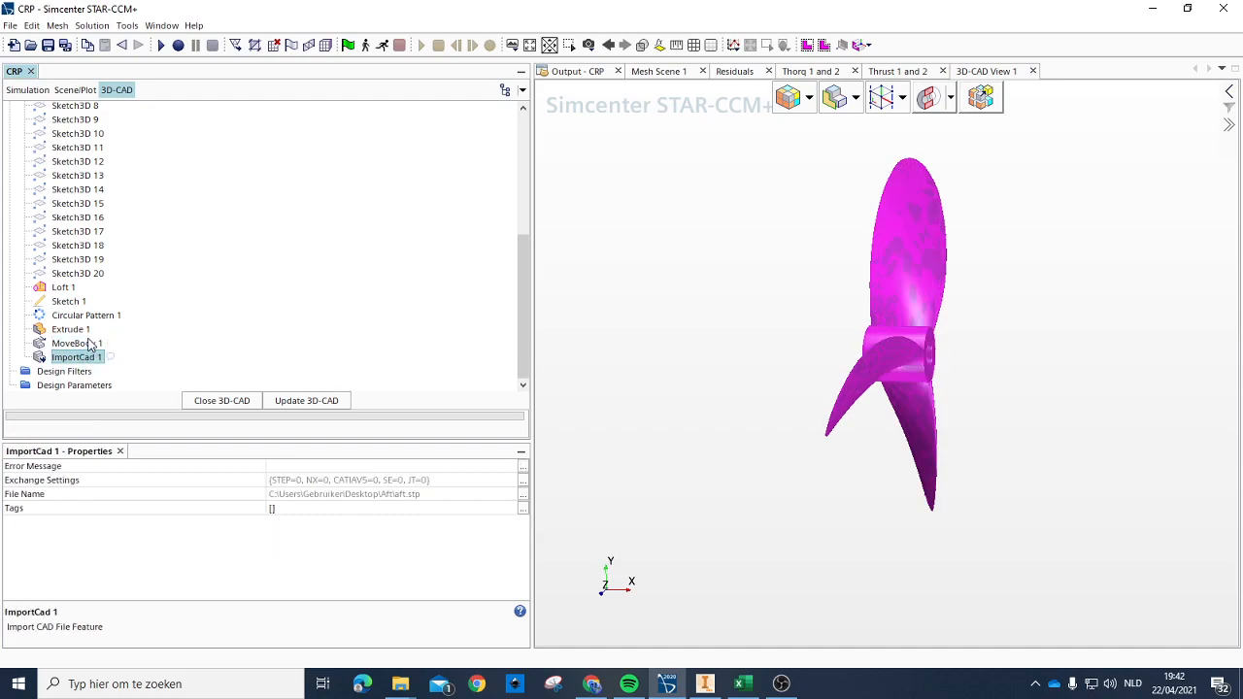
pyautogui.click(88, 344)
pyautogui.scroll(5, 155, 324)
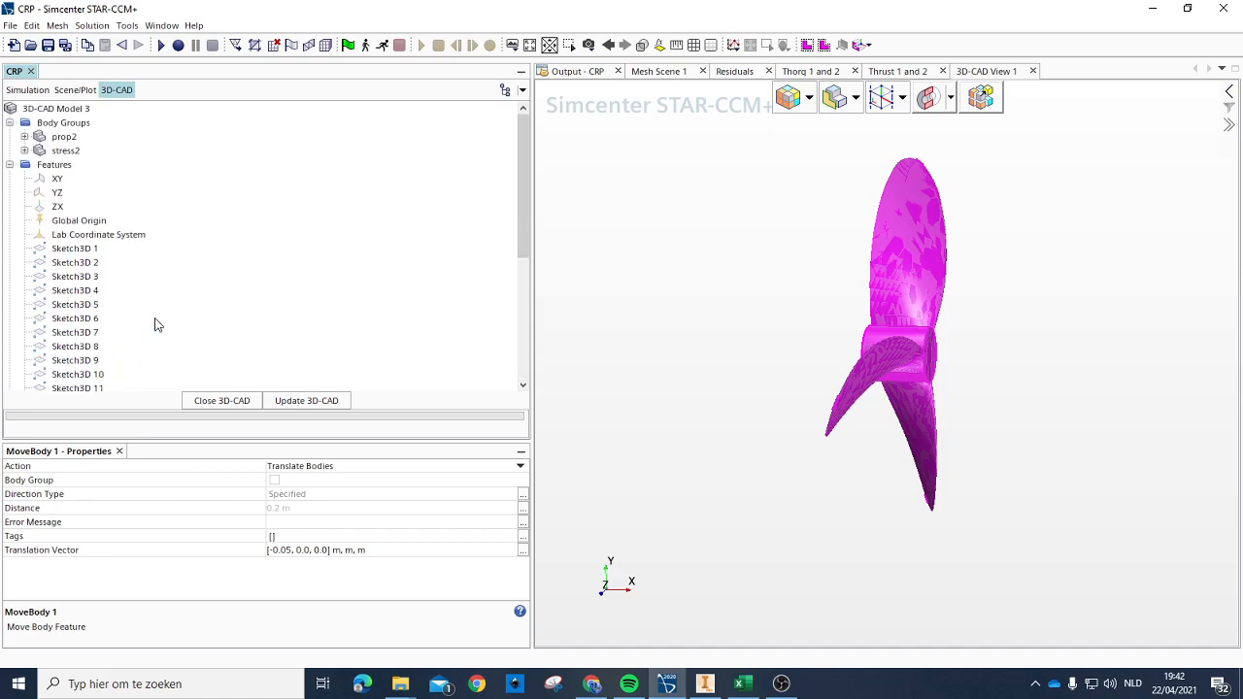
pyautogui.scroll(-5, 158, 325)
pyautogui.click(87, 357)
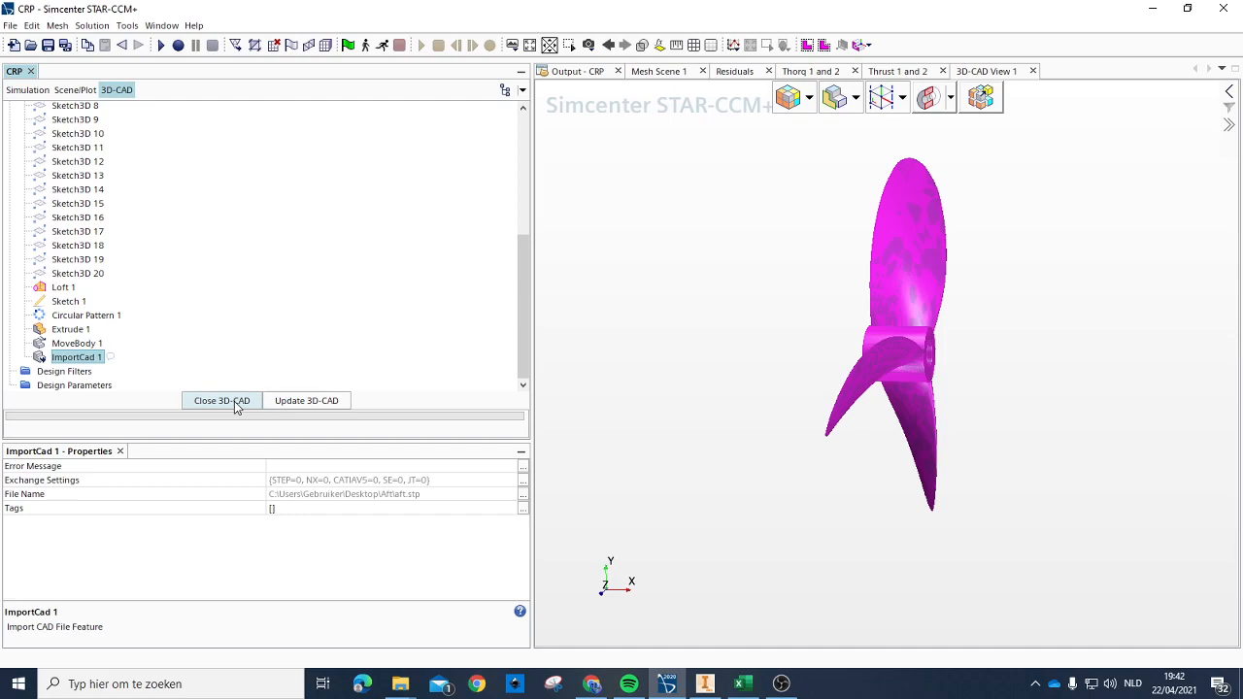
pyautogui.click(235, 406)
# Step: Open Geometry Scene 1 with a close view of the propellers
pyautogui.scroll(-3, 203, 280)
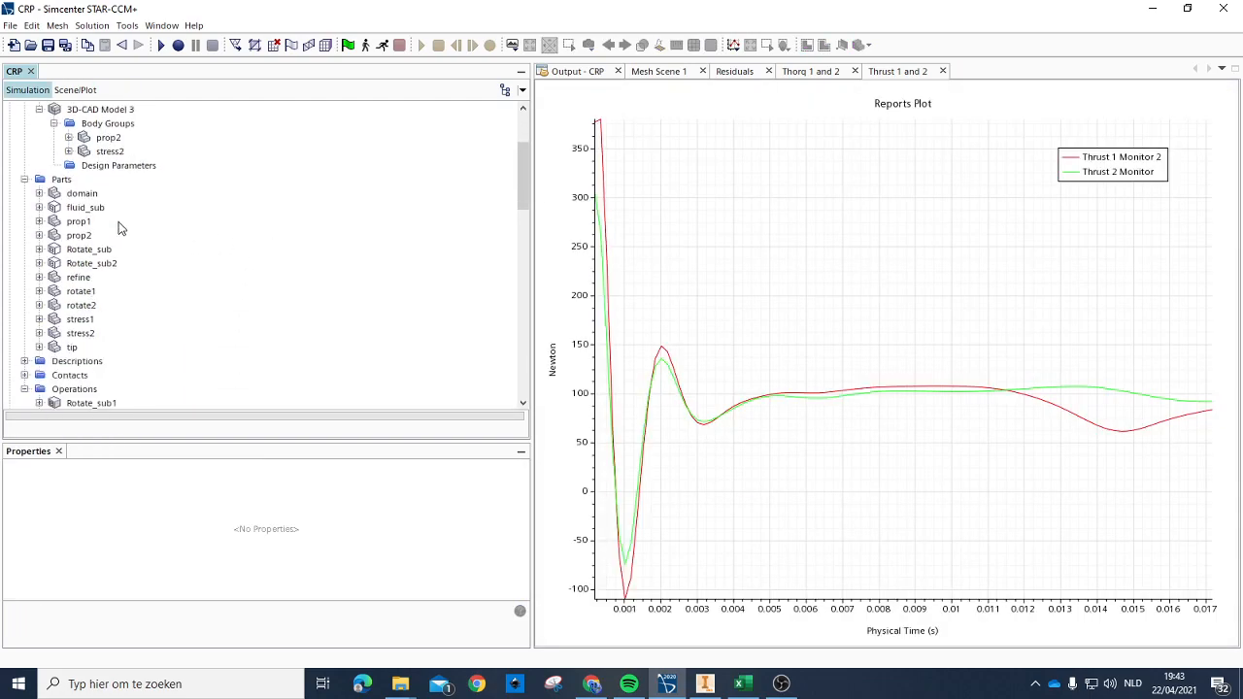
pyautogui.click(117, 153)
pyautogui.scroll(-10, 58, 330)
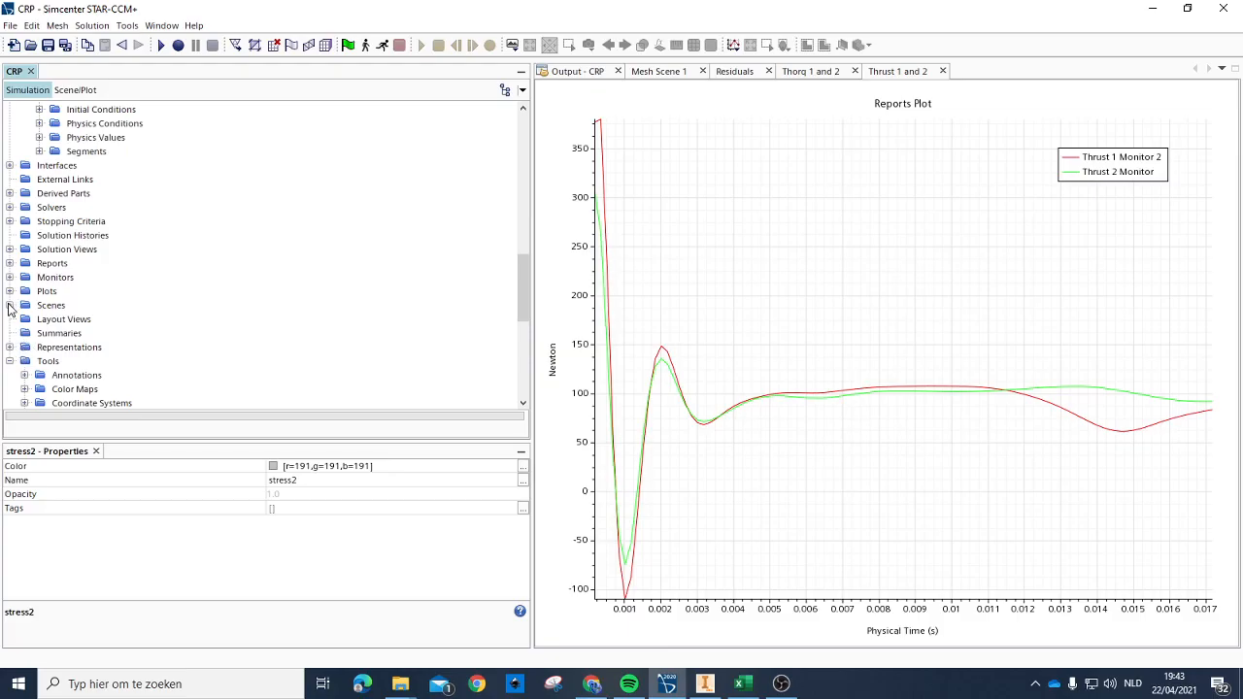
pyautogui.click(10, 305)
pyautogui.doubleClick(78, 319)
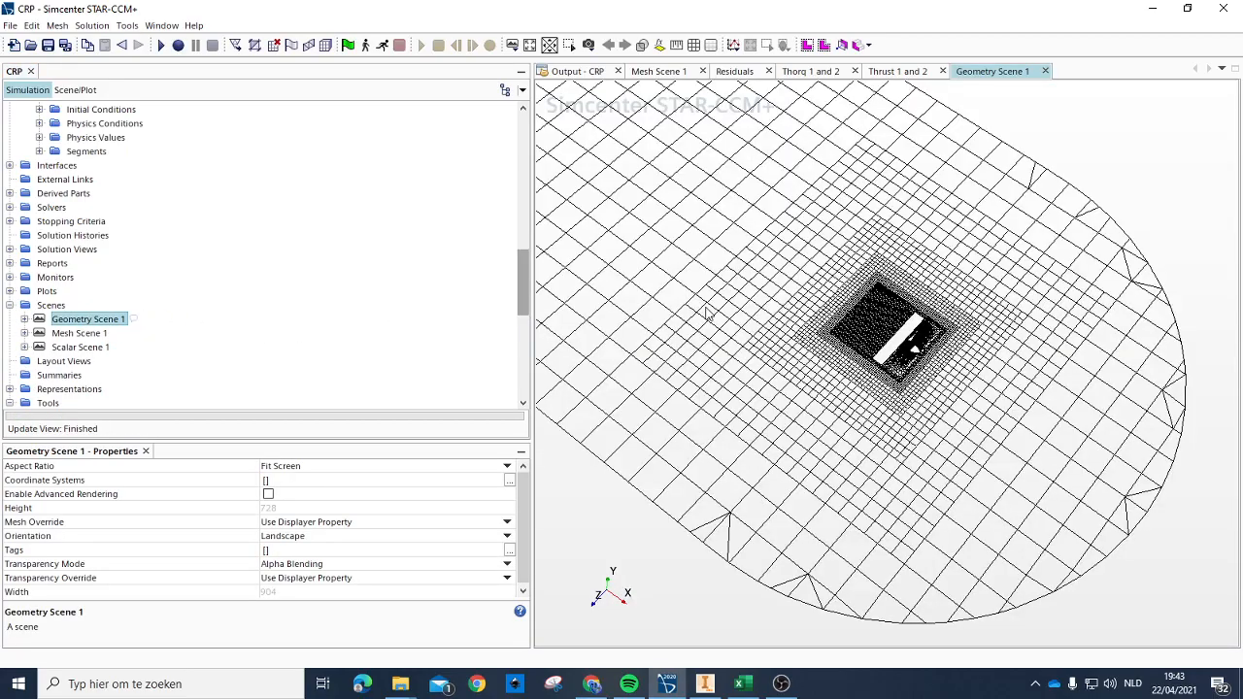
pyautogui.scroll(10, 875, 311)
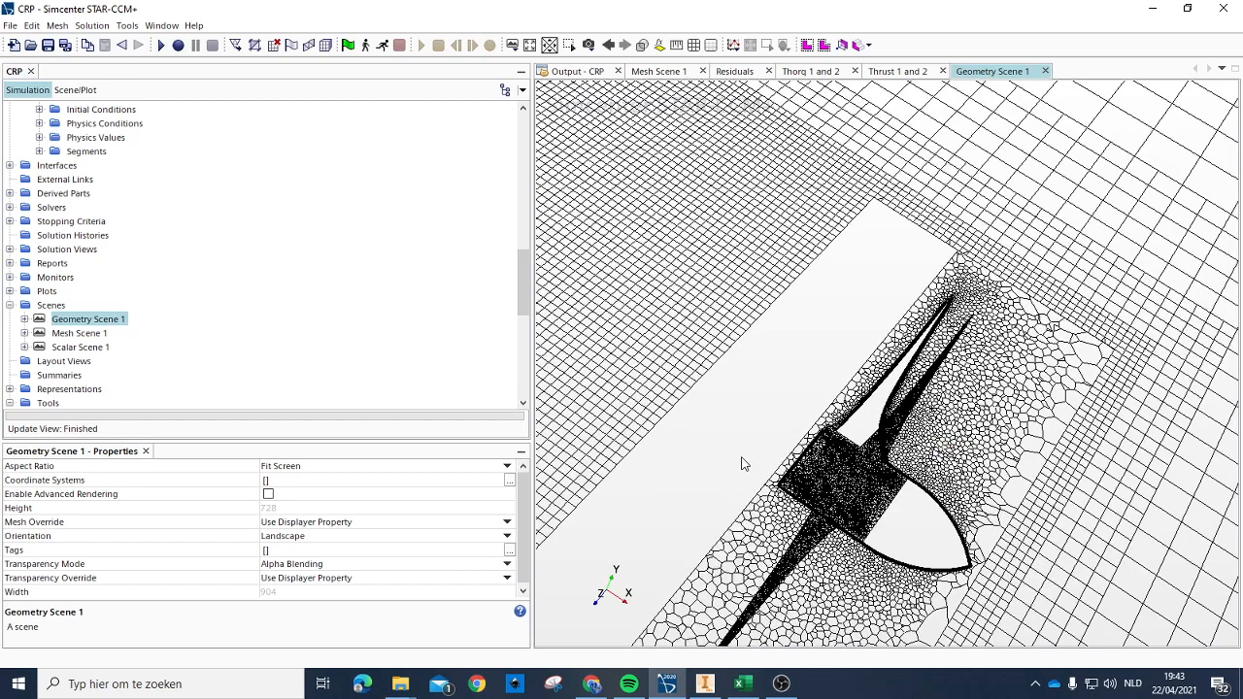
# Step: Compare how the stress1, stress2, prop2 and rotate2 parts are highlighted in the geometry scene
pyautogui.scroll(10, 109, 226)
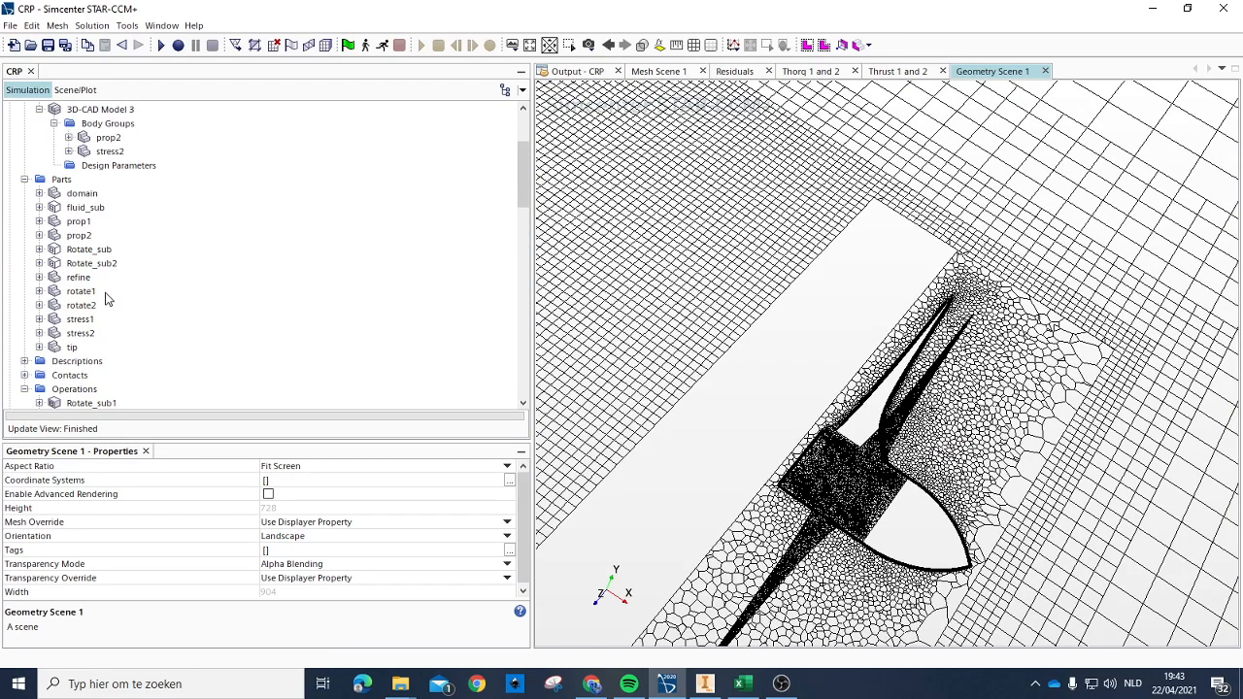
pyautogui.click(82, 334)
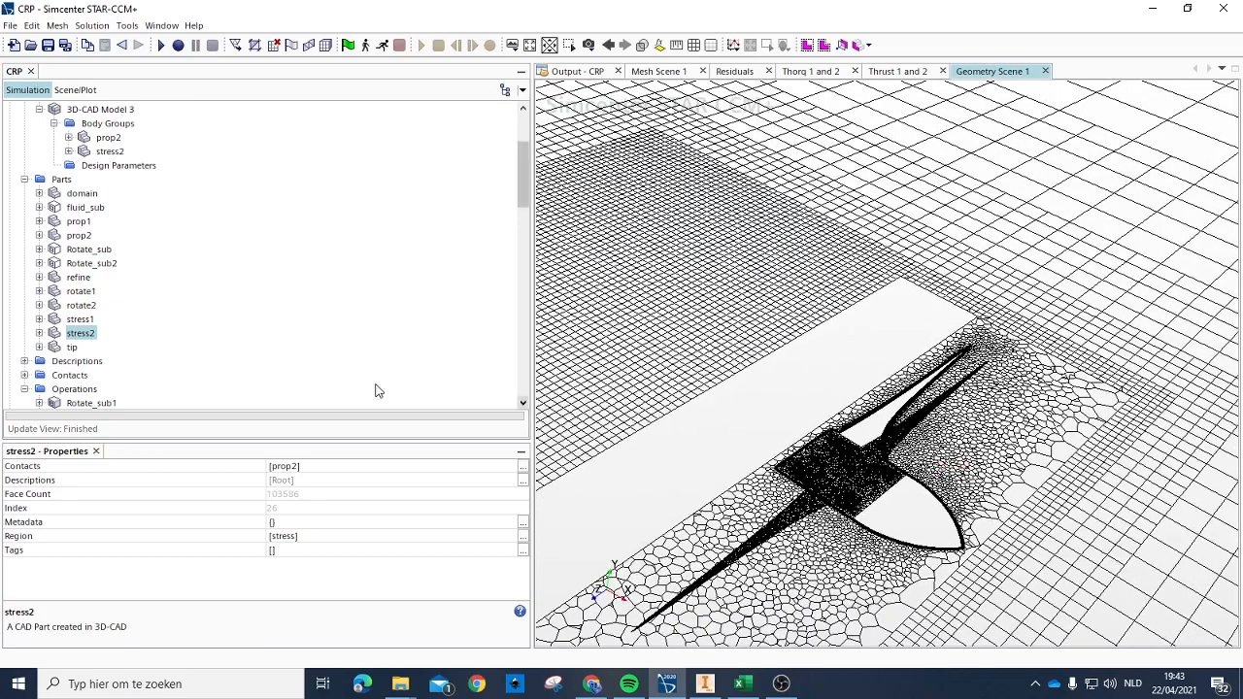
pyautogui.click(81, 319)
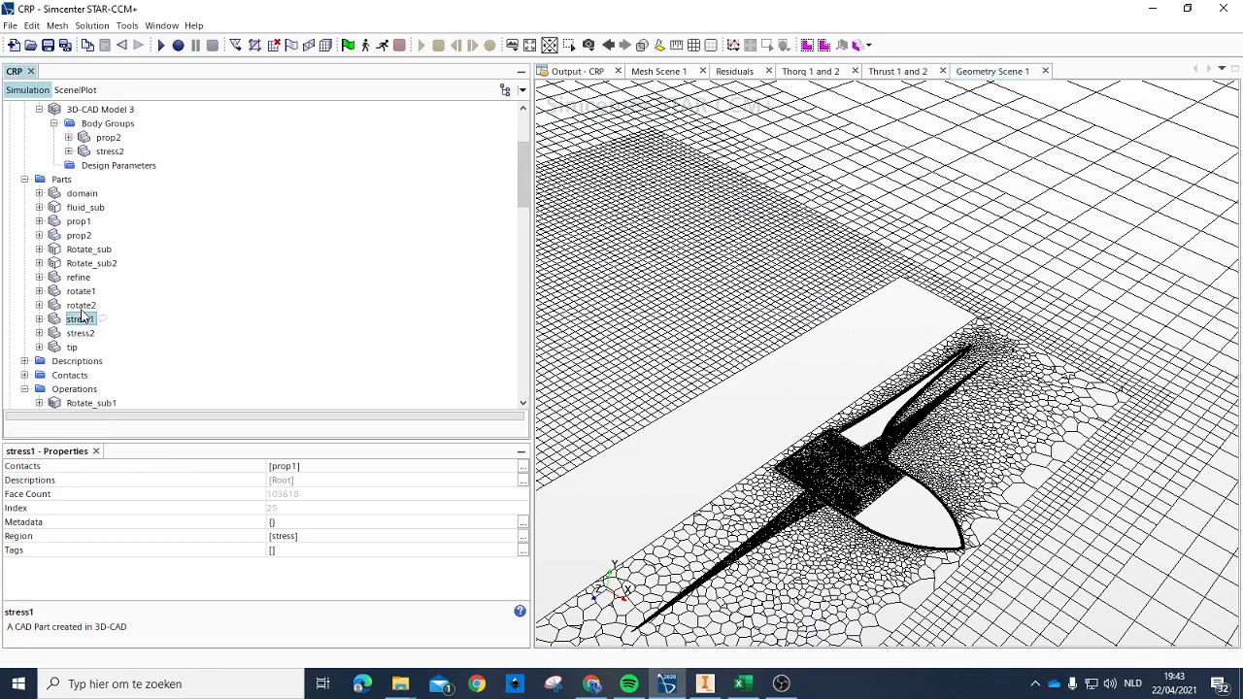
pyautogui.click(80, 236)
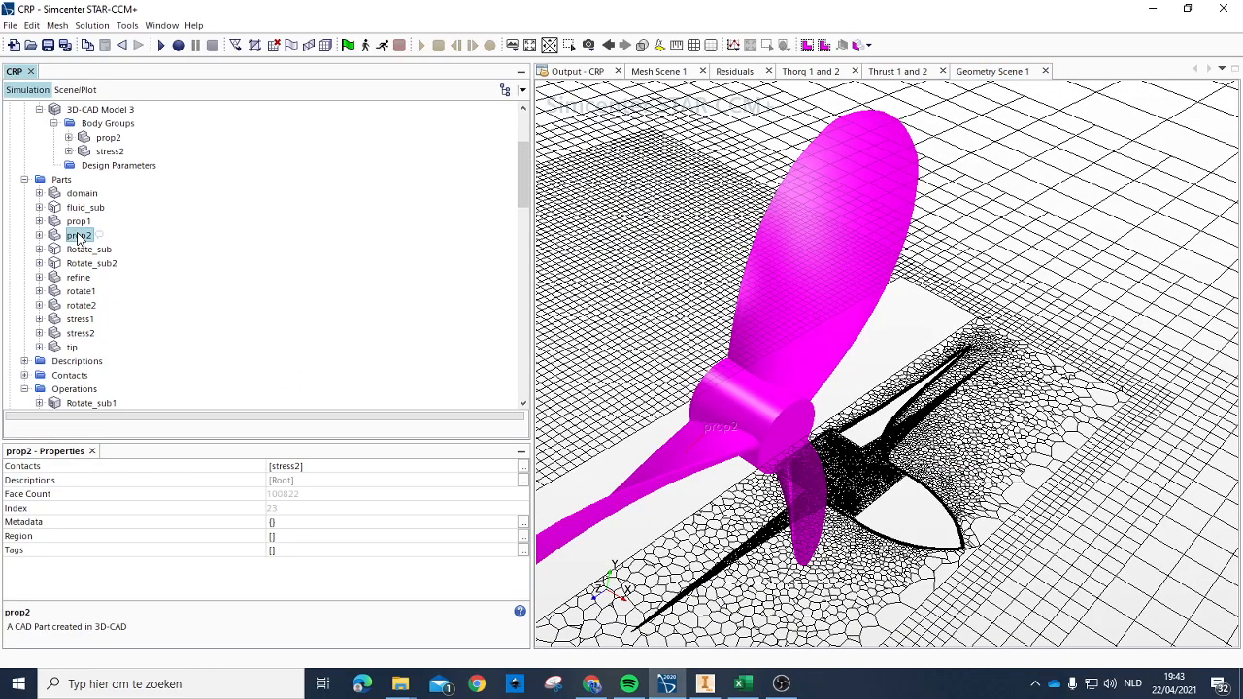
pyautogui.click(81, 319)
pyautogui.click(82, 334)
pyautogui.click(78, 307)
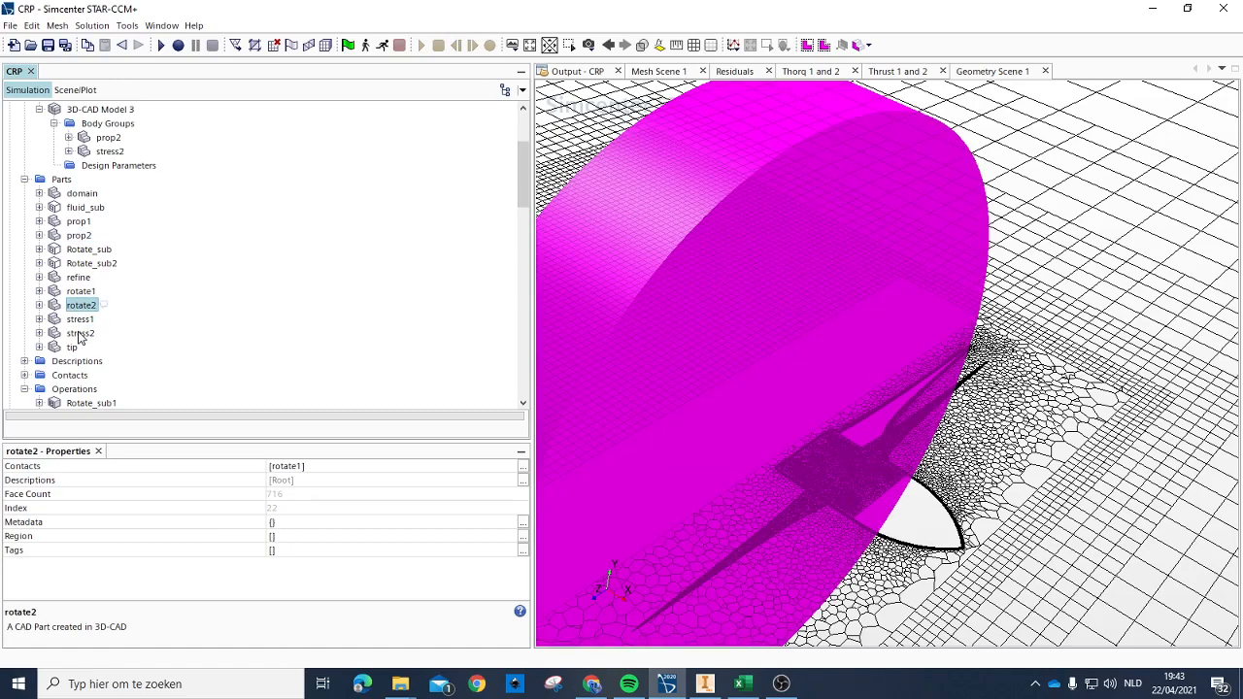
pyautogui.click(79, 336)
pyautogui.click(82, 334)
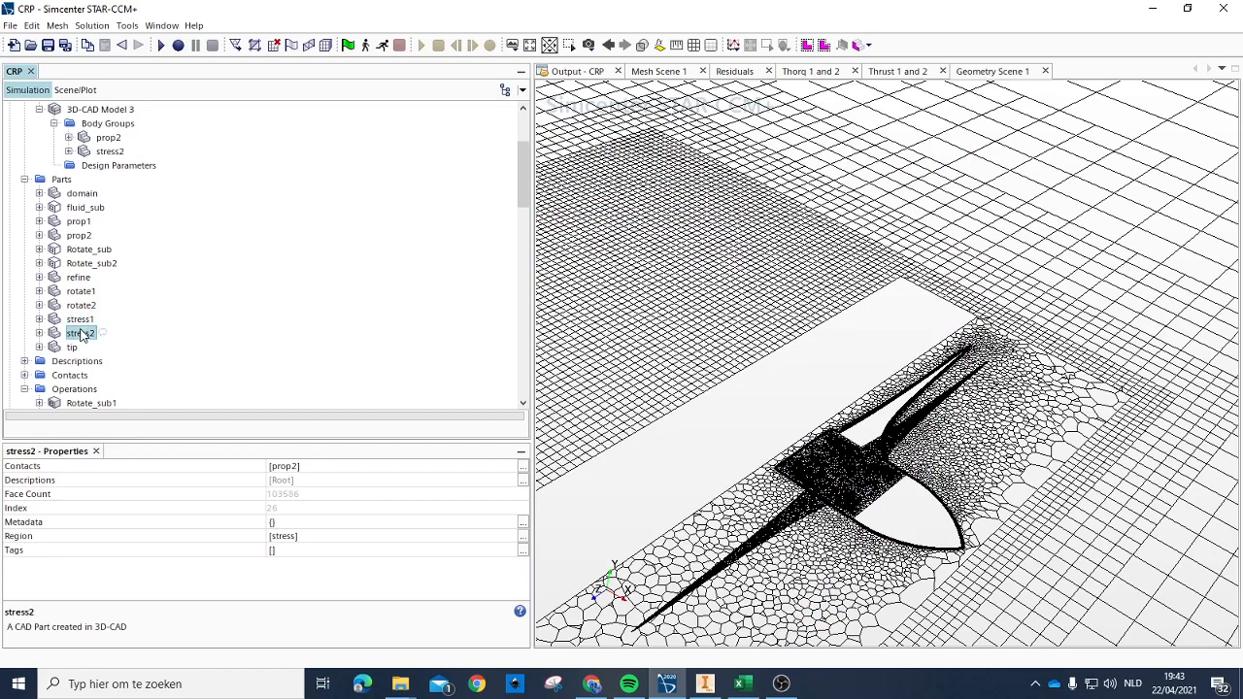
pyautogui.click(79, 319)
pyautogui.click(80, 332)
pyautogui.click(80, 318)
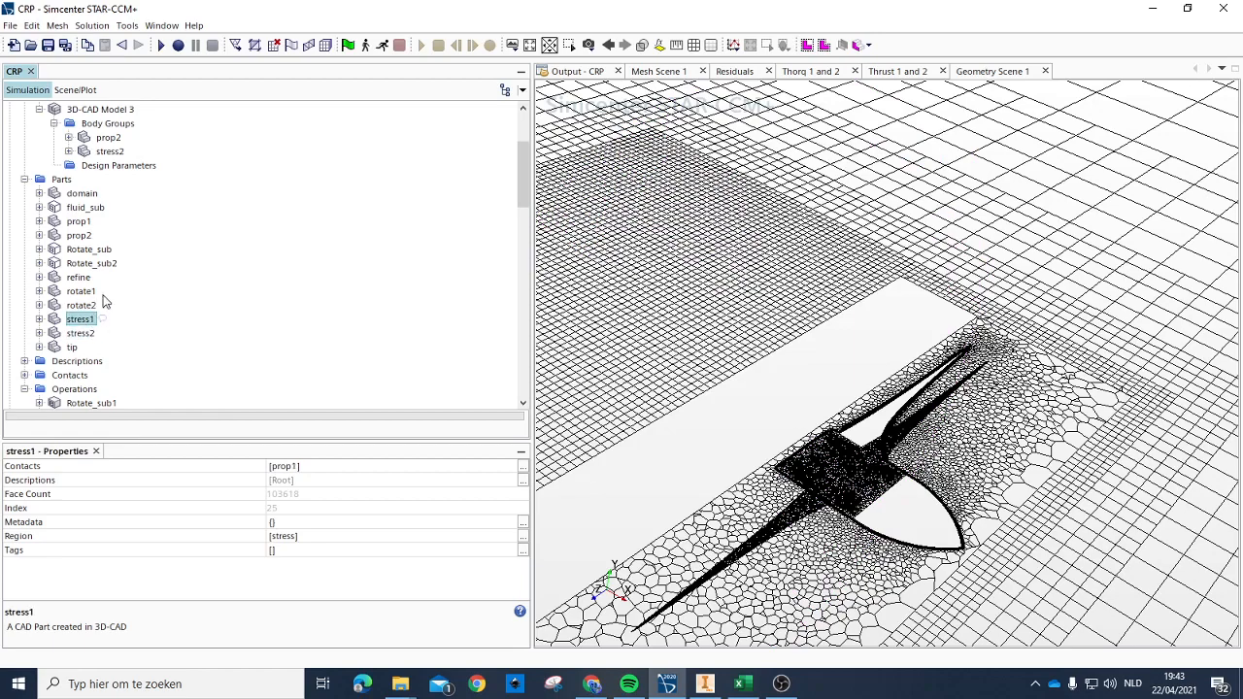
# Step: Remove the stress1 and stress2 part surfaces from the Default boundary of the stress region
pyautogui.scroll(-5, 109, 292)
pyautogui.scroll(3, 83, 253)
pyautogui.click(39, 248)
pyautogui.click(96, 263)
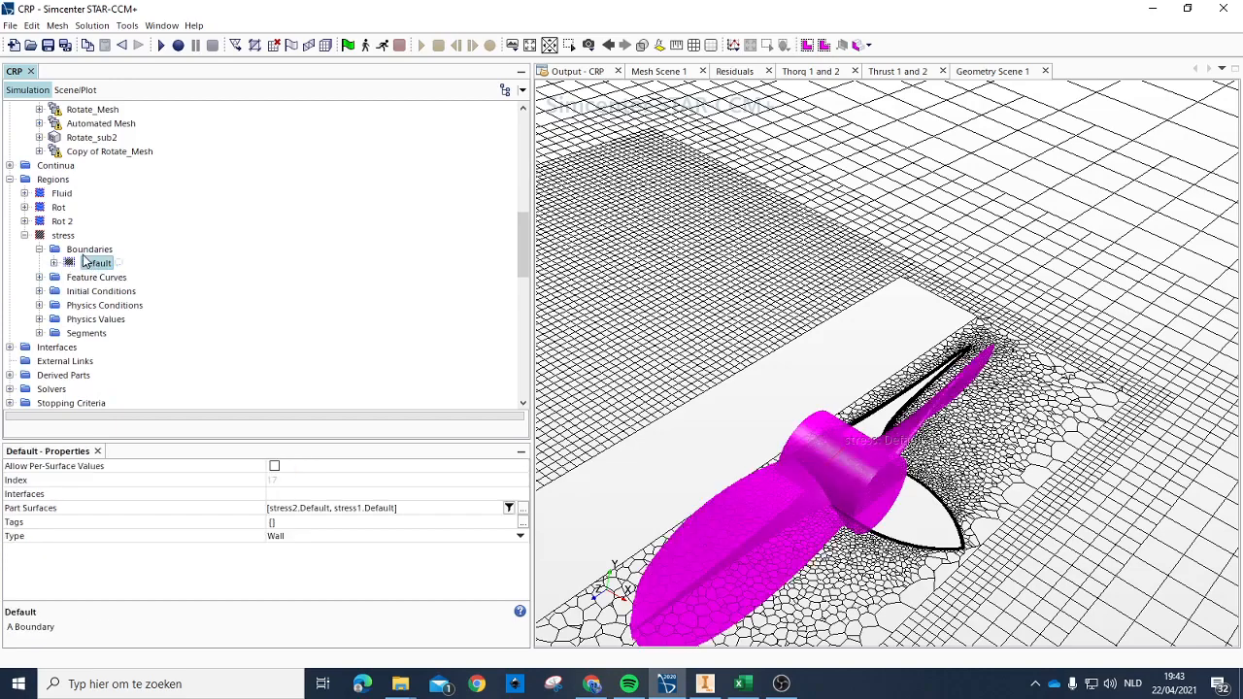
pyautogui.click(325, 511)
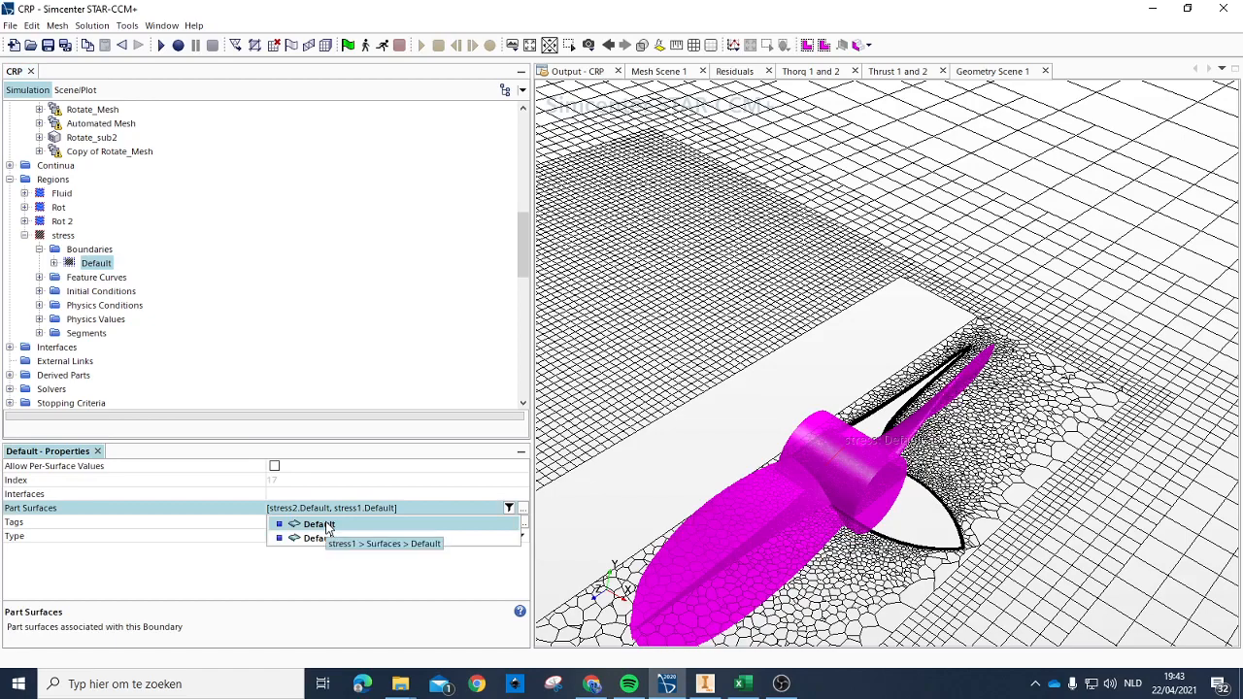
pyautogui.click(319, 539)
pyautogui.click(327, 524)
pyautogui.click(353, 514)
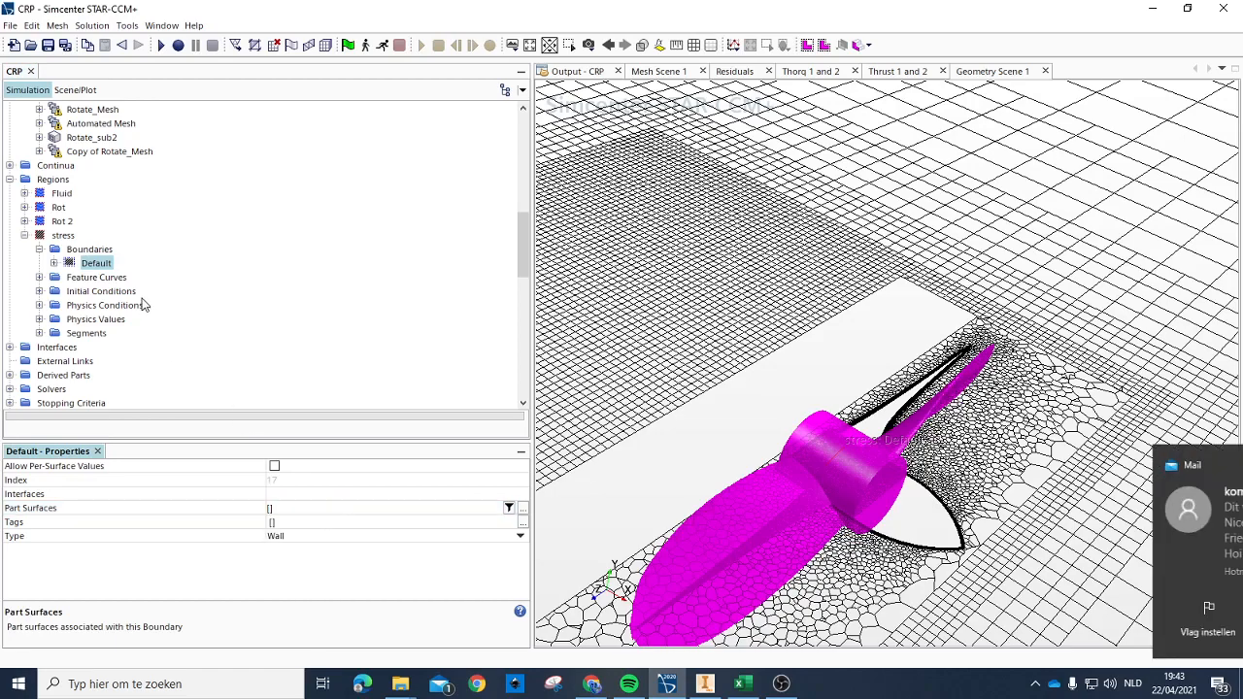
# Step: Add a new boundary to the stress region and assign the stress1 Default surface to it
pyautogui.rightClick(110, 250)
pyautogui.click(139, 260)
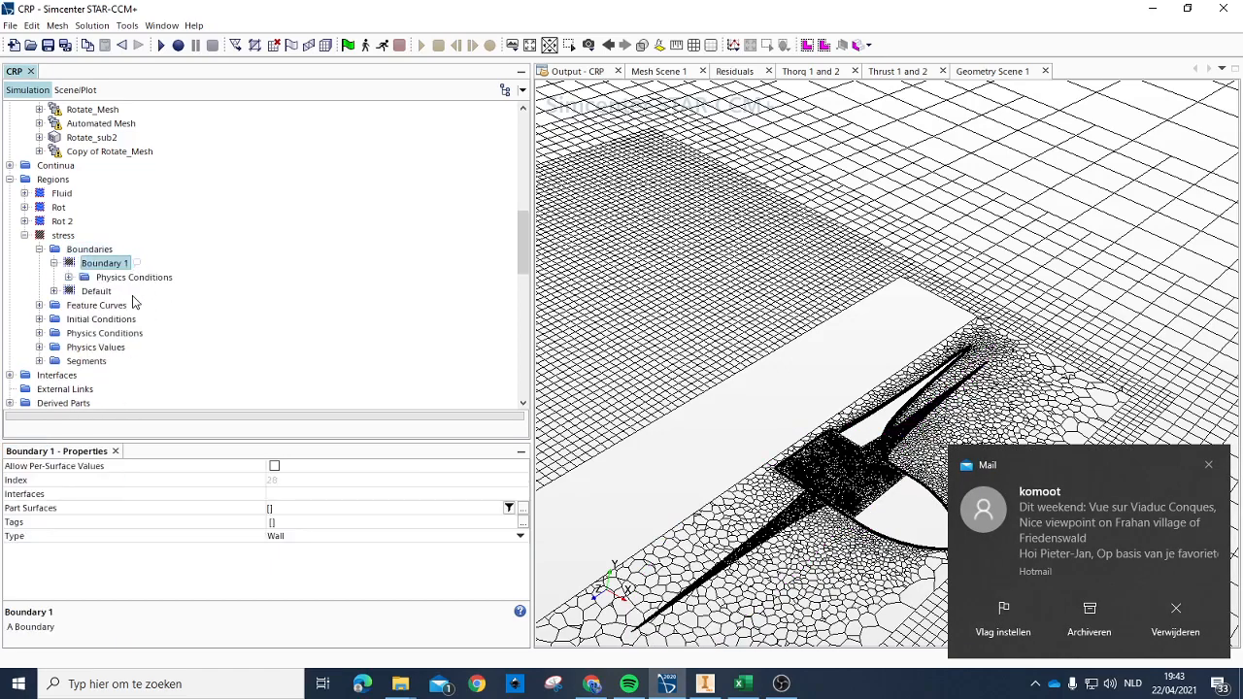
pyautogui.click(270, 509)
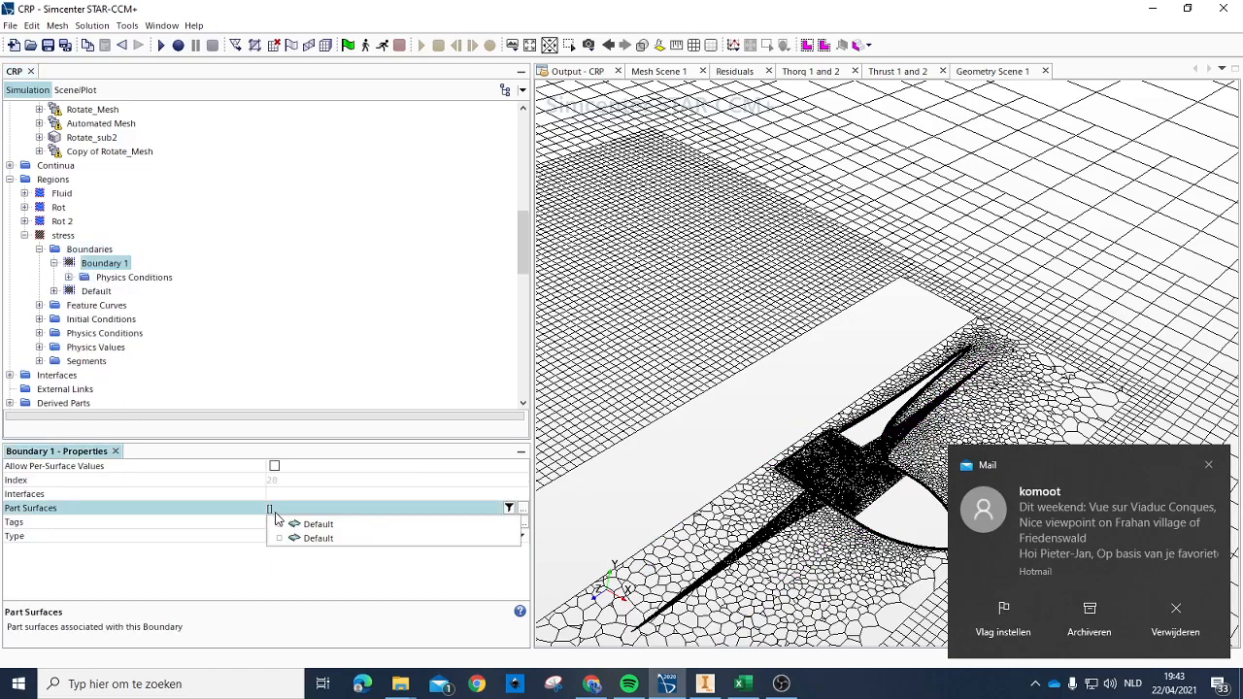
pyautogui.click(293, 525)
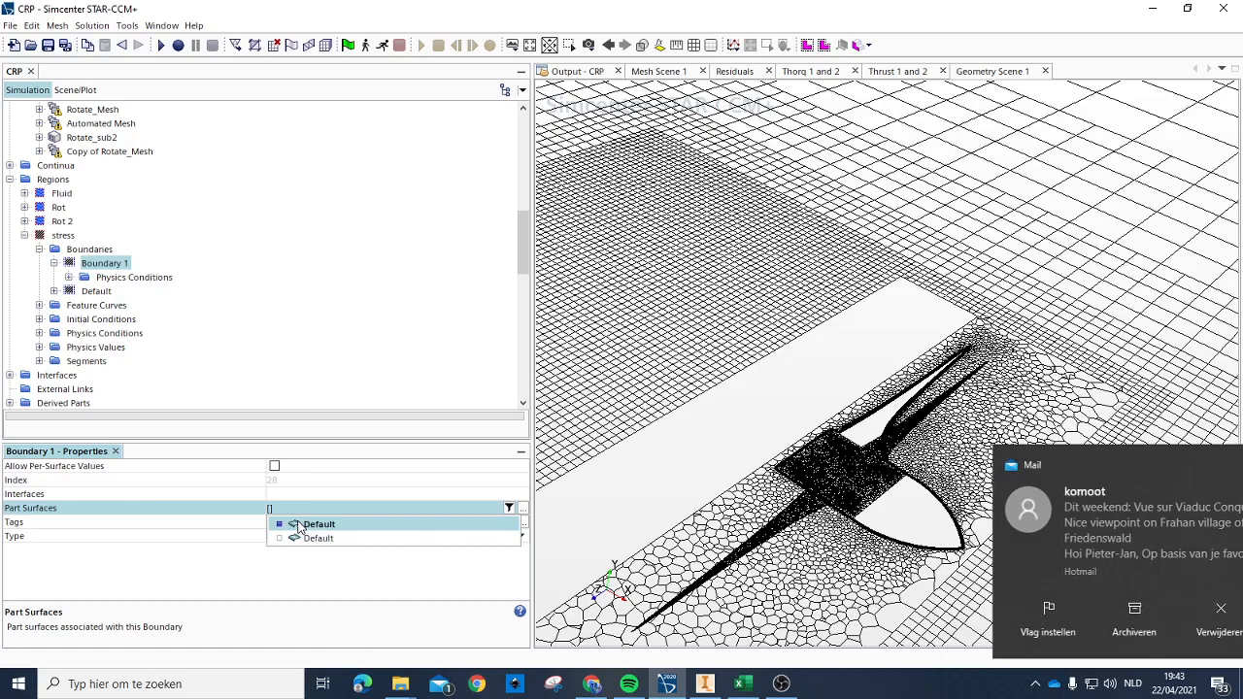
# Step: Assign the stress2 Default surface to the stress region's Default boundary
pyautogui.click(105, 295)
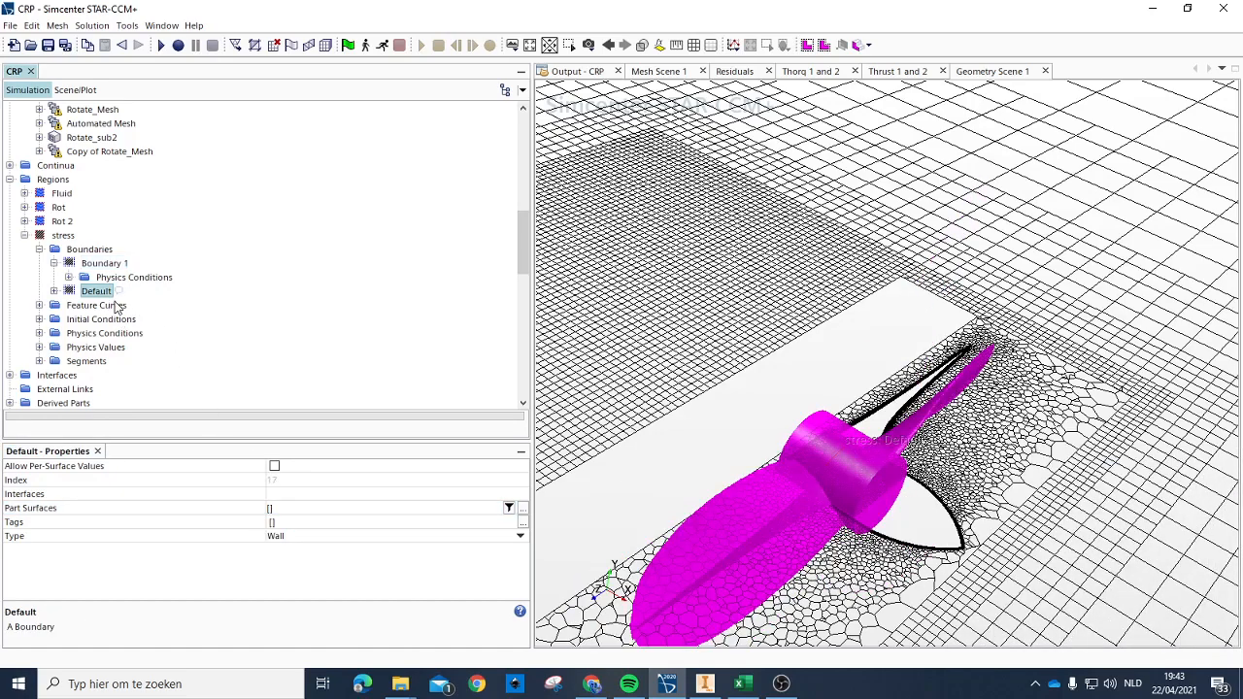
pyautogui.click(270, 509)
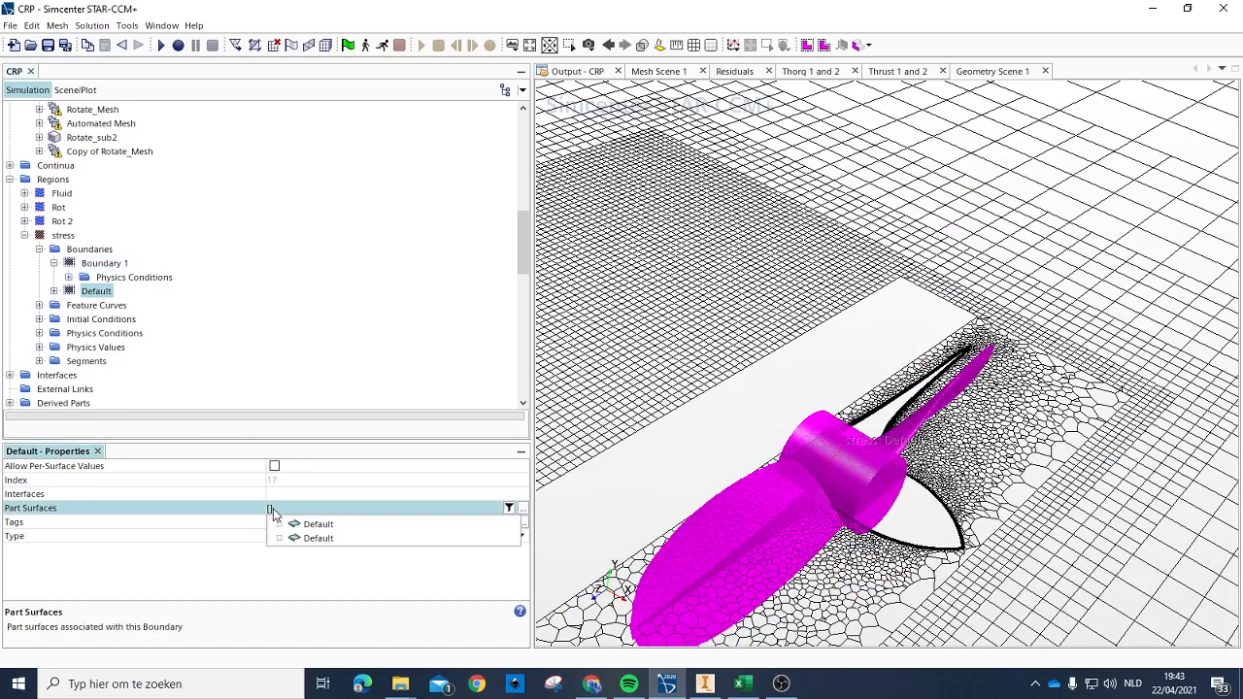
pyautogui.click(312, 540)
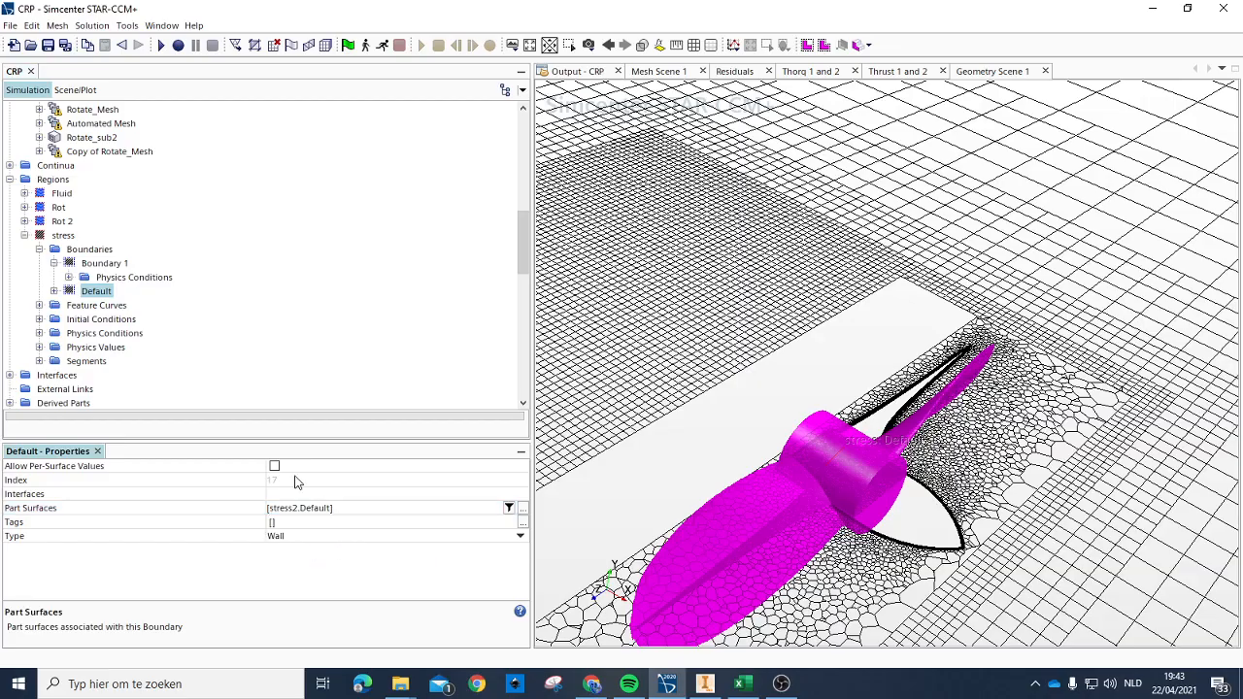
# Step: Compare the geometry of Boundary 1 and the Default boundary in the scene and check the latter's assigned part surface
pyautogui.click(95, 264)
pyautogui.click(95, 287)
pyautogui.moveTo(848, 449); pyautogui.dragTo(855, 518)
pyautogui.scroll(3, 888, 442)
pyautogui.moveTo(887, 445); pyautogui.dragTo(859, 402)
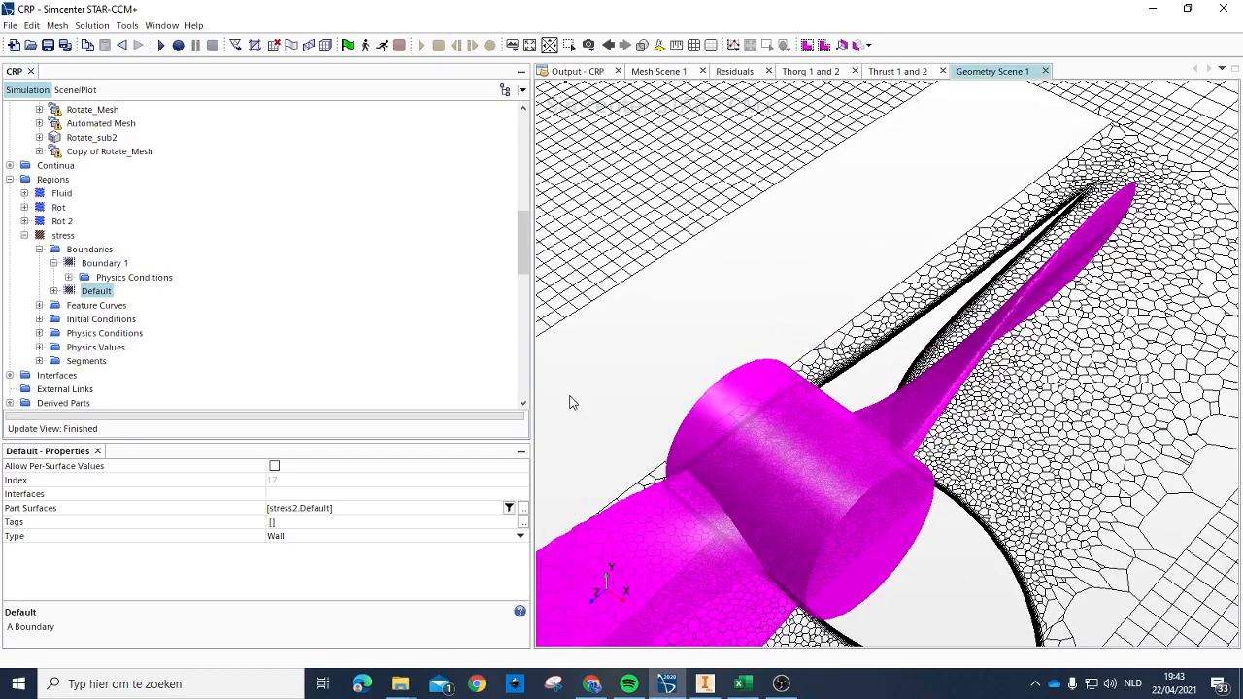
pyautogui.click(311, 510)
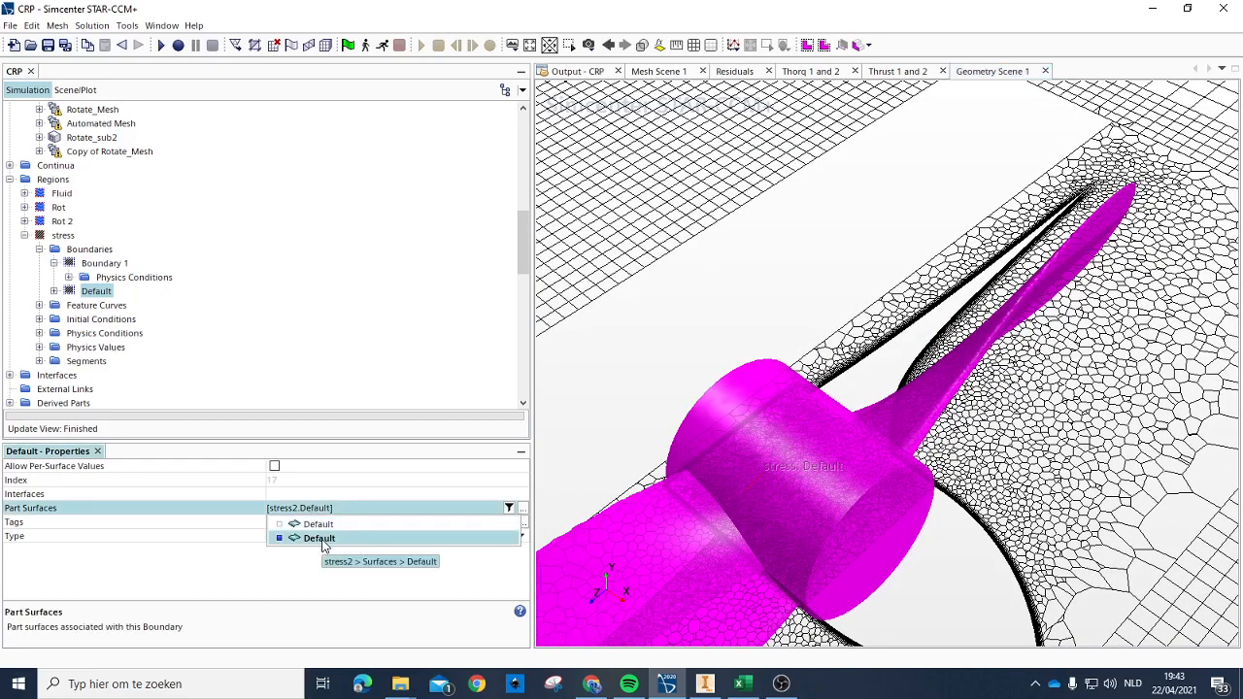
pyautogui.click(331, 576)
pyautogui.moveTo(889, 497)
pyautogui.mouseDown()
pyautogui.moveTo(913, 483)
pyautogui.moveTo(859, 368)
pyautogui.moveTo(889, 490)
pyautogui.mouseUp()
pyautogui.scroll(-3, 888, 491)
pyautogui.click(102, 266)
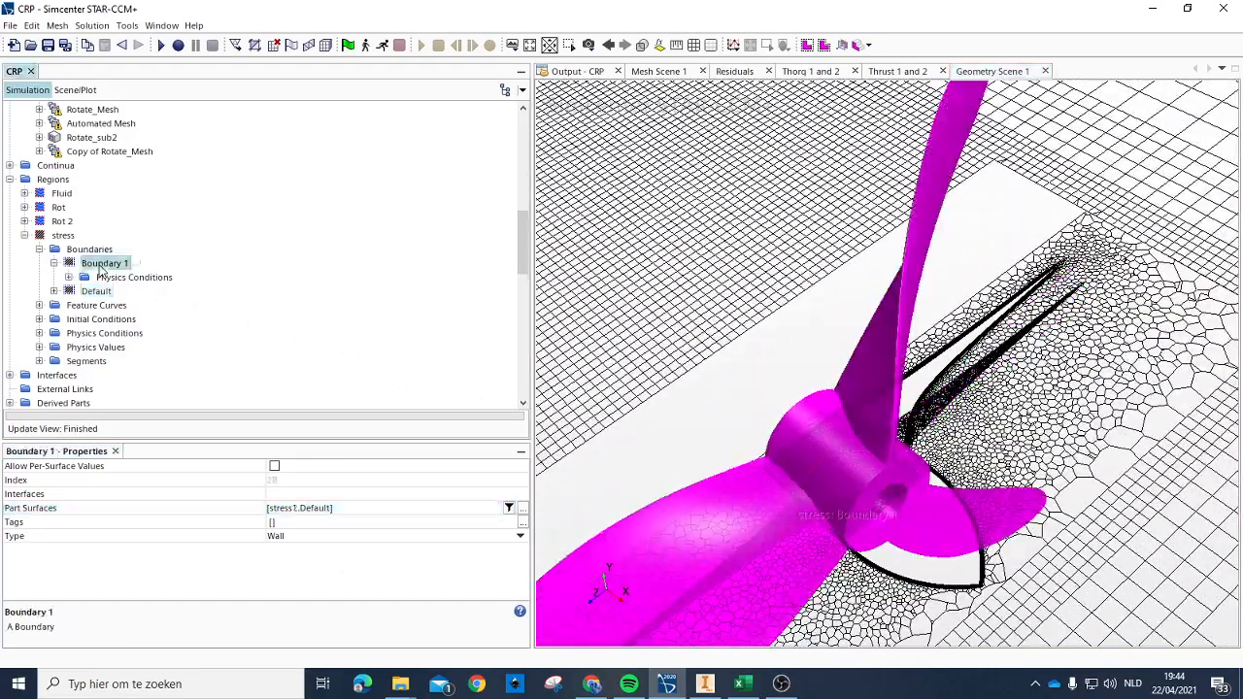
pyautogui.click(103, 292)
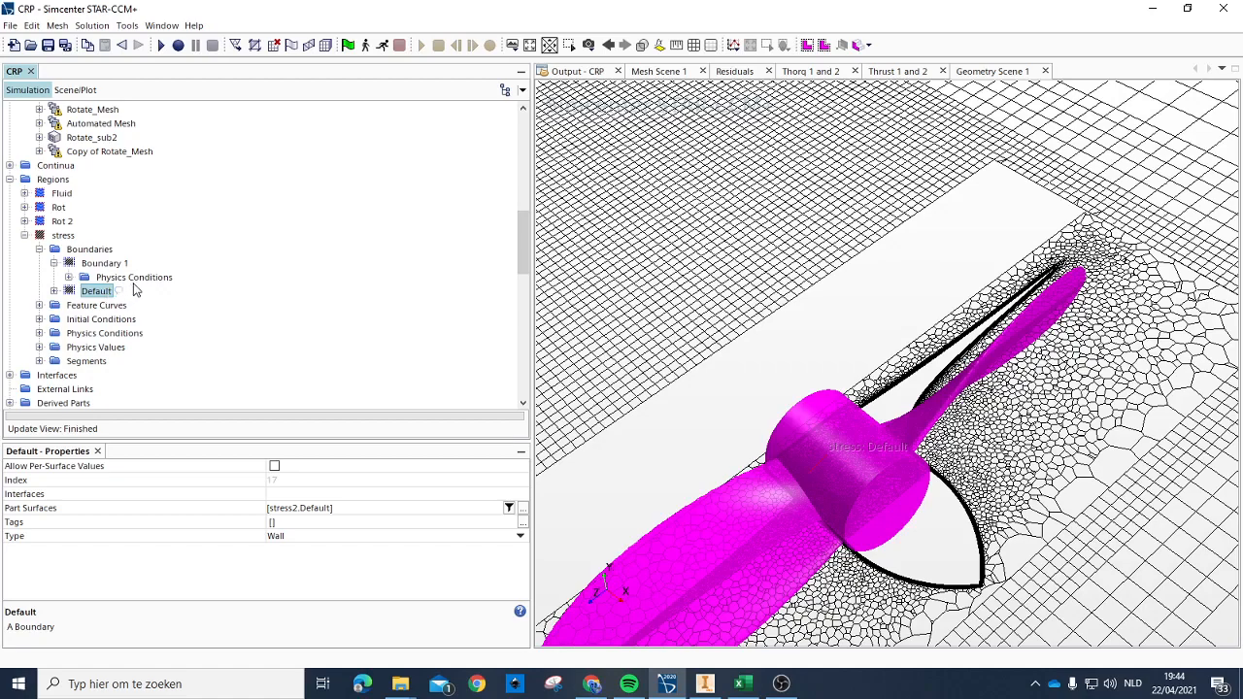
# Step: Compare the scene highlighting of the stress1 and stress2 parts and review their body groups in the 3D-CAD models
pyautogui.scroll(5, 113, 291)
pyautogui.click(83, 376)
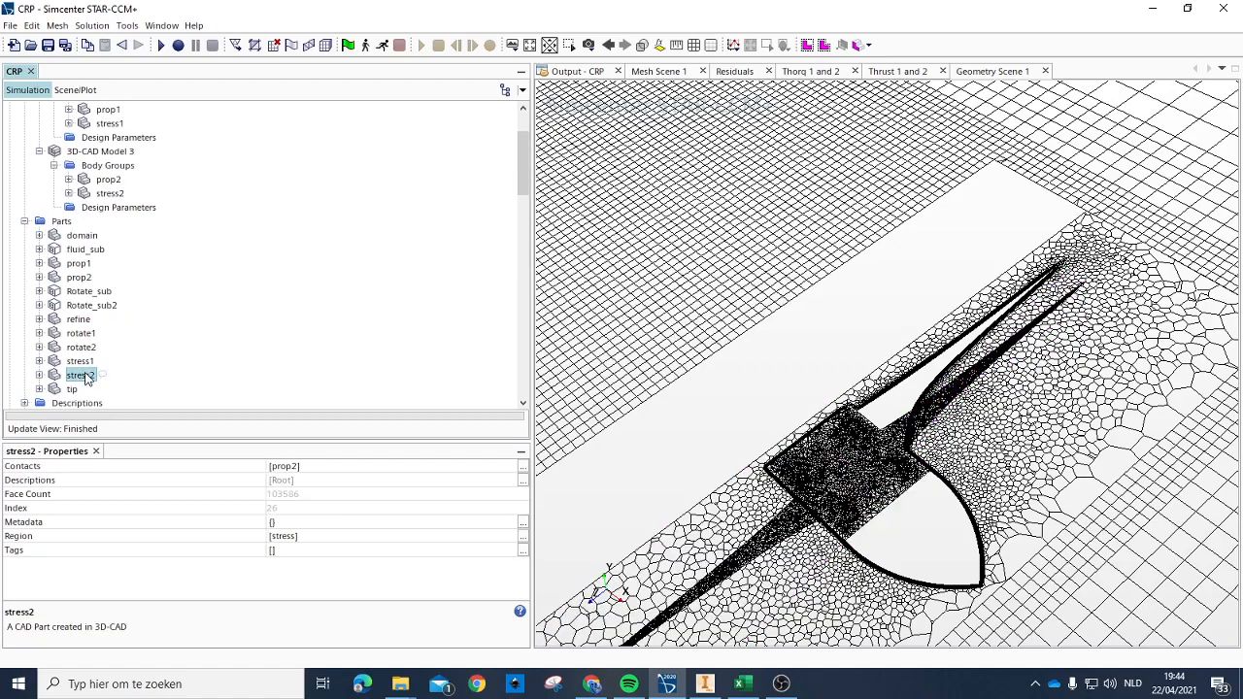
pyautogui.click(84, 361)
pyautogui.click(83, 375)
pyautogui.click(84, 361)
pyautogui.scroll(2, 125, 344)
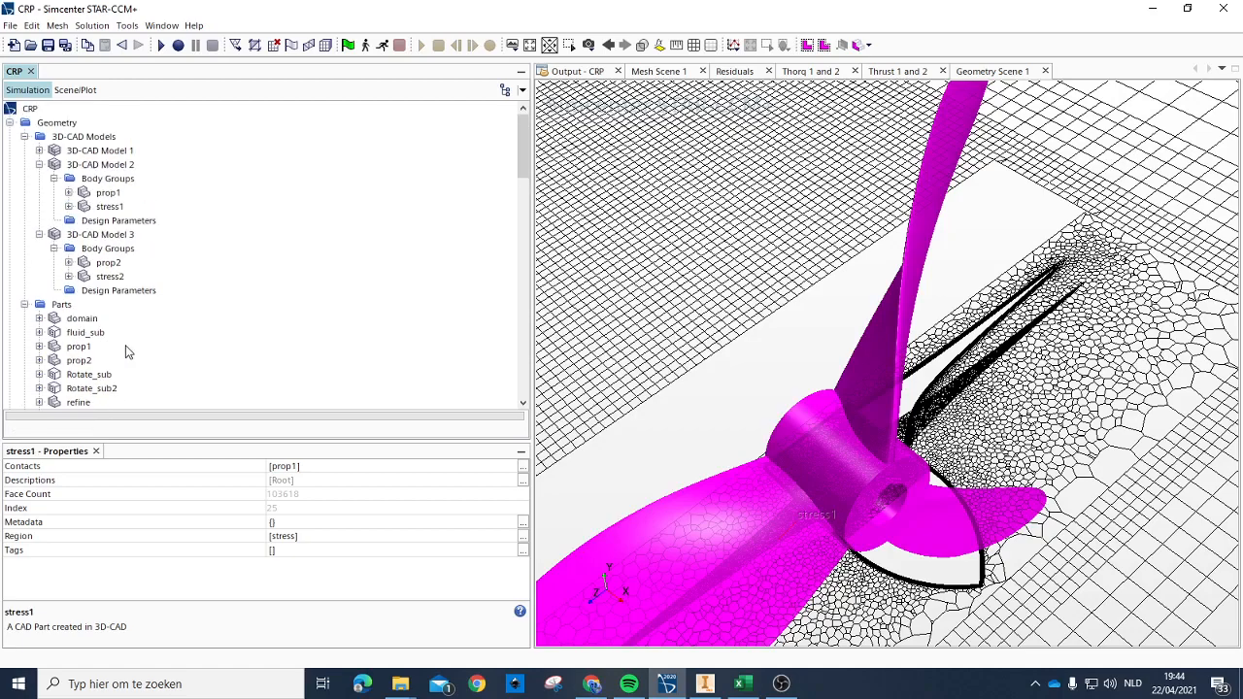
# Step: Compare the stress2 and prop2 bodies of 3D-CAD Model 3 with the stress region's Default boundary and its assigned part surface
pyautogui.click(109, 277)
pyautogui.click(107, 263)
pyautogui.click(110, 276)
pyautogui.scroll(-6, 97, 291)
pyautogui.scroll(-10, 97, 296)
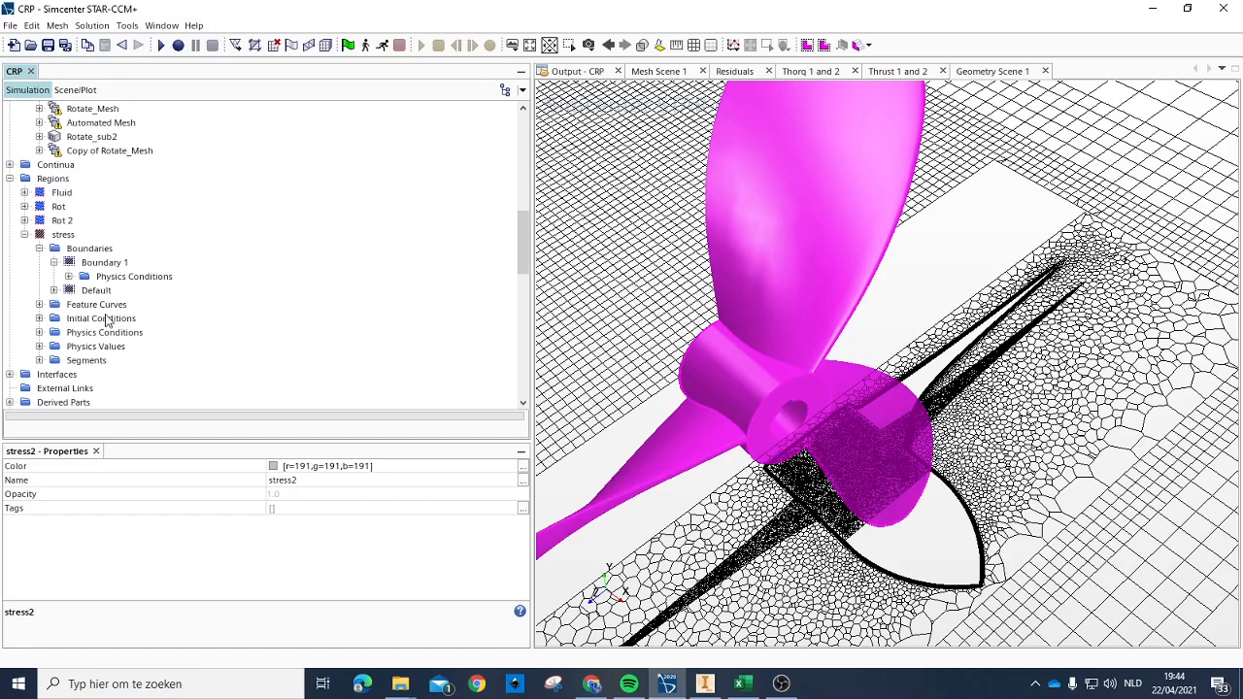
pyautogui.click(103, 166)
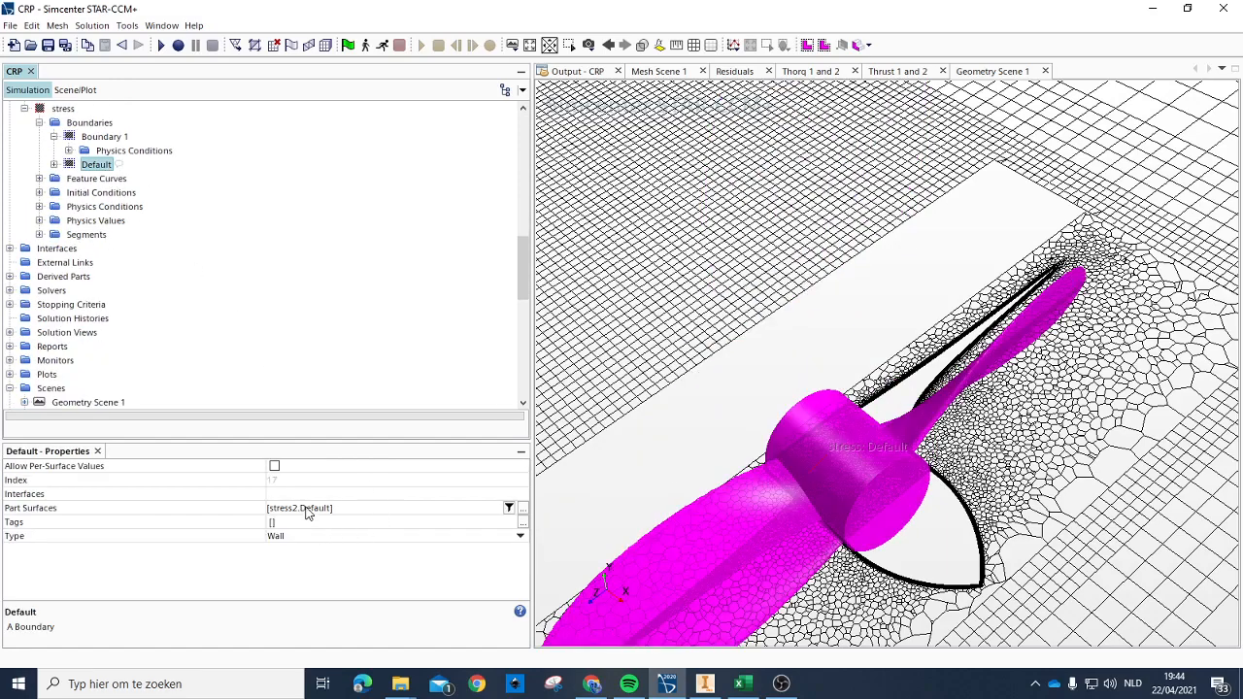
pyautogui.scroll(8, 145, 243)
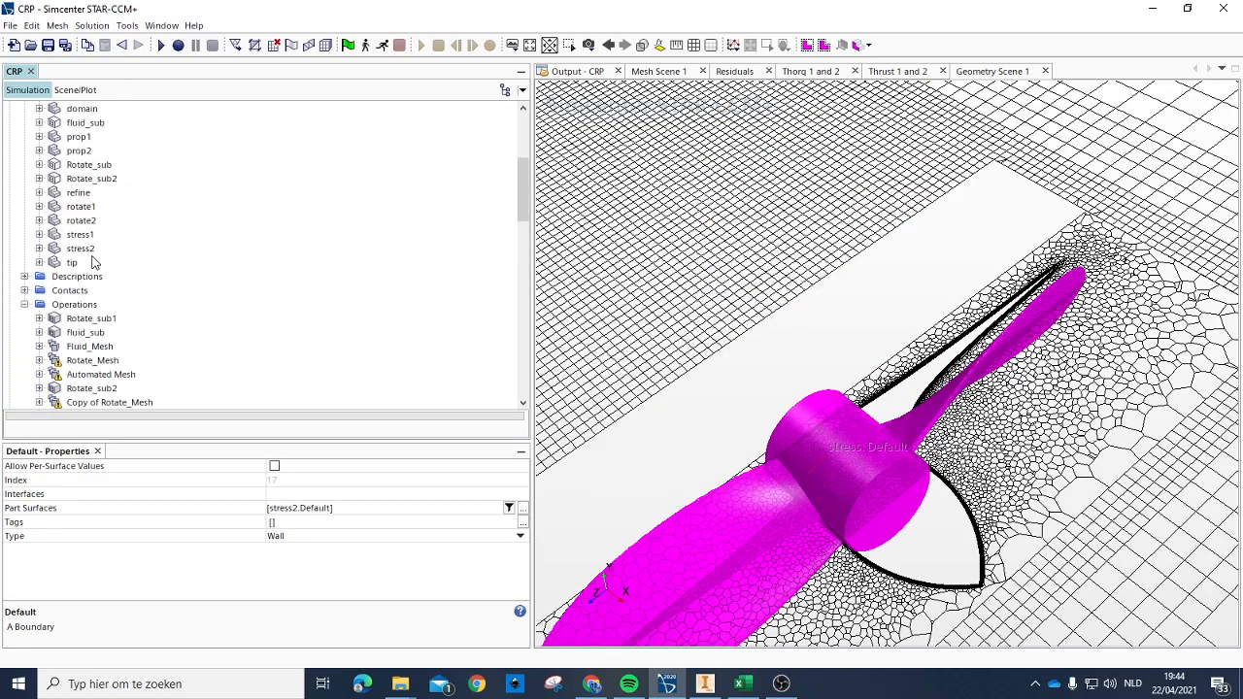
# Step: Delete the stress2 geometry part
pyautogui.click(79, 249)
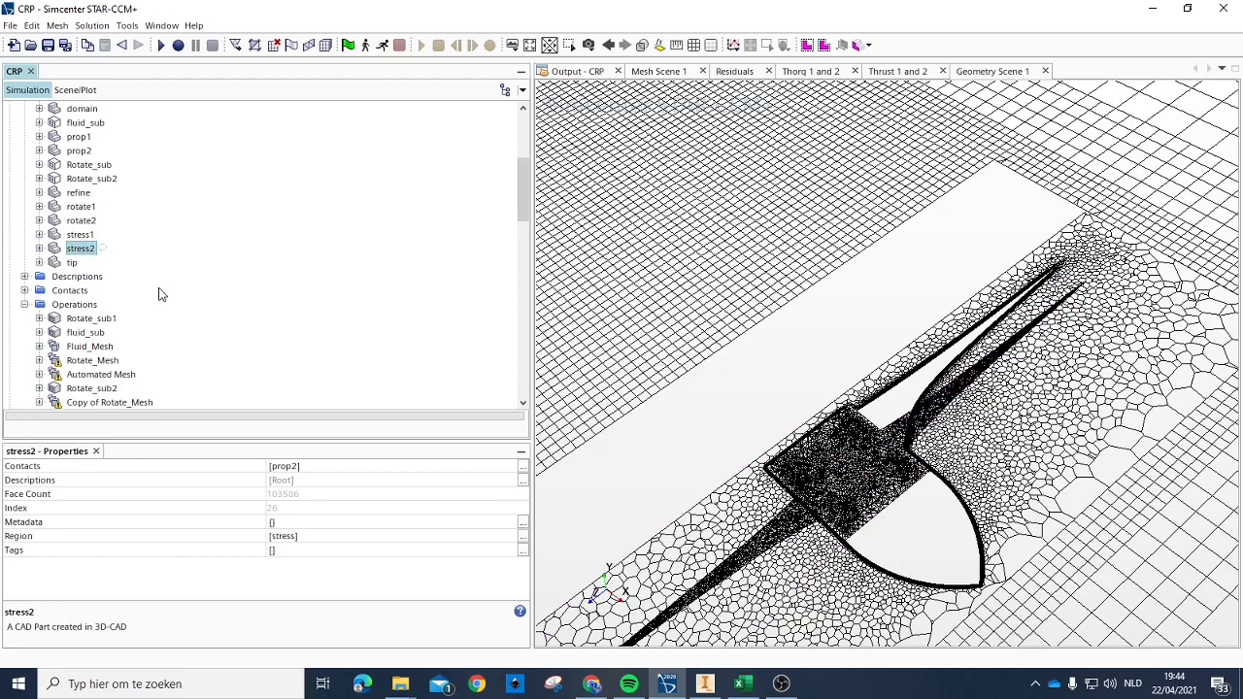
pyautogui.press('Delete')
pyautogui.press('Return')
# Step: Create a new geometry part from the stress2 body of 3D-CAD Model 3 with Very Fine tessellation density
pyautogui.scroll(4, 87, 249)
pyautogui.click(109, 234)
pyautogui.rightClick(109, 234)
pyautogui.click(163, 260)
pyautogui.click(612, 371)
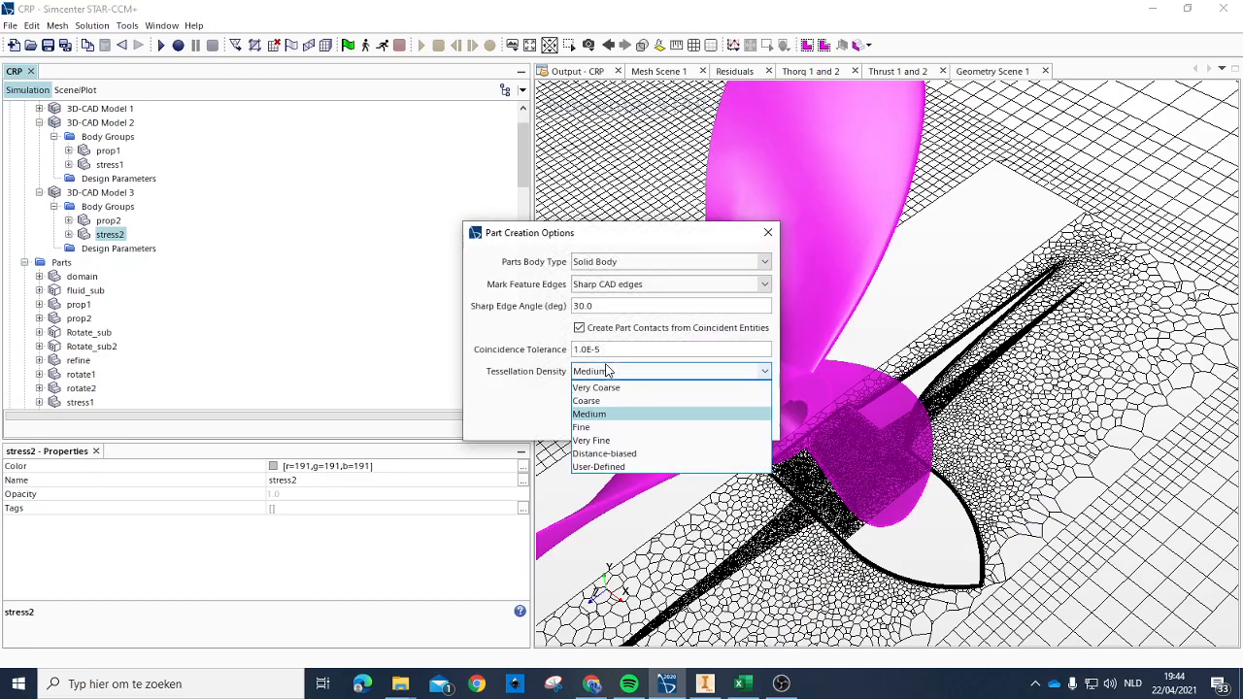
pyautogui.click(635, 438)
pyautogui.click(633, 424)
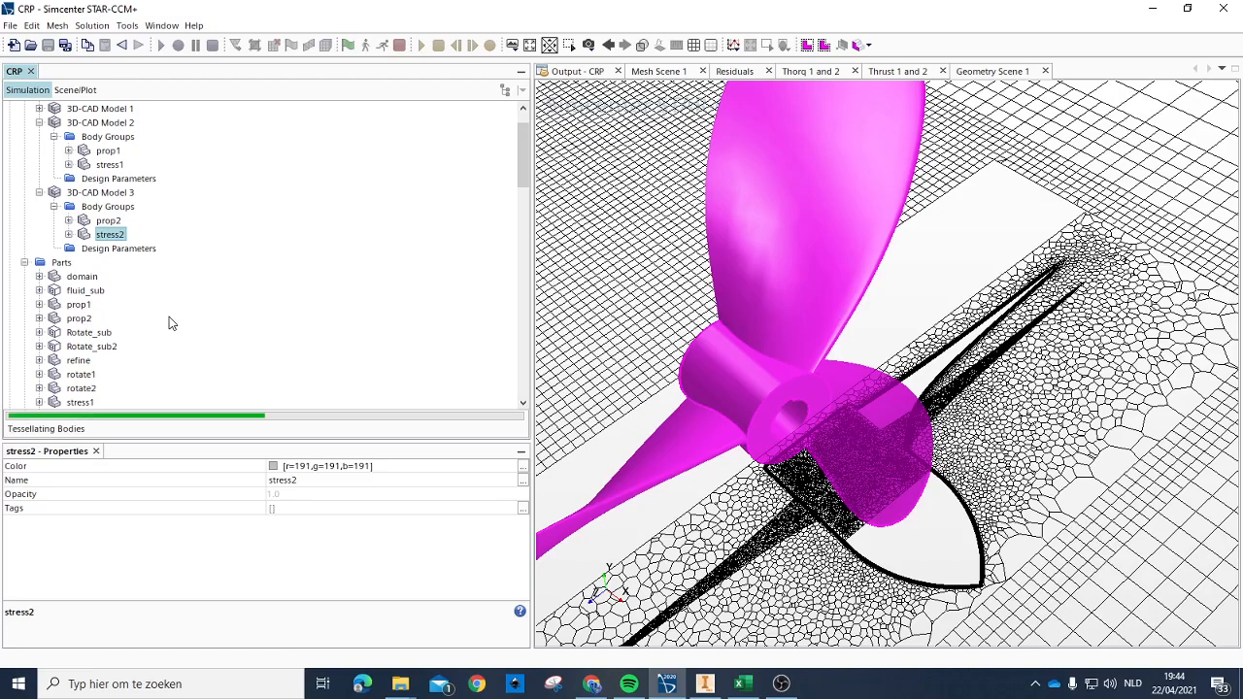
# Step: Update the Rotate_sub2 part and compare the scene highlighting of the stress1 and recreated stress2 parts
pyautogui.click(91, 220)
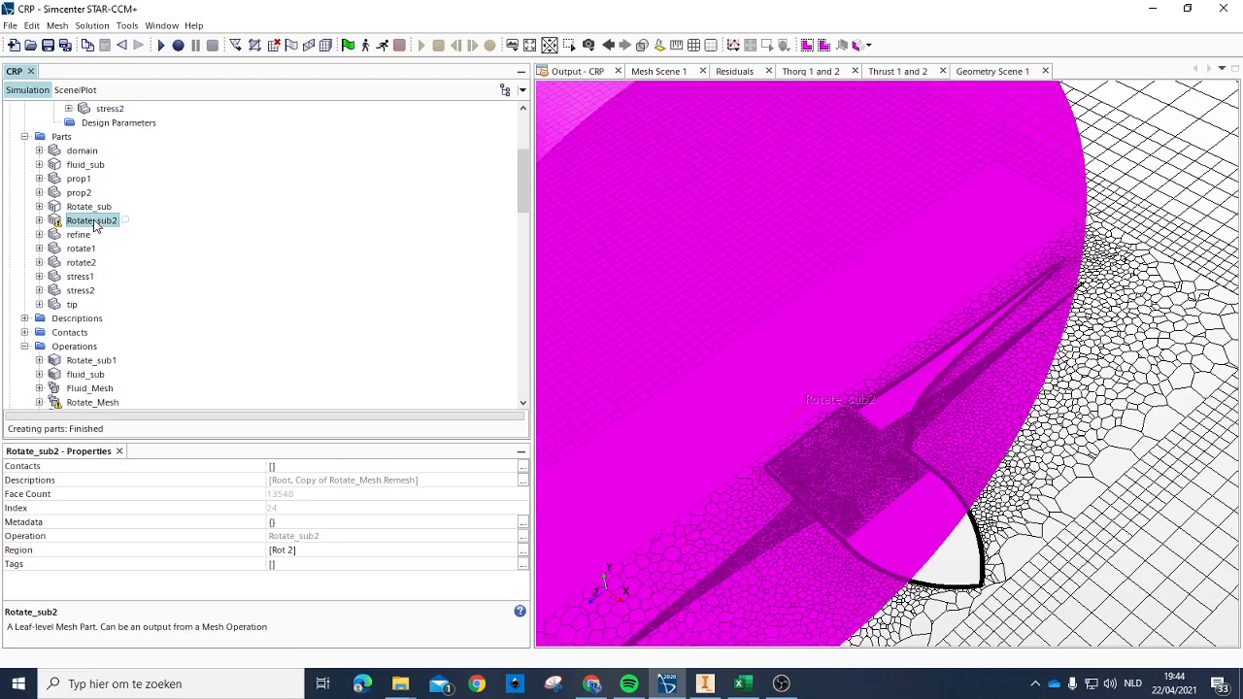
pyautogui.rightClick(95, 220)
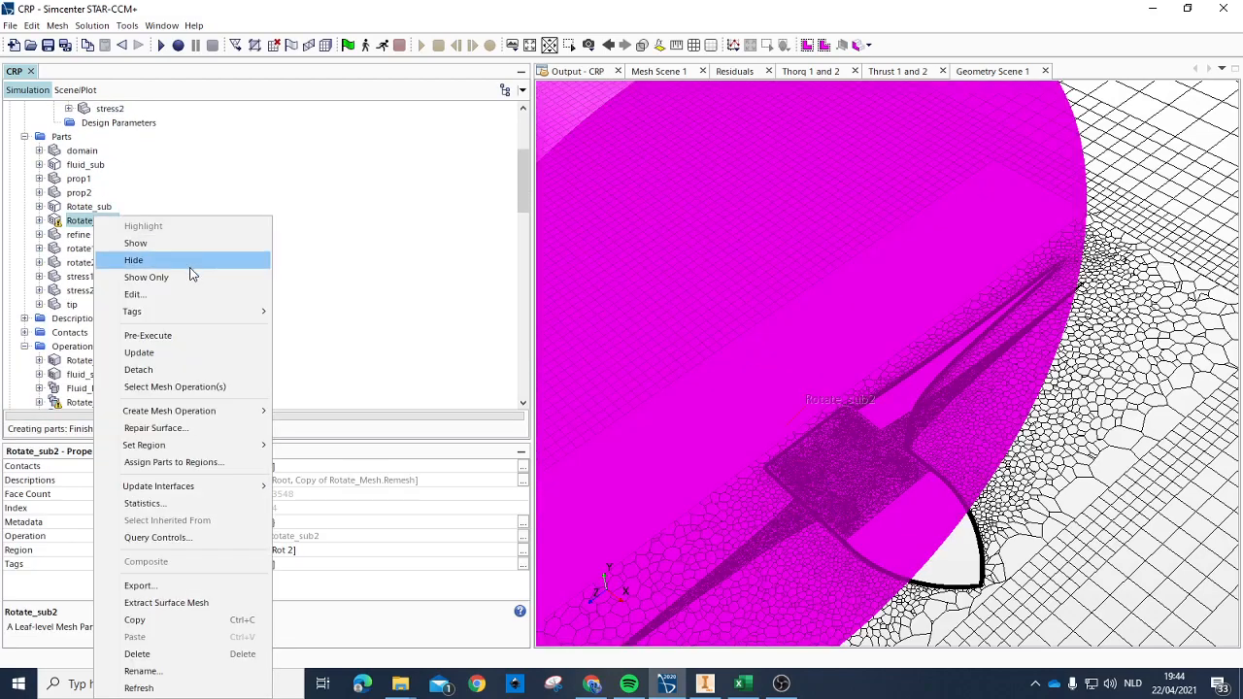
pyautogui.click(159, 352)
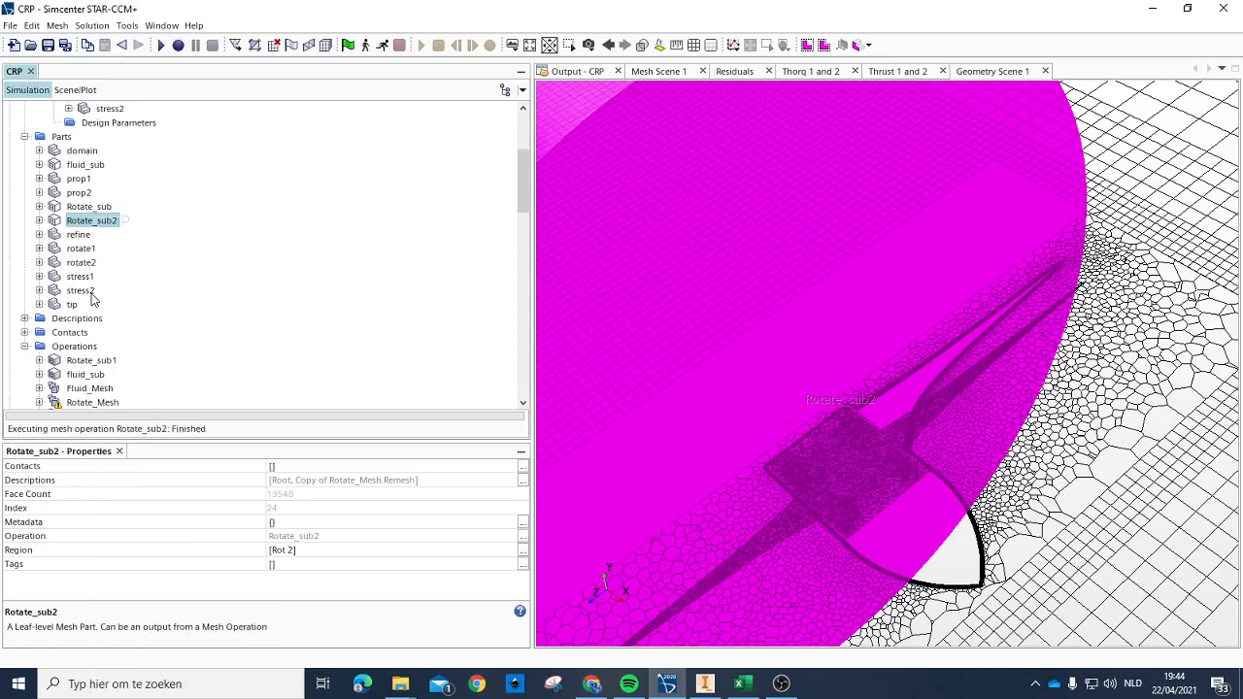
pyautogui.click(81, 291)
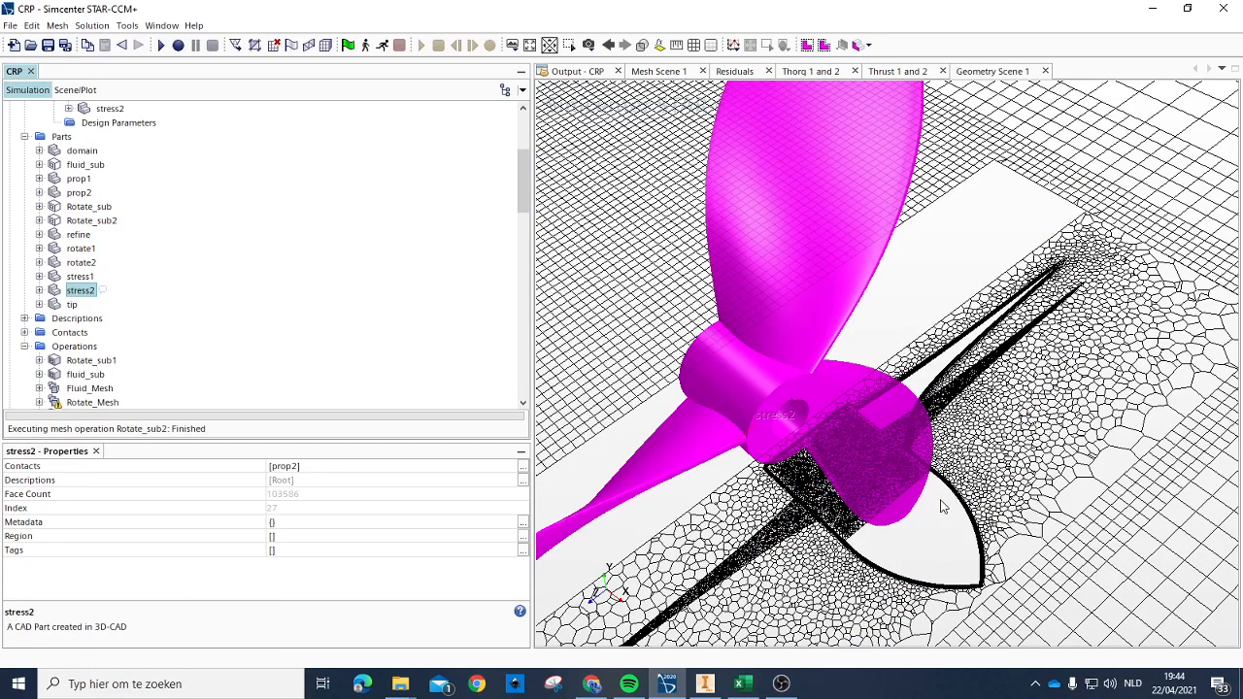
pyautogui.click(86, 279)
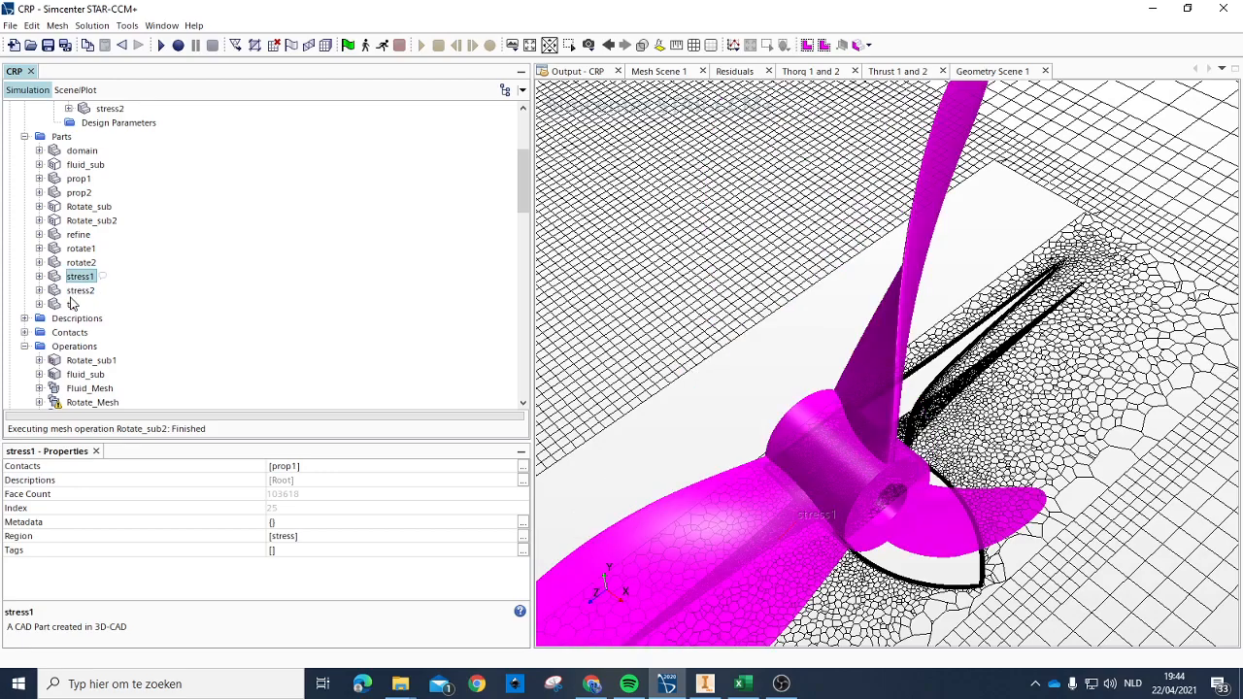
pyautogui.click(82, 291)
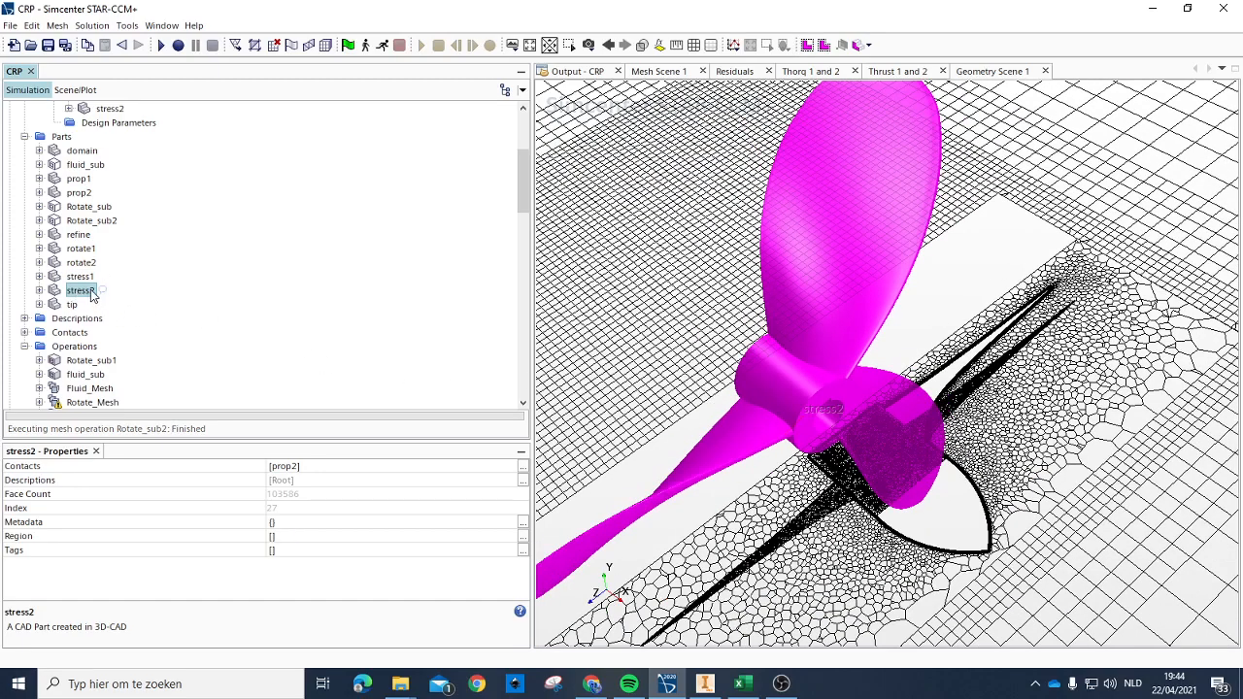
# Step: Set the region of the recreated stress2 part to stress
pyautogui.scroll(-6, 184, 313)
pyautogui.scroll(2, 135, 303)
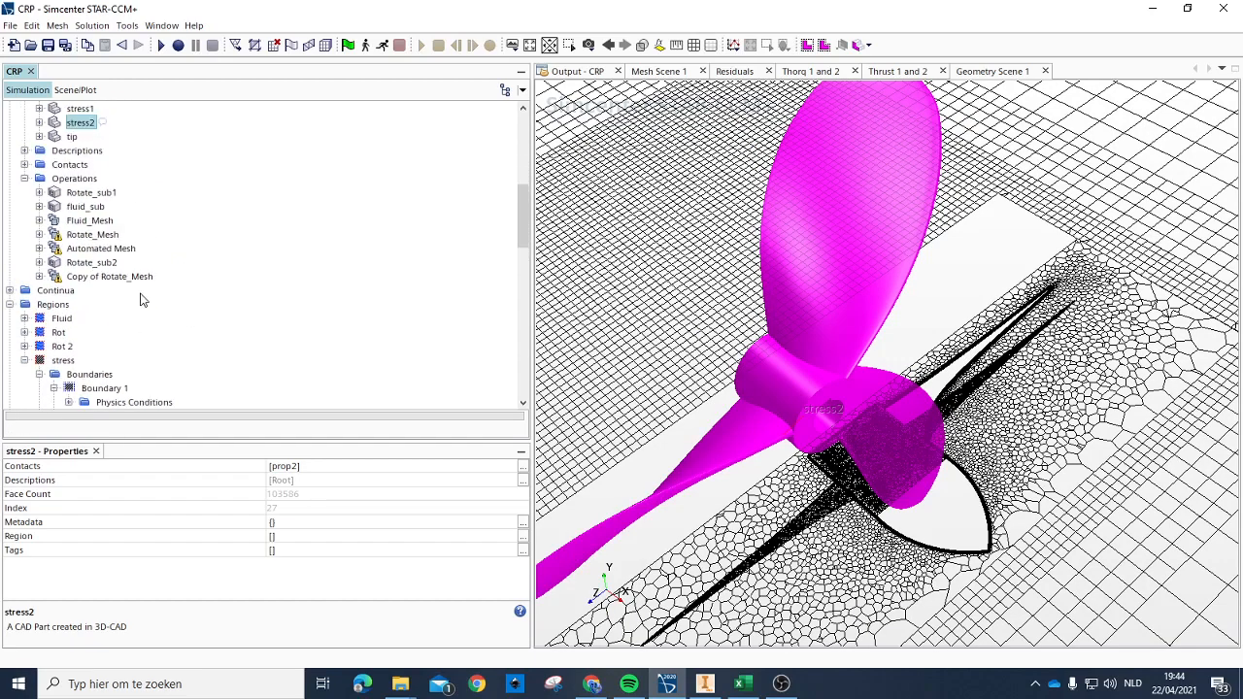
pyautogui.rightClick(76, 127)
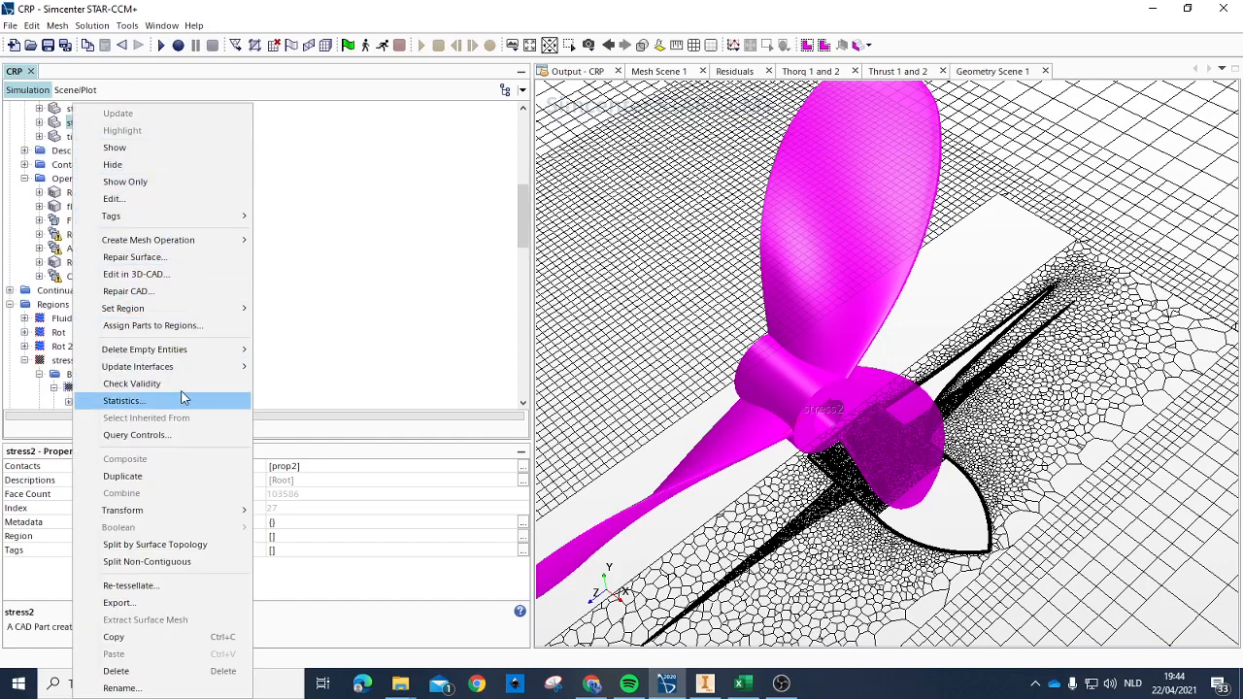
pyautogui.moveTo(178, 313)
pyautogui.click(300, 344)
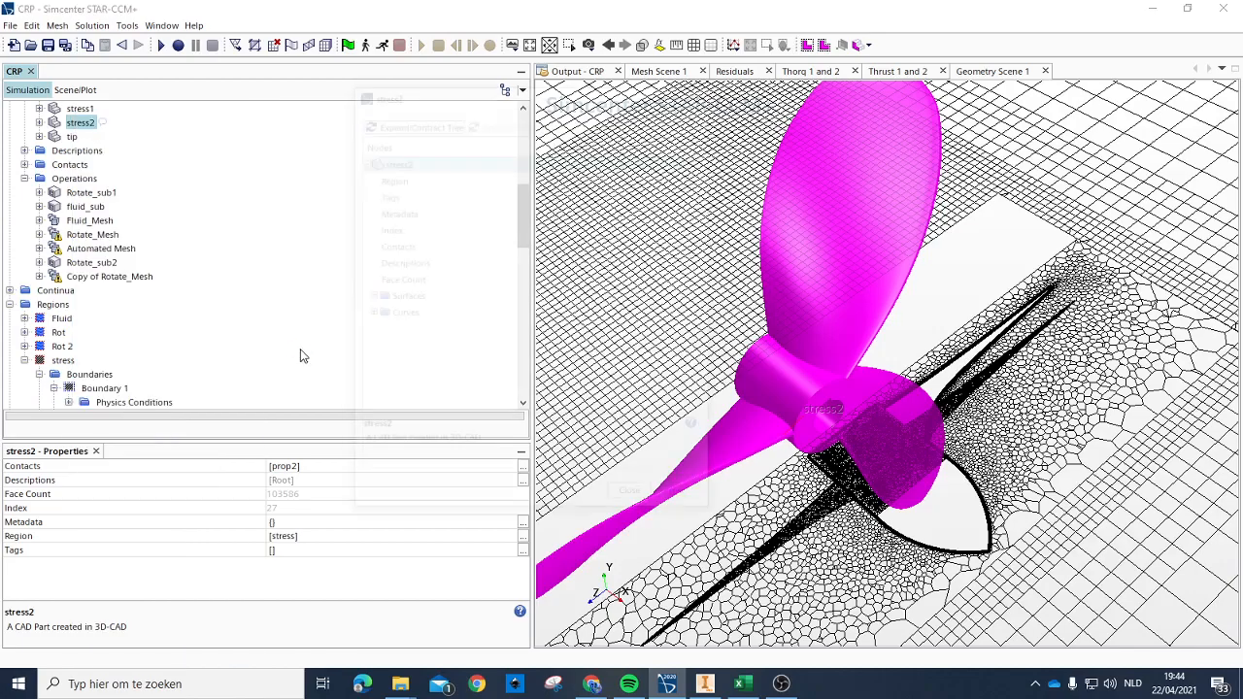
pyautogui.click(704, 90)
# Step: Compare the stress region's Default boundary with Boundary 1 in the scene and rename Boundary 1 as Stress1
pyautogui.scroll(-7, 147, 266)
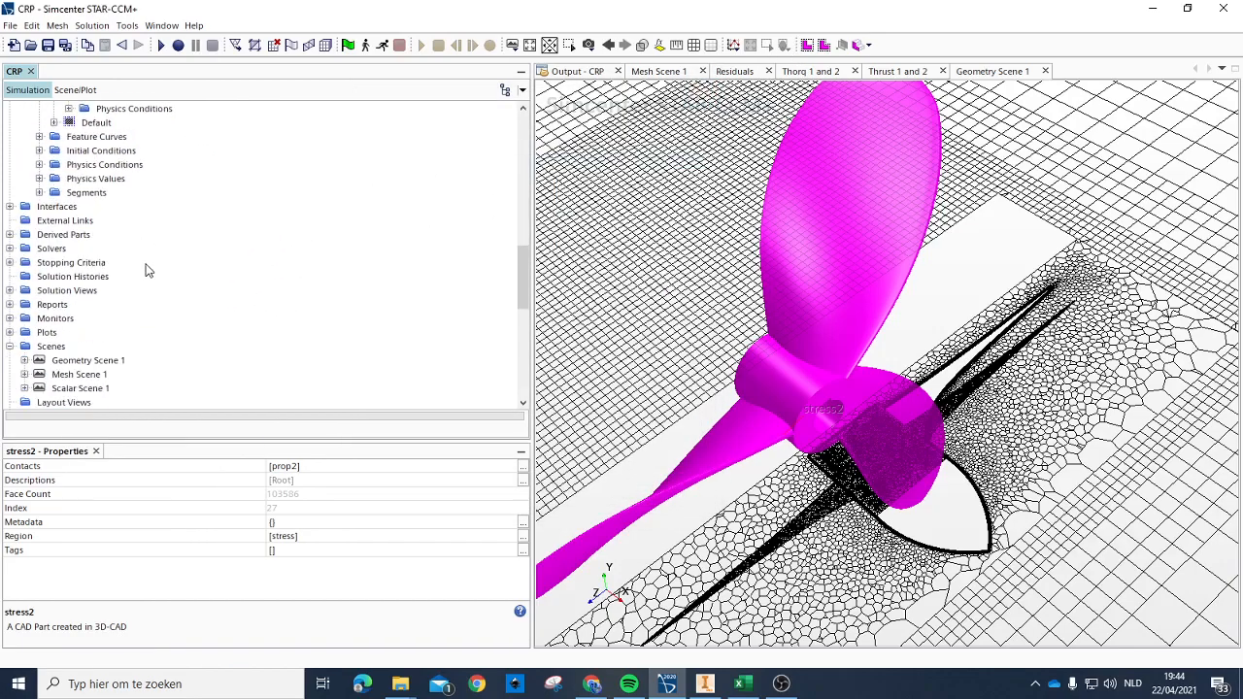
pyautogui.scroll(2, 106, 238)
pyautogui.click(95, 206)
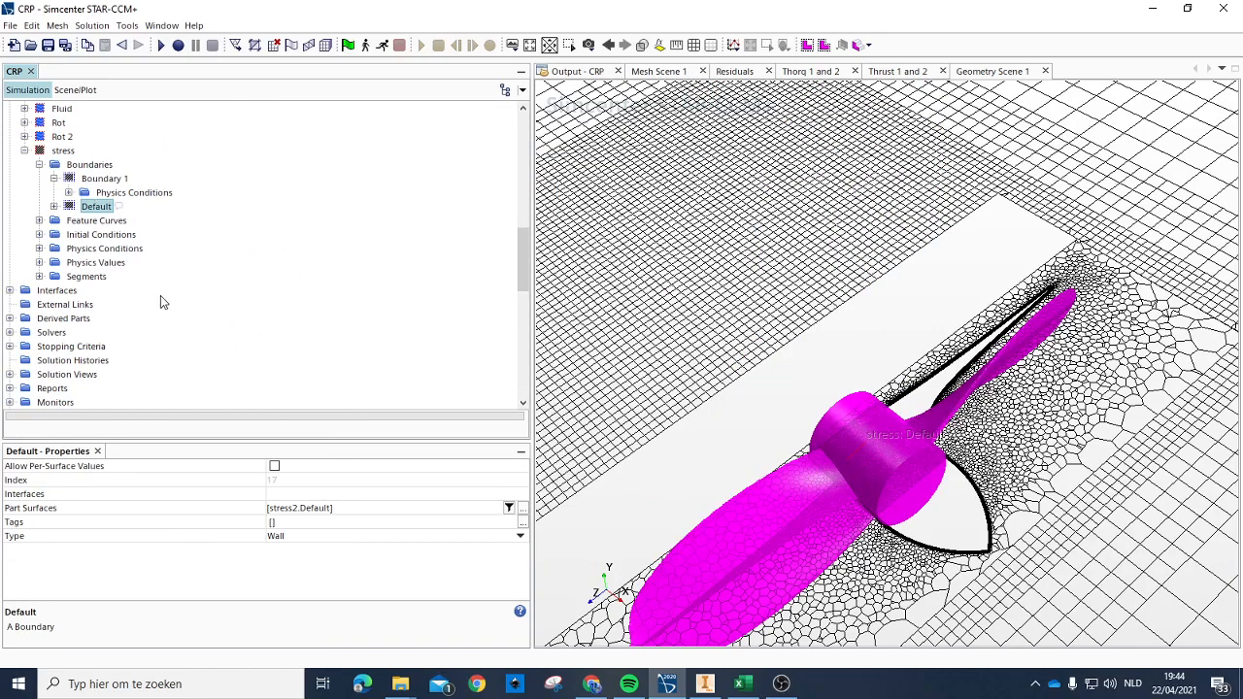
pyautogui.click(105, 179)
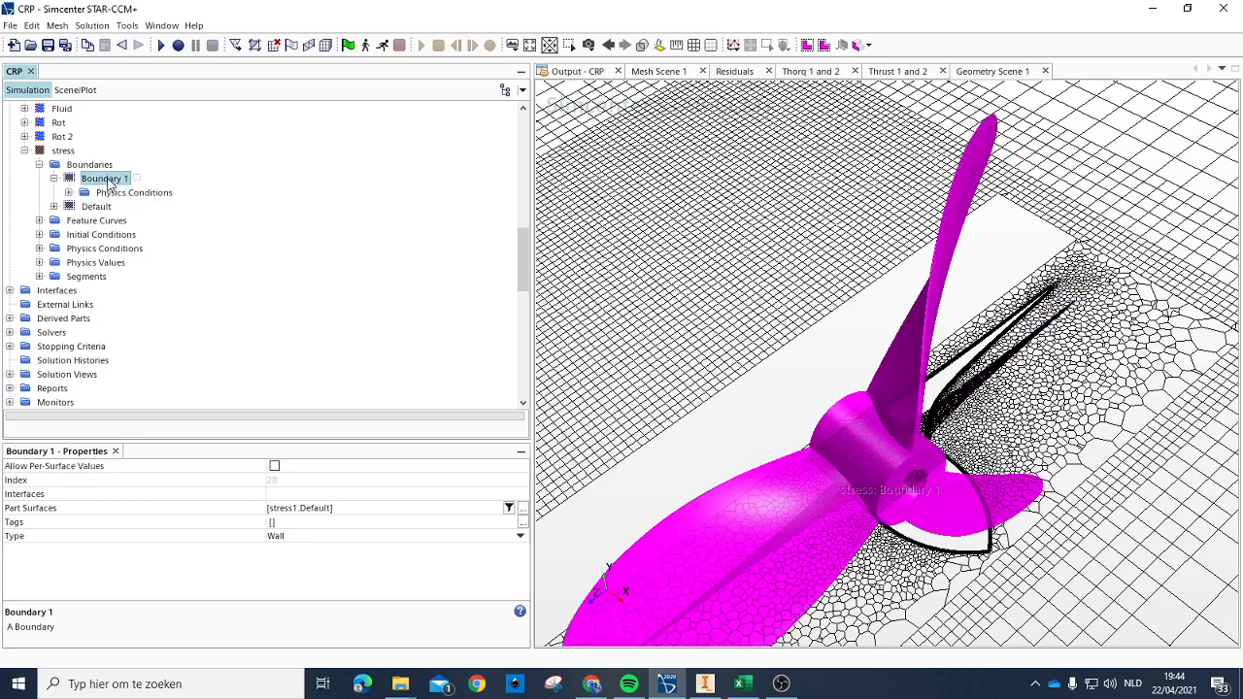
pyautogui.click(97, 207)
pyautogui.click(97, 182)
pyautogui.click(114, 180)
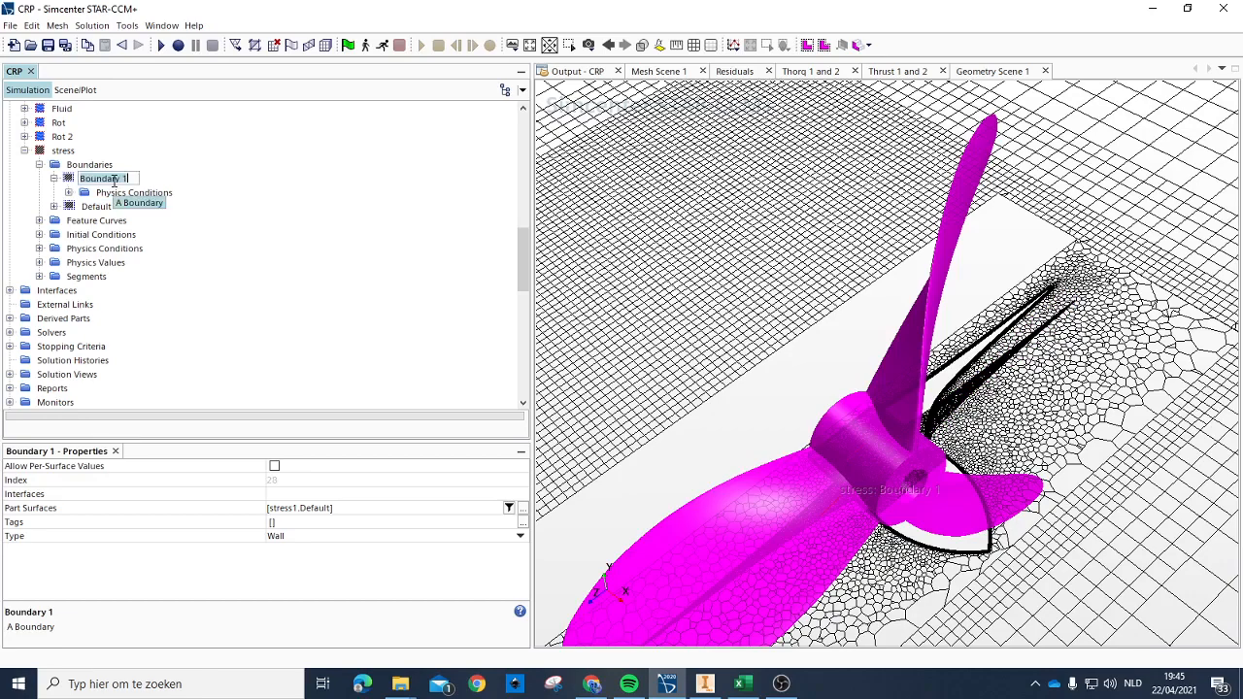
pyautogui.write('St')
pyautogui.press('Return')
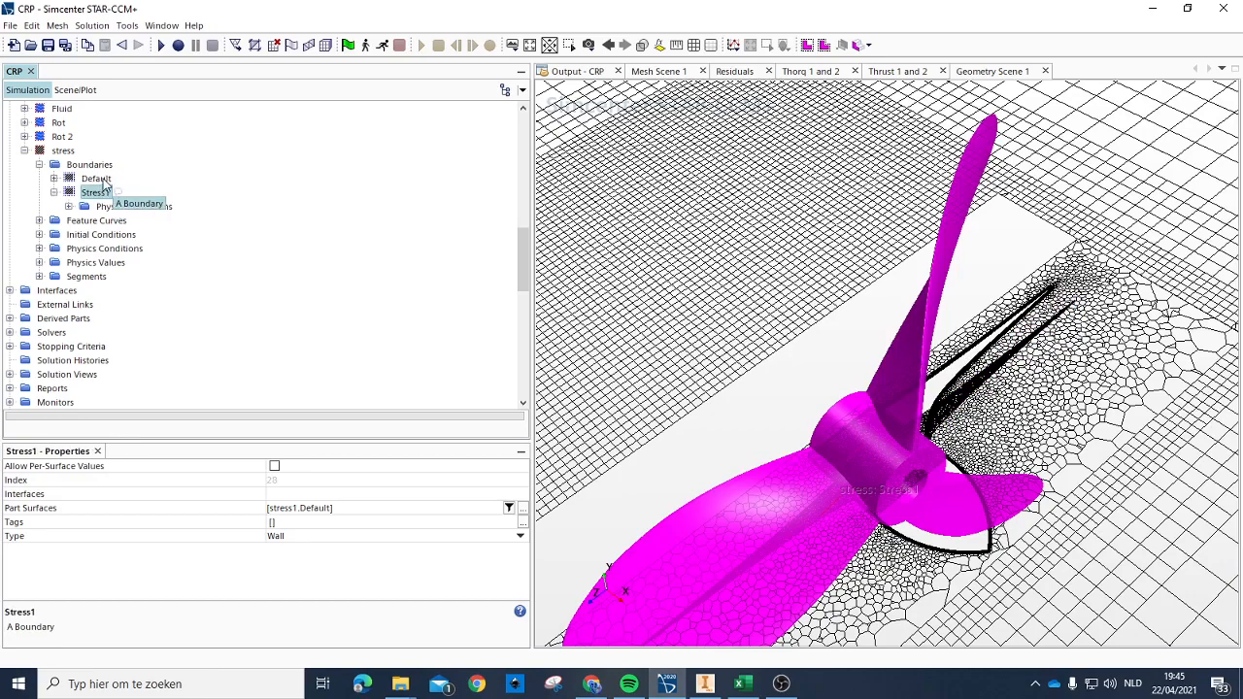
# Step: Remove the stress2 Default surface from the part surfaces of the stress region's Default boundary
pyautogui.click(98, 180)
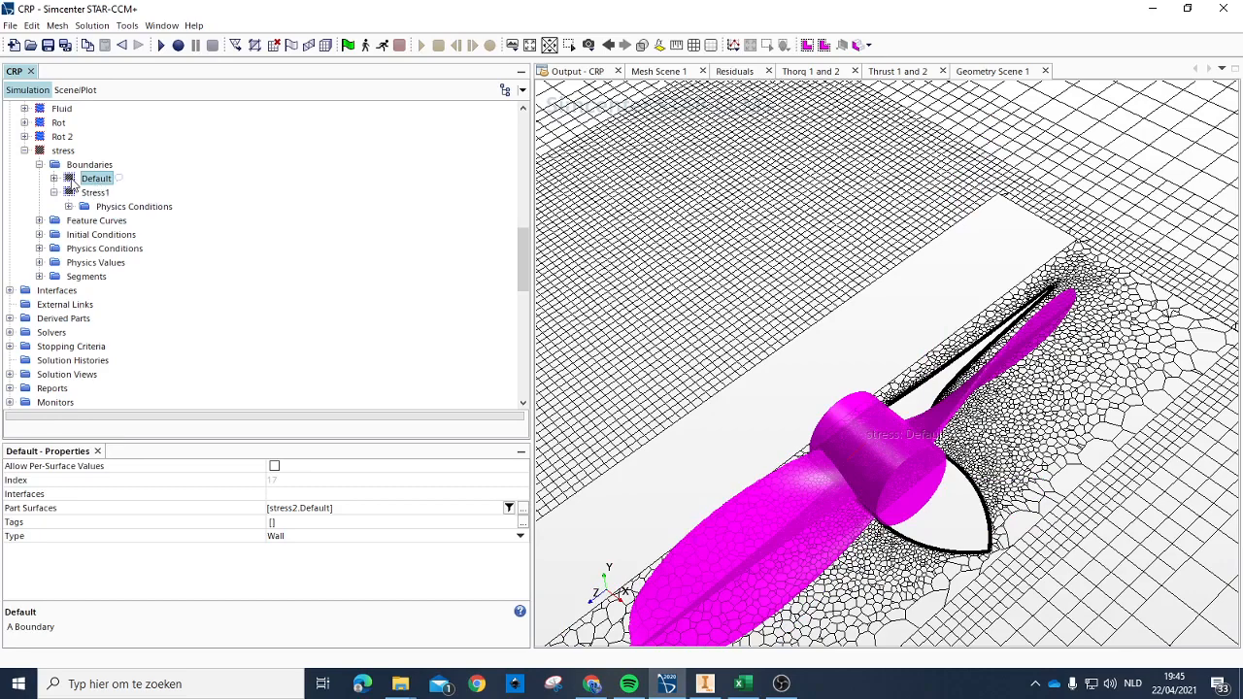
pyautogui.click(146, 206)
pyautogui.click(92, 193)
pyautogui.click(86, 180)
pyautogui.rightClick(85, 181)
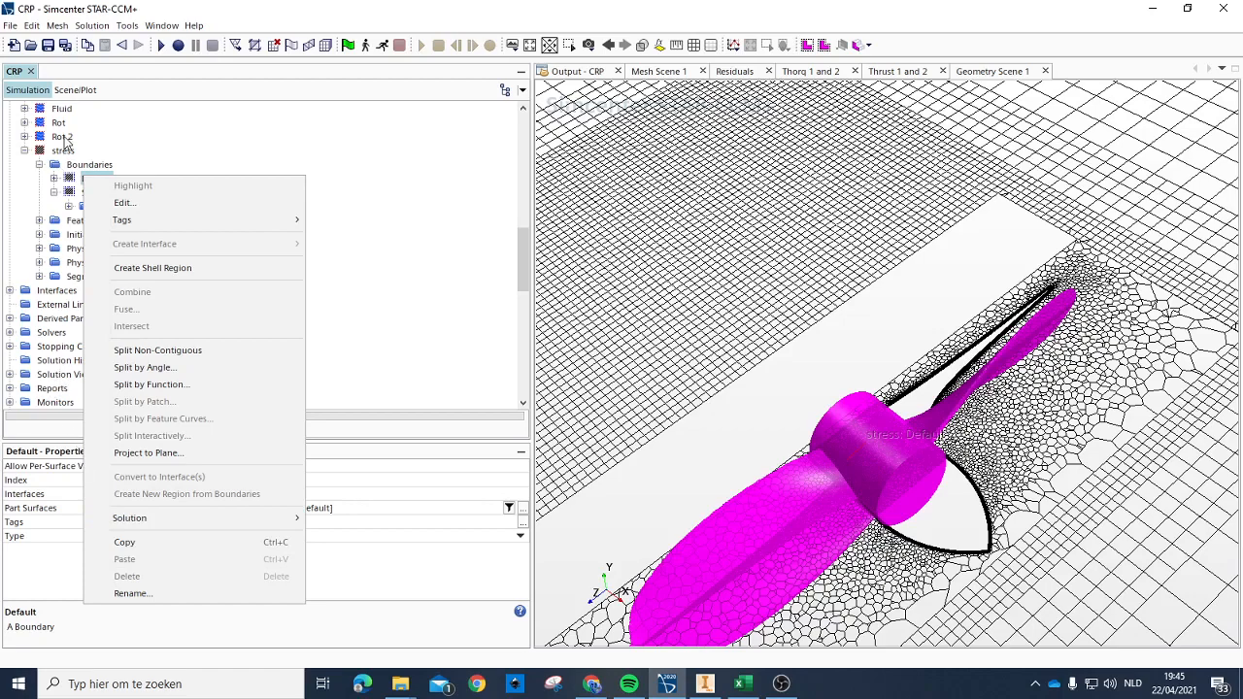
pyautogui.click(85, 184)
pyautogui.click(290, 511)
pyautogui.click(306, 537)
pyautogui.click(187, 294)
# Step: Add another boundary to the stress region and name it Stress2
pyautogui.rightClick(87, 167)
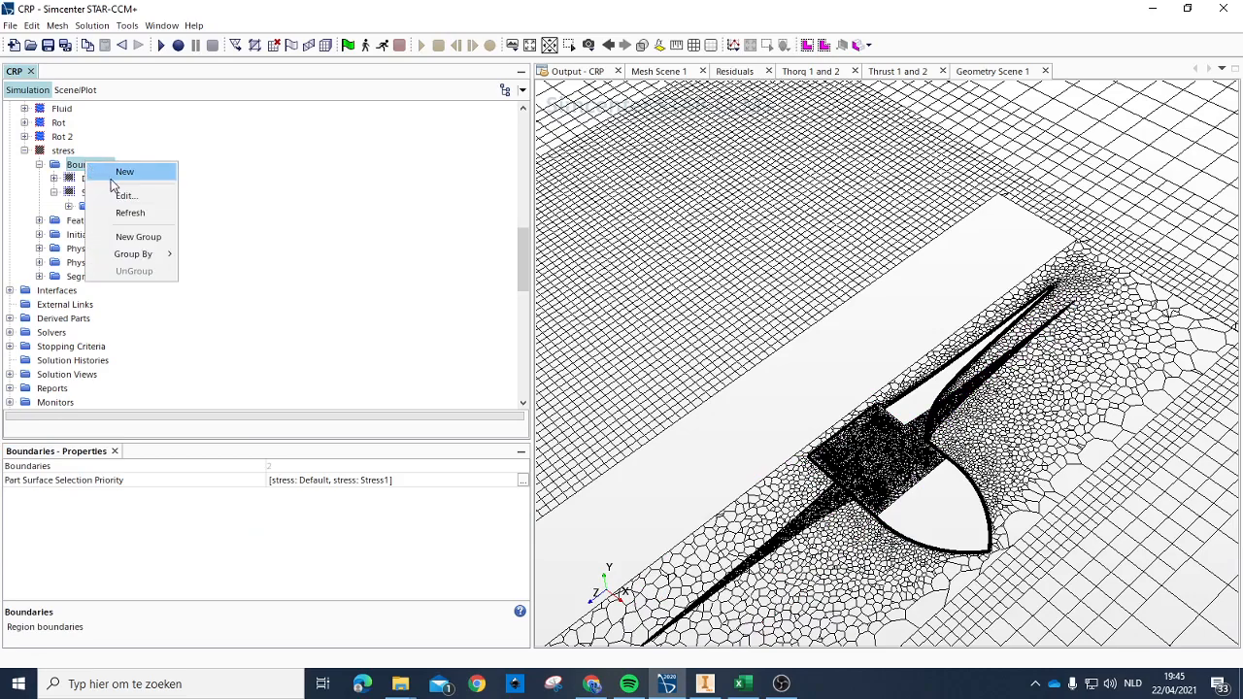
pyautogui.click(127, 172)
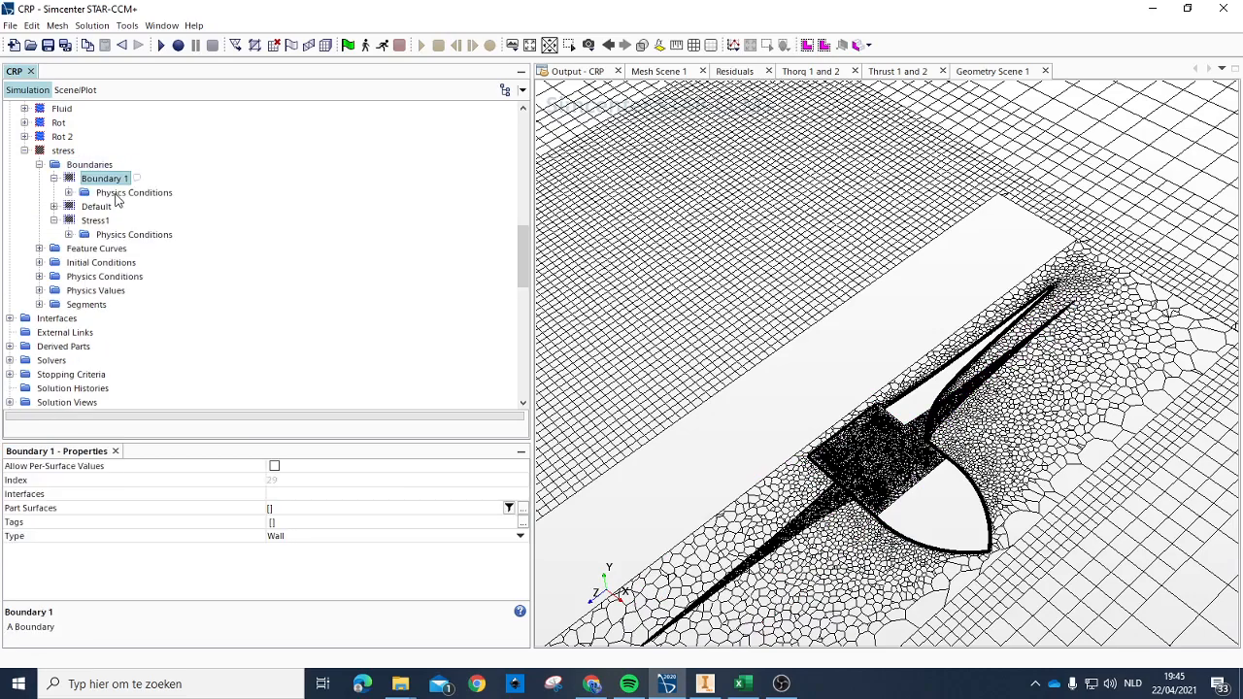
pyautogui.click(102, 180)
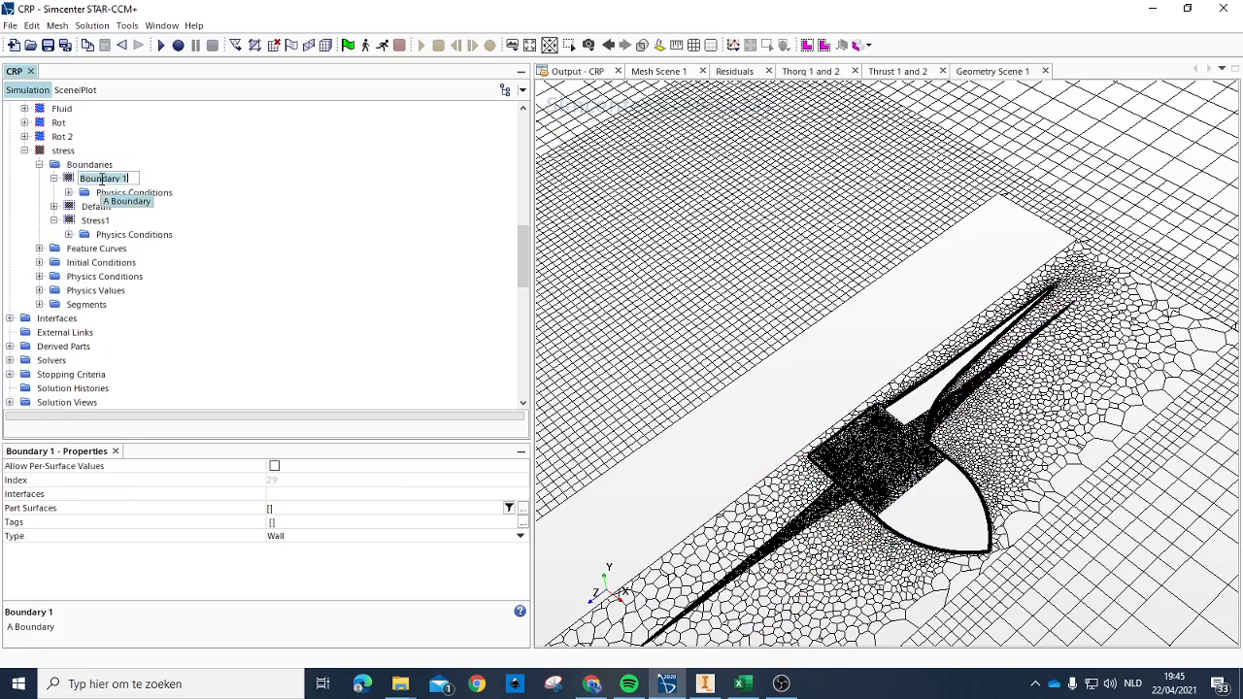
pyautogui.write('Stress2')
pyautogui.press('Return')
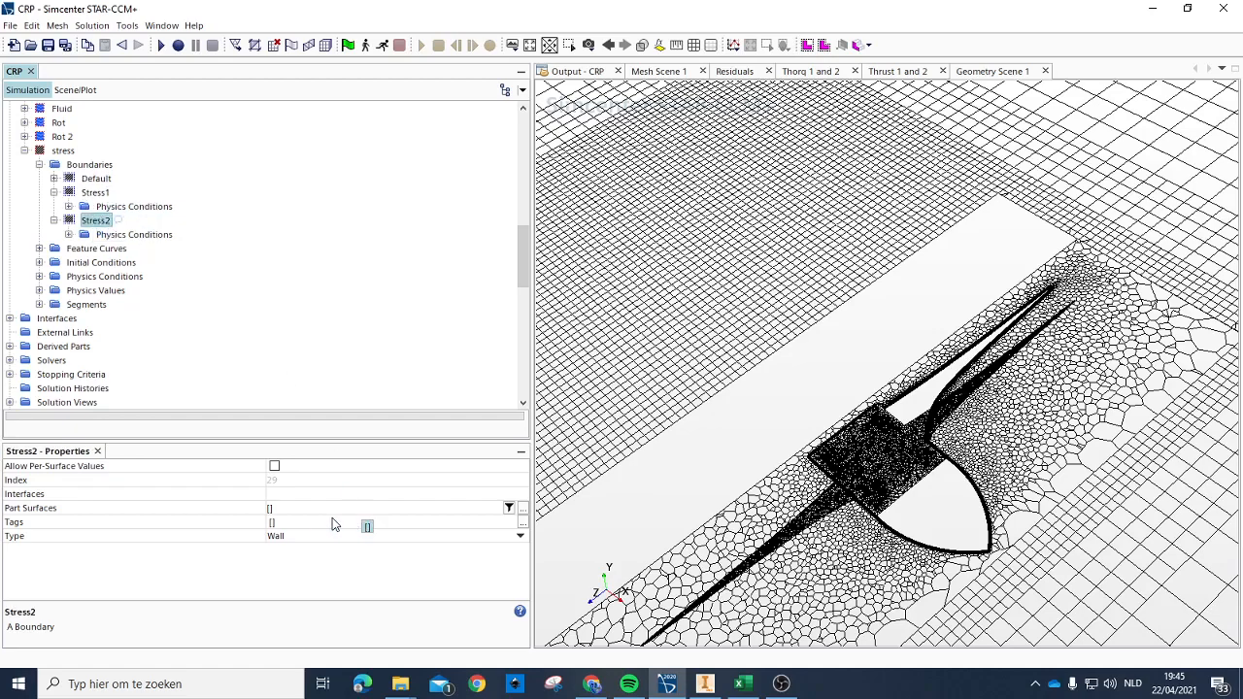
# Step: Assign the stress2 Default surface to the Stress2 boundary and inspect the Default boundary's part surfaces and available actions
pyautogui.click(268, 509)
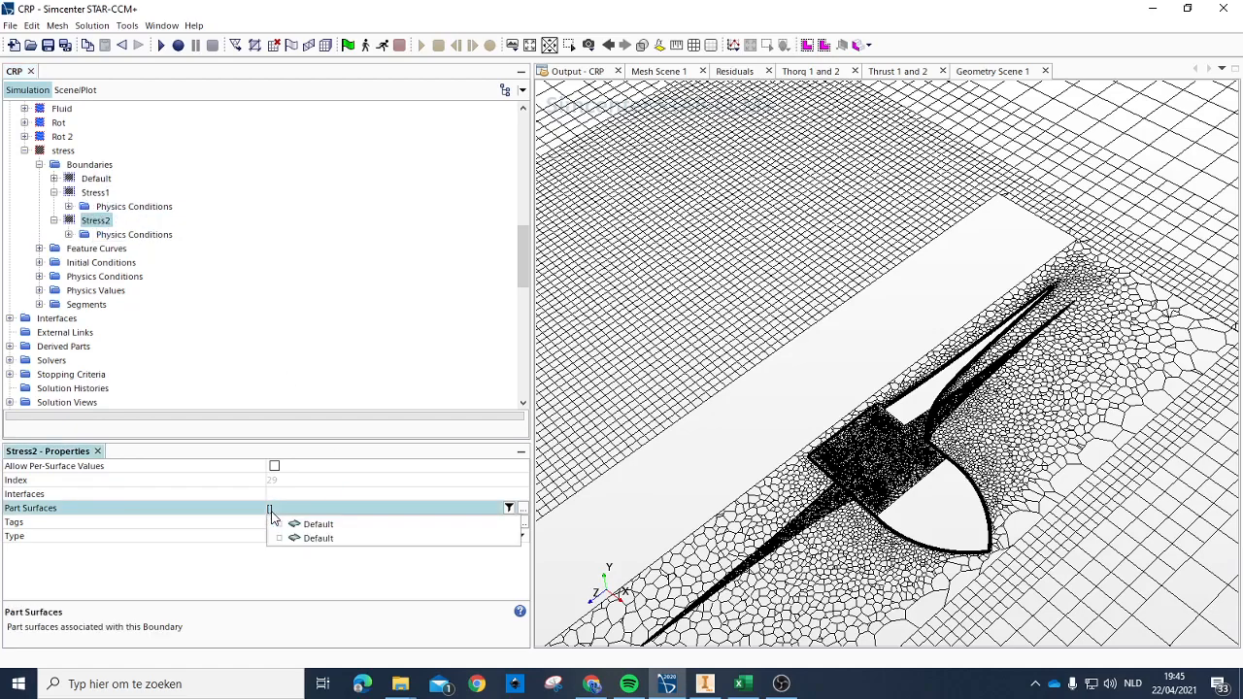
pyautogui.click(313, 539)
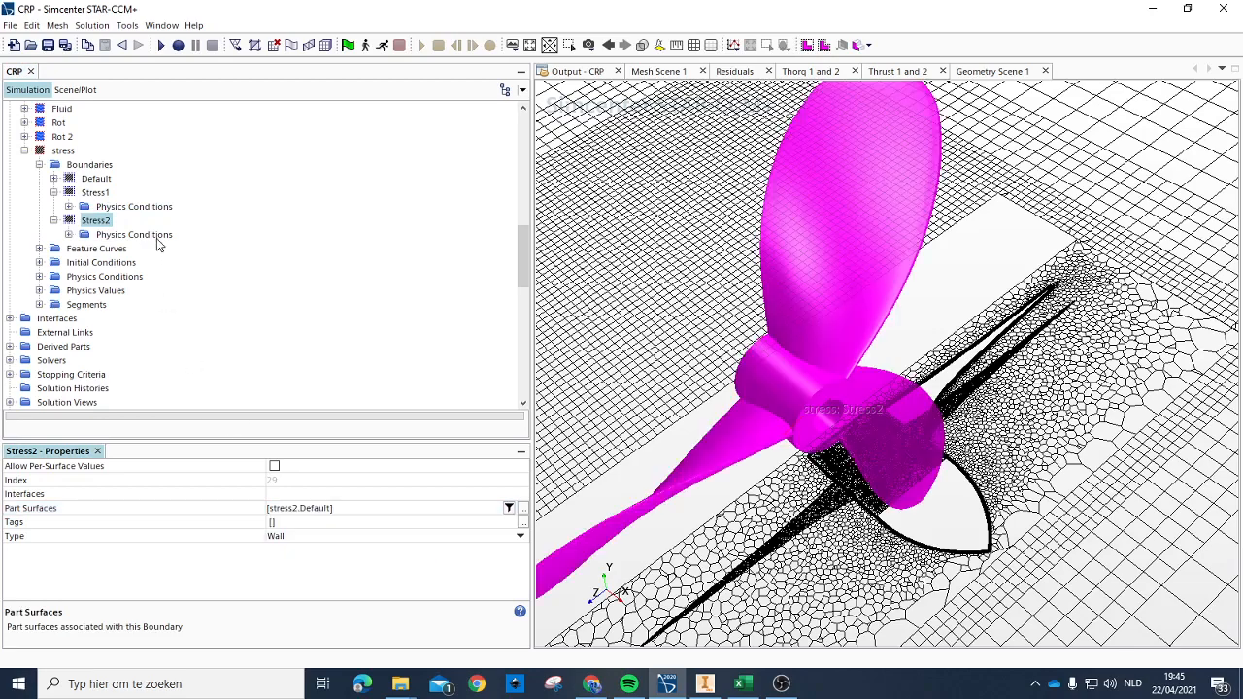
pyautogui.click(93, 180)
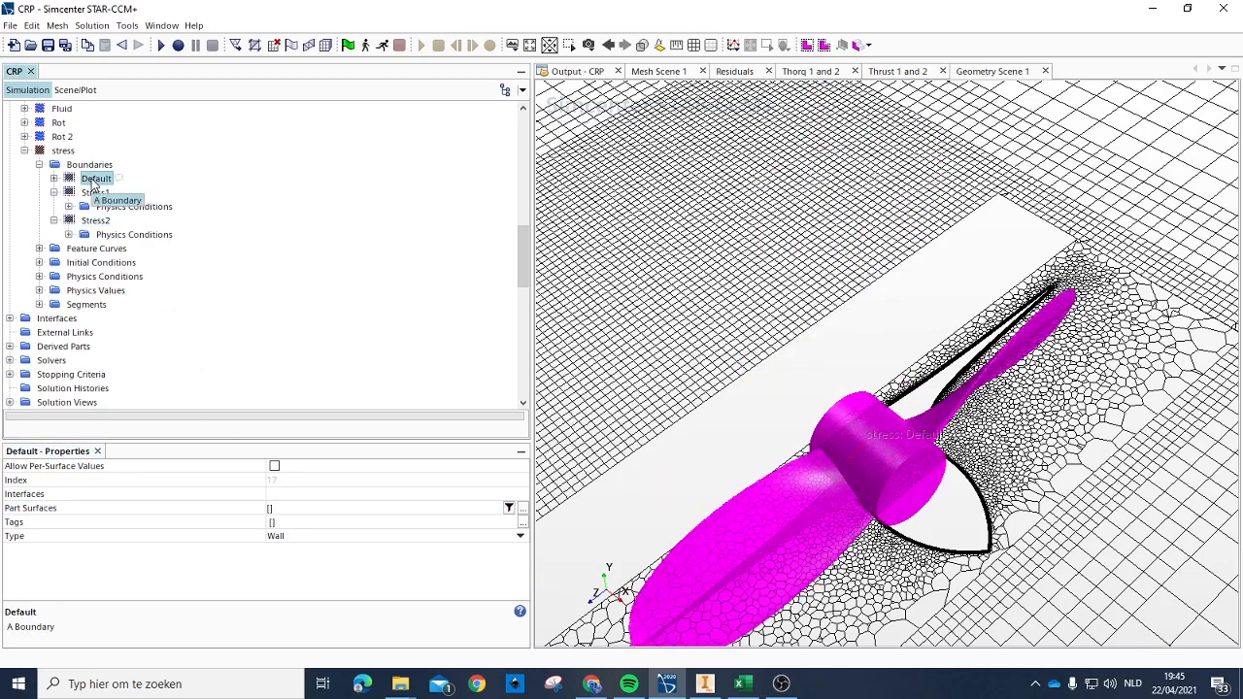
pyautogui.rightClick(92, 183)
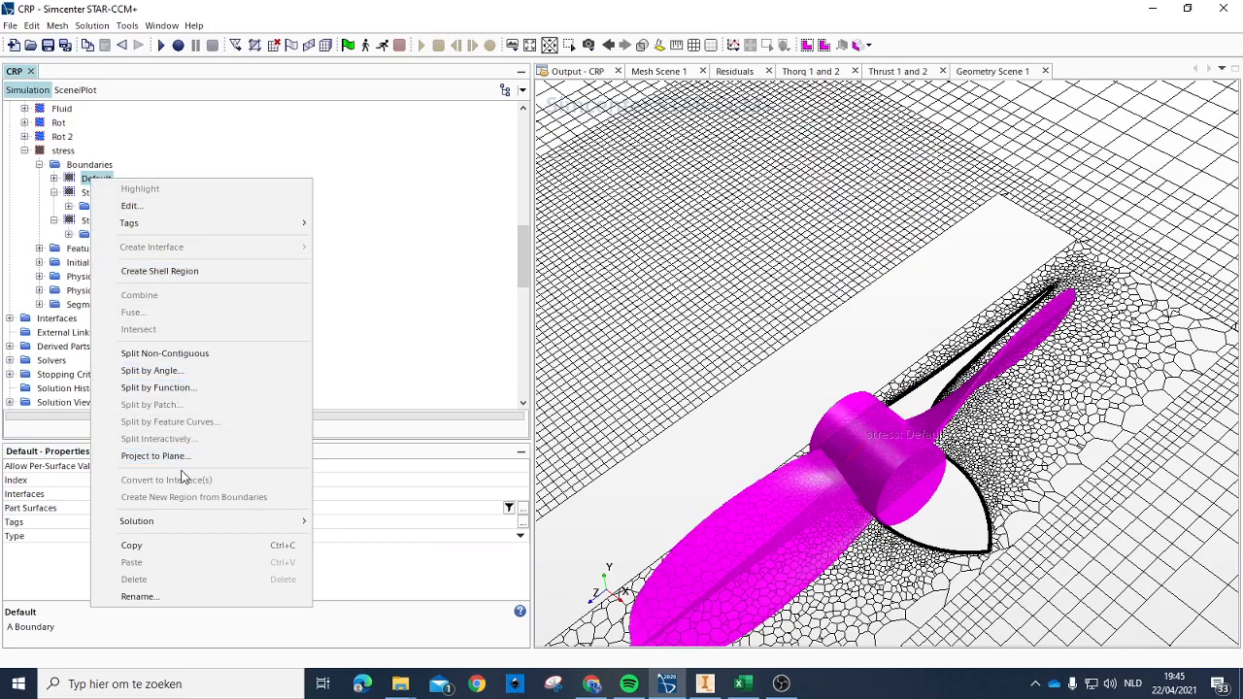
# Step: Delete Surface Segment 1 and Surface Segment 2 from the stress region's segments
pyautogui.scroll(-3, 88, 194)
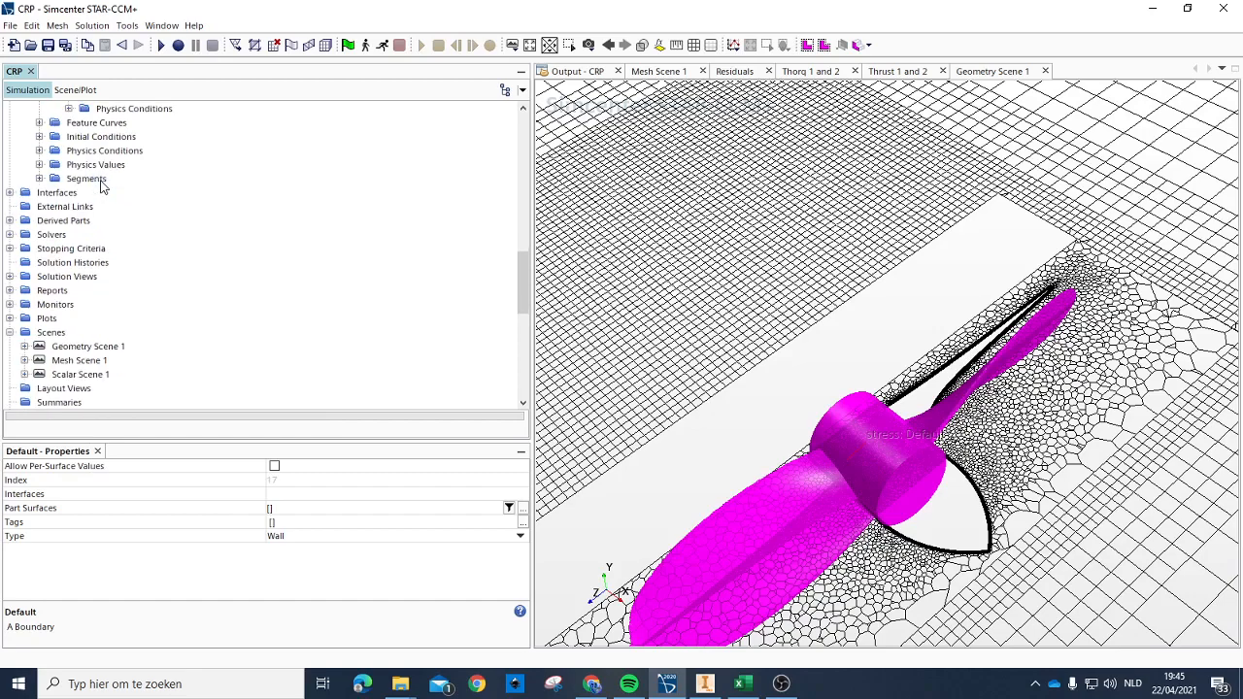
pyautogui.click(39, 179)
pyautogui.scroll(-1, 75, 172)
pyautogui.scroll(2, 126, 224)
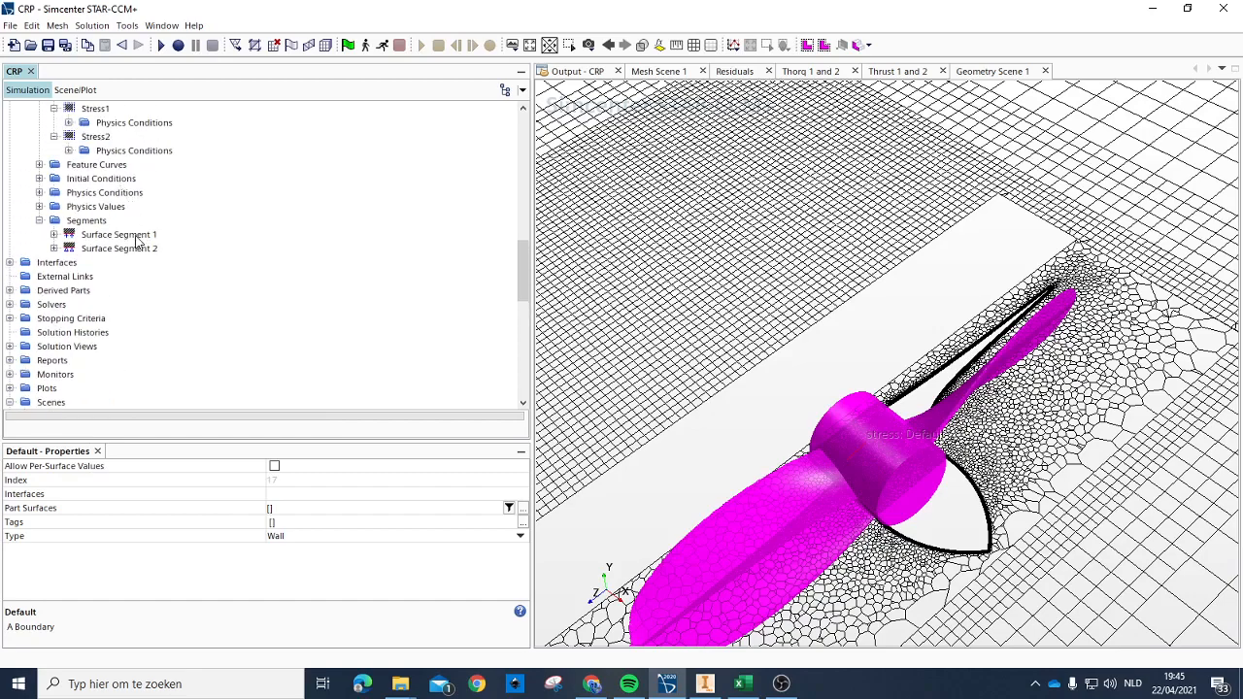
pyautogui.click(130, 236)
pyautogui.press('Delete')
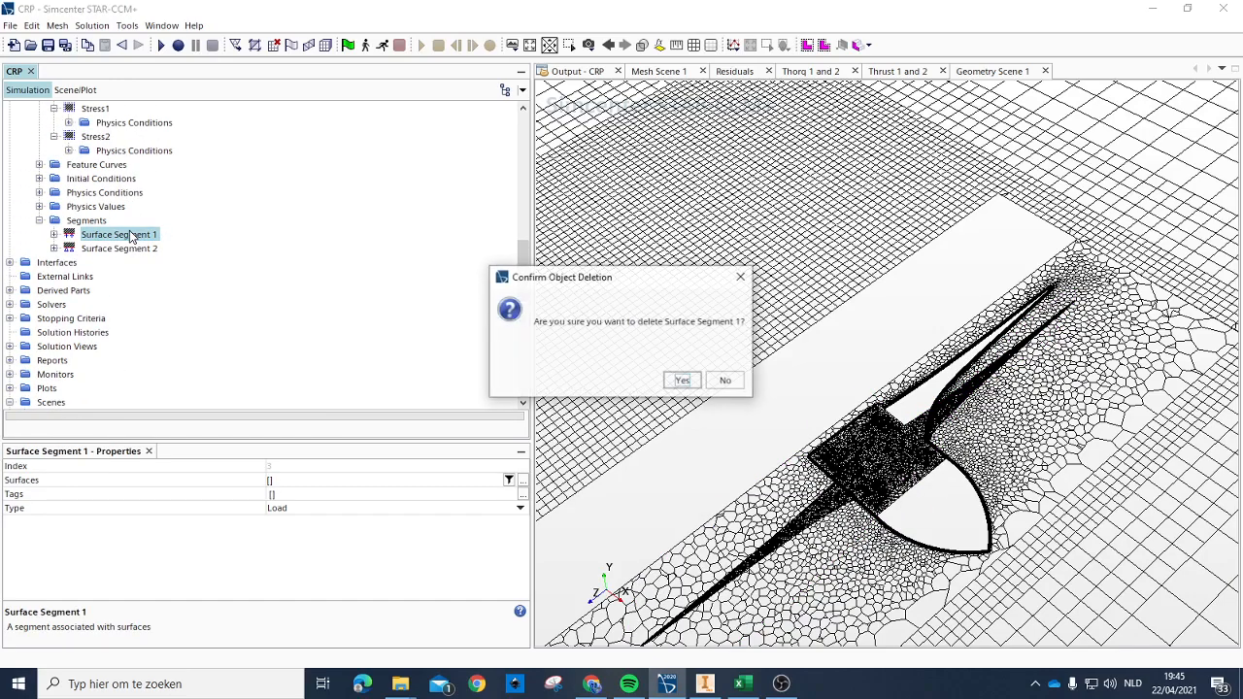
pyautogui.press('Return')
pyautogui.click(123, 236)
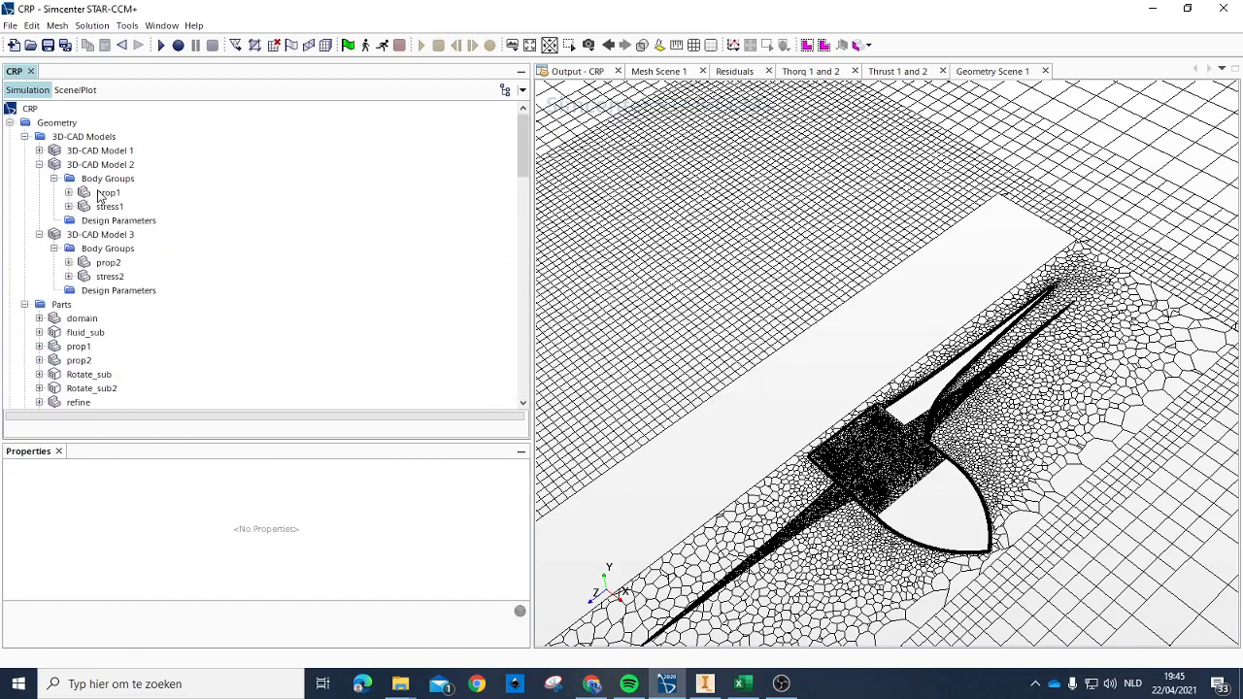
pyautogui.scroll(-8, 98, 308)
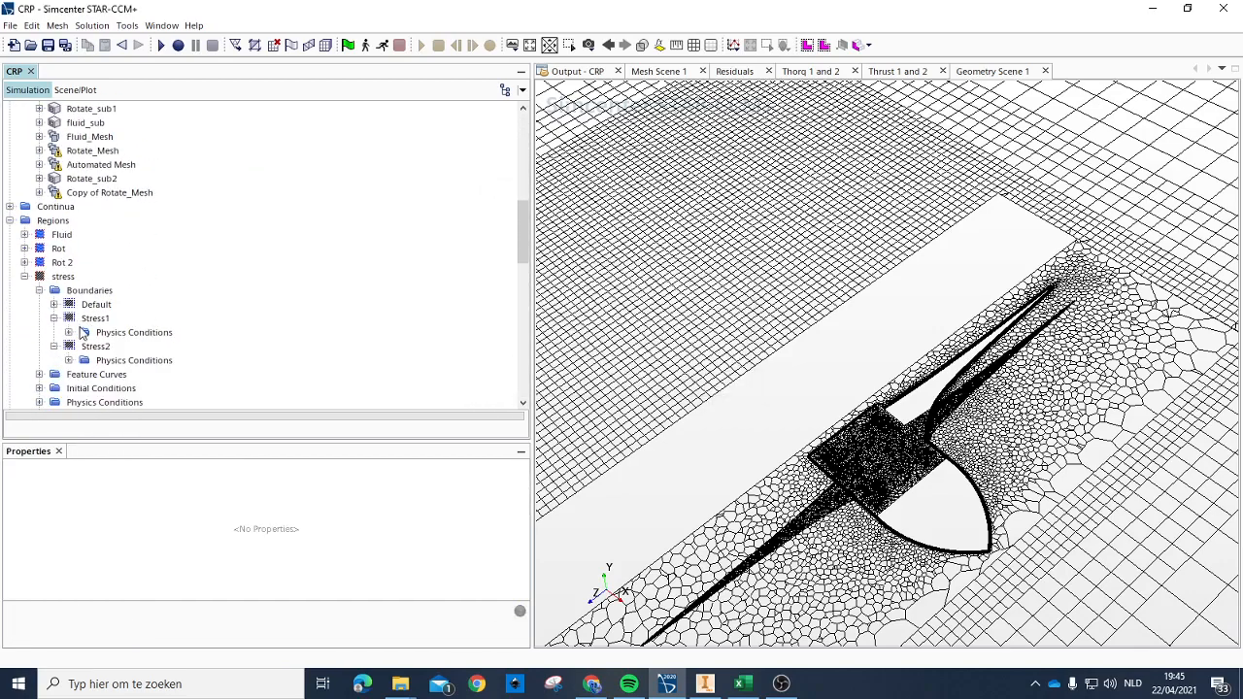
pyautogui.click(88, 306)
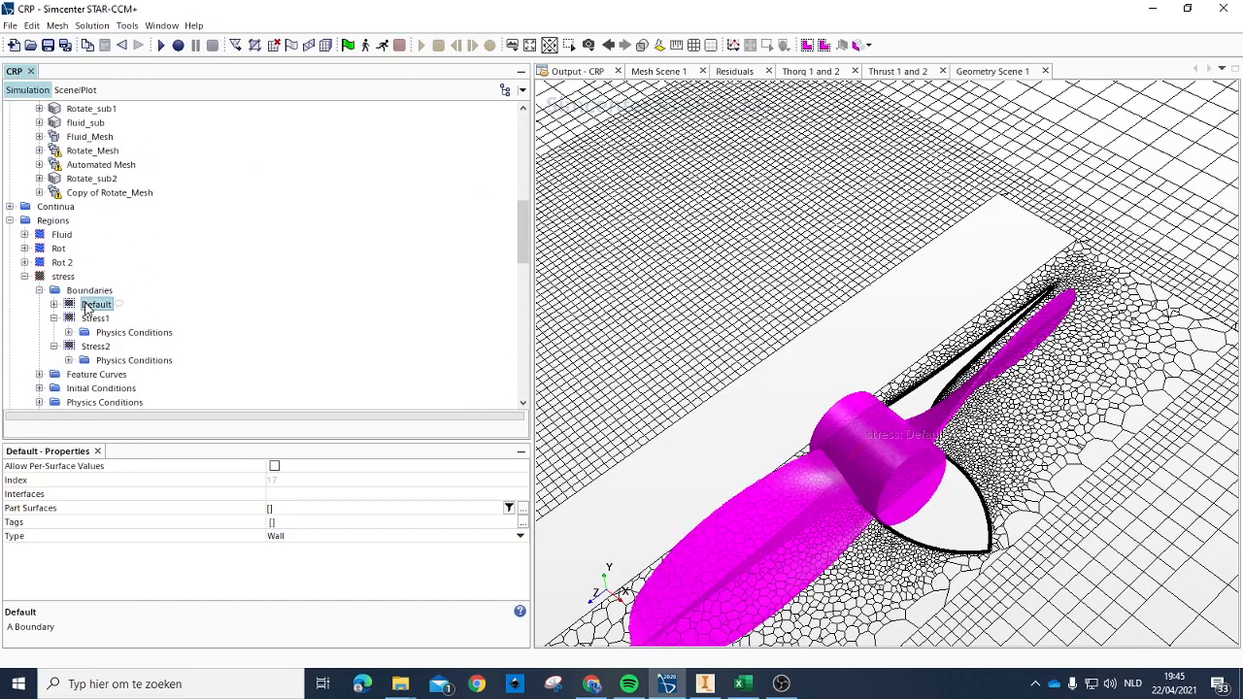
pyautogui.scroll(-3, 86, 309)
pyautogui.click(72, 165)
pyautogui.rightClick(94, 166)
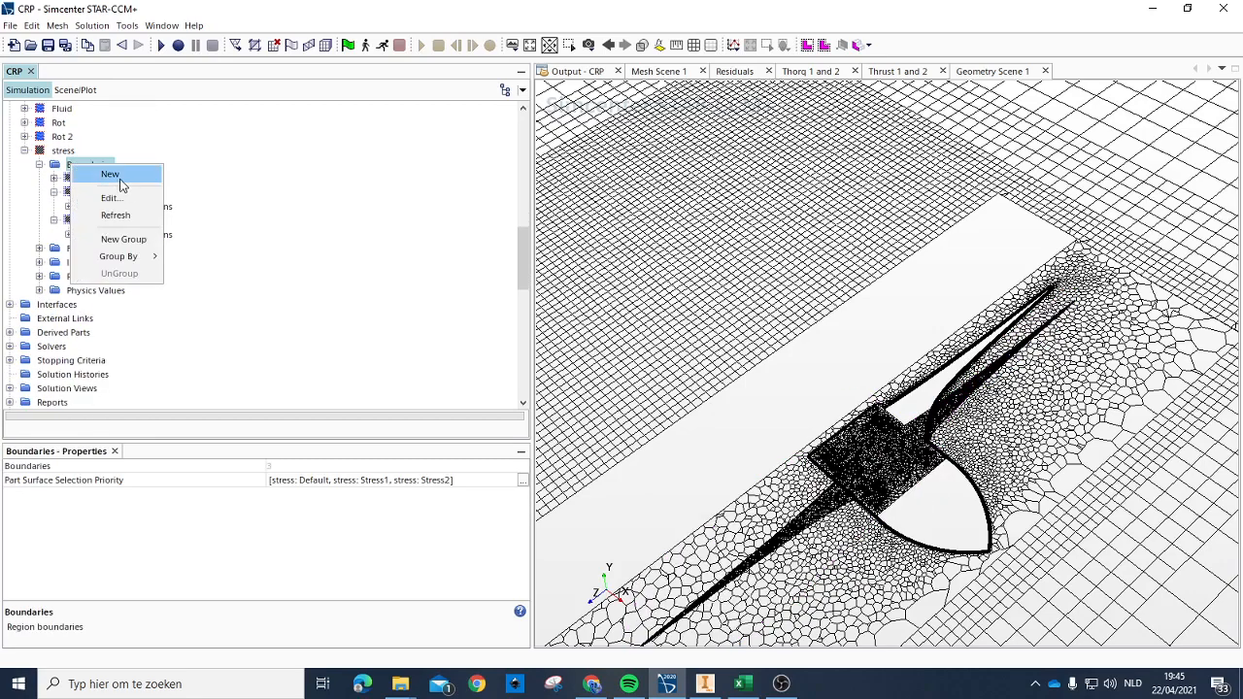
pyautogui.click(112, 175)
pyautogui.press('Delete')
pyautogui.rightClick(92, 166)
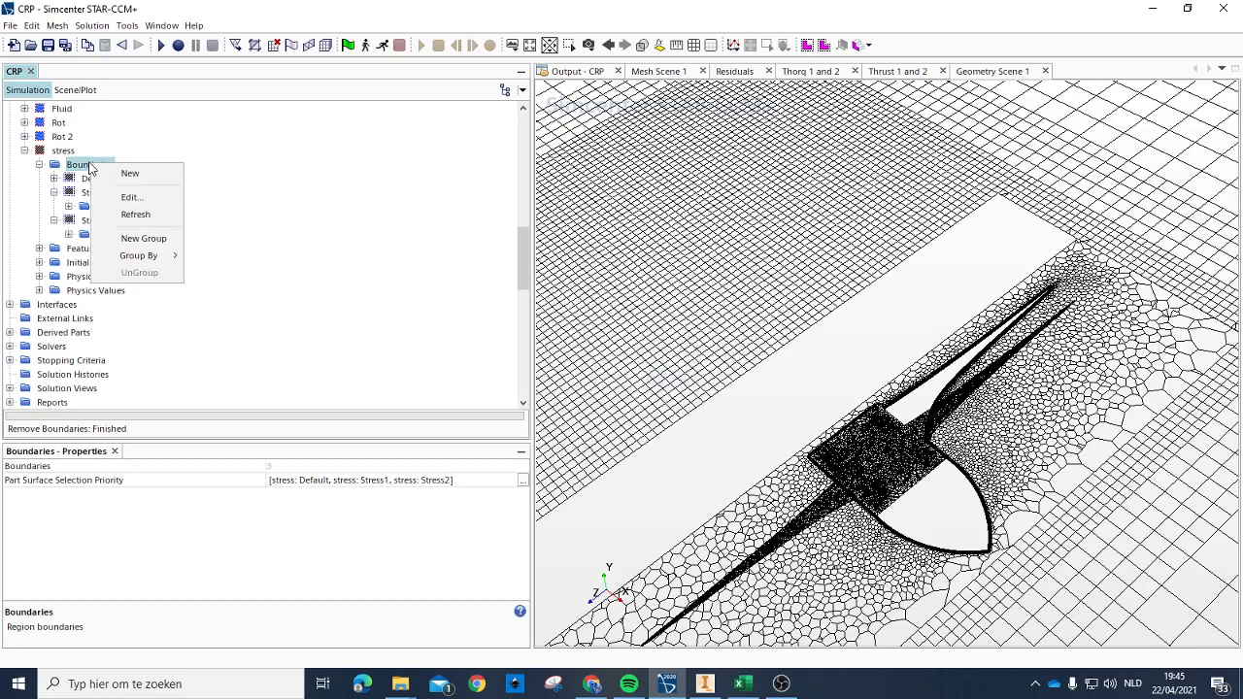
# Step: Create four surface segments on the stress region
pyautogui.click(61, 157)
pyautogui.click(60, 155)
pyautogui.rightClick(60, 152)
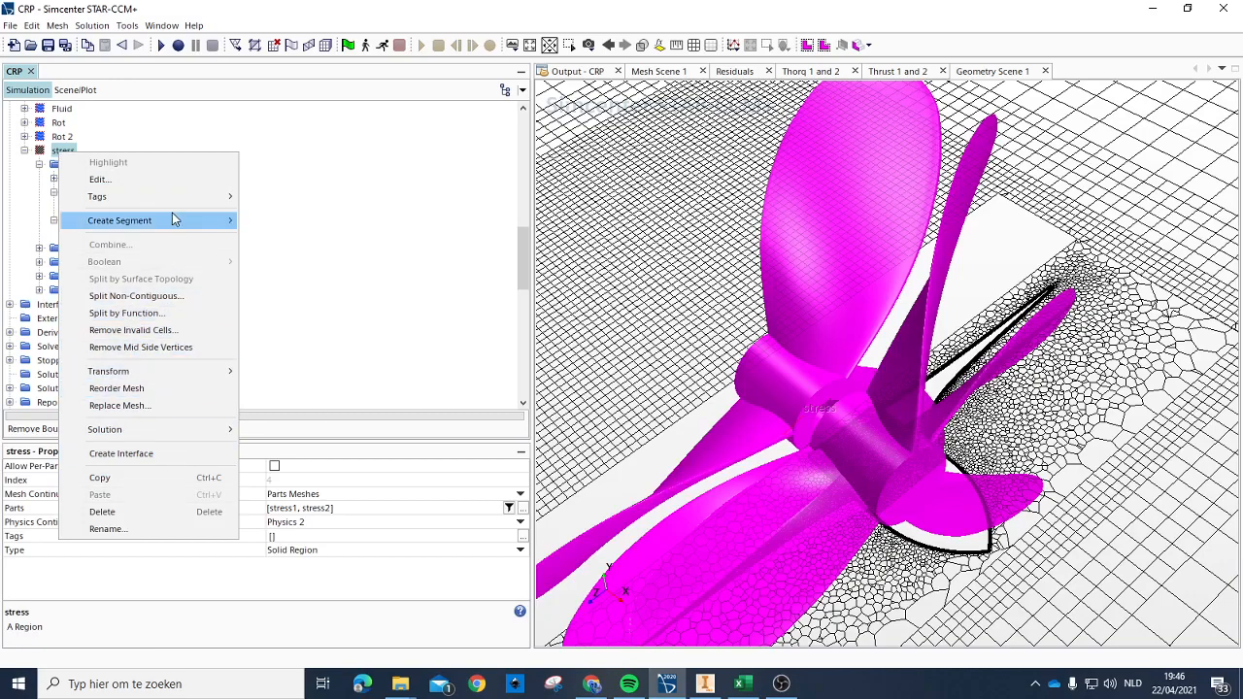
pyautogui.moveTo(174, 220)
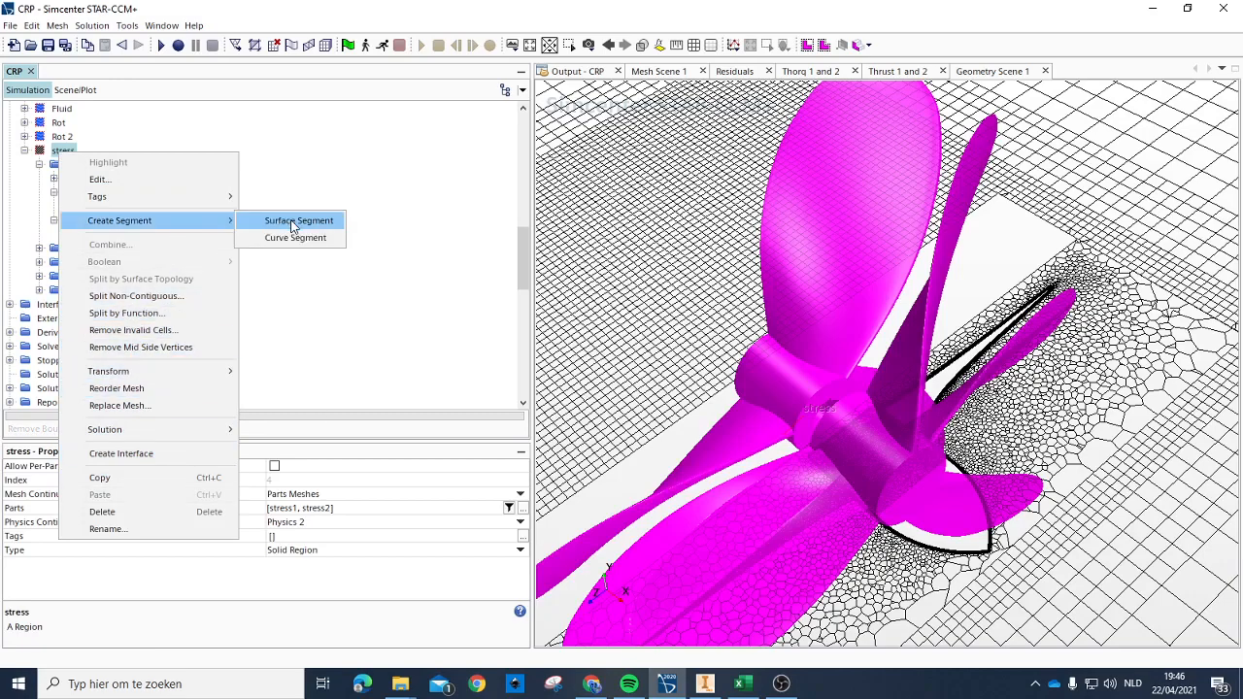
pyautogui.click(293, 222)
pyautogui.click(62, 151)
pyautogui.rightClick(62, 153)
pyautogui.moveTo(174, 225)
pyautogui.click(281, 223)
pyautogui.rightClick(54, 153)
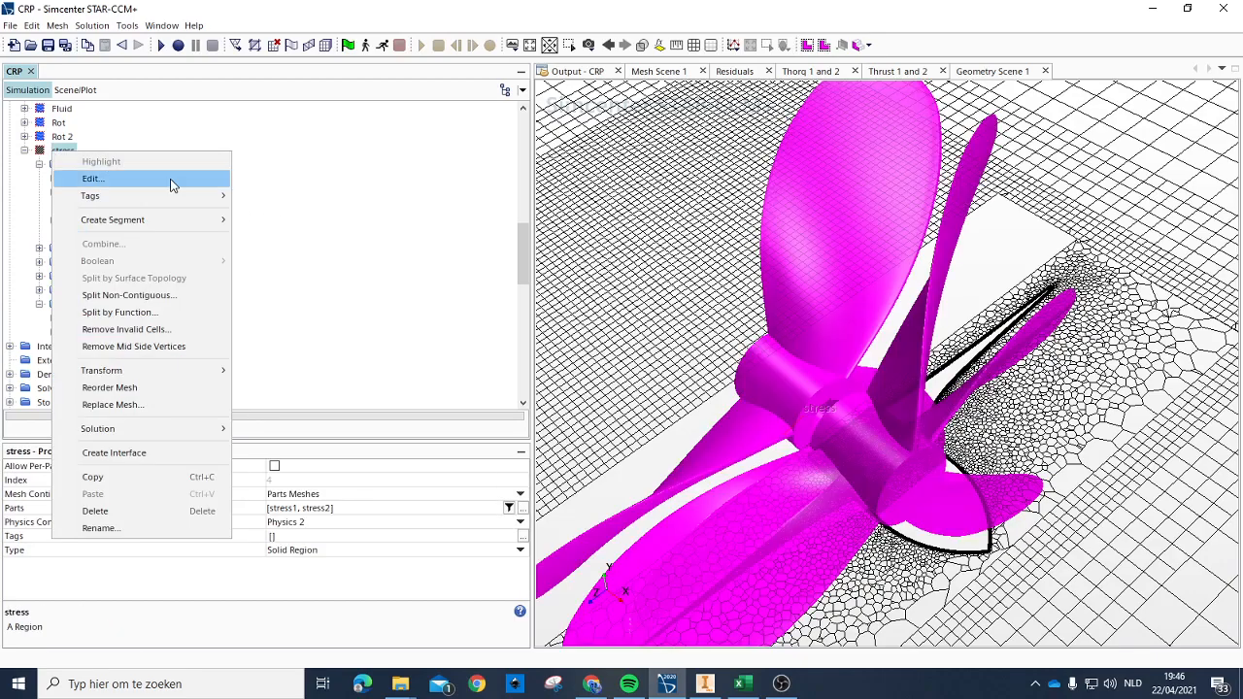
pyautogui.click(284, 221)
pyautogui.rightClick(55, 153)
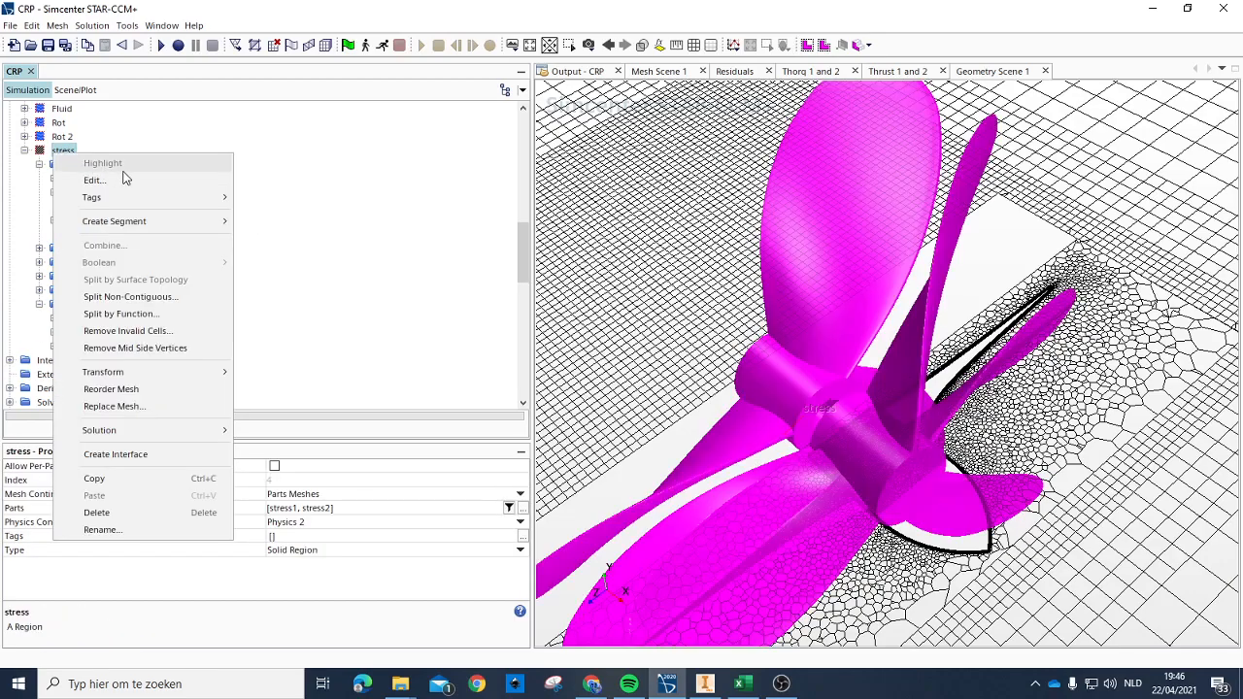
pyautogui.click(286, 221)
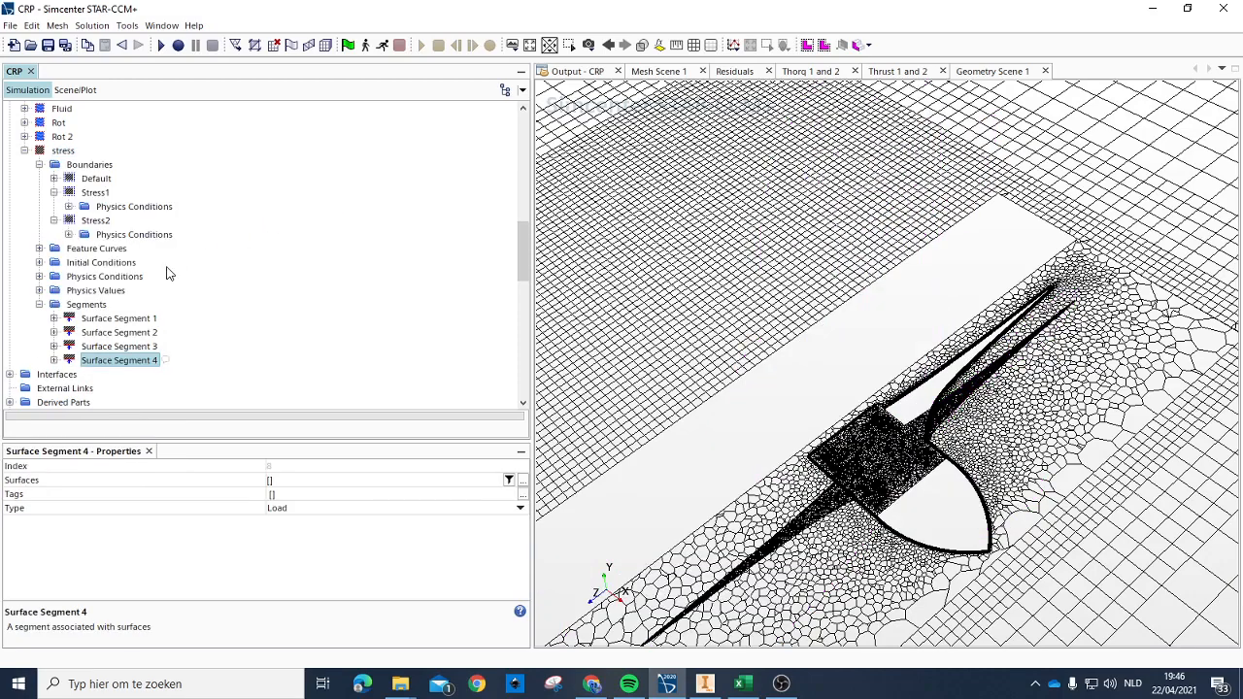
# Step: Rename Surface Segment 1 of the stress region to Load1
pyautogui.click(134, 319)
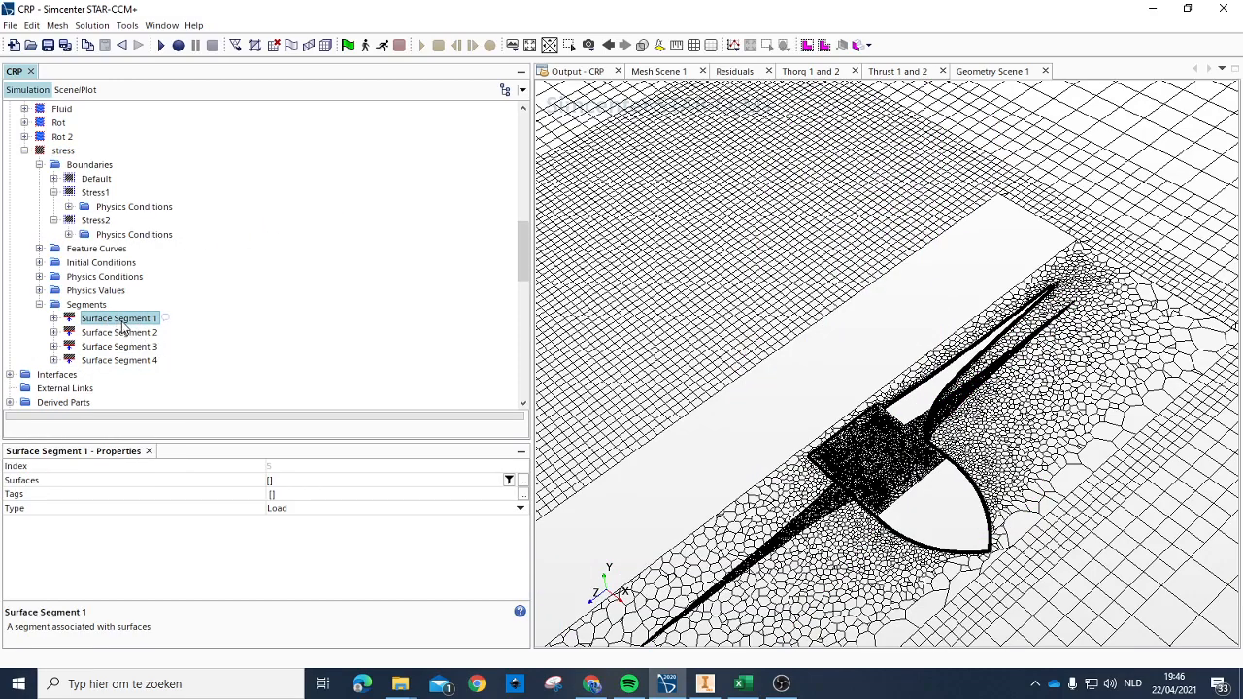
pyautogui.click(146, 321)
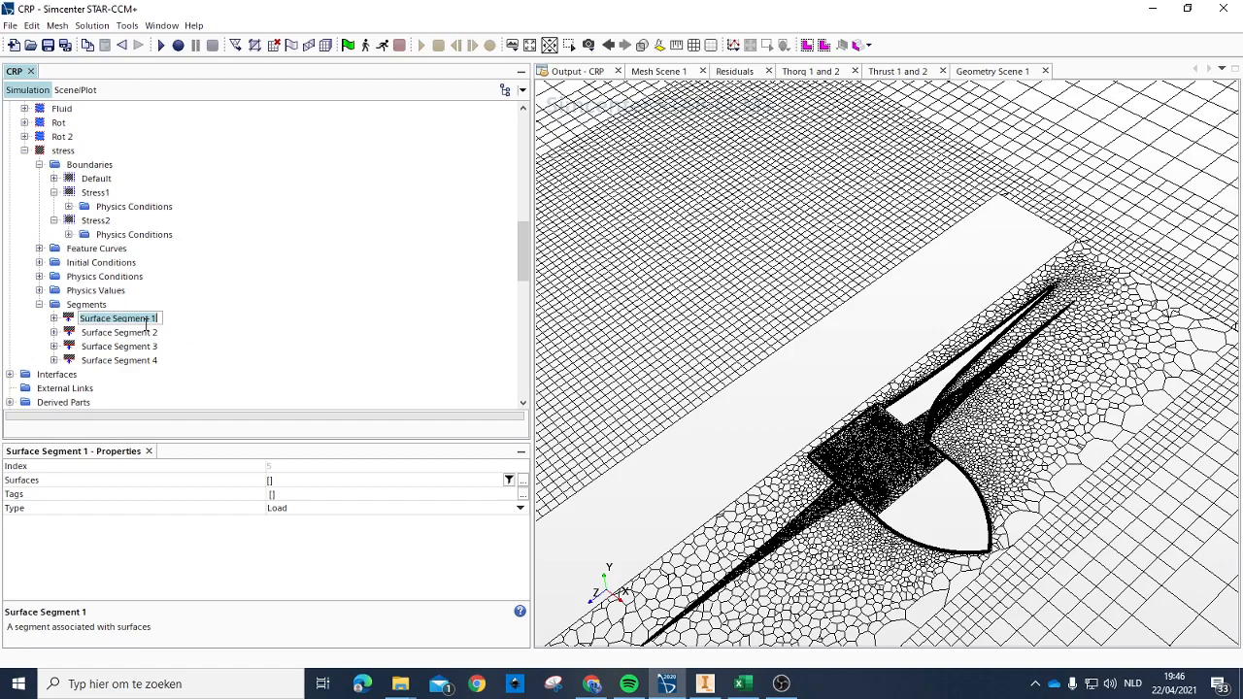
pyautogui.write('Load1')
pyautogui.press('Return')
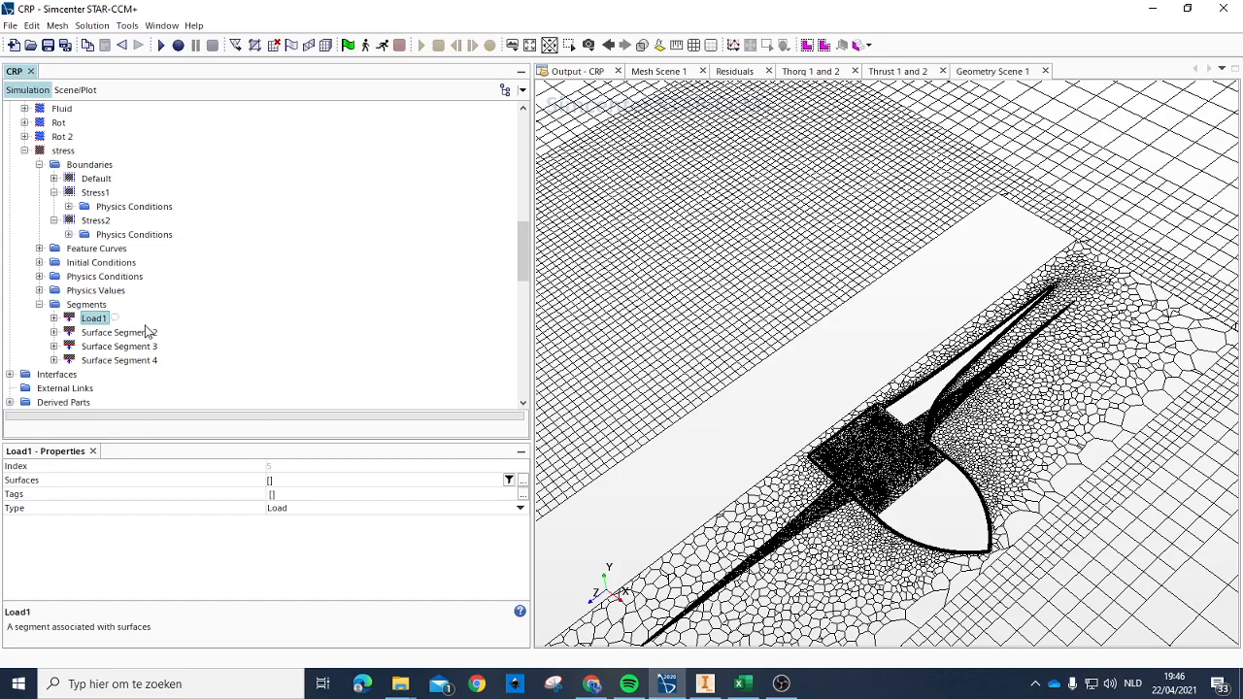
# Step: Rename Surface Segment 2 of the stress region to Load2
pyautogui.doubleClick(146, 332)
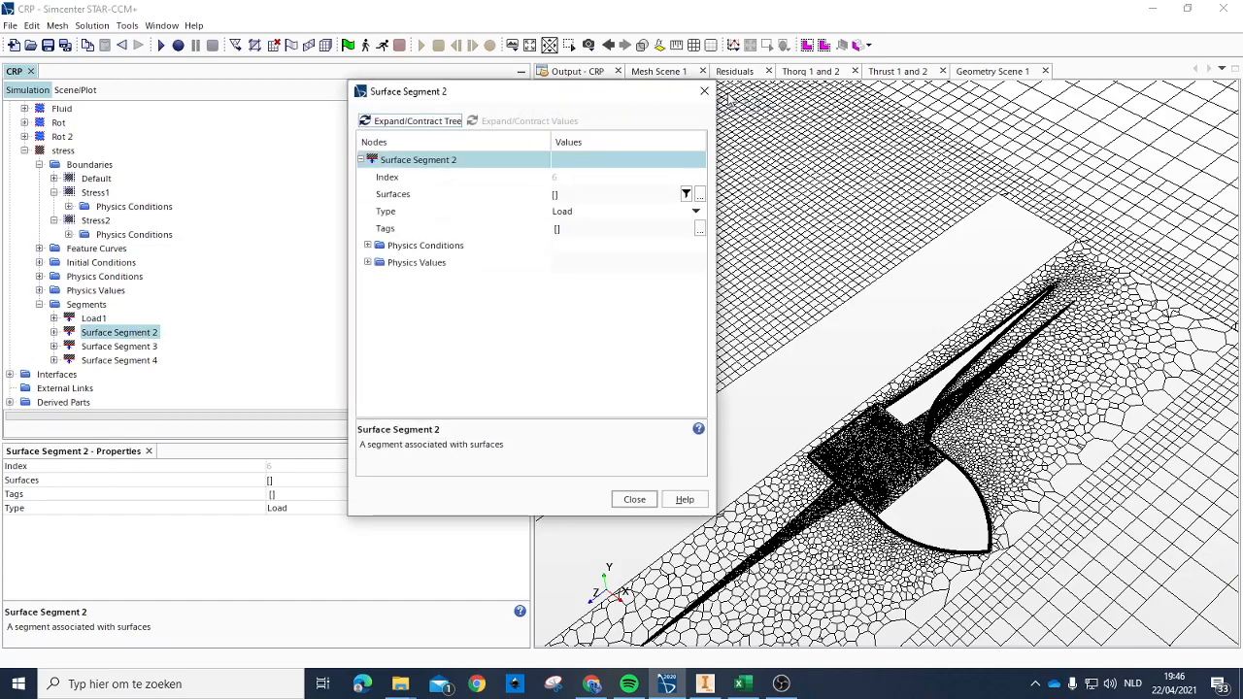
pyautogui.click(704, 90)
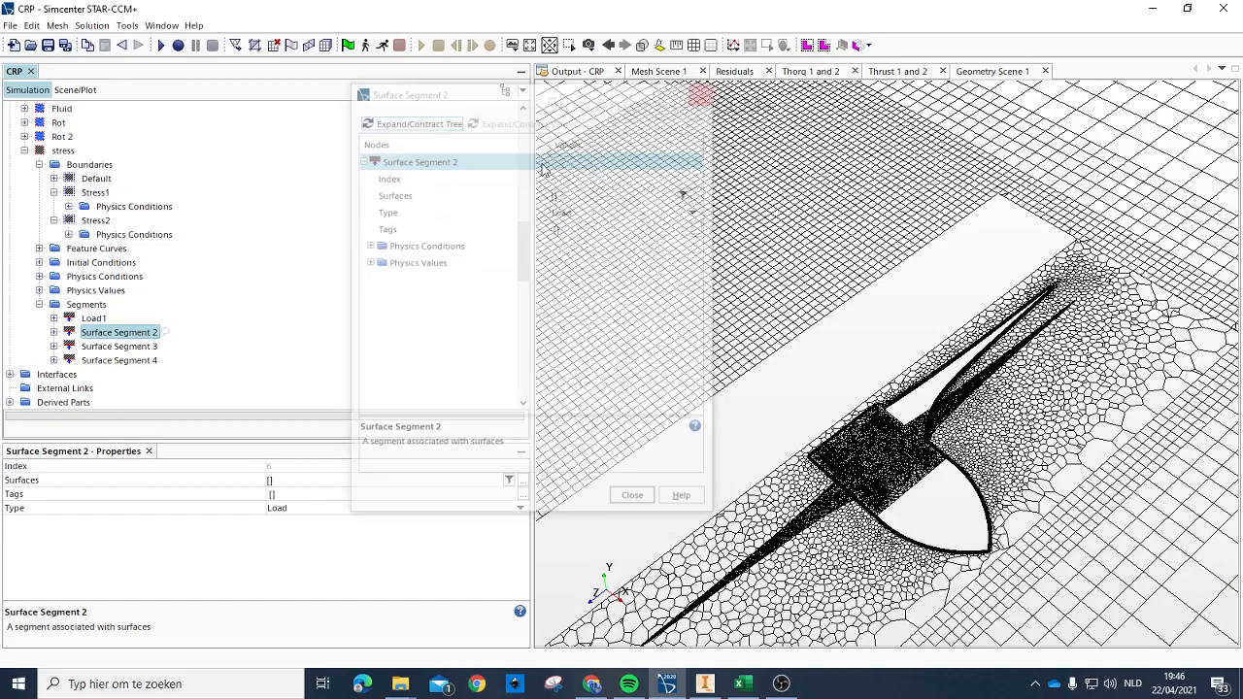
pyautogui.click(127, 336)
pyautogui.write('Load2')
pyautogui.press('Return')
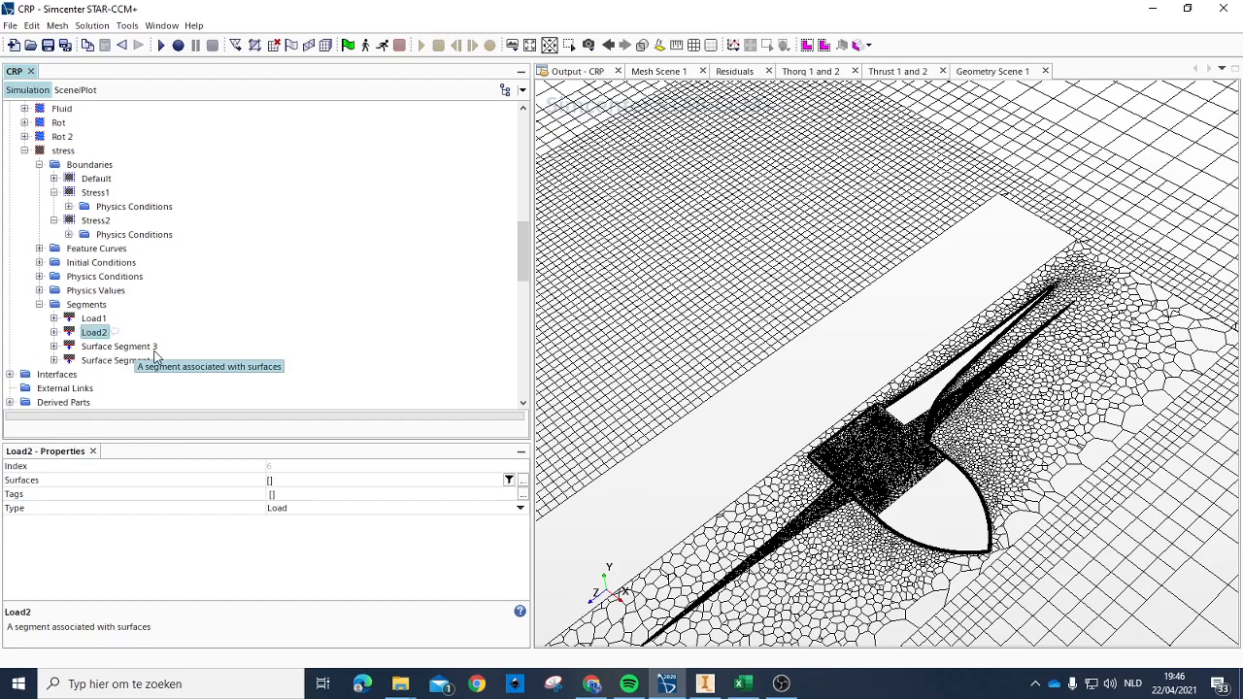
# Step: Replace the name of Surface Segment 3 in the stress region with one starting with L
pyautogui.click(124, 347)
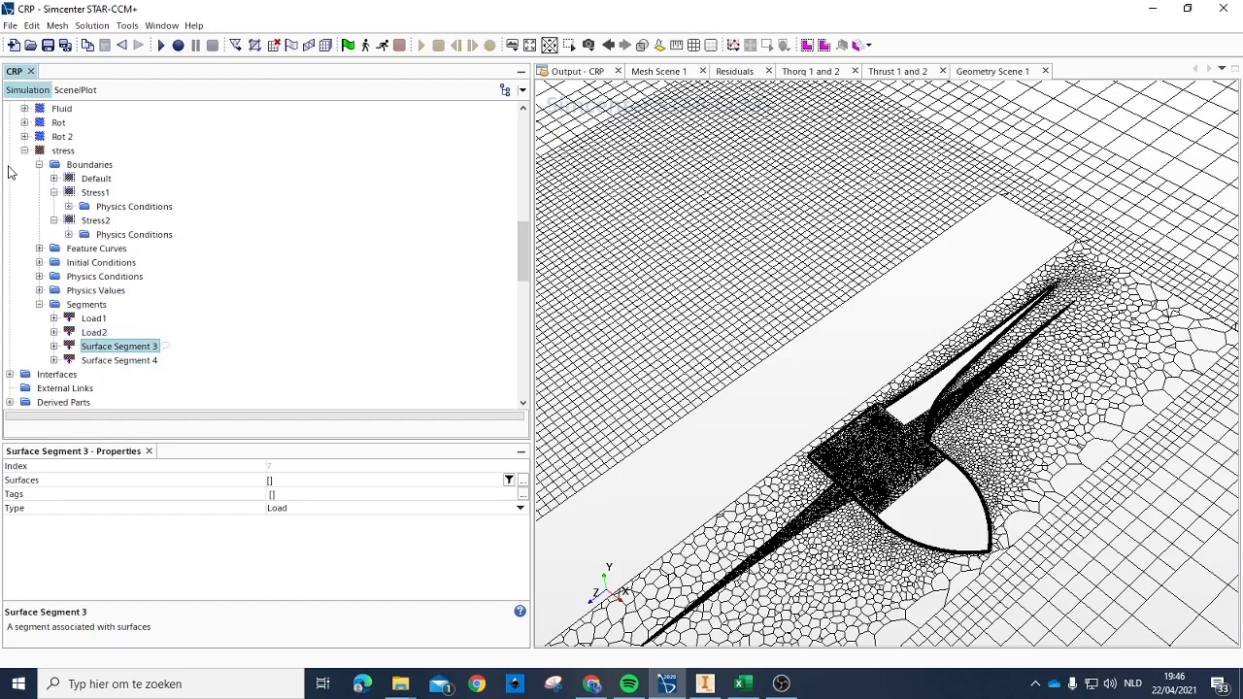
pyautogui.click(105, 349)
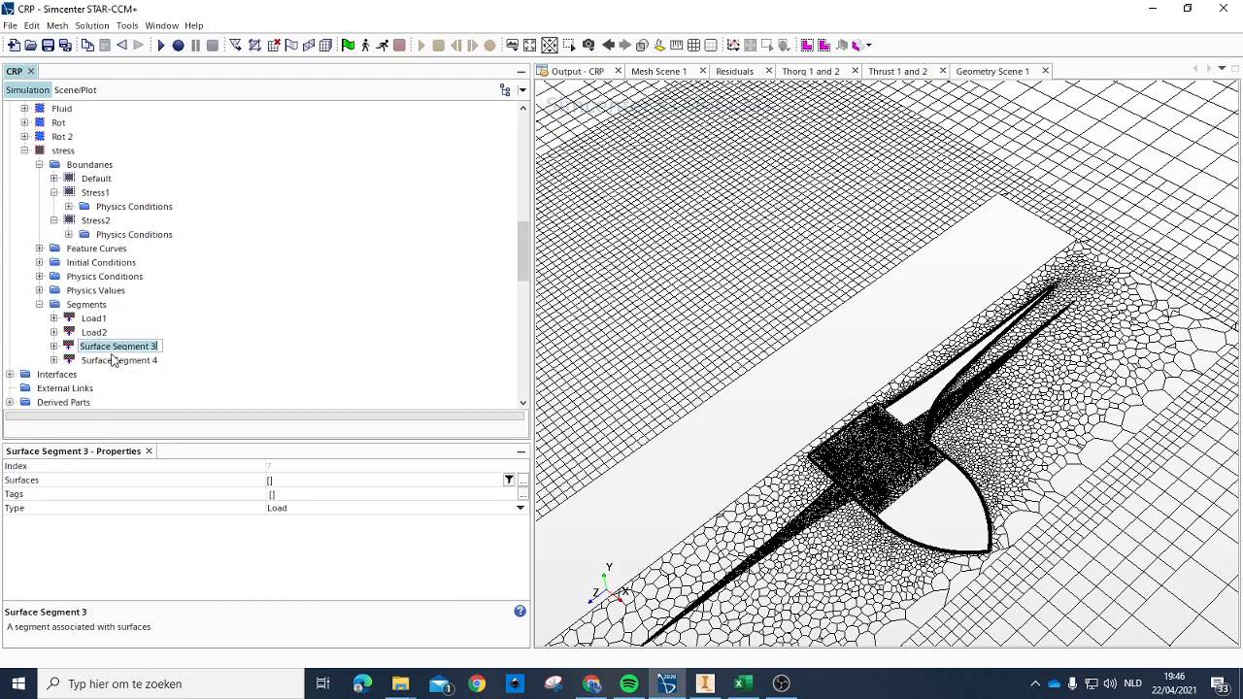
pyautogui.write('L')
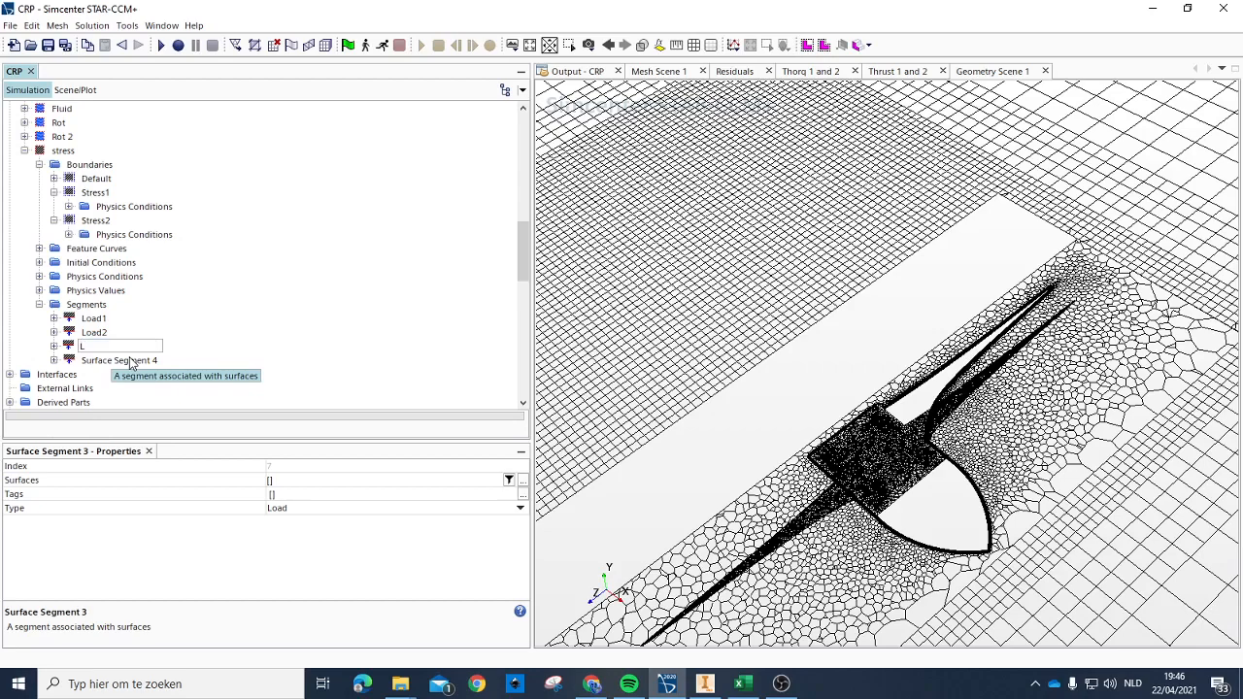
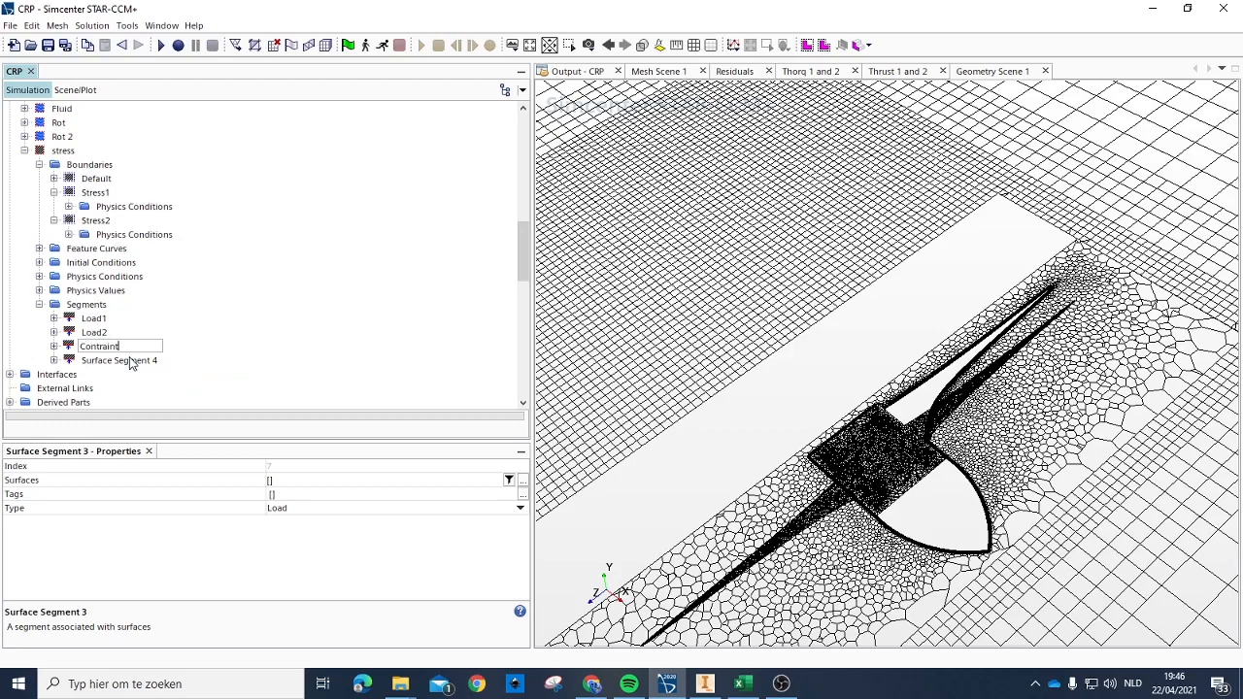
# Step: Finish naming Surface Segment 3 of the stress region Contraint1, and rename Surface Segment 4 to Constraint2
pyautogui.press('Return')
pyautogui.click(117, 361)
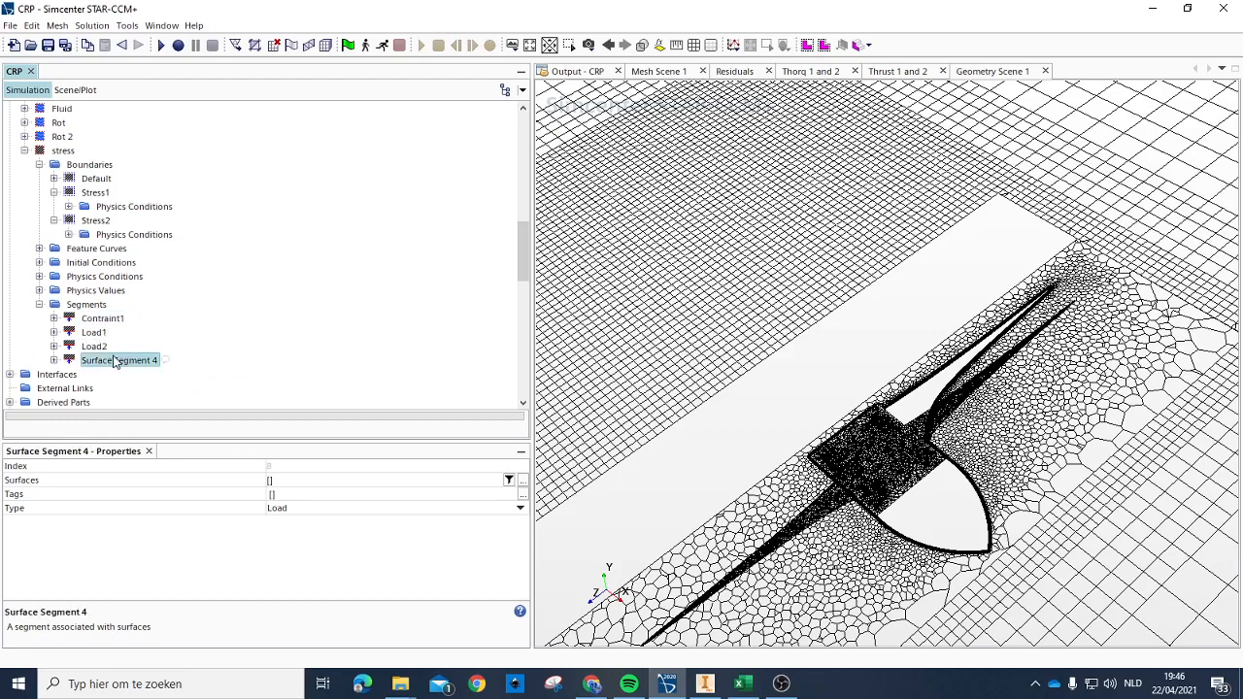
pyautogui.click(115, 360)
pyautogui.write('Contrai')
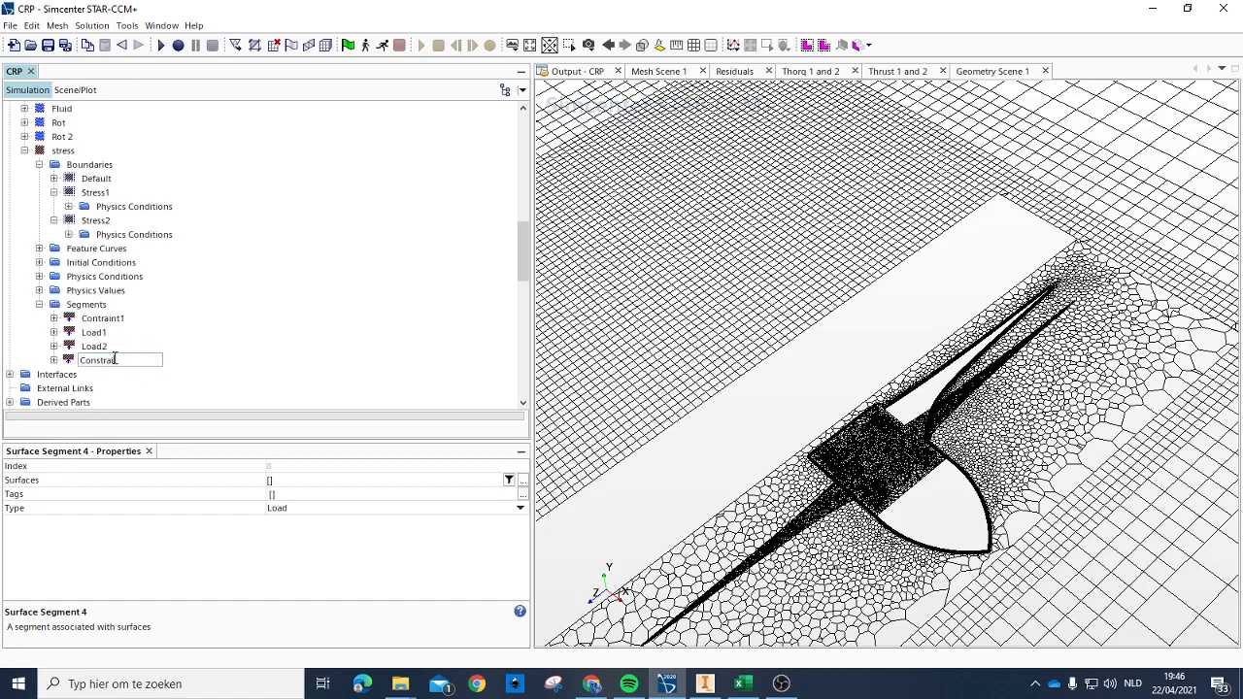
pyautogui.write('onstraint2')
pyautogui.press('Return')
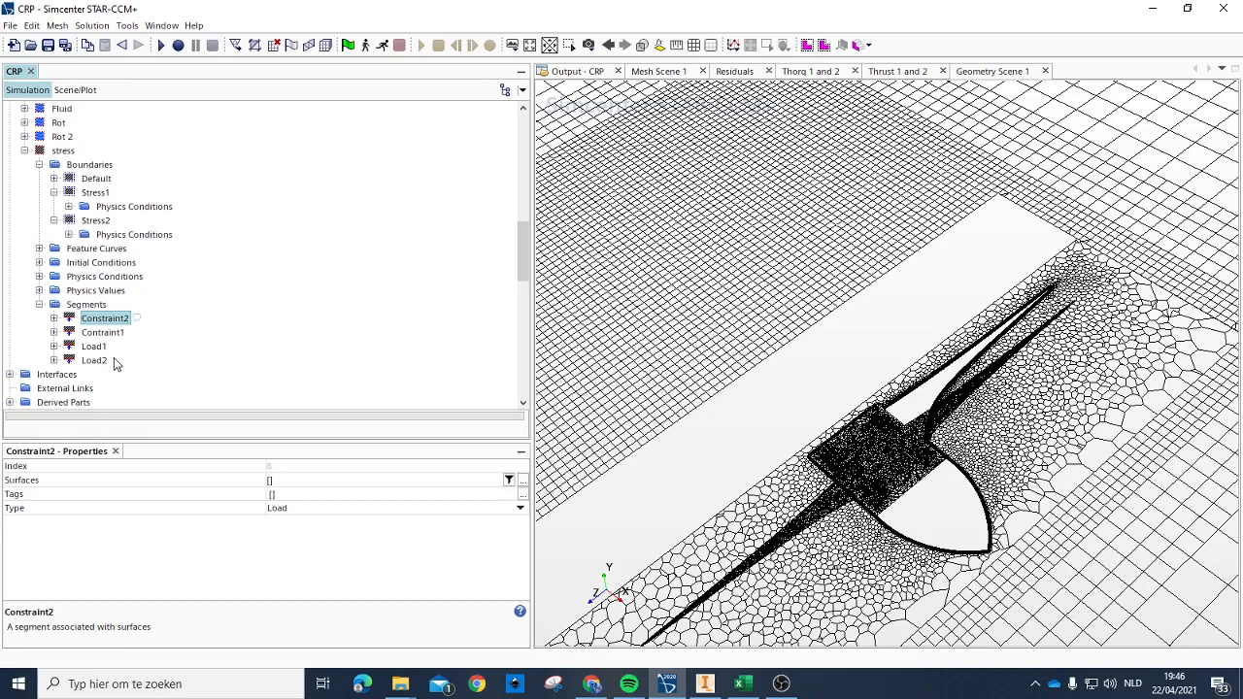
# Step: Assign the Default surface of stress2 to the Constraint2 and Load2 segments
pyautogui.click(272, 482)
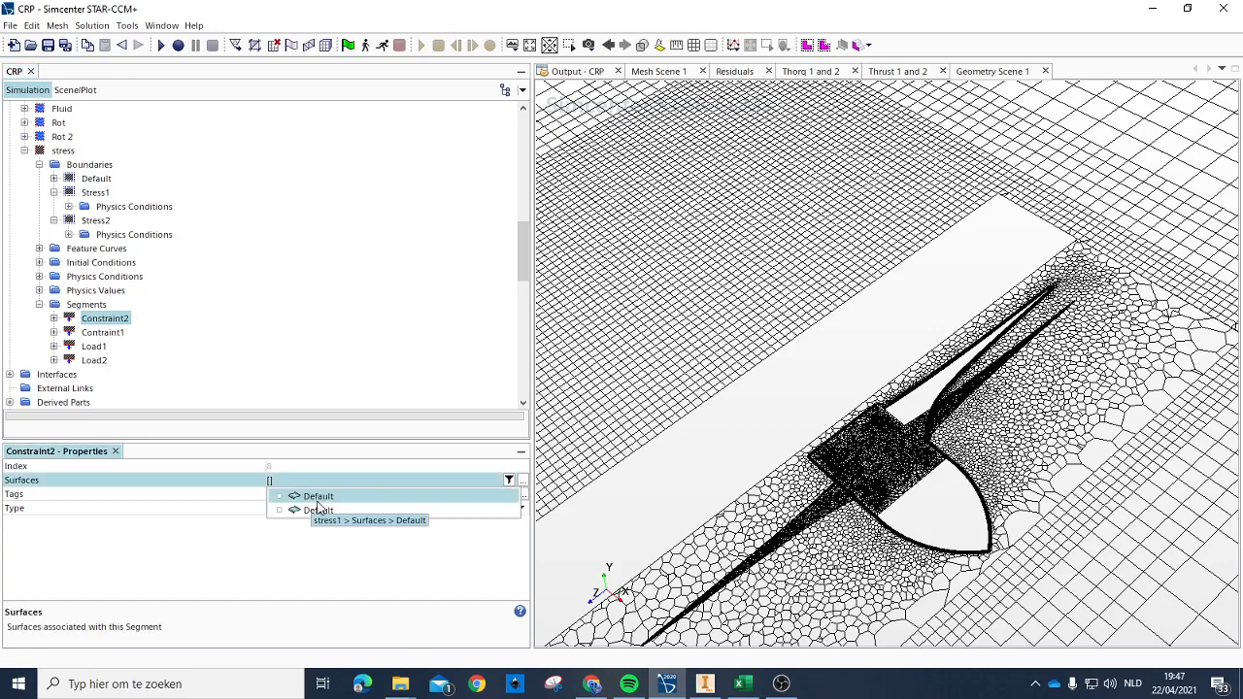
pyautogui.click(318, 510)
pyautogui.click(234, 401)
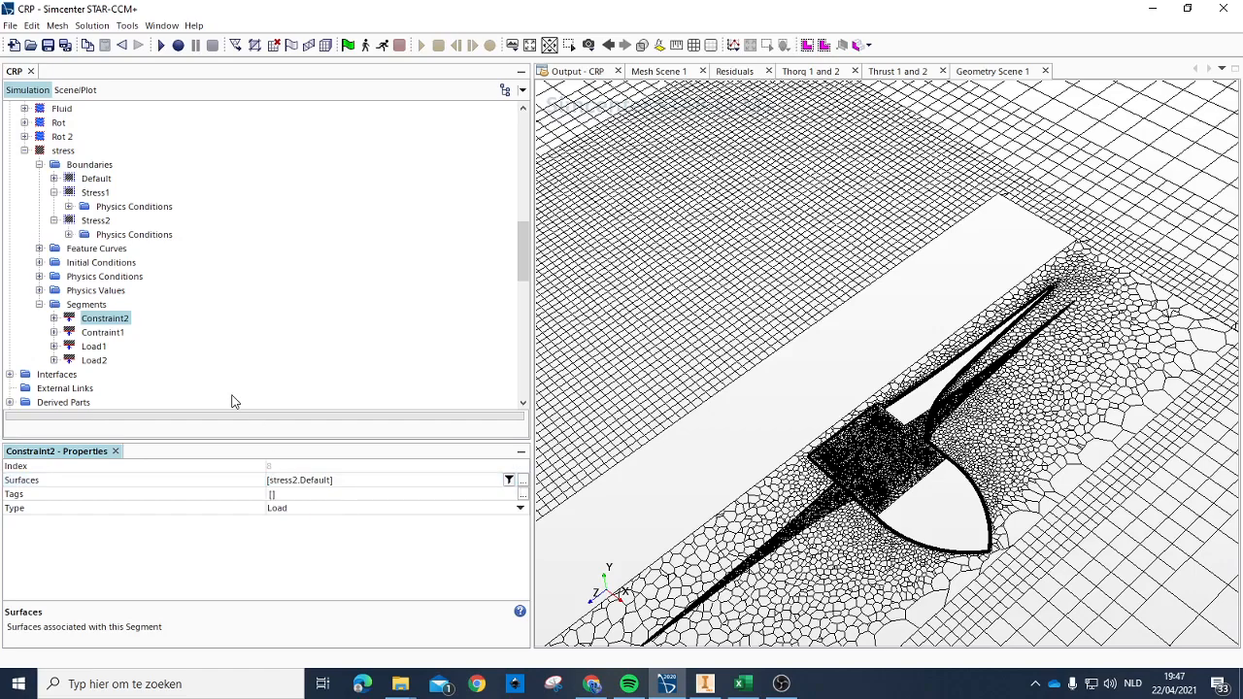
pyautogui.click(101, 362)
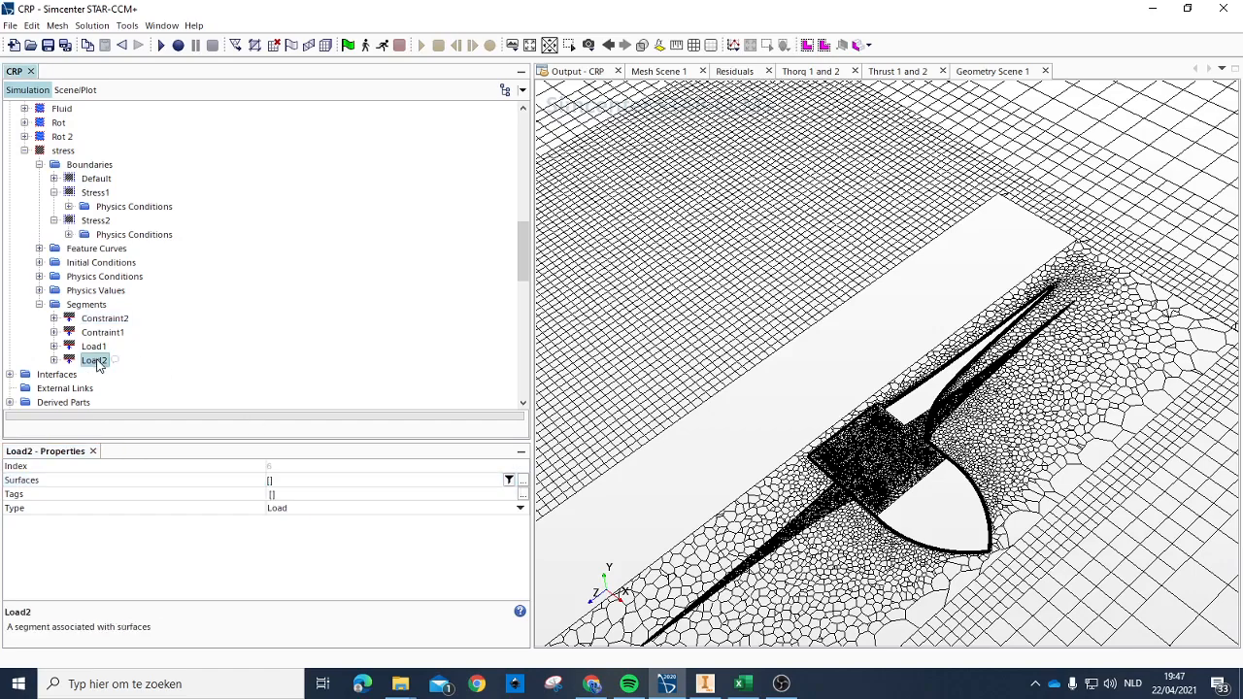
pyautogui.click(268, 482)
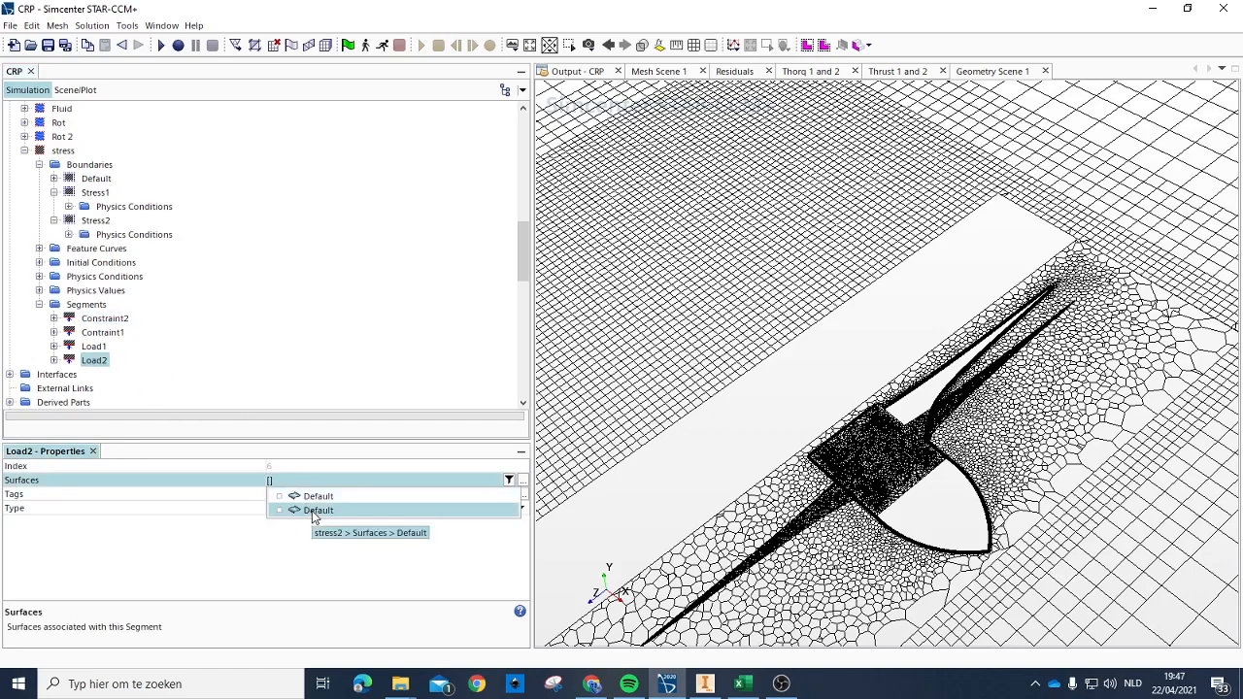
pyautogui.click(313, 512)
pyautogui.click(252, 439)
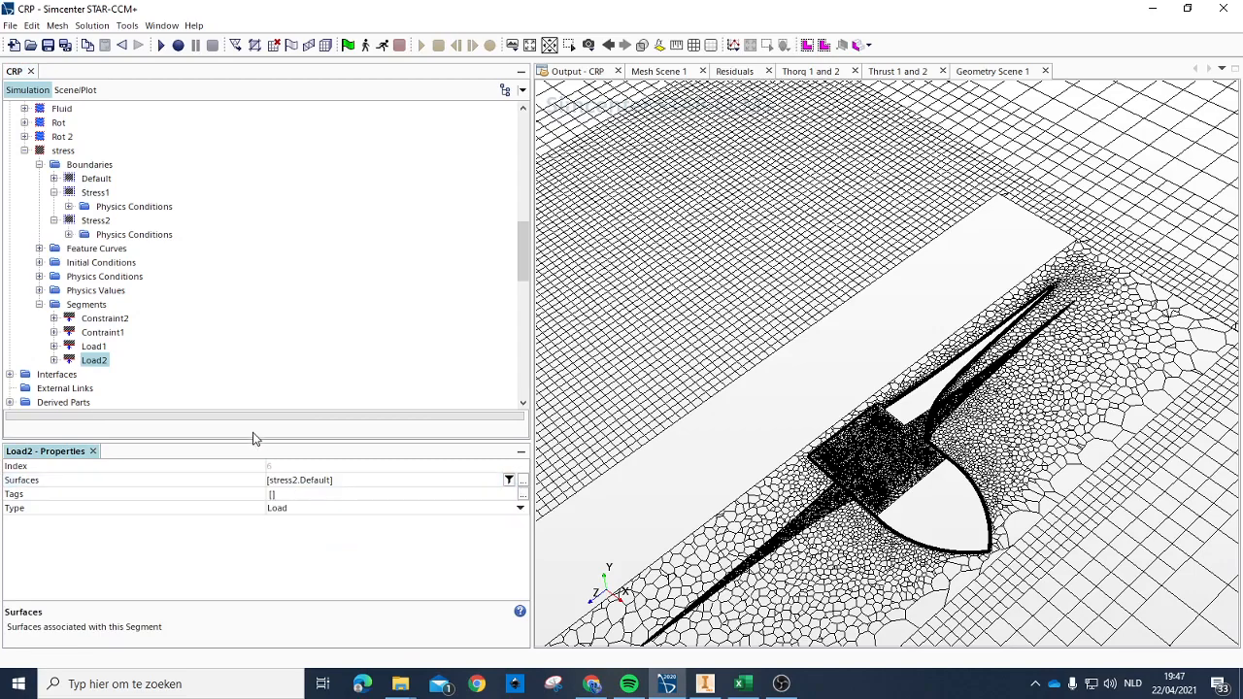
# Step: Assign the Default surface of stress1 to the Load1 and Contraint1 segments
pyautogui.click(95, 347)
pyautogui.click(272, 482)
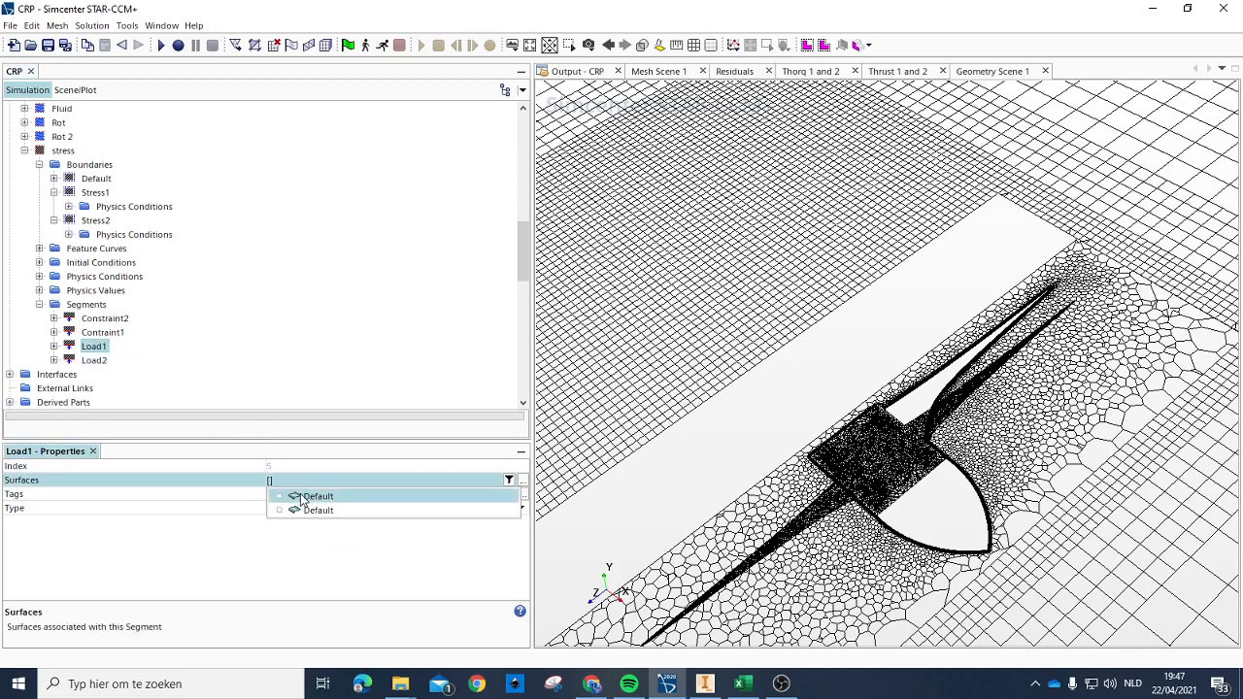
pyautogui.click(124, 416)
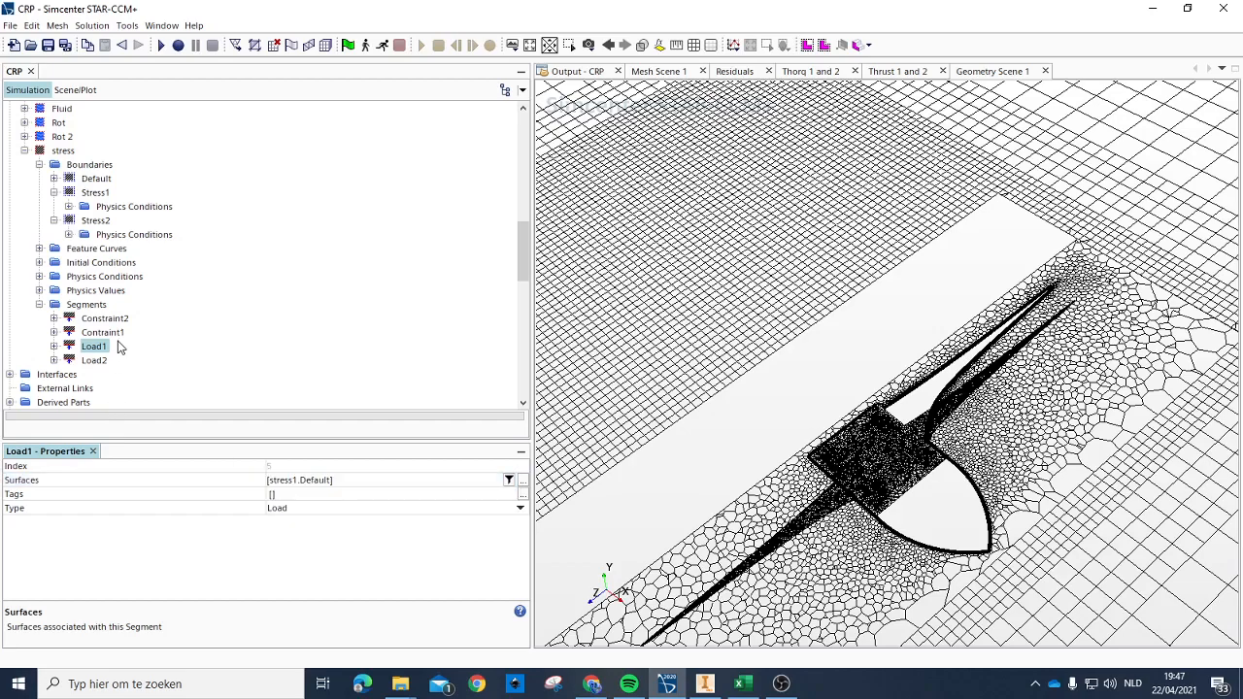
pyautogui.click(118, 334)
pyautogui.click(272, 482)
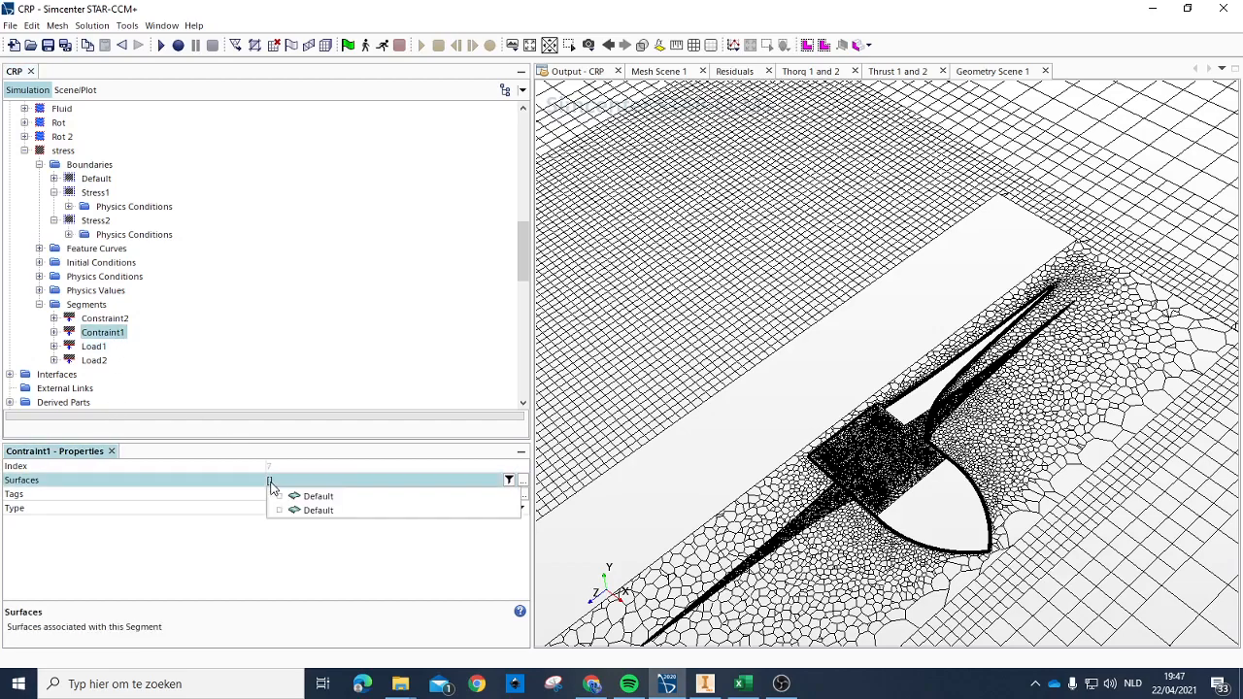
pyautogui.click(311, 494)
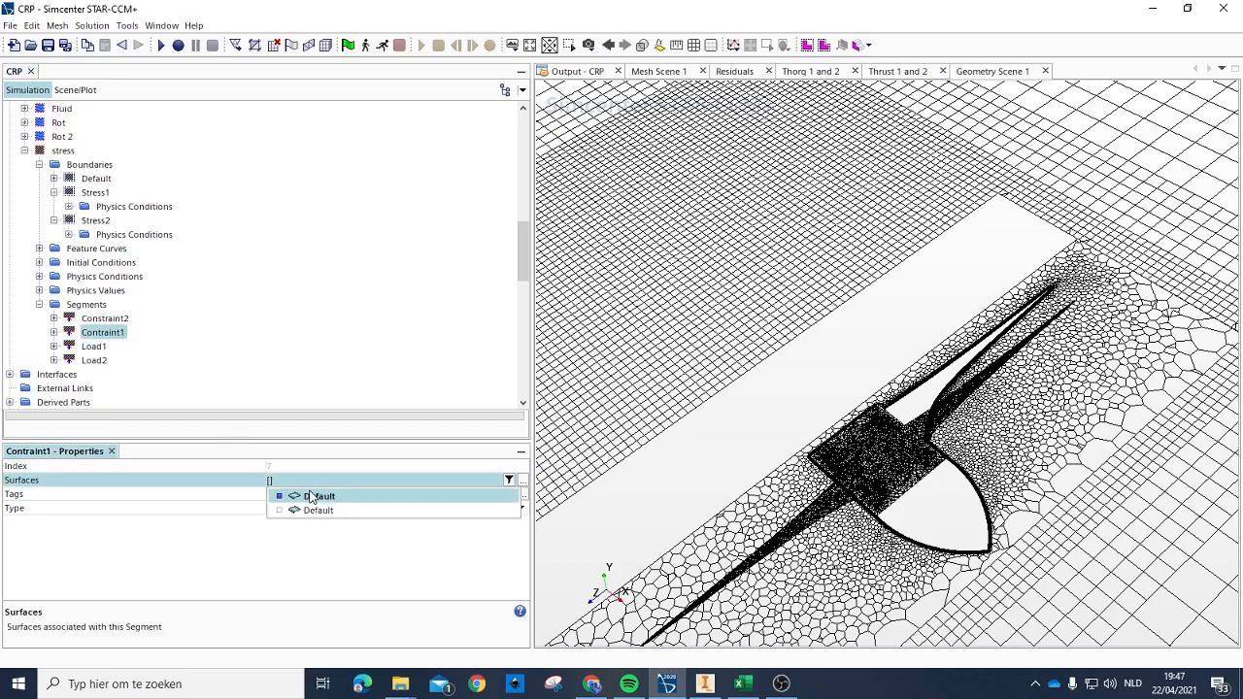
pyautogui.click(139, 404)
# Step: Set the input parts of the Automated Mesh operation to stress1 and stress2
pyautogui.click(105, 318)
pyautogui.scroll(10, 97, 349)
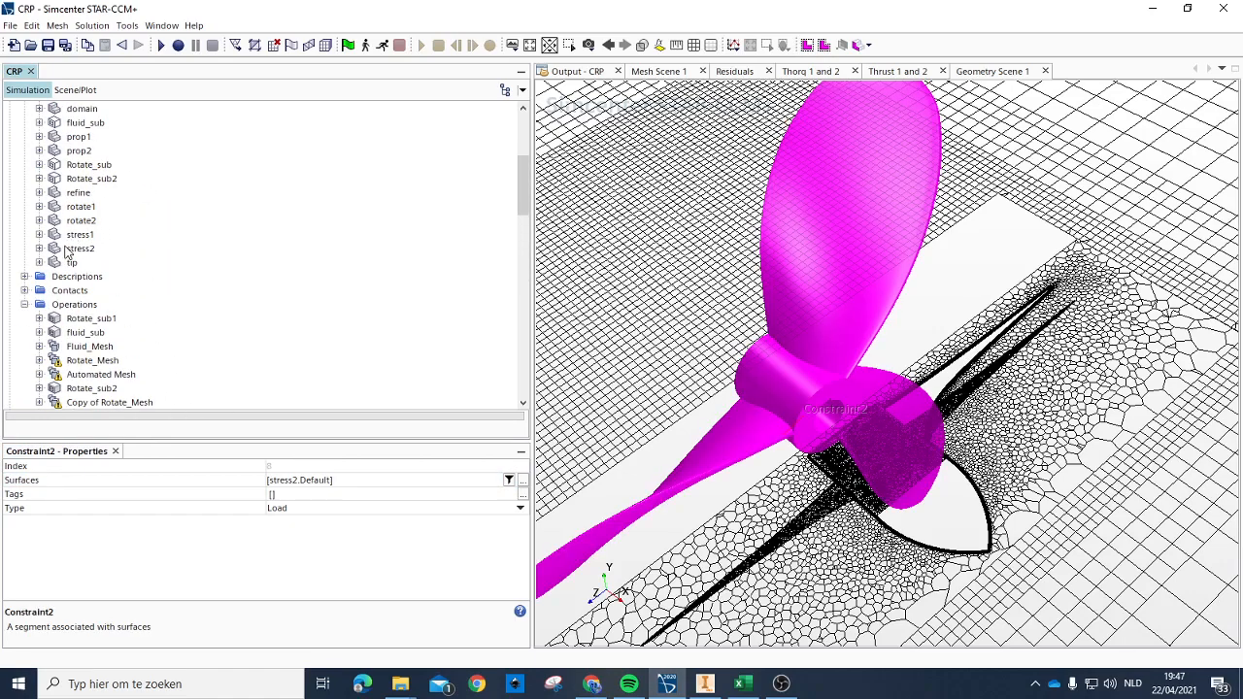
pyautogui.click(102, 376)
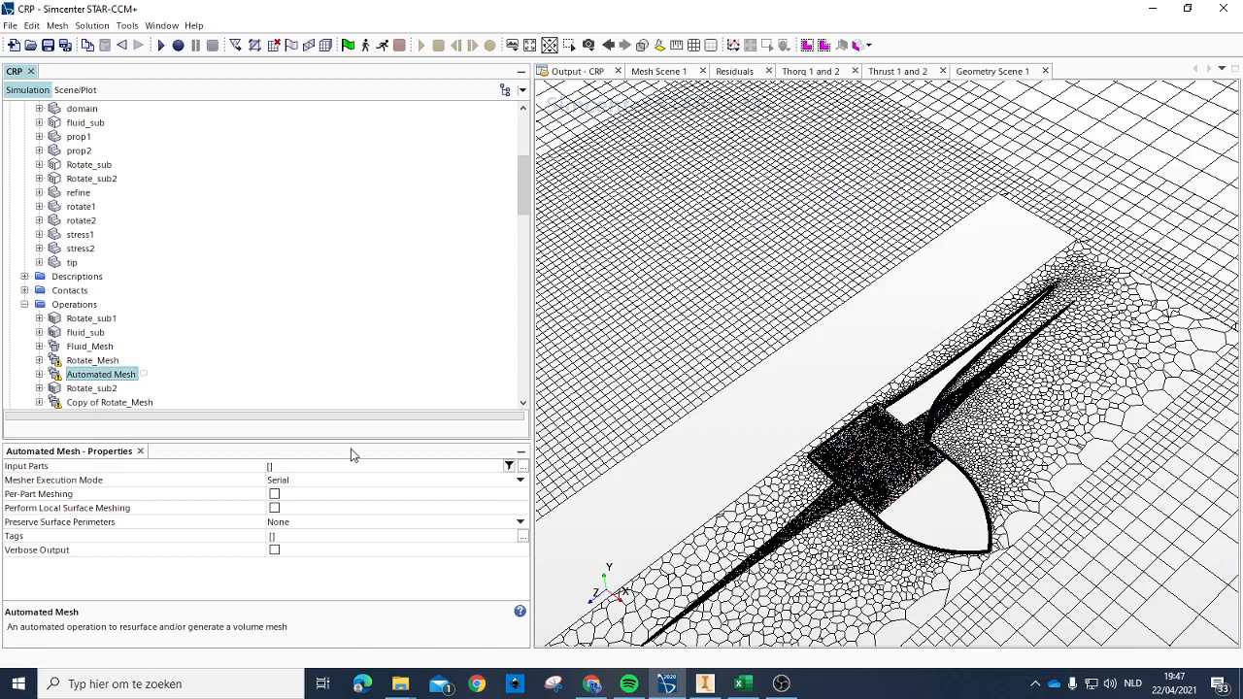
pyautogui.click(273, 466)
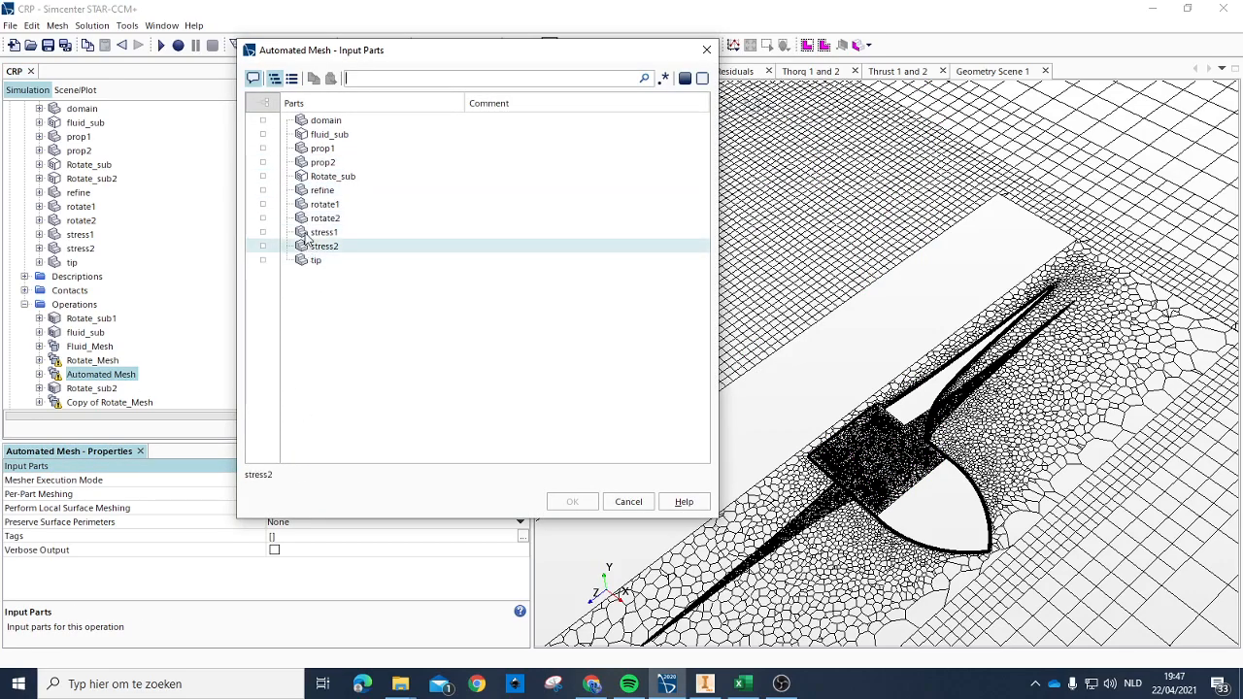
pyautogui.click(329, 232)
pyautogui.click(331, 250)
pyautogui.click(572, 501)
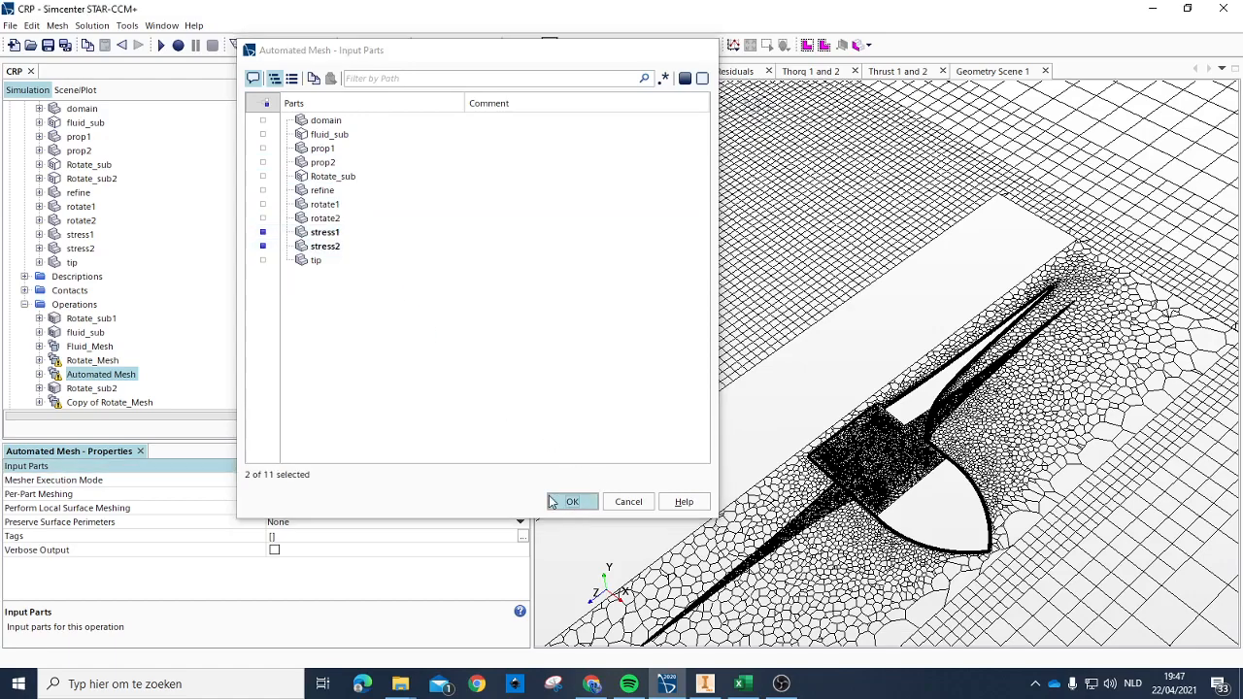
# Step: Open the Default surface of the stress2 part for splitting by patch
pyautogui.scroll(-1, 185, 291)
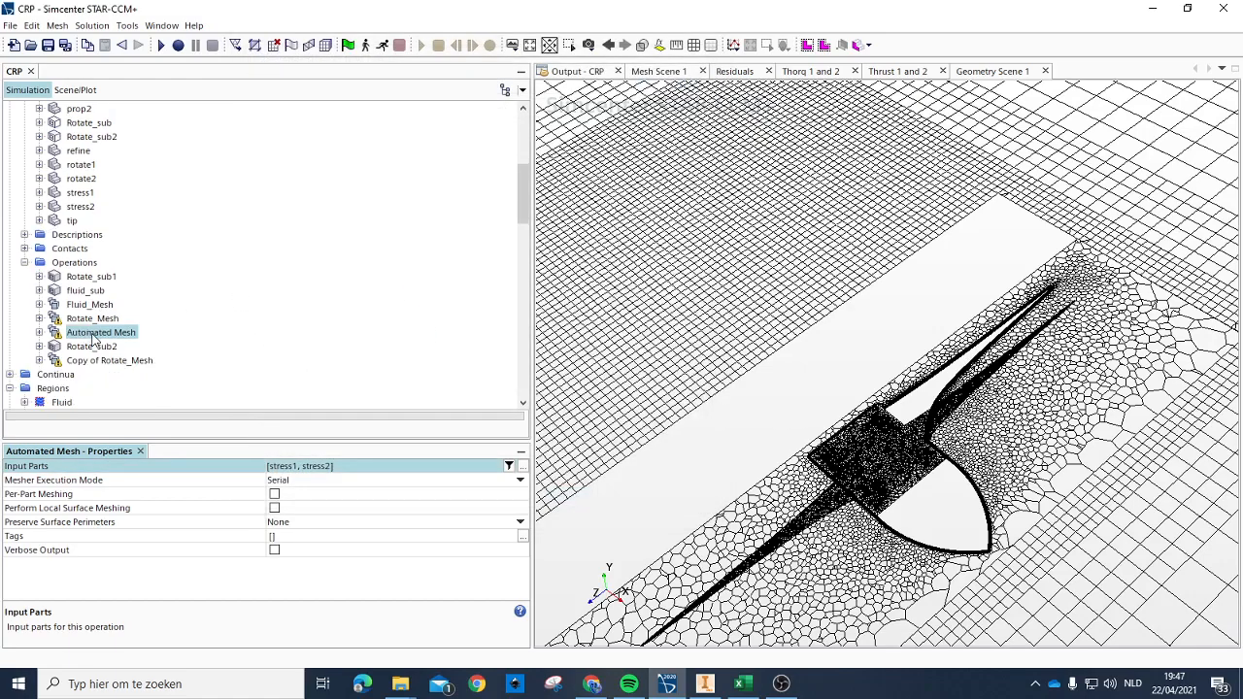
pyautogui.scroll(2, 110, 339)
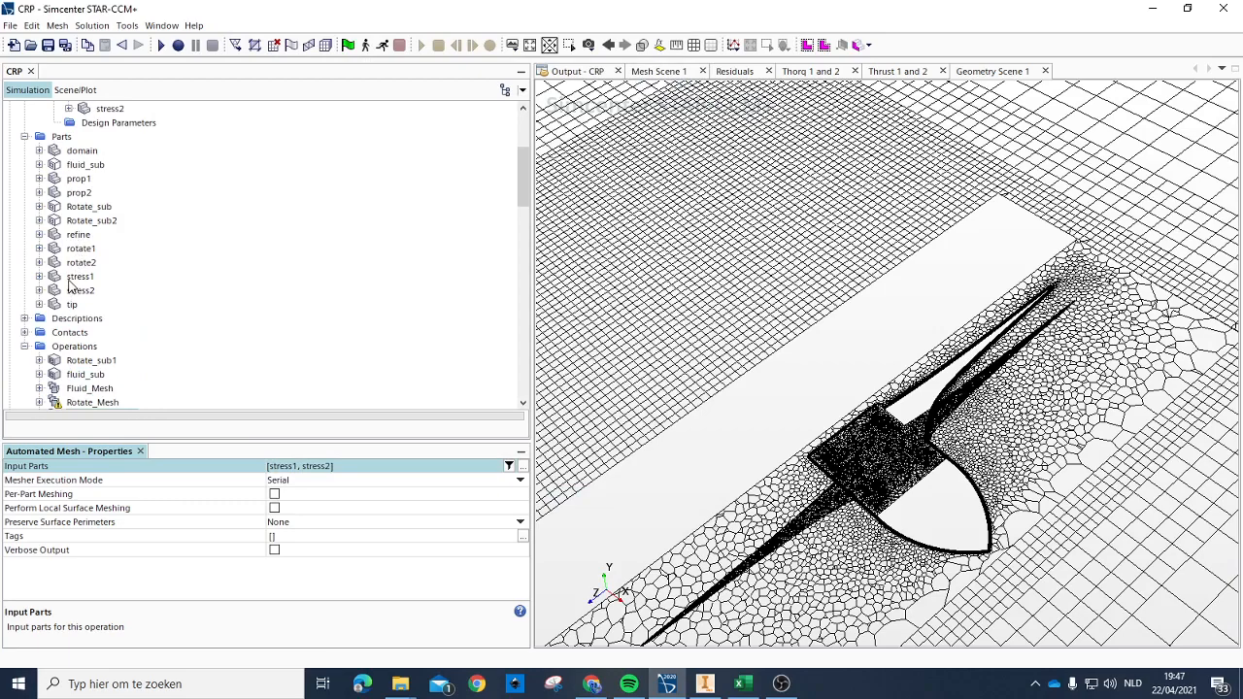
pyautogui.click(80, 277)
pyautogui.click(80, 292)
pyautogui.scroll(-2, 109, 282)
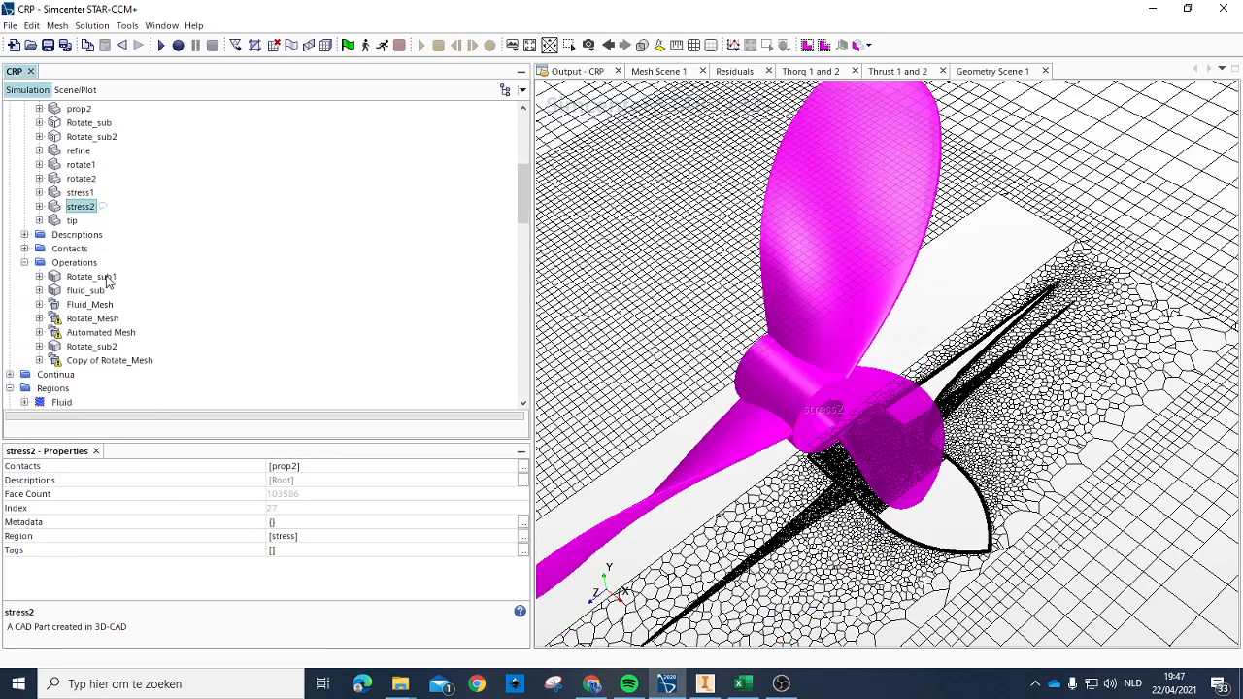
pyautogui.click(39, 206)
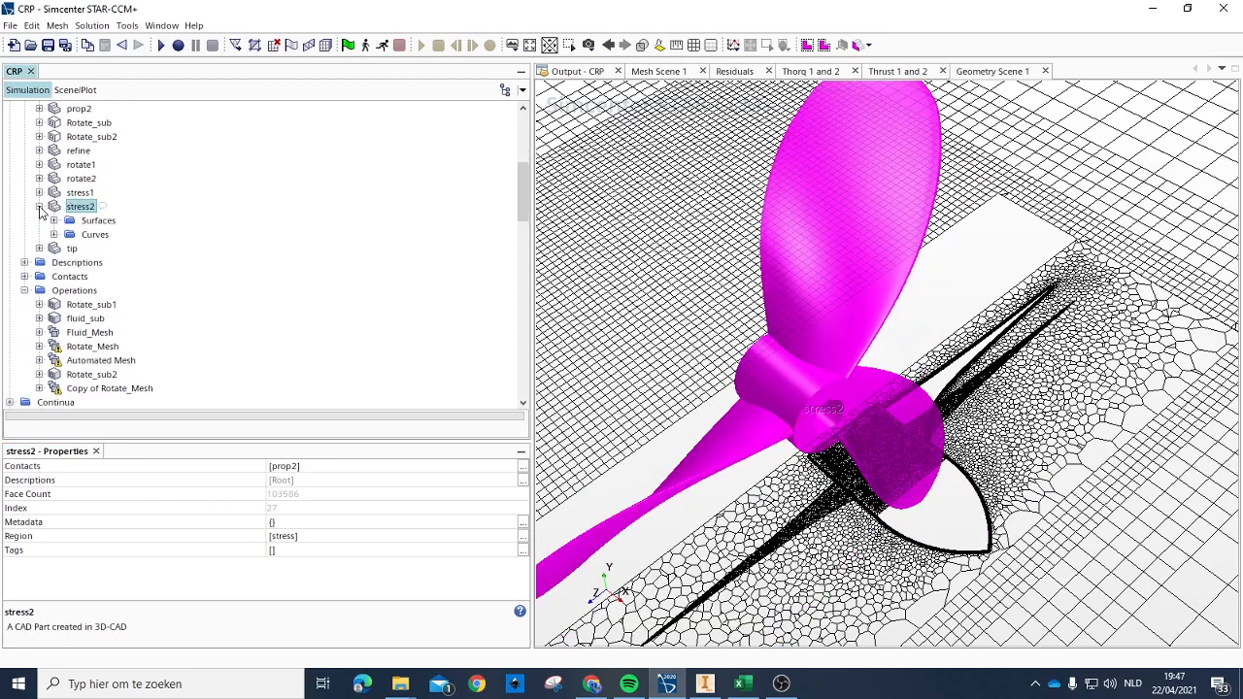
pyautogui.click(55, 221)
pyautogui.click(106, 235)
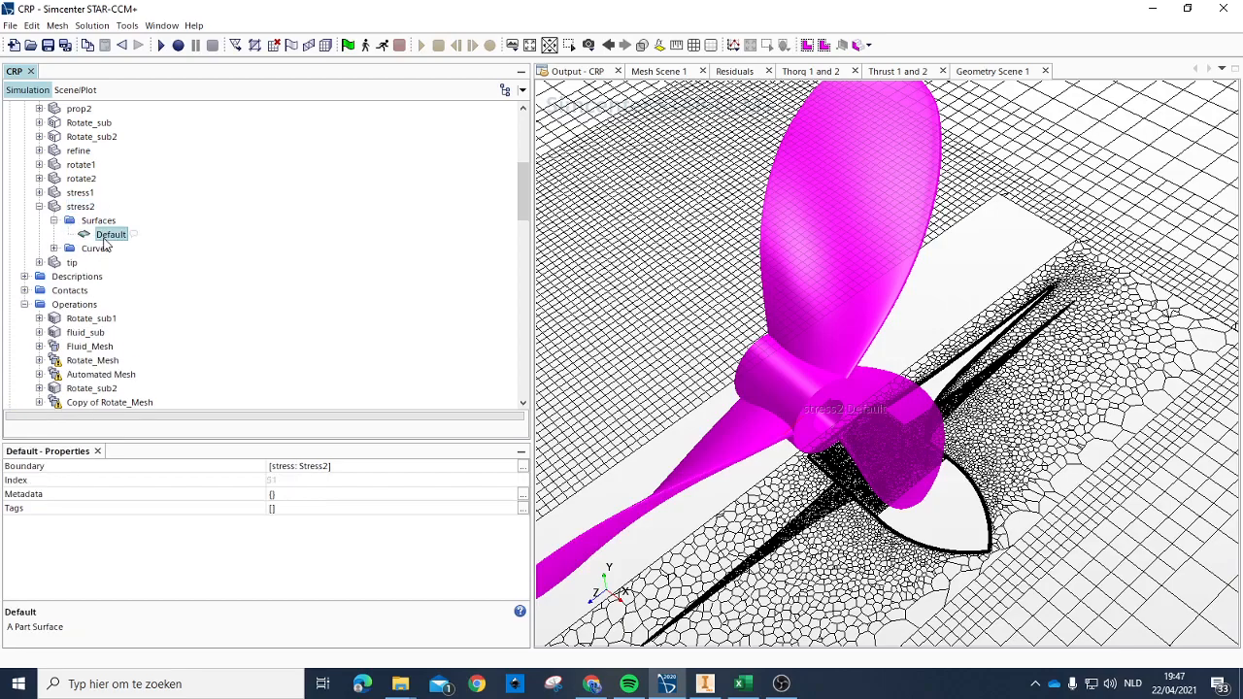
pyautogui.rightClick(107, 242)
pyautogui.click(238, 304)
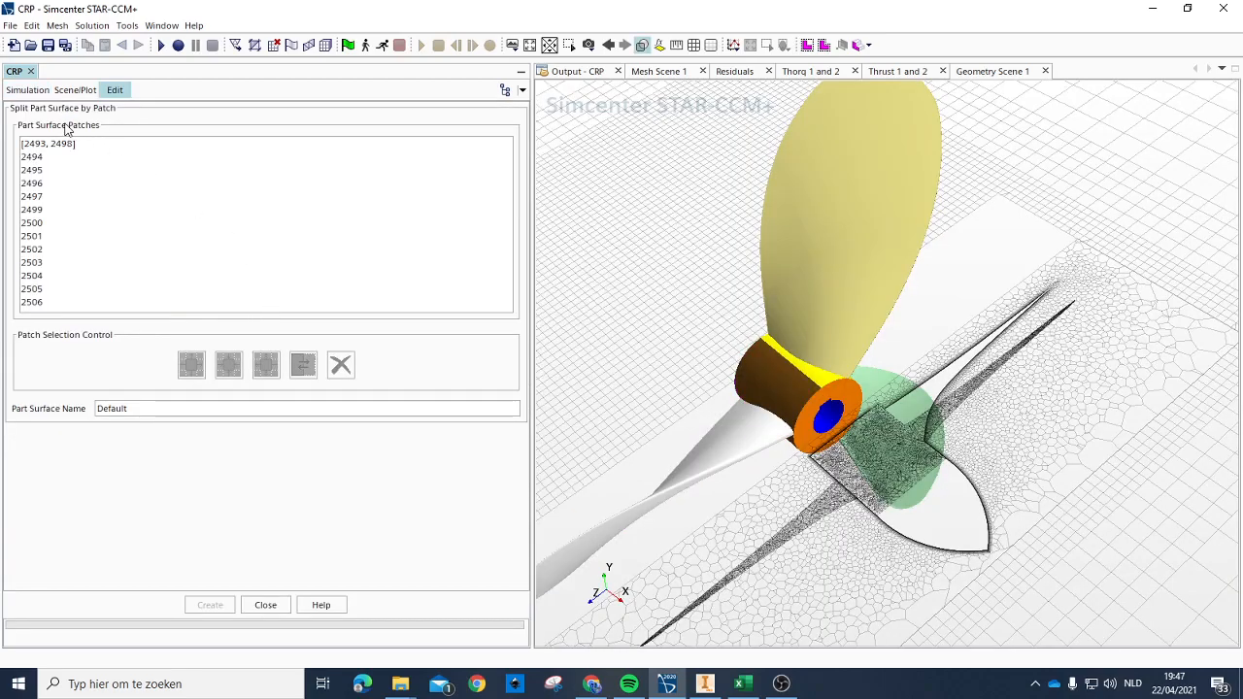
# Step: Split patch 2494, in the keyway of stress2's bore, into a separate part surface named Constraint
pyautogui.scroll(5, 843, 449)
pyautogui.moveTo(843, 449); pyautogui.dragTo(820, 288)
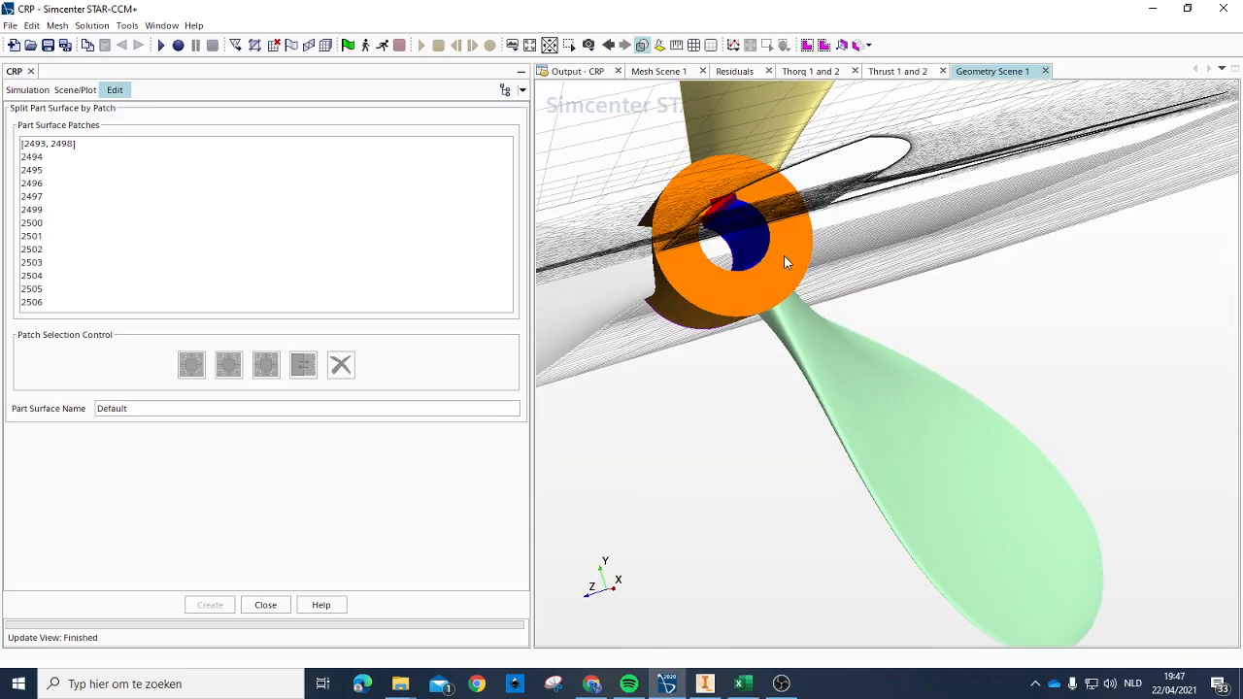
pyautogui.moveTo(775, 170); pyautogui.dragTo(759, 221)
pyautogui.scroll(5, 760, 220)
pyautogui.moveTo(742, 263); pyautogui.dragTo(765, 246)
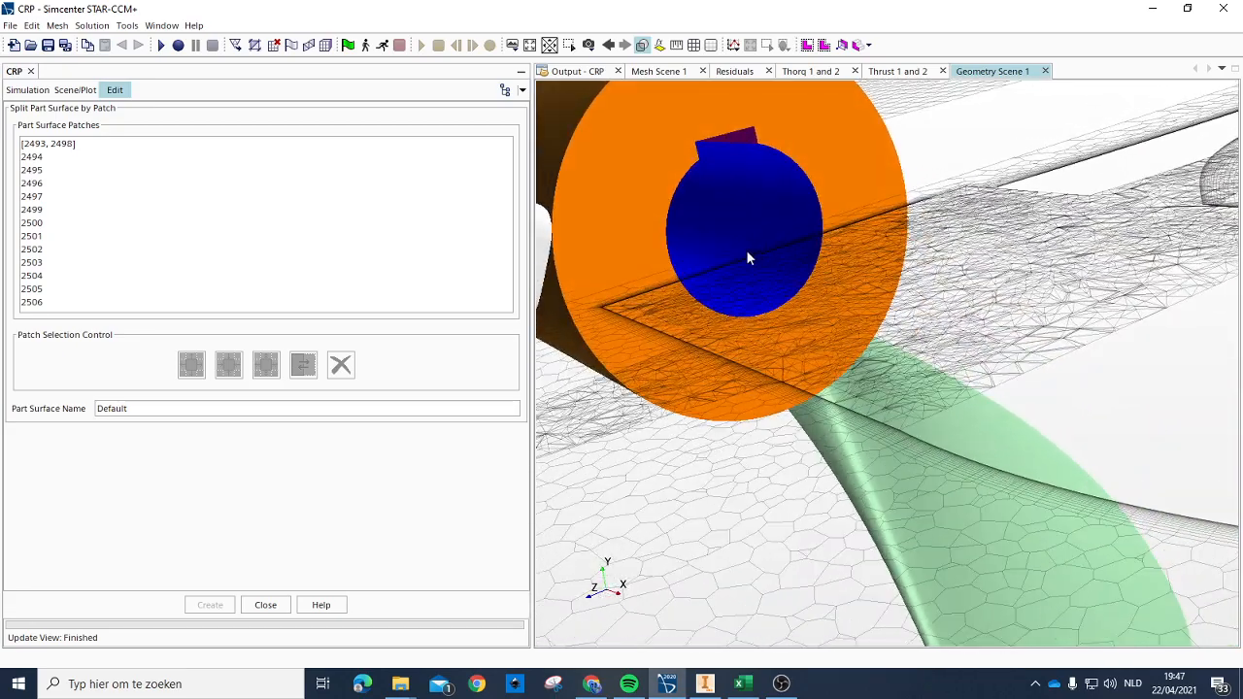
pyautogui.scroll(2, 761, 148)
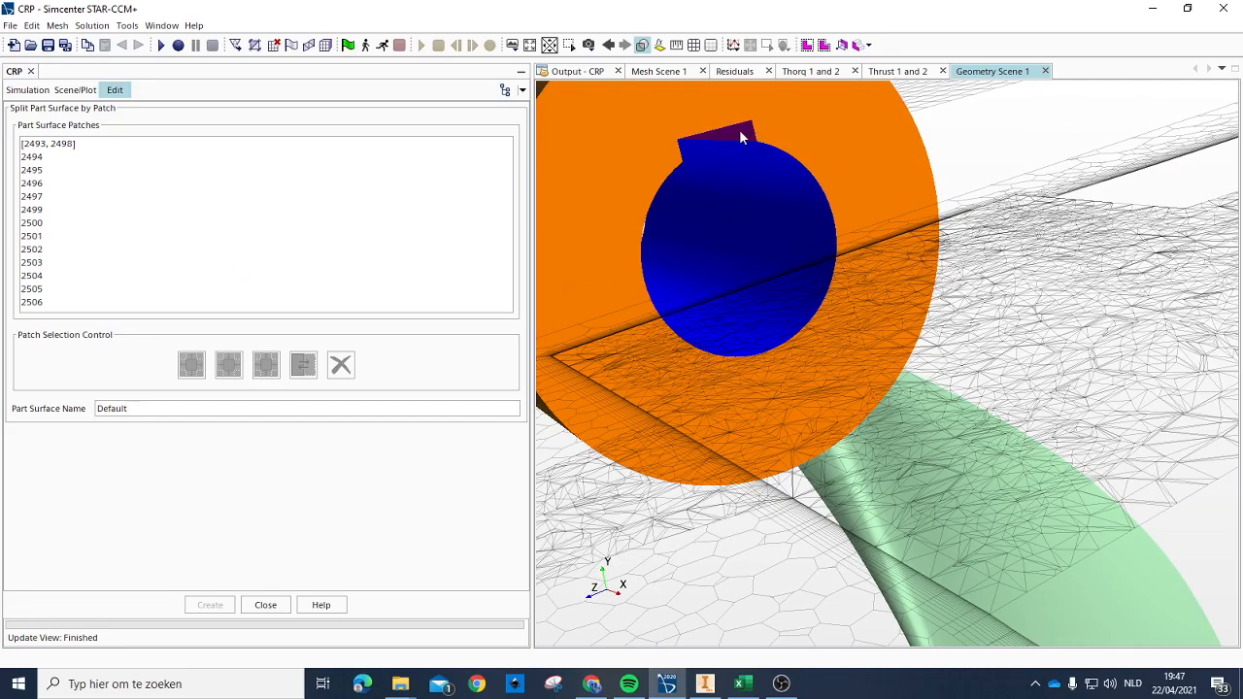
pyautogui.scroll(2, 773, 150)
pyautogui.moveTo(772, 150)
pyautogui.mouseDown()
pyautogui.moveTo(699, 168)
pyautogui.moveTo(805, 172)
pyautogui.moveTo(780, 155)
pyautogui.mouseUp()
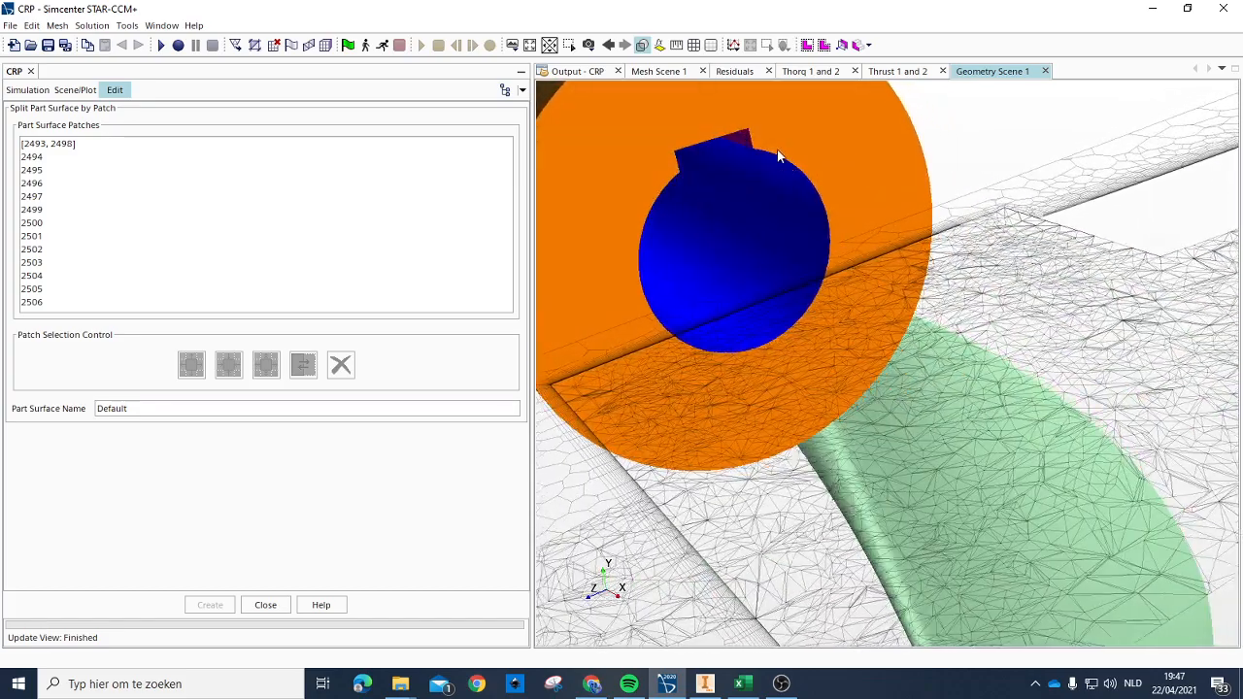
pyautogui.scroll(2, 735, 128)
pyautogui.scroll(3, 748, 129)
pyautogui.scroll(1, 757, 146)
pyautogui.scroll(2, 749, 155)
pyautogui.click(54, 147)
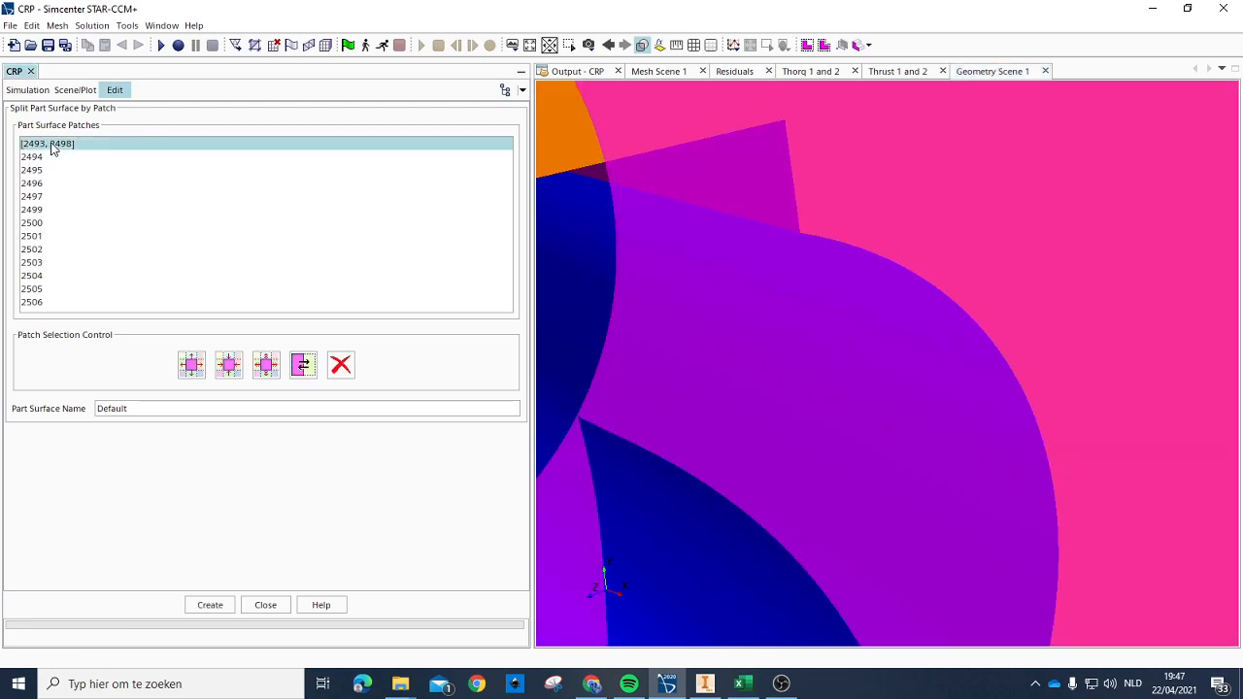
pyautogui.click(39, 158)
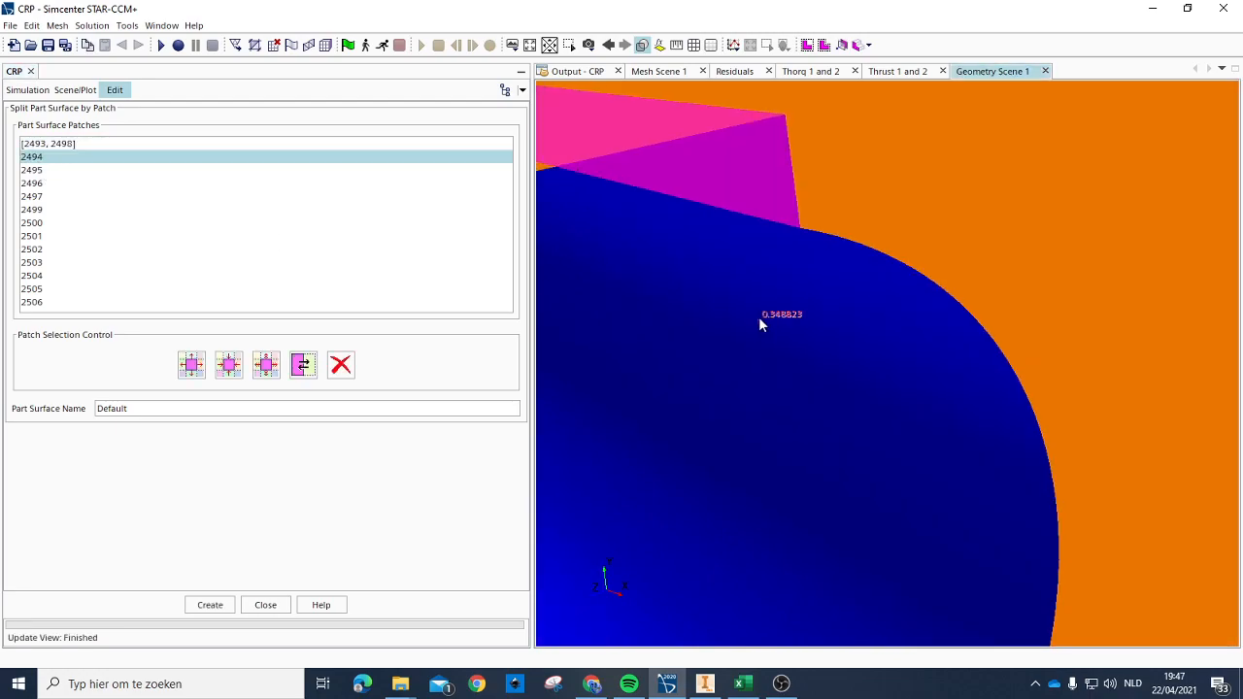
pyautogui.scroll(-4, 767, 311)
pyautogui.scroll(-2, 868, 335)
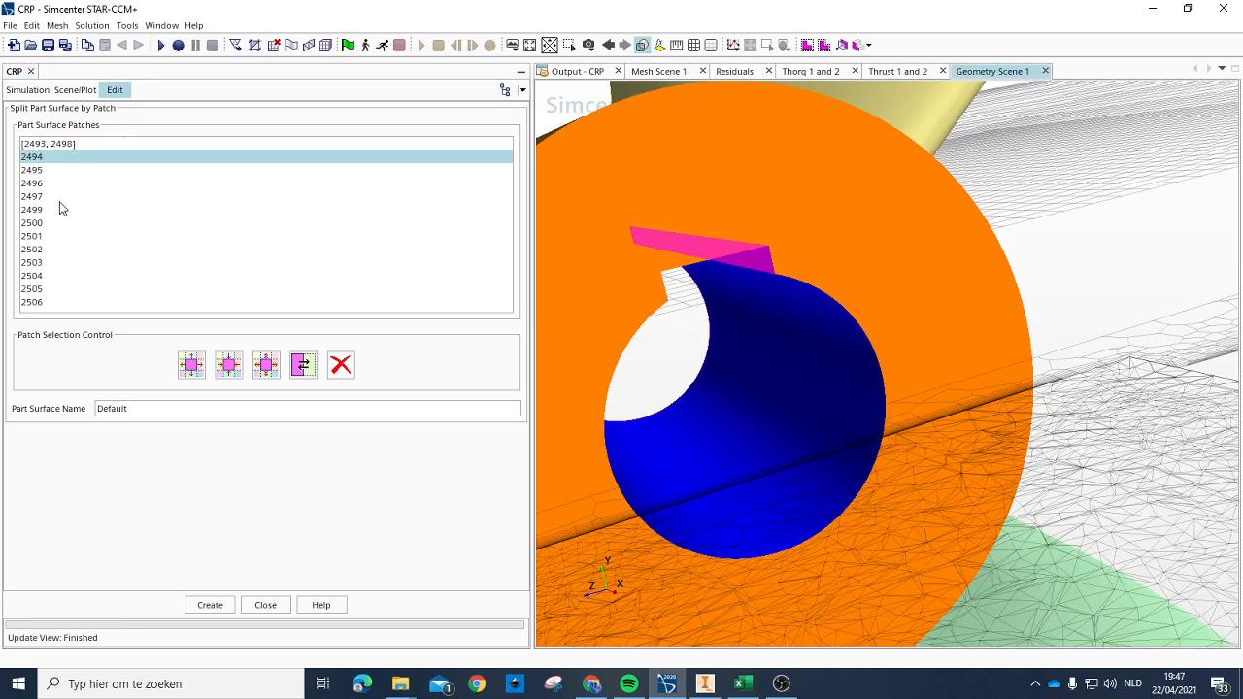
pyautogui.doubleClick(154, 408)
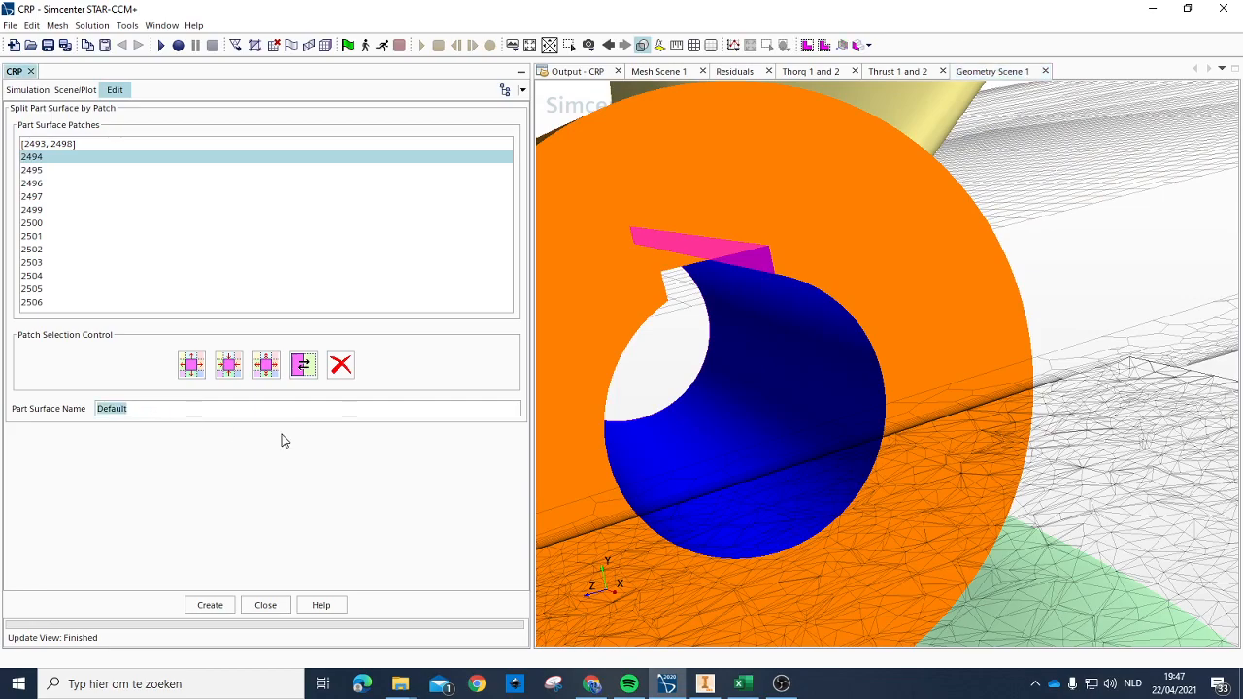
pyautogui.write('Constraint')
pyautogui.click(209, 605)
pyautogui.click(266, 606)
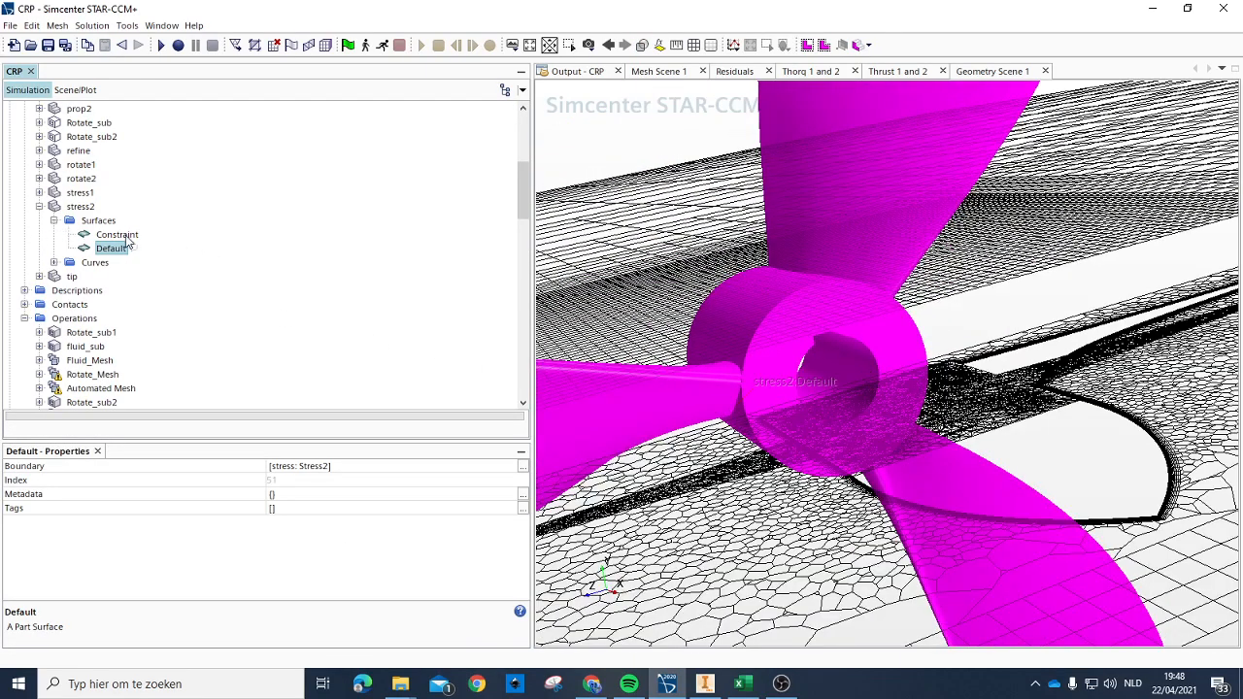
# Step: Open the Default surface of the stress1 part for splitting by patch
pyautogui.click(123, 236)
pyautogui.click(113, 250)
pyautogui.click(78, 208)
pyautogui.click(77, 193)
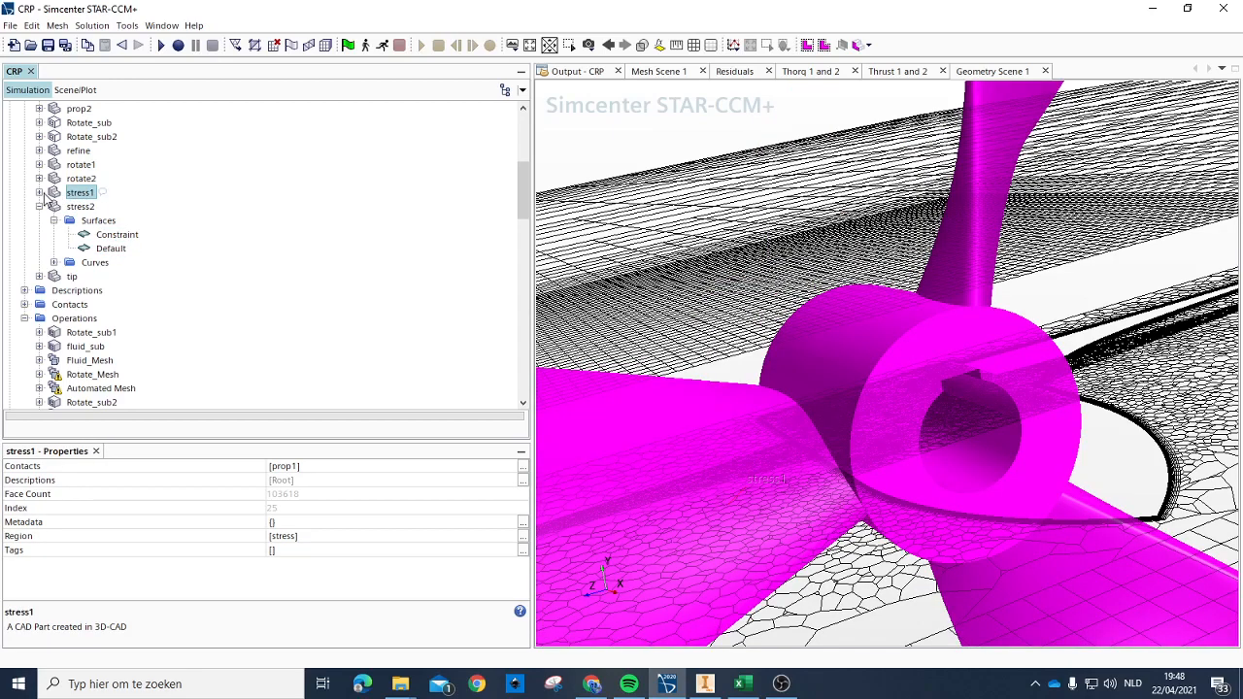
pyautogui.click(39, 192)
pyautogui.click(54, 207)
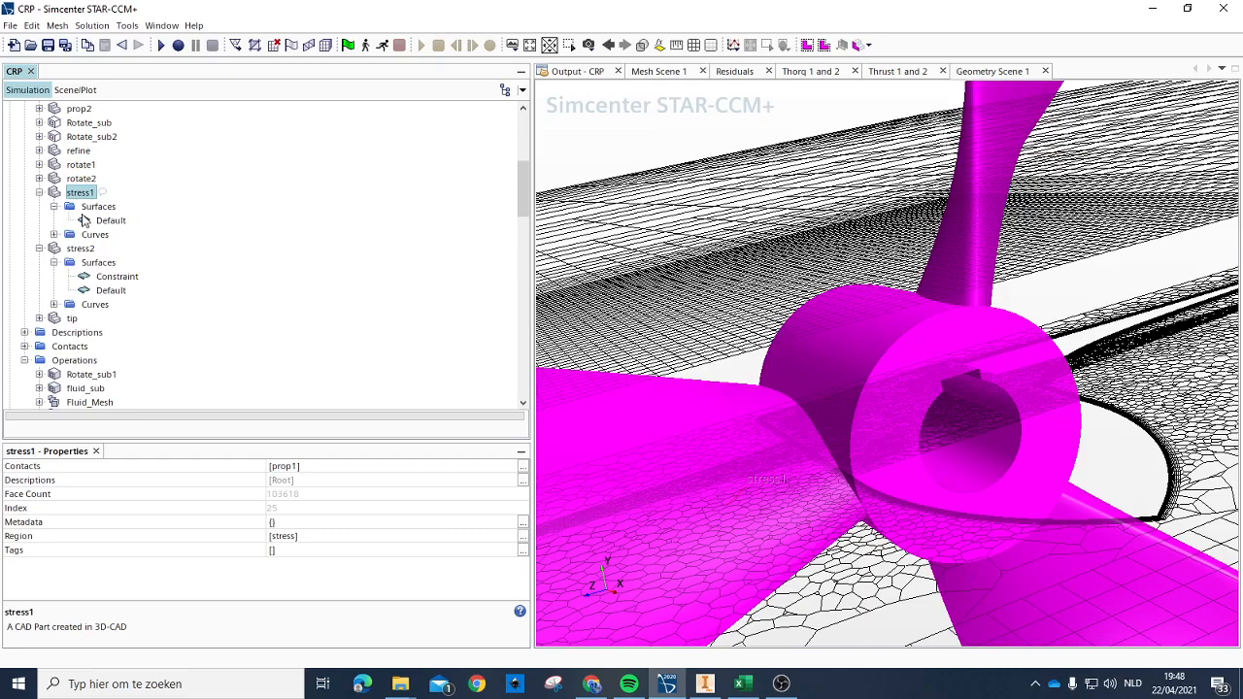
pyautogui.click(109, 220)
pyautogui.rightClick(99, 215)
pyautogui.click(233, 287)
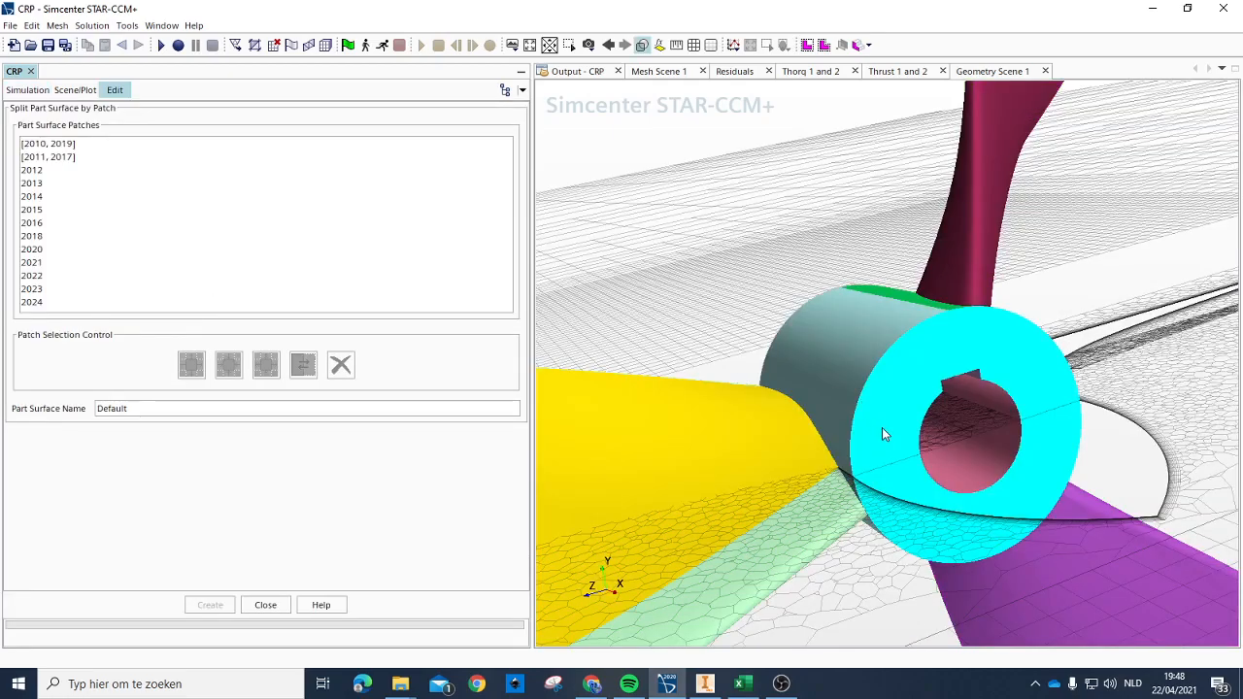
# Step: Split patch 2013, in the keyway of stress1's bore, into a separate part surface named Constraint2
pyautogui.scroll(10, 962, 375)
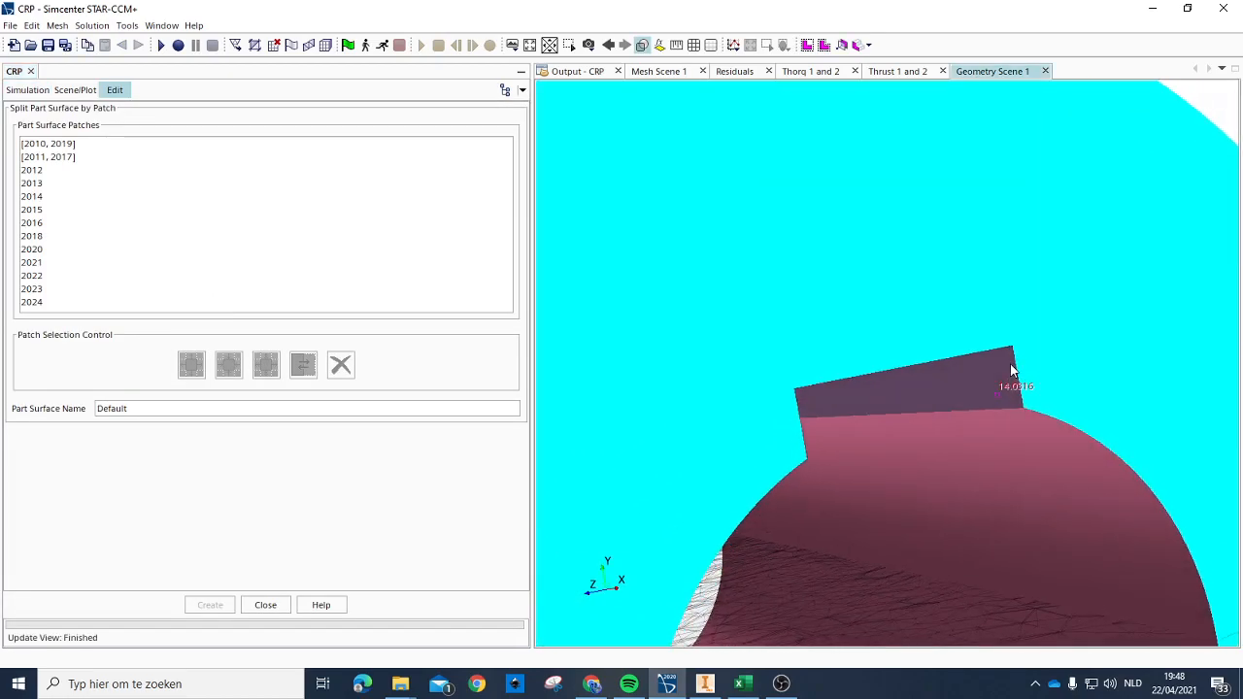
pyautogui.moveTo(1003, 364); pyautogui.dragTo(1004, 367)
pyautogui.moveTo(962, 406); pyautogui.dragTo(791, 415)
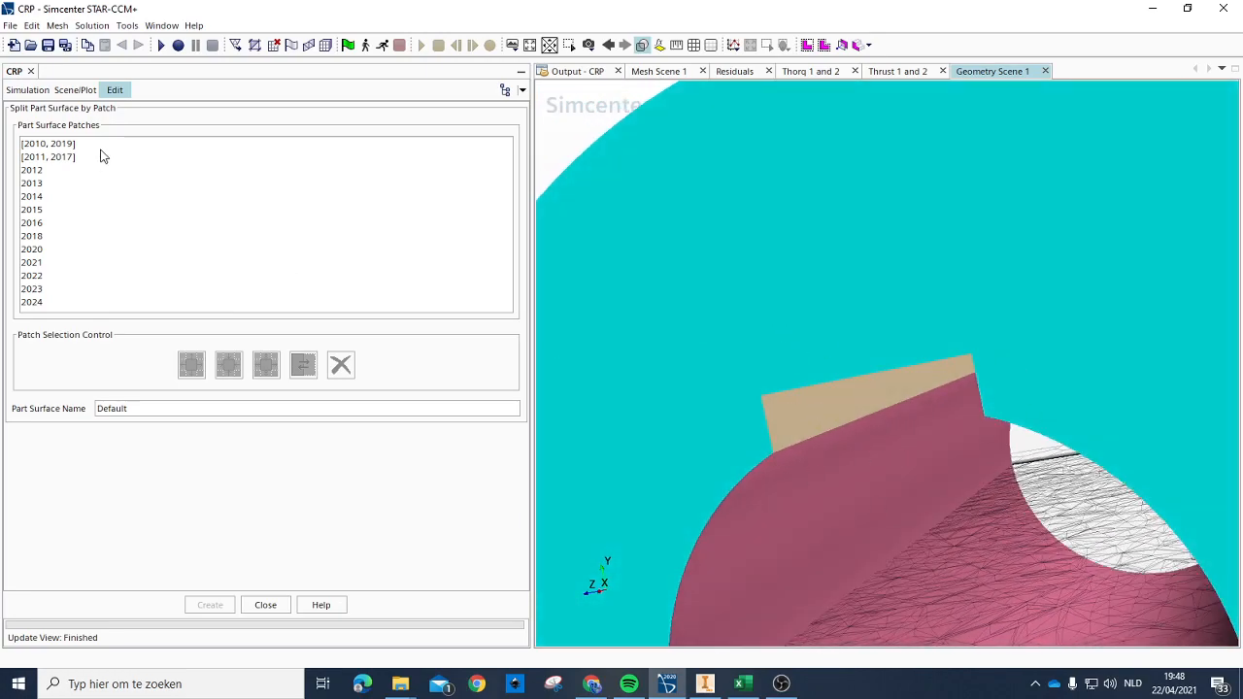
pyautogui.click(31, 169)
pyautogui.click(27, 185)
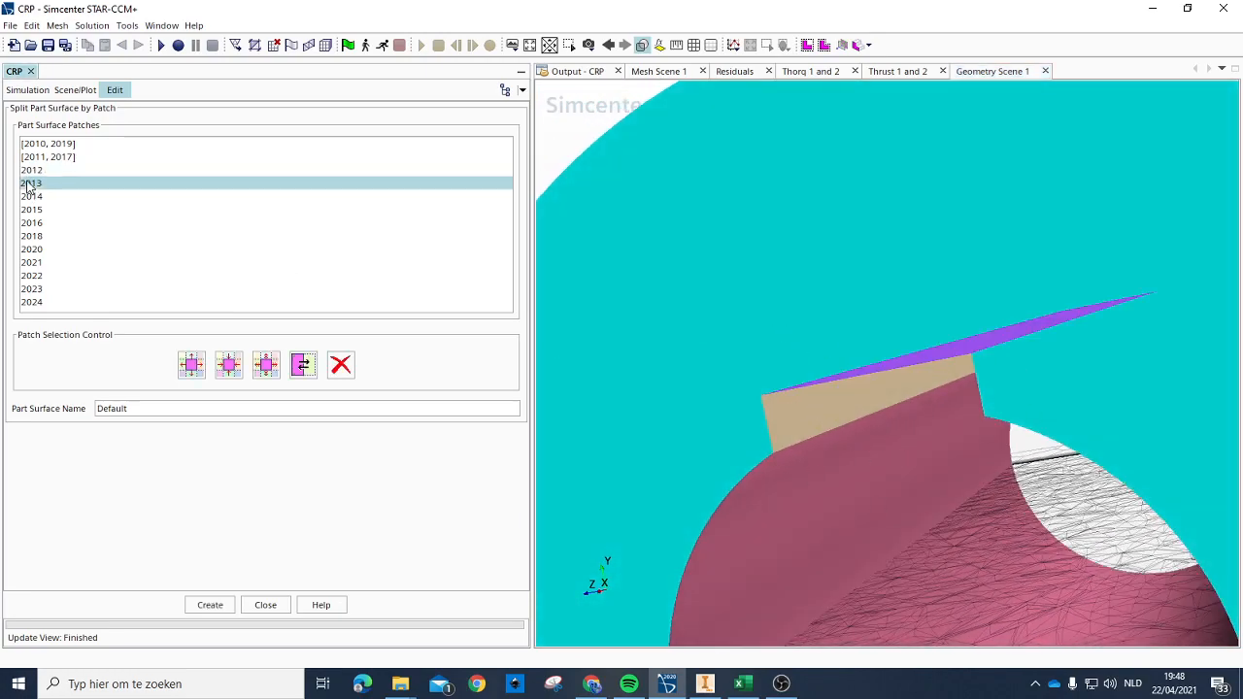
pyautogui.doubleClick(165, 407)
pyautogui.write('Constraint2')
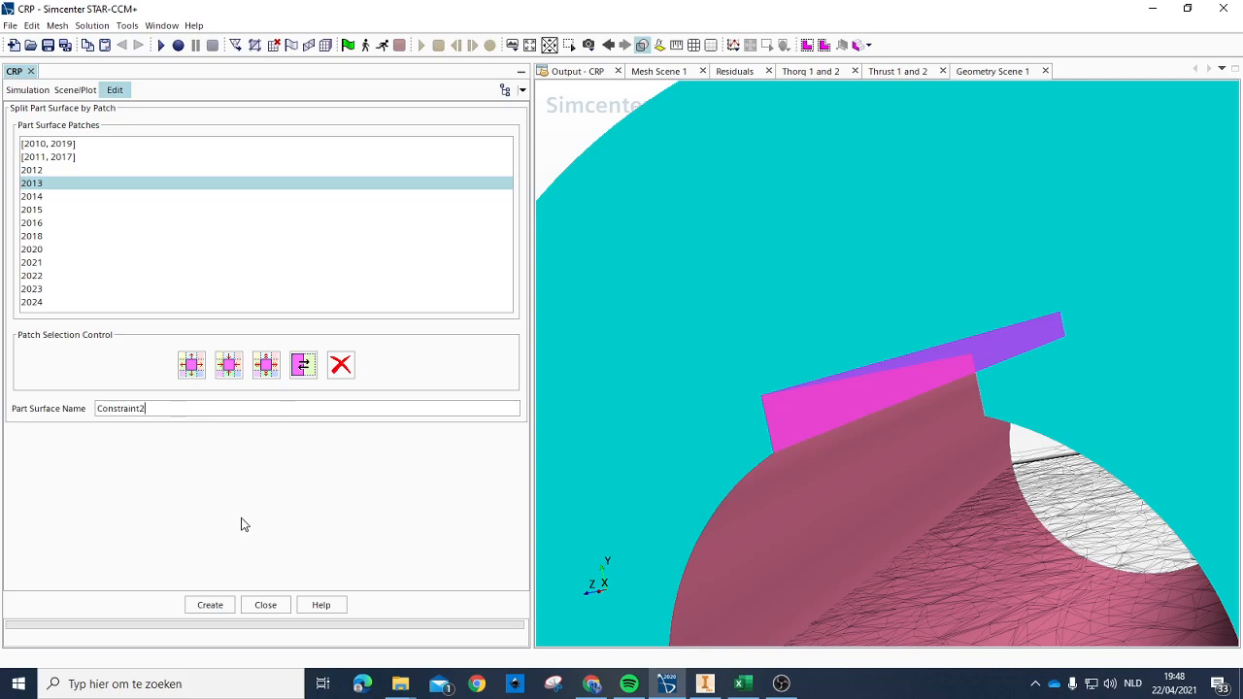
pyautogui.click(232, 607)
pyautogui.click(265, 605)
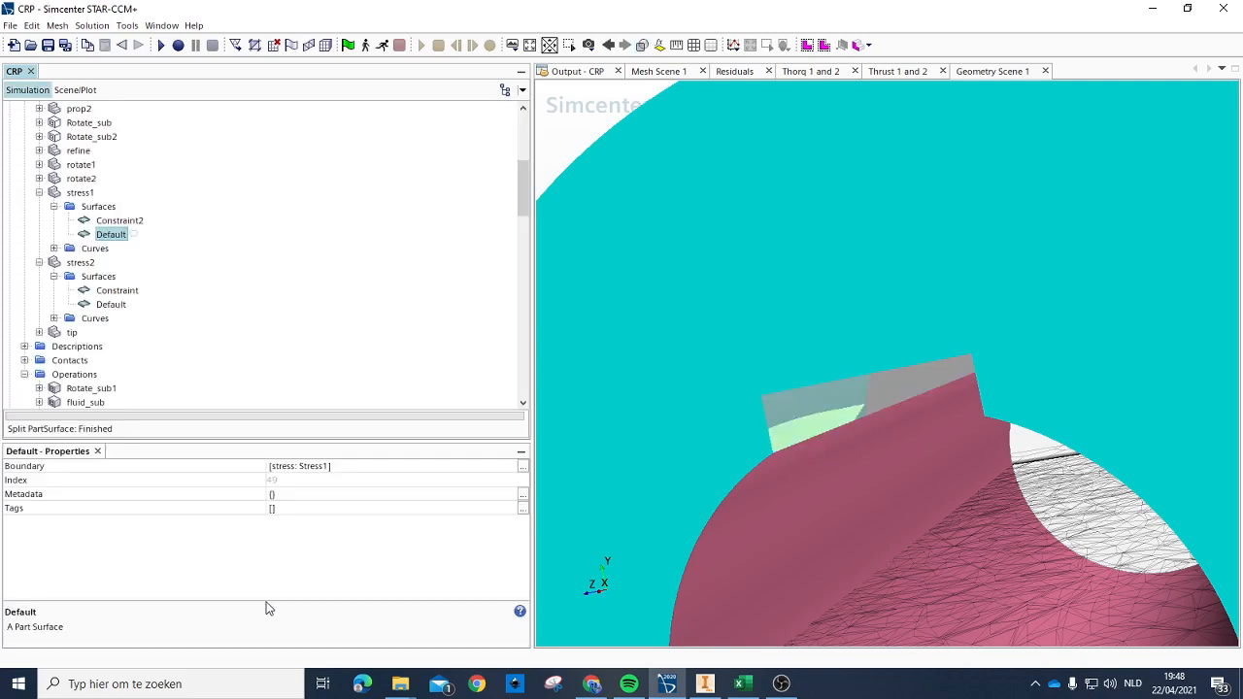
# Step: Set the type of both the Constraint2 and Contraint1 segments to Constraint
pyautogui.click(123, 291)
pyautogui.click(120, 306)
pyautogui.scroll(-4, 114, 307)
pyautogui.scroll(-7, 111, 302)
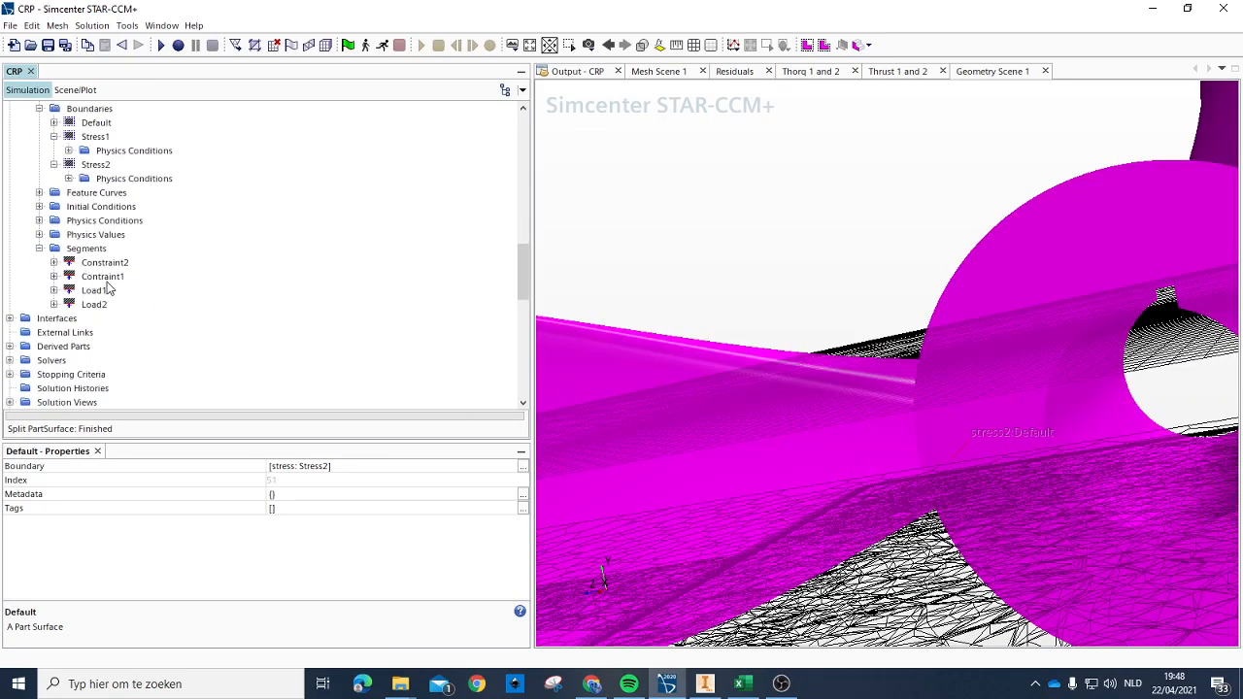
pyautogui.click(103, 277)
pyautogui.click(97, 263)
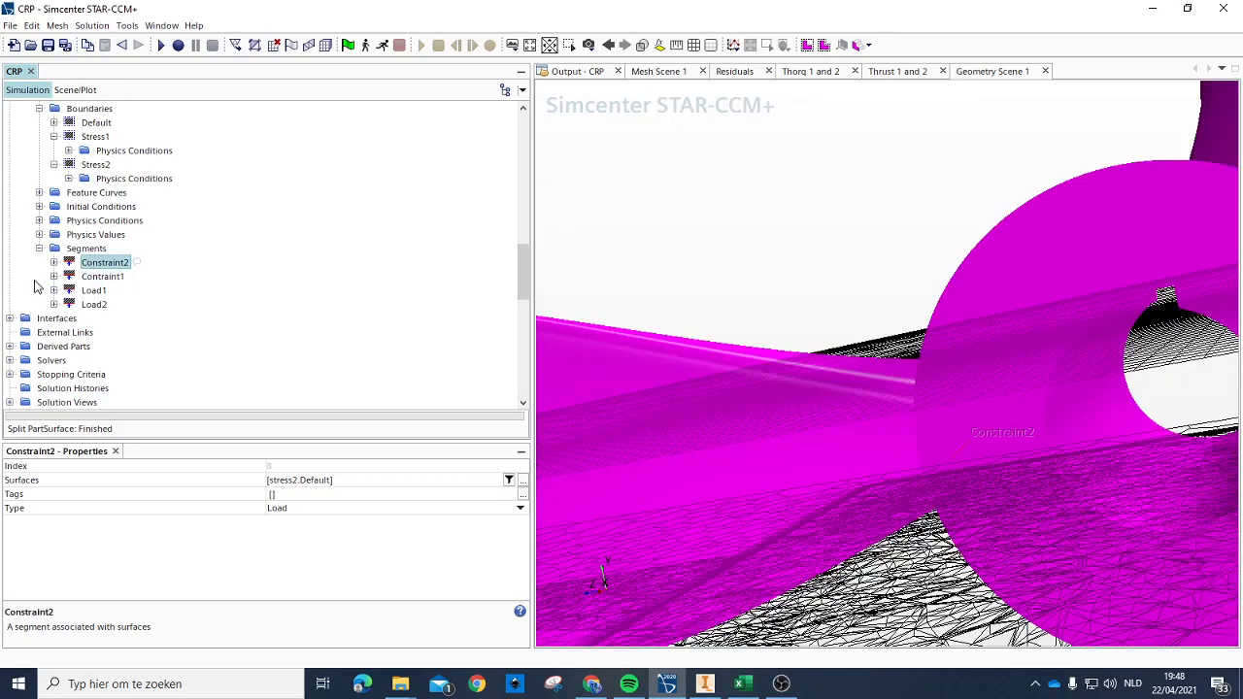
pyautogui.click(313, 509)
pyautogui.click(304, 523)
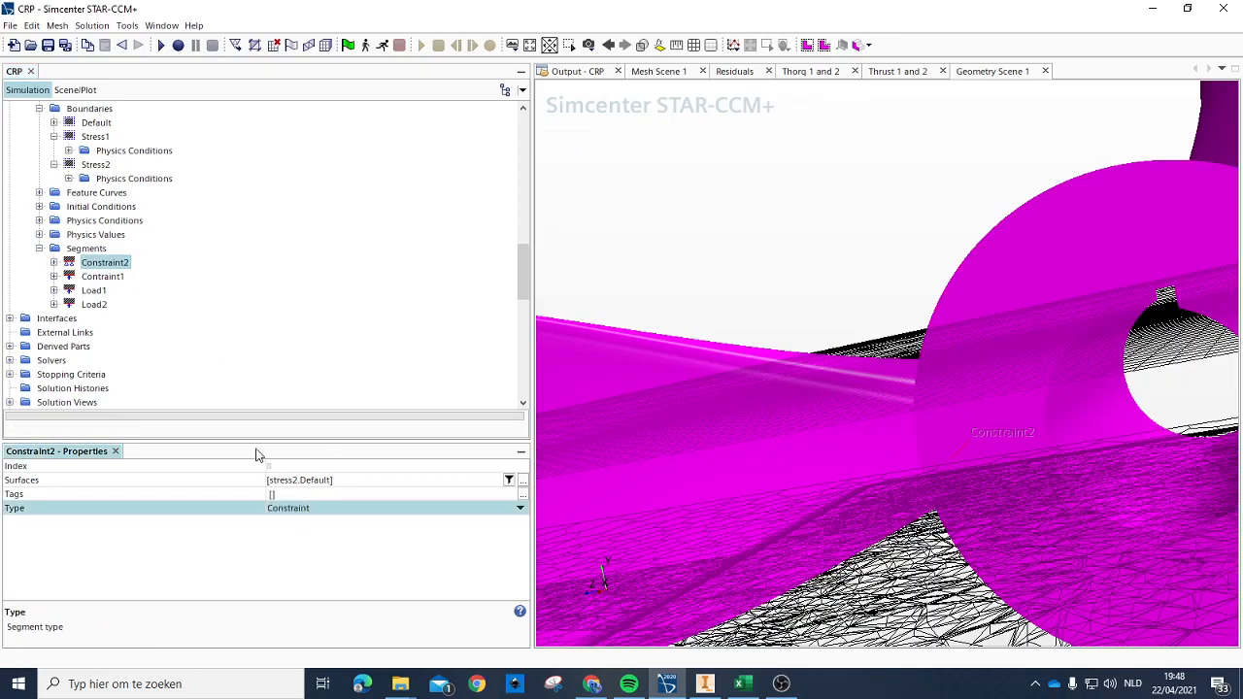
pyautogui.click(93, 277)
pyautogui.click(304, 509)
pyautogui.click(304, 522)
# Step: Replace the surface assigned to the Constraint2 segment with stress1's Constraint2 surface
pyautogui.click(104, 263)
pyautogui.click(53, 262)
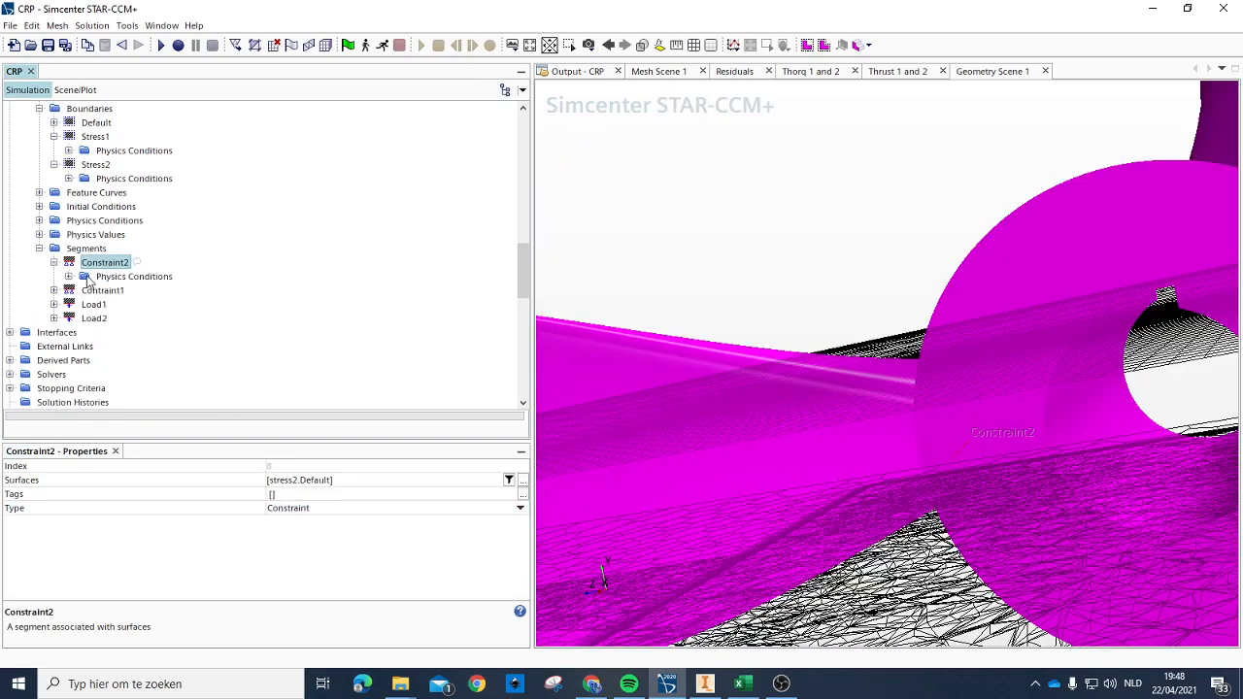
pyautogui.click(69, 277)
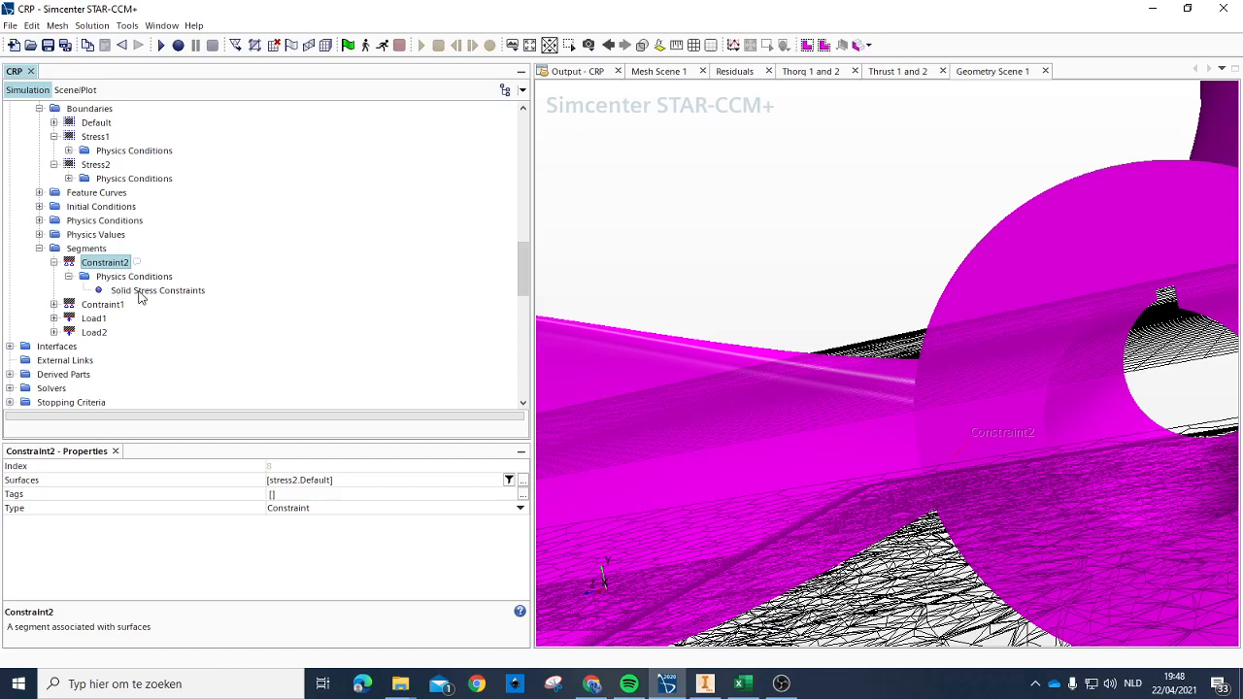
pyautogui.click(320, 482)
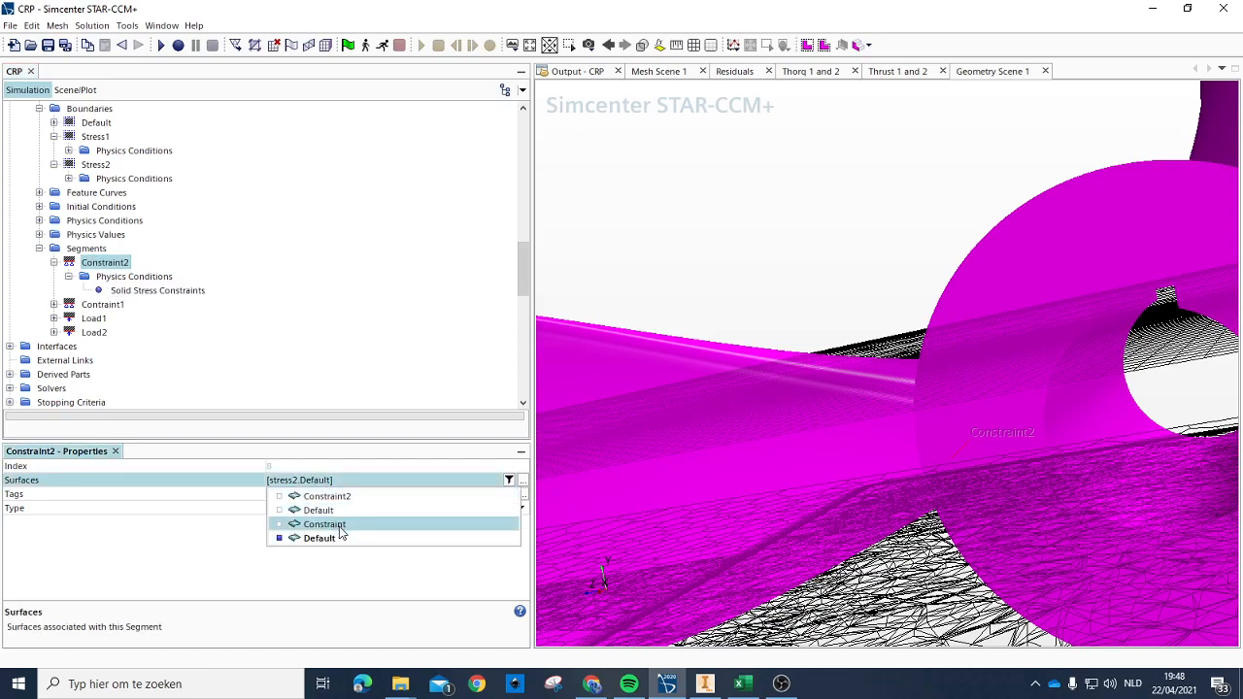
pyautogui.click(327, 497)
pyautogui.click(326, 538)
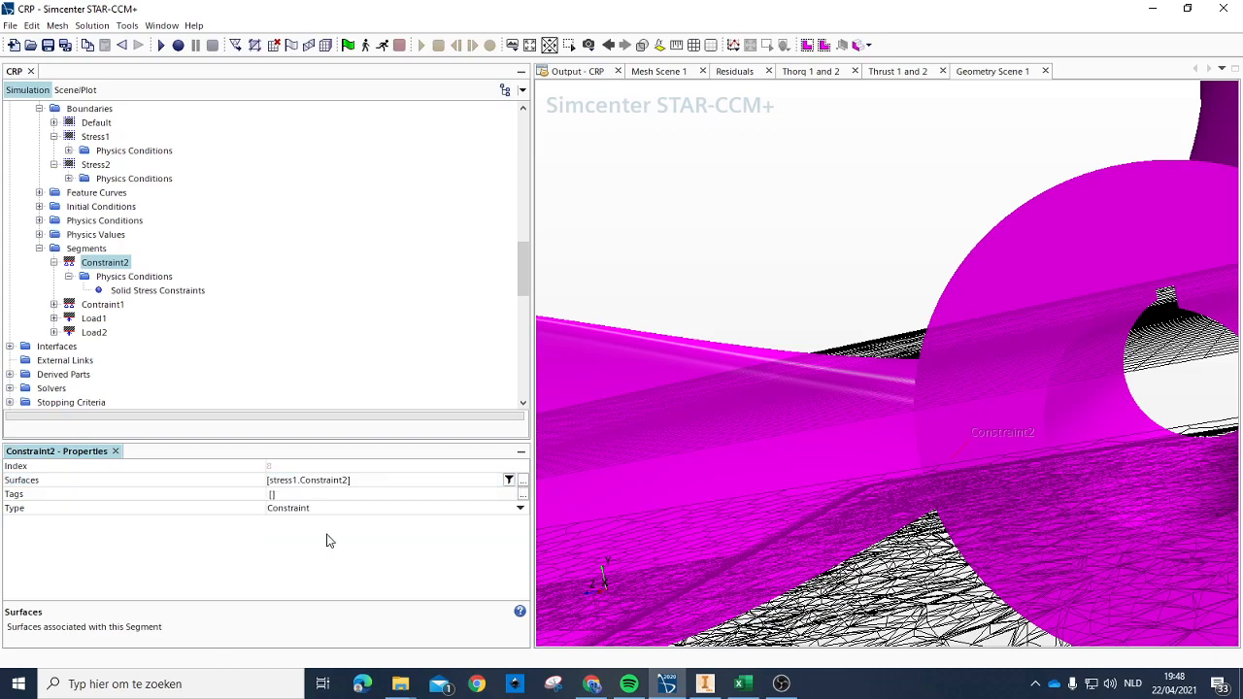
# Step: Keep the Contraint1 segment's type as Constraint and replace its assigned surface with stress2's Constraint surface
pyautogui.click(99, 305)
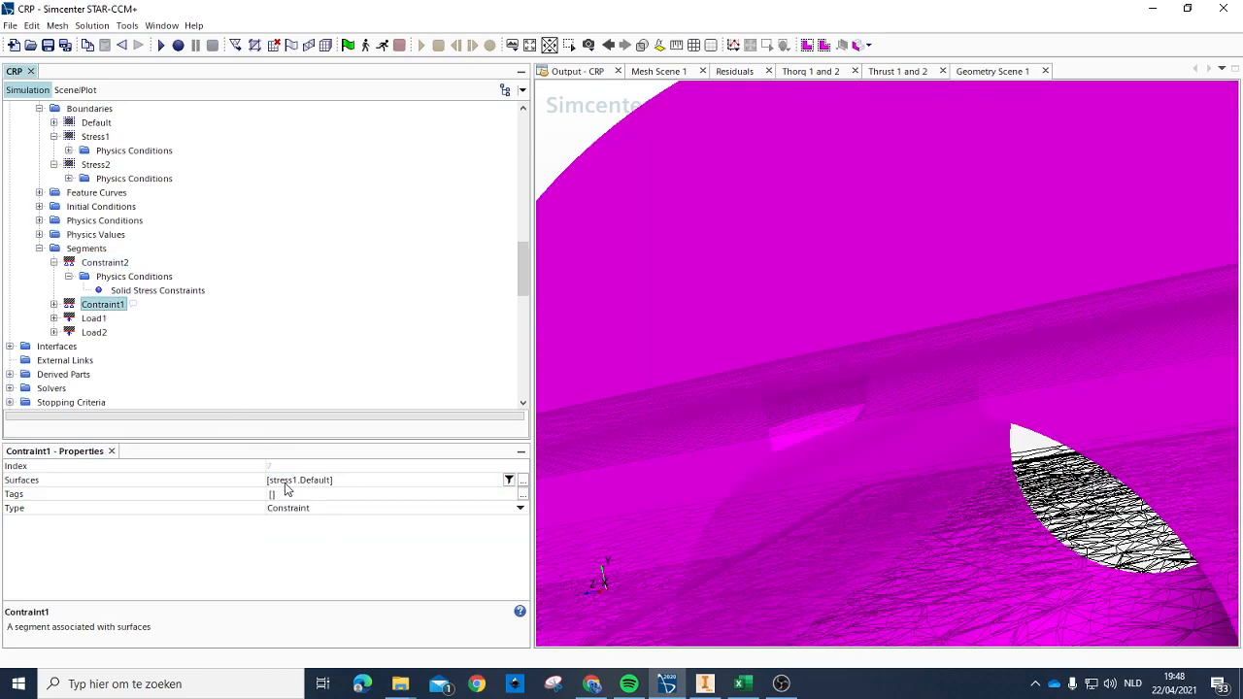
pyautogui.click(298, 509)
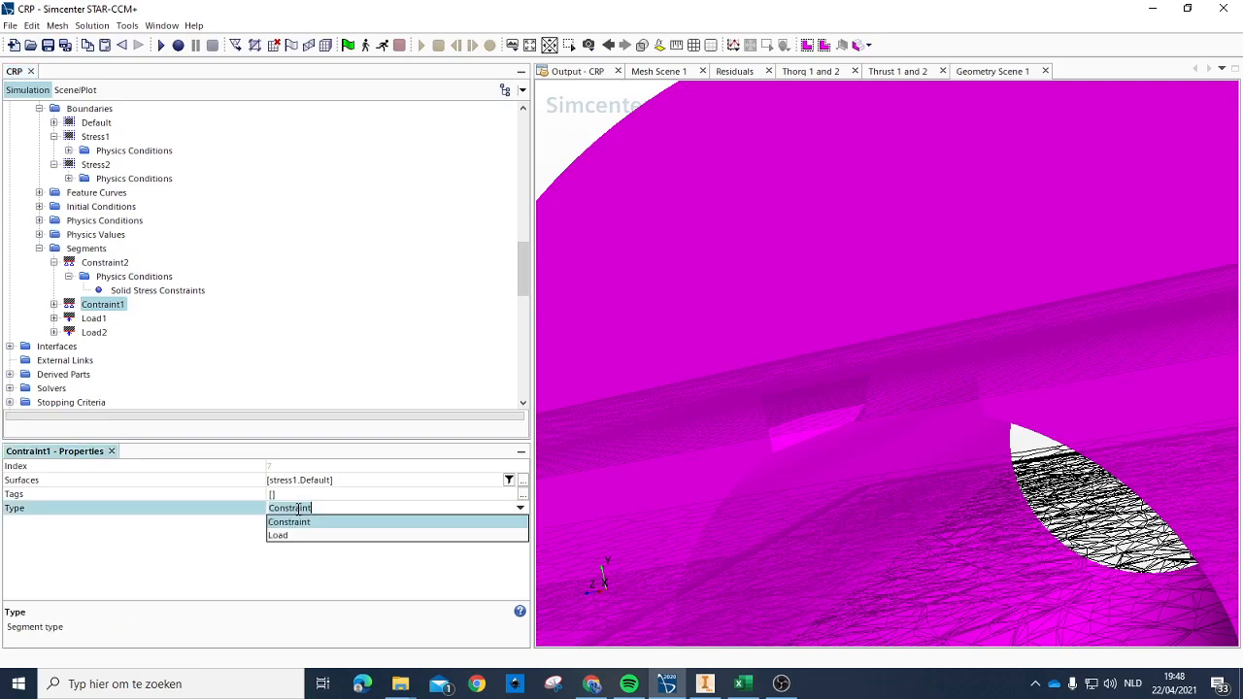
pyautogui.click(306, 528)
pyautogui.click(301, 480)
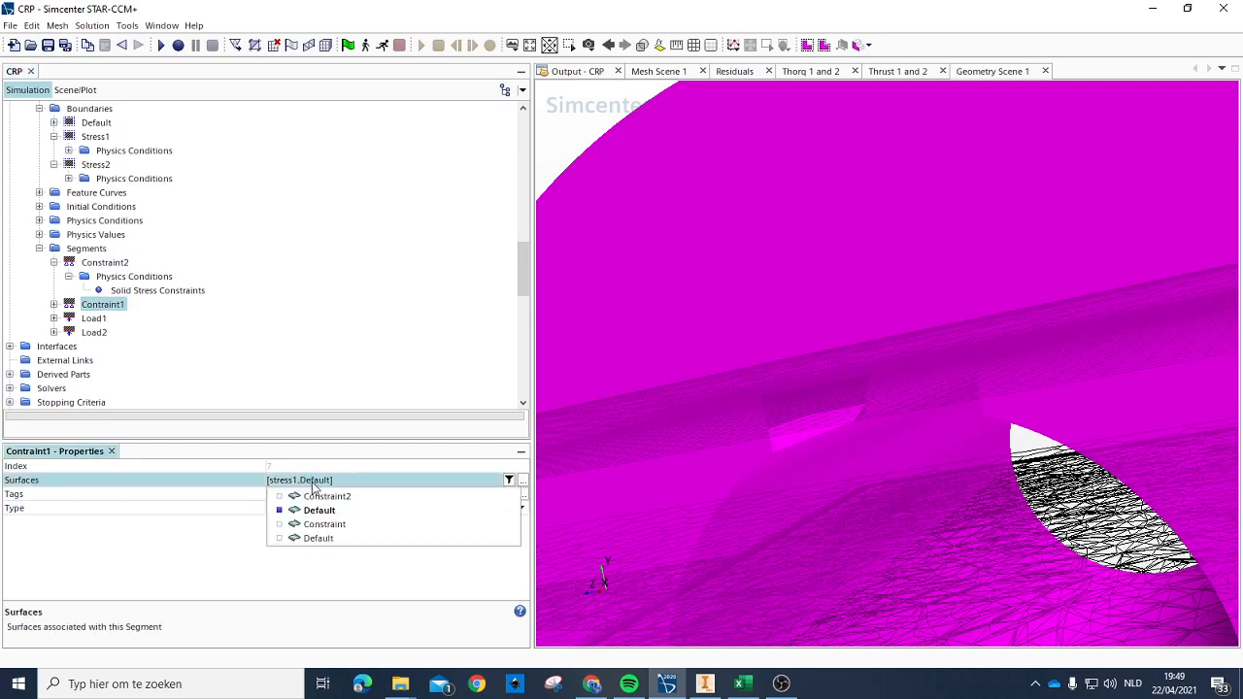
pyautogui.click(328, 512)
pyautogui.click(332, 525)
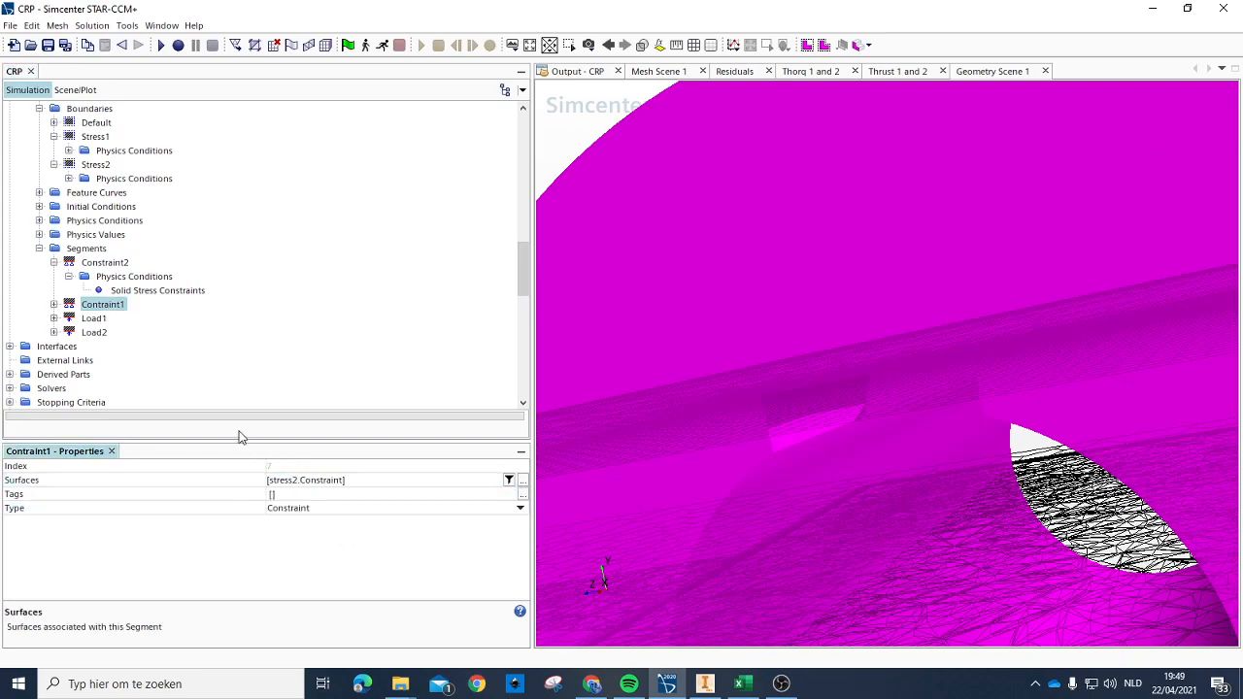
# Step: Check the surface assignments of the Load1 and Load2 segments
pyautogui.click(90, 321)
pyautogui.click(53, 318)
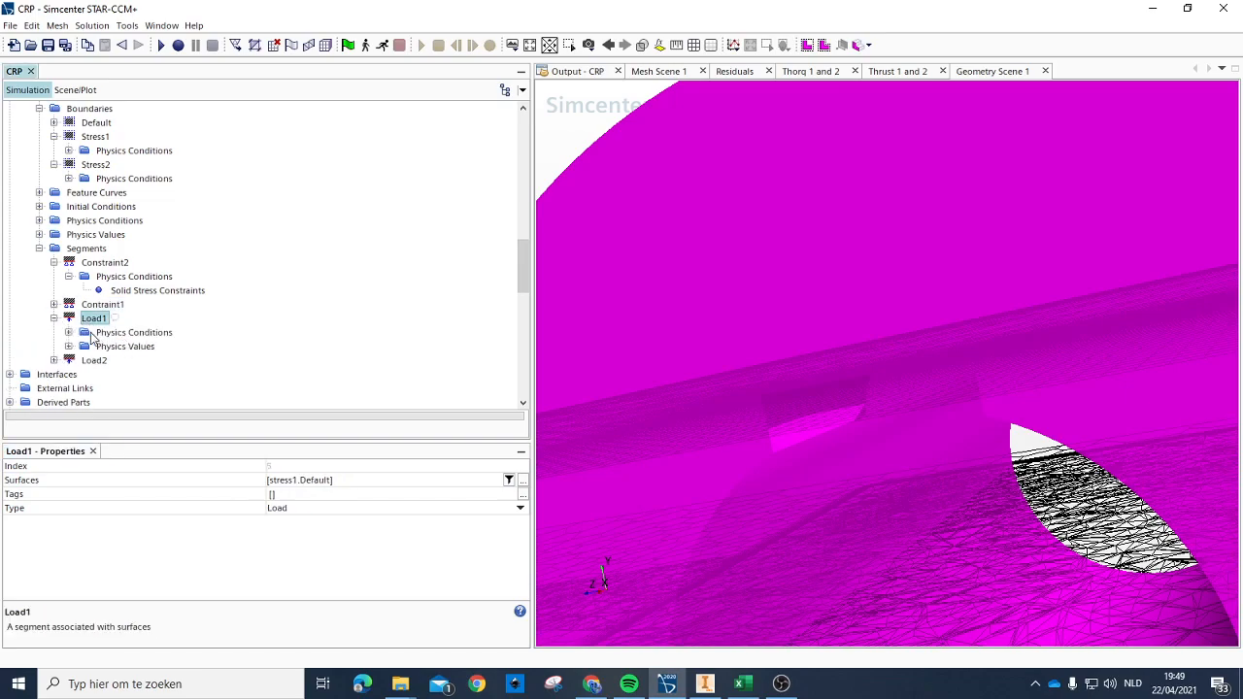
pyautogui.click(299, 481)
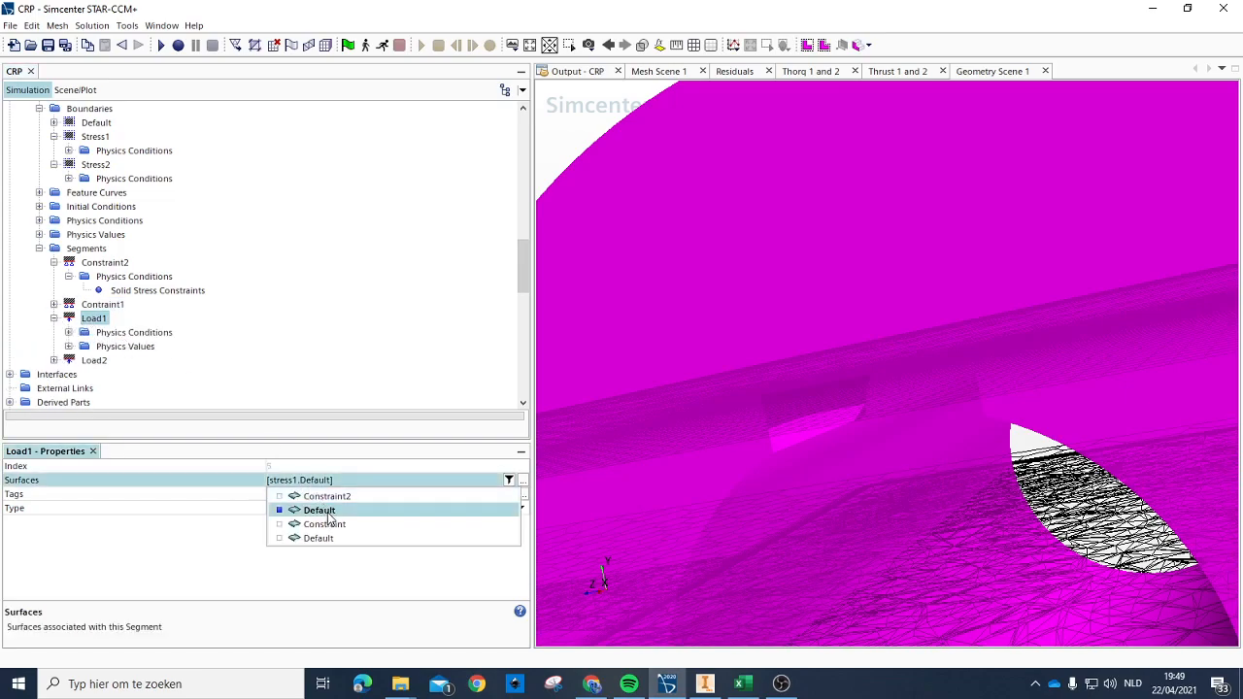
pyautogui.click(329, 515)
pyautogui.click(328, 515)
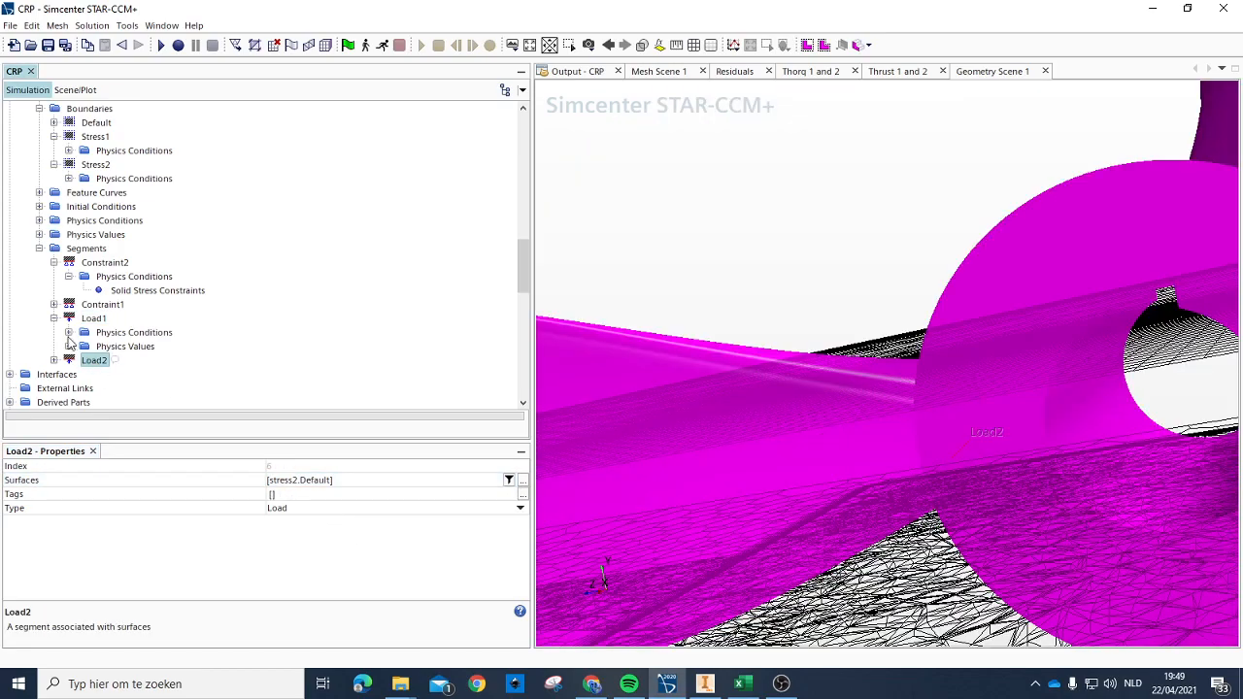
pyautogui.click(99, 332)
pyautogui.click(76, 318)
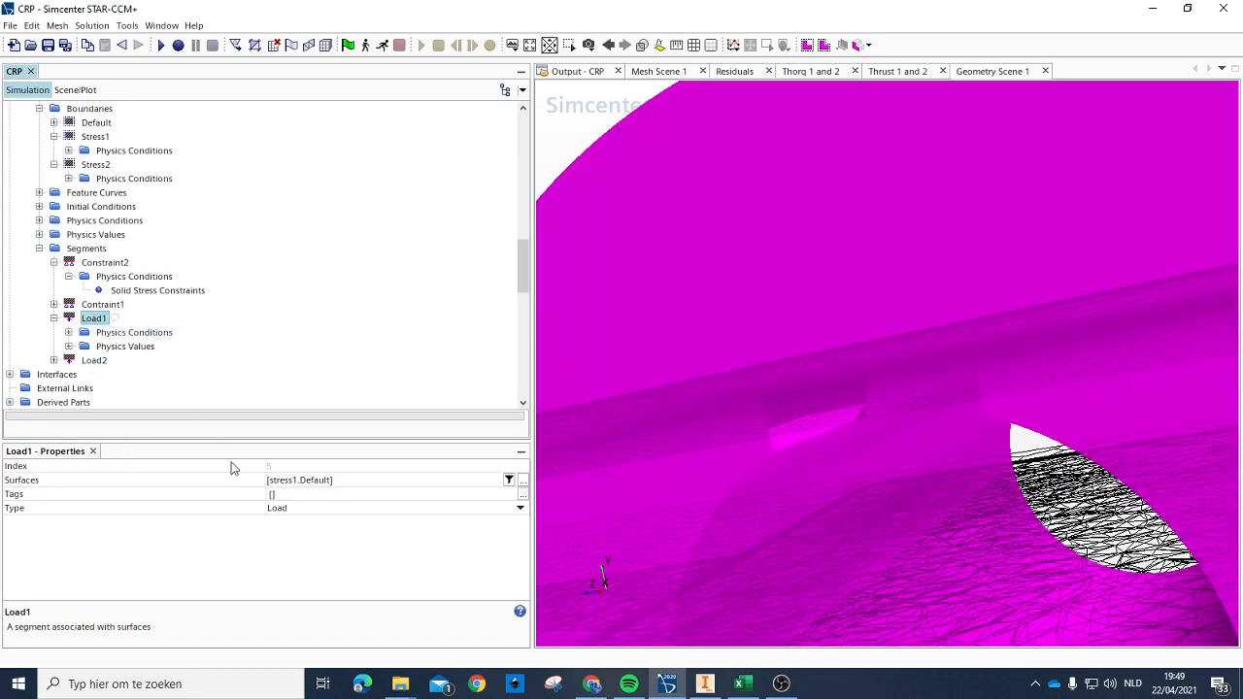
# Step: Set the Solid Stress Loads method of the Load1 segment to Pressure
pyautogui.click(68, 332)
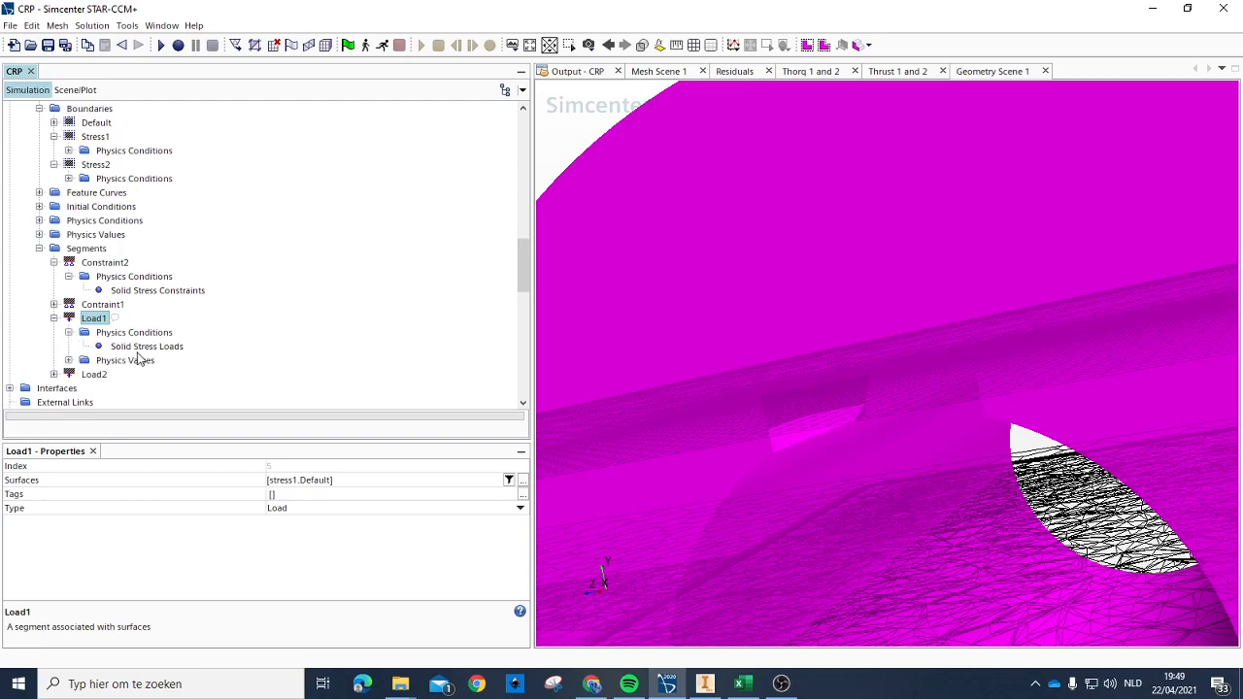
pyautogui.click(127, 333)
pyautogui.click(110, 361)
pyautogui.click(68, 360)
pyautogui.click(121, 374)
pyautogui.click(130, 346)
pyautogui.click(129, 332)
pyautogui.click(131, 347)
pyautogui.click(296, 466)
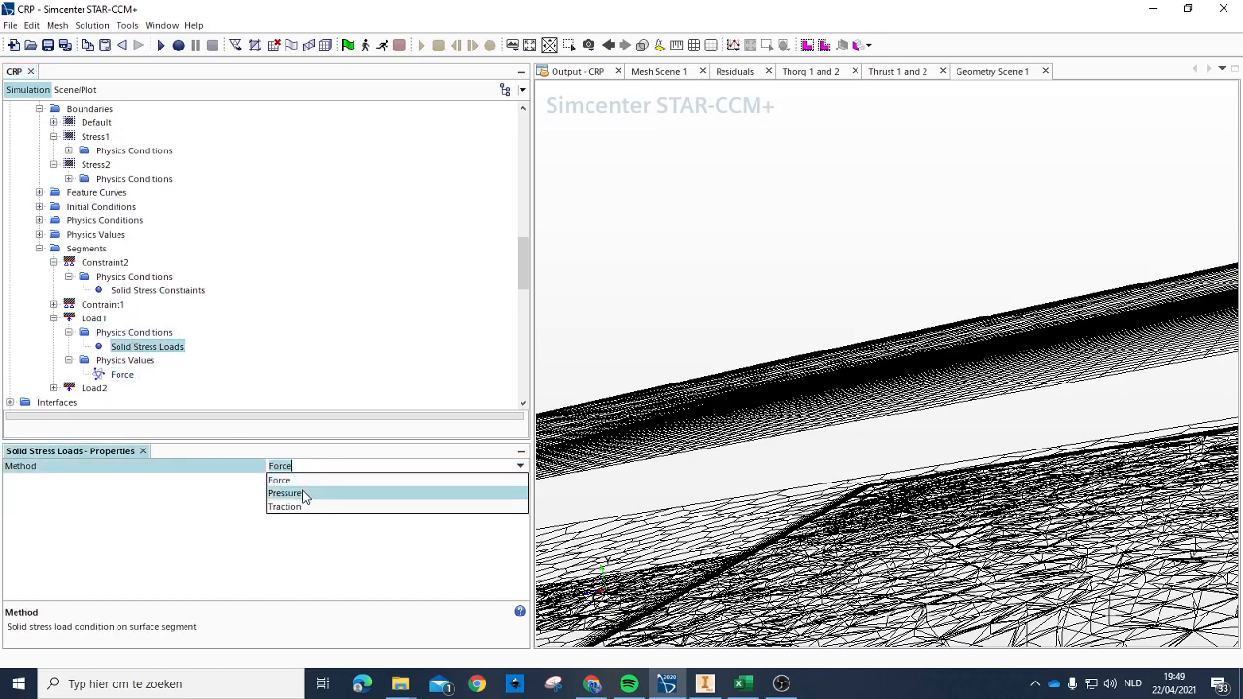
pyautogui.click(301, 492)
# Step: Set Load1's surface load treatment to Continuous and its pressure value method to Field Function
pyautogui.click(141, 362)
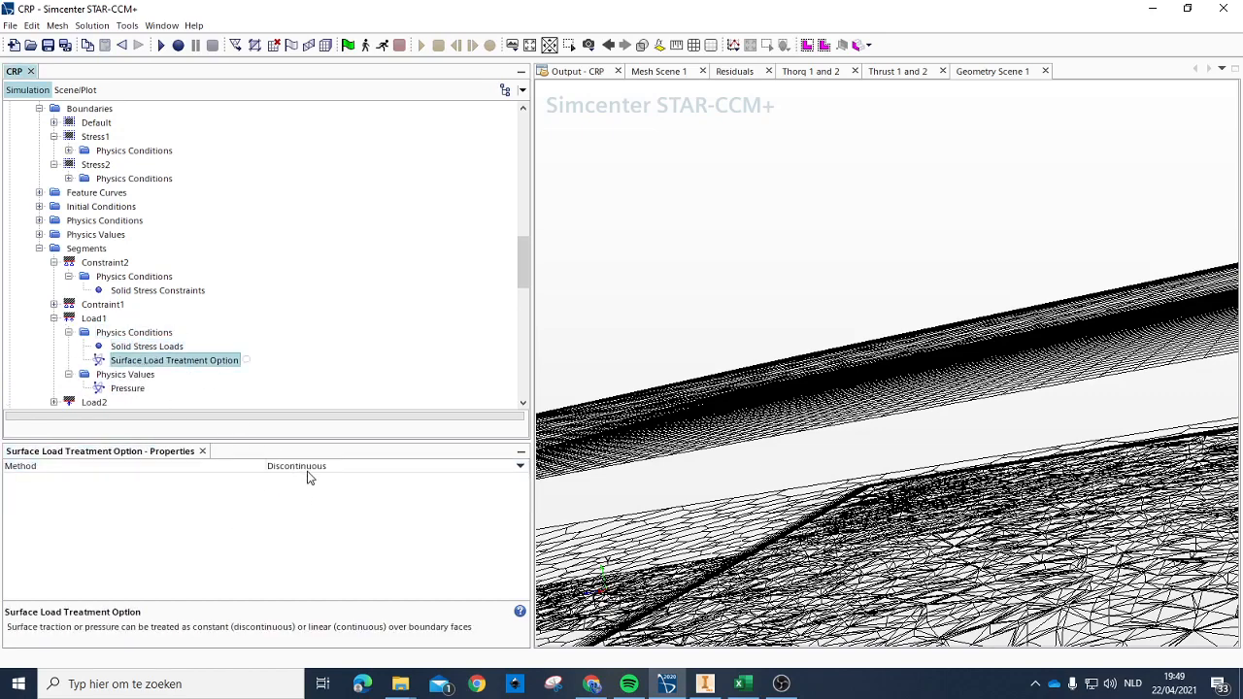
pyautogui.click(309, 468)
pyautogui.click(312, 496)
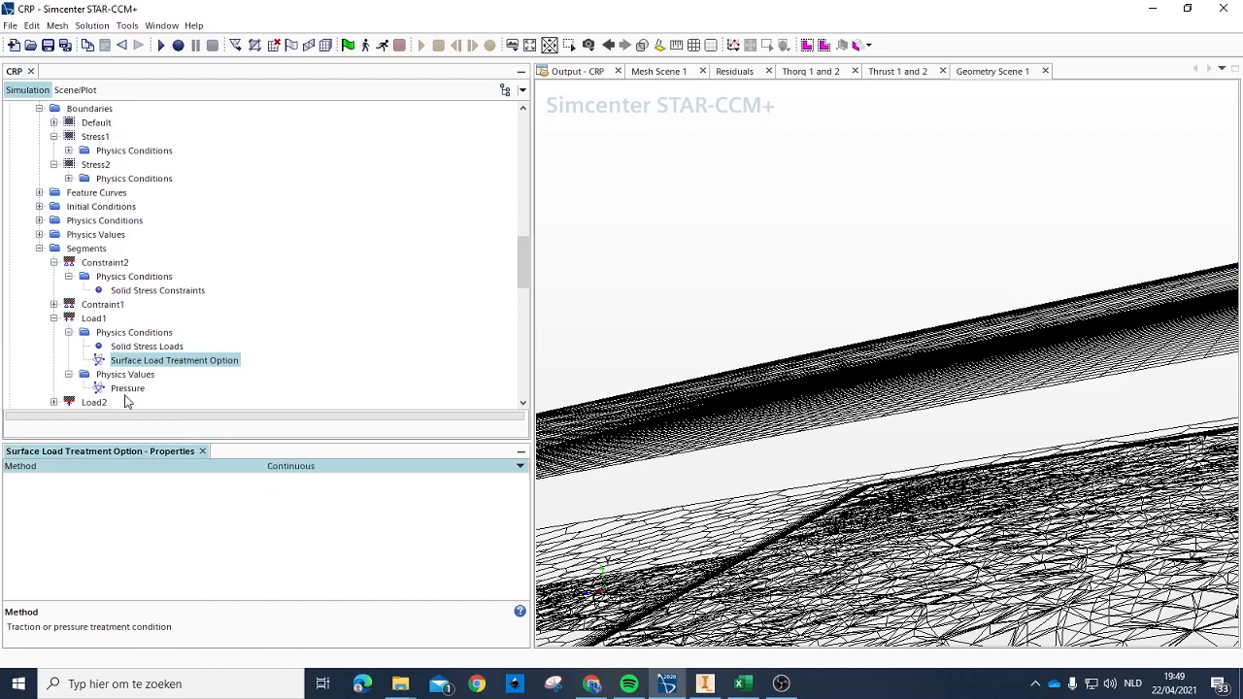
pyautogui.click(128, 389)
pyautogui.click(301, 480)
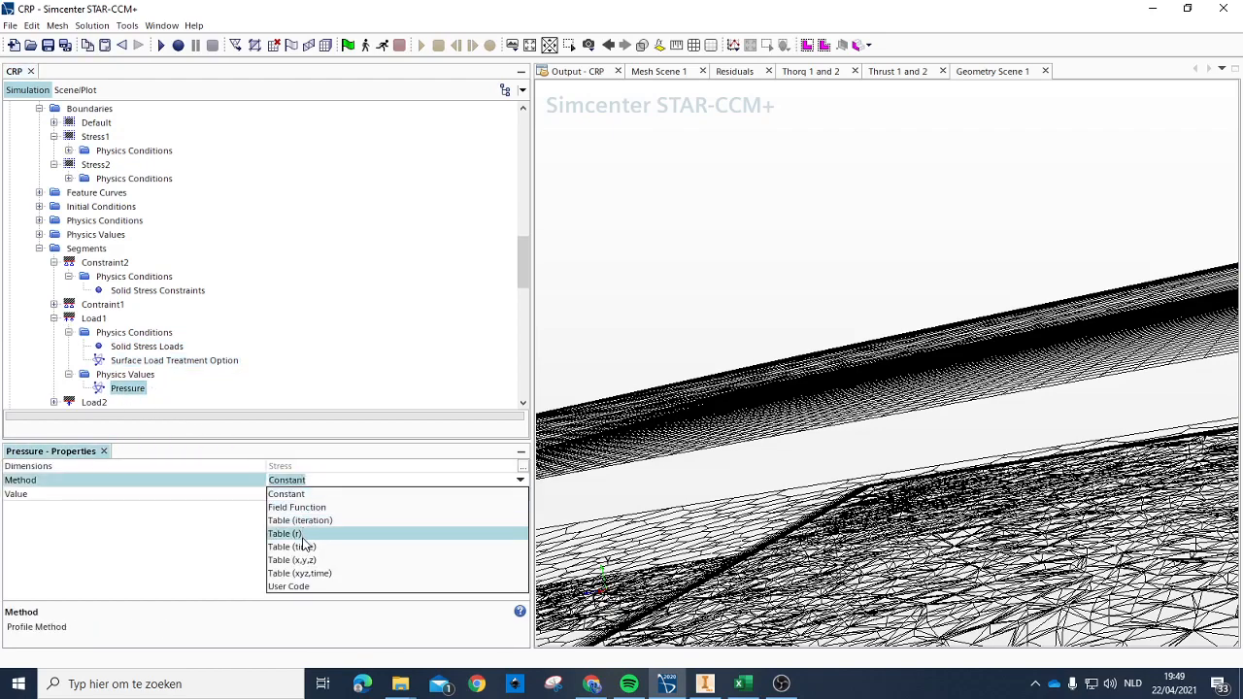
pyautogui.click(303, 507)
# Step: Assign MappedVertexAbsolutePressure as the scalar function of Load1's pressure
pyautogui.click(307, 495)
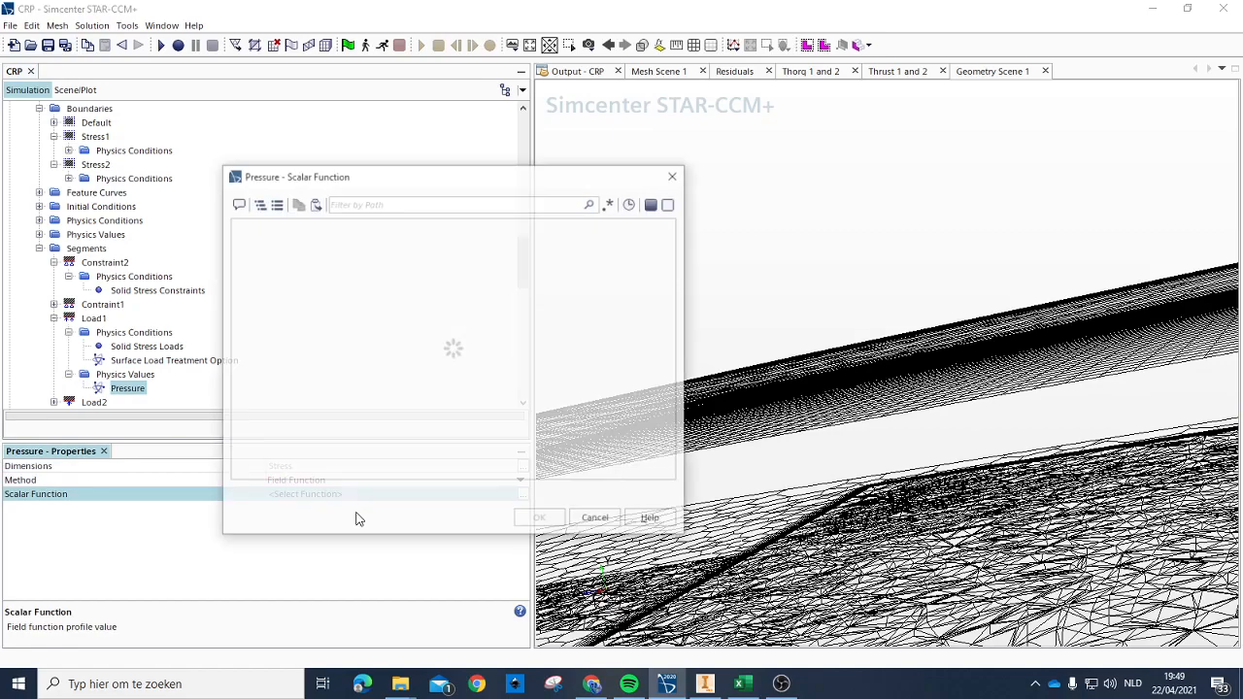
pyautogui.scroll(-4, 330, 320)
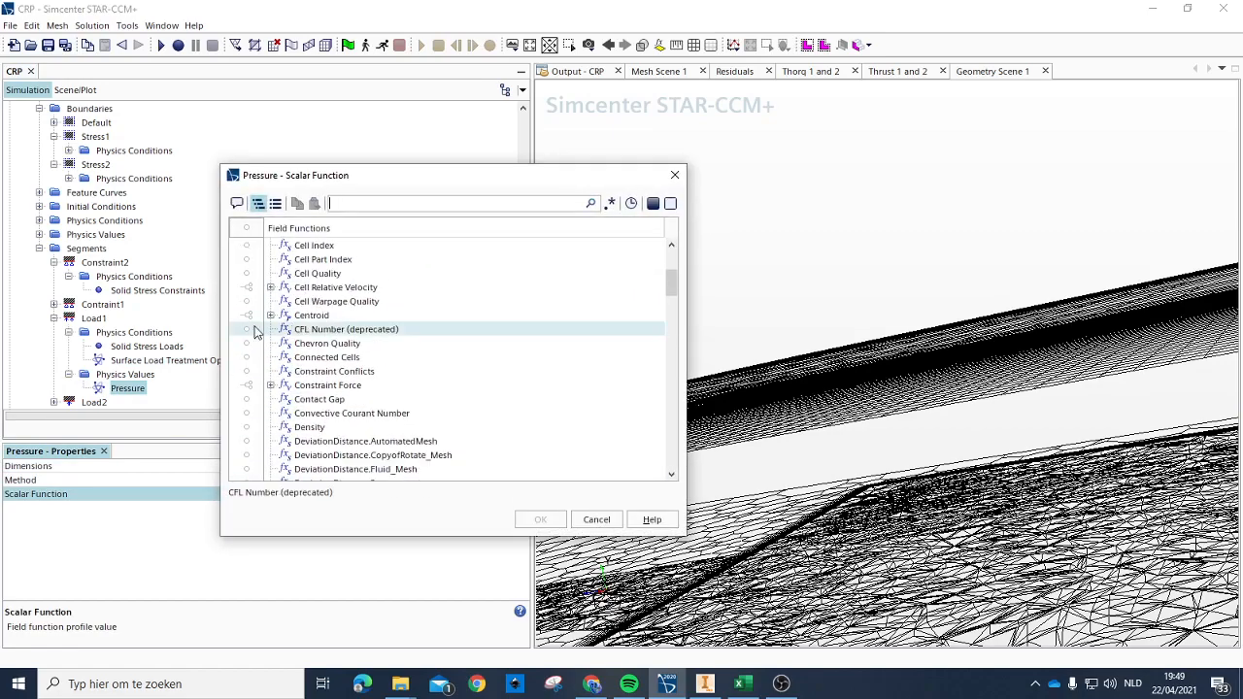
pyautogui.scroll(-5, 347, 358)
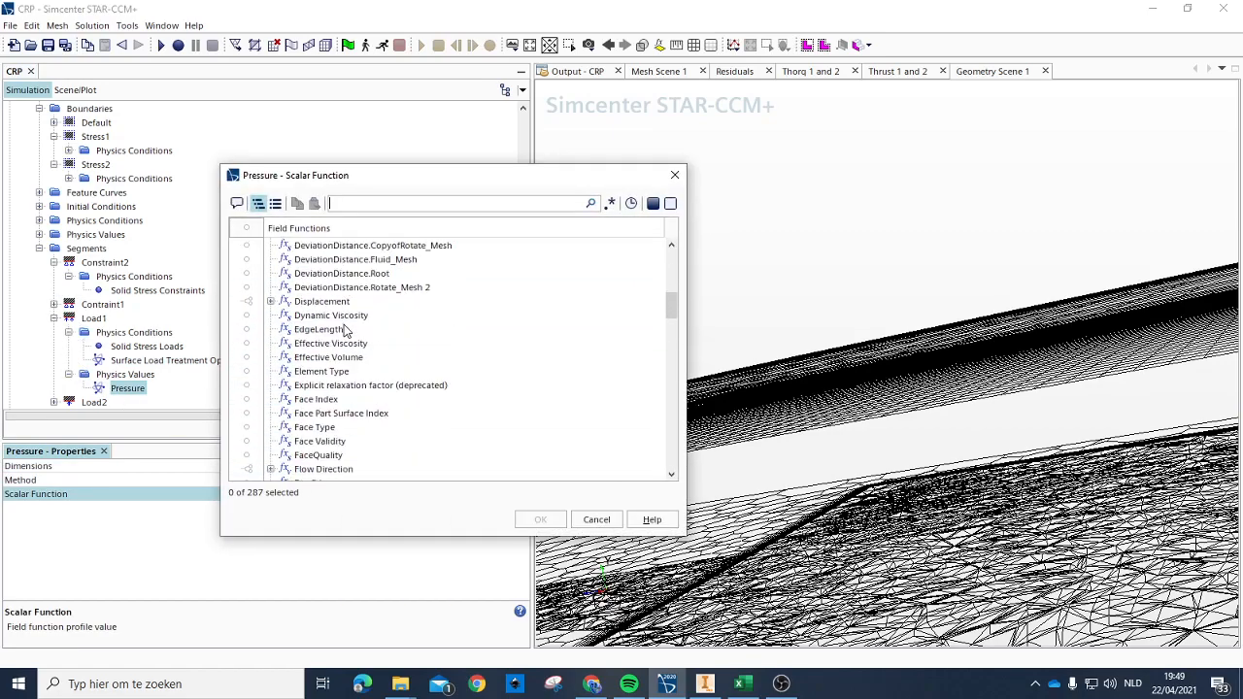
pyautogui.scroll(1, 413, 331)
pyautogui.scroll(6, 413, 330)
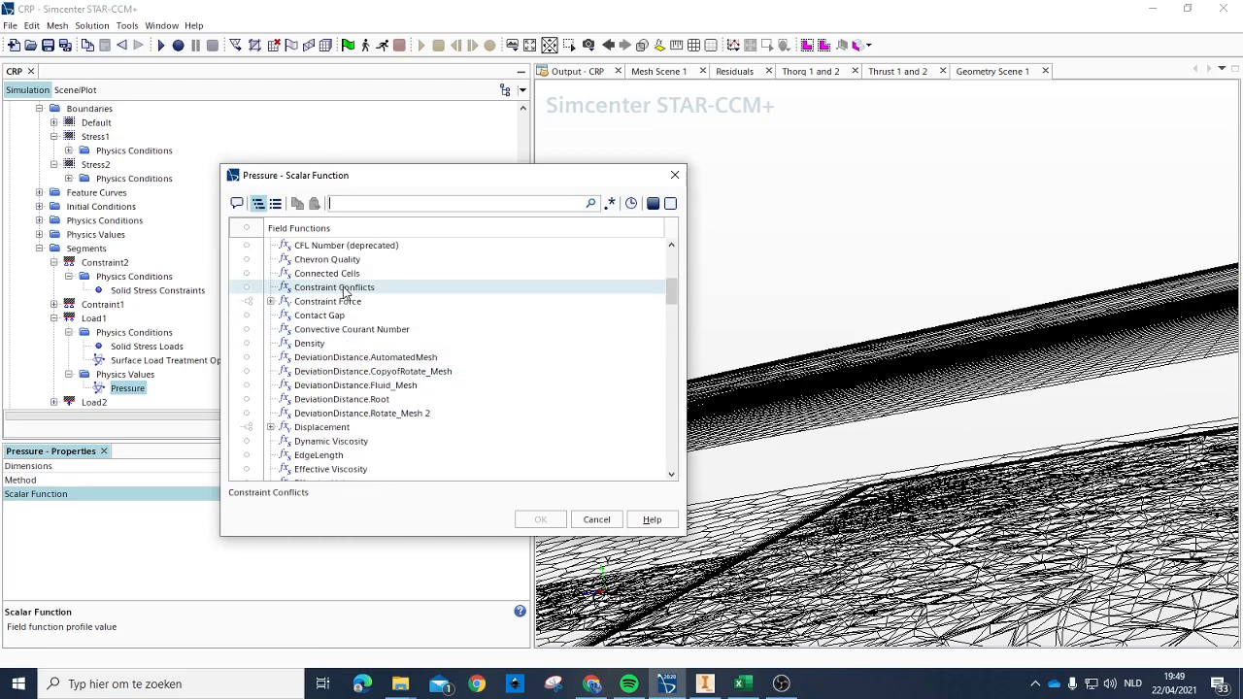
pyautogui.scroll(-15, 330, 320)
pyautogui.scroll(2, 321, 341)
pyautogui.scroll(-4, 326, 345)
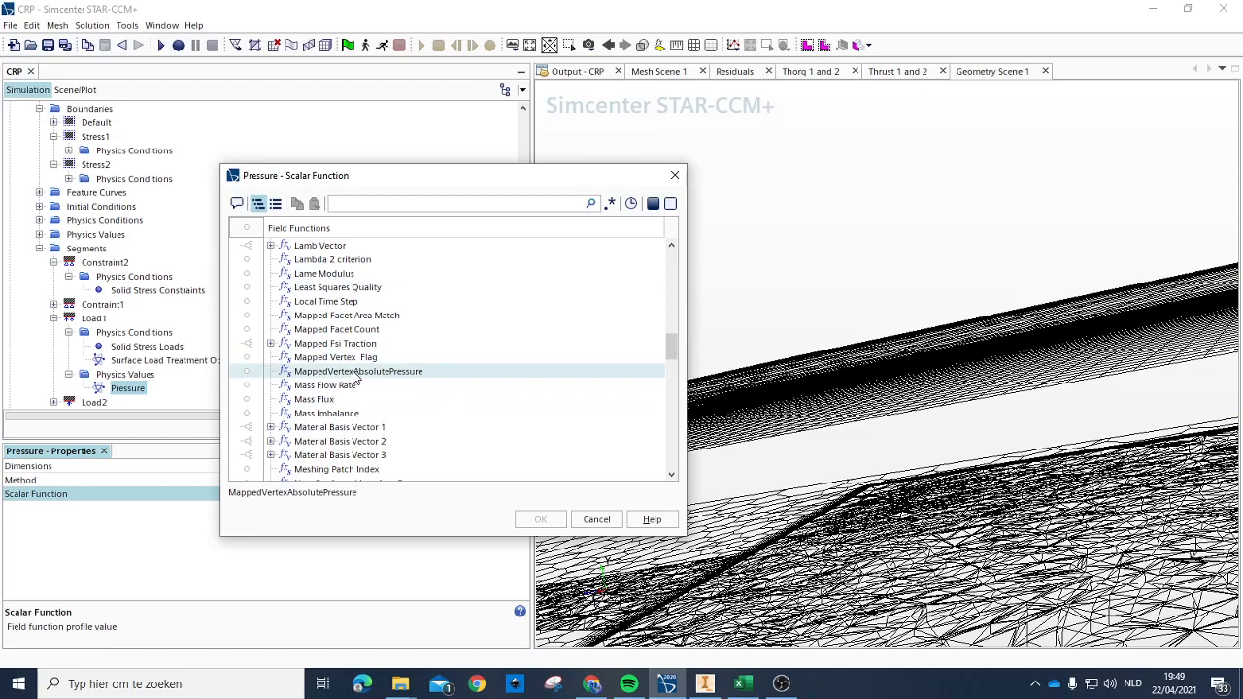
pyautogui.scroll(-2, 354, 377)
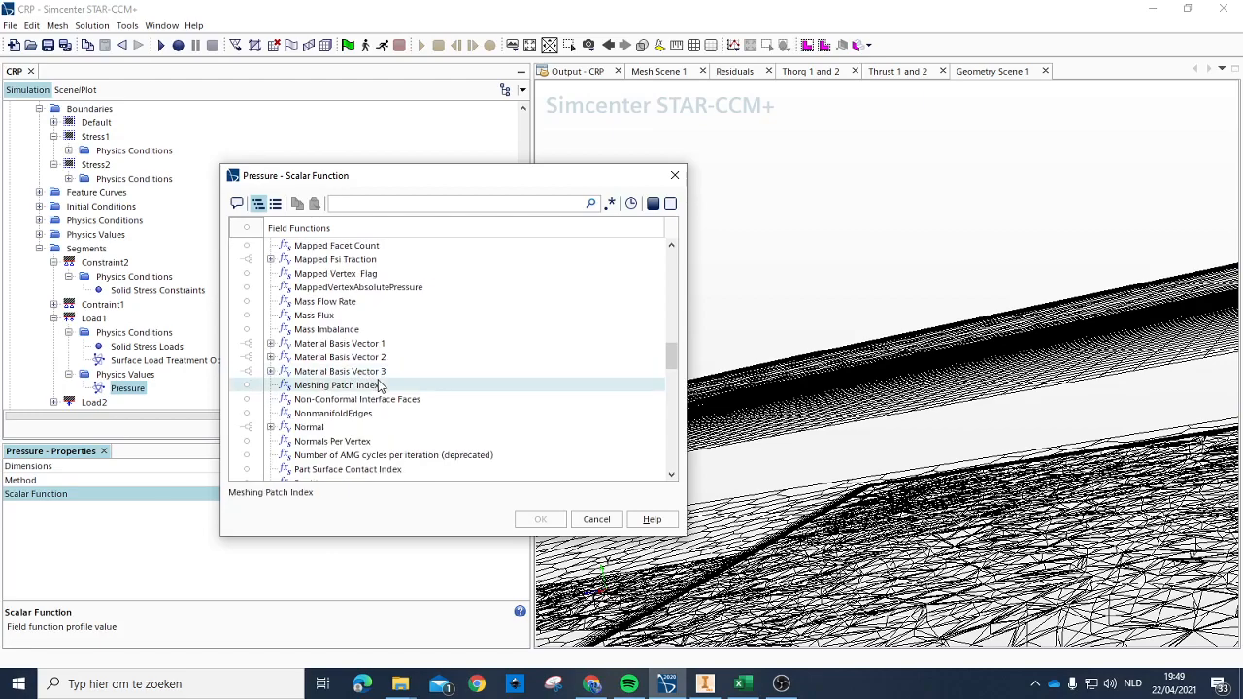
pyautogui.scroll(-10, 379, 386)
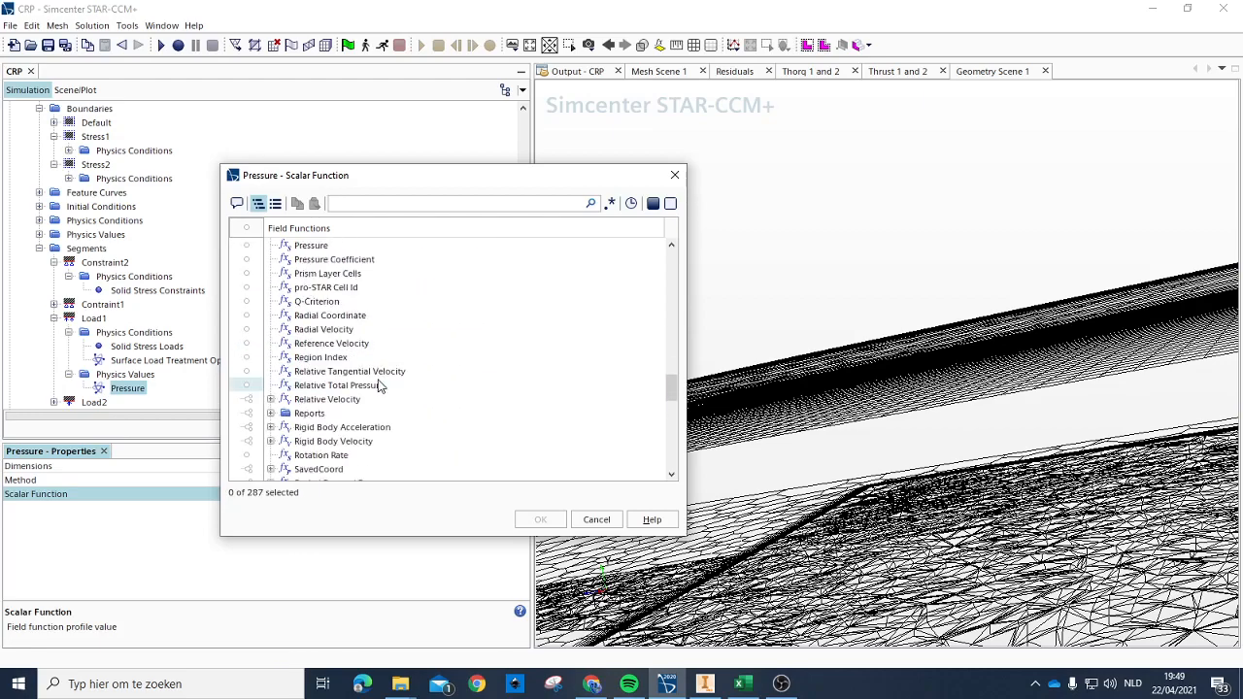
pyautogui.scroll(-15, 379, 387)
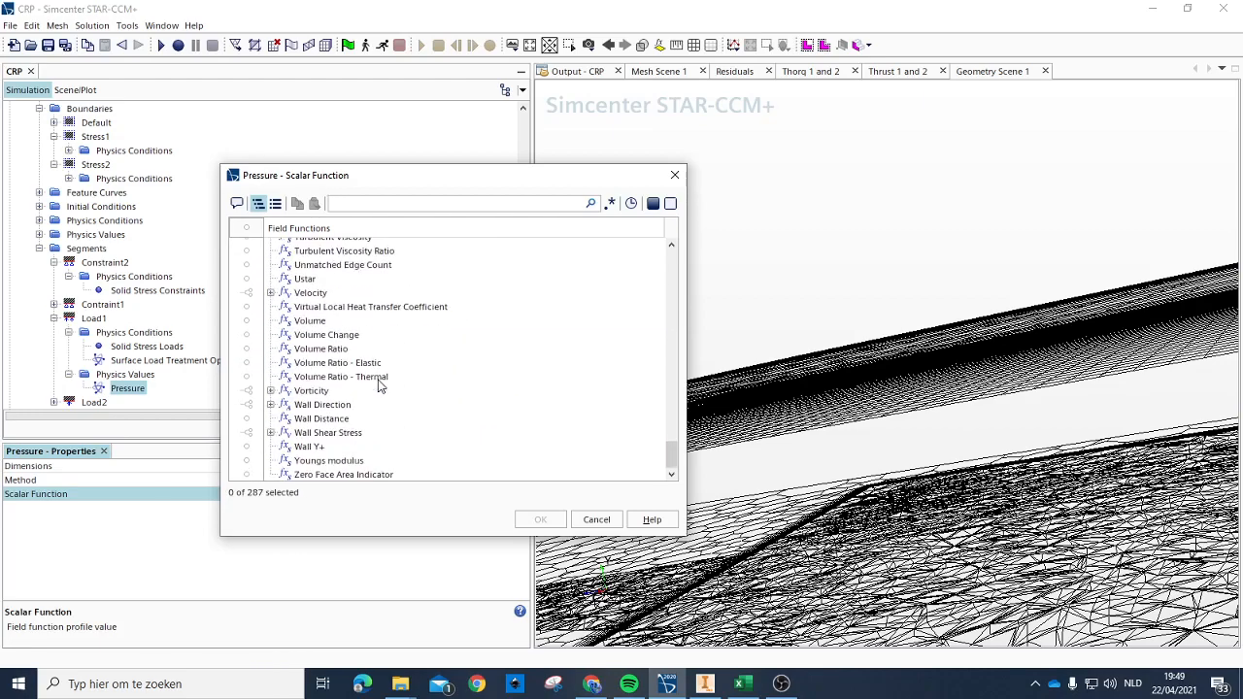
pyautogui.scroll(20, 379, 386)
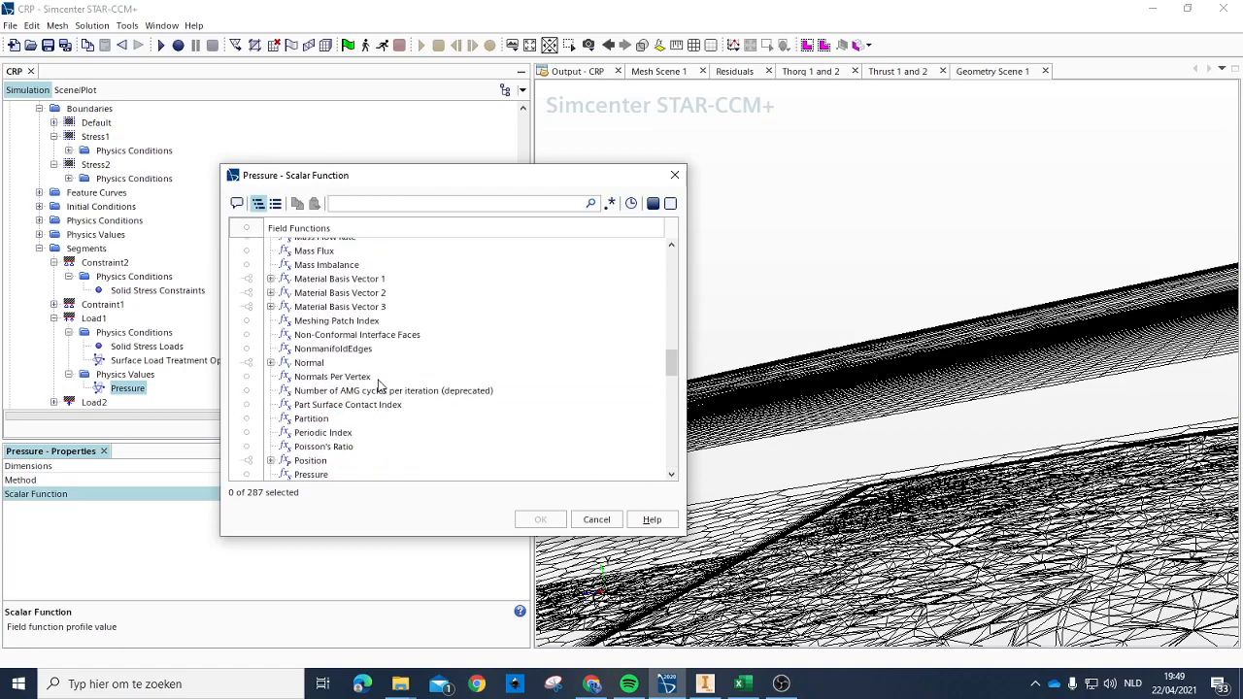
pyautogui.scroll(4, 383, 406)
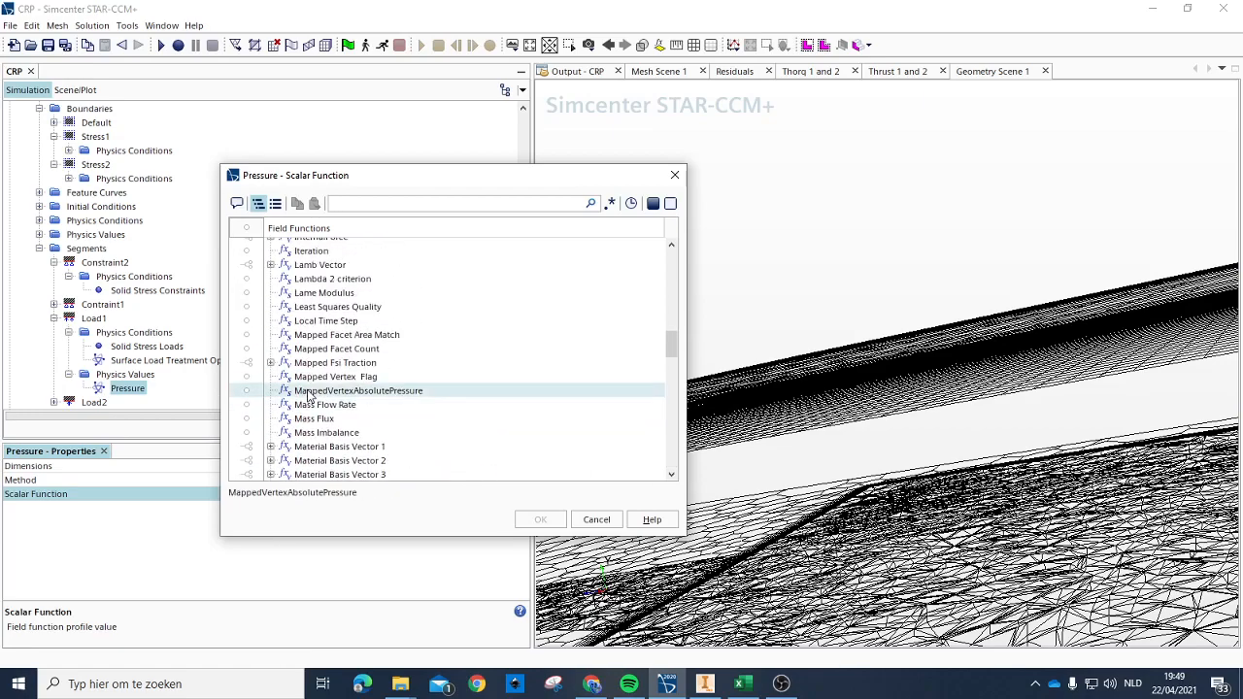
pyautogui.click(357, 392)
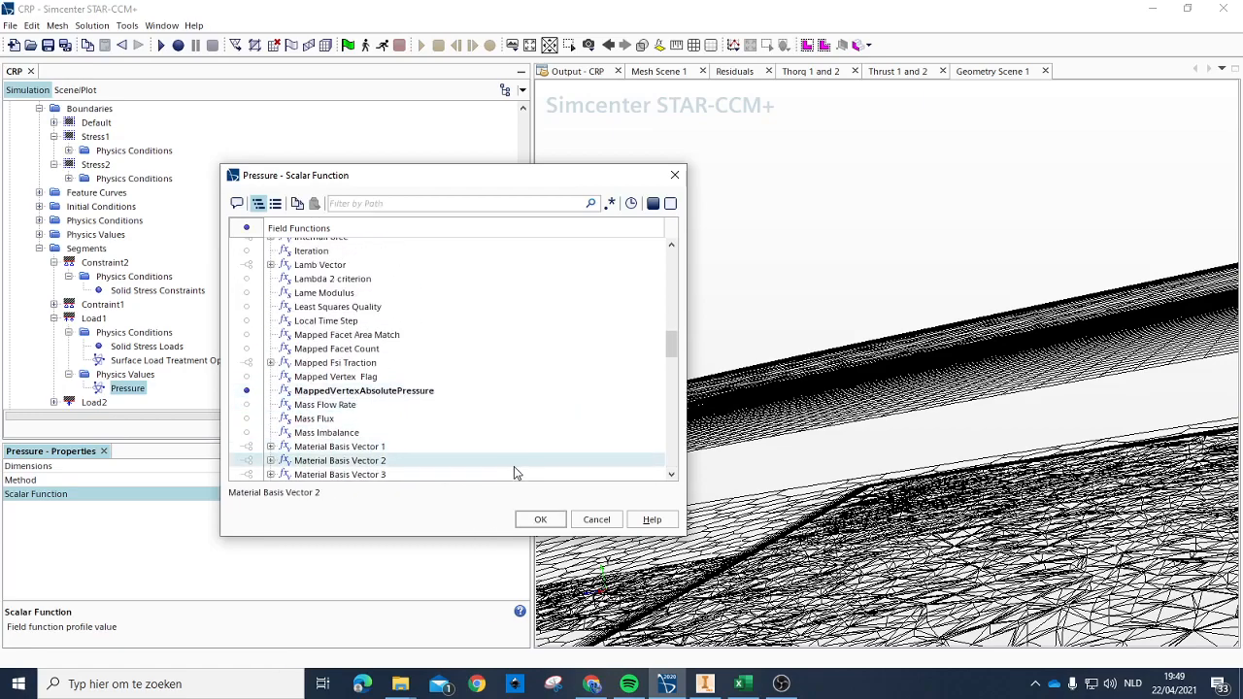
pyautogui.click(541, 519)
# Step: Set the Load2 segment's Solid Stress Loads method to Pressure and its surface load treatment to Continuous
pyautogui.scroll(-2, 155, 369)
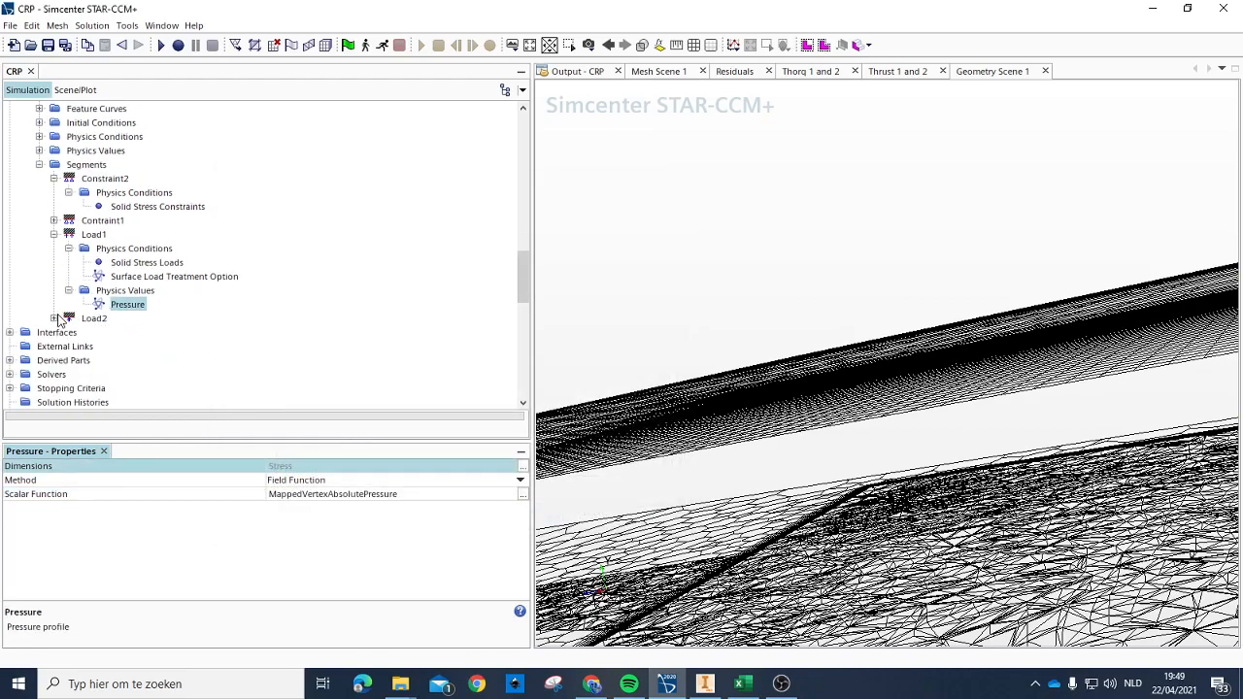
pyautogui.click(53, 317)
pyautogui.click(69, 332)
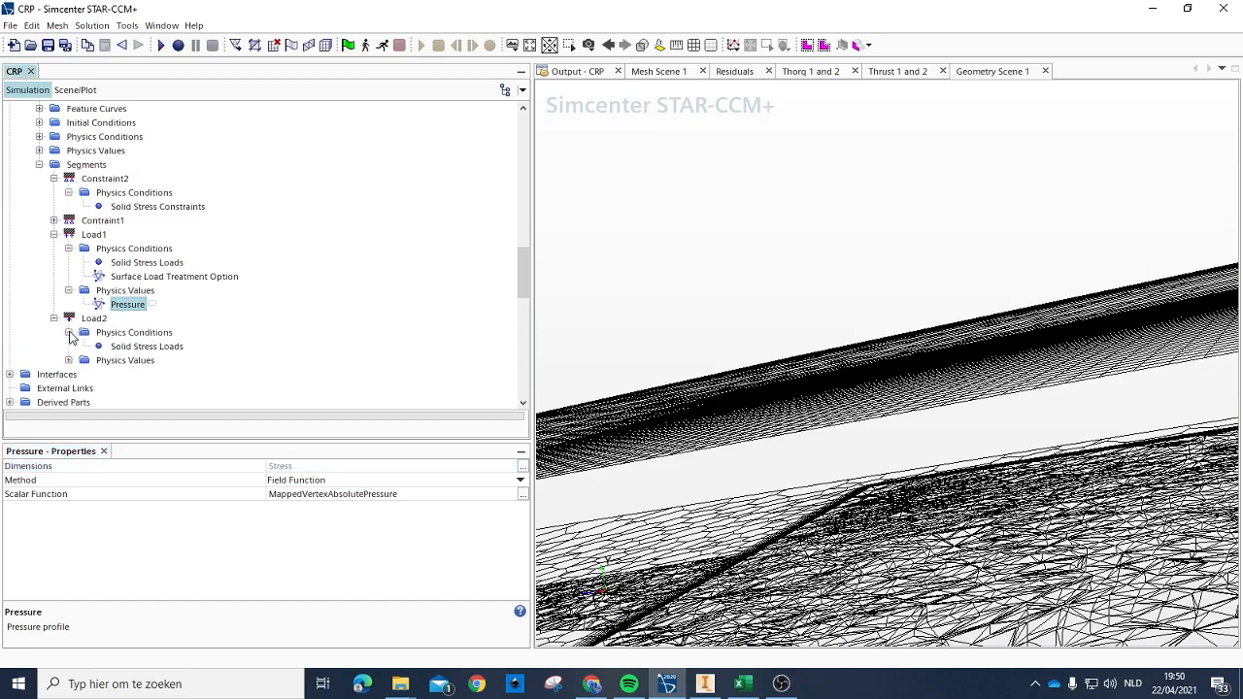
pyautogui.click(146, 346)
pyautogui.click(330, 468)
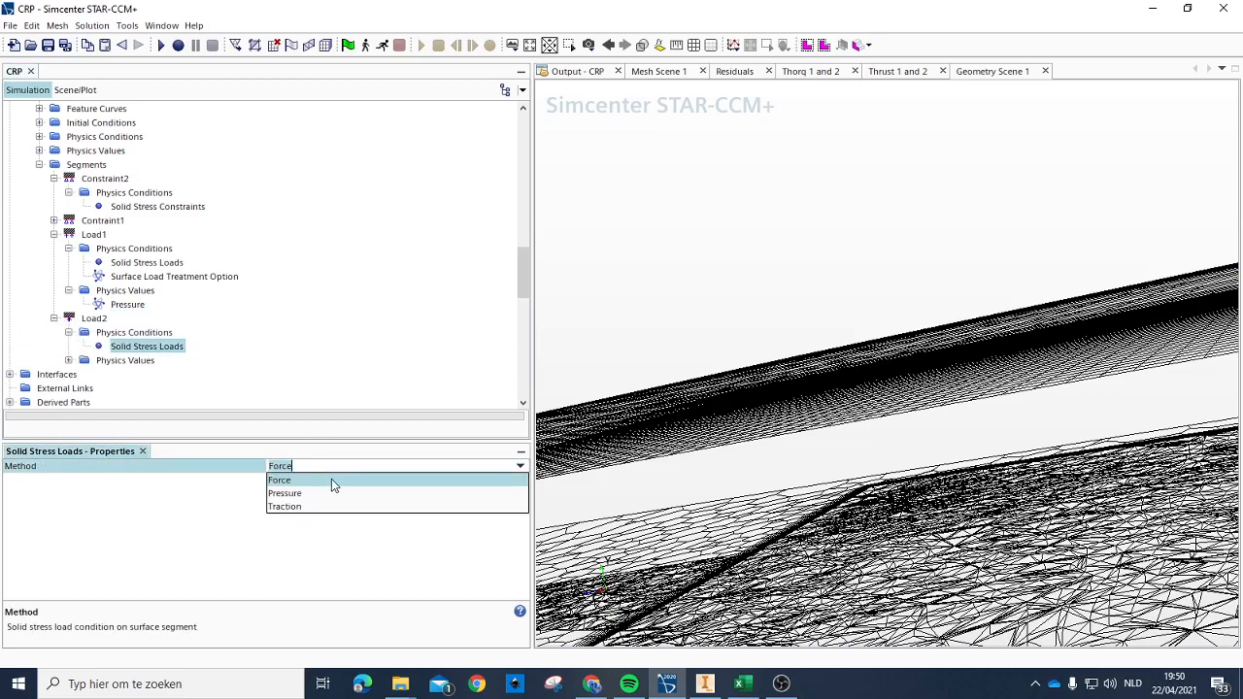
pyautogui.click(305, 495)
pyautogui.click(156, 362)
pyautogui.click(313, 469)
pyautogui.click(325, 494)
# Step: Set Load2's pressure value method to Field Function and assign MappedVertexAbsolutePressure as its scalar function
pyautogui.click(69, 374)
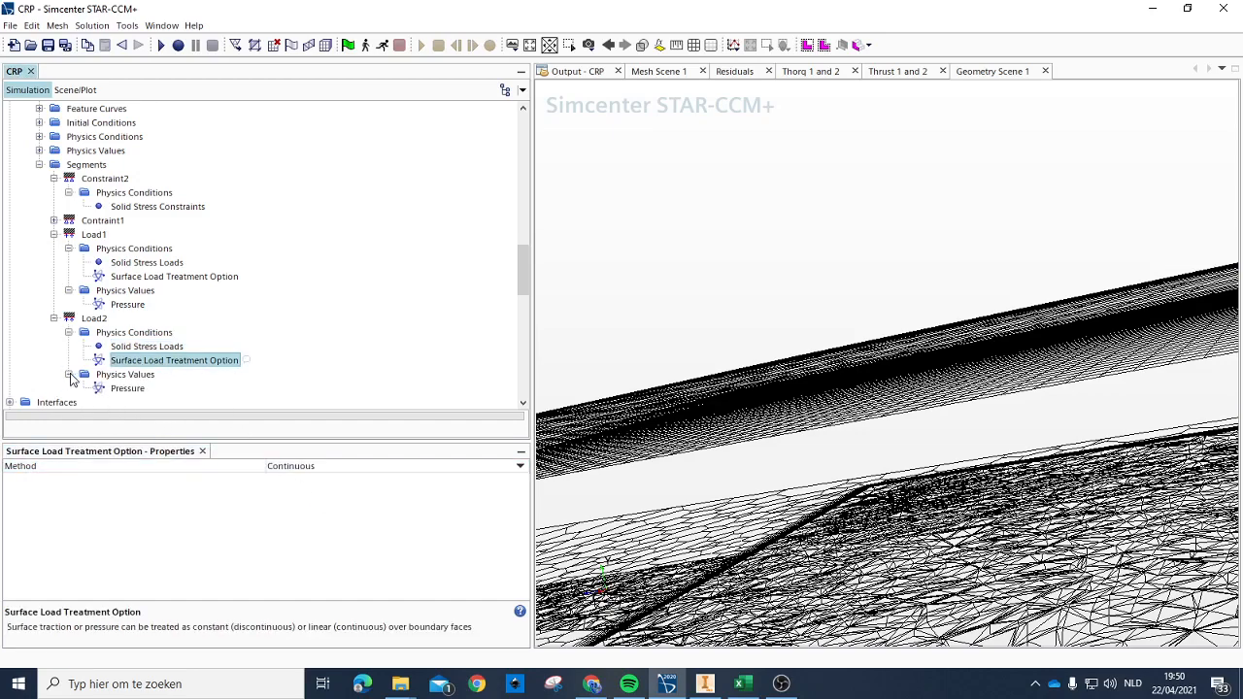
pyautogui.click(122, 388)
pyautogui.click(301, 481)
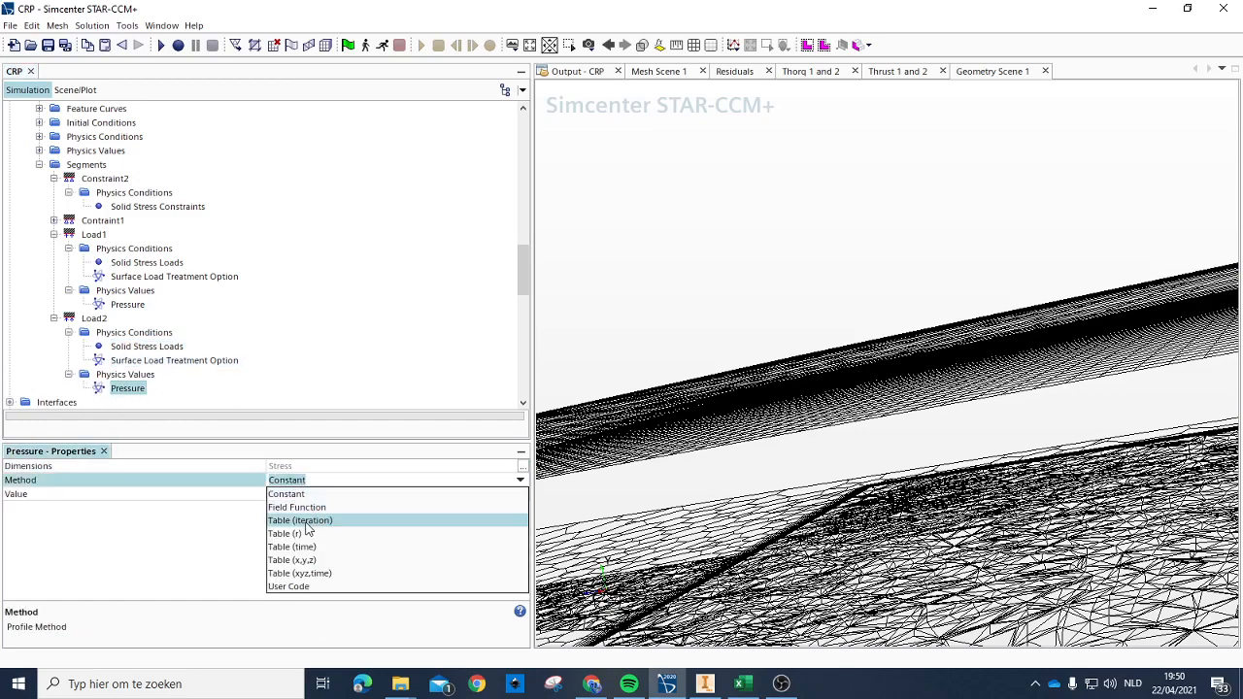
pyautogui.click(313, 508)
pyautogui.click(307, 497)
pyautogui.click(307, 498)
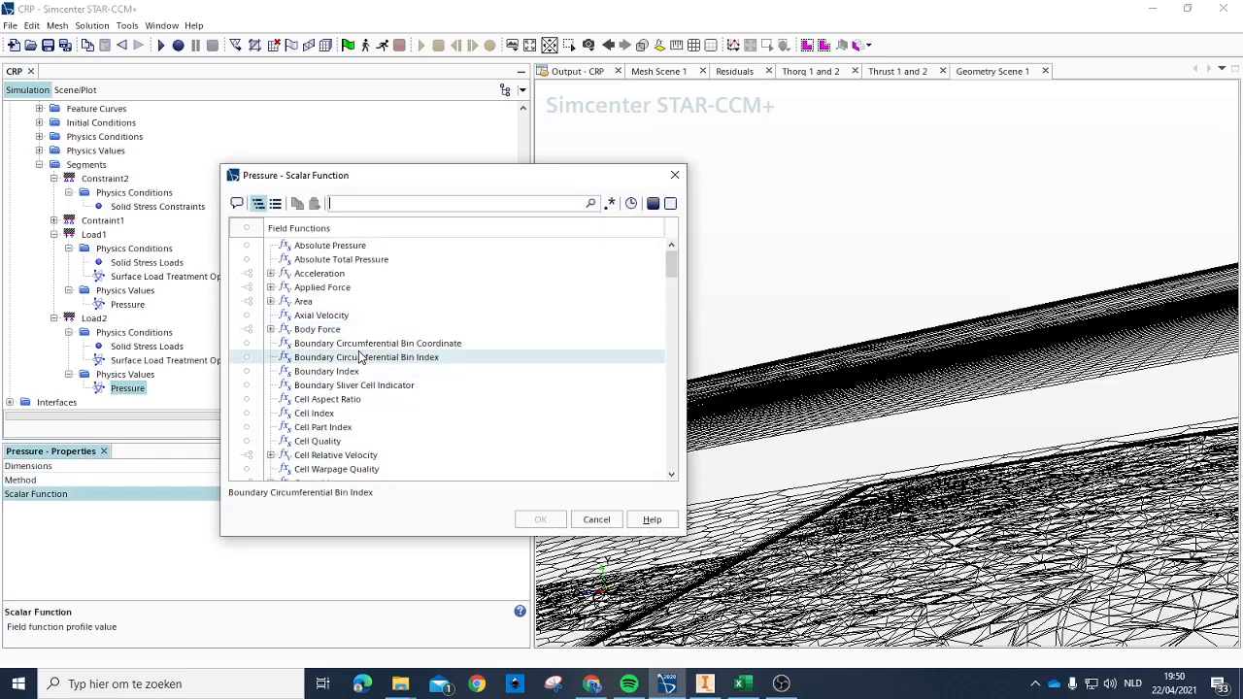
pyautogui.scroll(-5, 321, 306)
pyautogui.scroll(-5, 321, 301)
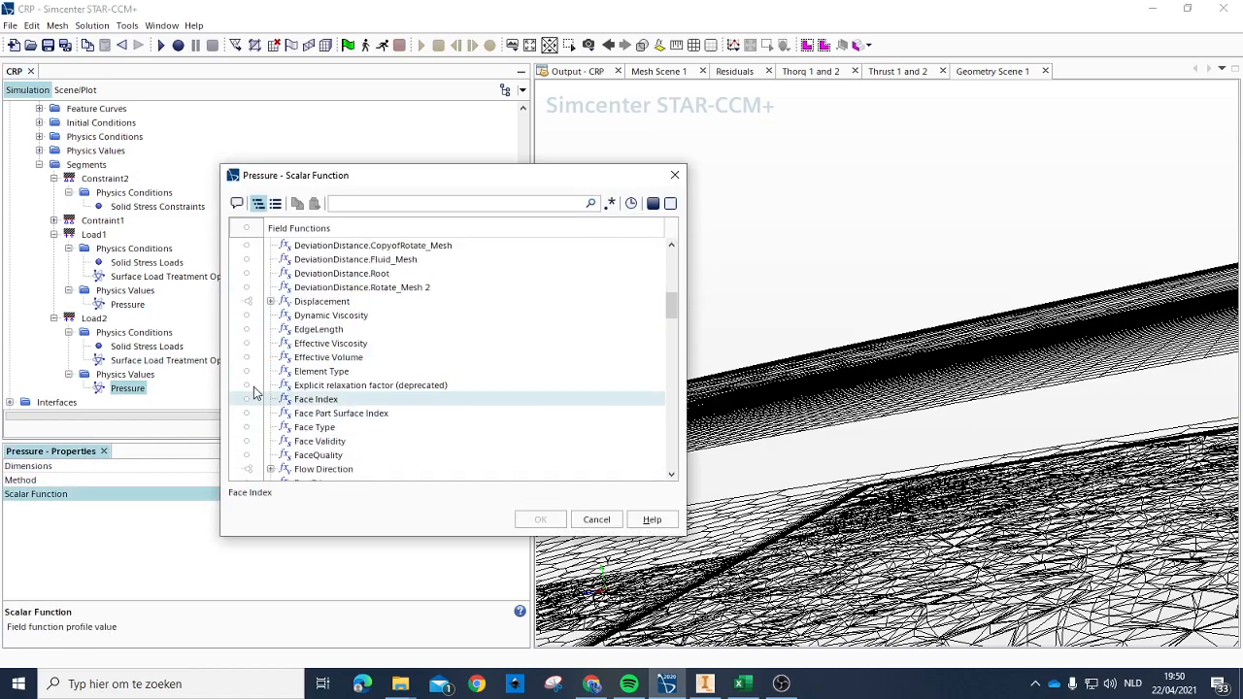
pyautogui.scroll(-8, 345, 340)
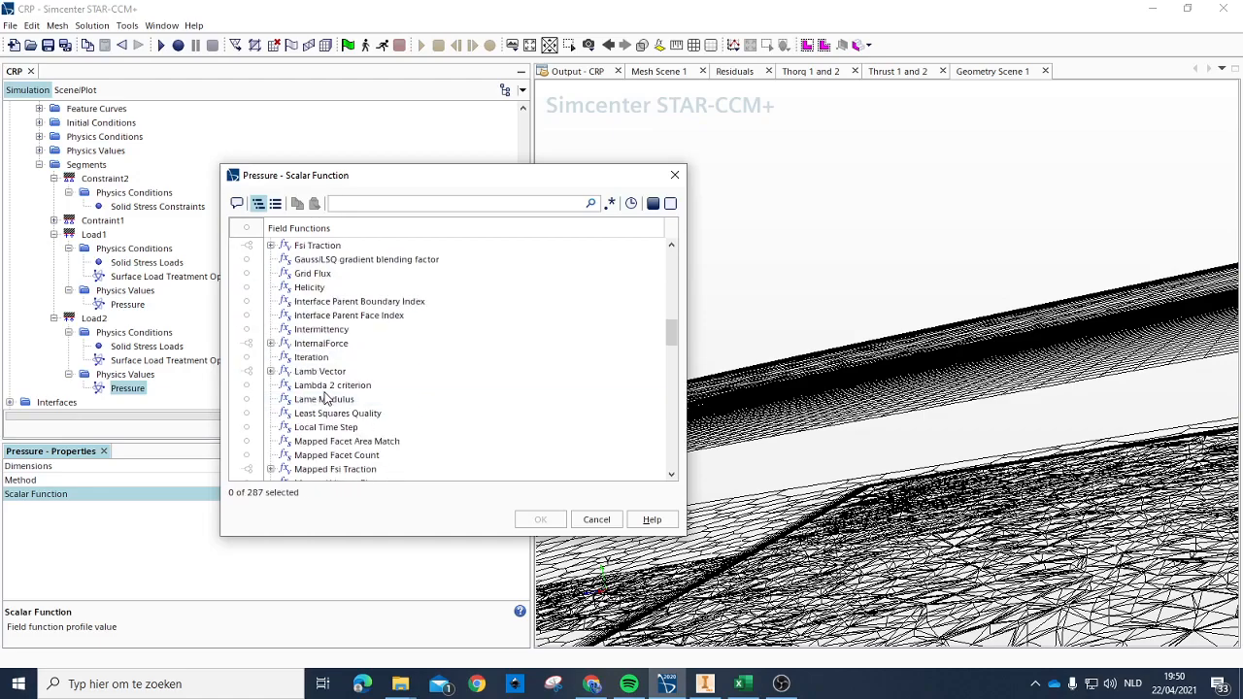
pyautogui.click(335, 373)
pyautogui.click(540, 519)
# Step: Check in the geometry scene which propeller surfaces the Load1, Load2, Contraint1 and Constraint2 segments cover
pyautogui.scroll(-1, 166, 361)
pyautogui.scroll(2, 116, 320)
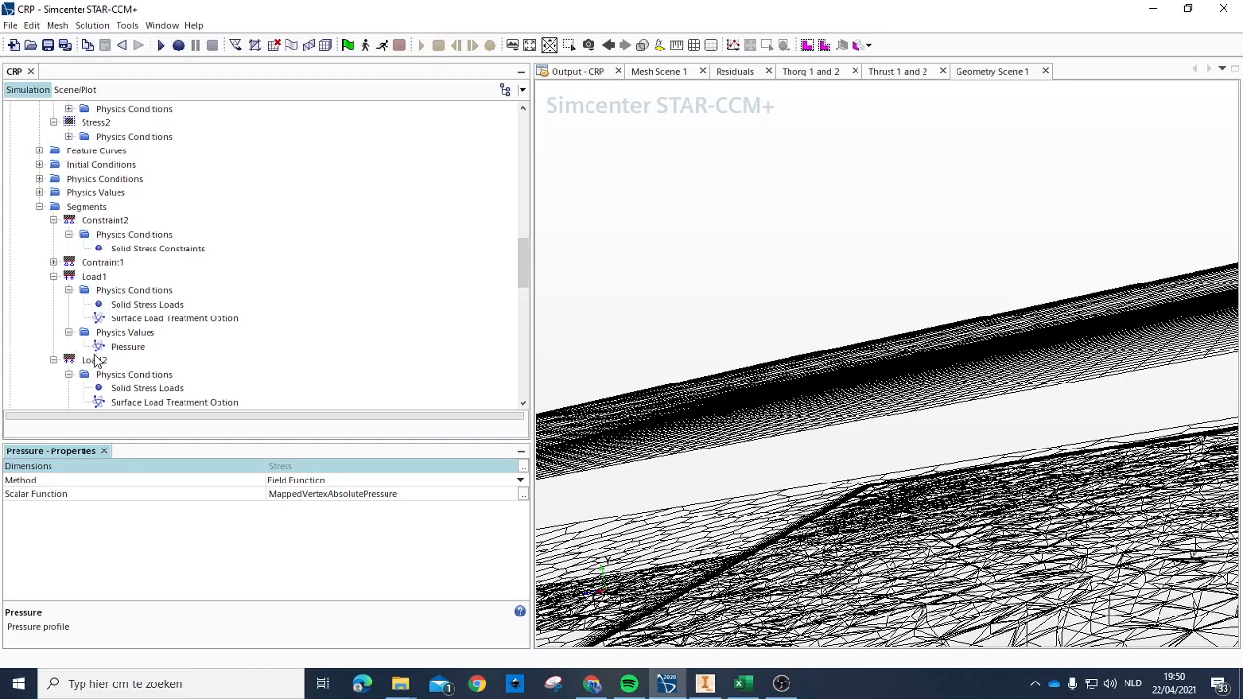
pyautogui.click(96, 361)
pyautogui.click(93, 278)
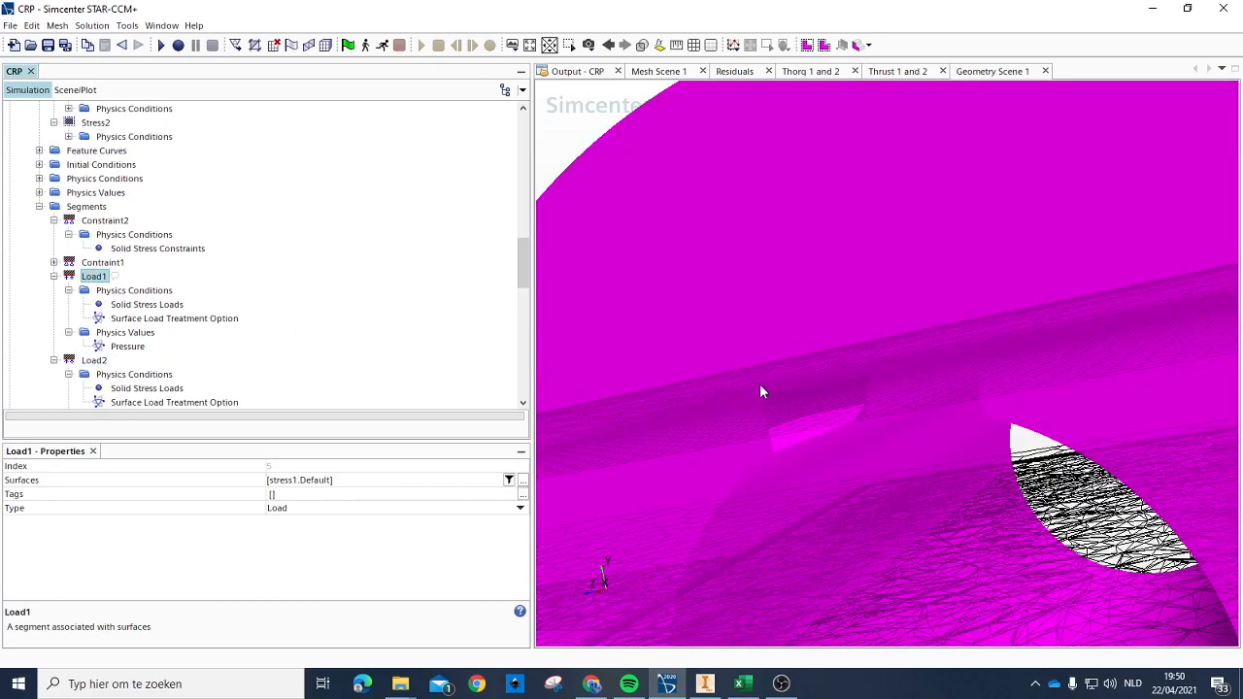
pyautogui.scroll(-10, 746, 384)
pyautogui.moveTo(833, 372); pyautogui.dragTo(877, 422)
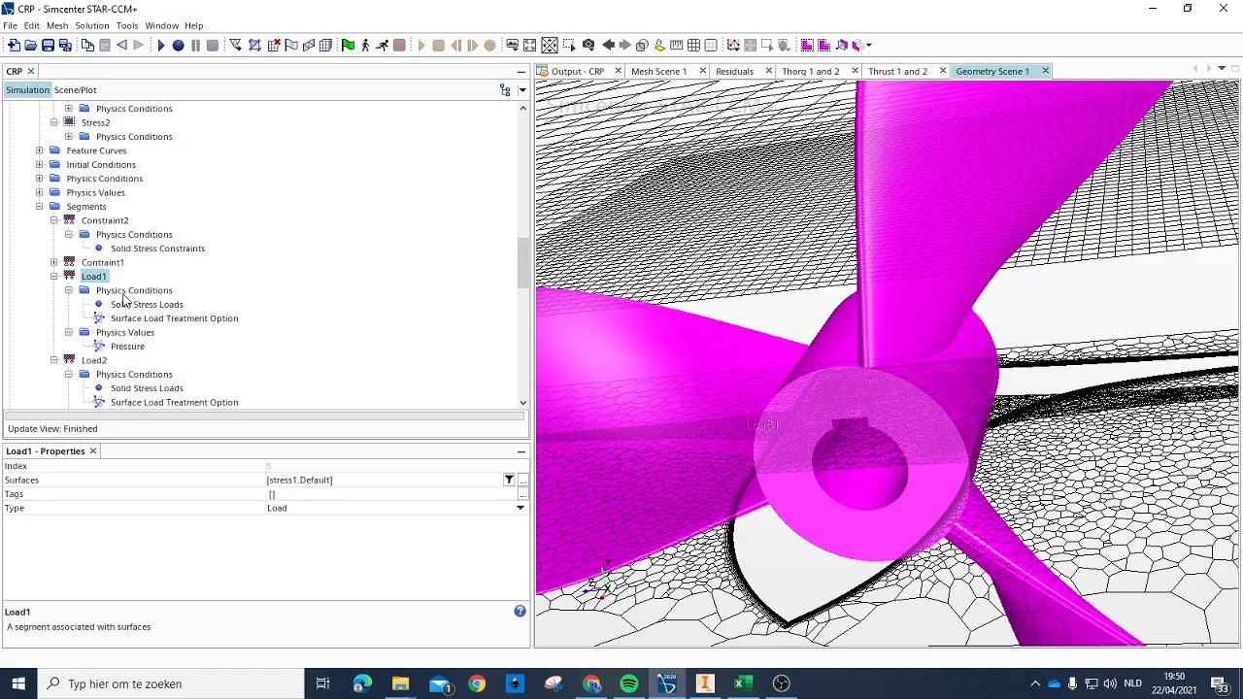
pyautogui.click(94, 362)
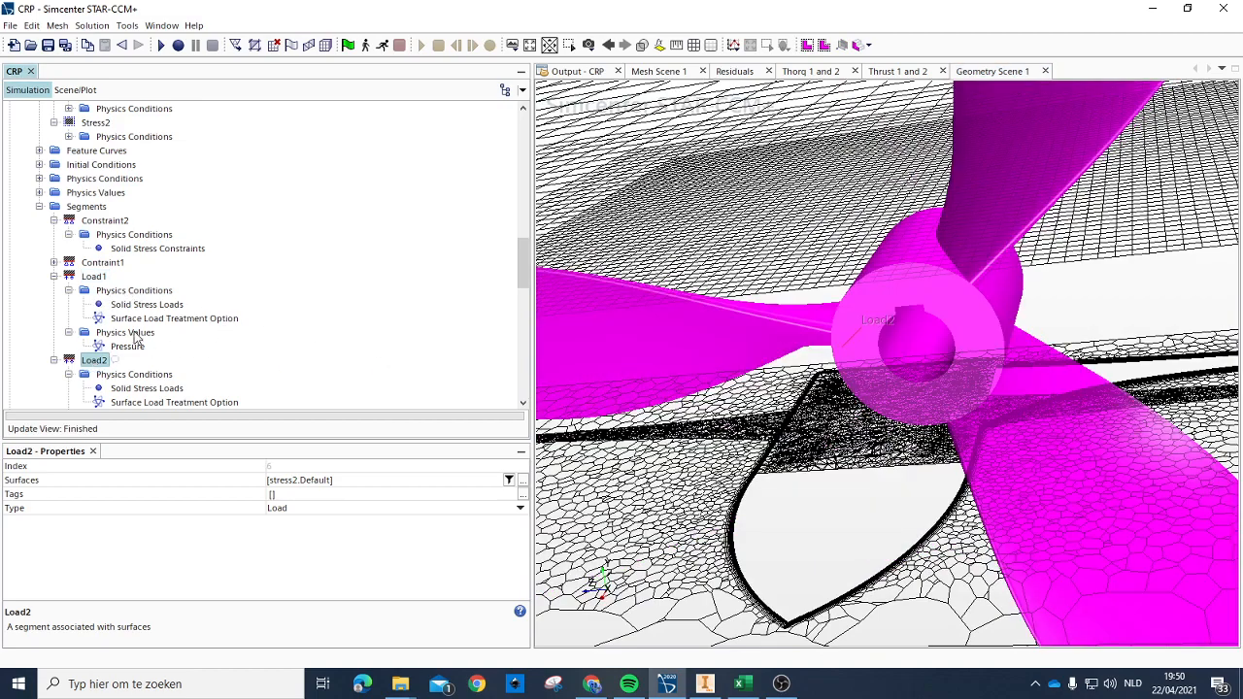
pyautogui.click(92, 278)
pyautogui.click(94, 263)
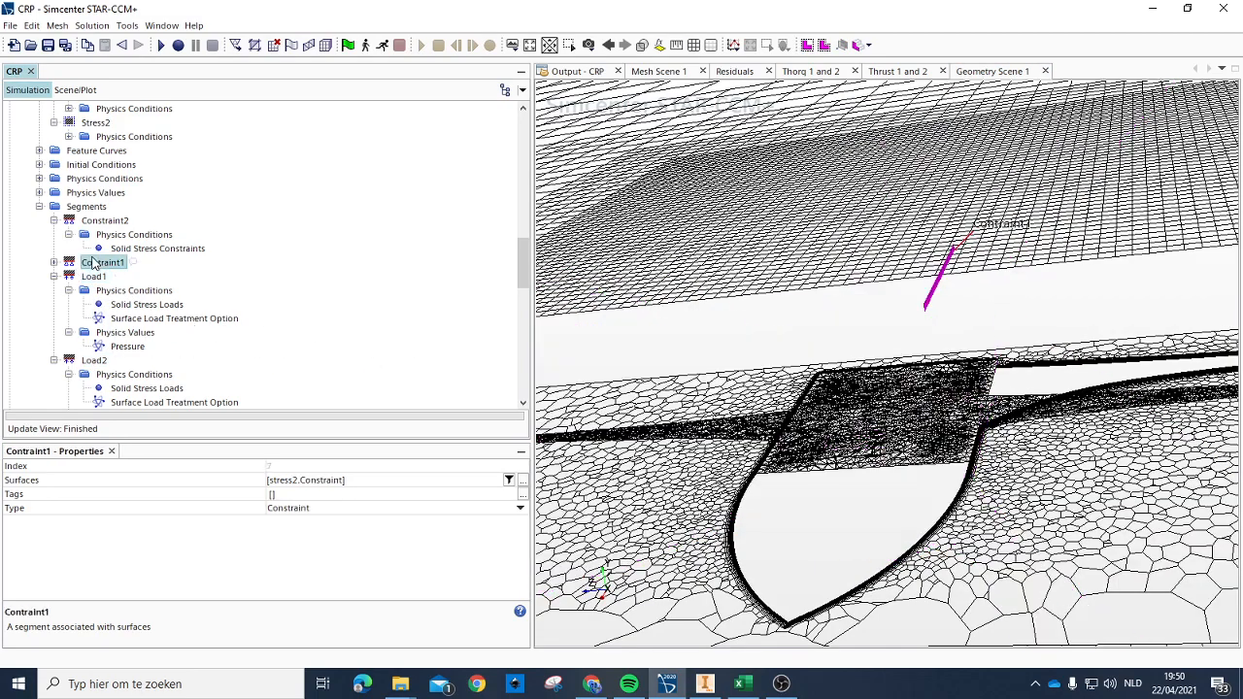
pyautogui.click(104, 222)
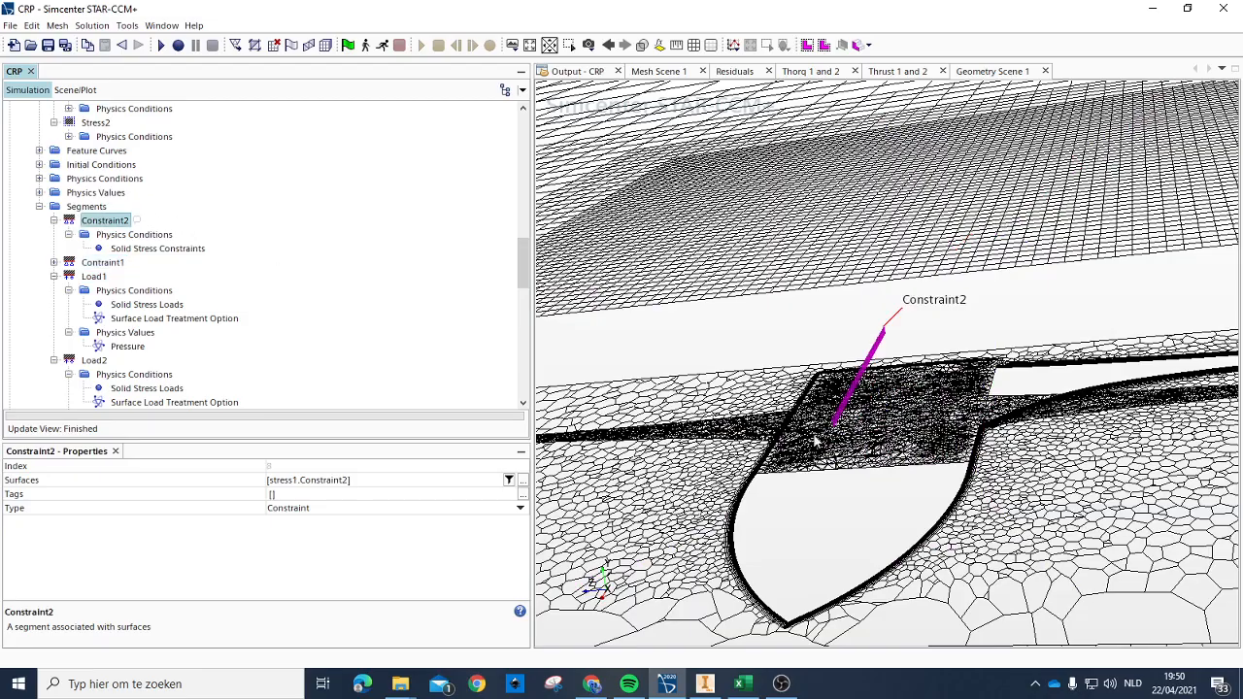
pyautogui.scroll(-2, 843, 412)
pyautogui.moveTo(846, 411); pyautogui.dragTo(932, 408)
pyautogui.scroll(4, 933, 408)
pyautogui.scroll(-3, 792, 446)
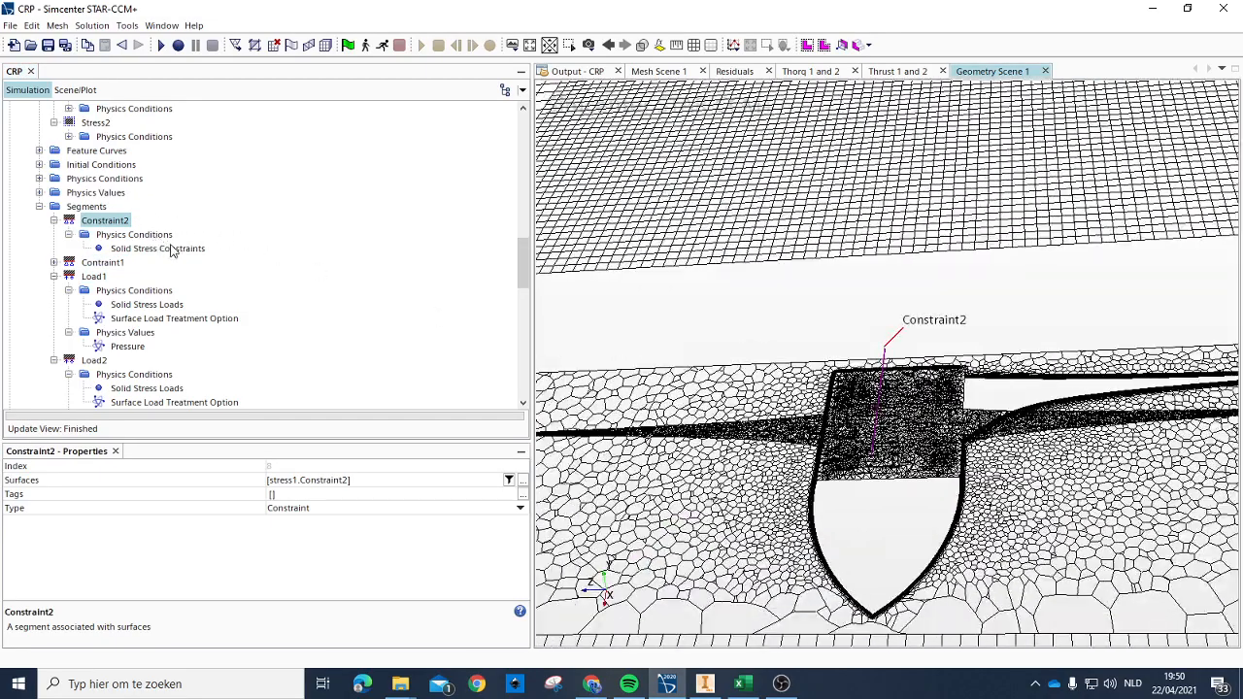
# Step: Collapse the Load1, Load2 and Constraint2 segments and the Segments group of the stress region in the simulation tree
pyautogui.scroll(-7, 171, 251)
pyautogui.scroll(4, 166, 243)
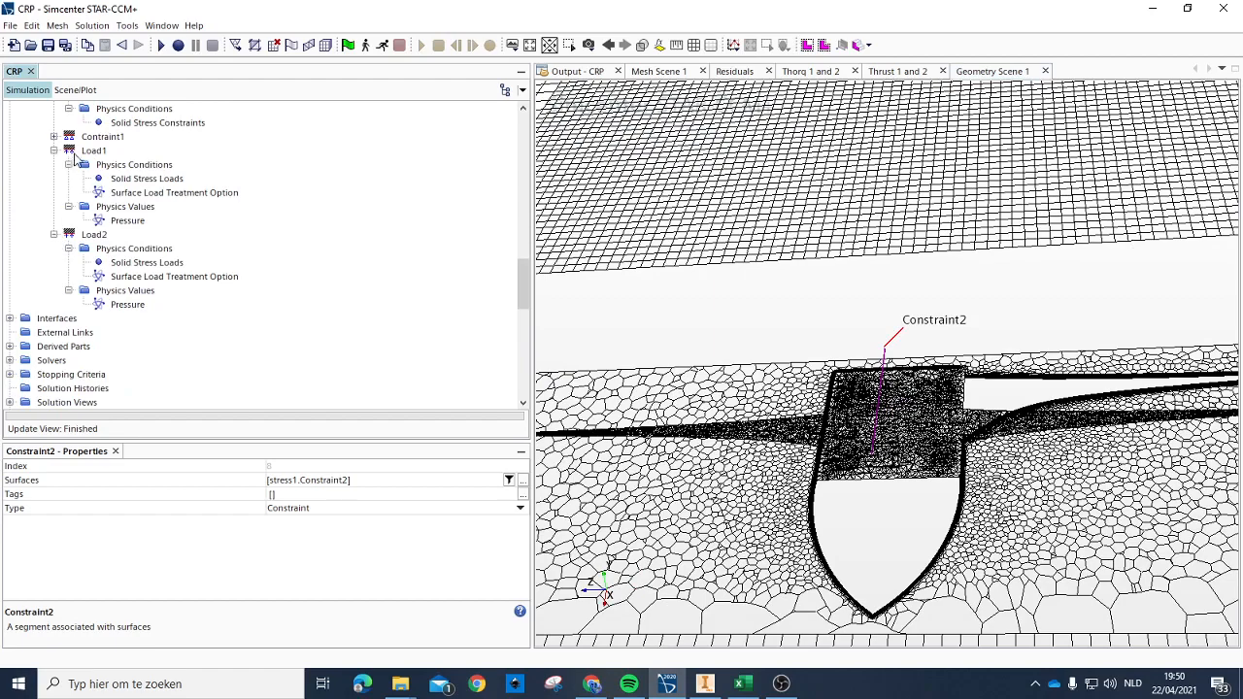
pyautogui.click(53, 150)
pyautogui.click(53, 165)
pyautogui.scroll(4, 68, 183)
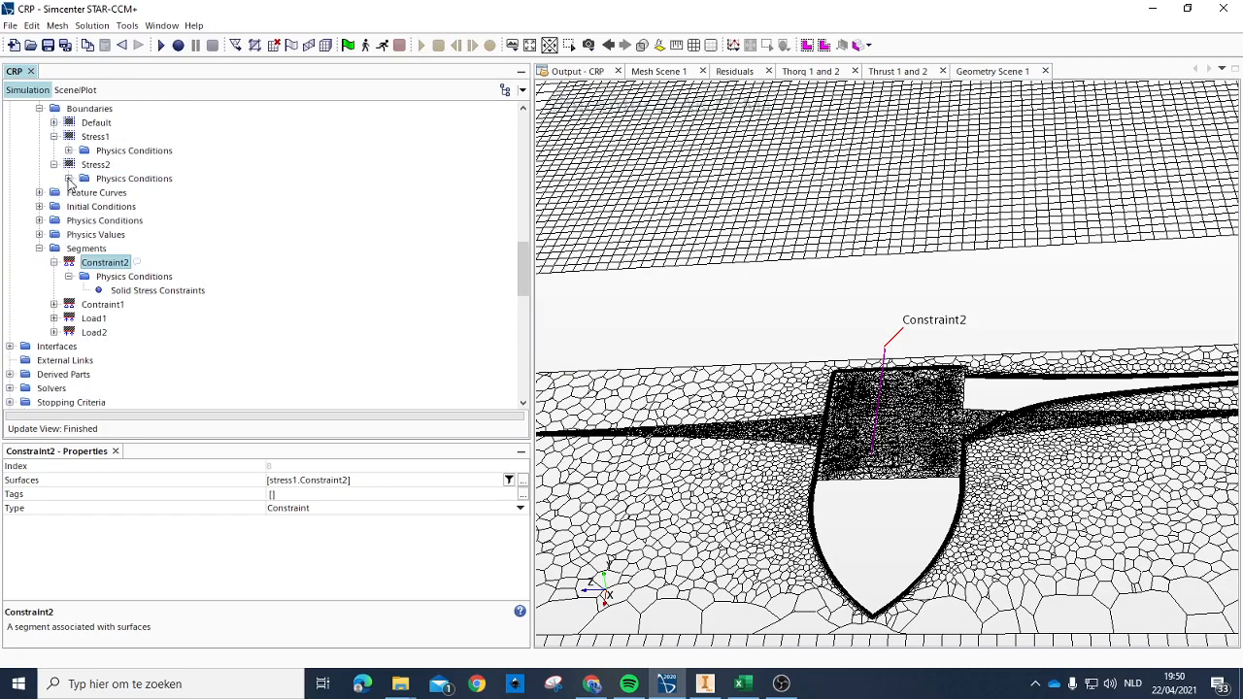
pyautogui.click(53, 262)
pyautogui.click(39, 249)
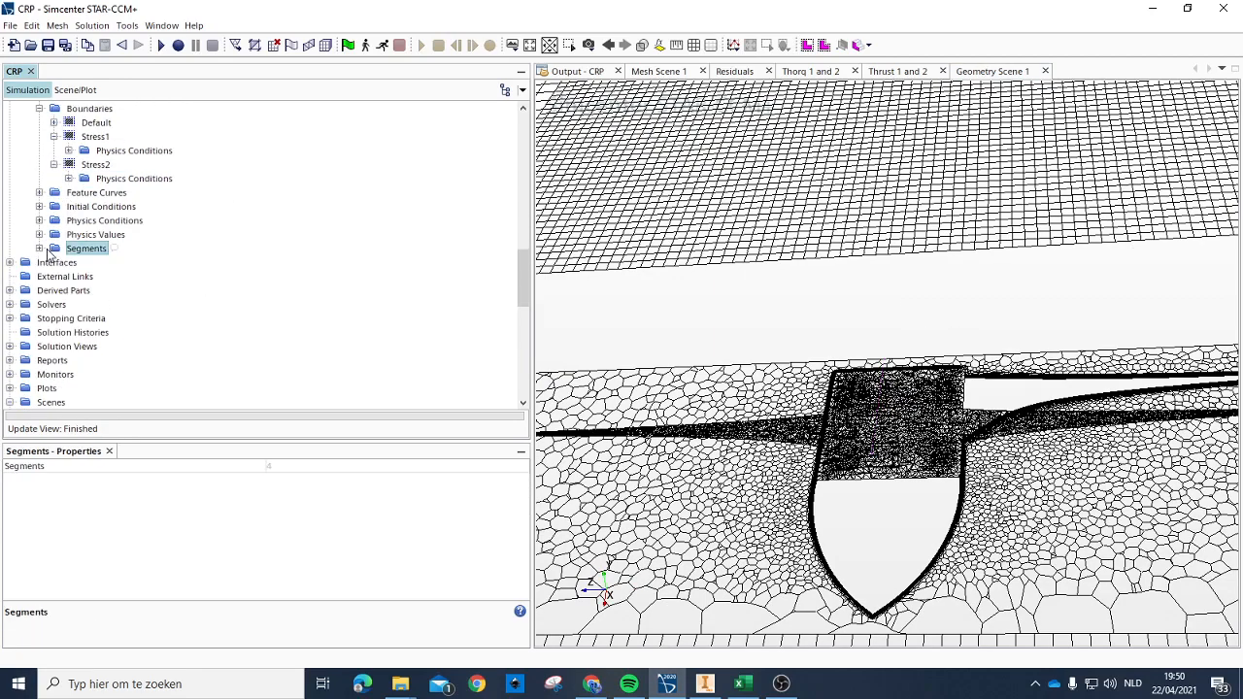
# Step: Inspect the Default boundary of the stress region and its available operations, and collapse the stress region
pyautogui.scroll(4, 33, 257)
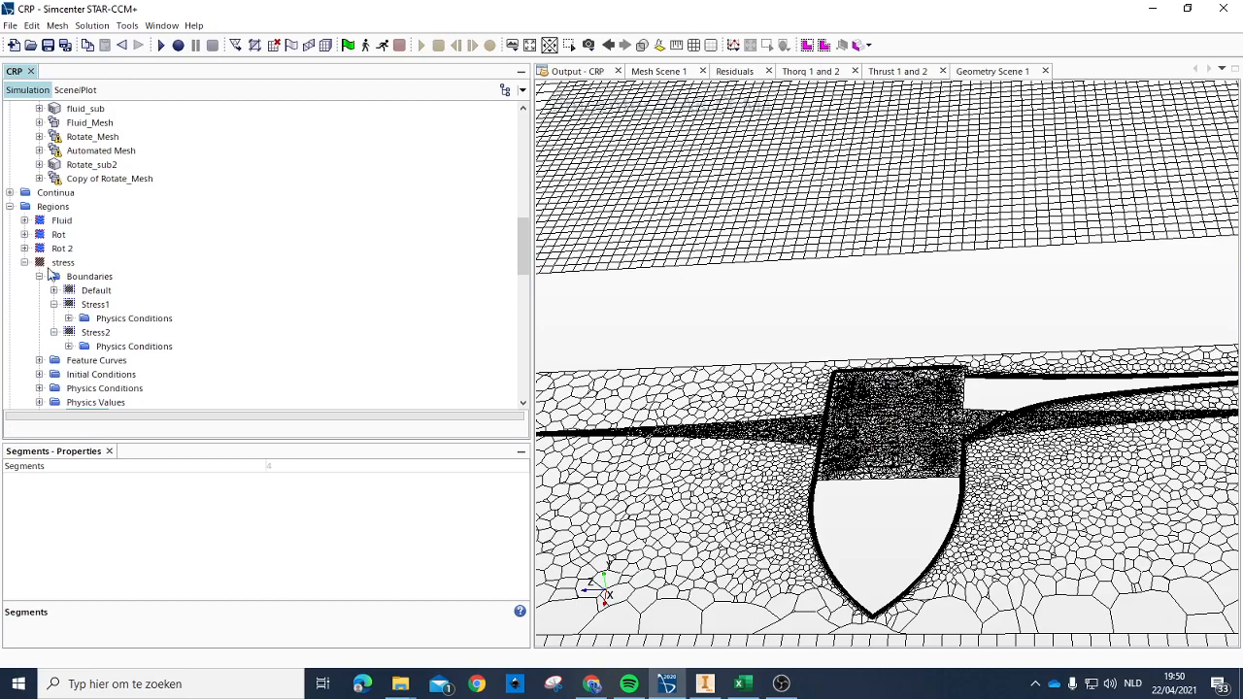
pyautogui.click(97, 291)
pyautogui.rightClick(88, 297)
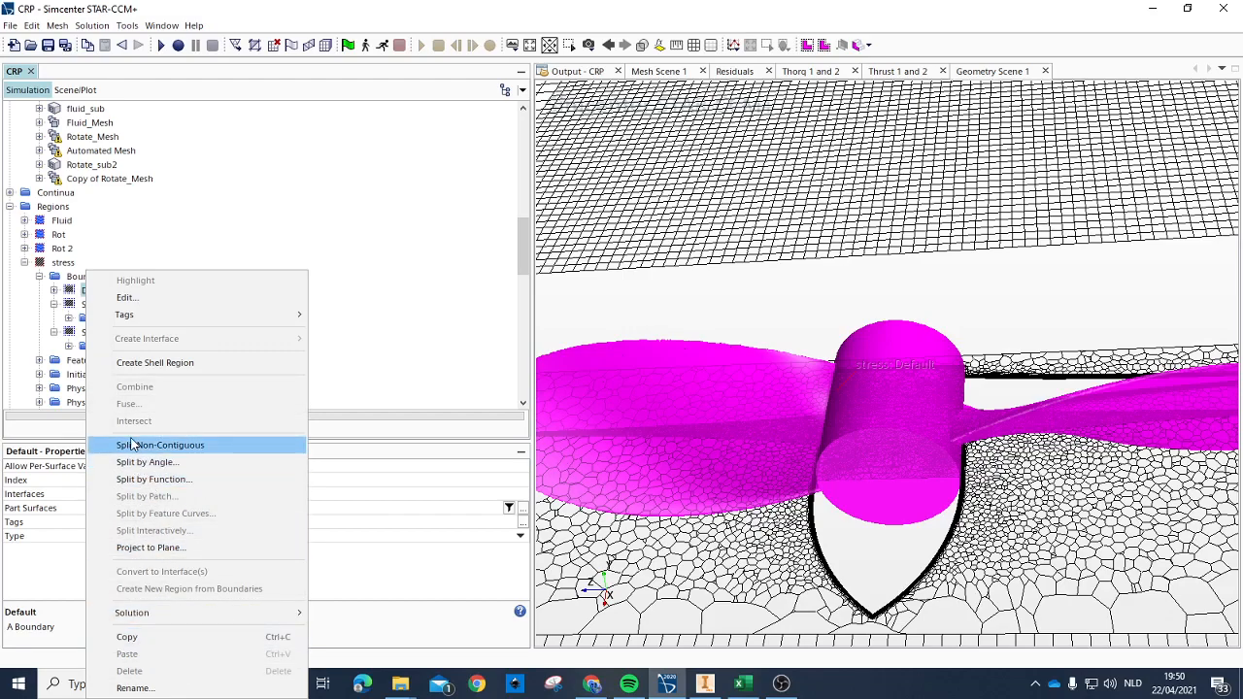
pyautogui.click(387, 356)
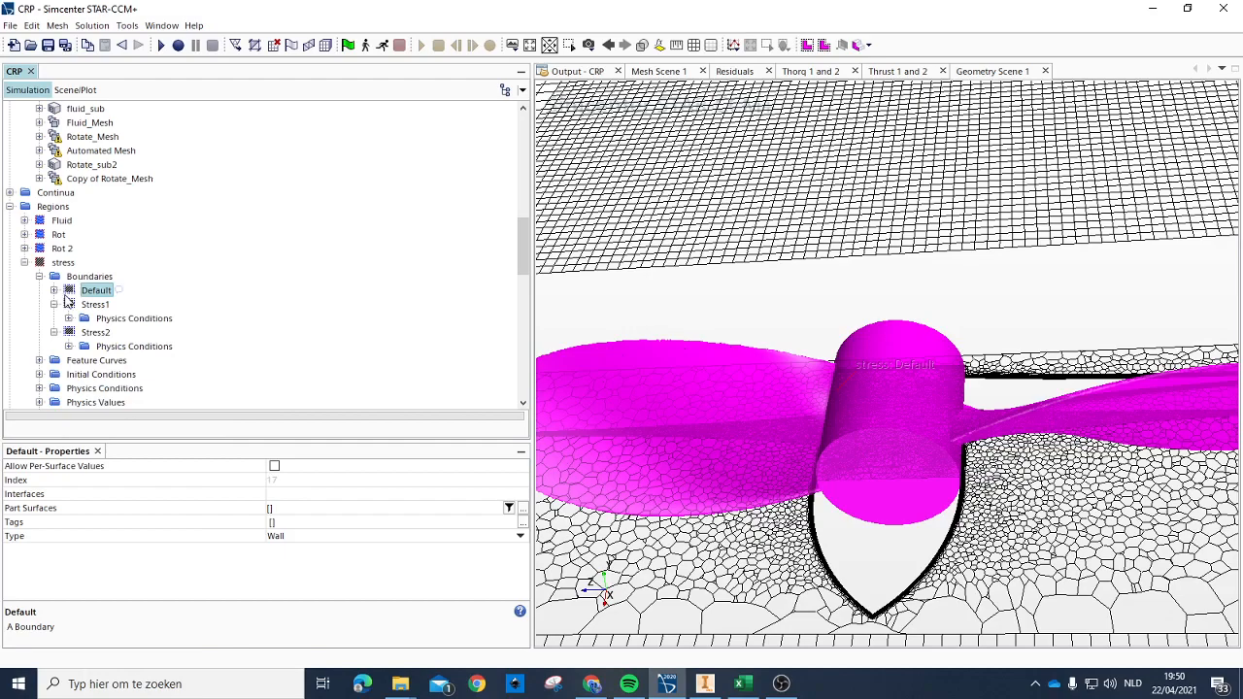
pyautogui.click(27, 262)
pyautogui.click(94, 277)
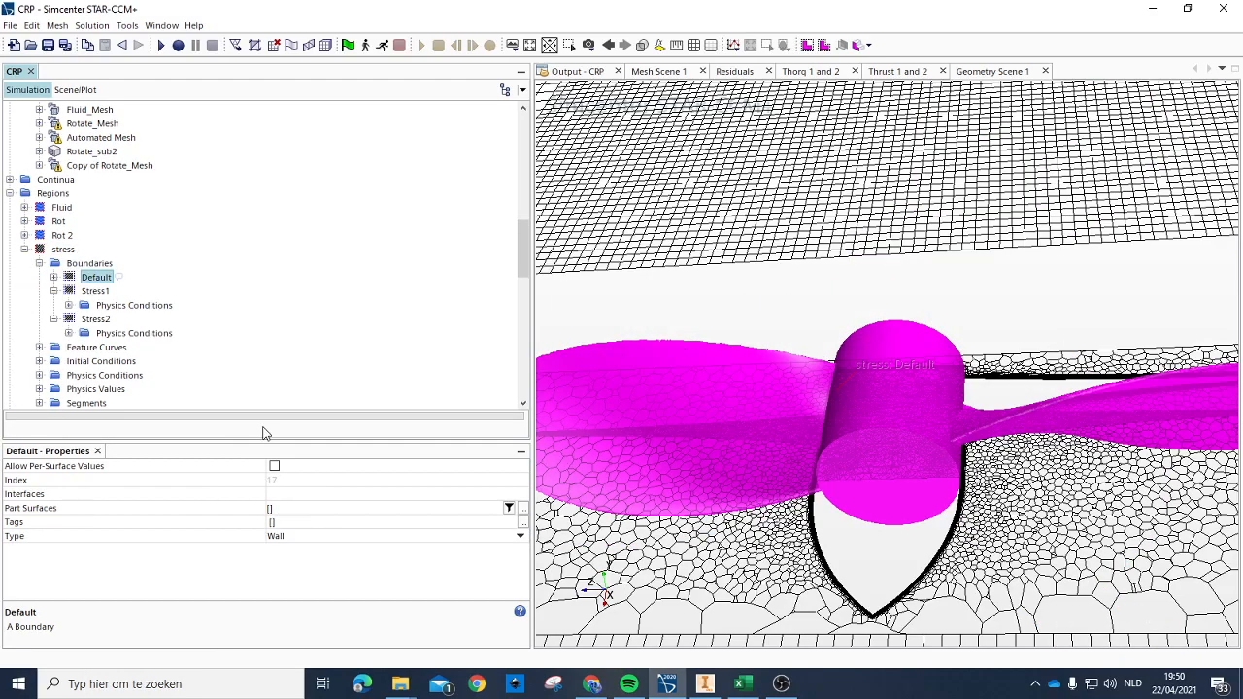
pyautogui.click(24, 249)
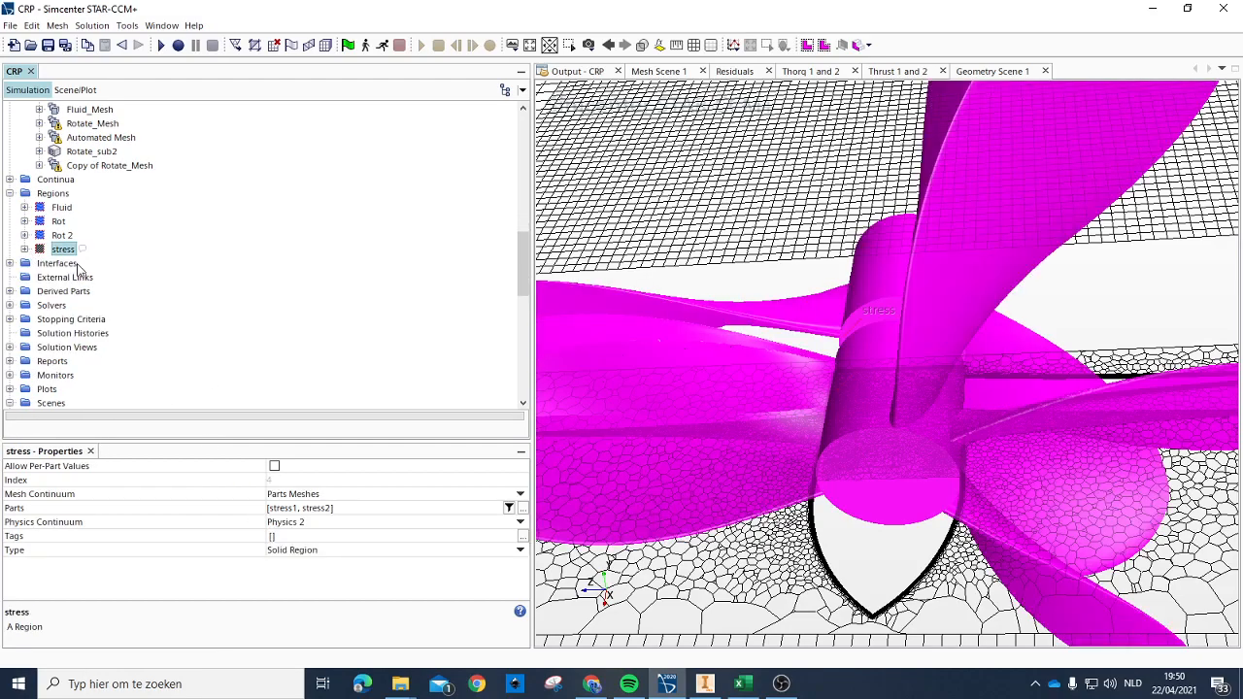
# Step: Save the CRP simulation and execute the pending mesh operations to regenerate the meshes
pyautogui.scroll(7, 94, 287)
pyautogui.scroll(-4, 109, 305)
pyautogui.click(94, 250)
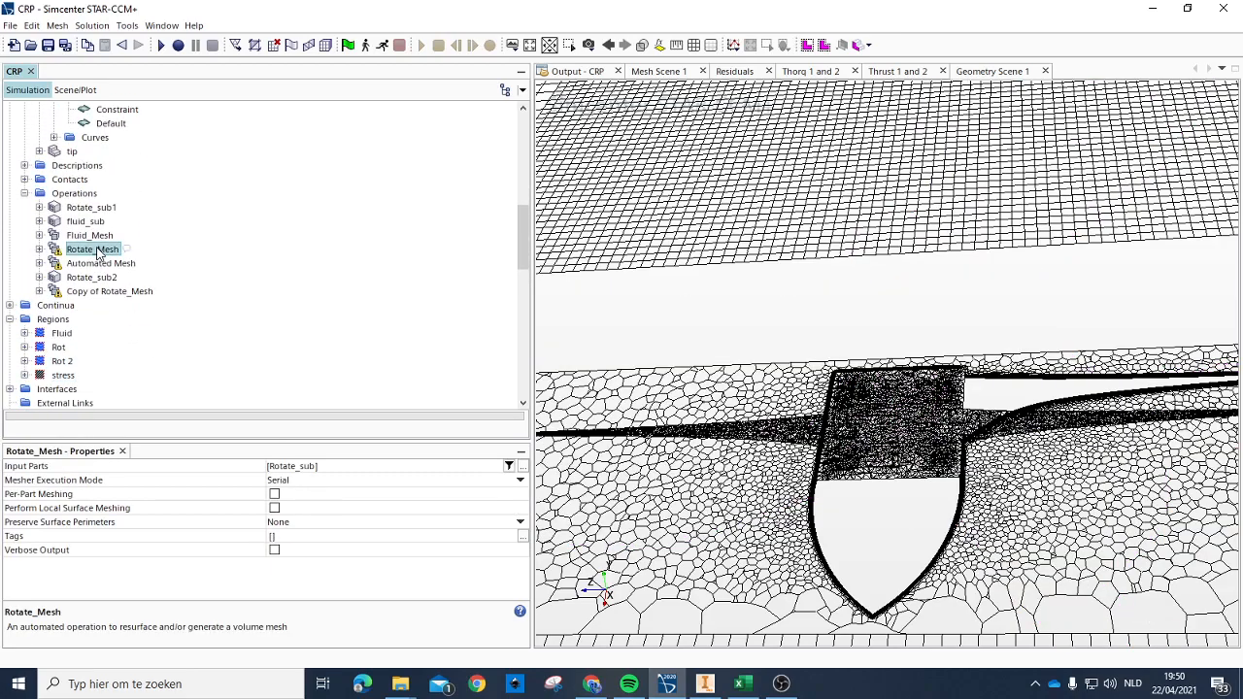
pyautogui.rightClick(97, 253)
pyautogui.press('Escape')
pyautogui.click(58, 41)
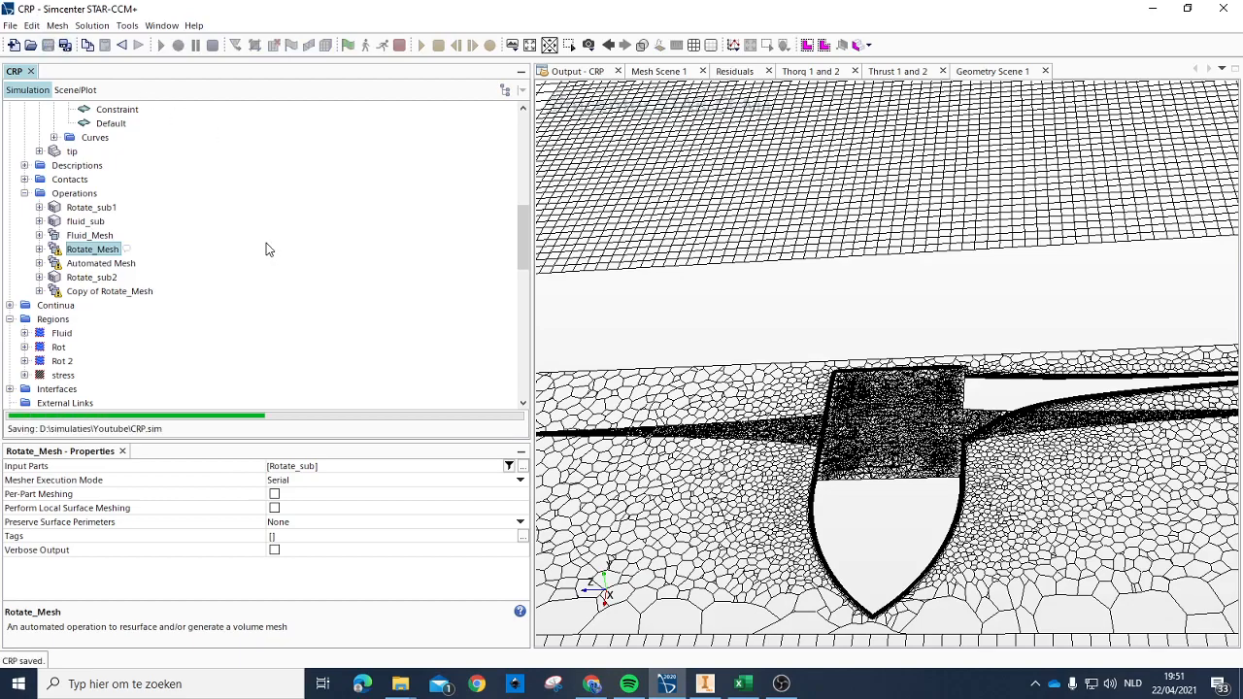
pyautogui.click(347, 44)
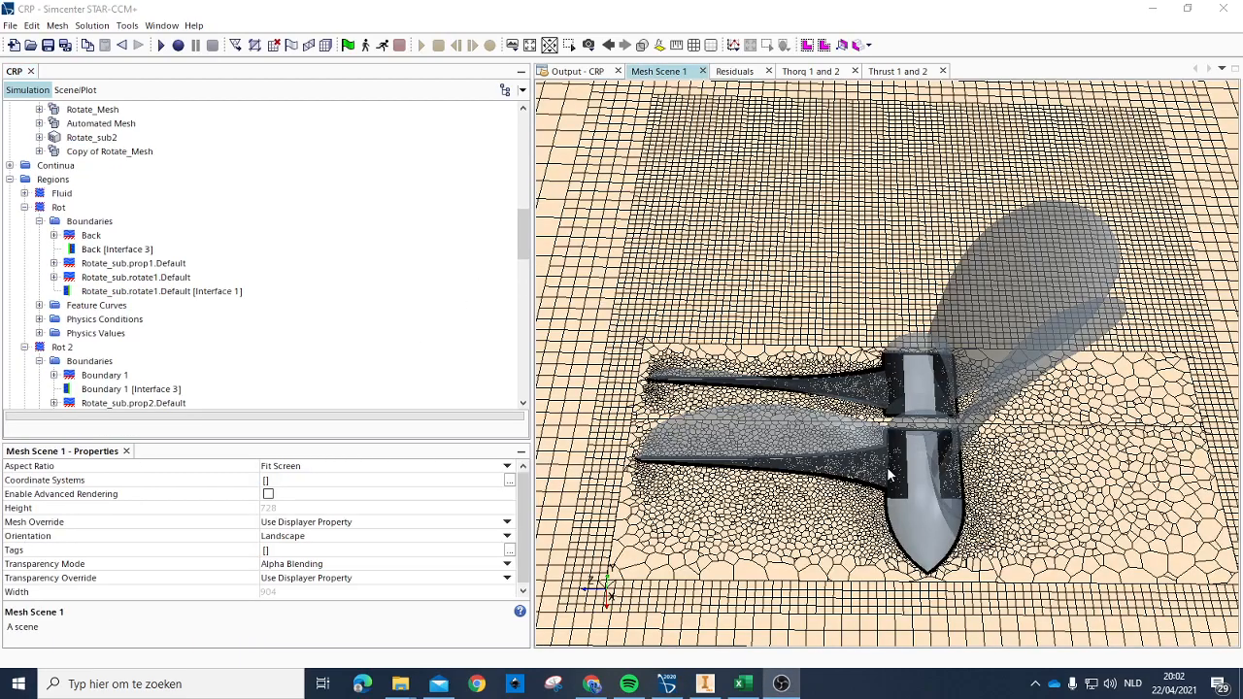
# Step: Examine the regenerated volume mesh in Mesh Scene 1 around both propeller blades, hubs and the tip
pyautogui.moveTo(889, 474); pyautogui.dragTo(936, 508)
pyautogui.scroll(6, 670, 453)
pyautogui.scroll(-8, 673, 459)
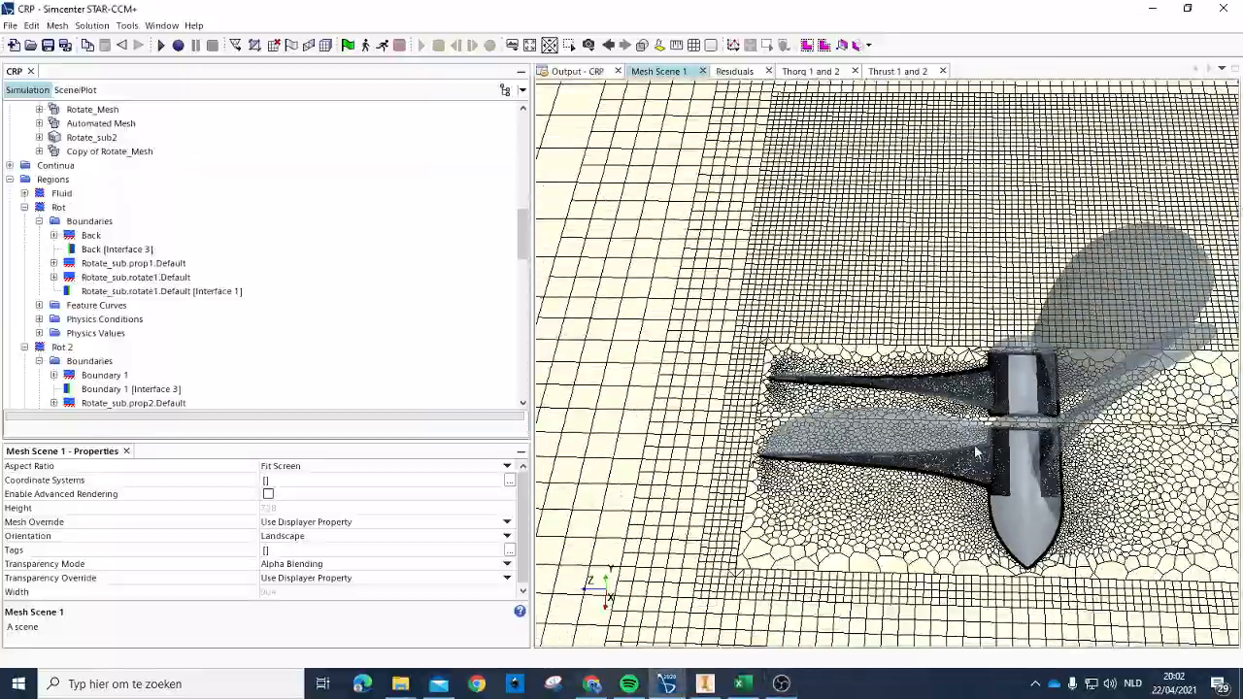
pyautogui.moveTo(923, 454)
pyautogui.mouseDown()
pyautogui.moveTo(950, 391)
pyautogui.moveTo(935, 453)
pyautogui.mouseUp()
pyautogui.scroll(6, 1000, 386)
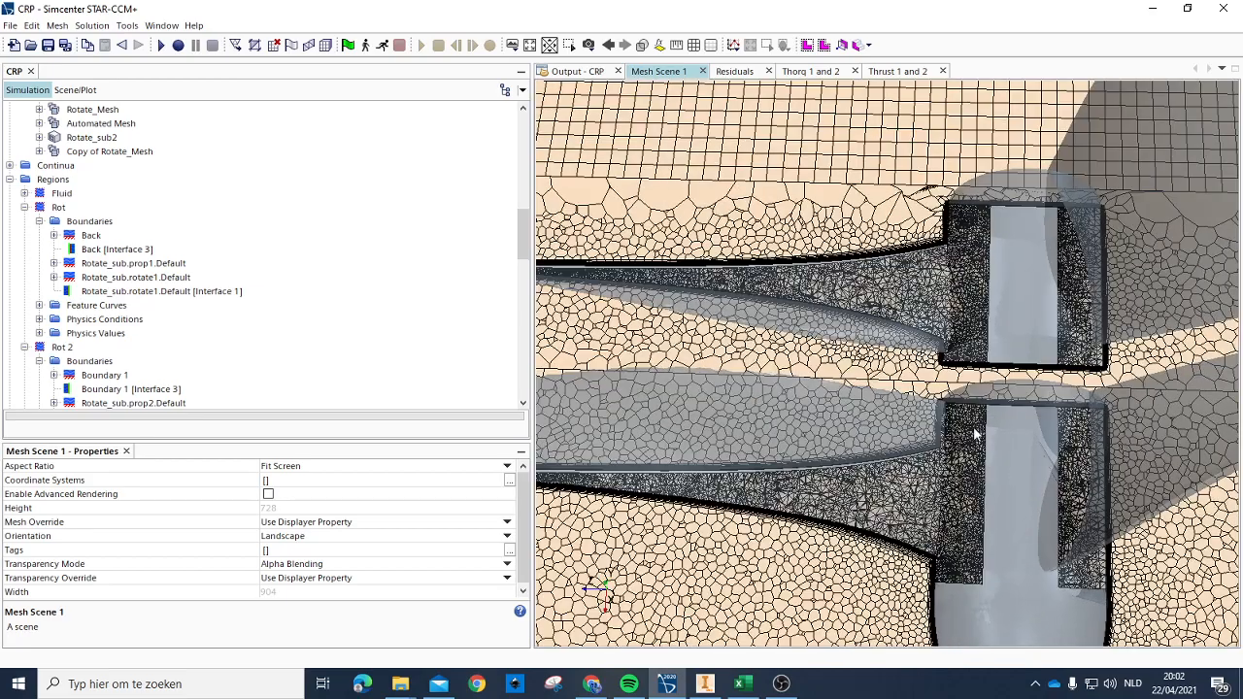
pyautogui.scroll(-3, 998, 409)
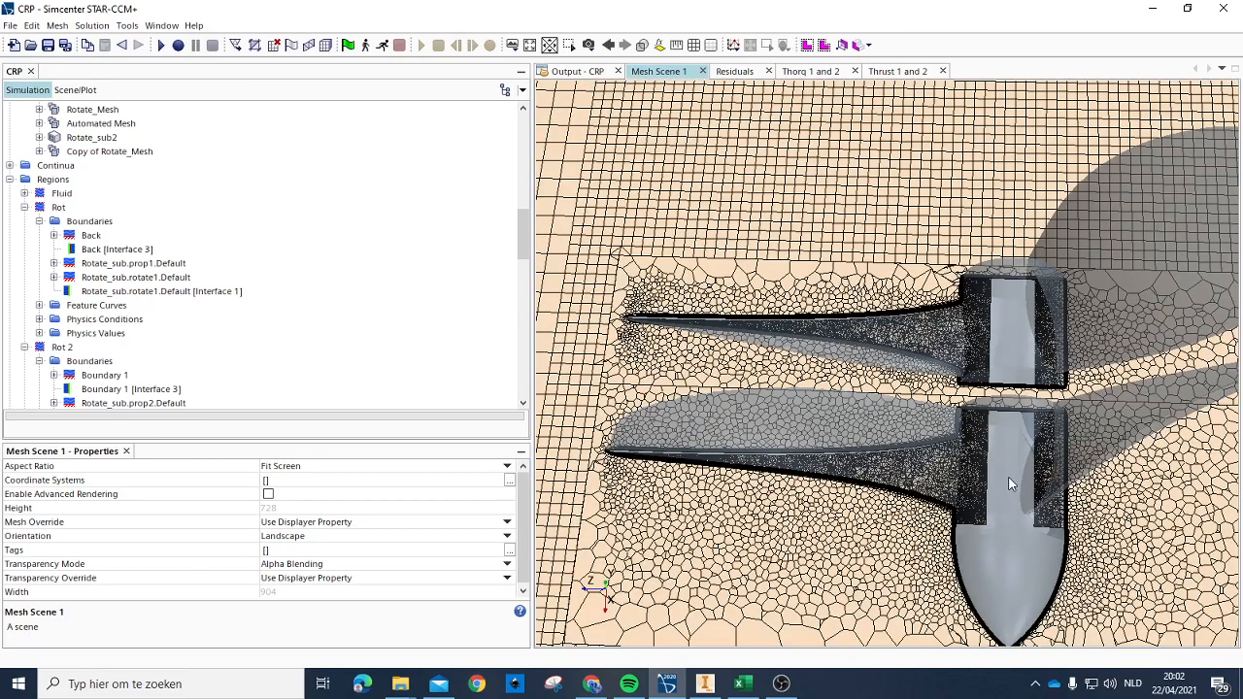
pyautogui.scroll(4, 981, 465)
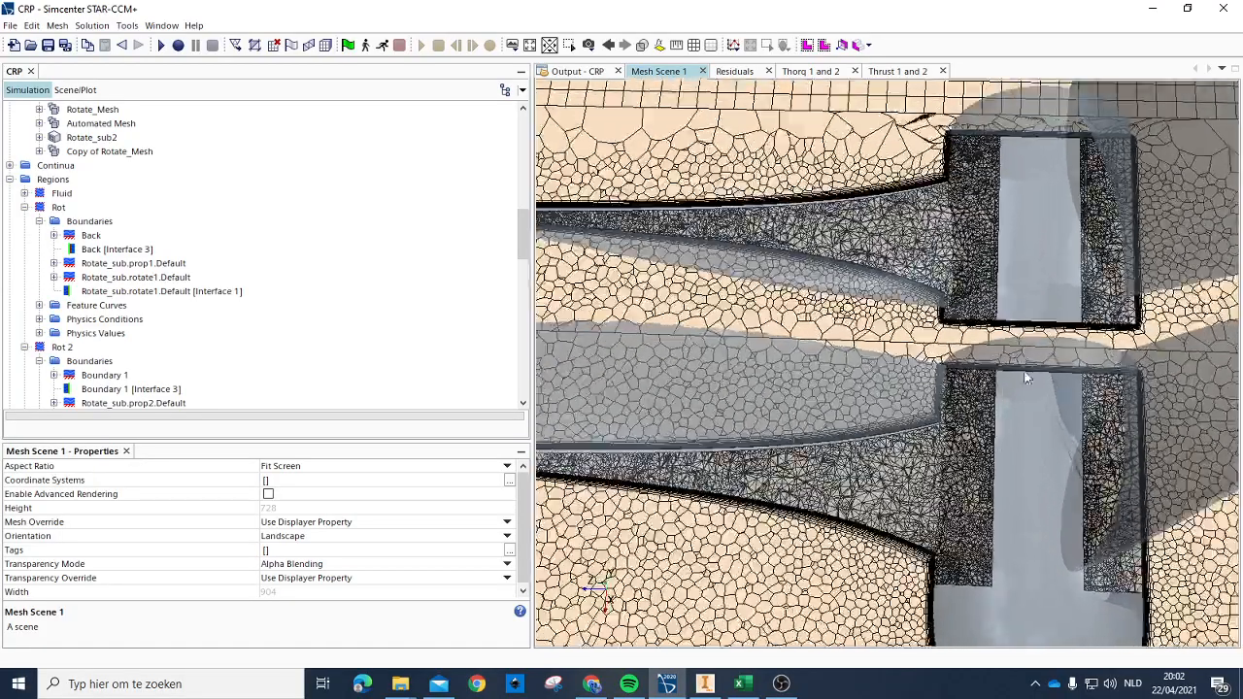
pyautogui.scroll(-4, 947, 449)
pyautogui.scroll(-1, 946, 462)
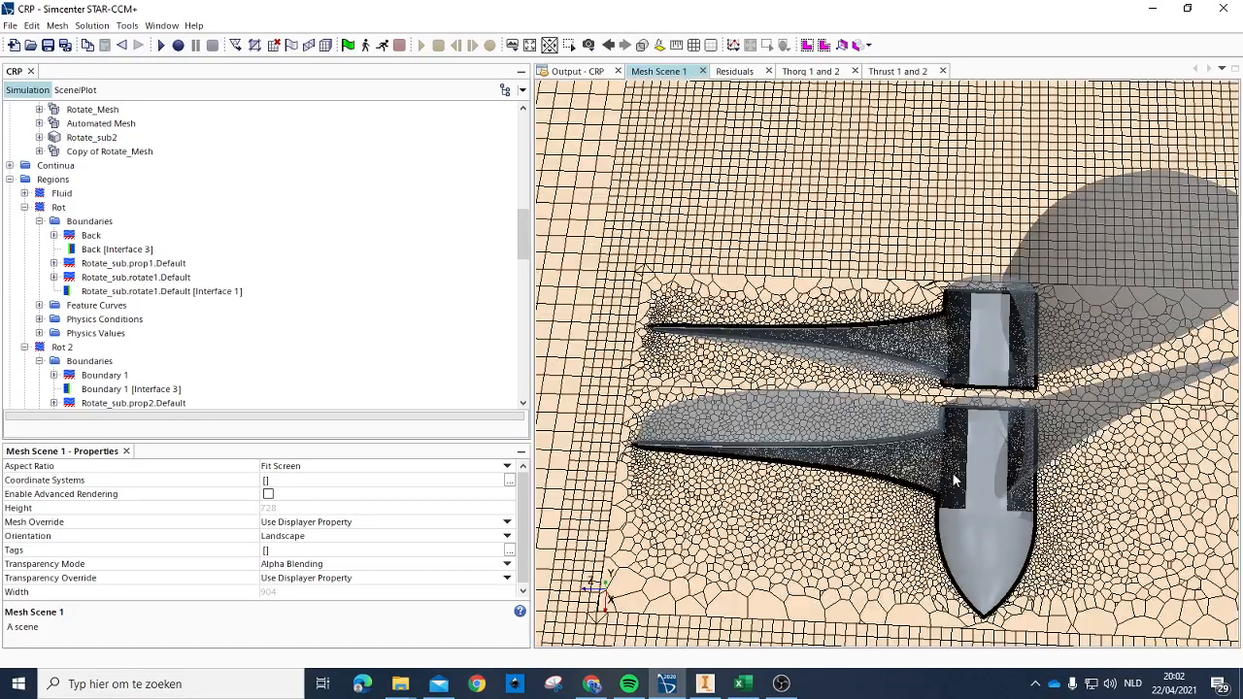
pyautogui.moveTo(957, 493); pyautogui.dragTo(953, 479)
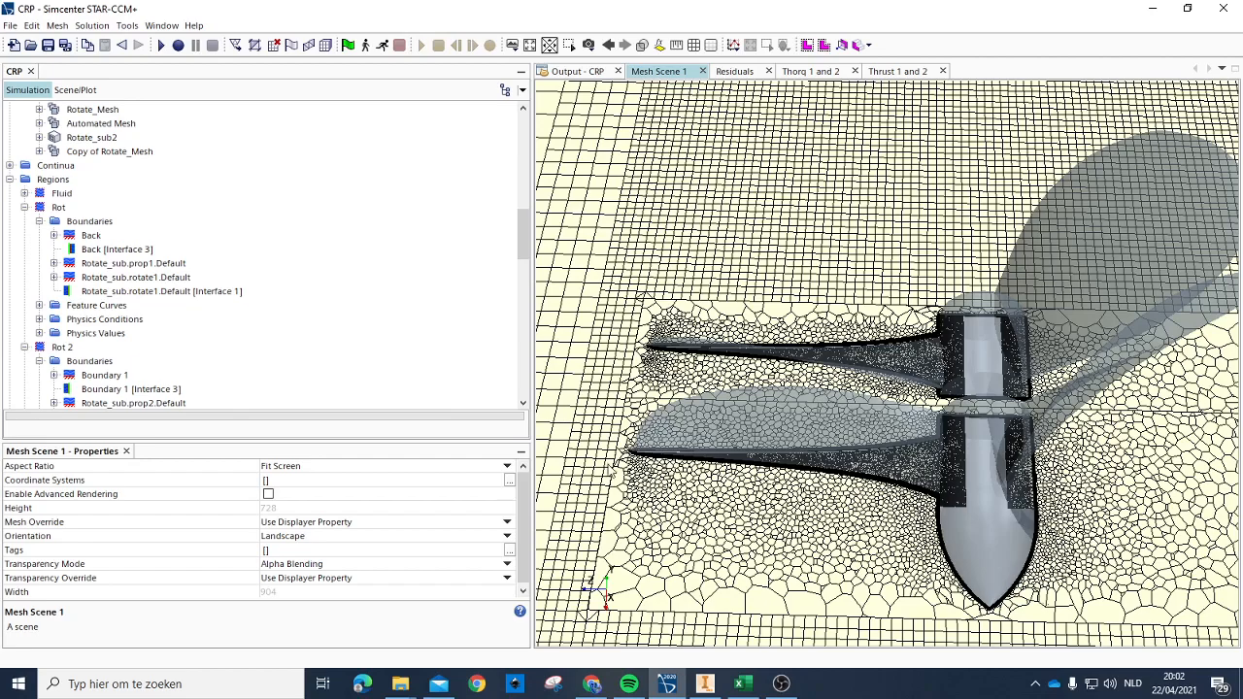
# Step: Collapse the Rot and Rot 2 regions in the simulation tree
pyautogui.scroll(6, 166, 251)
pyautogui.scroll(-3, 83, 268)
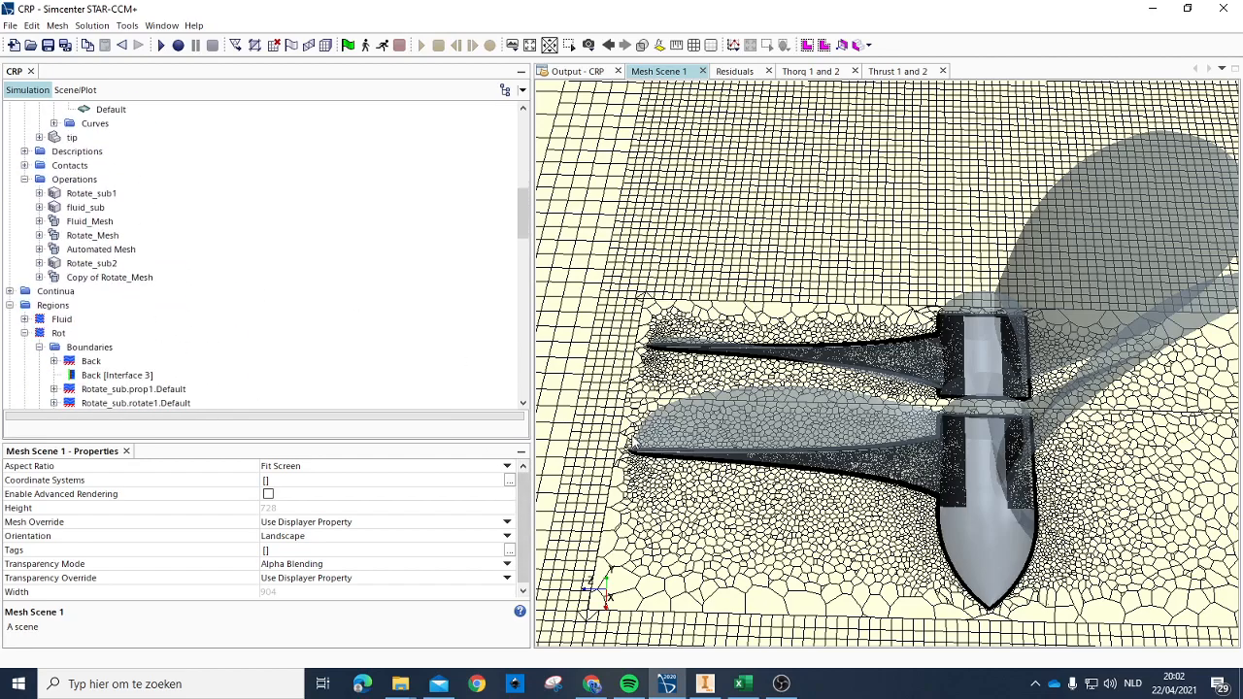
pyautogui.scroll(-4, 115, 336)
pyautogui.scroll(2, 30, 284)
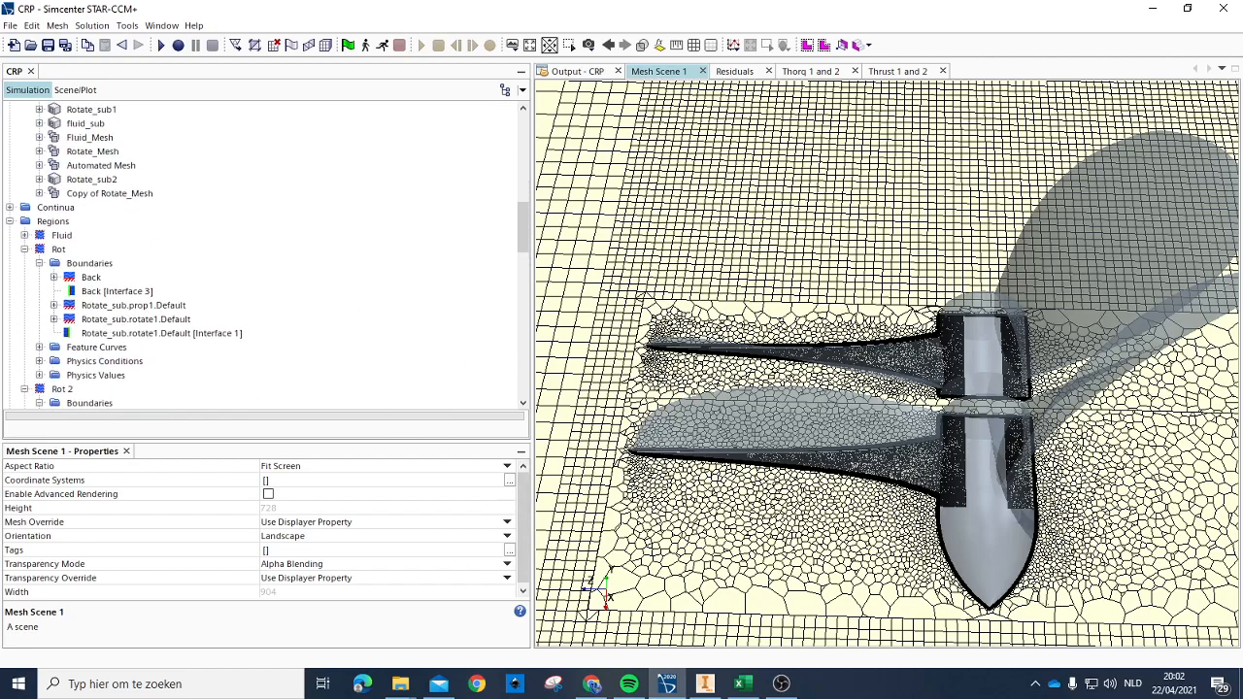
pyautogui.click(25, 250)
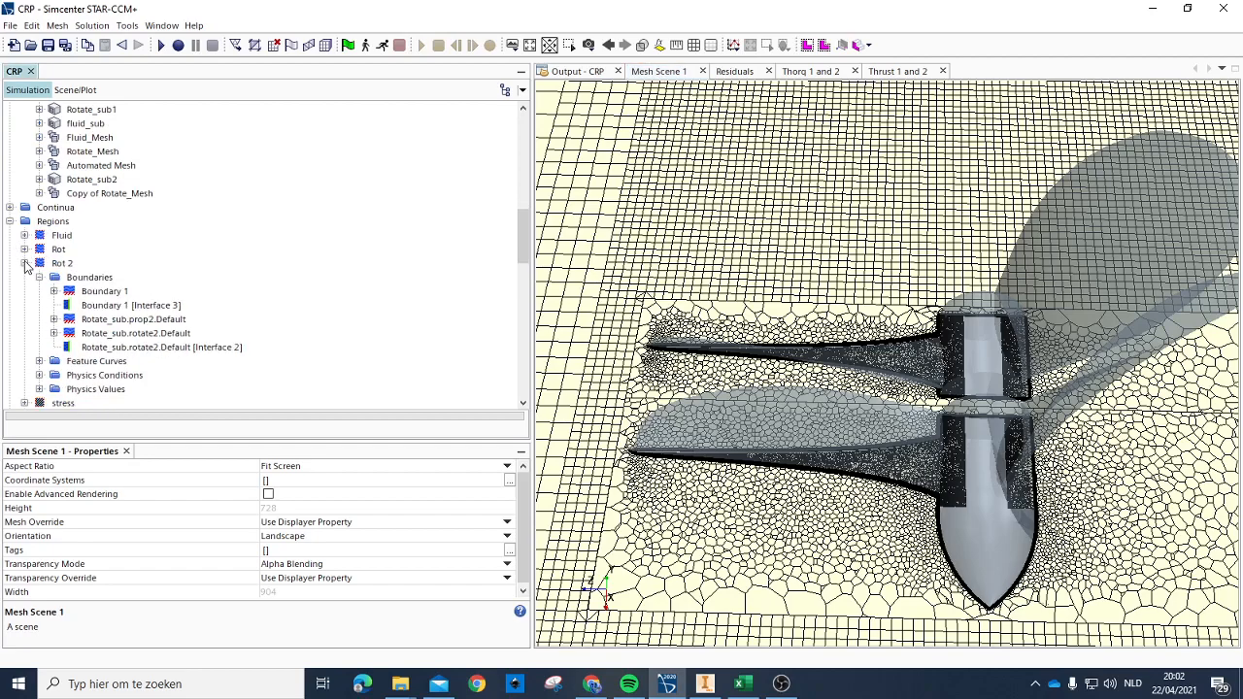
pyautogui.click(25, 264)
# Step: Collapse the stress1 part and the Parts and Operations groups under Geometry in the simulation tree
pyautogui.scroll(8, 84, 293)
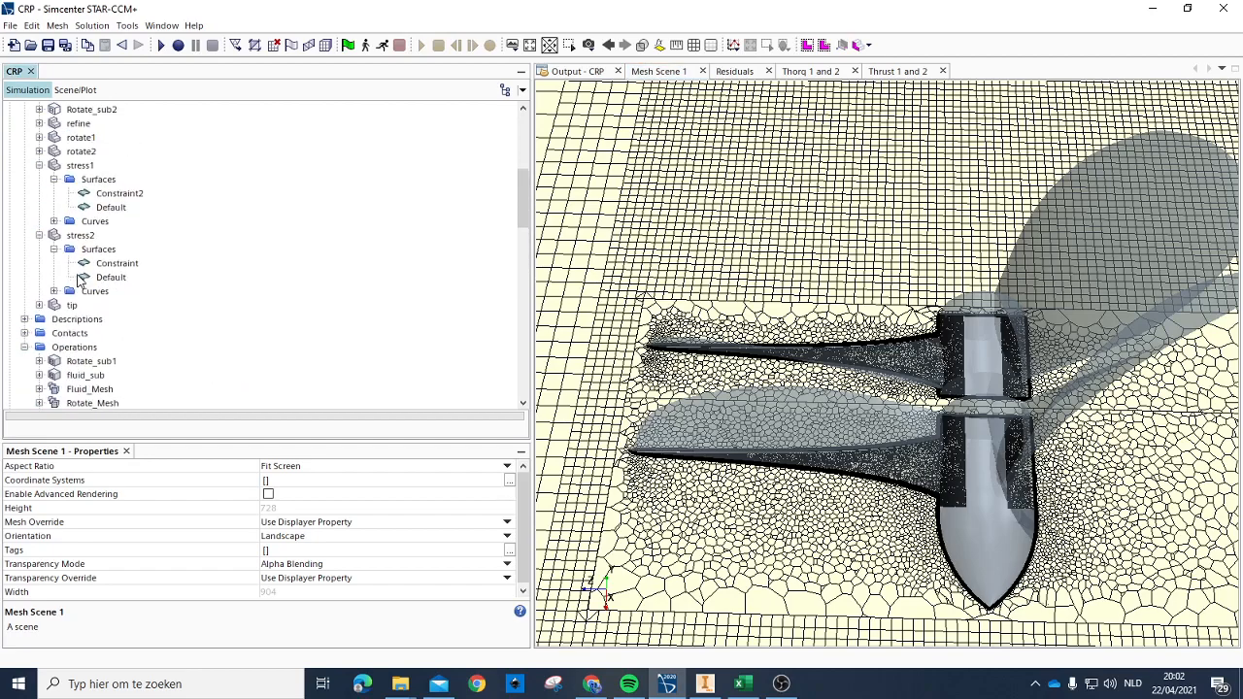
pyautogui.click(40, 250)
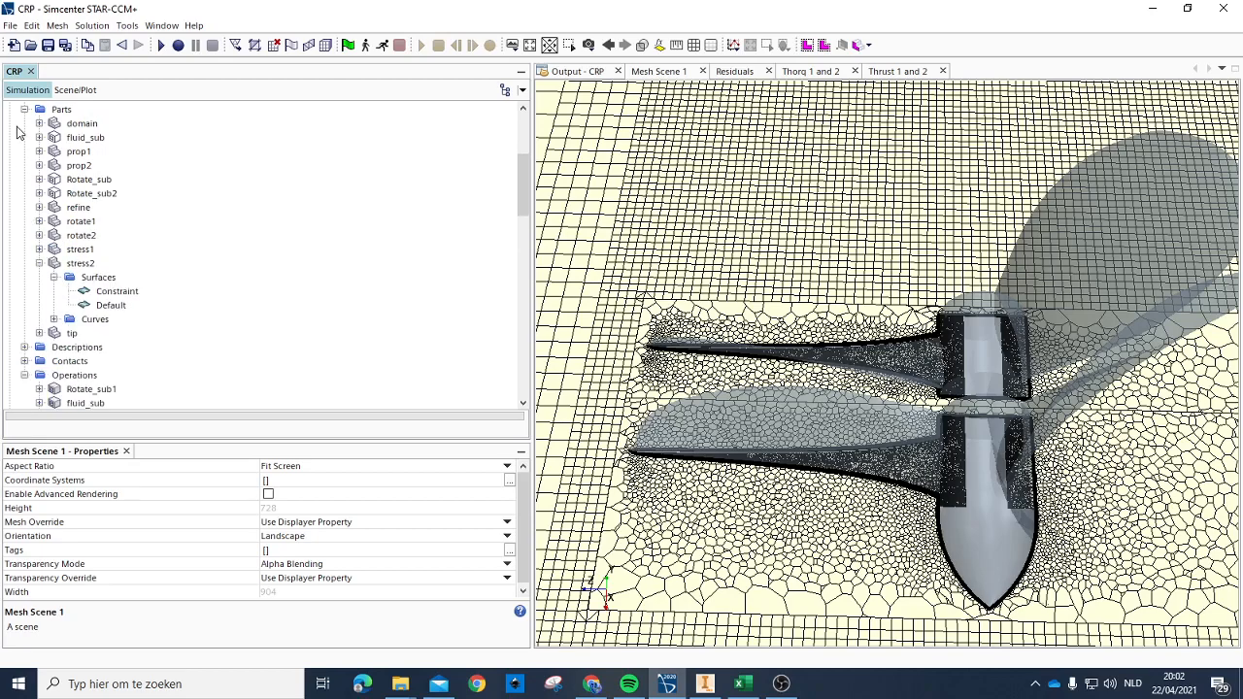
pyautogui.click(24, 108)
pyautogui.scroll(5, 70, 277)
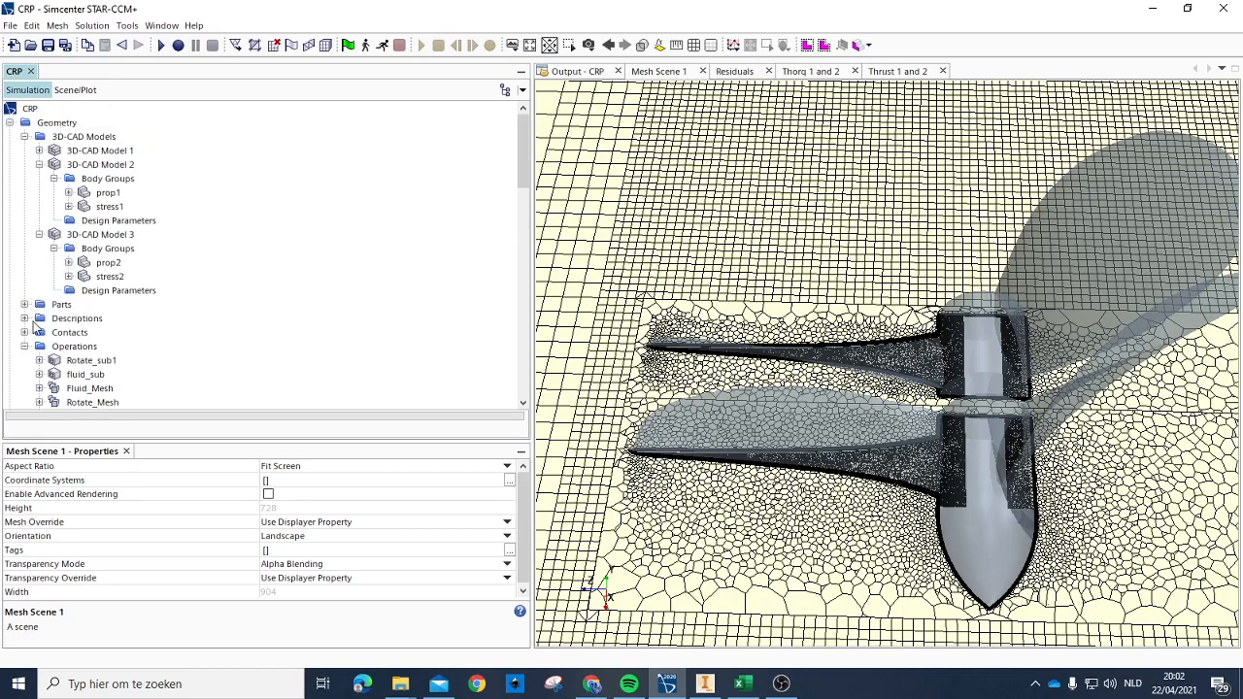
pyautogui.click(25, 347)
# Step: Make the Physics 2 continuum active and deactivate the Physics 1 continuum
pyautogui.scroll(-3, 35, 352)
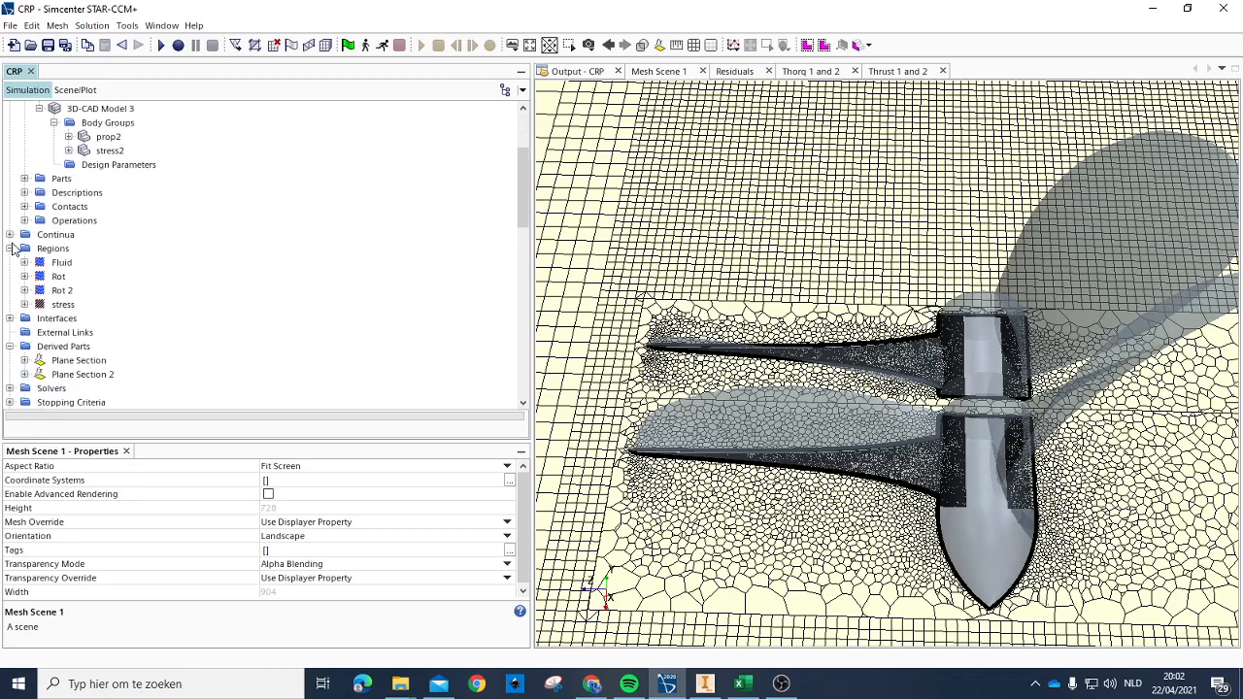
pyautogui.click(9, 235)
pyautogui.click(55, 279)
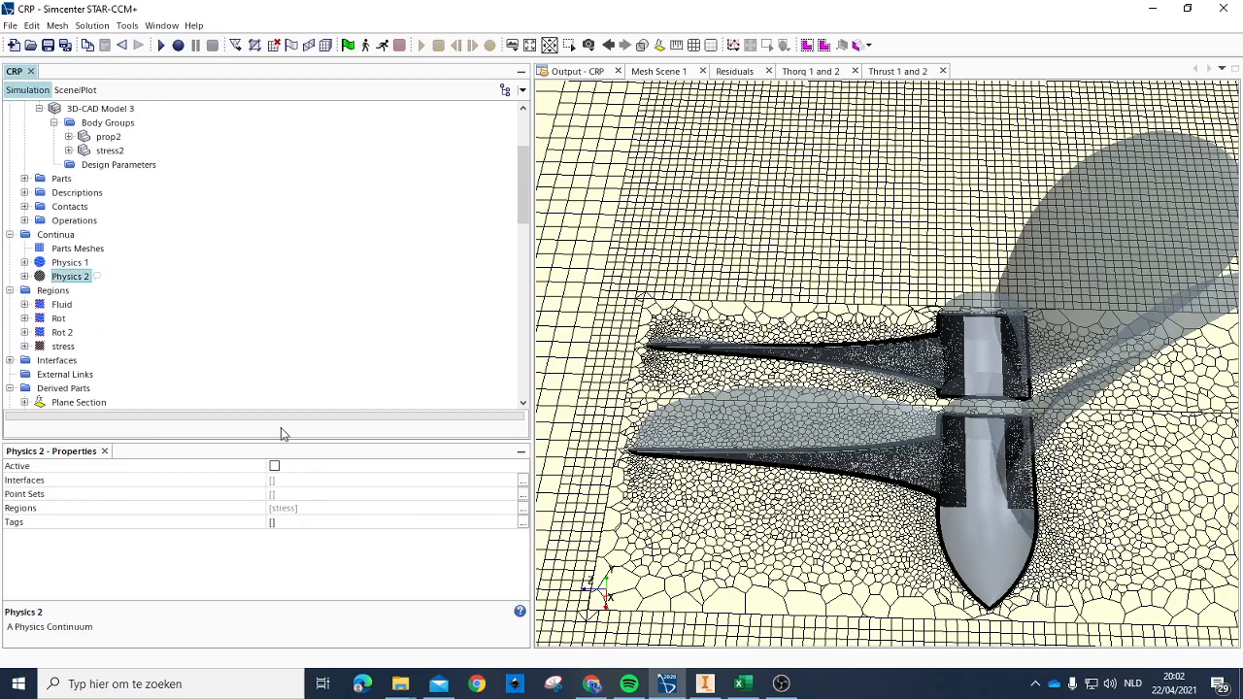
pyautogui.click(275, 467)
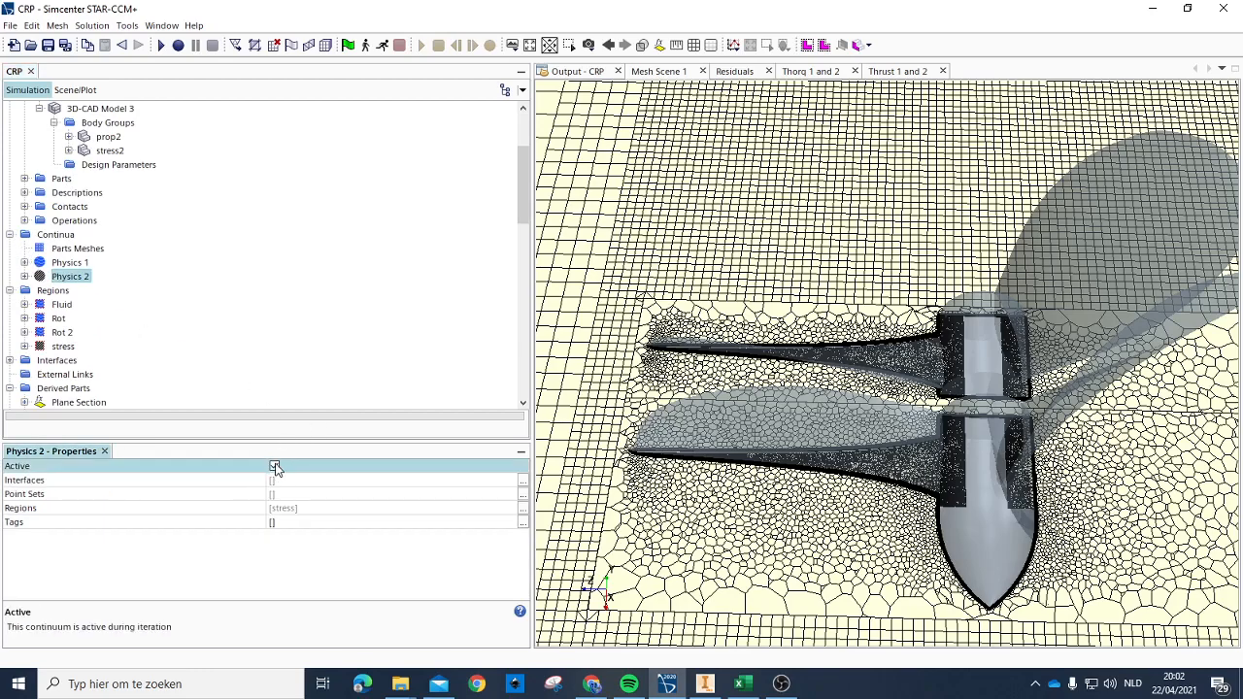
pyautogui.click(58, 263)
pyautogui.click(275, 467)
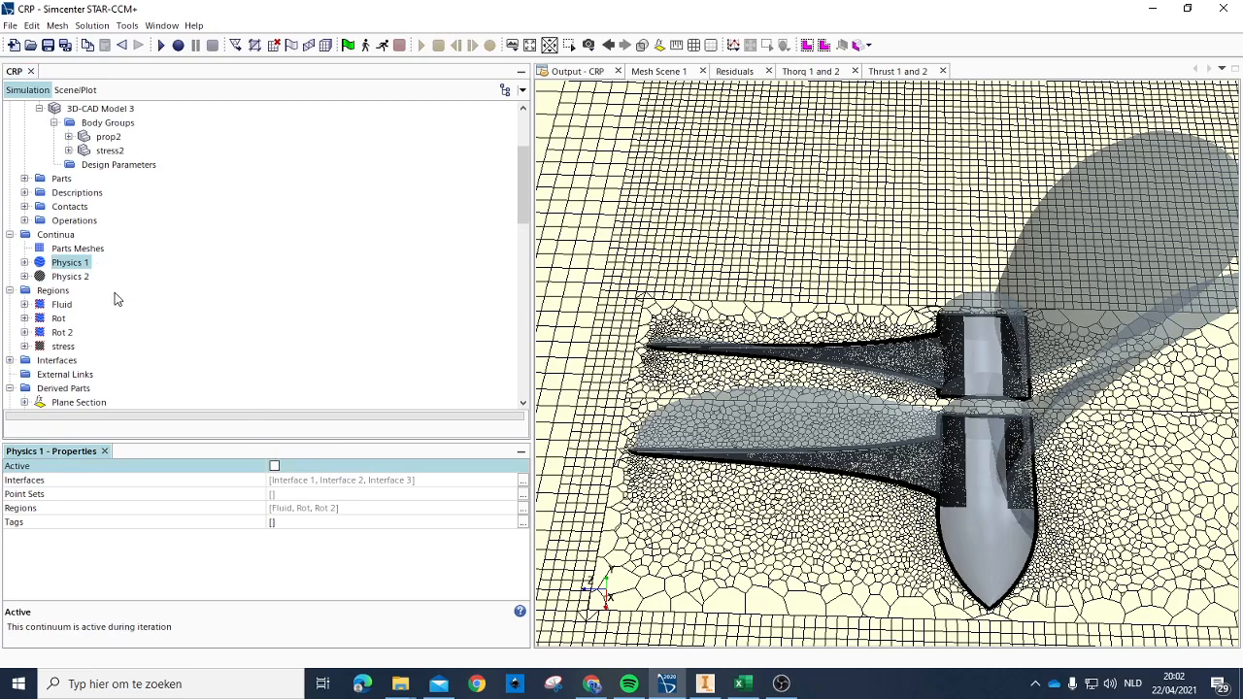
# Step: Look at the contents of the Physics 2 continuum in the simulation tree
pyautogui.scroll(-5, 11, 165)
pyautogui.scroll(2, 12, 165)
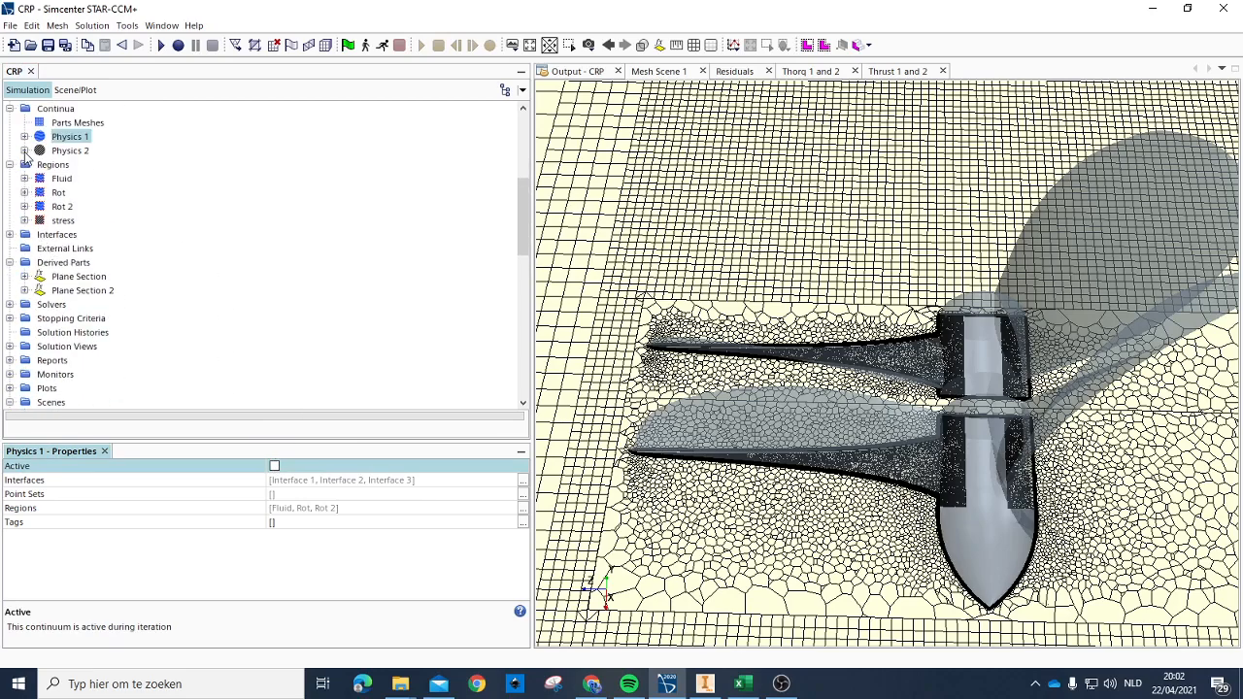
pyautogui.click(25, 150)
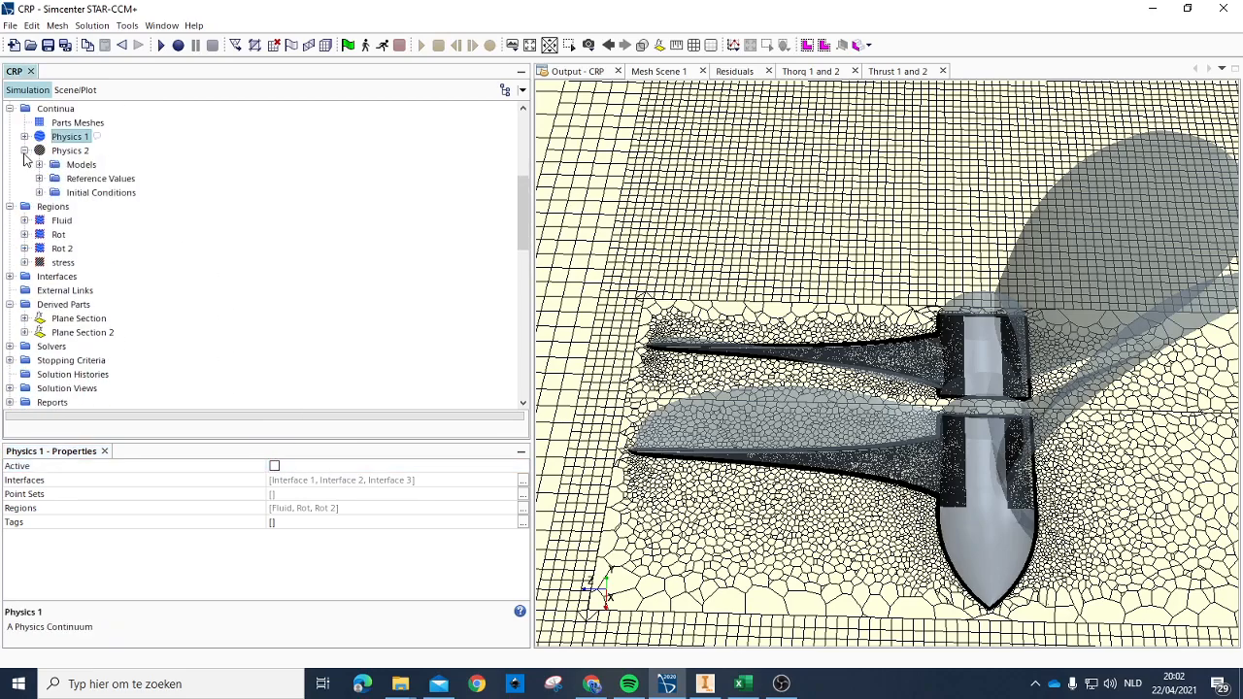
pyautogui.click(24, 150)
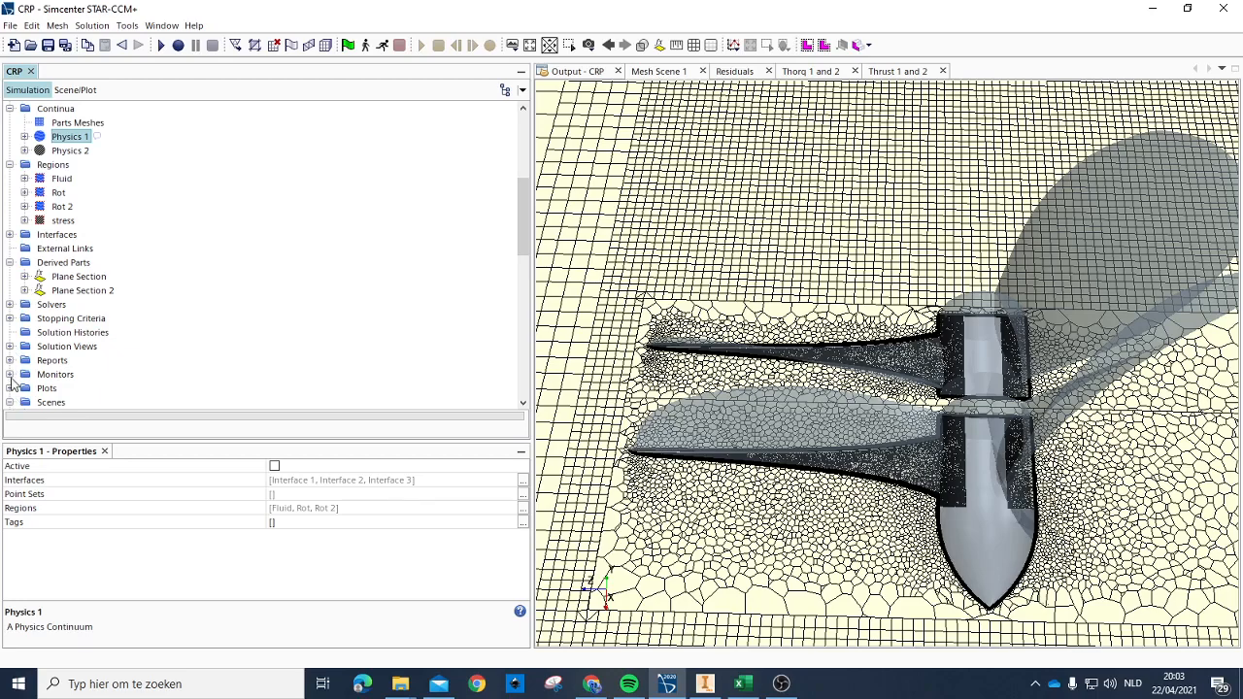
# Step: Enable Freeze Time for the Implicit Unsteady solver and freeze the Rigid Body Motion solver
pyautogui.click(9, 304)
pyautogui.scroll(-3, 83, 235)
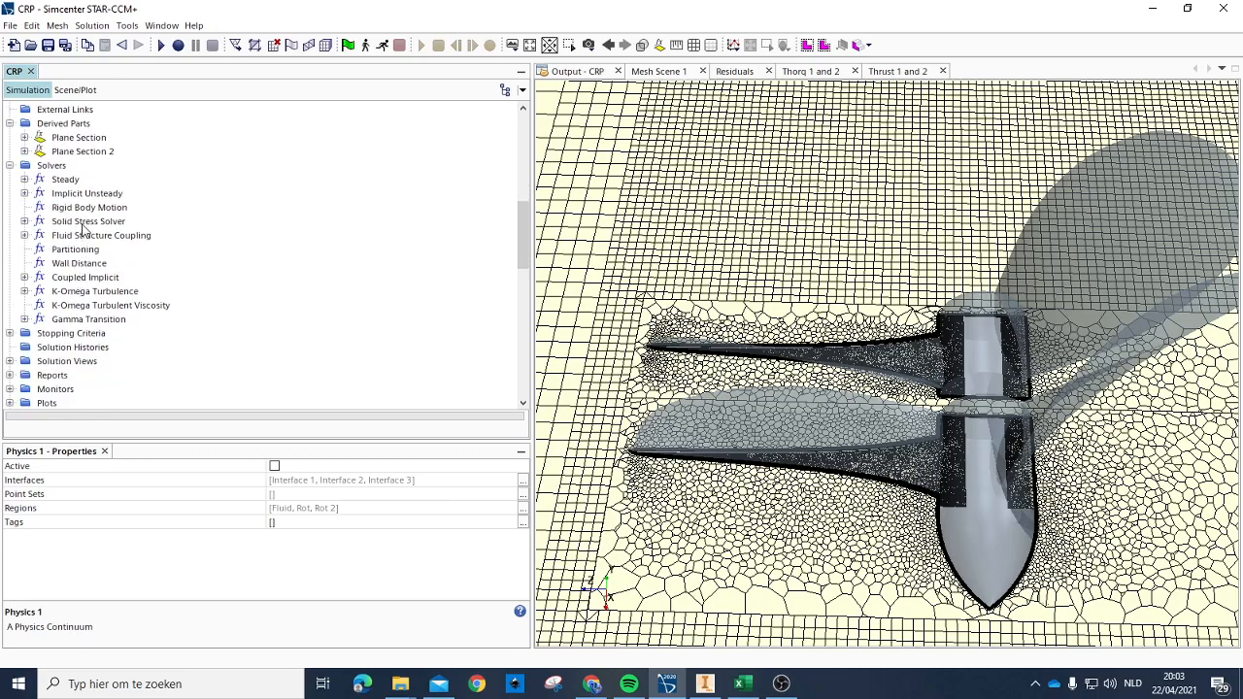
pyautogui.click(65, 183)
pyautogui.click(97, 194)
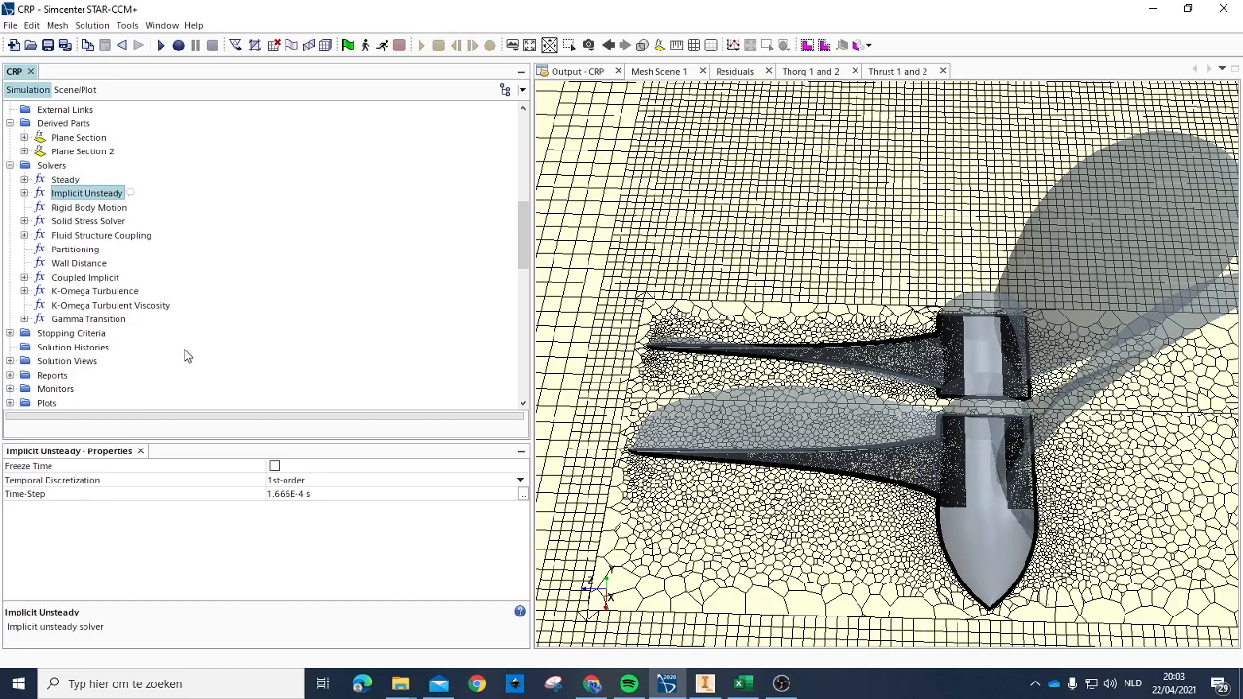
pyautogui.click(276, 467)
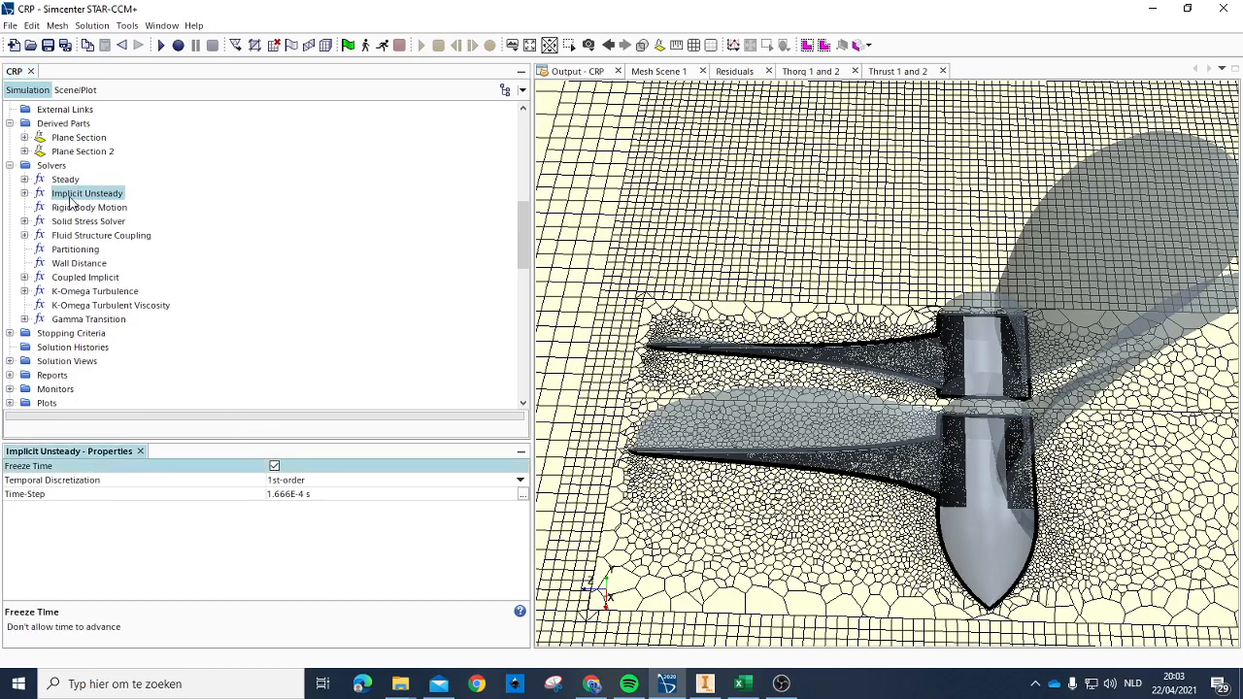
pyautogui.click(95, 209)
pyautogui.click(274, 467)
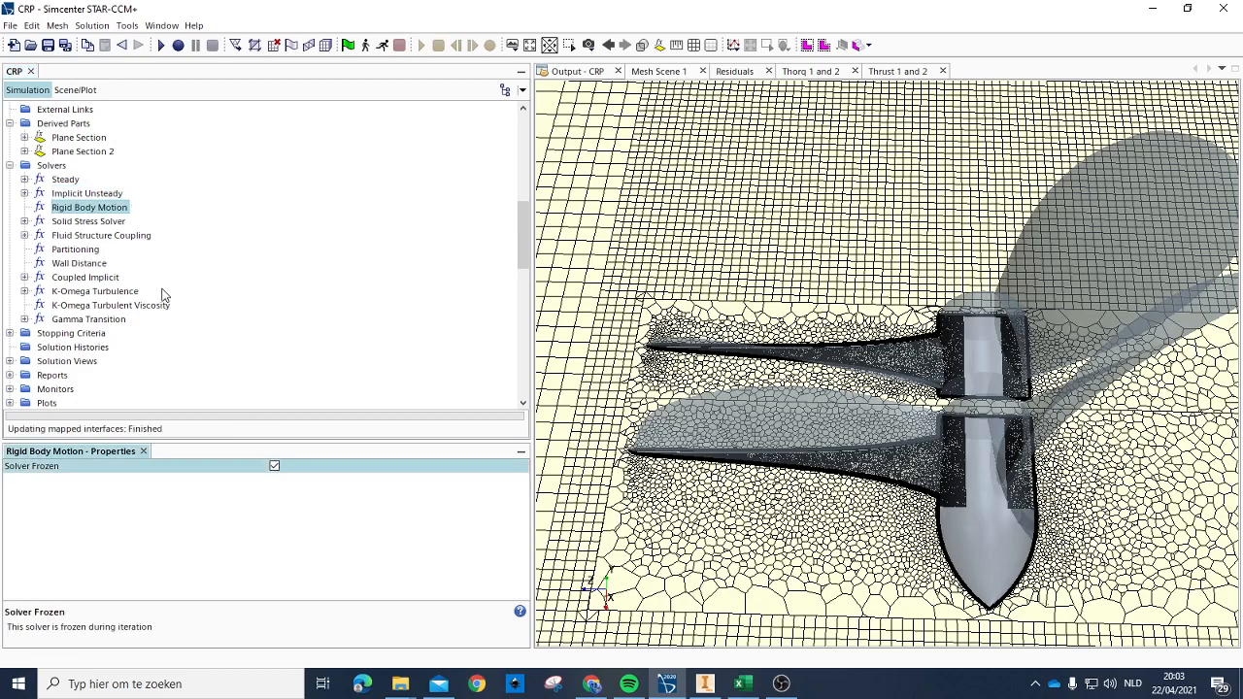
# Step: Unfreeze the Solid Stress Solver and the Fluid Structure Coupling solver
pyautogui.click(83, 222)
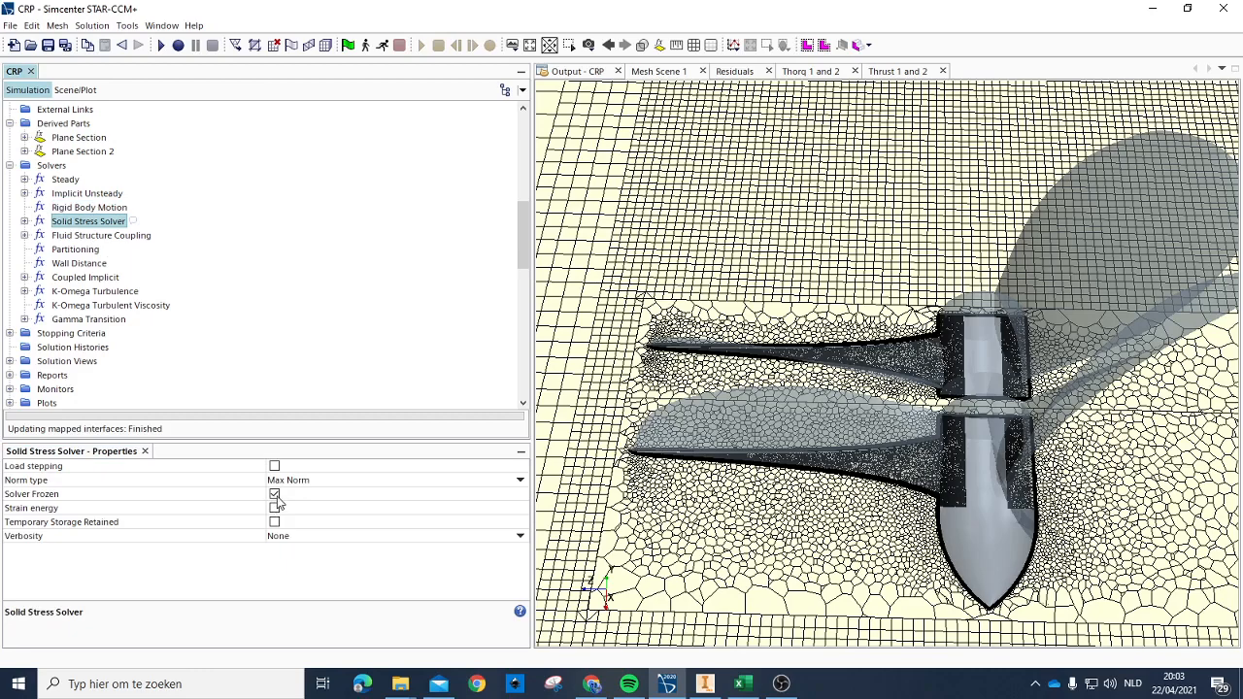
pyautogui.click(275, 495)
pyautogui.click(191, 284)
pyautogui.click(124, 238)
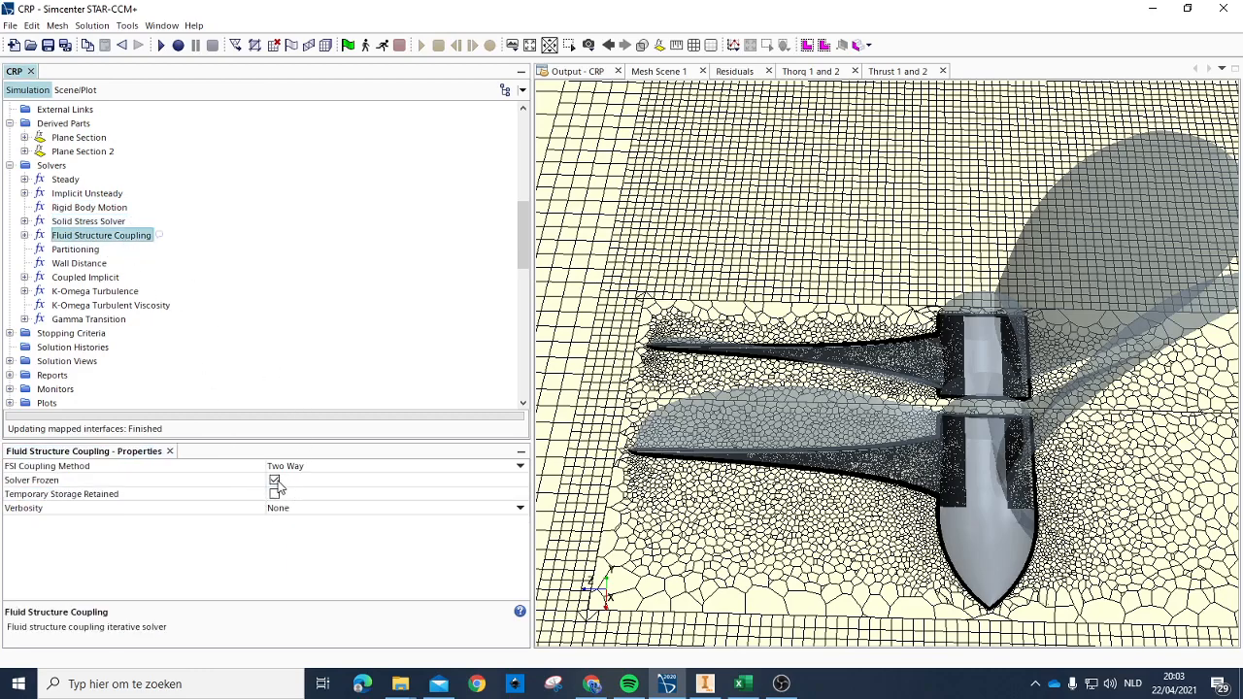
pyautogui.click(275, 481)
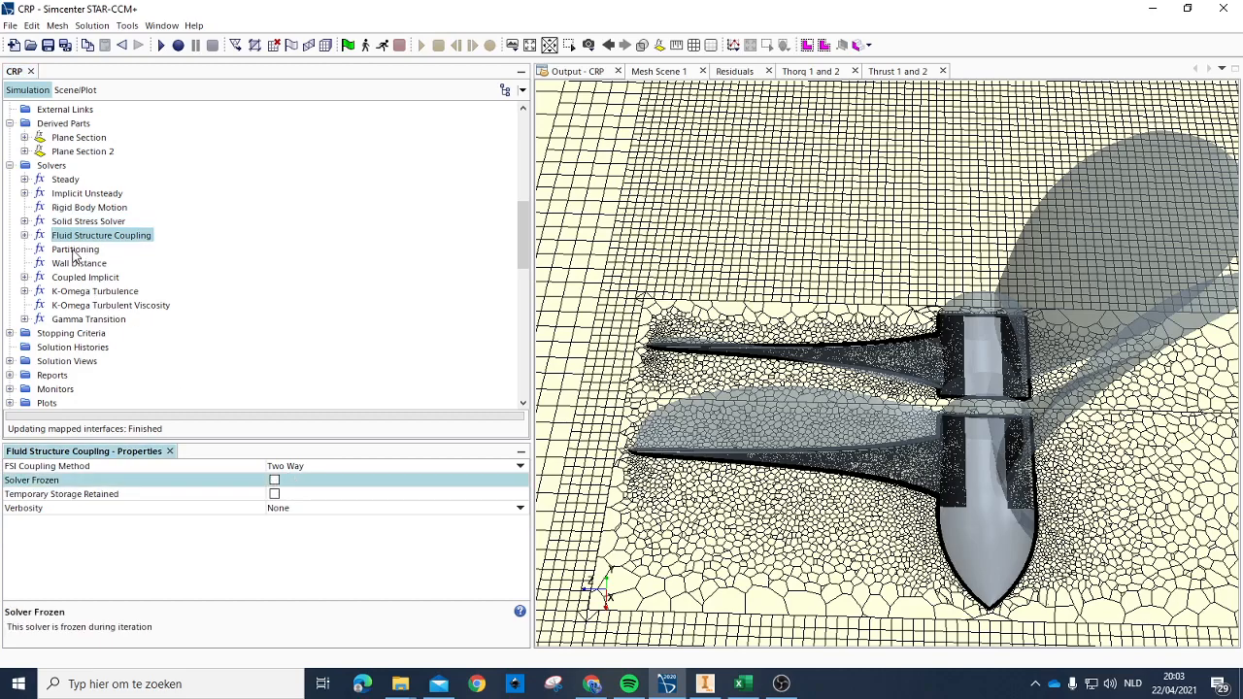
# Step: Freeze the Partitioning and Wall Distance solvers
pyautogui.click(76, 251)
pyautogui.click(275, 481)
pyautogui.click(80, 263)
pyautogui.click(275, 480)
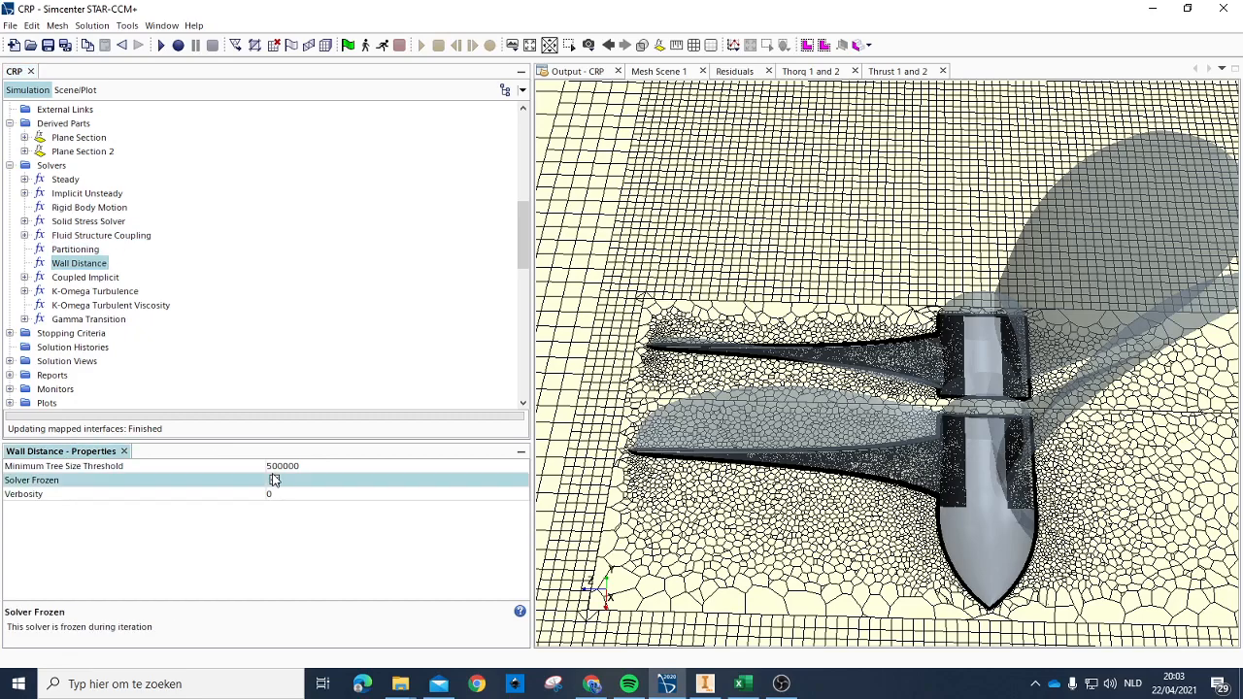
# Step: Enable Freeze Flow for the Coupled Implicit solver and freeze the K-Omega Turbulence, K-Omega Turbulent Viscosity and Gamma Transition solvers
pyautogui.click(86, 278)
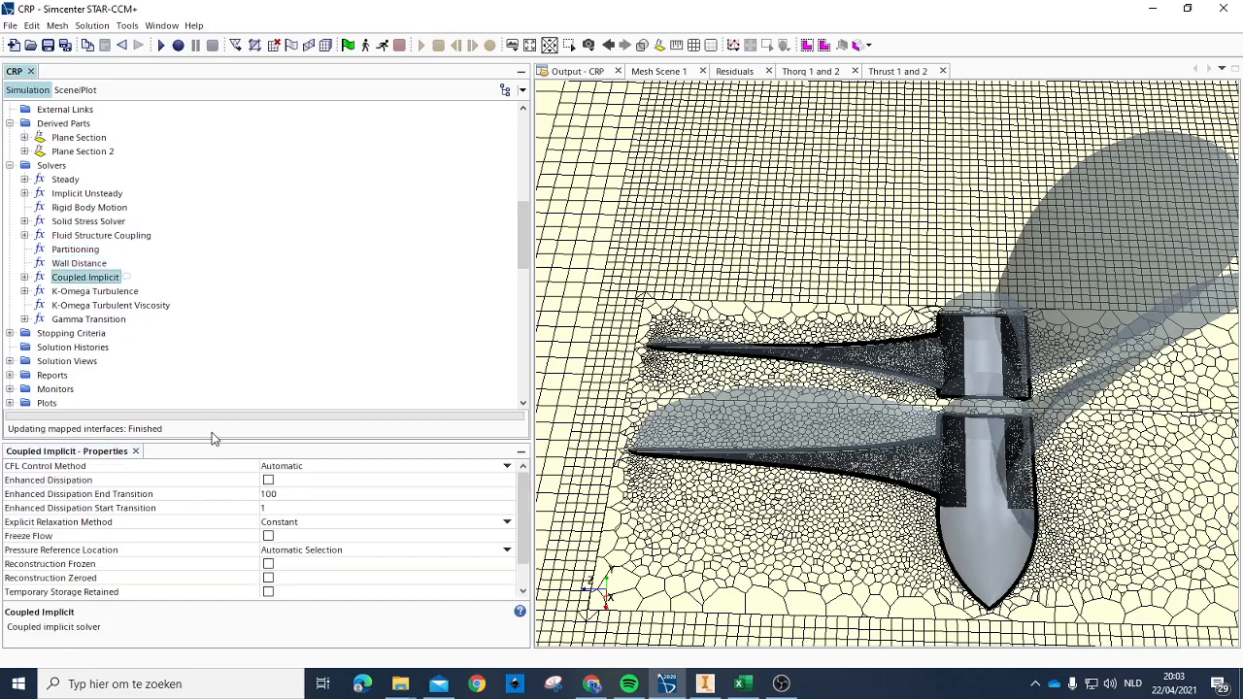
pyautogui.click(269, 537)
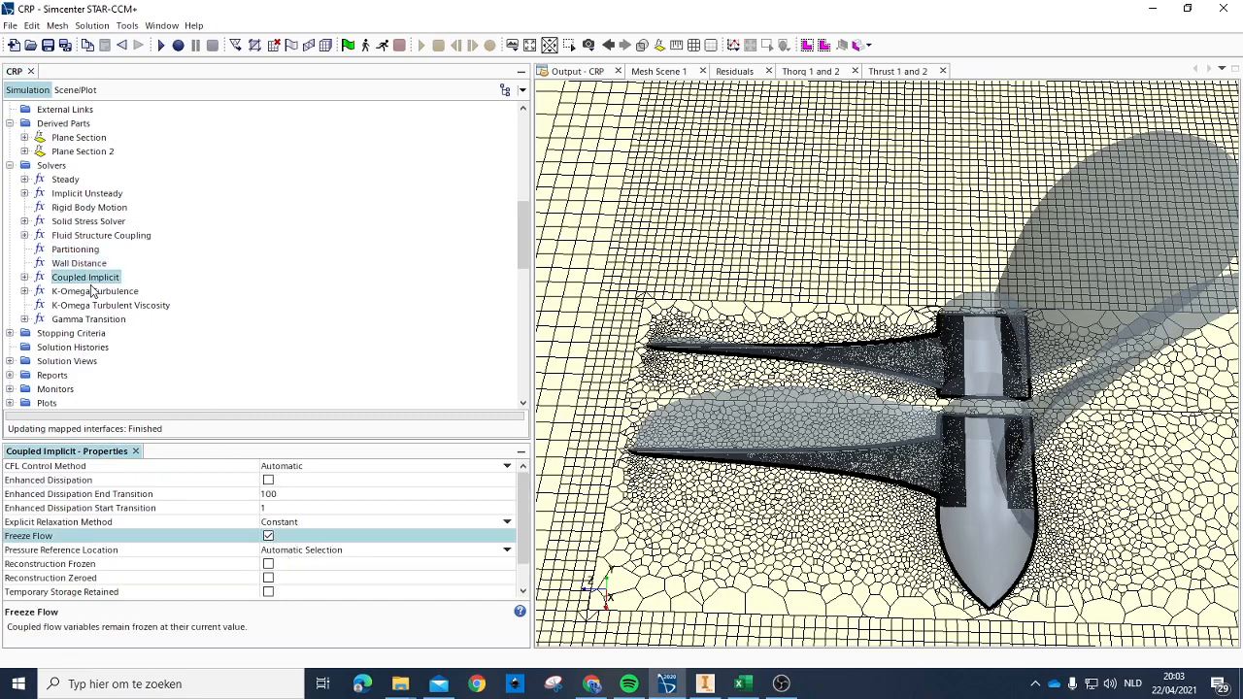
pyautogui.click(92, 291)
pyautogui.click(275, 511)
pyautogui.click(139, 307)
pyautogui.click(274, 486)
pyautogui.click(68, 320)
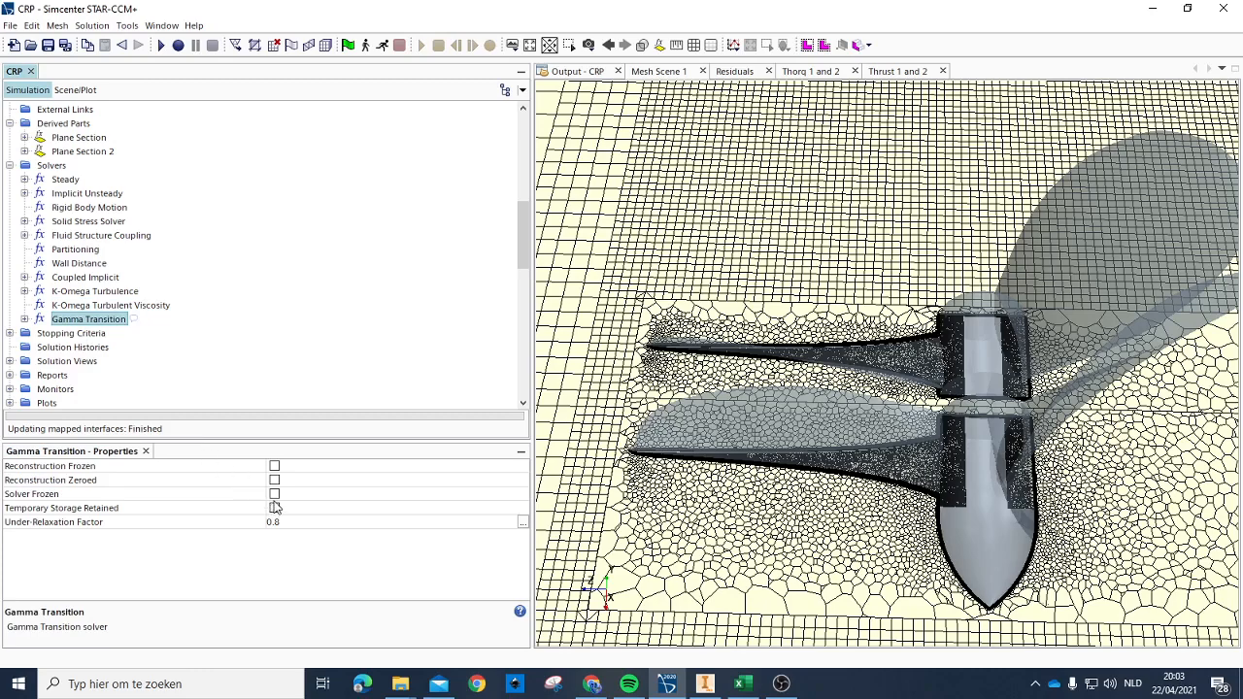
pyautogui.click(273, 496)
# Step: Check the active state of the Physics 2 and Physics 1 continua and run the simulation
pyautogui.scroll(3, 151, 307)
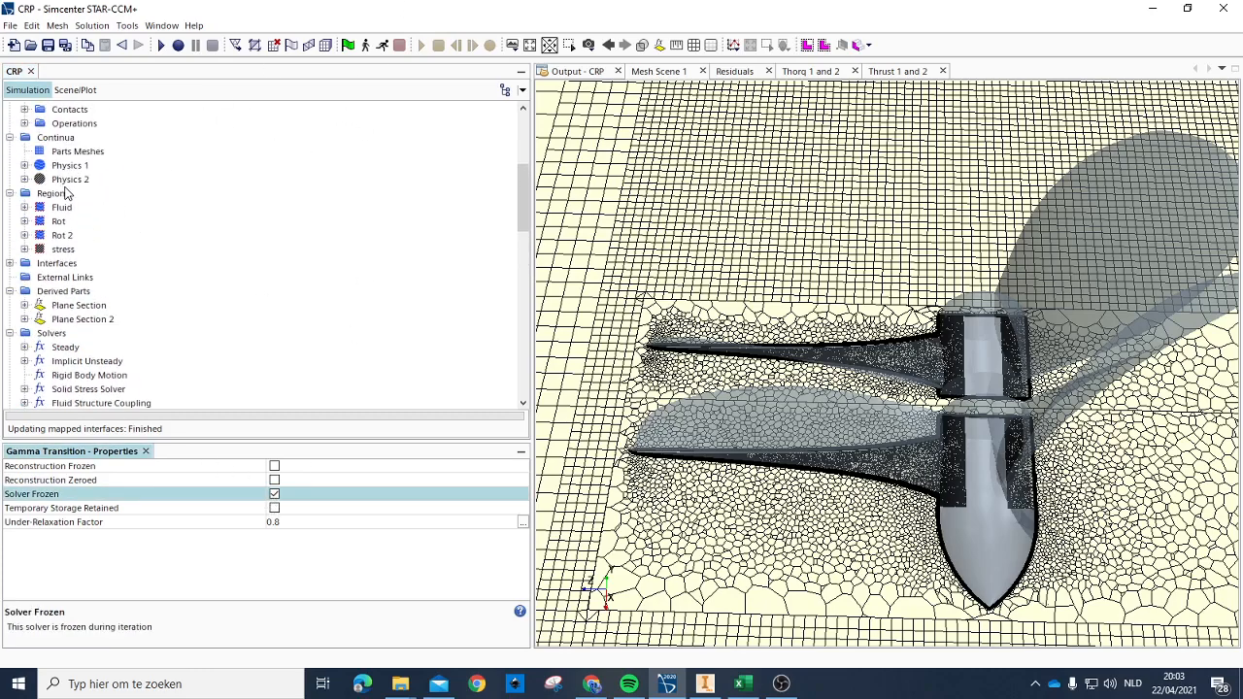
pyautogui.click(72, 181)
pyautogui.click(66, 166)
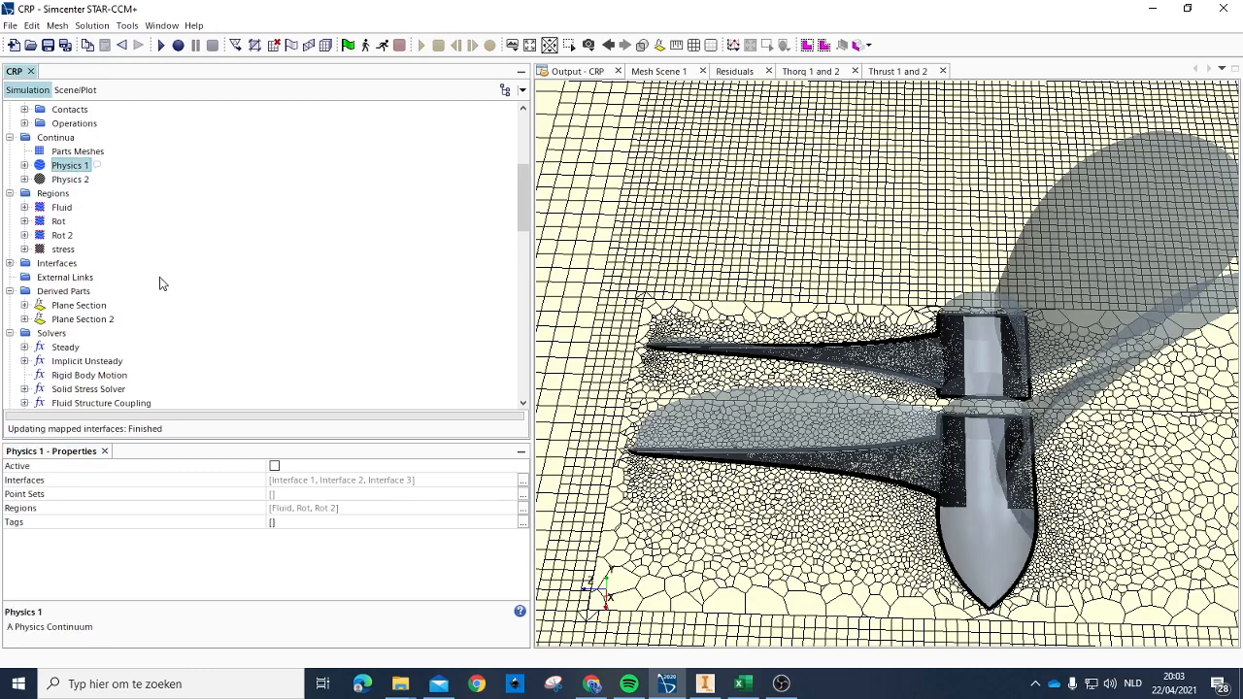
pyautogui.click(382, 47)
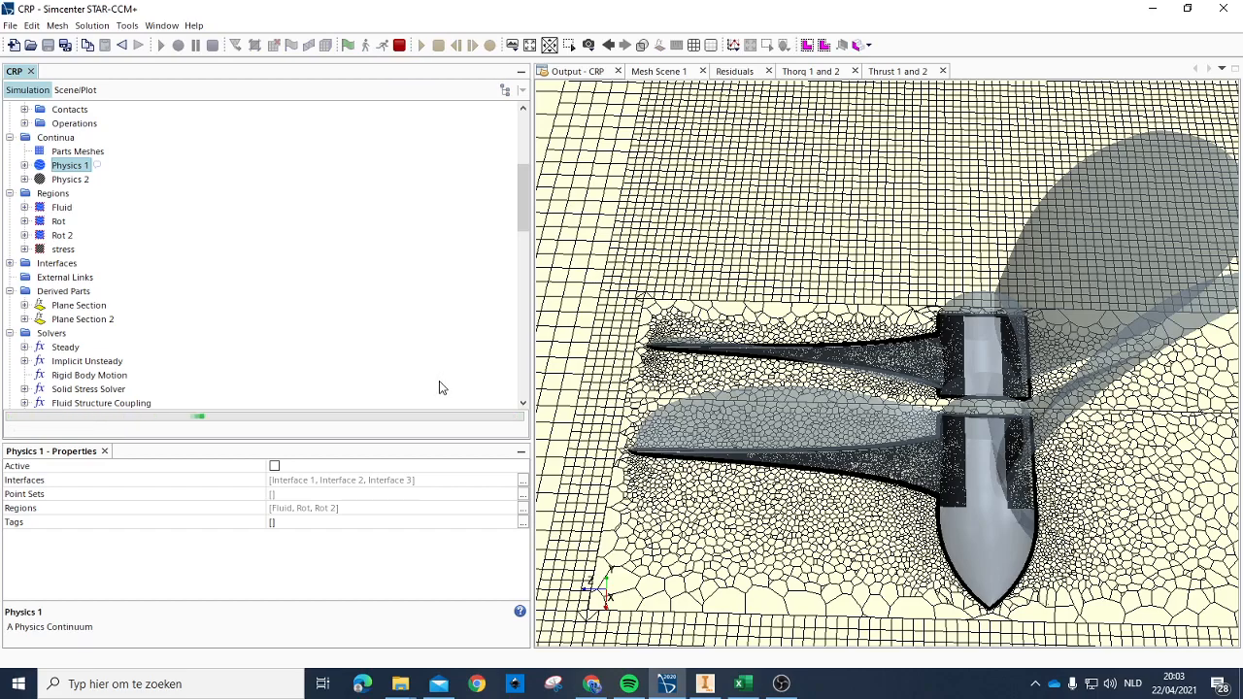
# Step: Show the Residuals plot and the Thorq 1 and 2 plot and move each legend clear of the final results
pyautogui.click(734, 71)
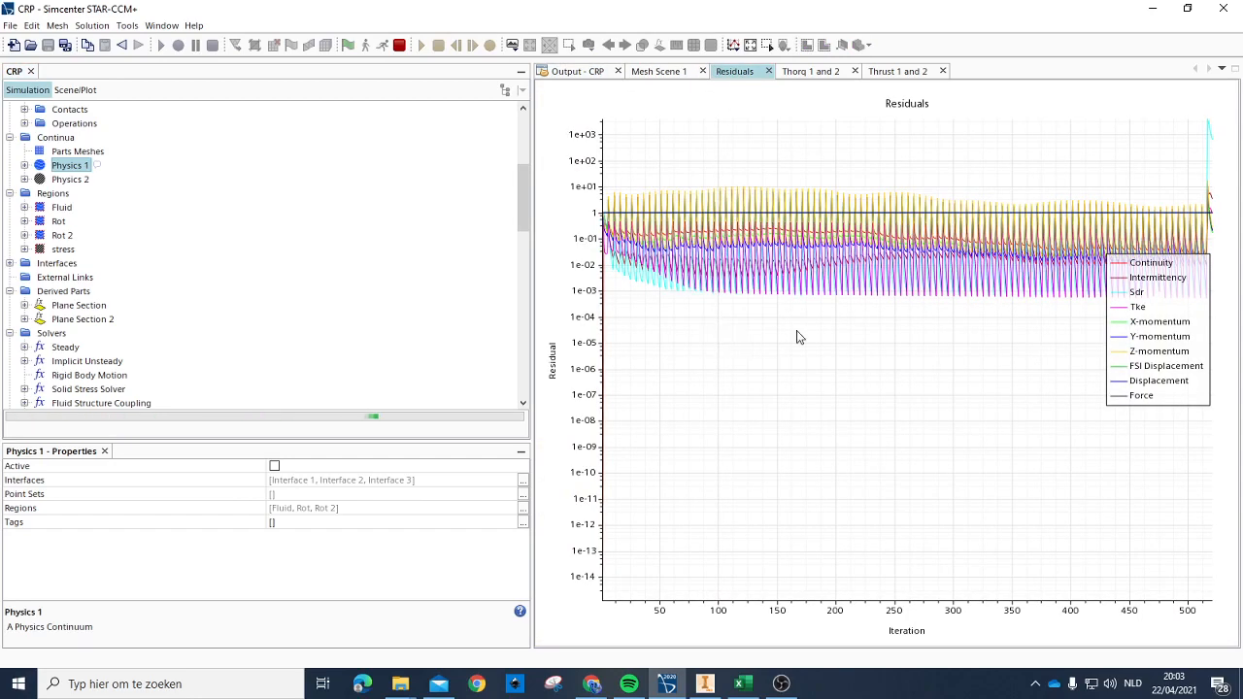
pyautogui.moveTo(1124, 312); pyautogui.dragTo(660, 400)
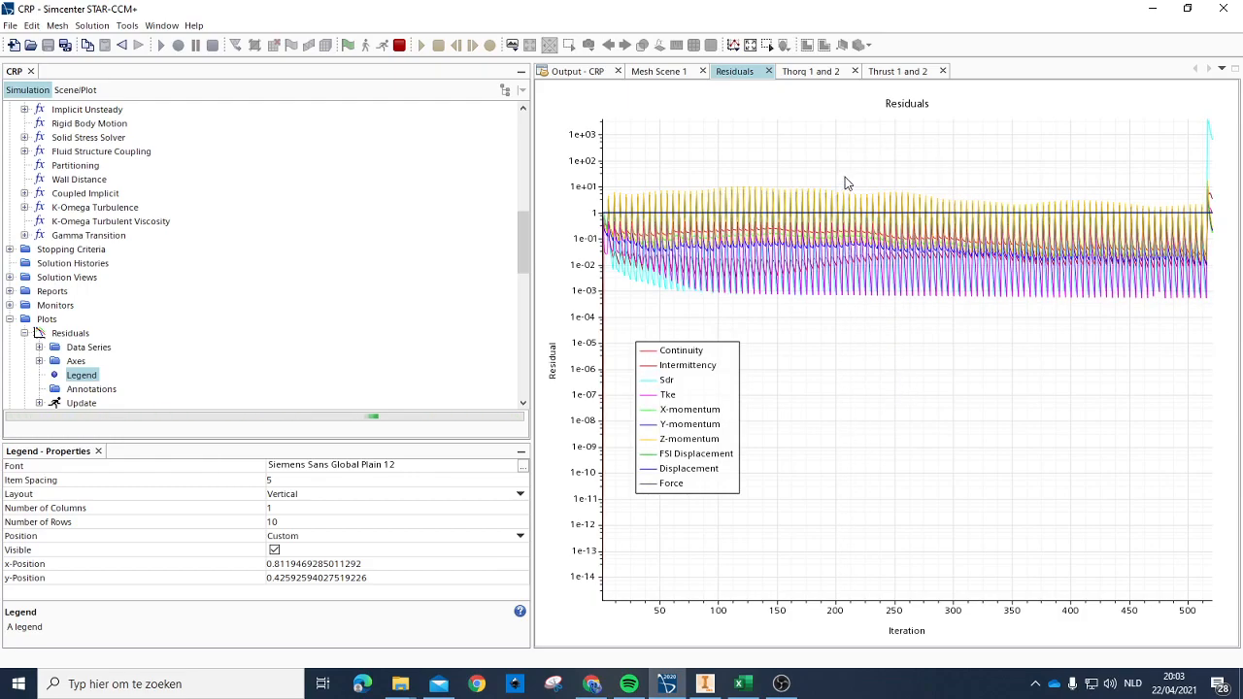
pyautogui.click(812, 71)
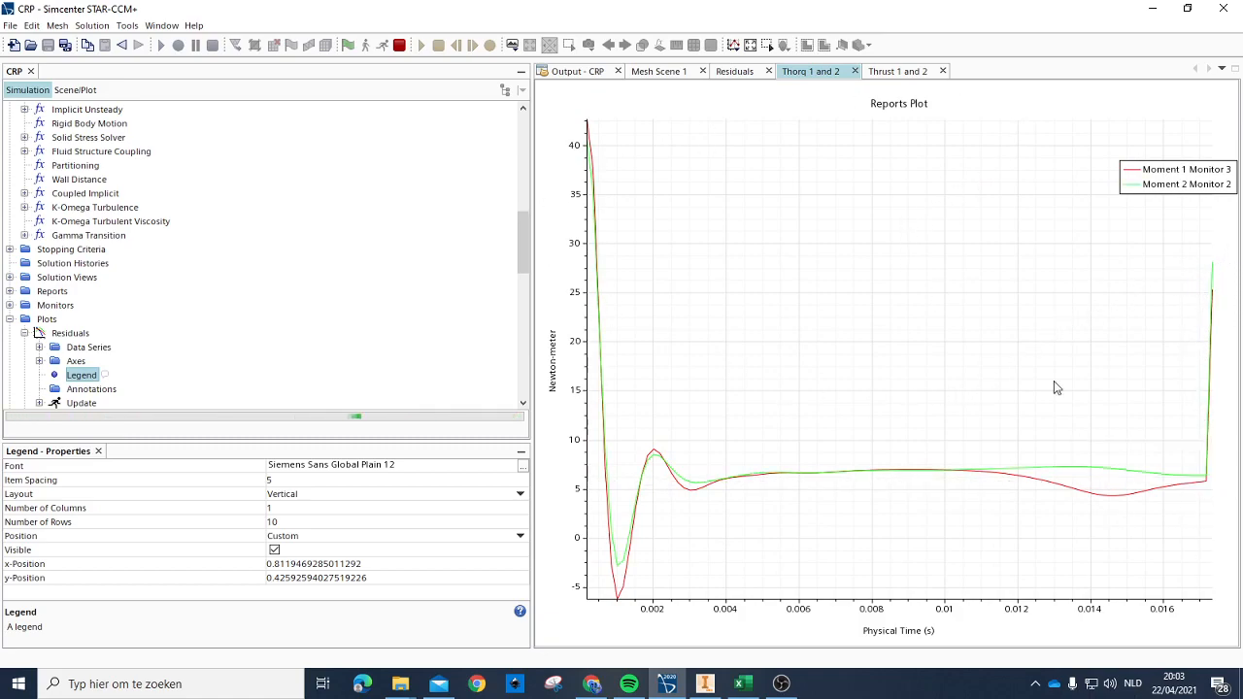
pyautogui.click(9, 319)
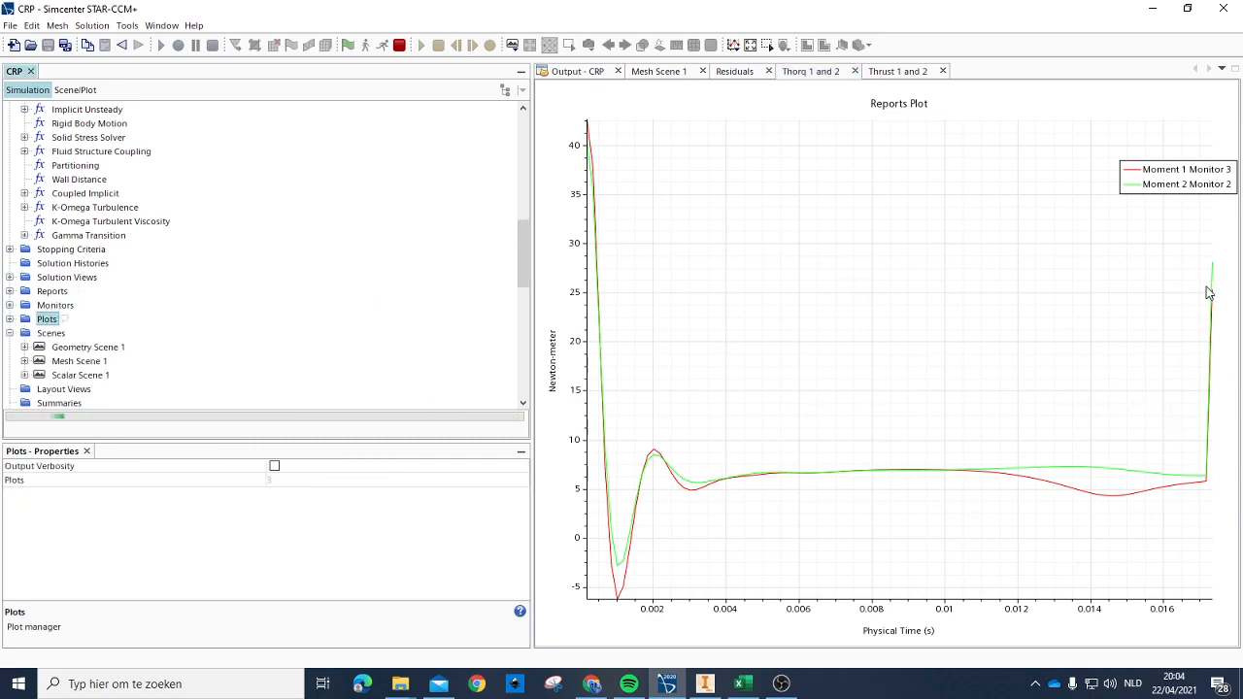
pyautogui.moveTo(1175, 173); pyautogui.dragTo(1042, 172)
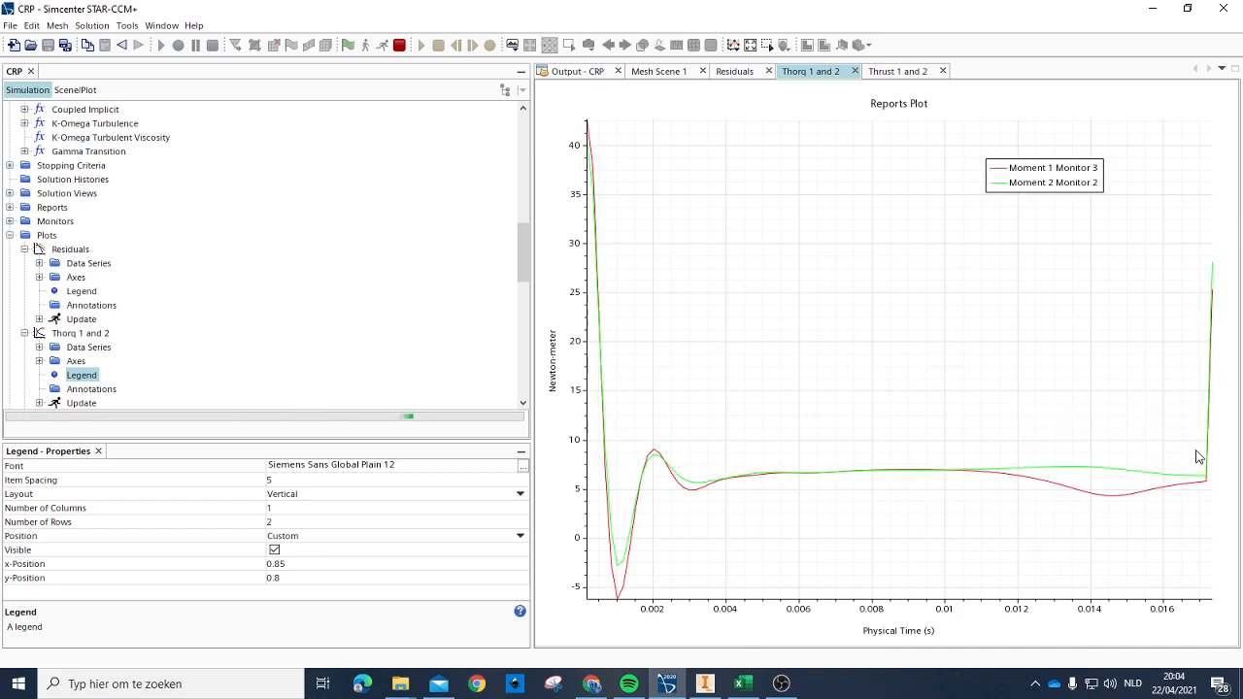
# Step: Close the Thorq 1 and 2 and Thrust 1 and 2 plots and collapse the expanded plot entries in the simulation tree
pyautogui.click(855, 72)
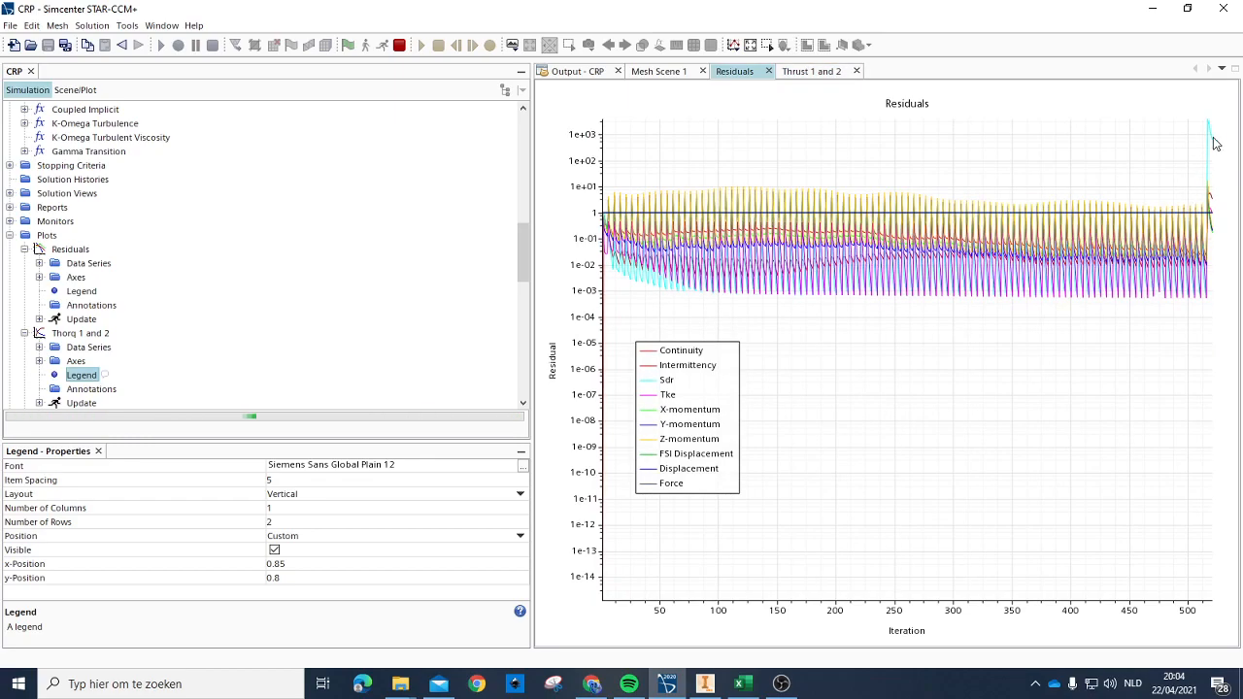
pyautogui.click(821, 71)
pyautogui.click(856, 72)
pyautogui.click(24, 334)
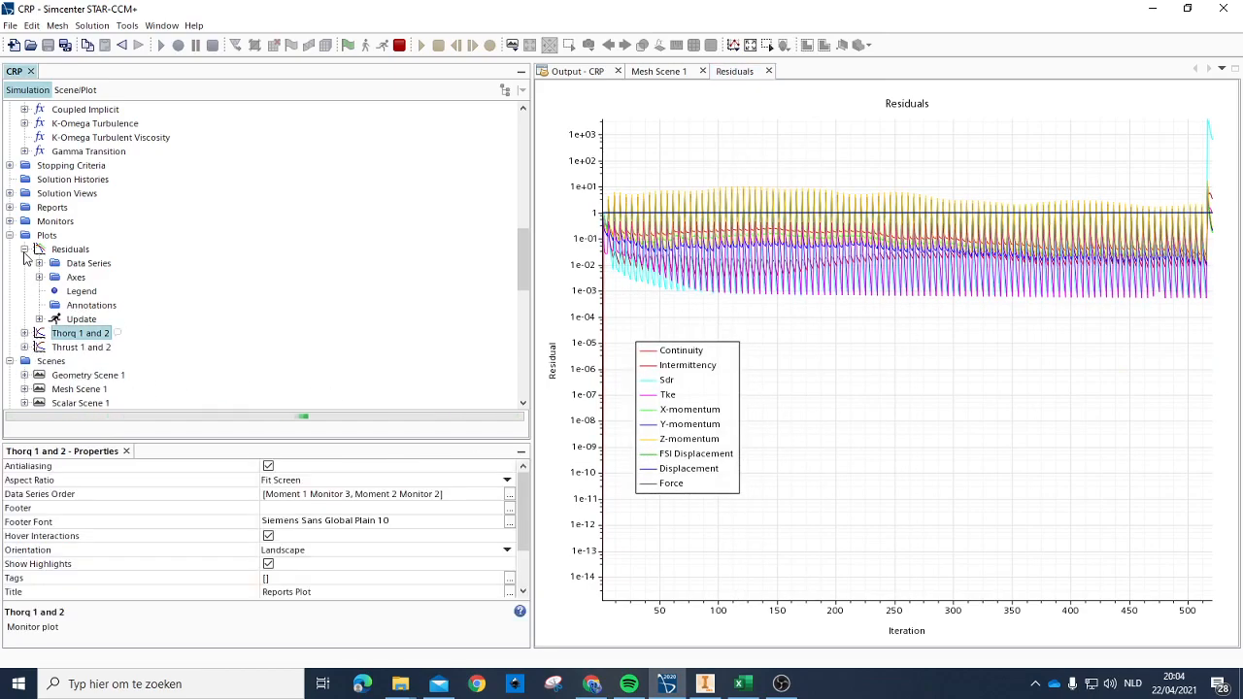
pyautogui.click(25, 250)
pyautogui.moveTo(665, 412); pyautogui.dragTo(683, 352)
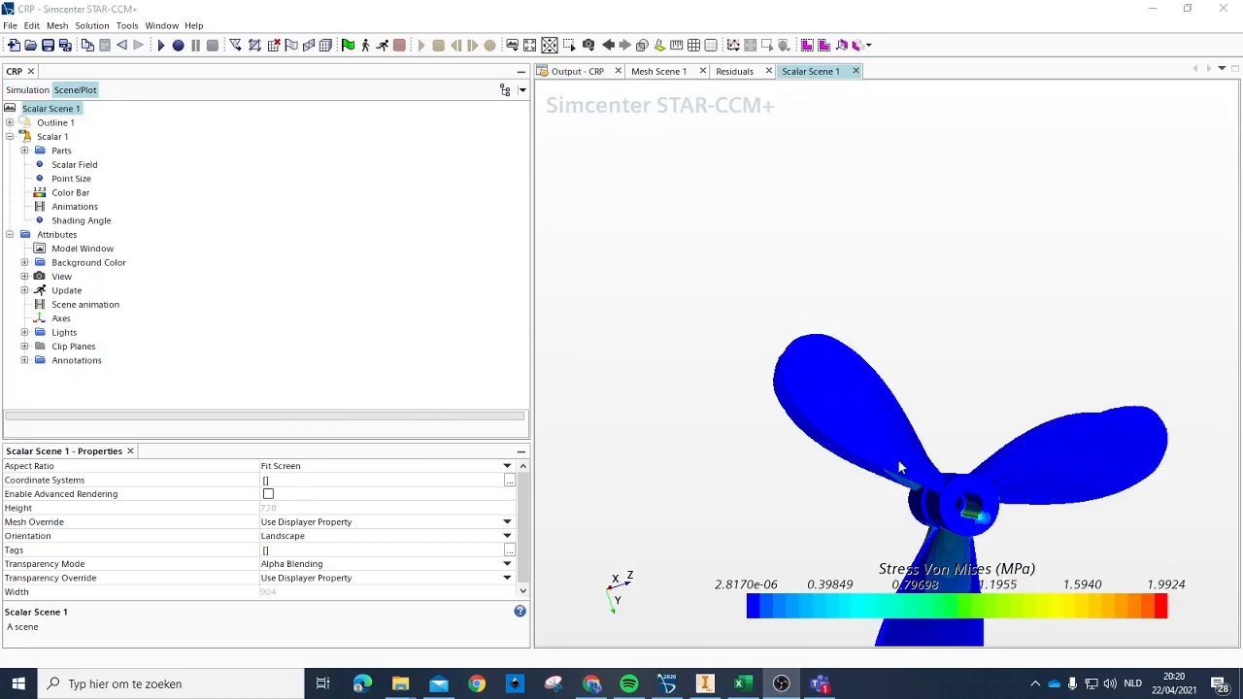
# Step: Examine the Von Mises stress around the hub bore and keyway of the propeller in Scalar Scene 1
pyautogui.scroll(-3, 983, 457)
pyautogui.moveTo(986, 504); pyautogui.dragTo(944, 469)
pyautogui.scroll(6, 976, 450)
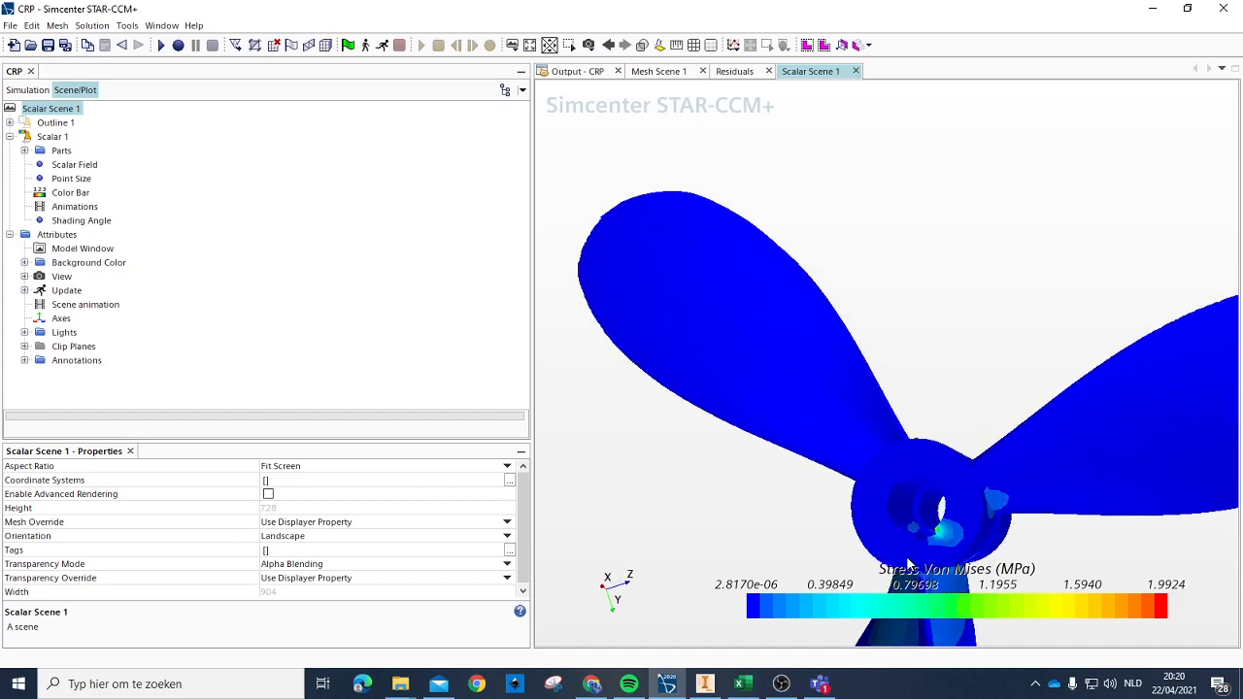
pyautogui.scroll(8, 910, 566)
pyautogui.scroll(2, 939, 508)
pyautogui.moveTo(934, 473); pyautogui.dragTo(926, 446)
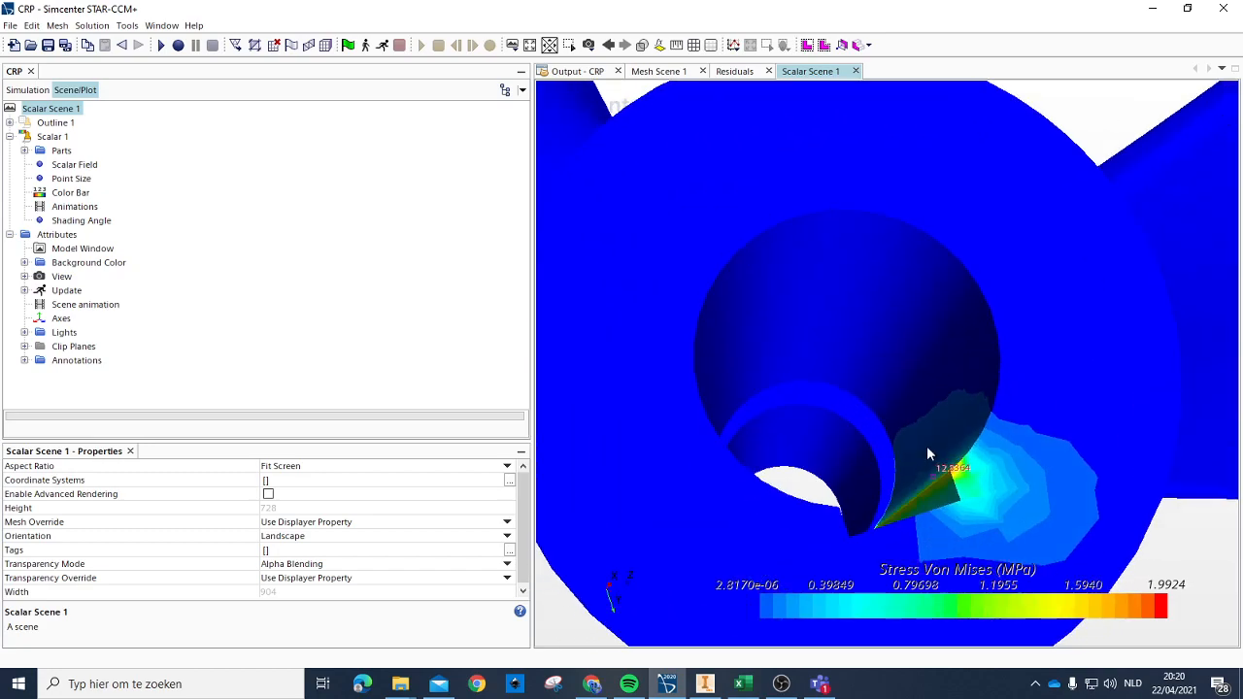
pyautogui.scroll(-5, 908, 502)
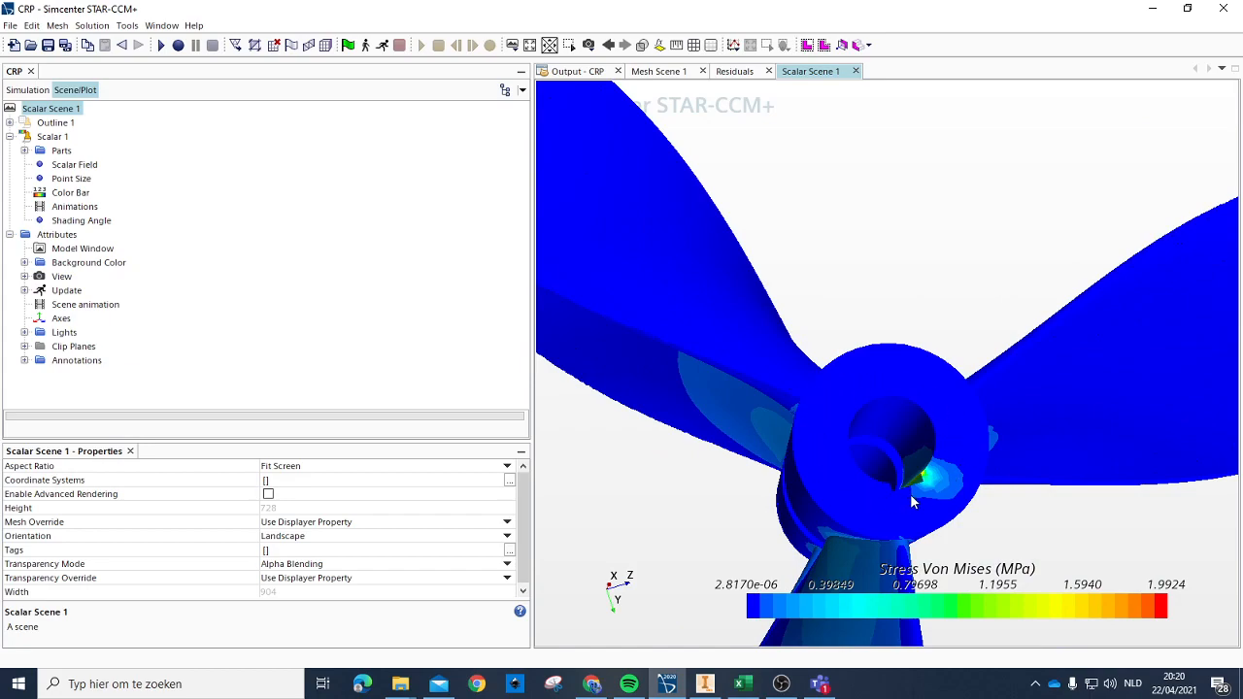
pyautogui.scroll(5, 912, 502)
pyautogui.moveTo(905, 470); pyautogui.dragTo(902, 437)
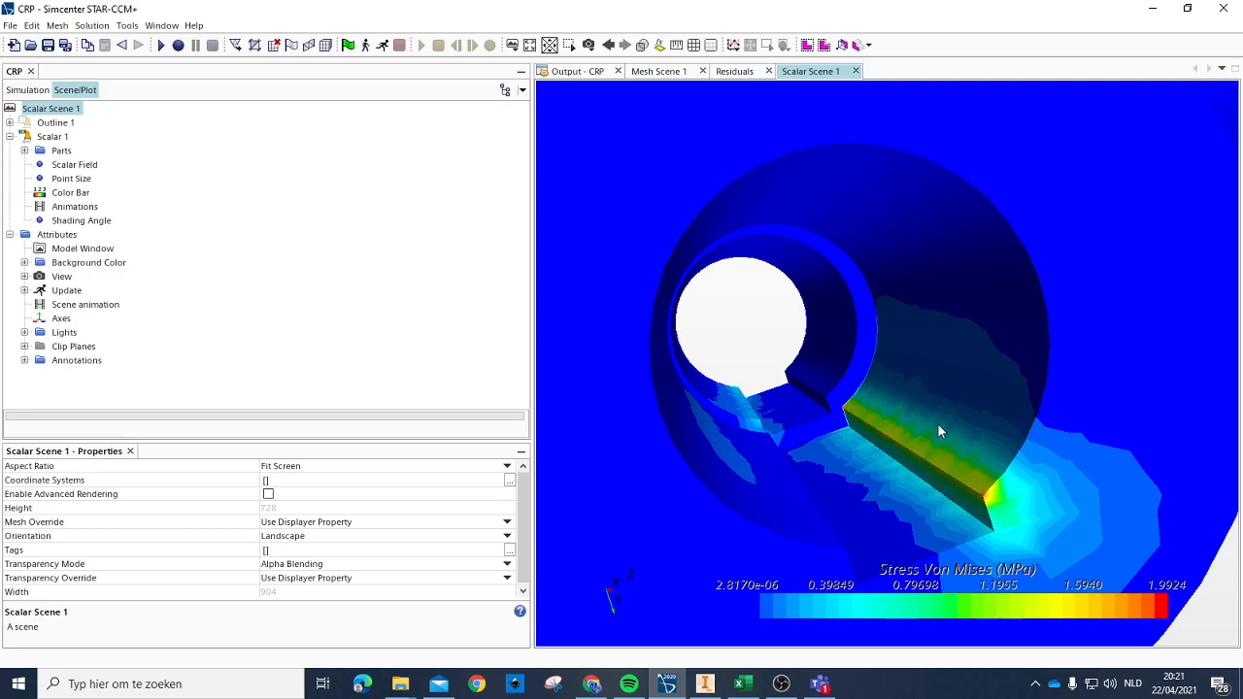
# Step: Examine the Von Mises stress on the blades and blade roots of both propellers from several viewing angles
pyautogui.scroll(-5, 963, 399)
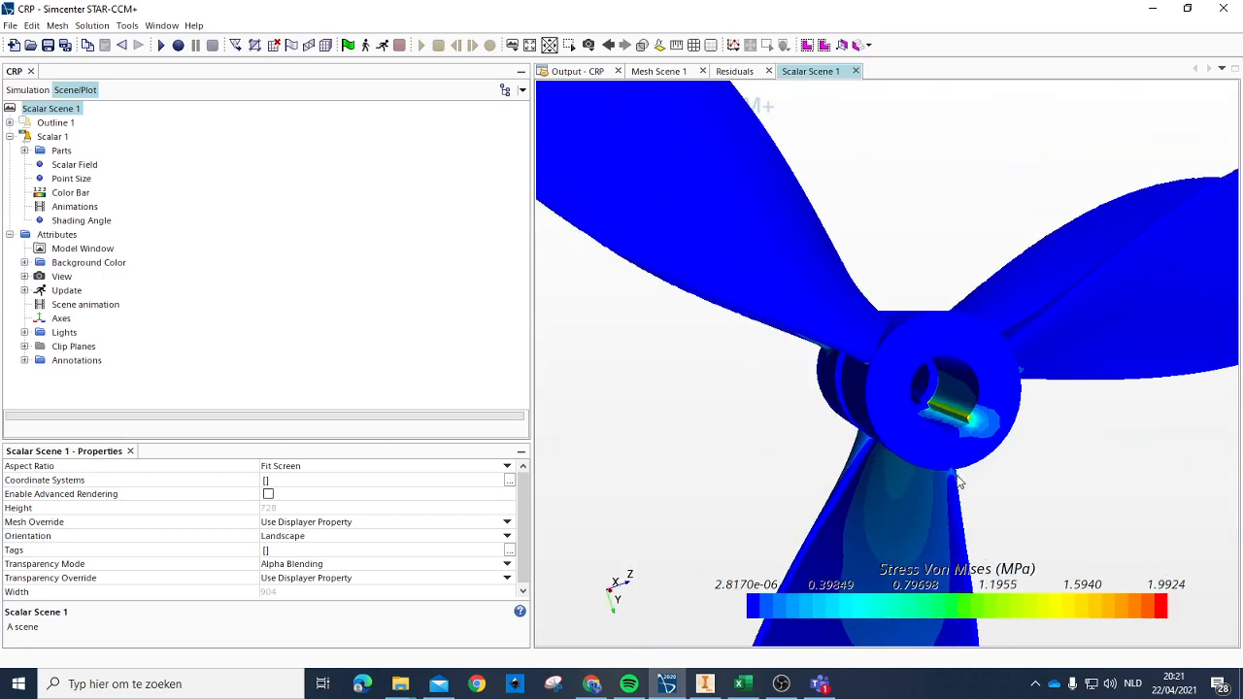
pyautogui.moveTo(952, 475); pyautogui.dragTo(855, 438)
pyautogui.scroll(-6, 957, 440)
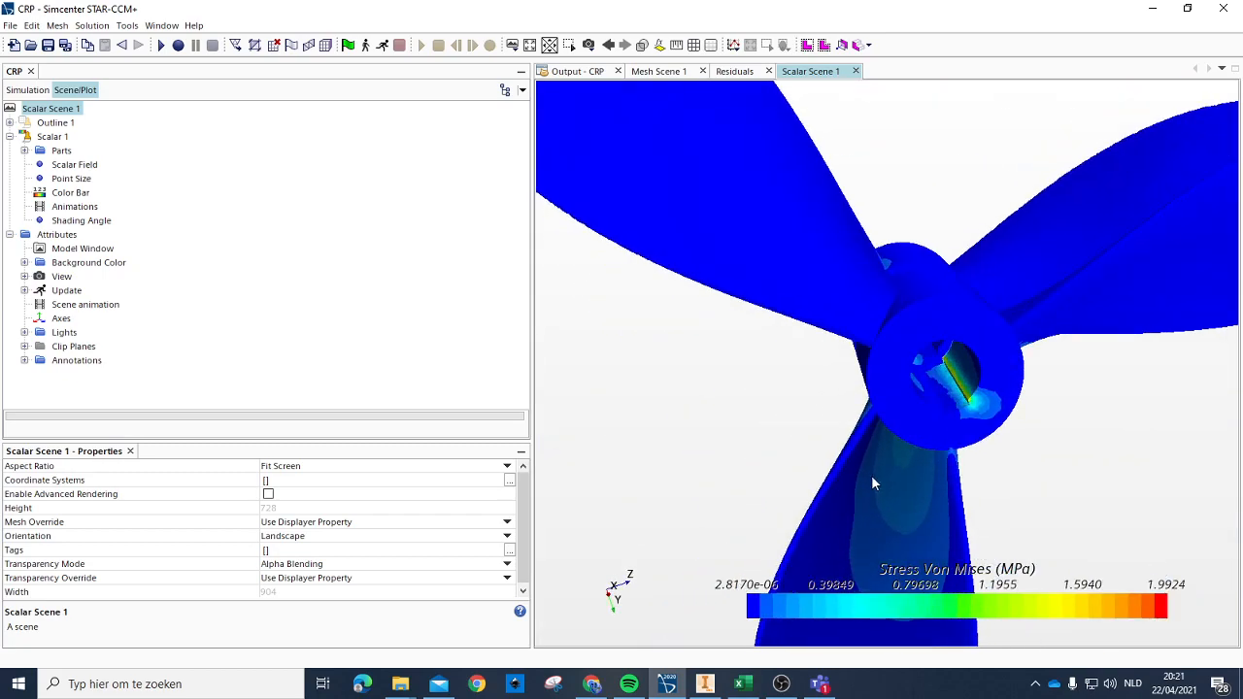
pyautogui.moveTo(987, 365); pyautogui.dragTo(1062, 271)
pyautogui.moveTo(1067, 223); pyautogui.dragTo(957, 295)
pyautogui.scroll(-5, 1000, 262)
pyautogui.scroll(10, 1028, 277)
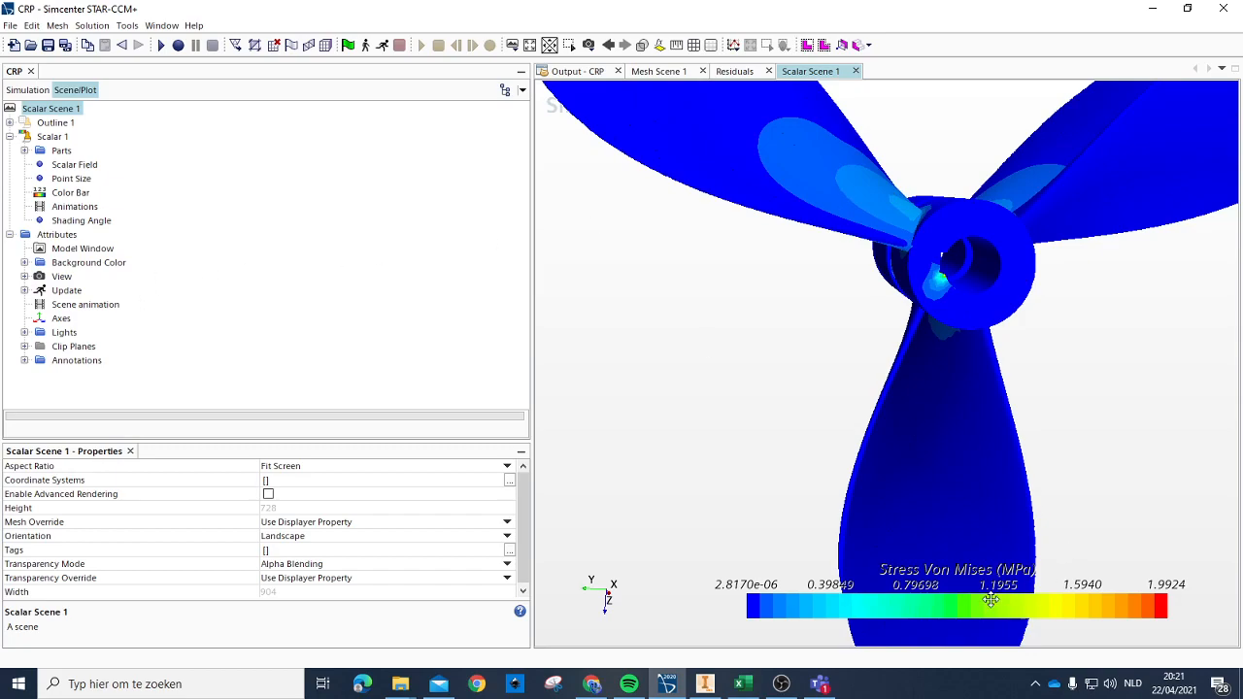
pyautogui.scroll(-5, 1005, 266)
pyautogui.scroll(4, 998, 266)
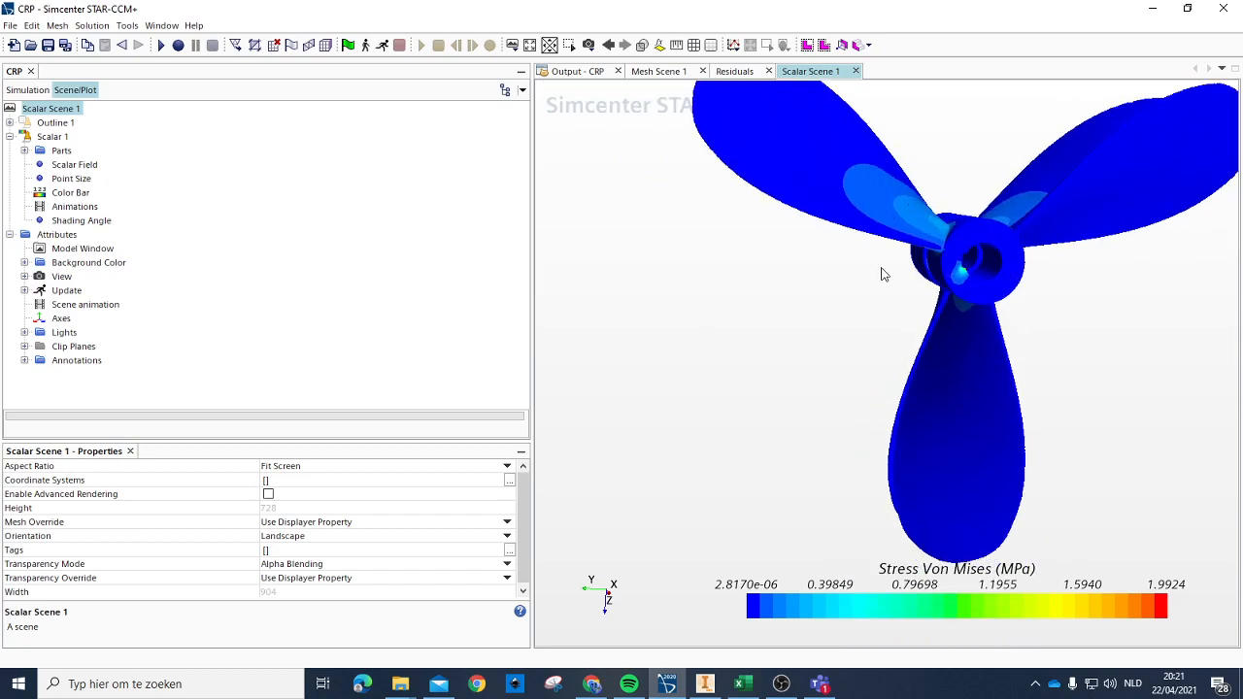
# Step: Display MappedVertexAbsolutePressure as the scalar field in Scalar Scene 1 and examine it on both propellers
pyautogui.click(53, 139)
pyautogui.rightClick(47, 142)
pyautogui.click(46, 142)
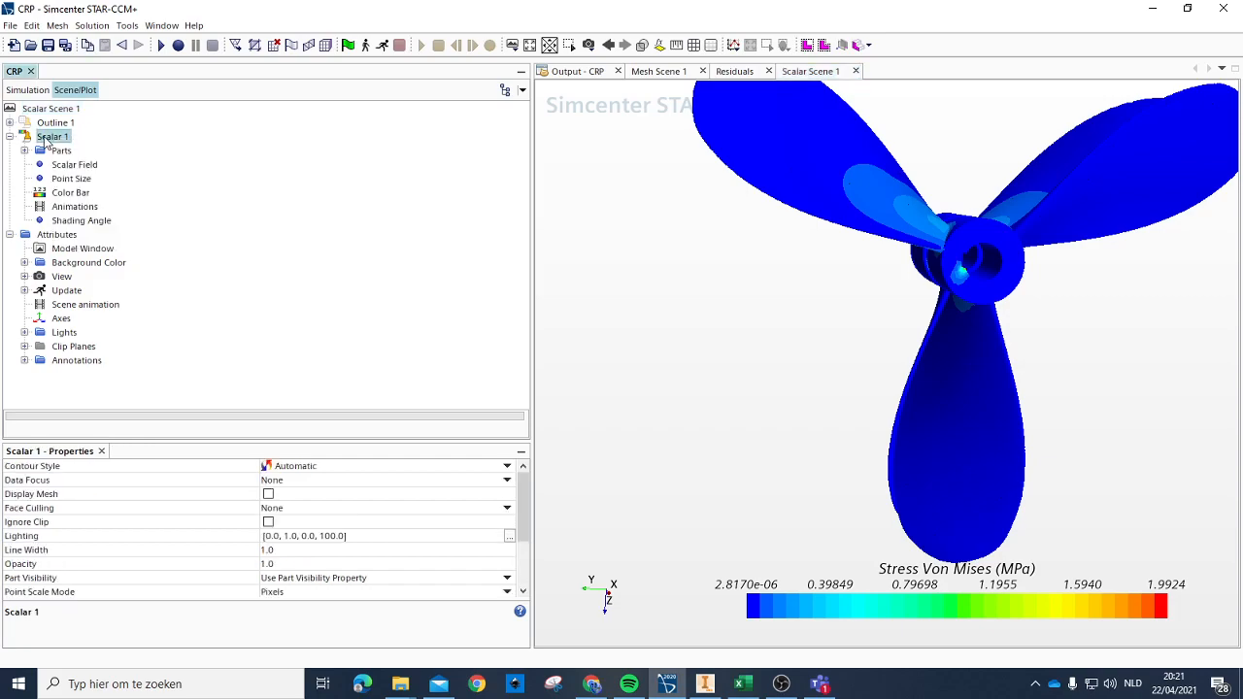
pyautogui.click(61, 151)
pyautogui.click(53, 138)
pyautogui.click(984, 609)
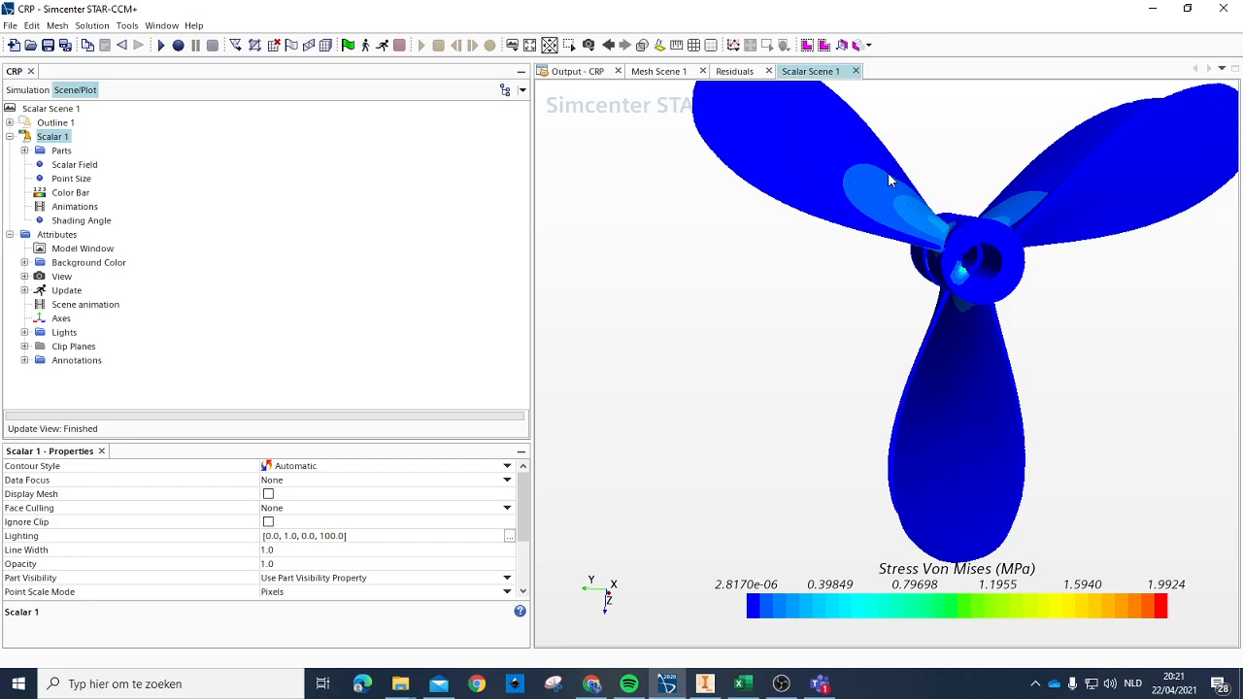
pyautogui.click(962, 604)
pyautogui.scroll(10, 993, 578)
pyautogui.scroll(15, 993, 578)
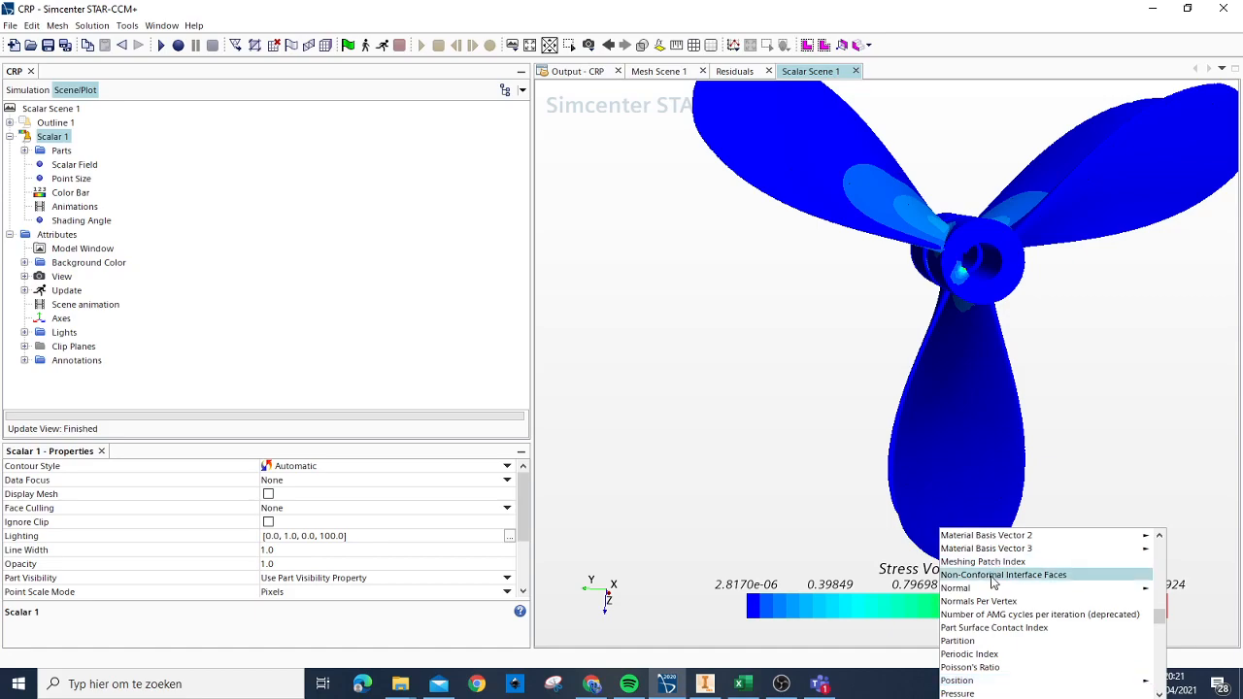
pyautogui.scroll(-12, 1005, 583)
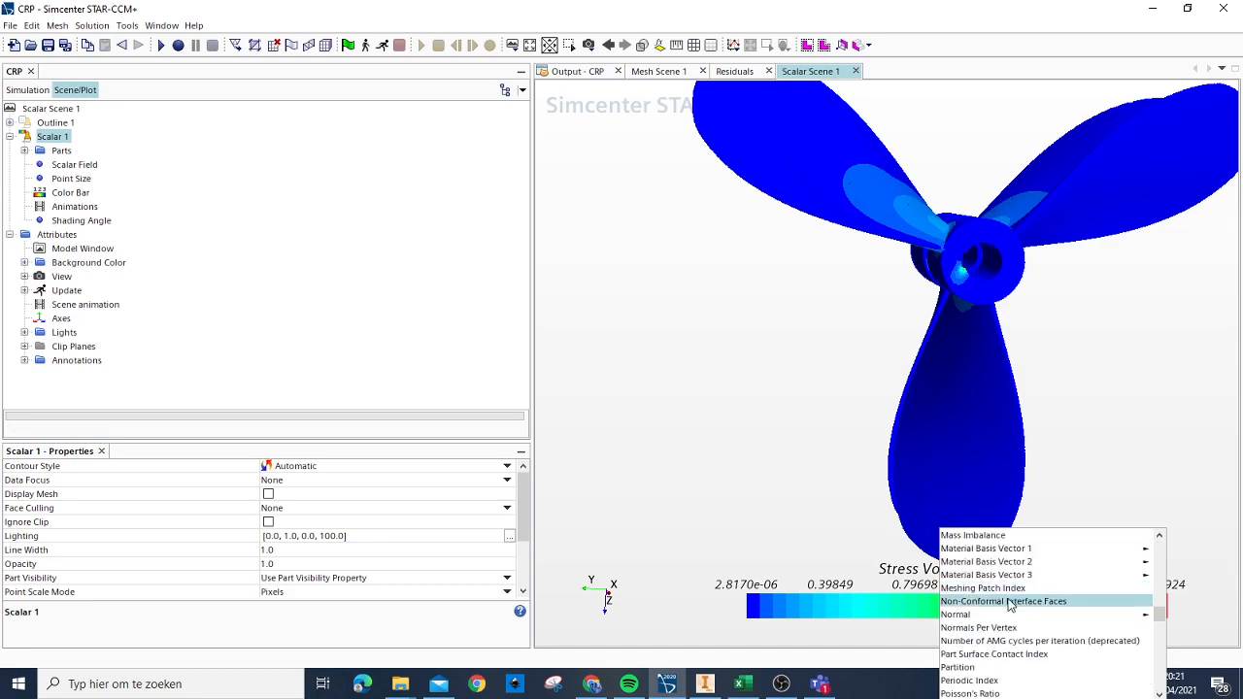
pyautogui.scroll(3, 1039, 643)
pyautogui.click(1041, 614)
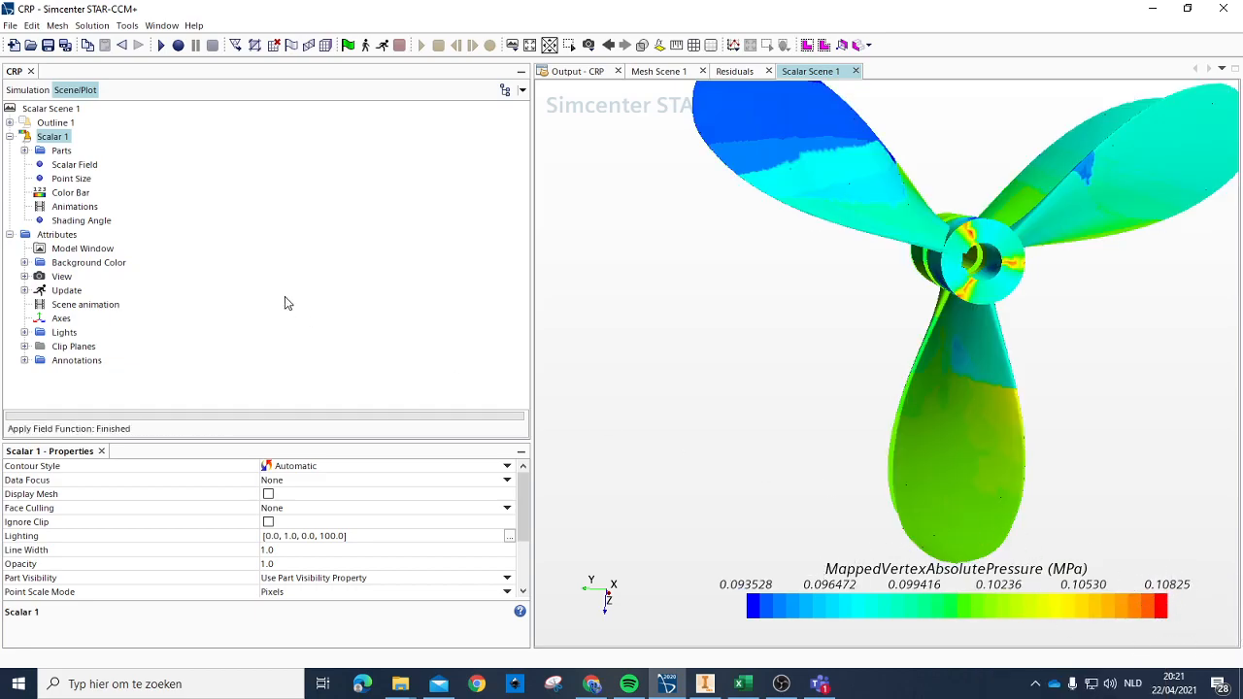
pyautogui.moveTo(971, 294); pyautogui.dragTo(1019, 250)
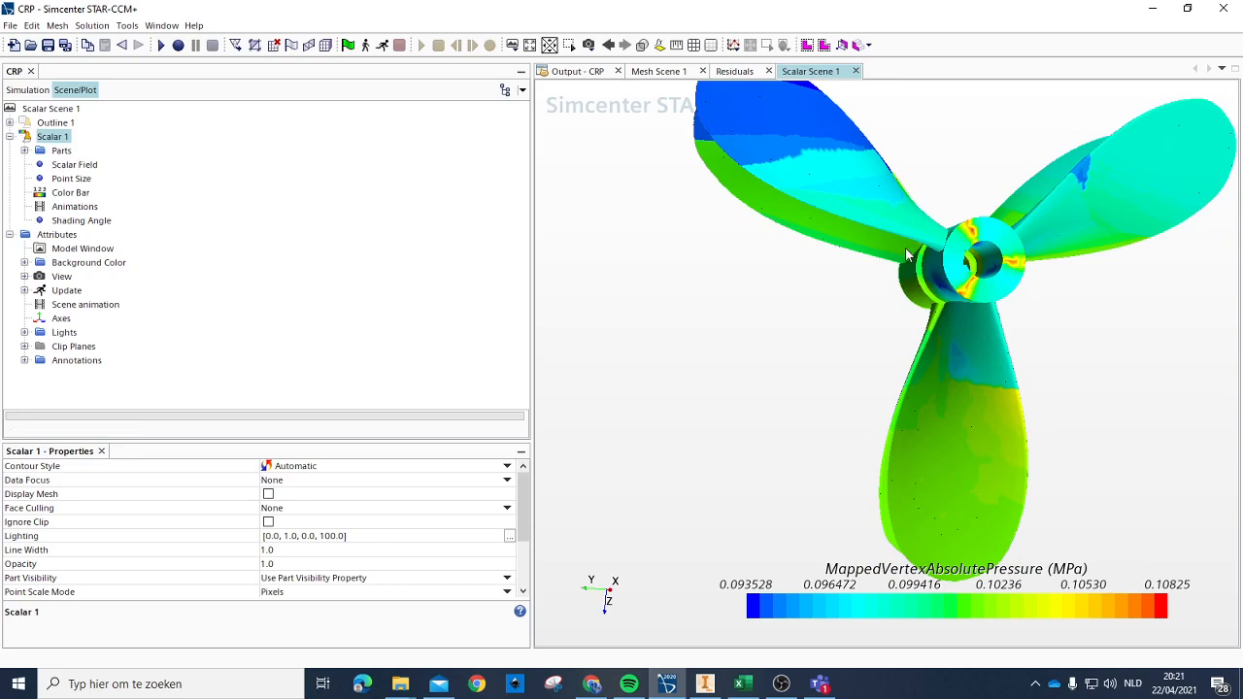
pyautogui.moveTo(905, 249); pyautogui.dragTo(871, 216)
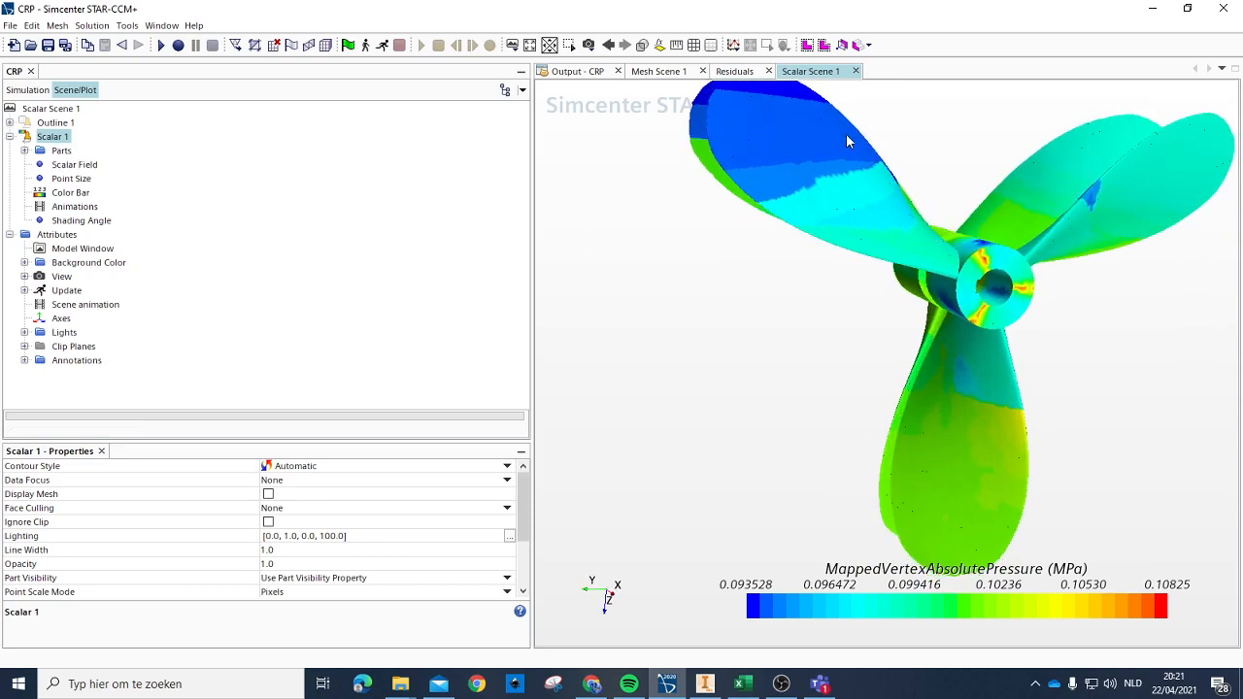
pyautogui.moveTo(1021, 313); pyautogui.dragTo(1012, 317)
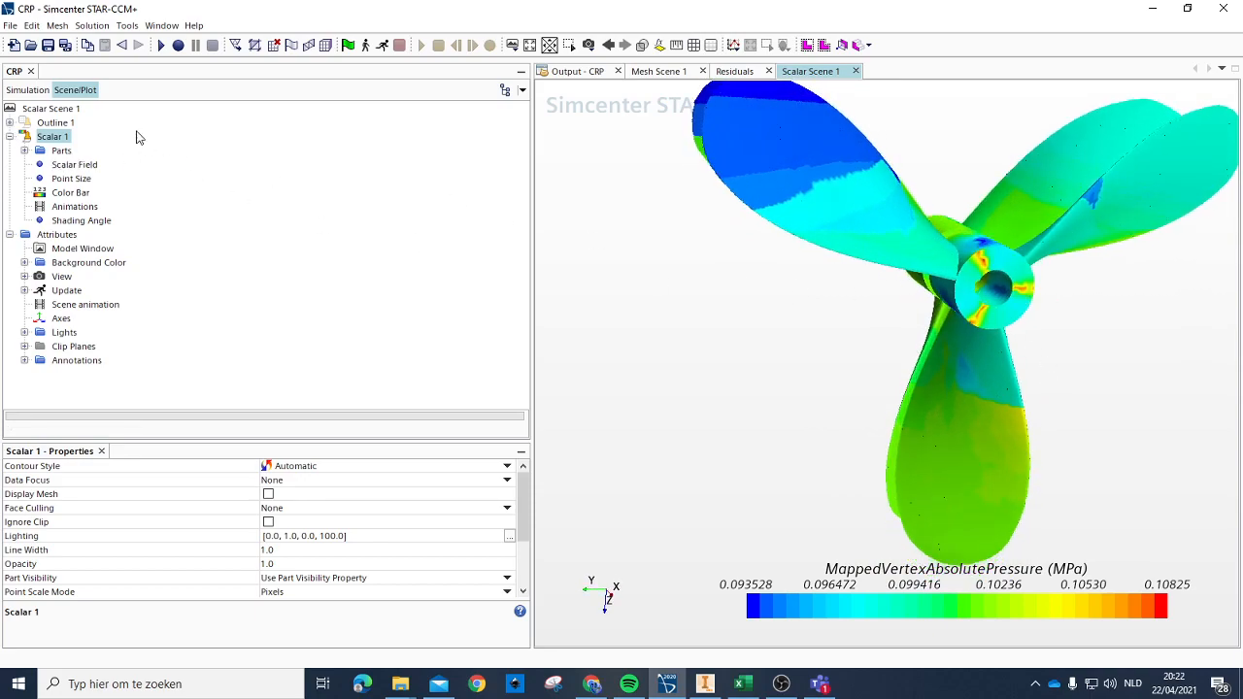
# Step: Set the scalar field of Scalar Scene 1 to Absolute Pressure
pyautogui.rightClick(43, 139)
pyautogui.press('Escape')
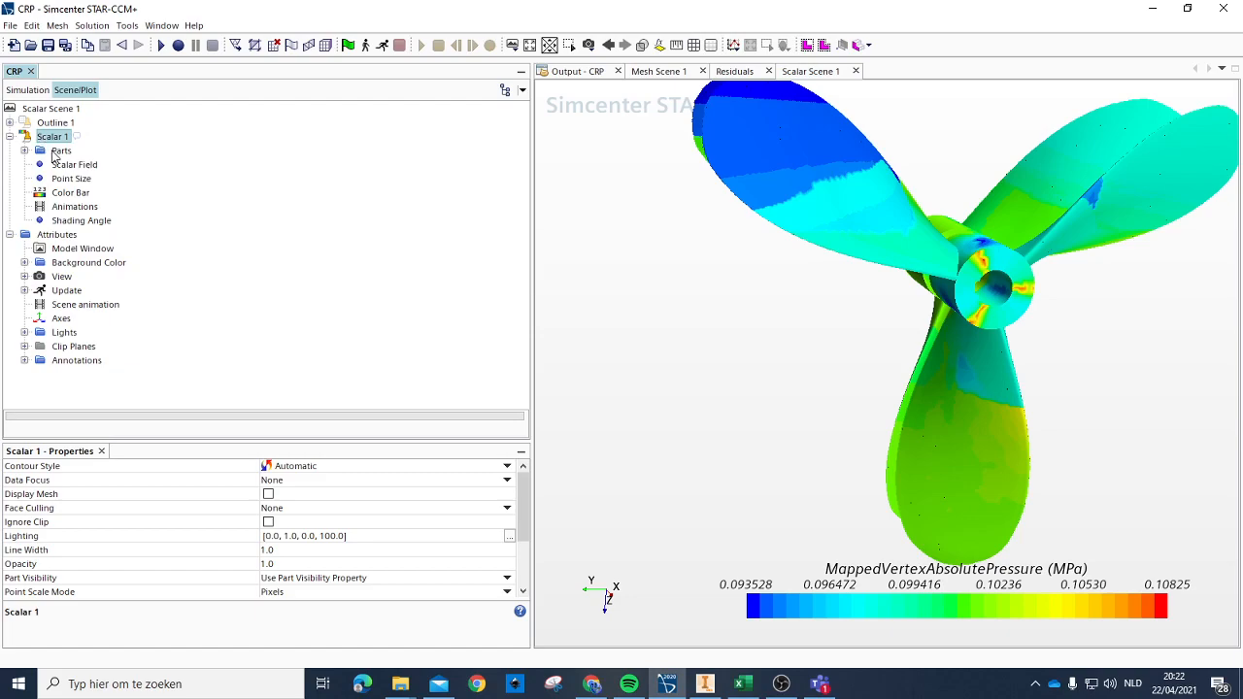
pyautogui.click(957, 600)
pyautogui.scroll(10, 987, 583)
pyautogui.moveTo(987, 561)
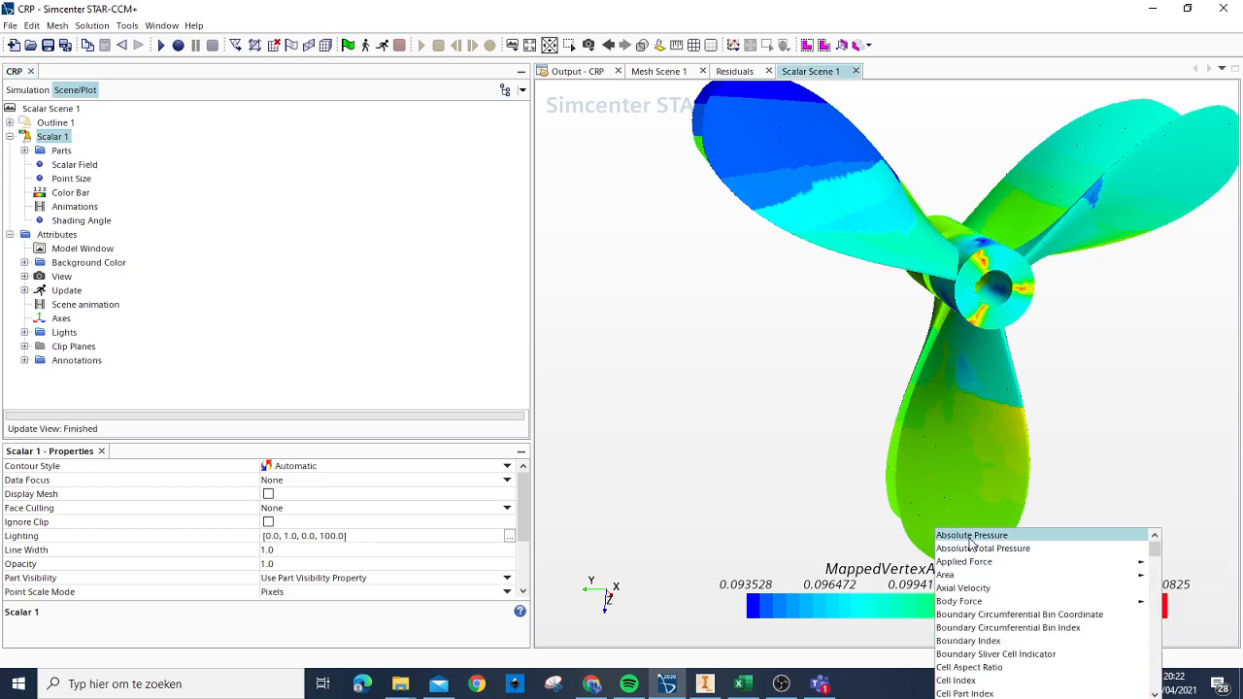
pyautogui.click(972, 535)
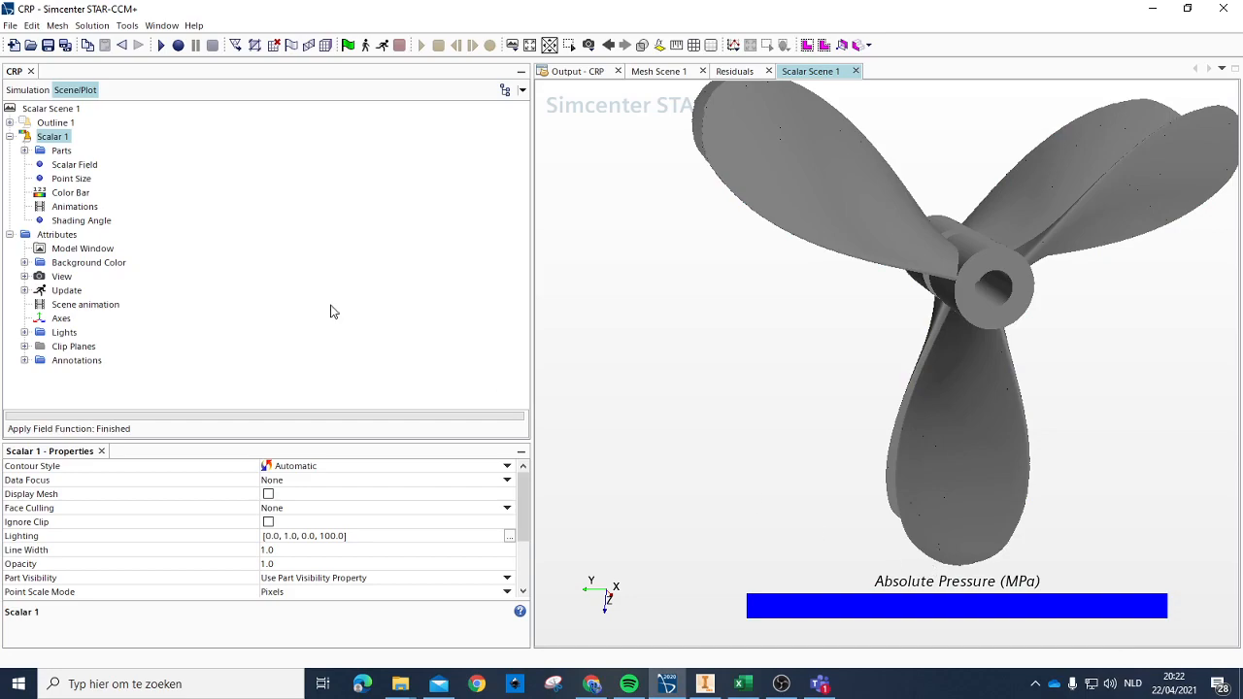
# Step: Edit the parts of the Scalar 1 displayer and deselect the Fluid, Rot, Rot 2 and stress regions
pyautogui.click(24, 151)
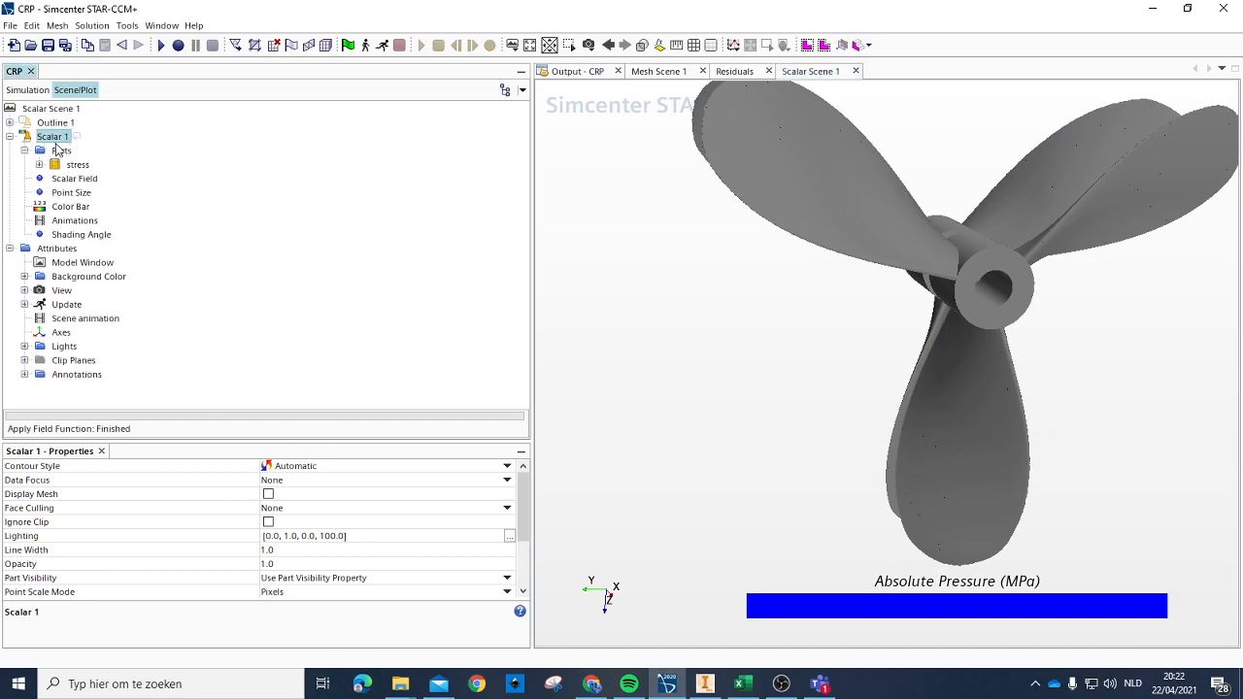
pyautogui.click(61, 150)
pyautogui.click(522, 467)
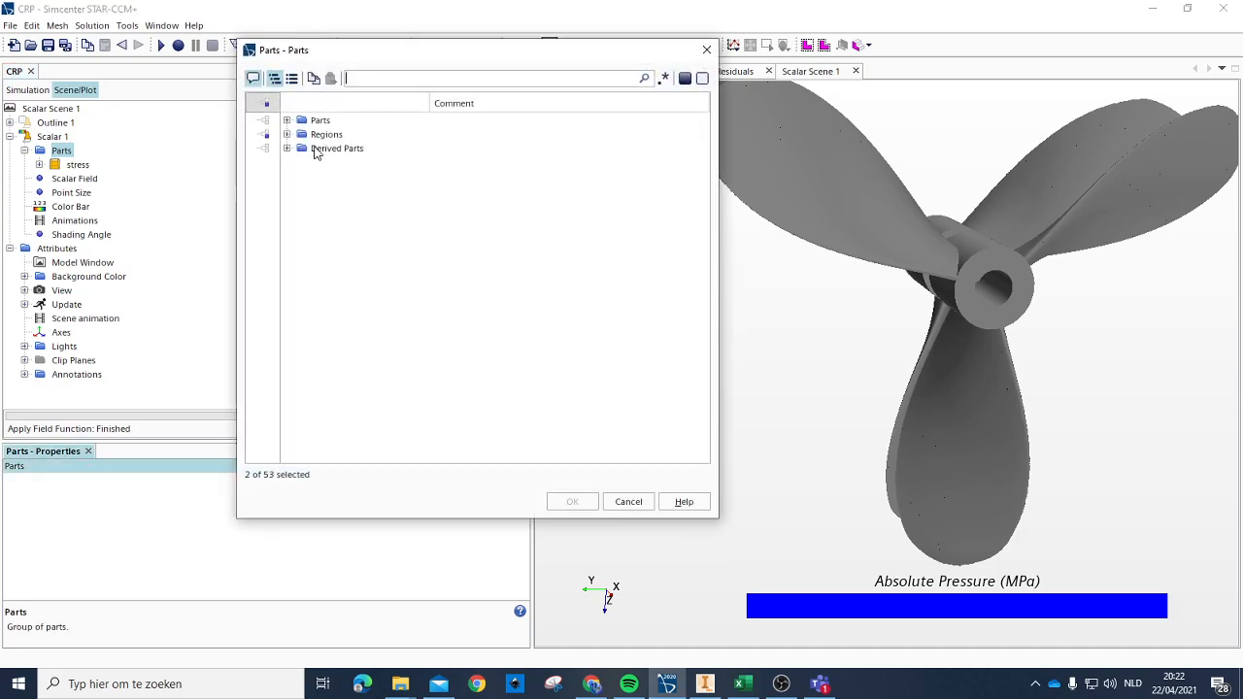
pyautogui.click(291, 136)
pyautogui.click(286, 134)
pyautogui.click(327, 163)
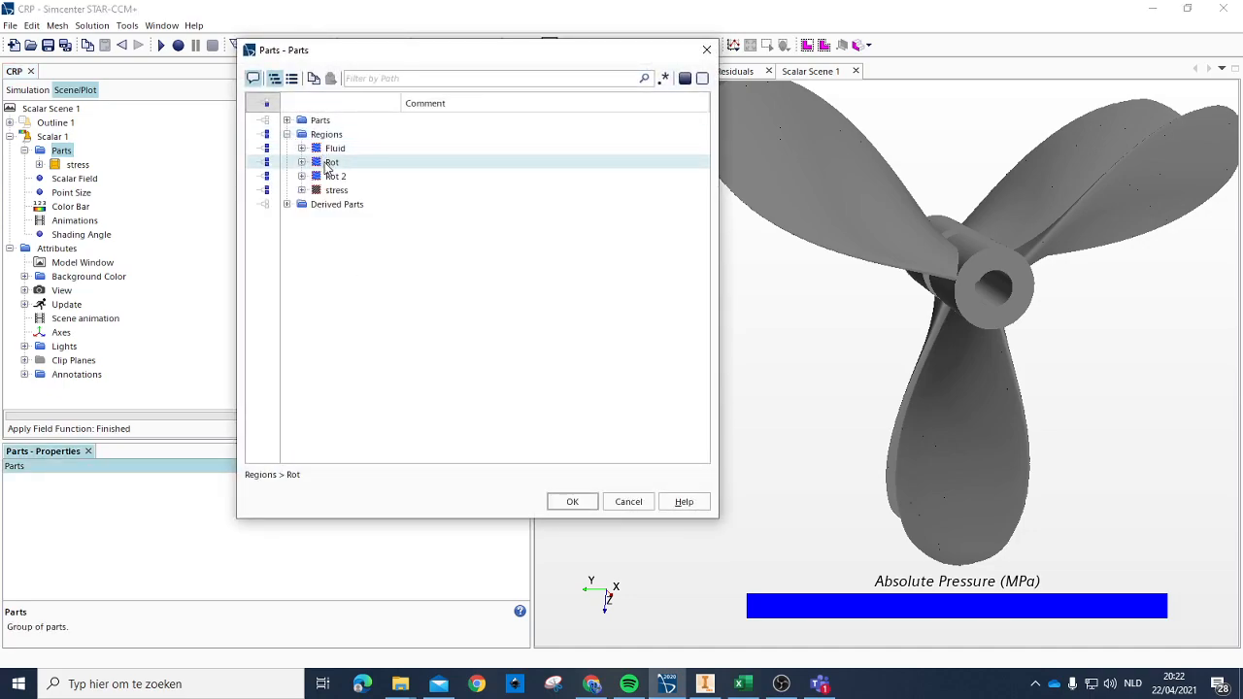
pyautogui.click(336, 176)
pyautogui.click(335, 189)
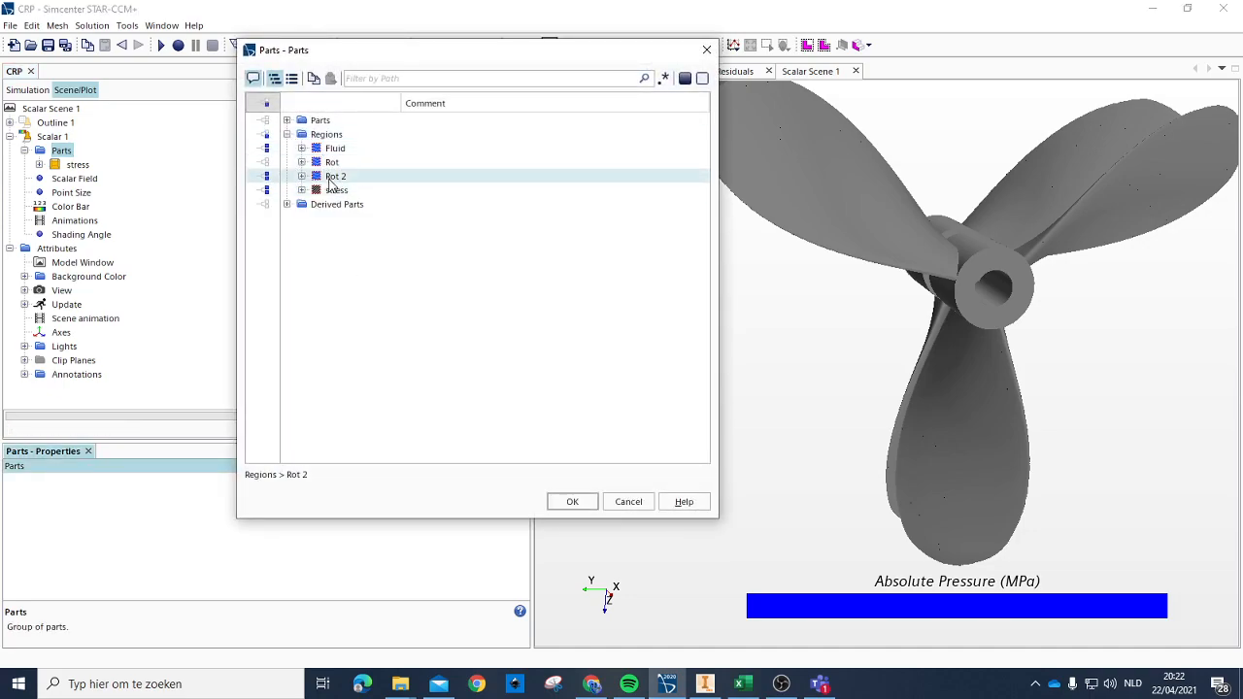
pyautogui.click(335, 149)
# Step: Assign the boundaries Rotate_sub.prop1.Default of Rot and Rotate_sub.prop2.Default of Rot 2 as the Scalar 1 parts
pyautogui.click(302, 162)
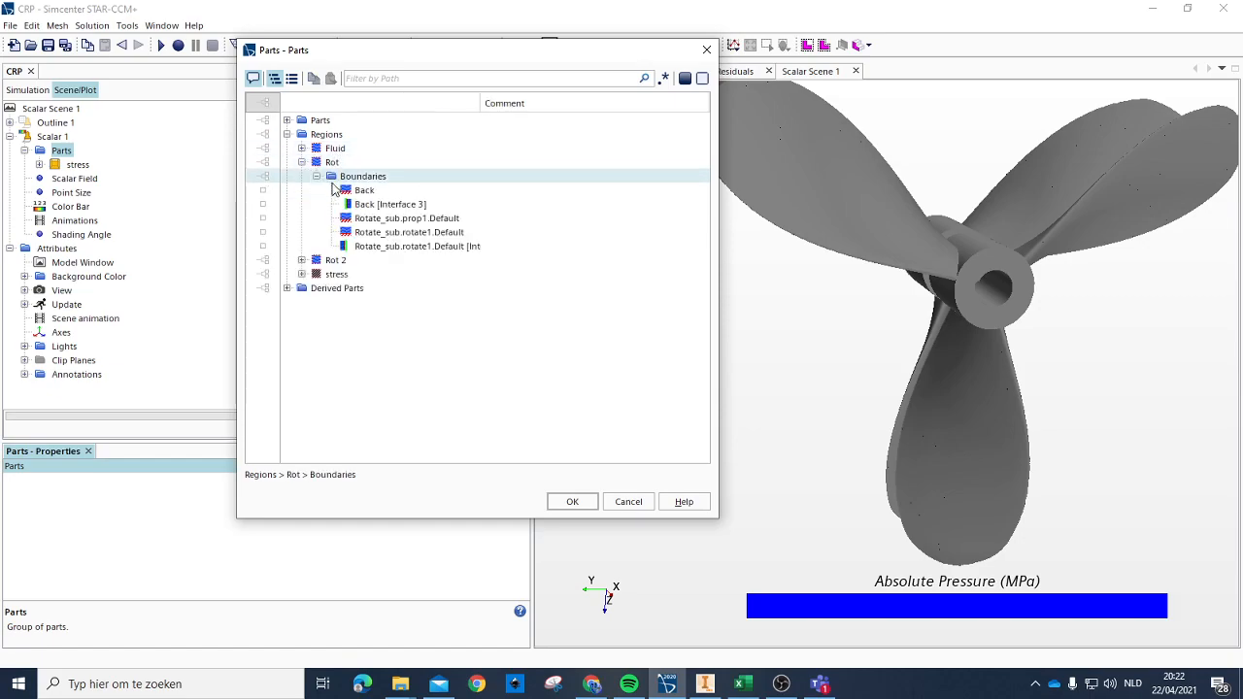
pyautogui.click(406, 218)
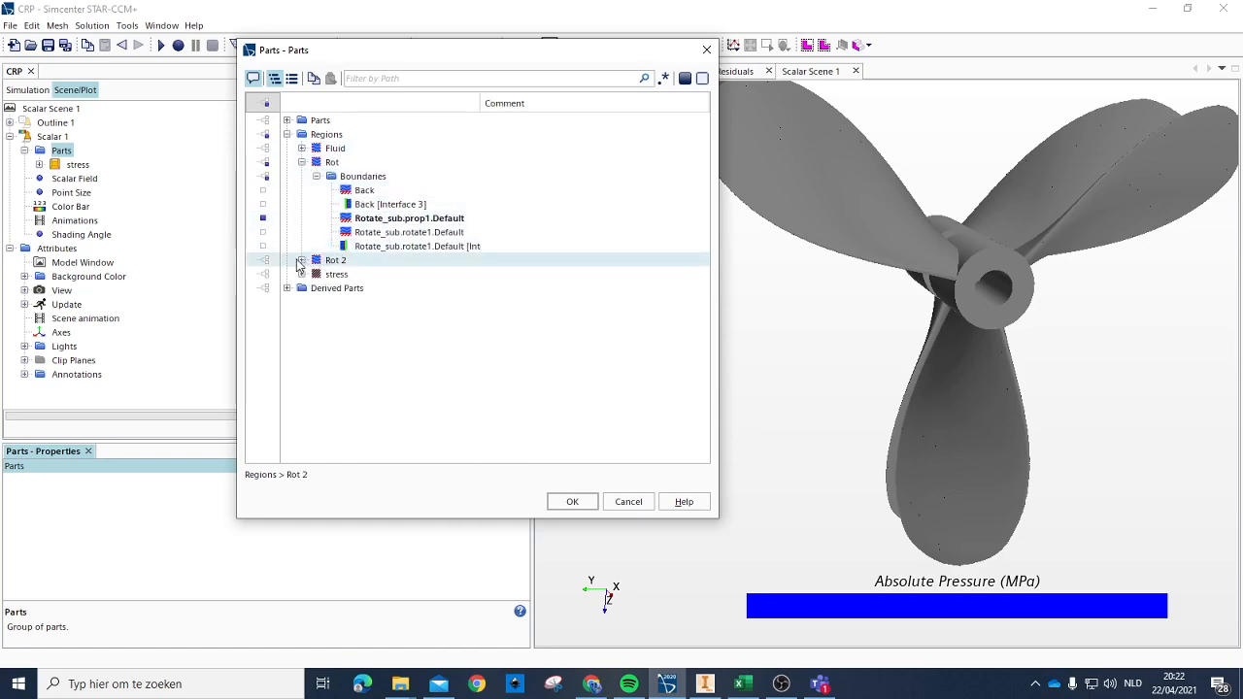
pyautogui.click(302, 261)
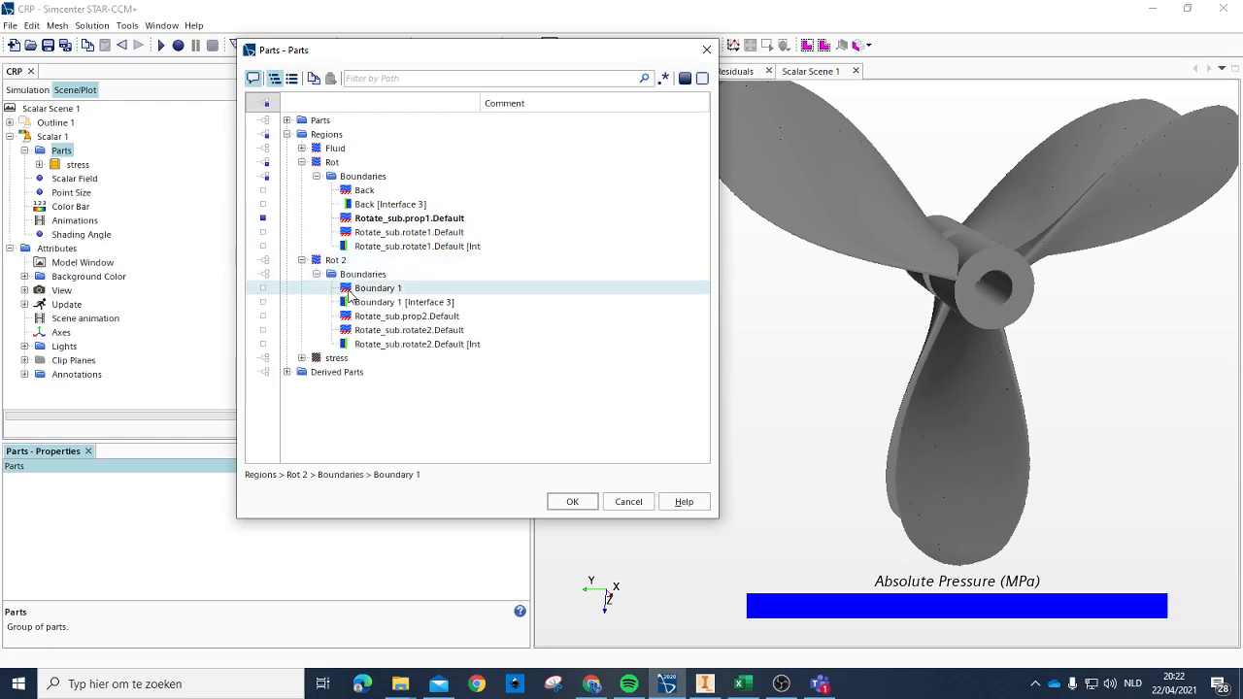
pyautogui.click(406, 317)
pyautogui.click(586, 502)
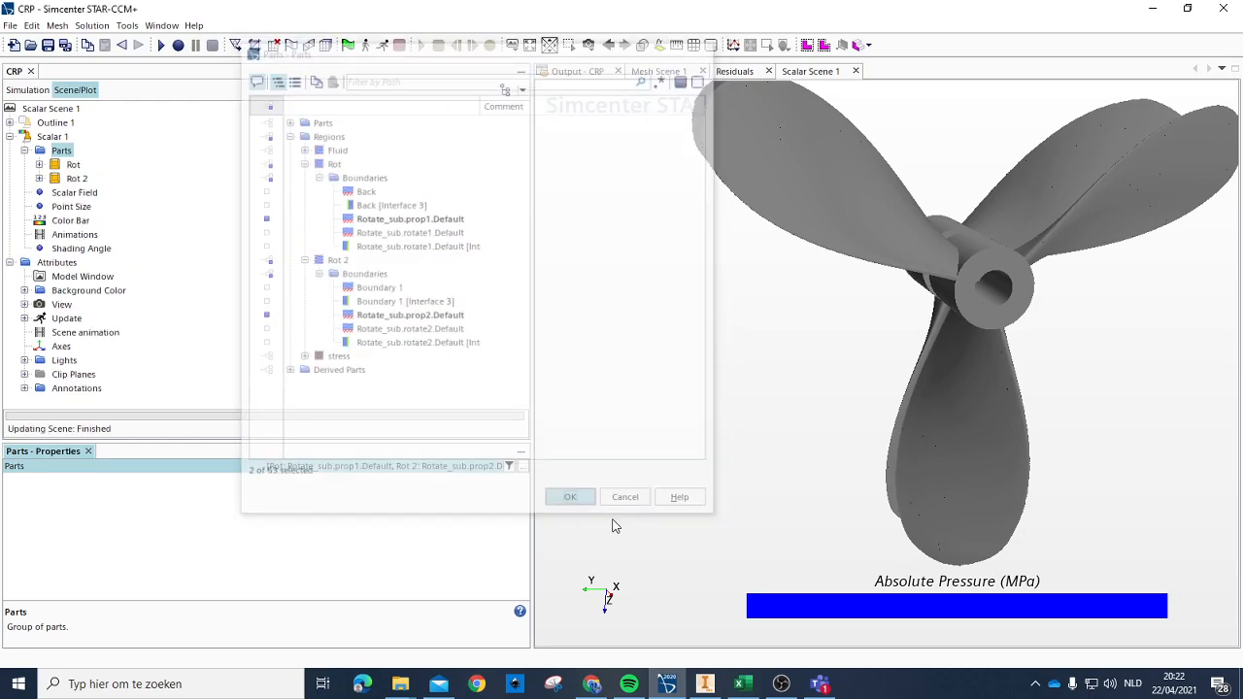
# Step: Open the Thrust 1 and 2 plot, examine the final part of its curves, and open the Thorq 1 and 2 plot
pyautogui.moveTo(1022, 404); pyautogui.dragTo(1158, 571)
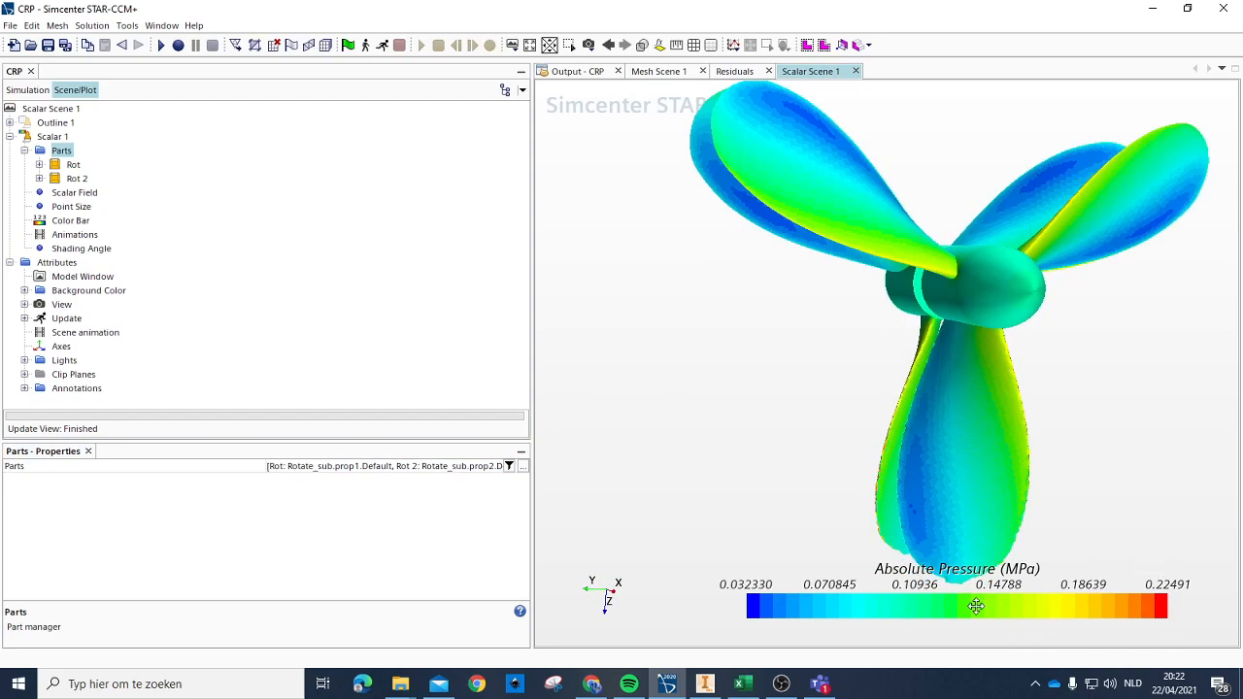
pyautogui.click(27, 90)
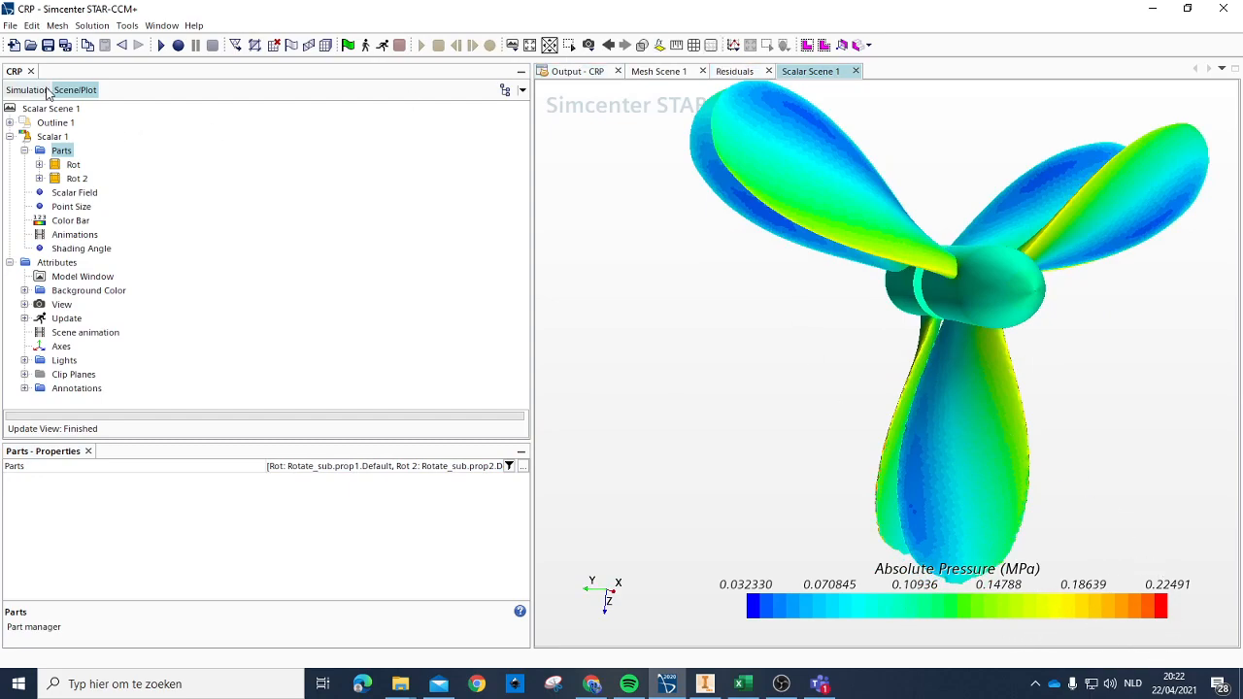
pyautogui.doubleClick(85, 277)
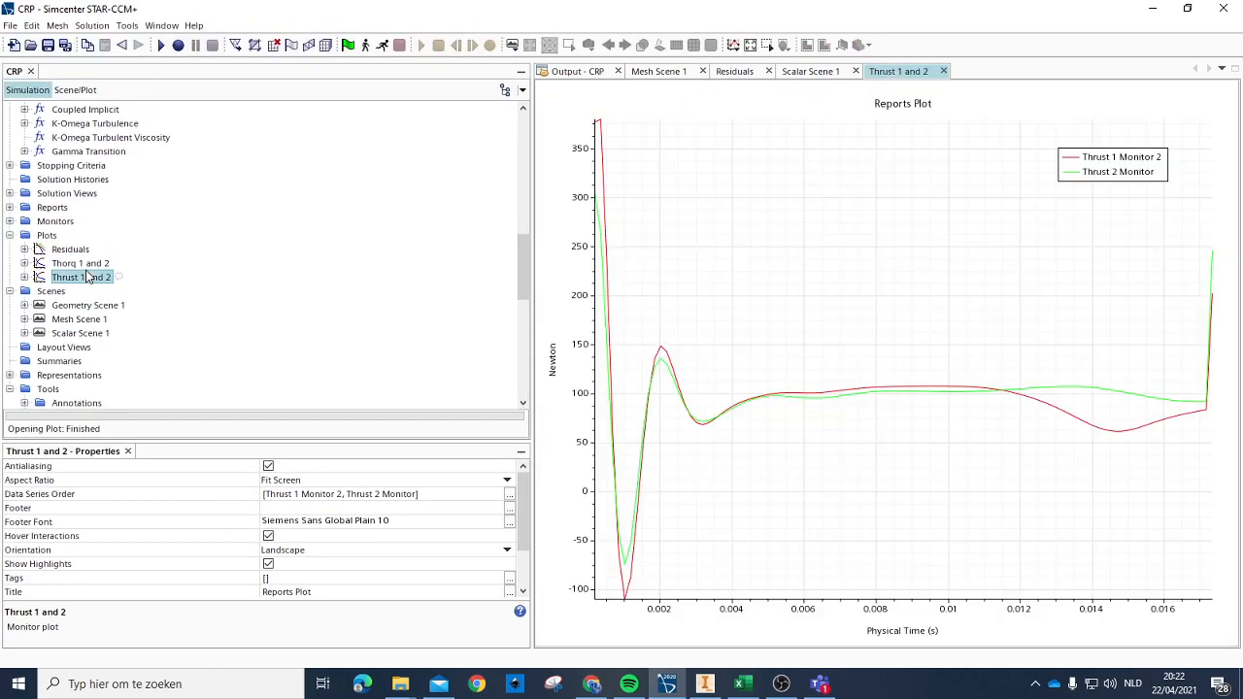
pyautogui.moveTo(1197, 409)
pyautogui.scroll(5, 1163, 430)
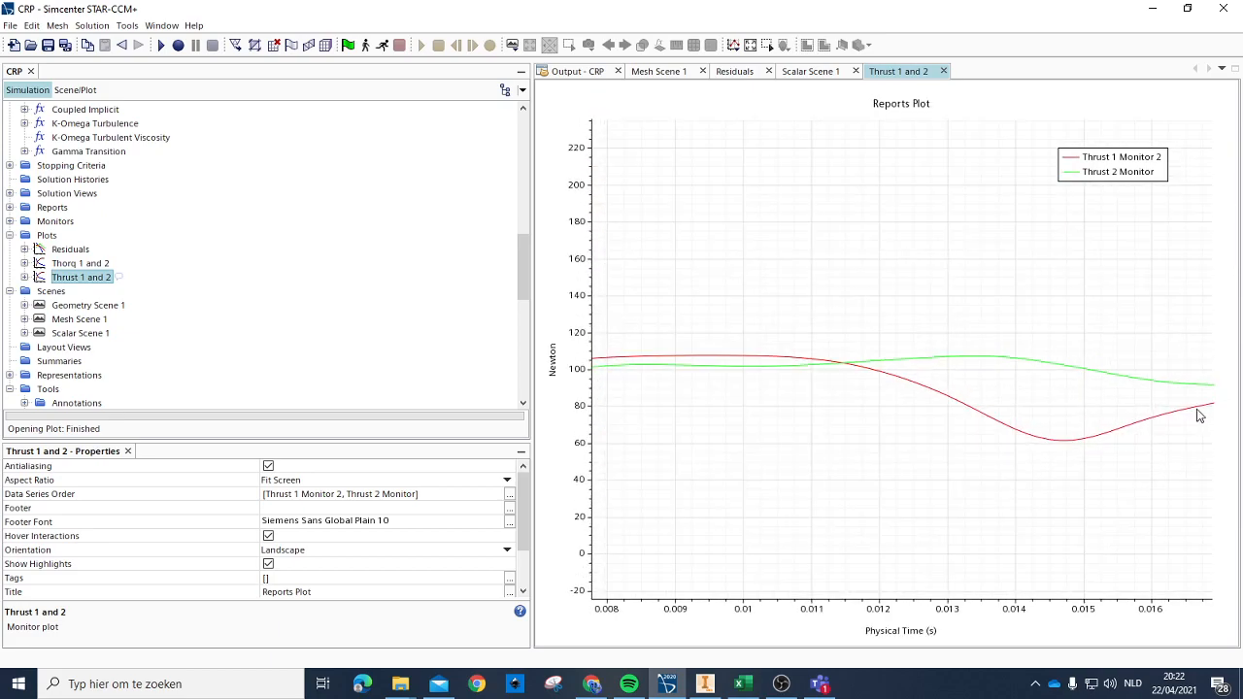
pyautogui.scroll(-5, 1198, 414)
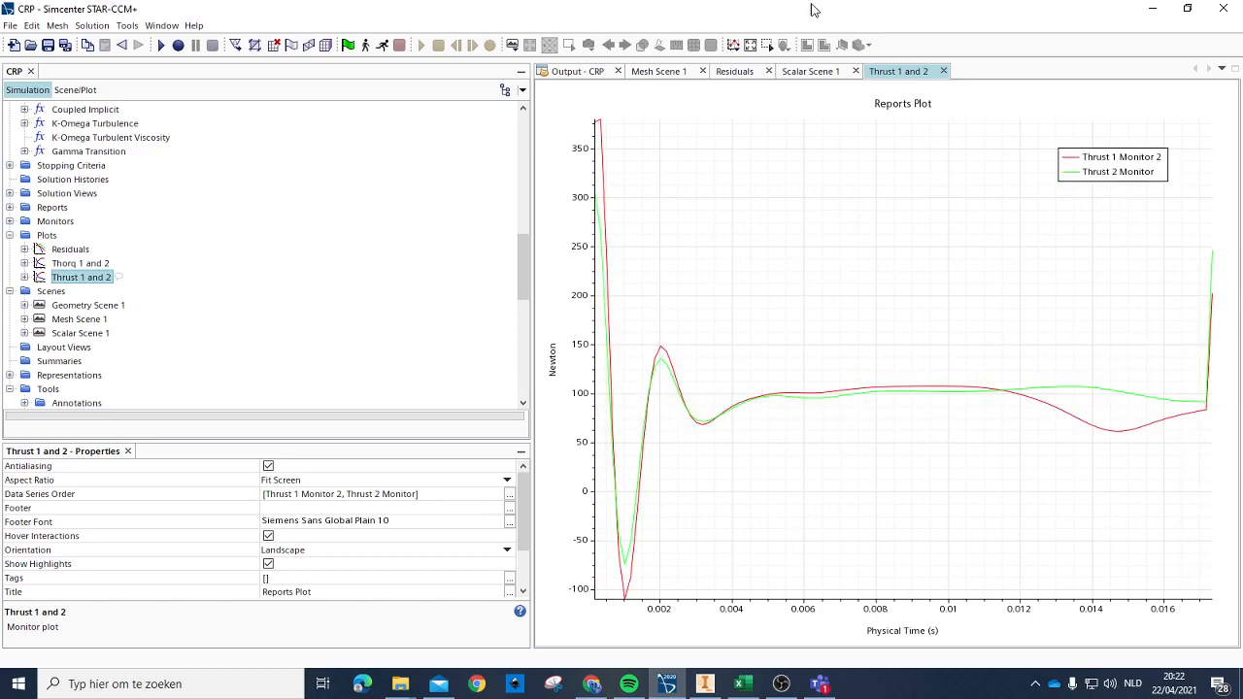
pyautogui.doubleClick(61, 265)
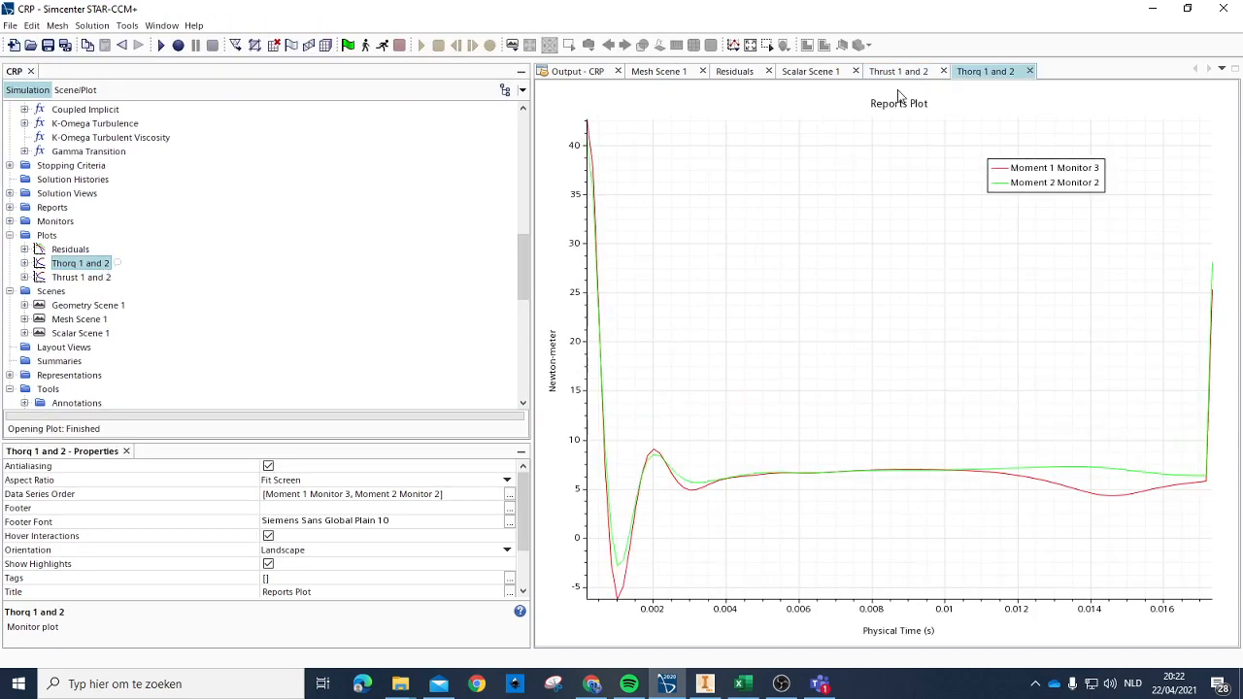
# Step: Return to Scalar Scene 1 and examine the Absolute Pressure distribution on both propellers from several angles
pyautogui.click(797, 75)
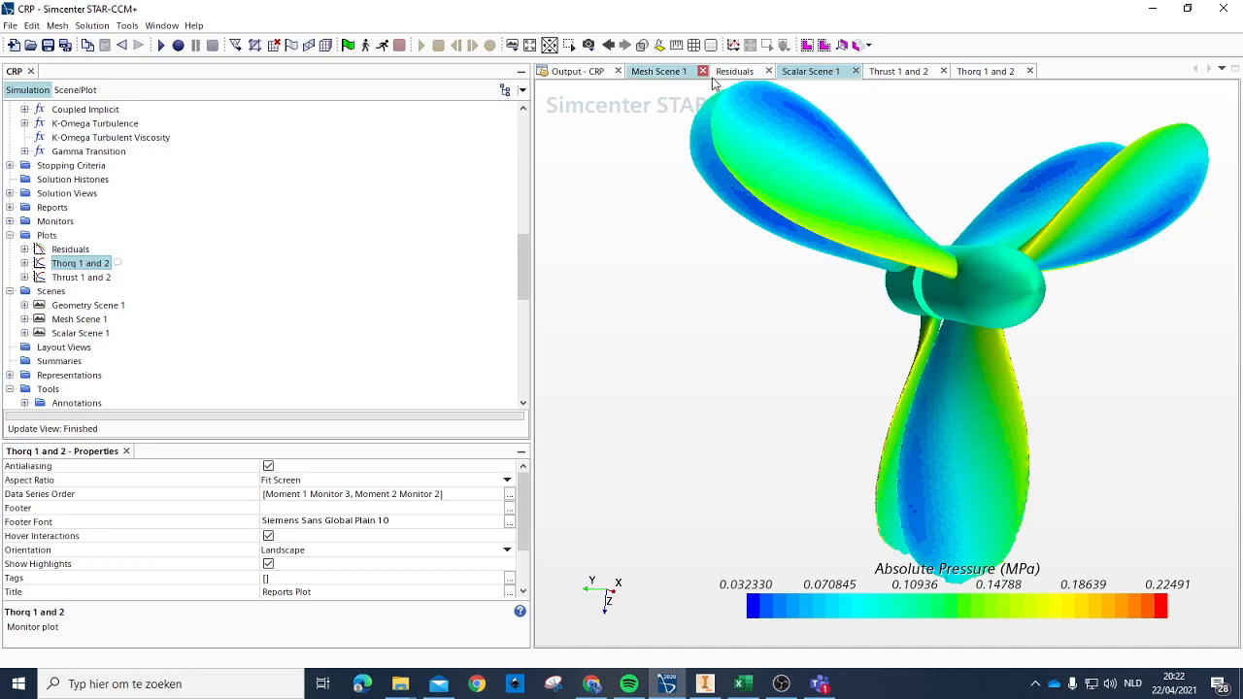
pyautogui.moveTo(931, 298); pyautogui.dragTo(1015, 334)
pyautogui.moveTo(1075, 308); pyautogui.dragTo(960, 234)
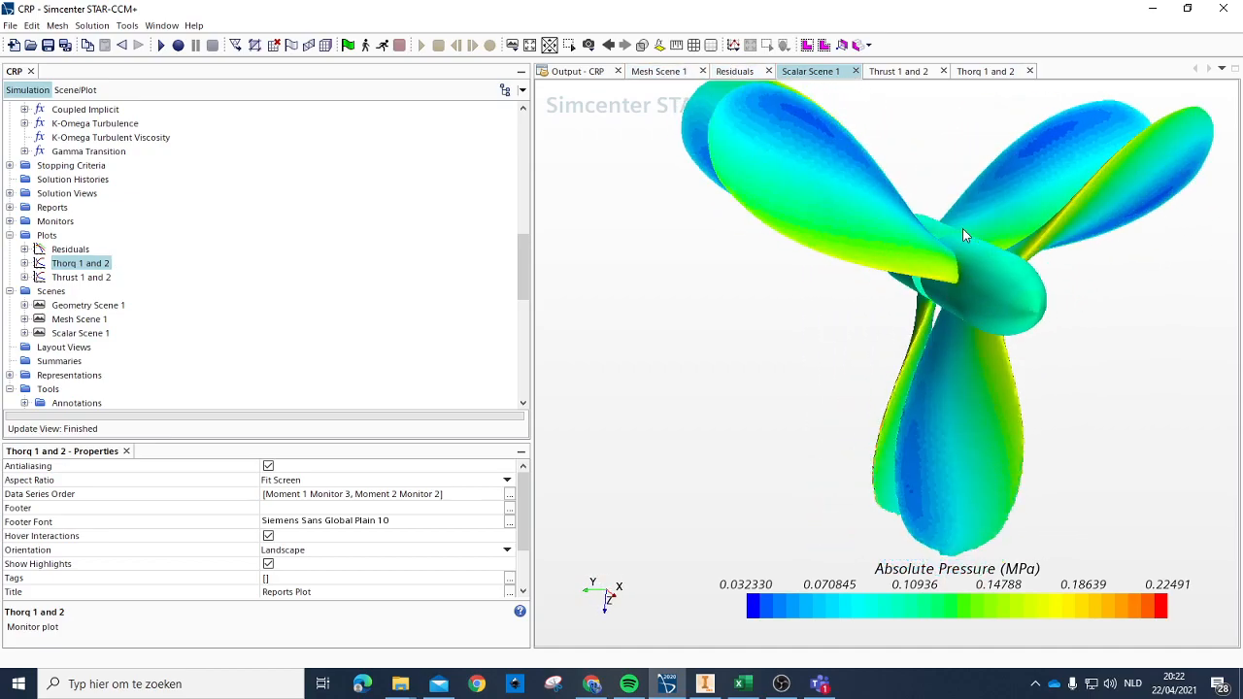
pyautogui.scroll(4, 960, 234)
pyautogui.scroll(-5, 745, 271)
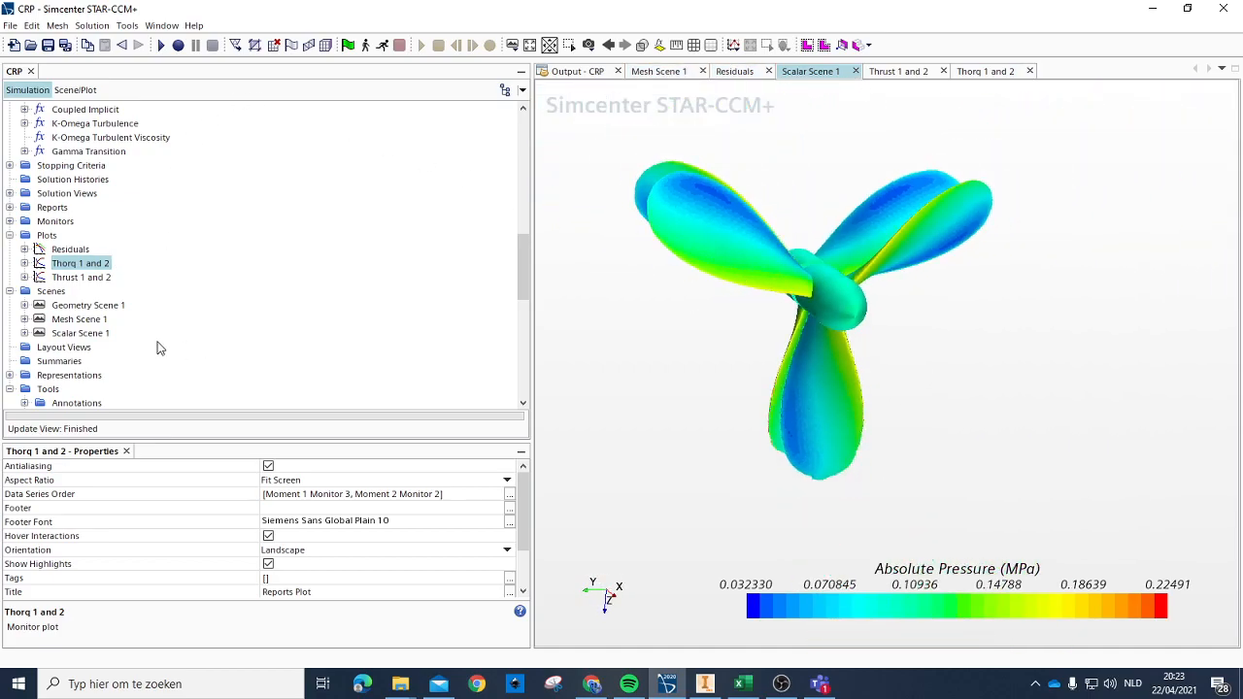
pyautogui.scroll(-2, 950, 476)
pyautogui.moveTo(849, 354); pyautogui.dragTo(622, 277)
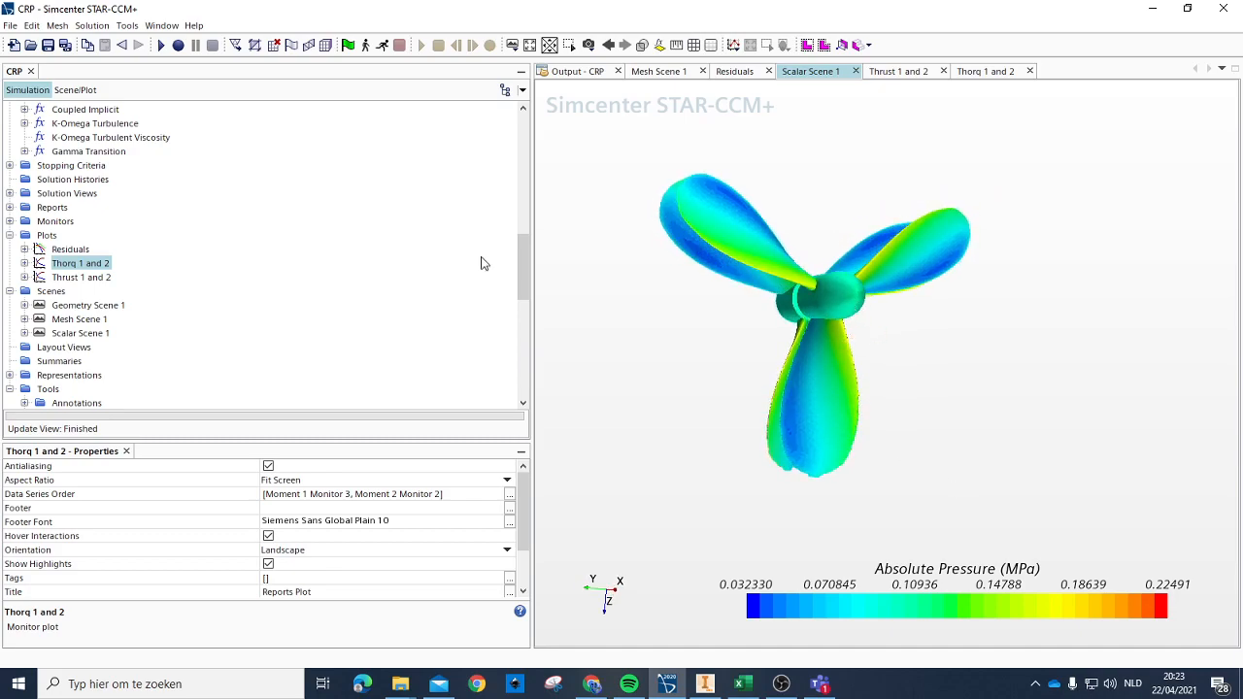
pyautogui.moveTo(857, 327)
pyautogui.mouseDown()
pyautogui.moveTo(885, 286)
pyautogui.moveTo(752, 327)
pyautogui.moveTo(873, 297)
pyautogui.moveTo(840, 317)
pyautogui.mouseUp()
pyautogui.scroll(1, 872, 298)
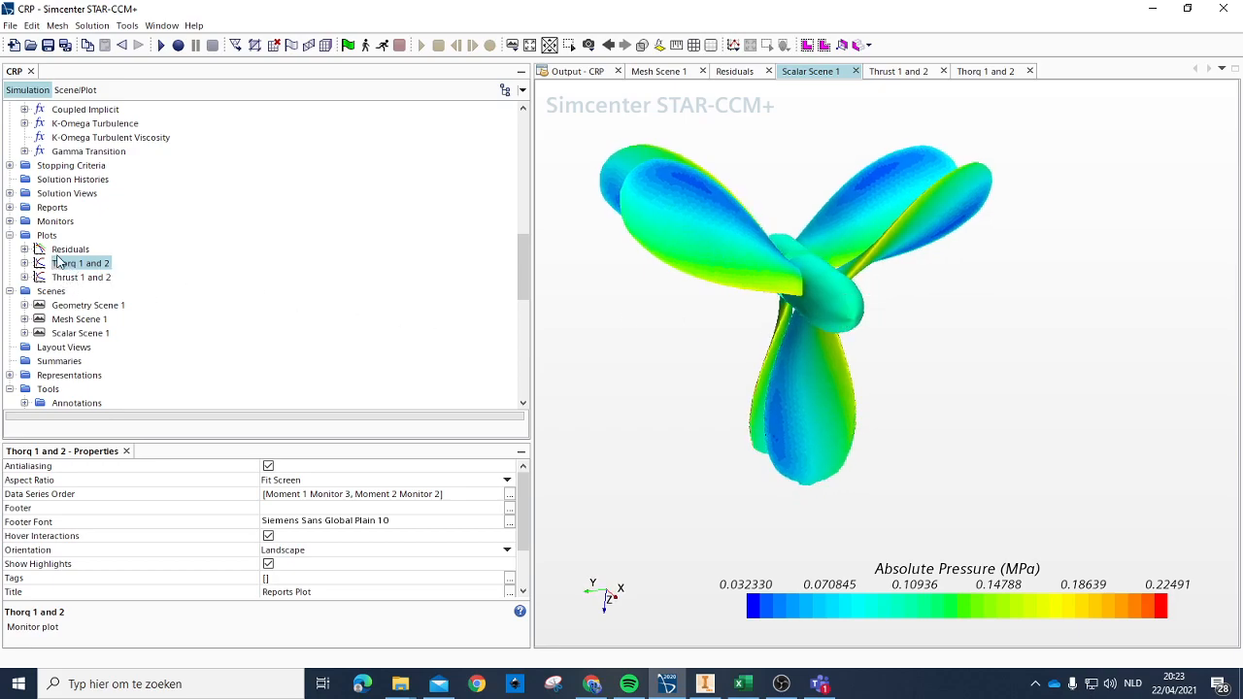
pyautogui.moveTo(871, 311); pyautogui.dragTo(912, 346)
pyautogui.scroll(-2, 903, 324)
pyautogui.scroll(3, 914, 351)
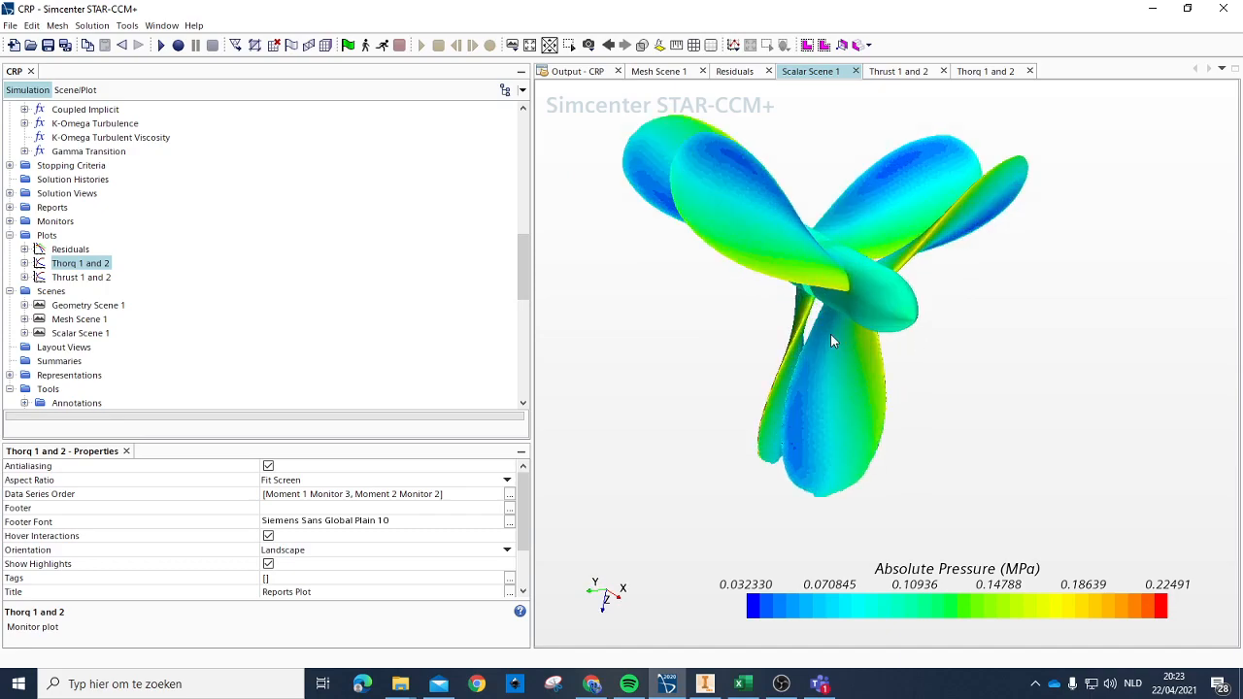